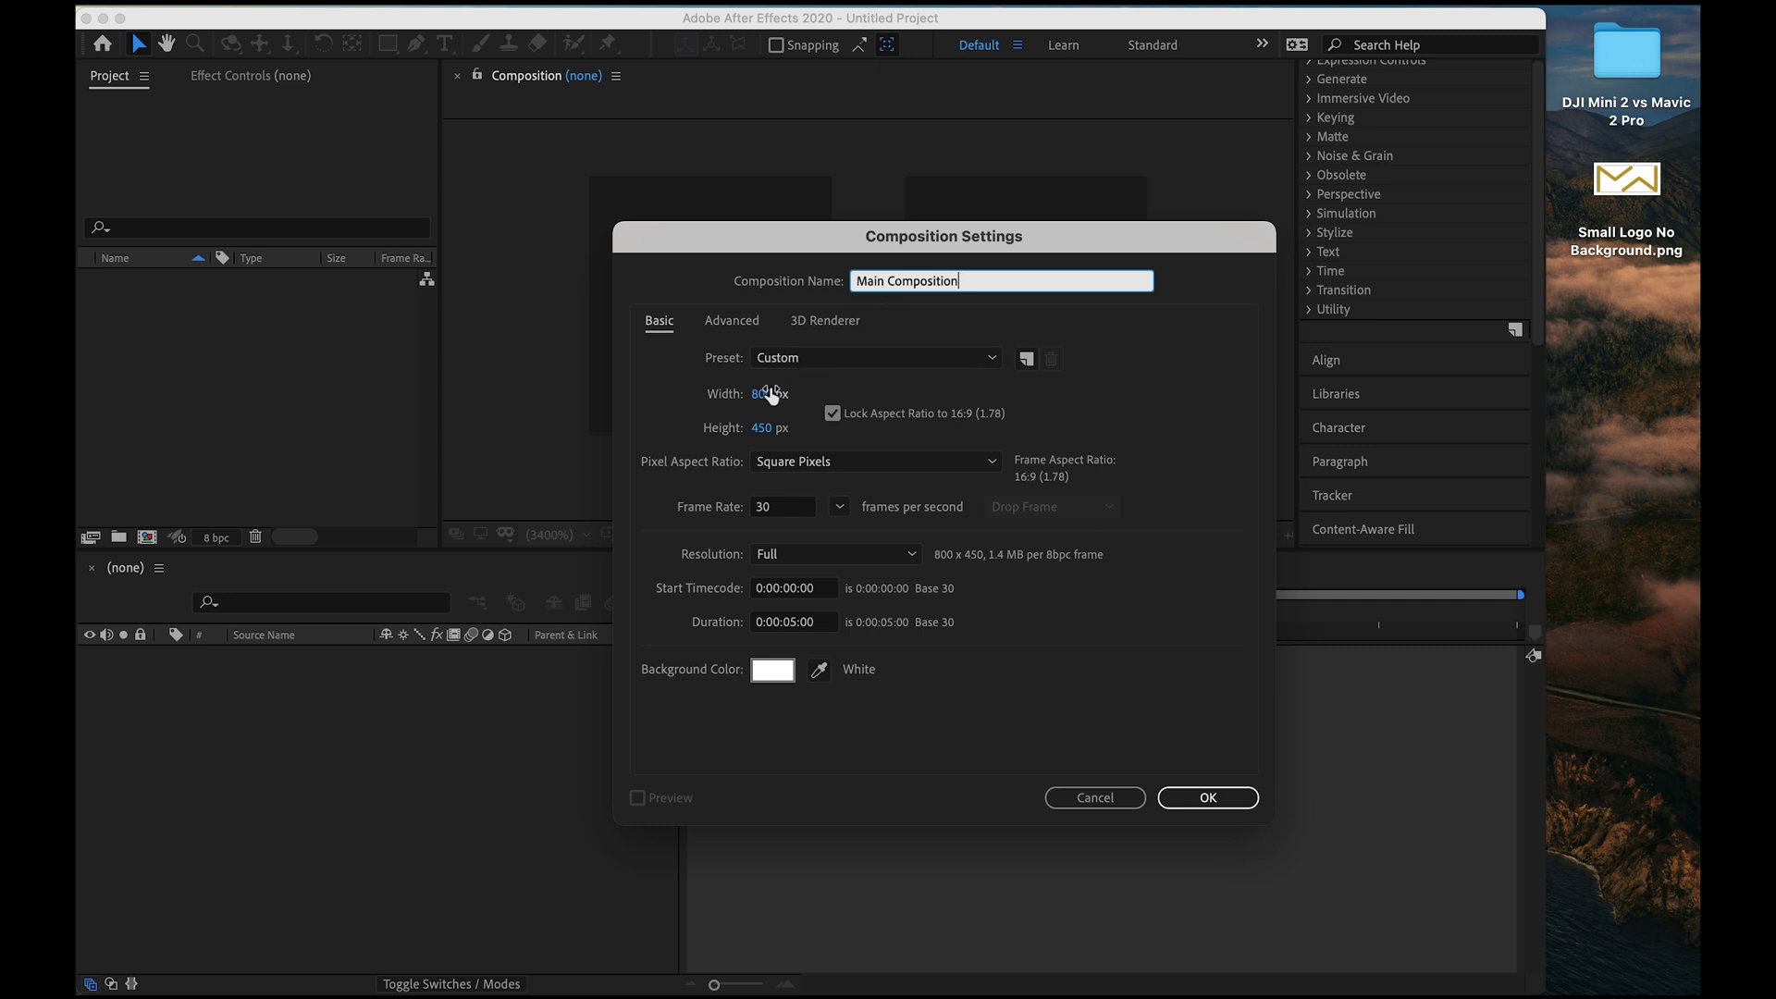
Set the Main Composition width to 3840 px with the aspect ratio locked to 16:9.
click(807, 361)
click(808, 368)
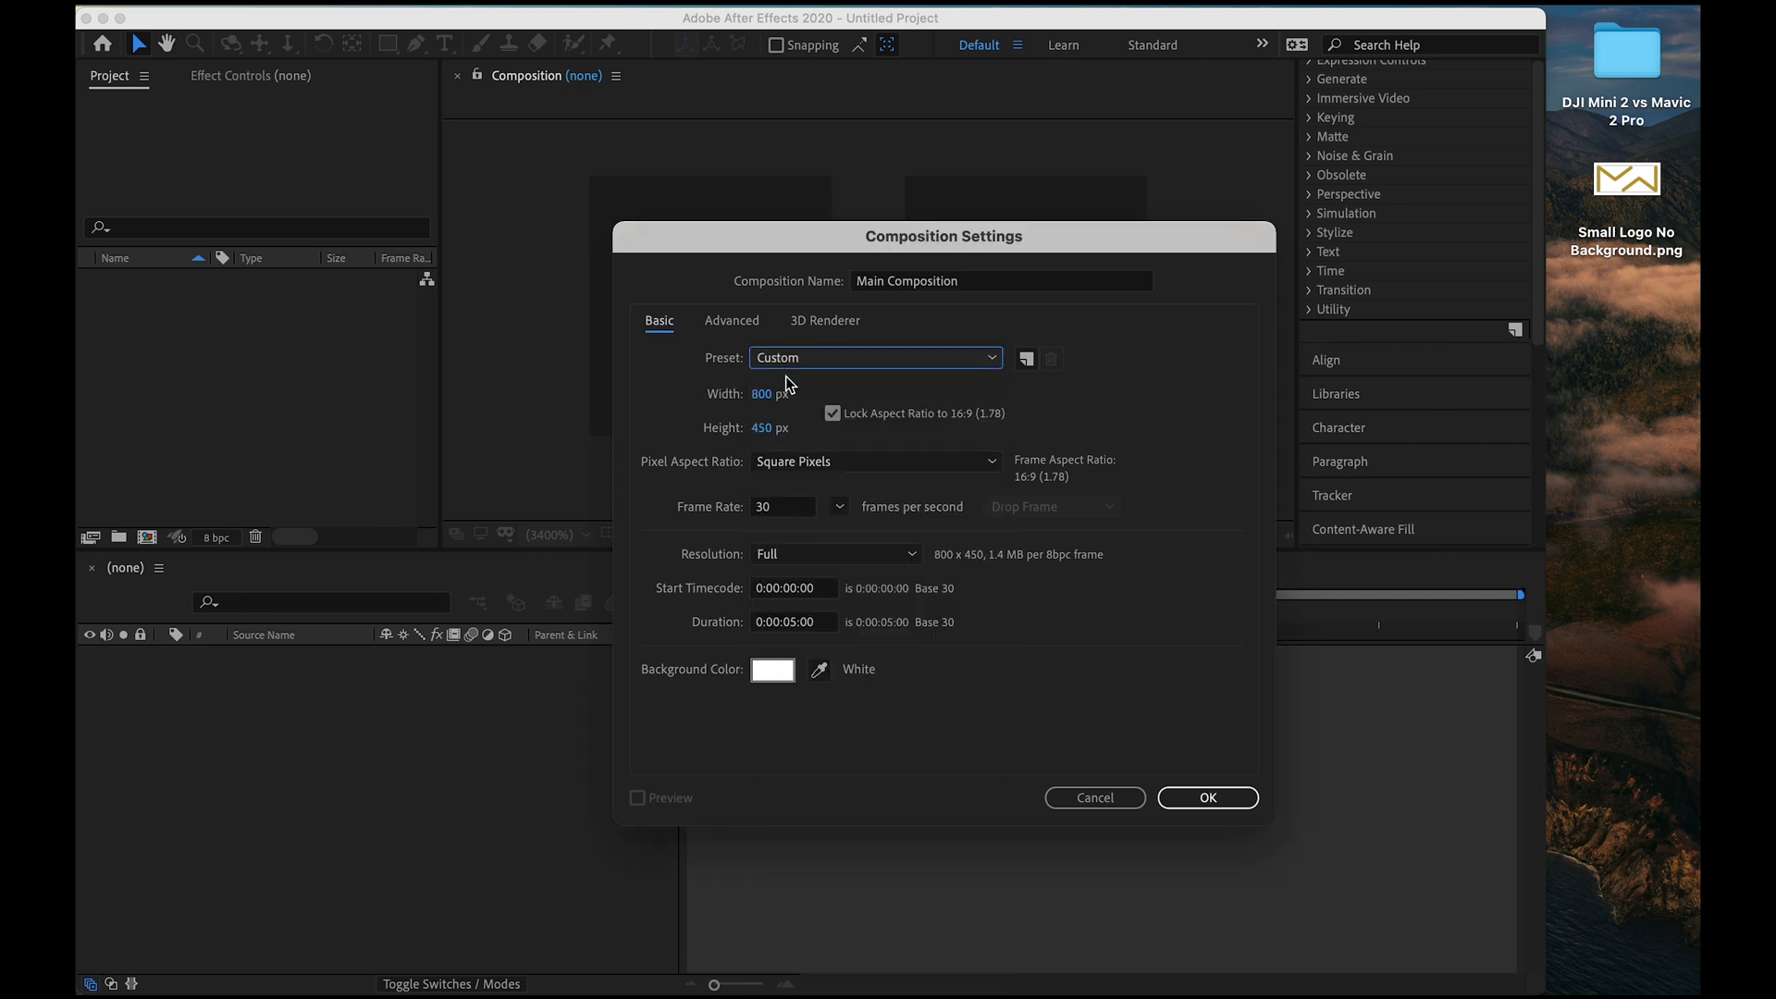
click(763, 396)
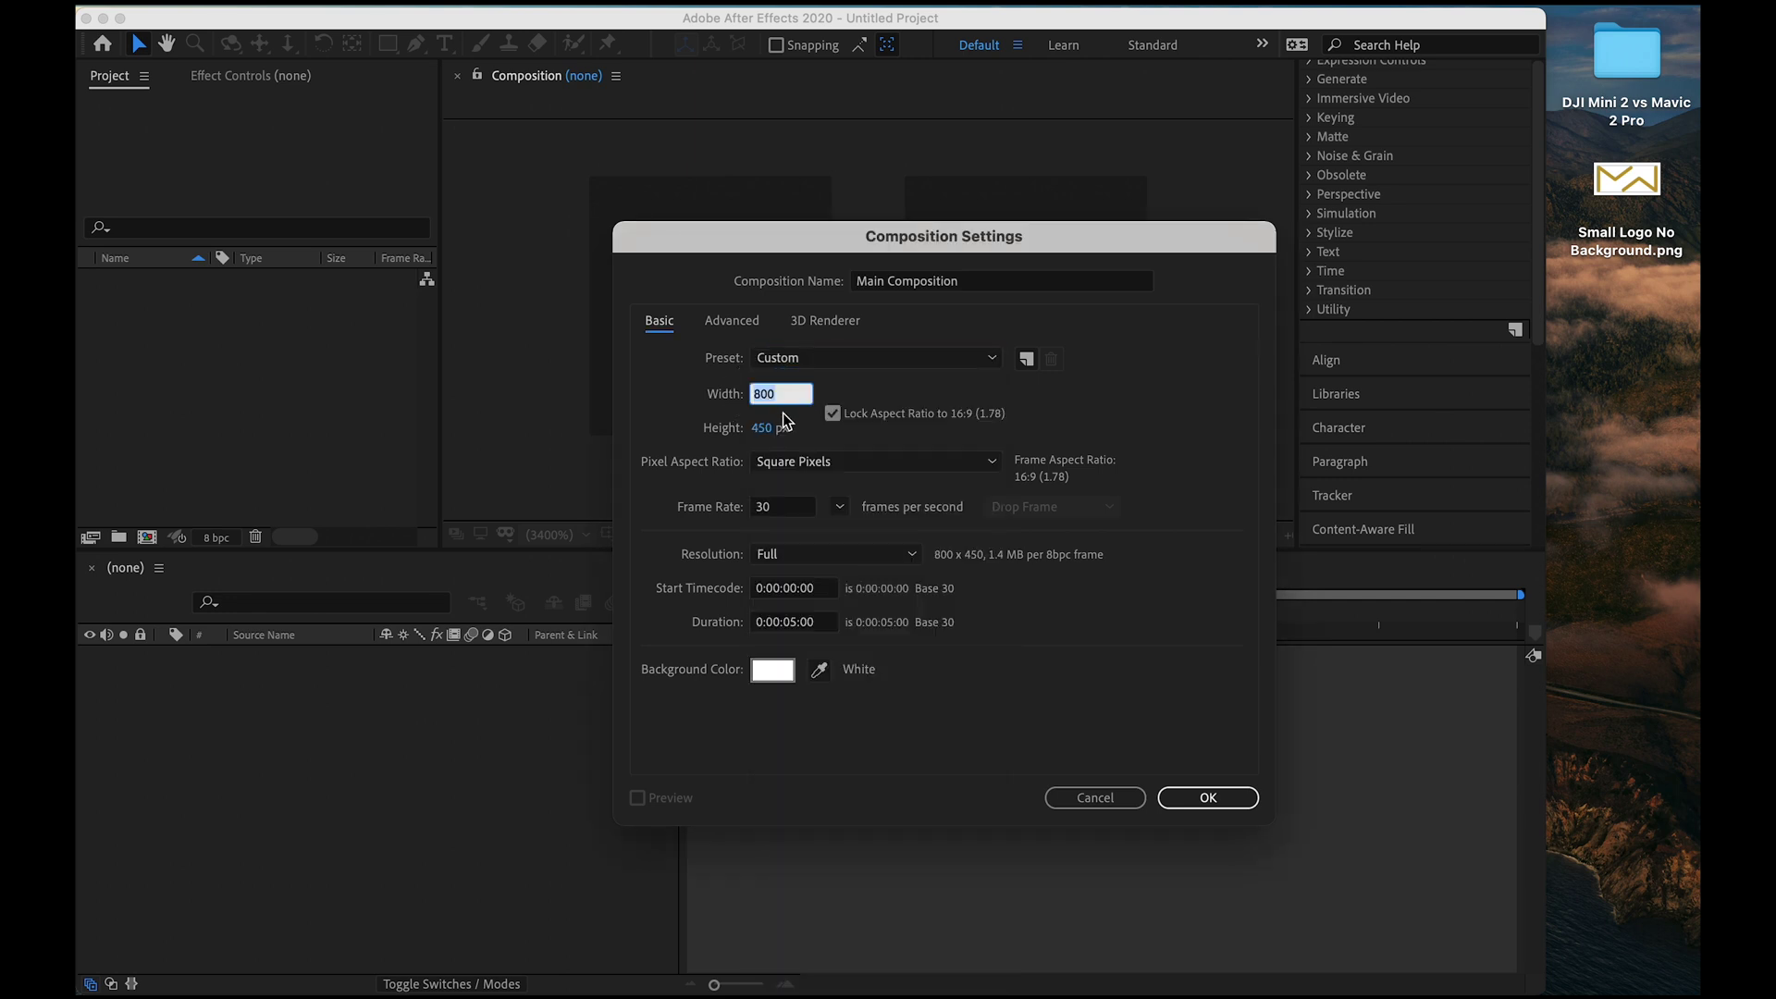
text(3840)
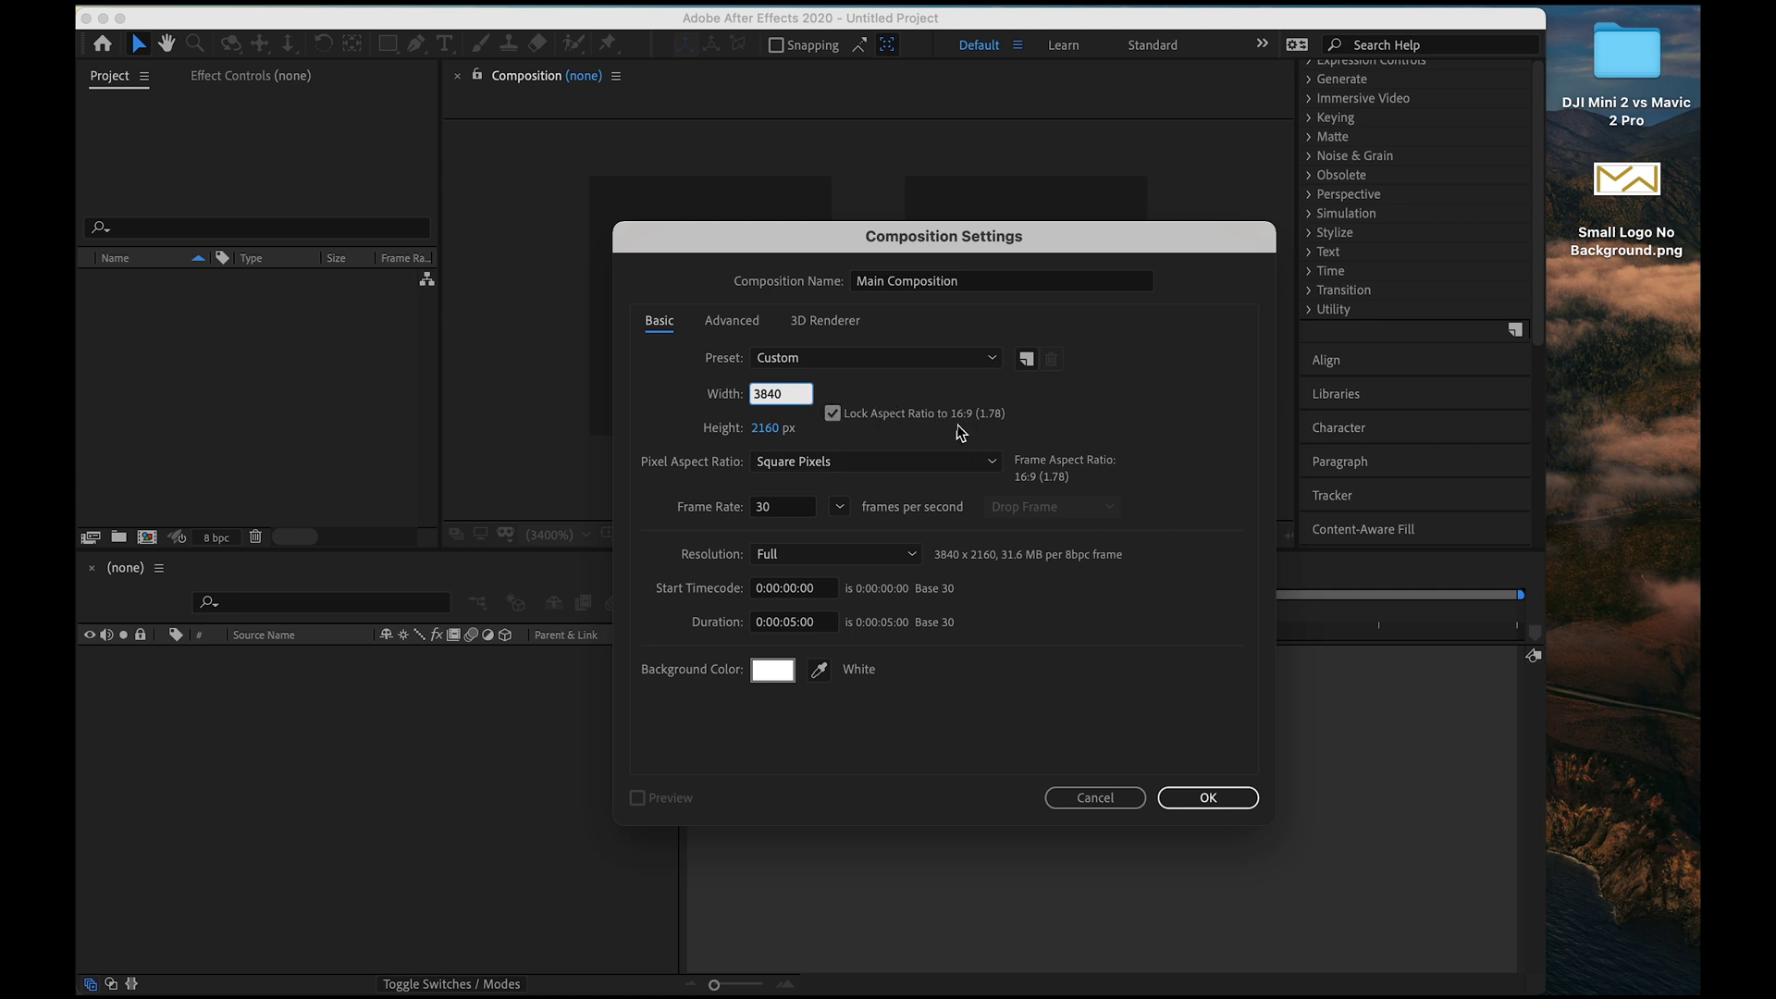
Keep the frame rate at 30 fps and set the composition duration to 0:00:03:00.
click(784, 508)
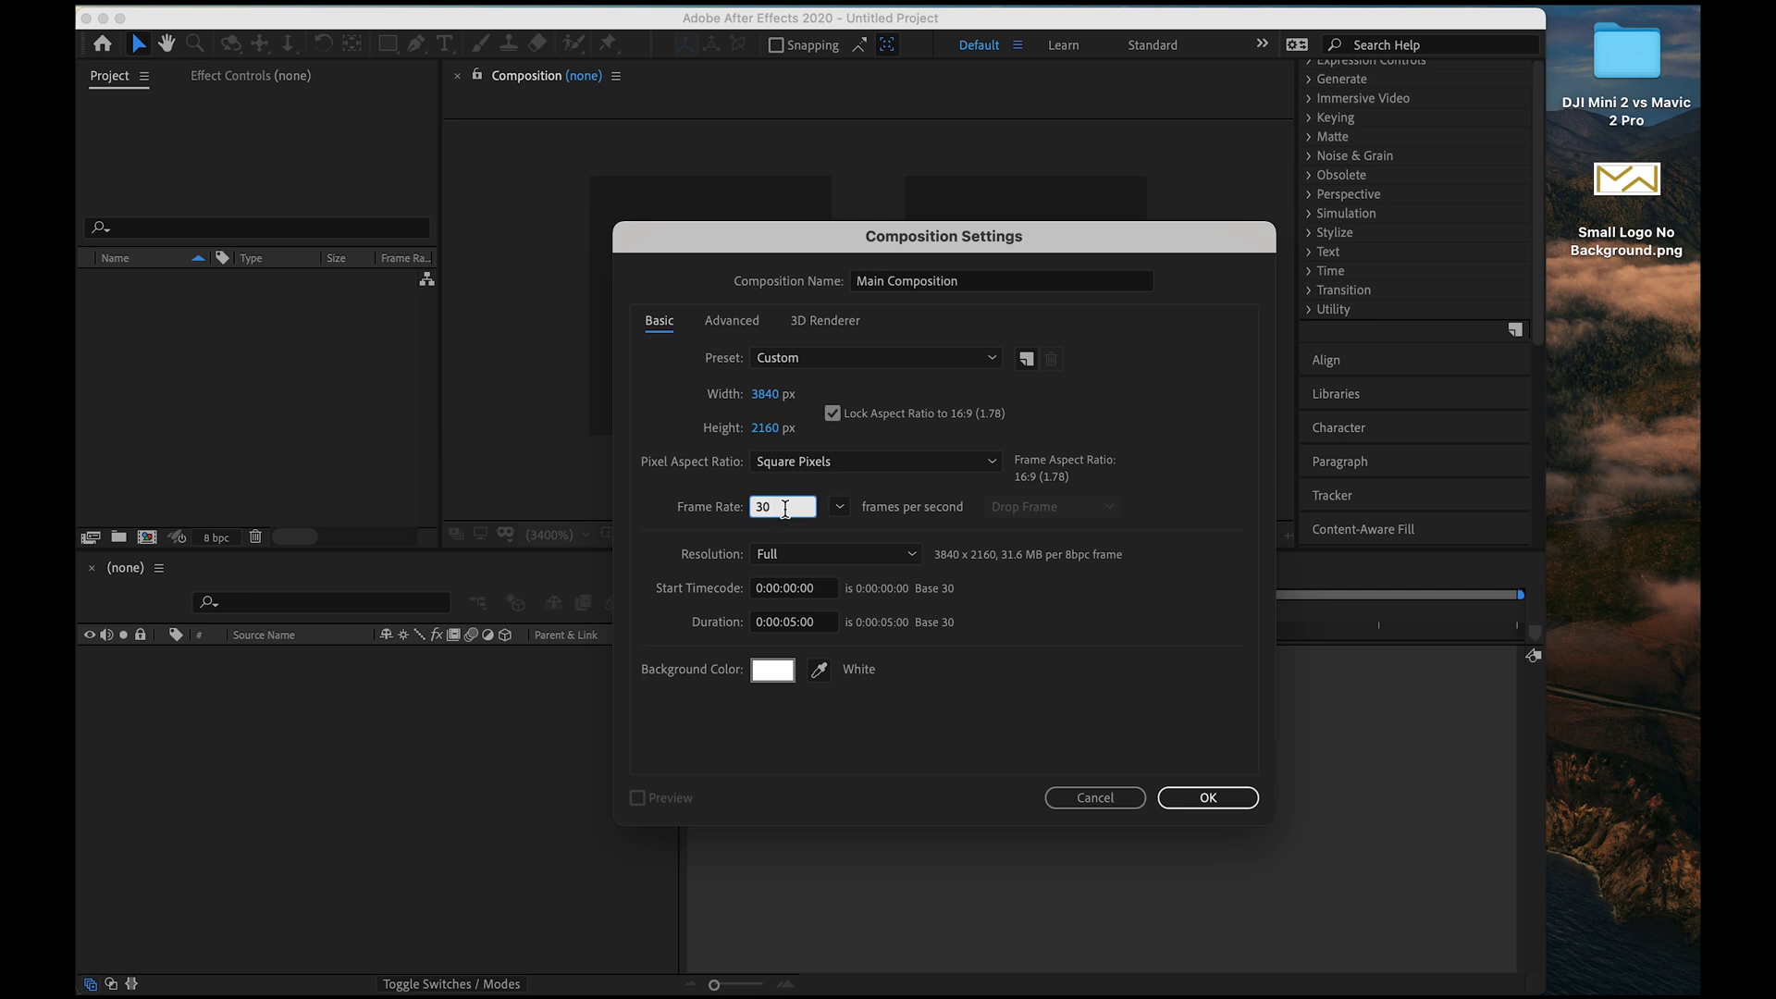
click(795, 622)
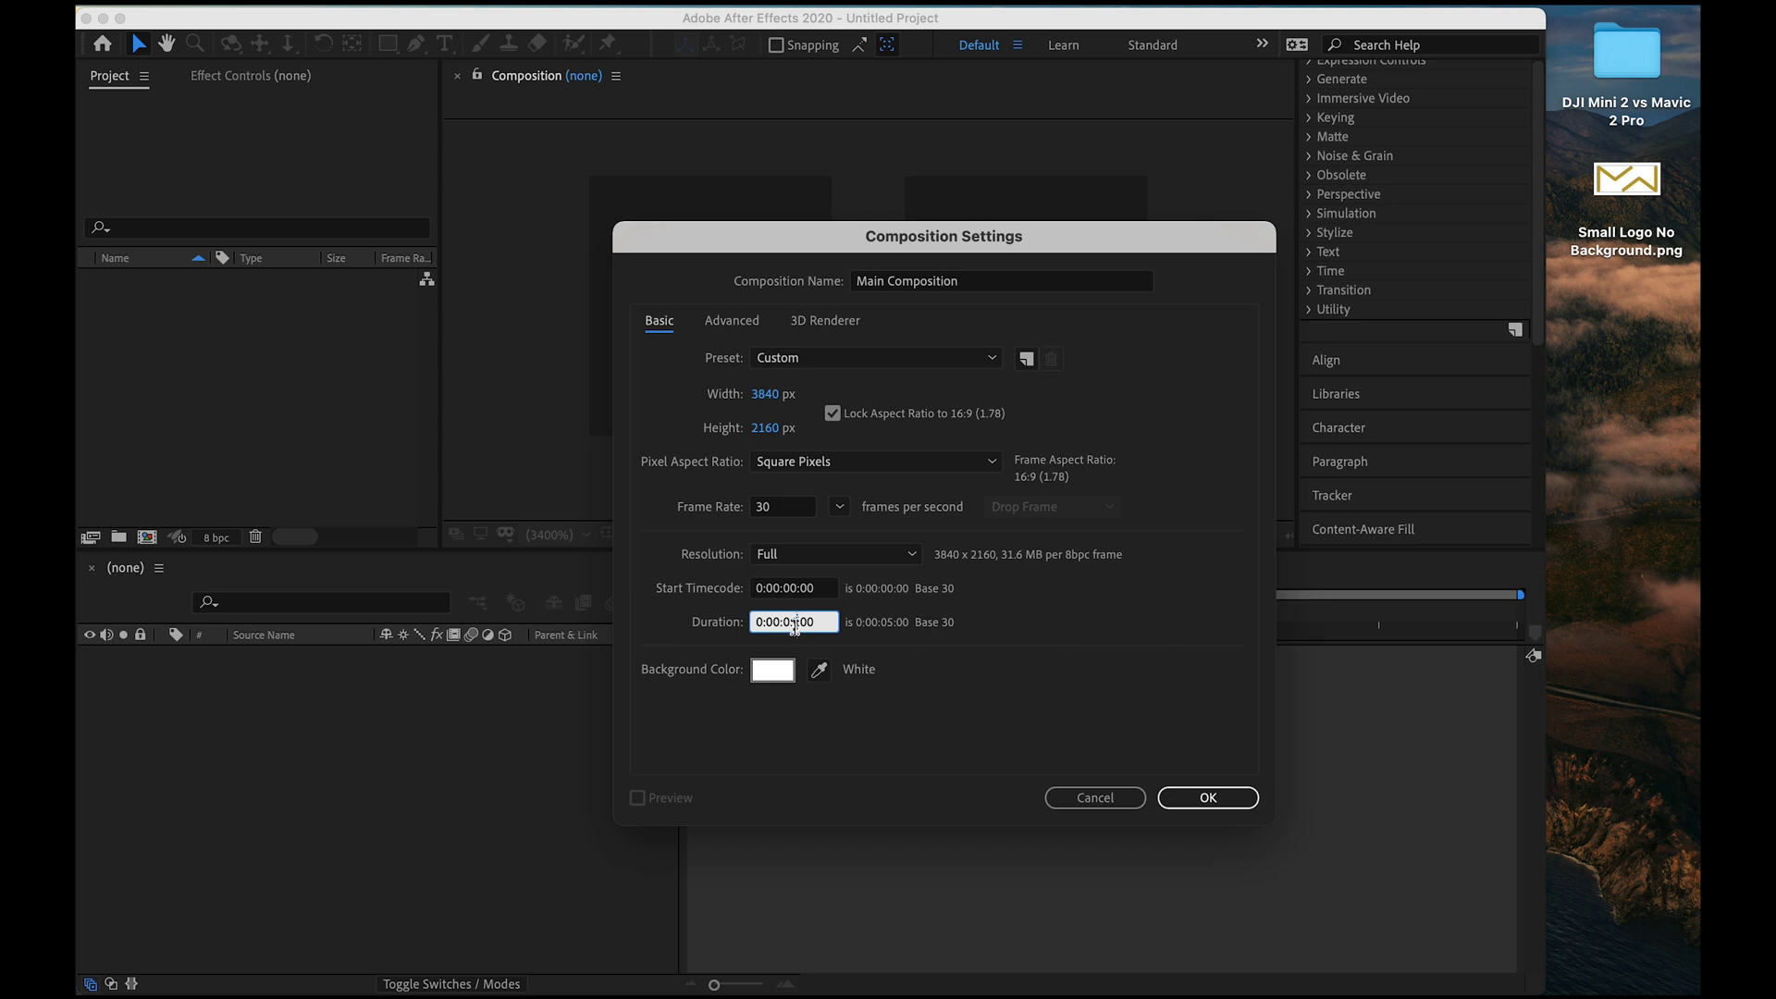
key(BackSpace)
text(4)
key(BackSpace)
text(3)
Set the background color to white (FFFFFF) and create the composition.
click(882, 720)
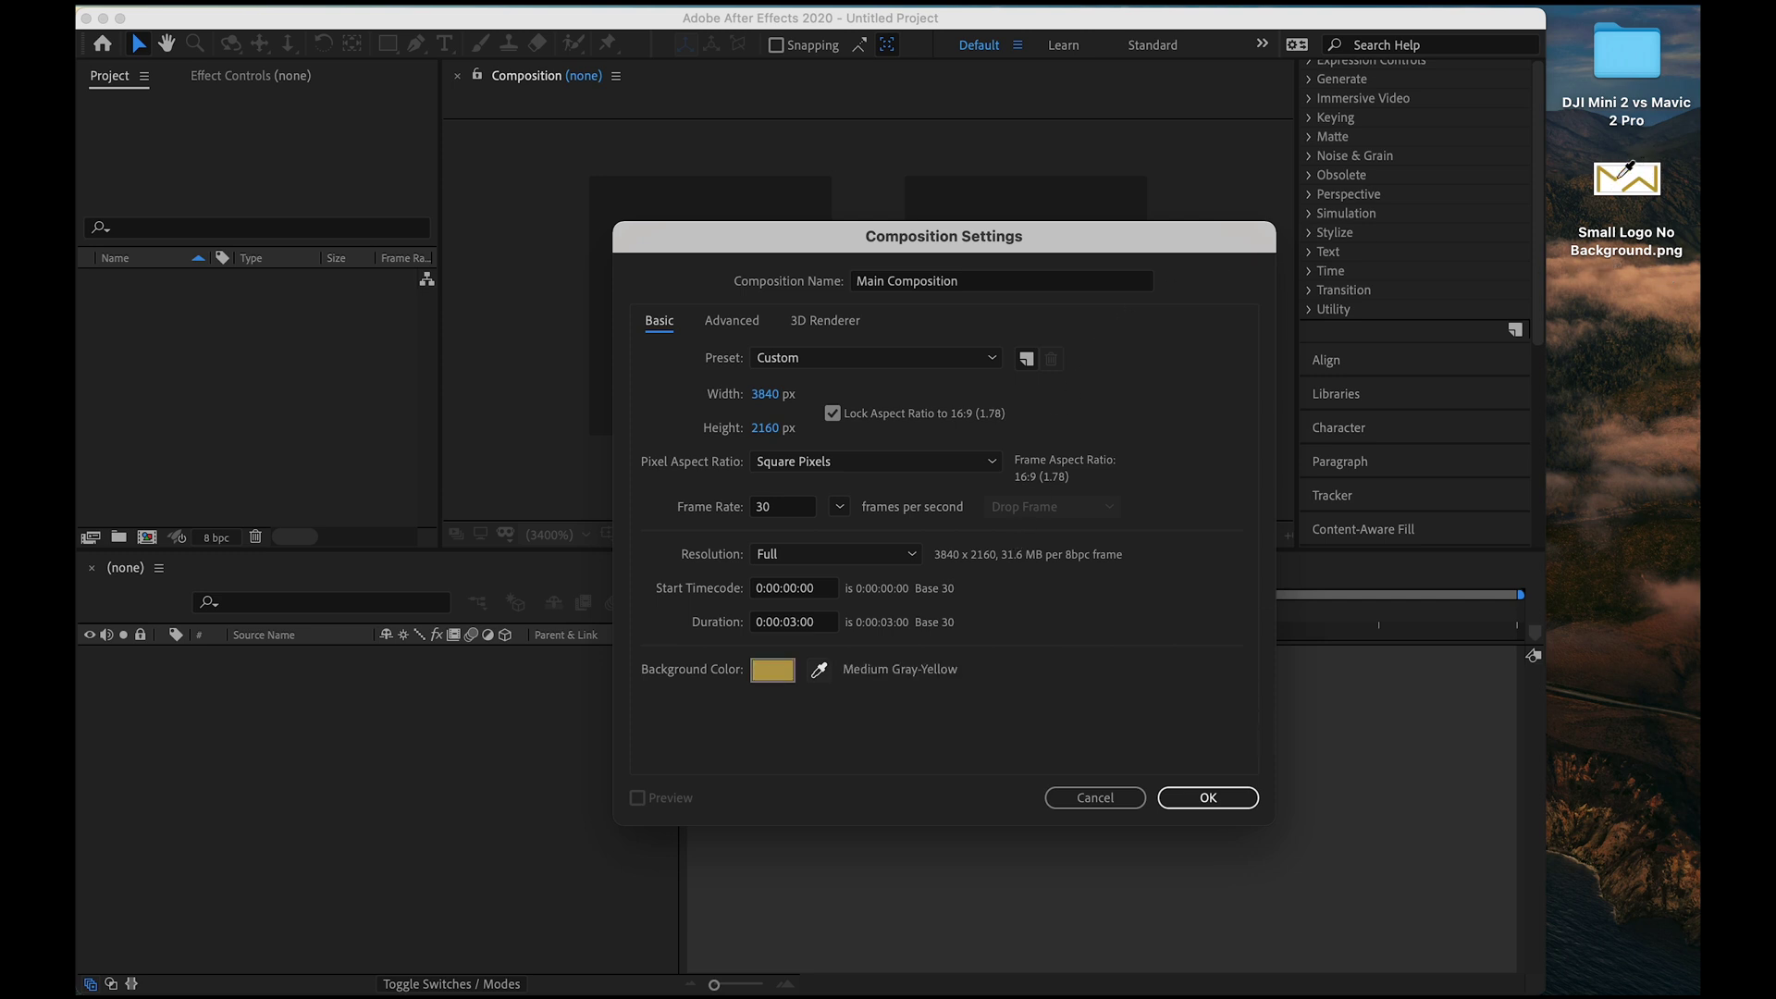
click(923, 713)
click(772, 669)
mouse_move(698, 627)
mouse_down()
mouse_move(809, 476)
mouse_move(807, 542)
mouse_move(808, 526)
mouse_up()
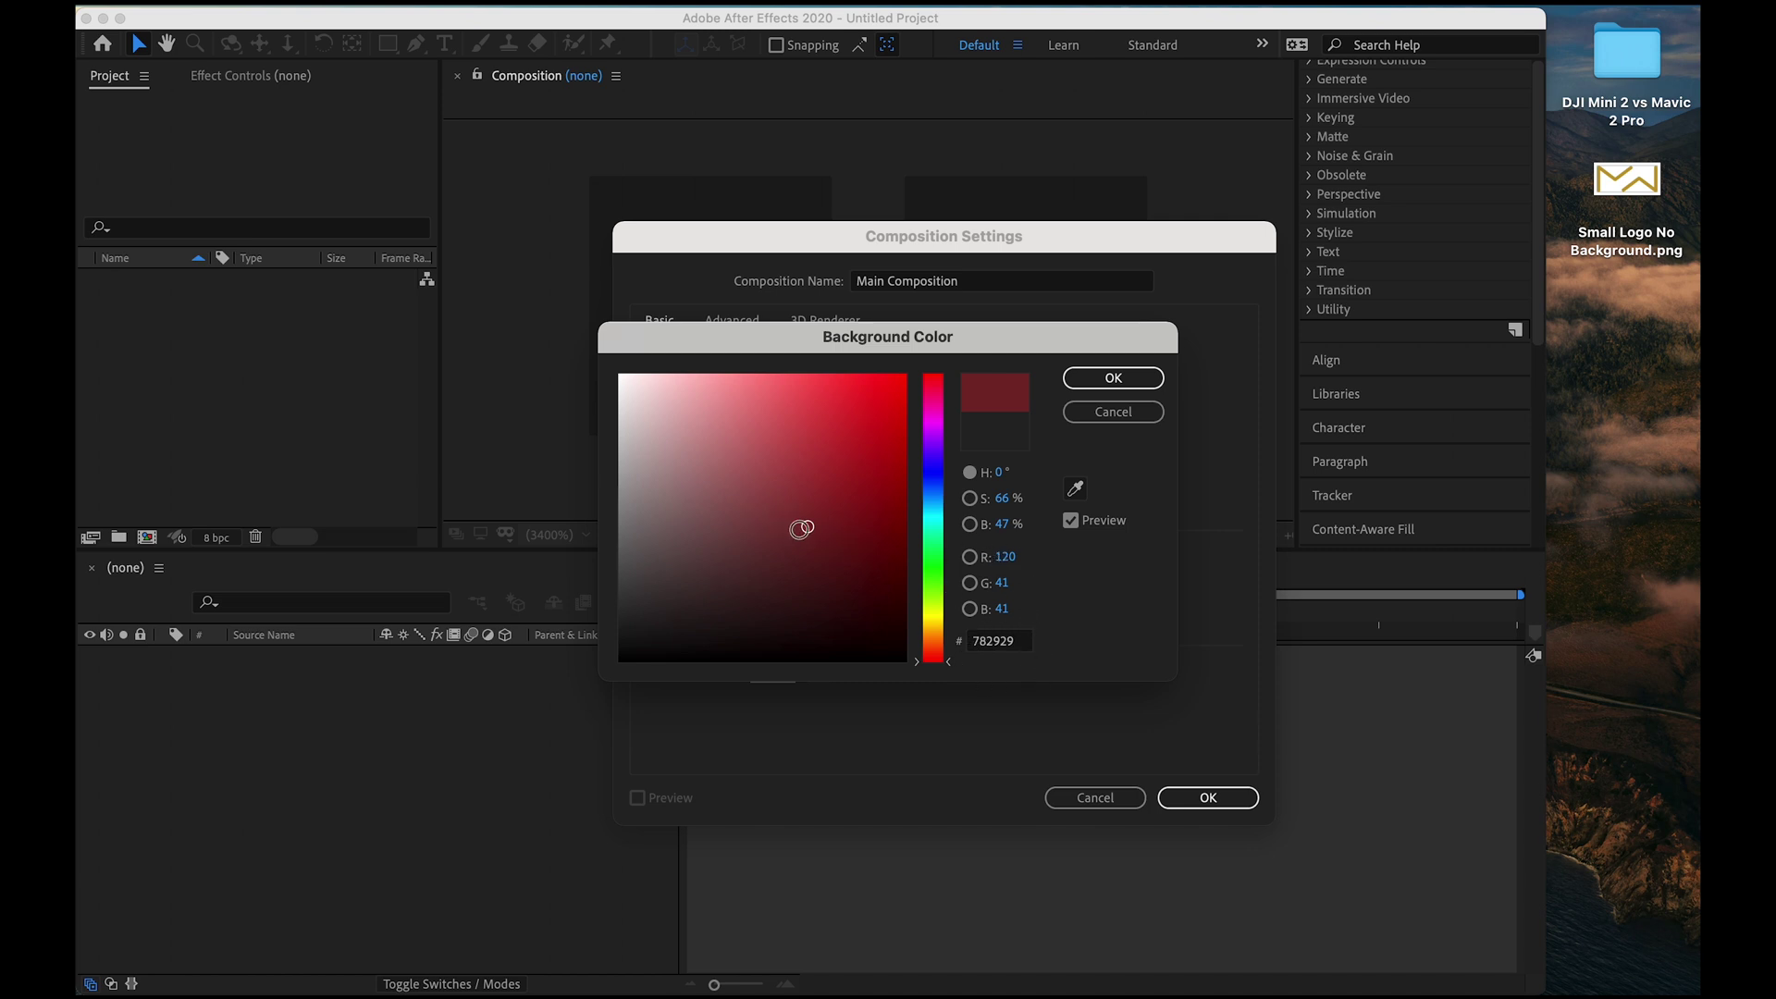
drag(801, 528, 380, 210)
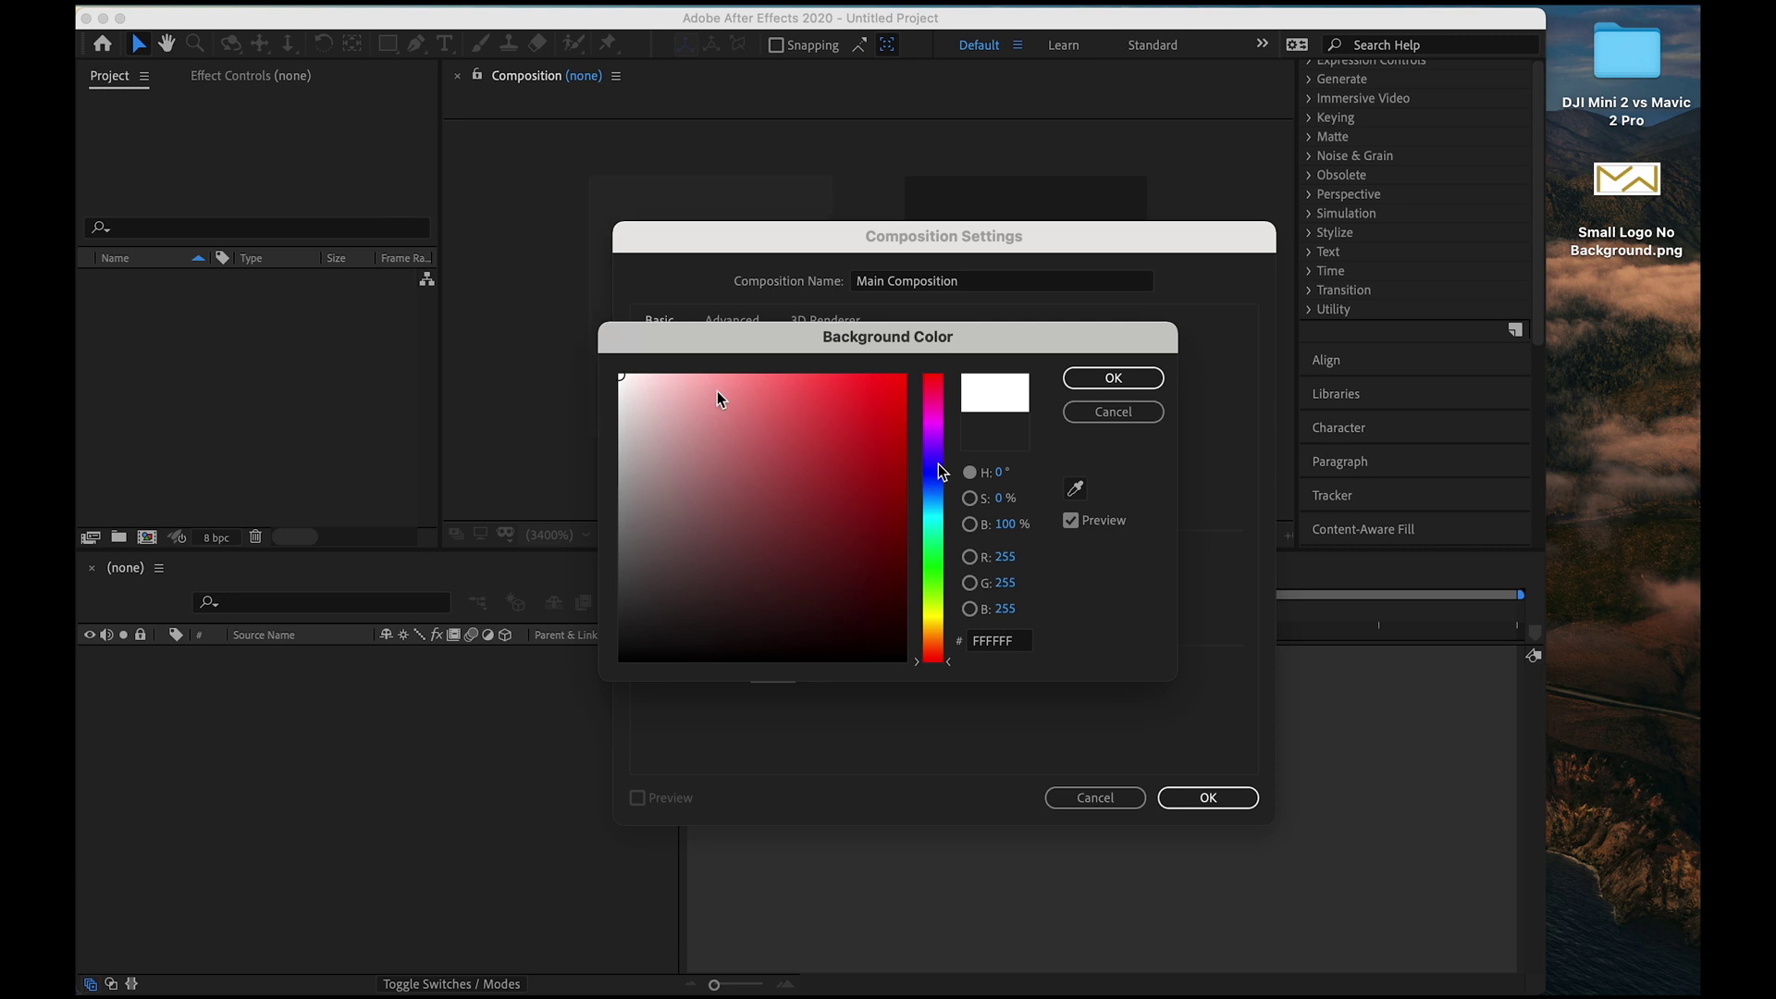
click(1113, 377)
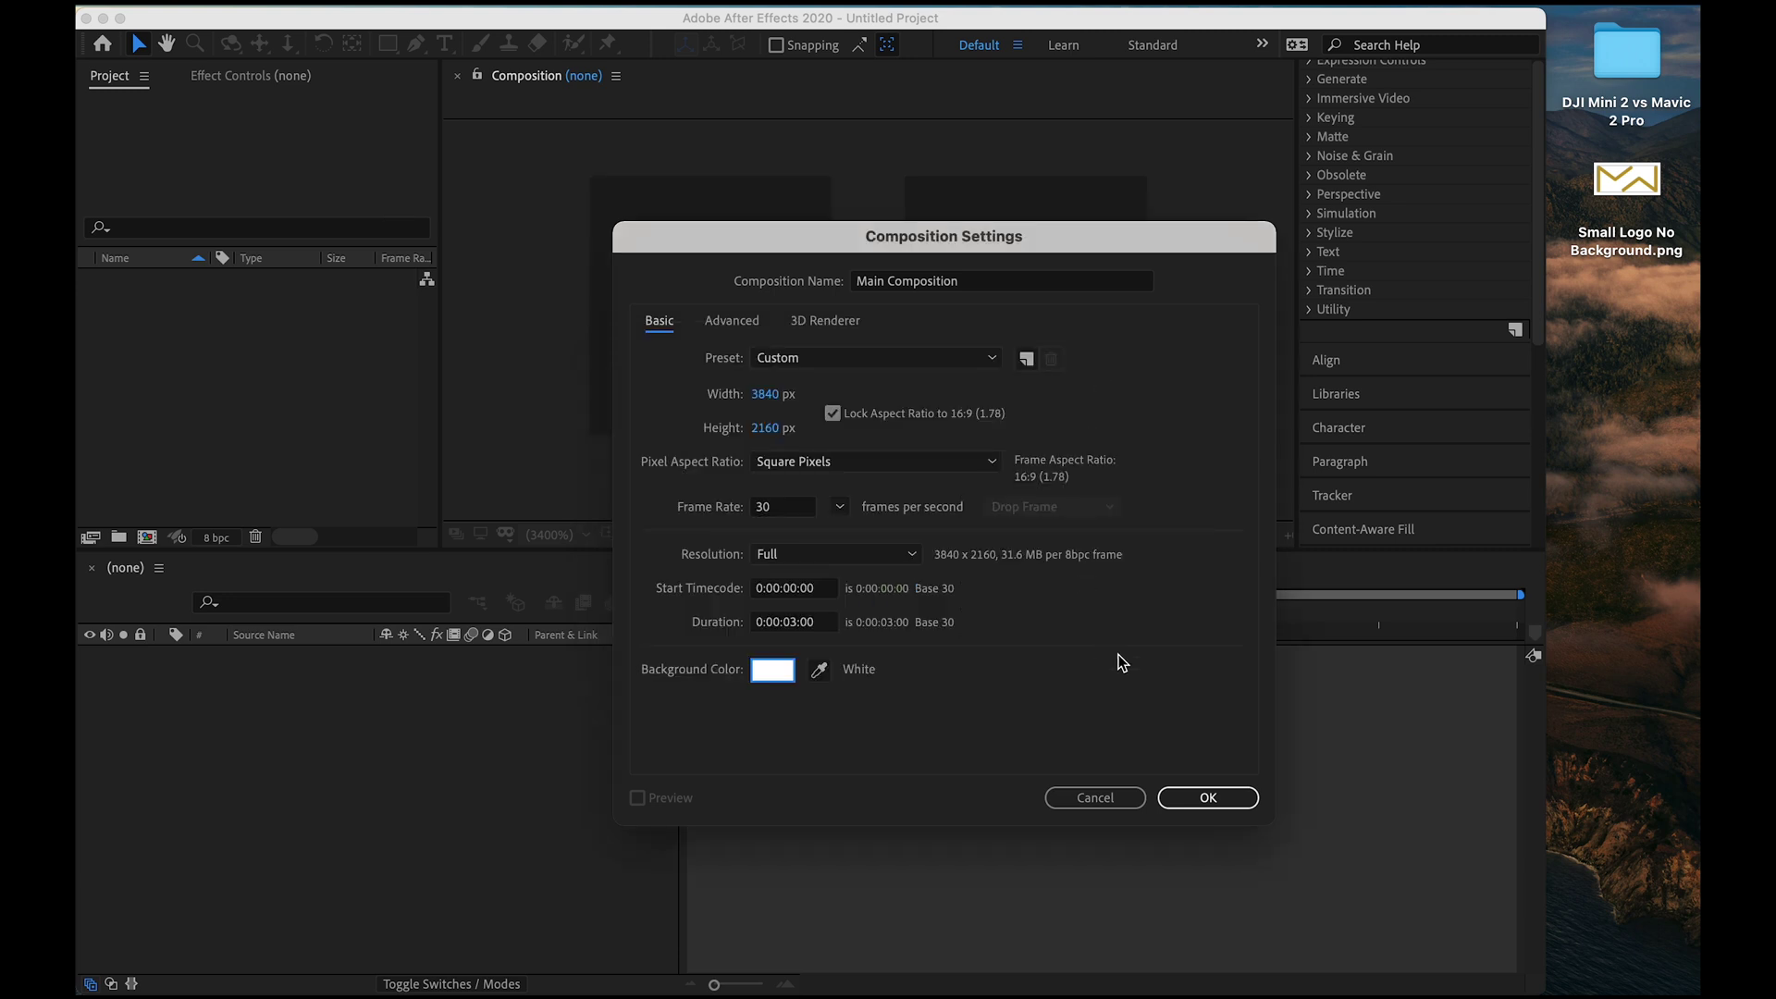
click(1219, 799)
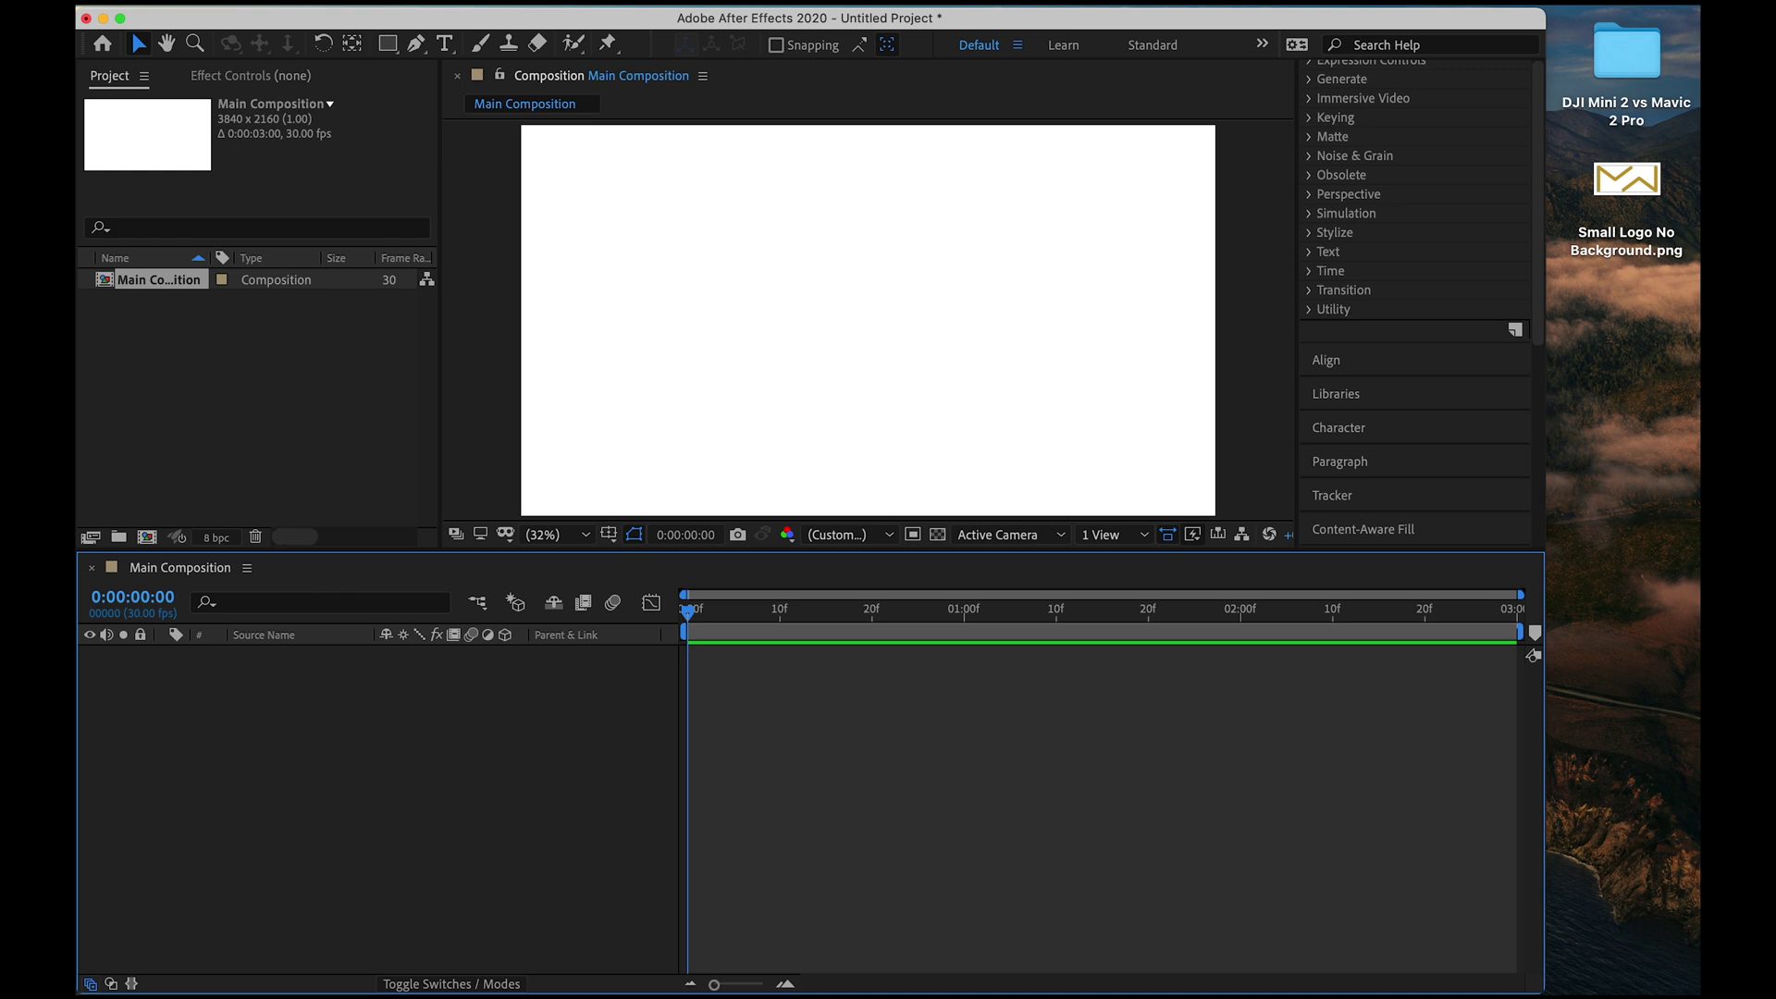
Create a second composition, Comp 1, with a width of 600 px and the aspect ratio locked.
click(403, 5)
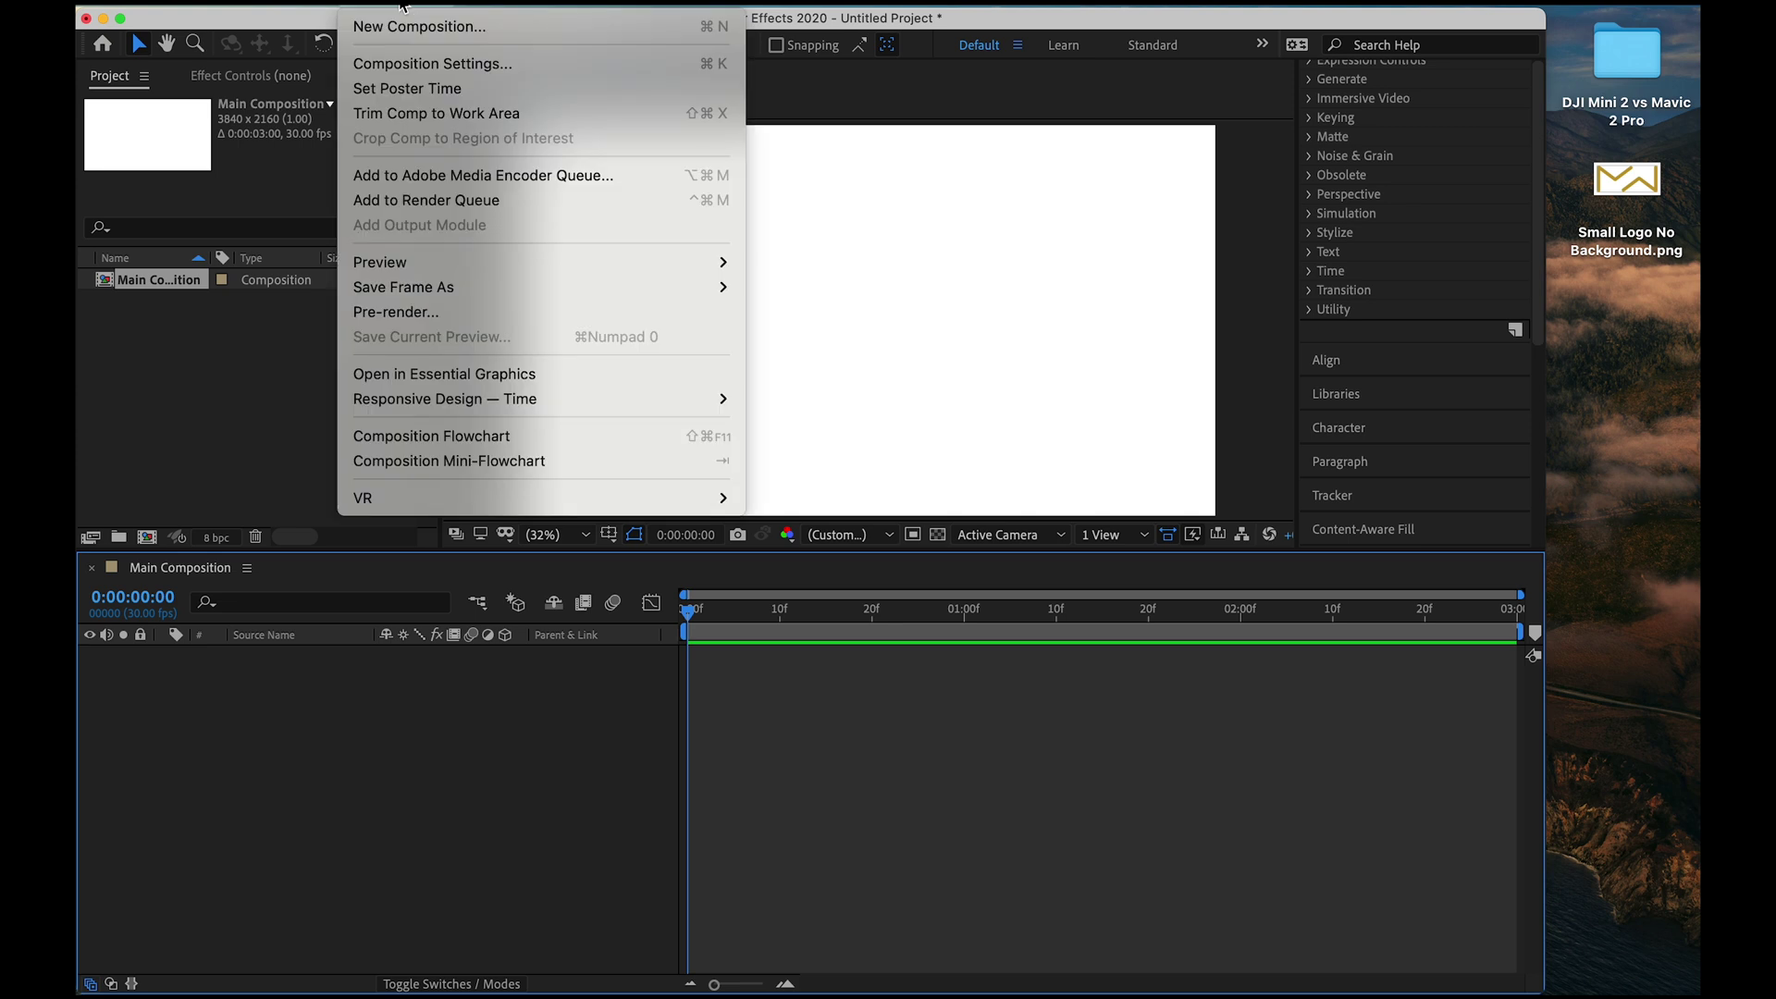
click(413, 27)
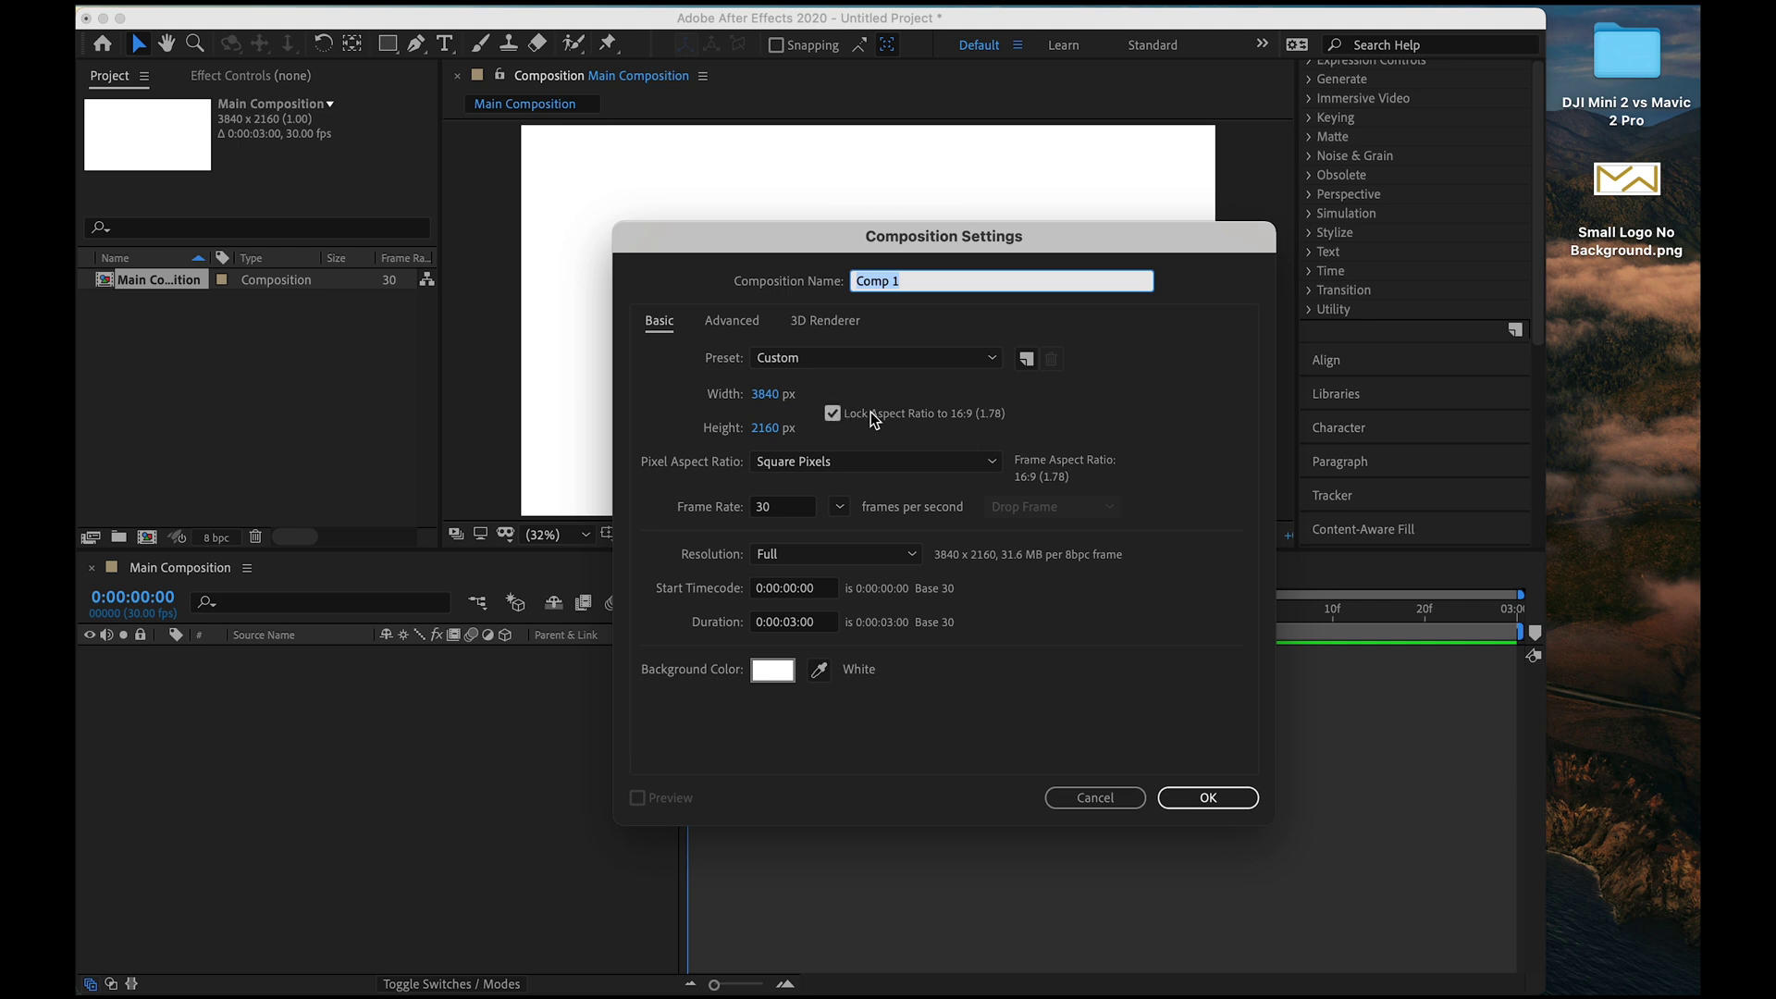
click(766, 394)
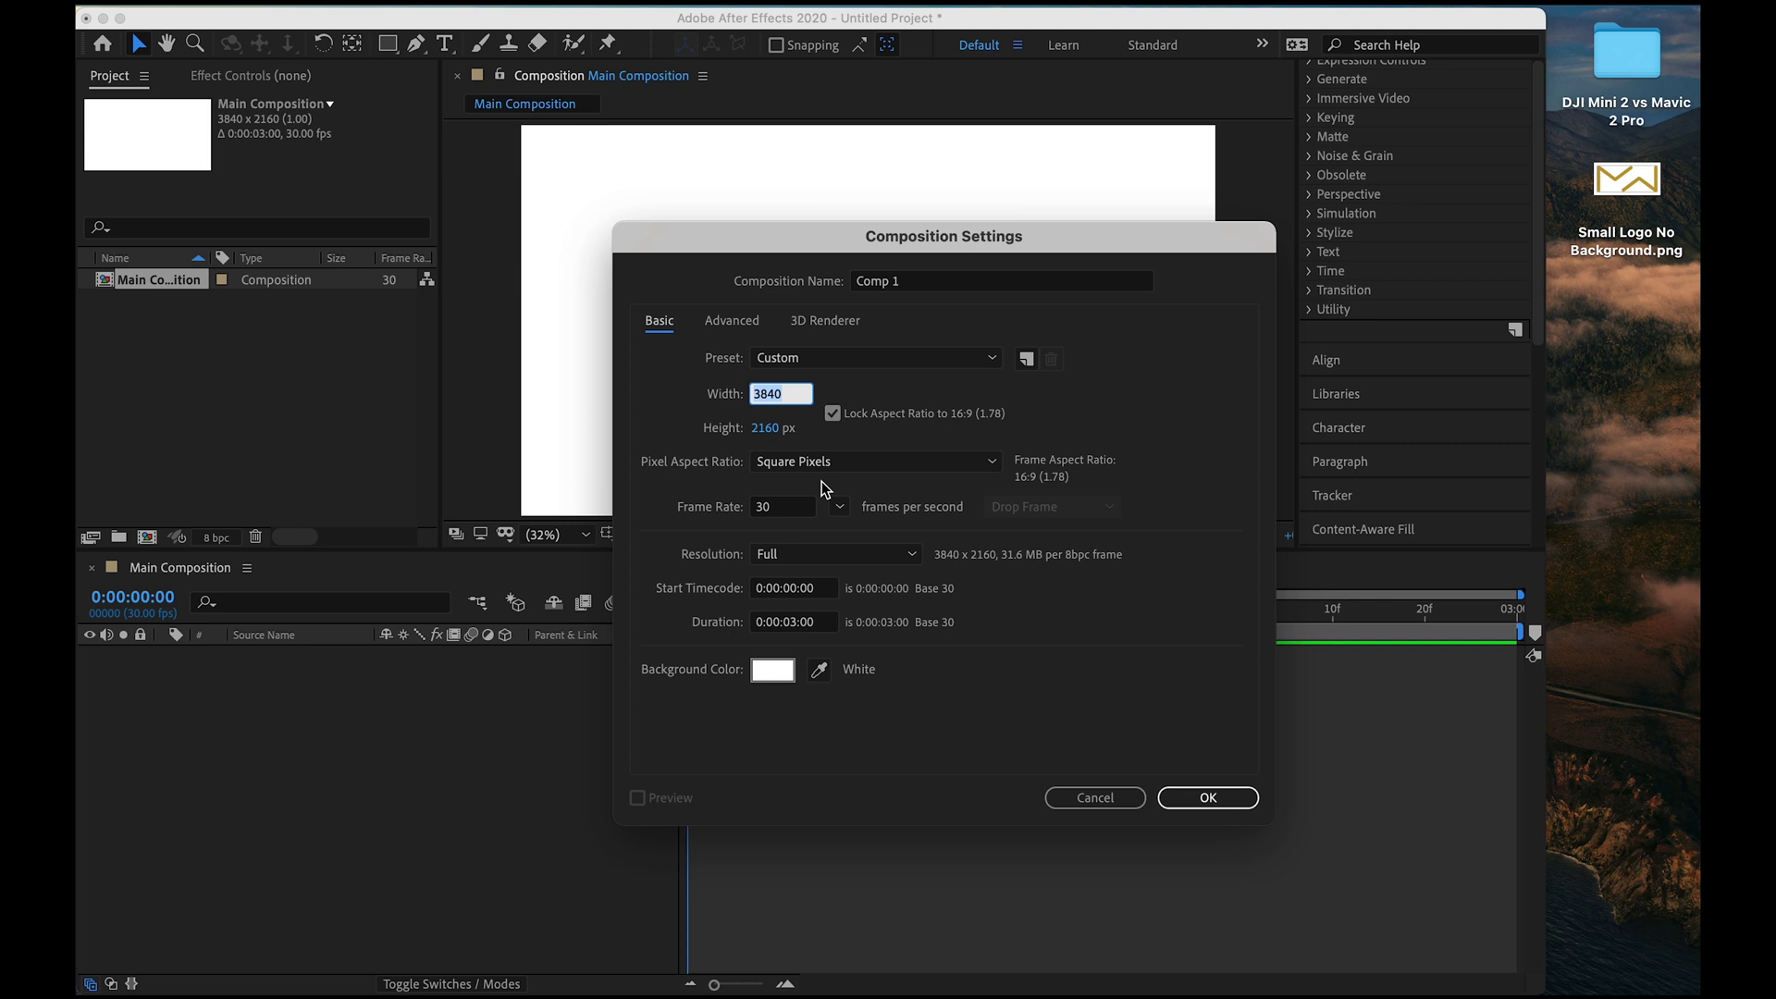
text(600)
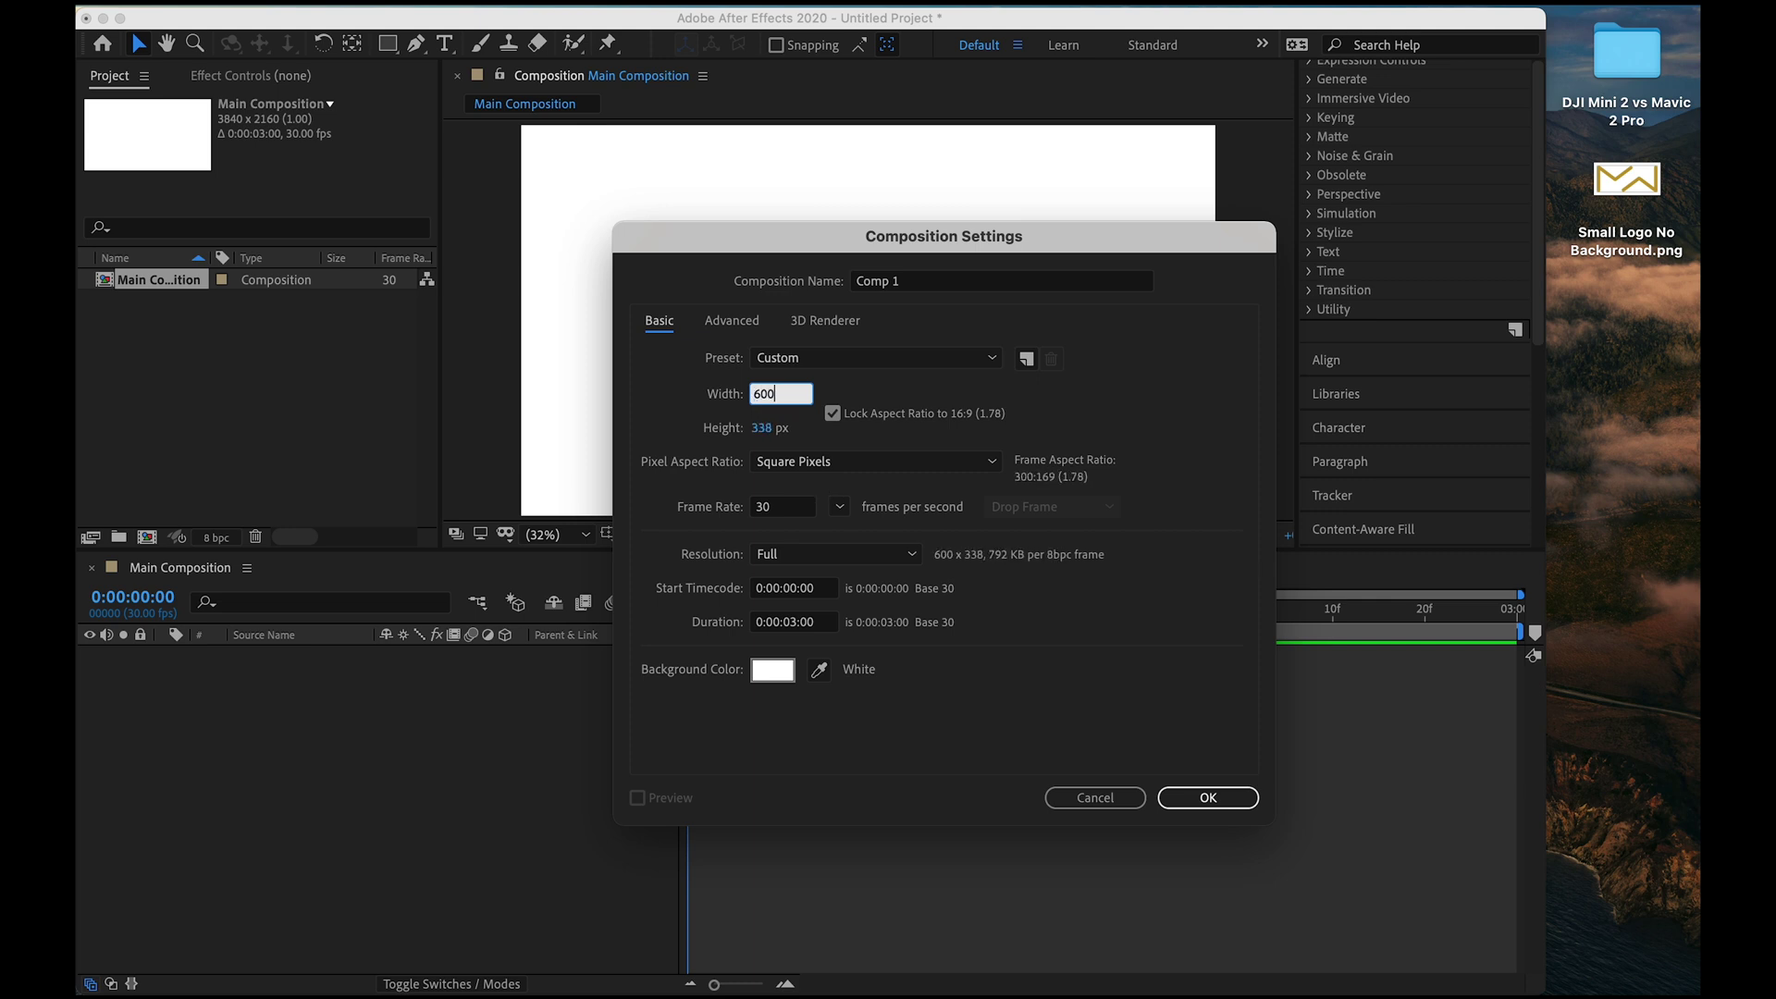
click(1242, 801)
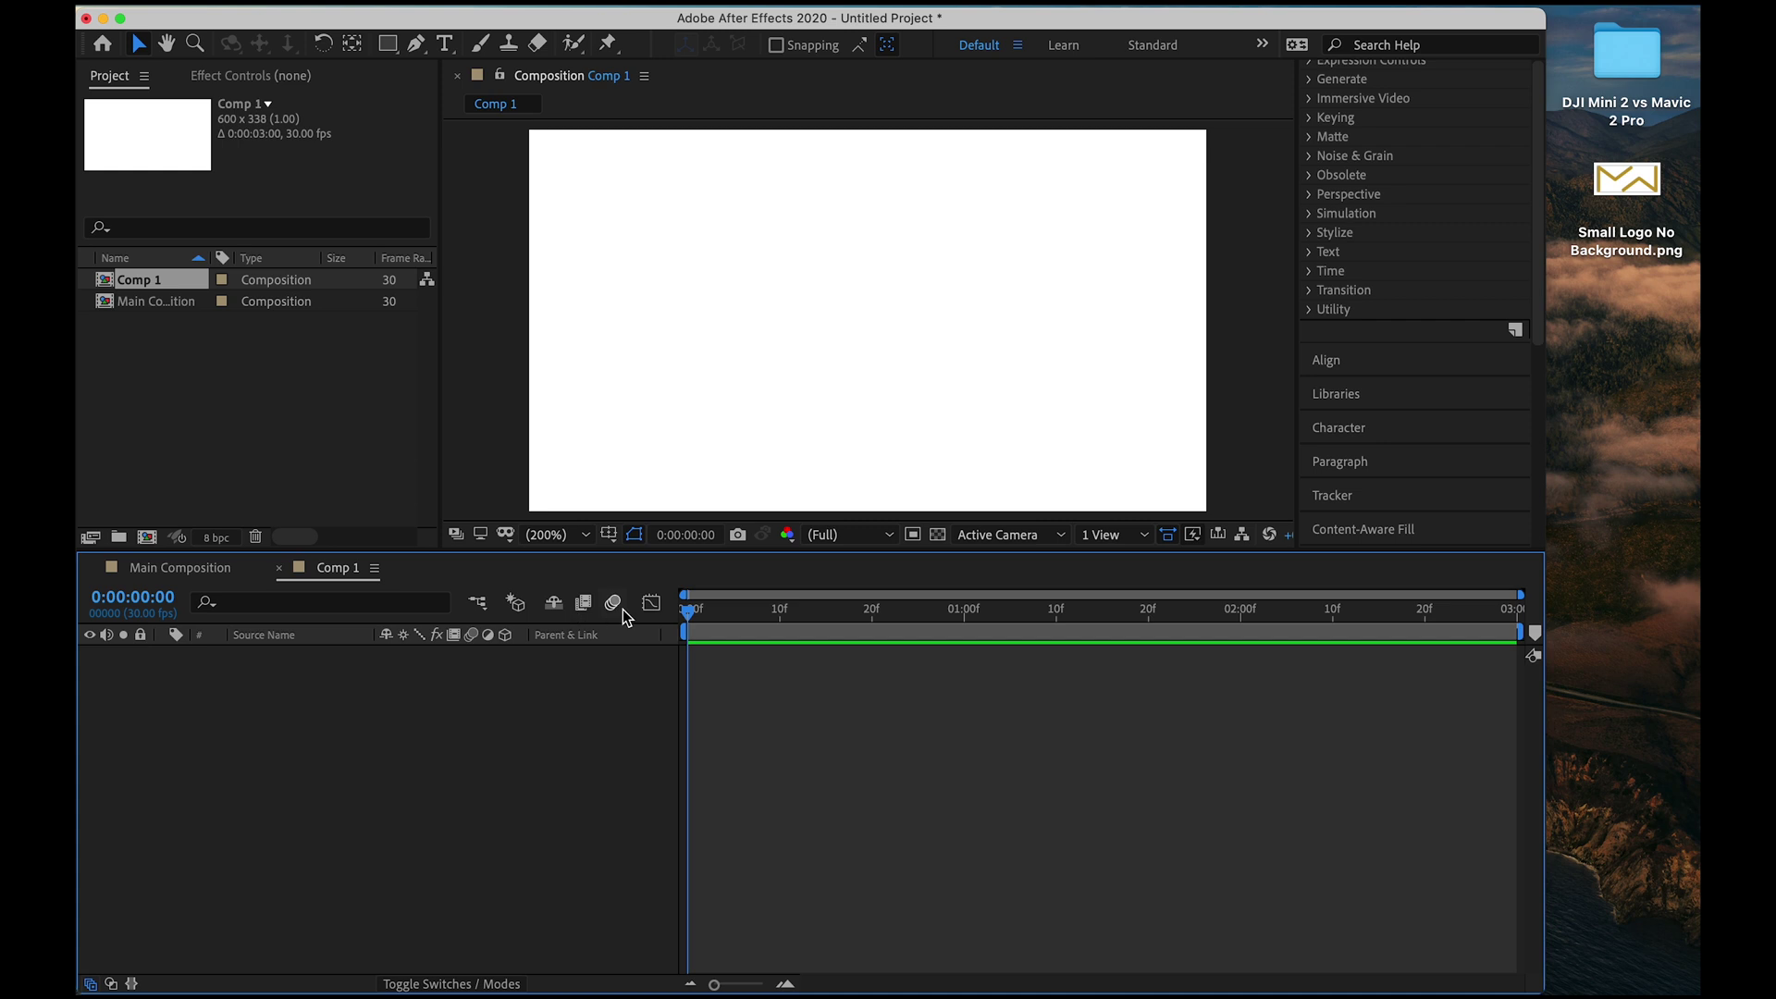
Add Small Logo No Background.png from the desktop to the Comp 1 timeline and enlarge it to span most of the frame.
double_click(154, 302)
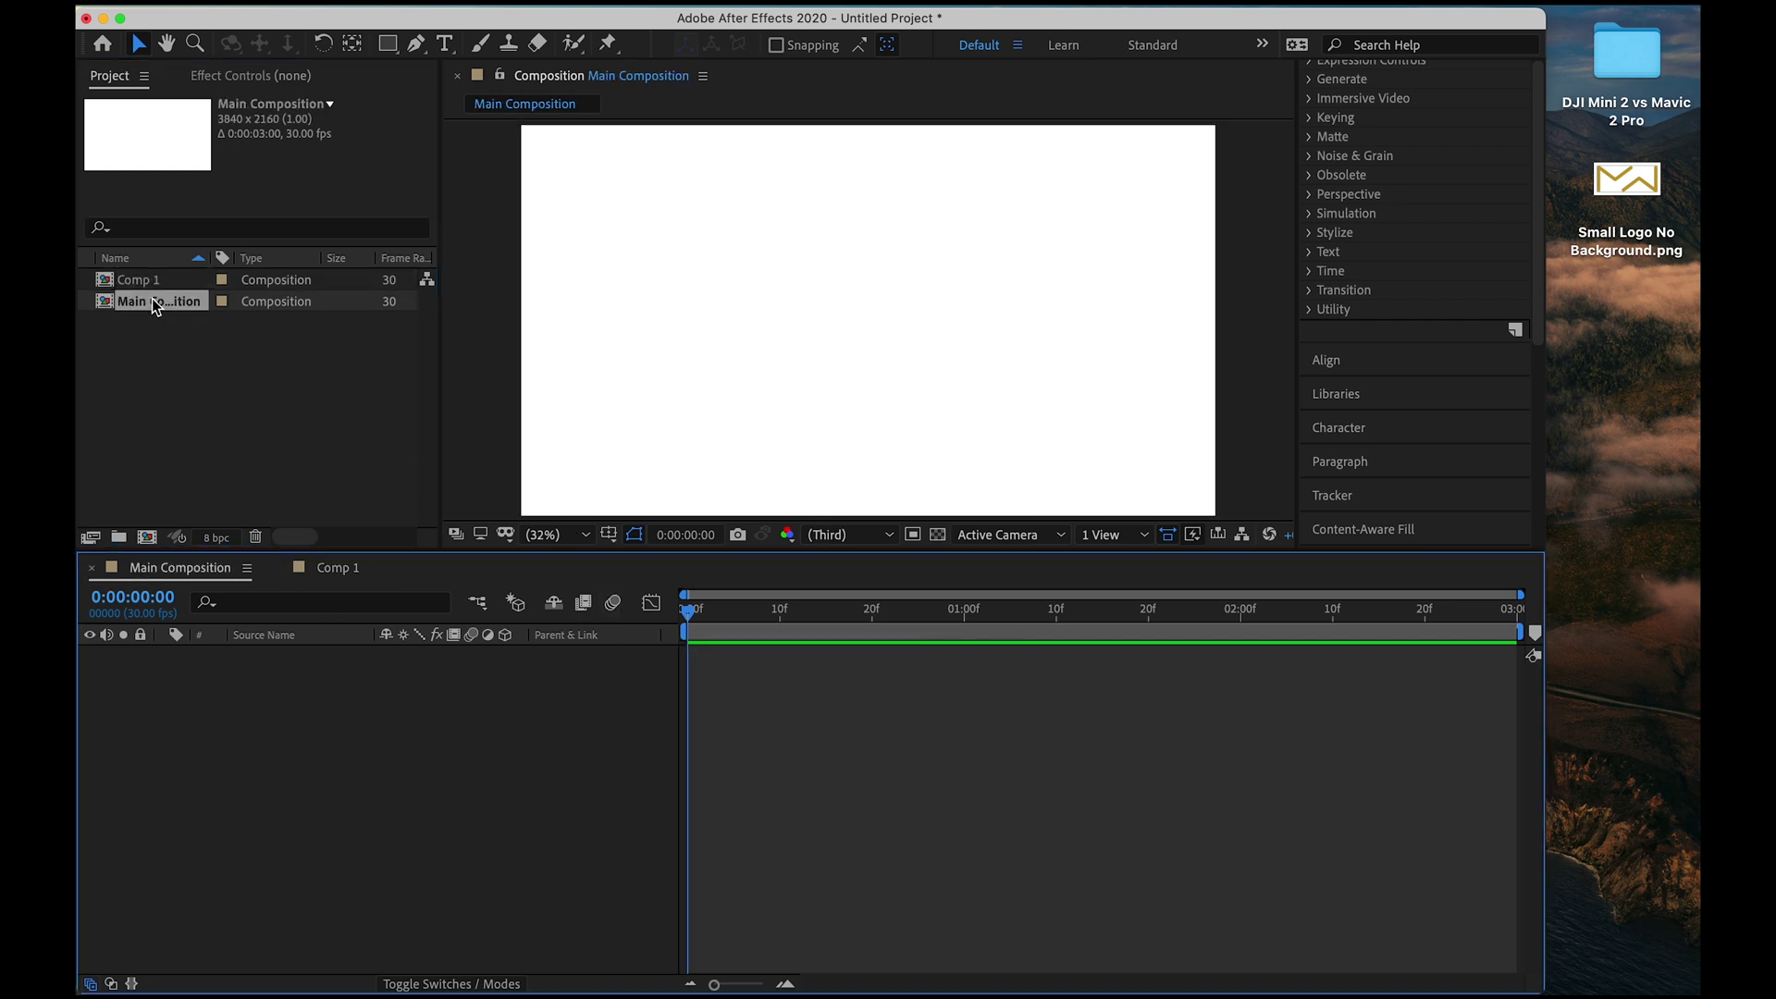
double_click(150, 281)
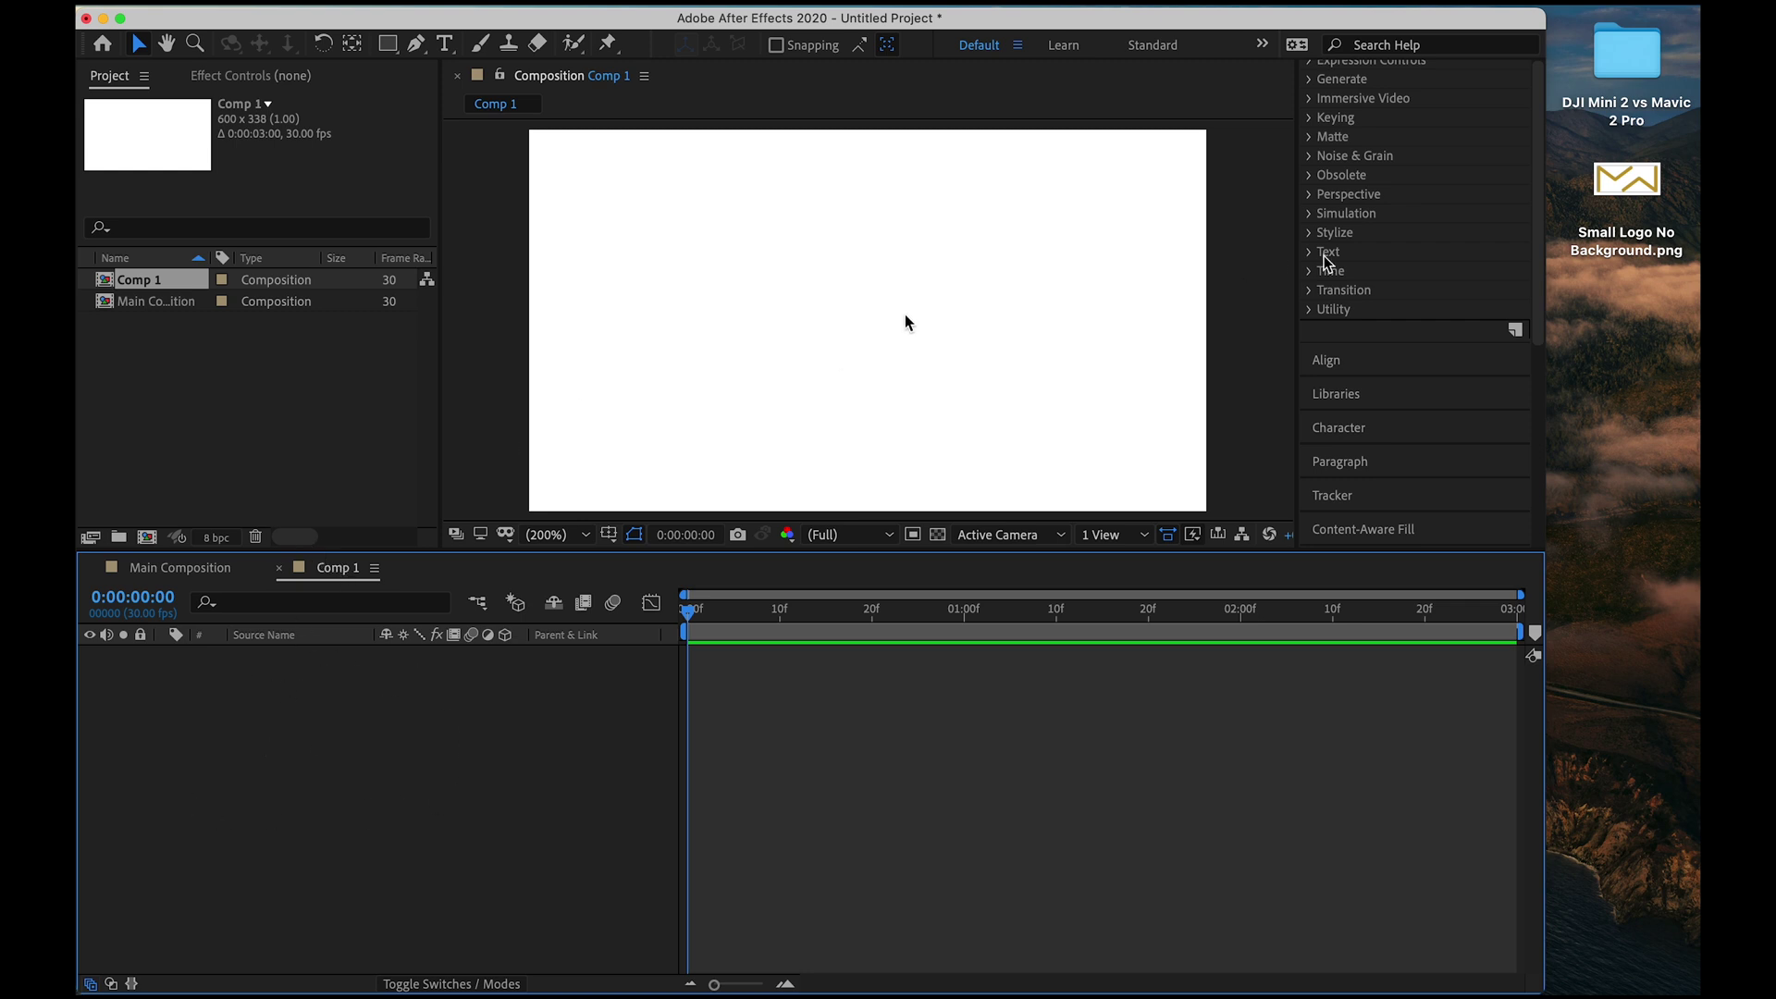
click(1639, 188)
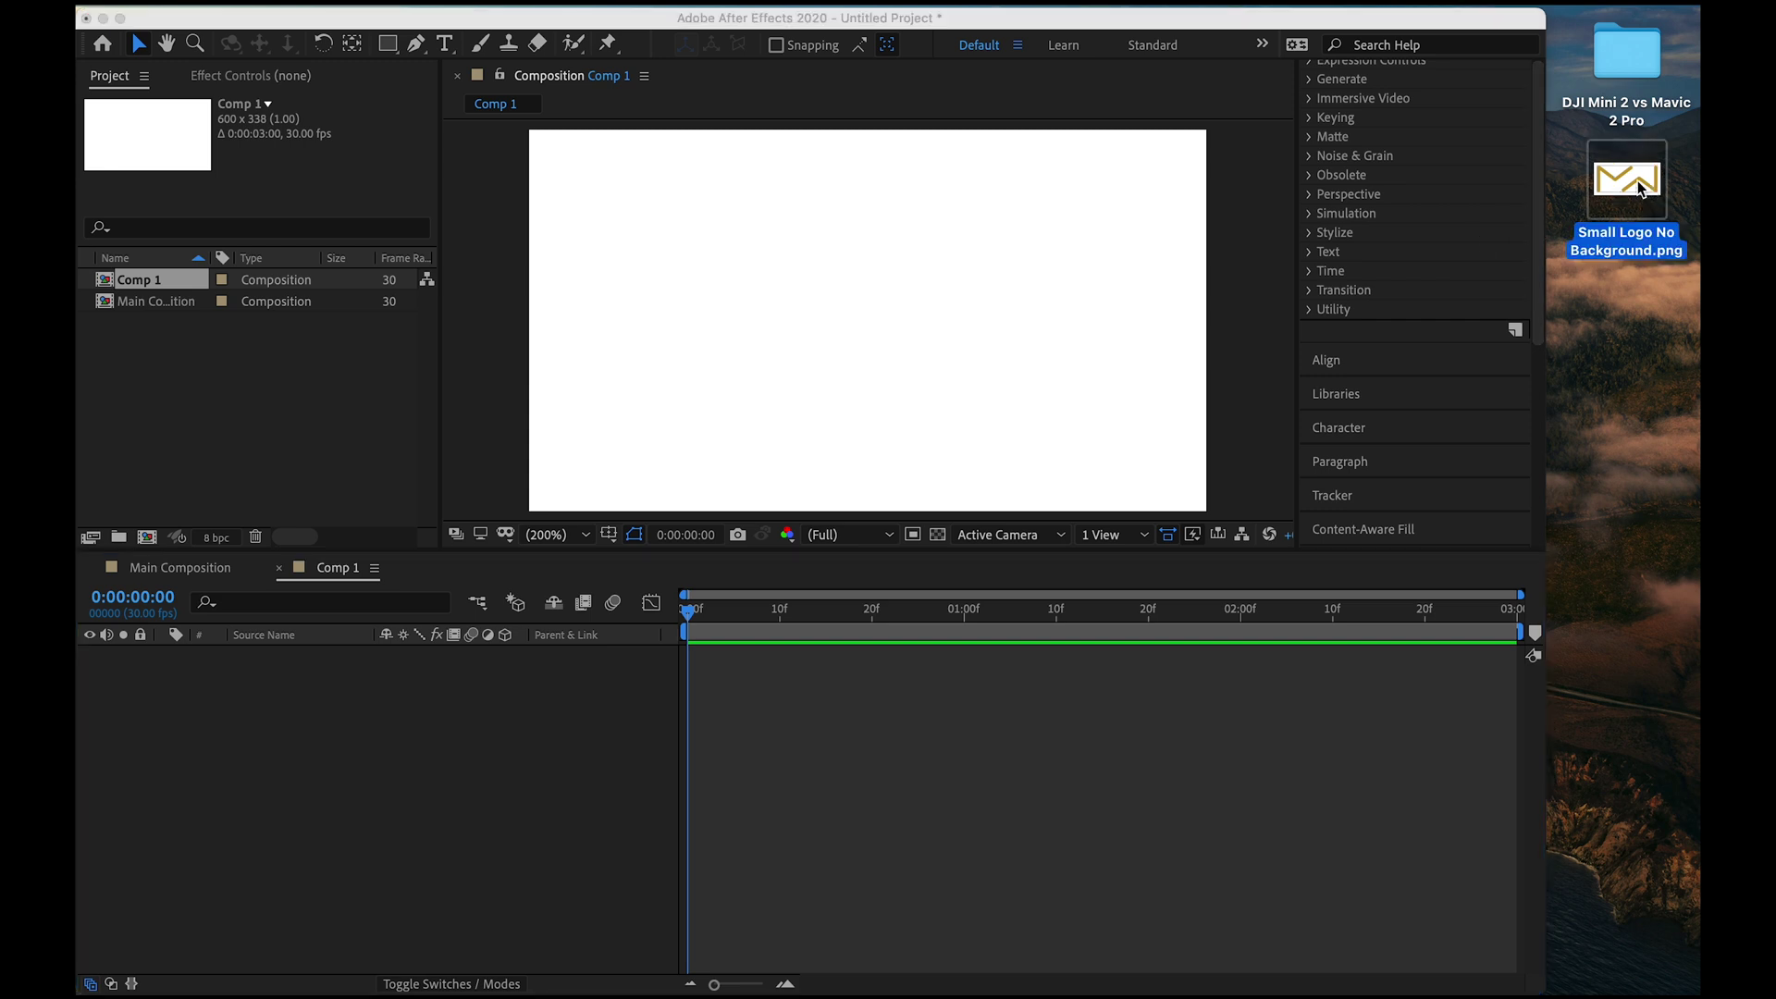
drag(1641, 188, 508, 698)
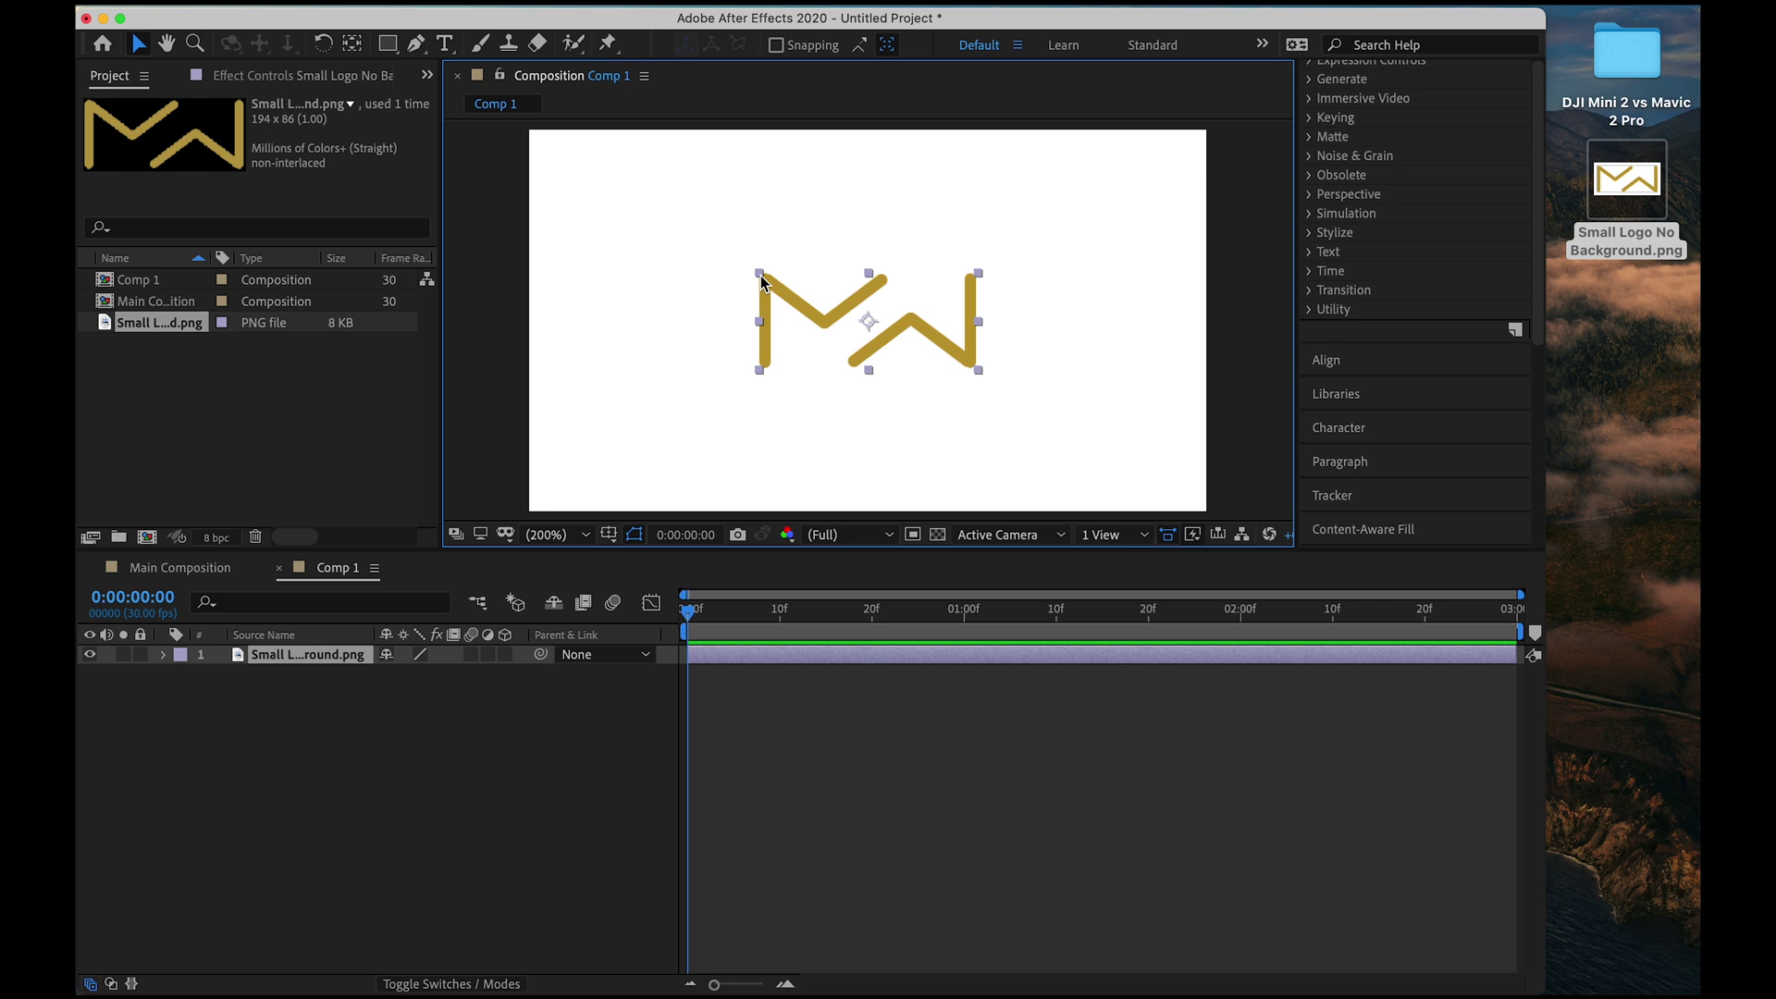
drag(760, 280, 599, 204)
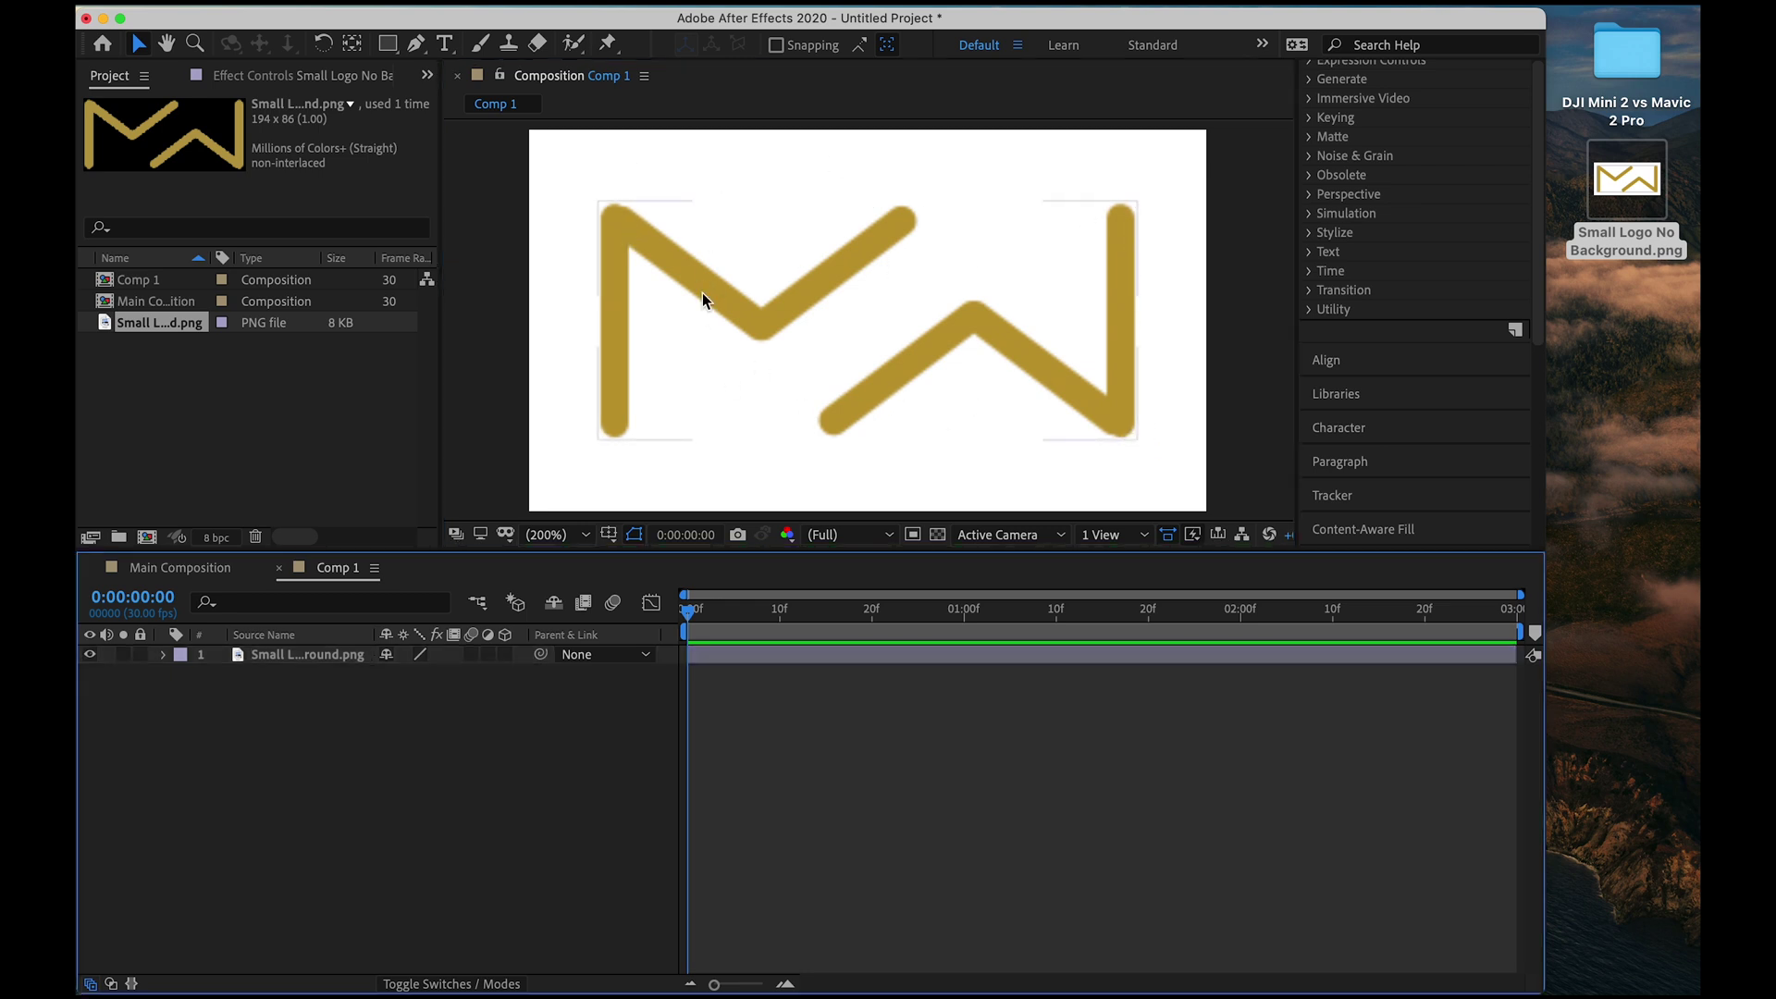
Trace the M-shaped half of the logo along its centerline as an open four-point path with the Pen tool.
click(415, 45)
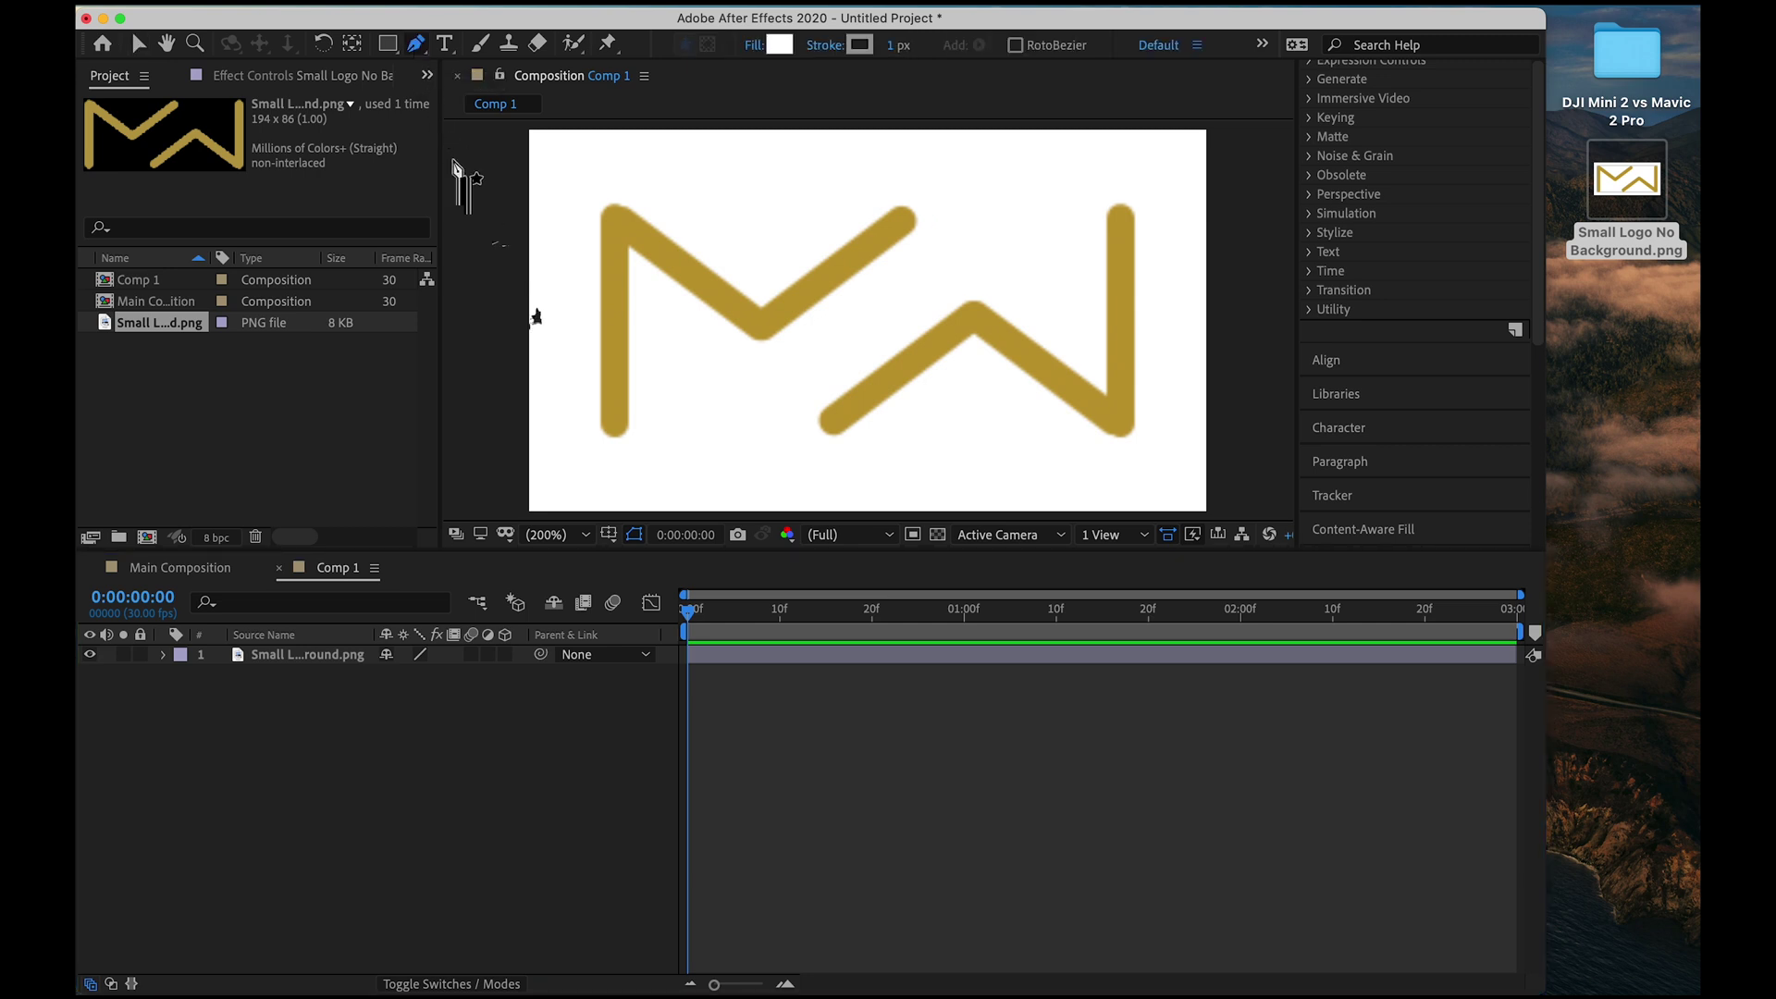
click(614, 424)
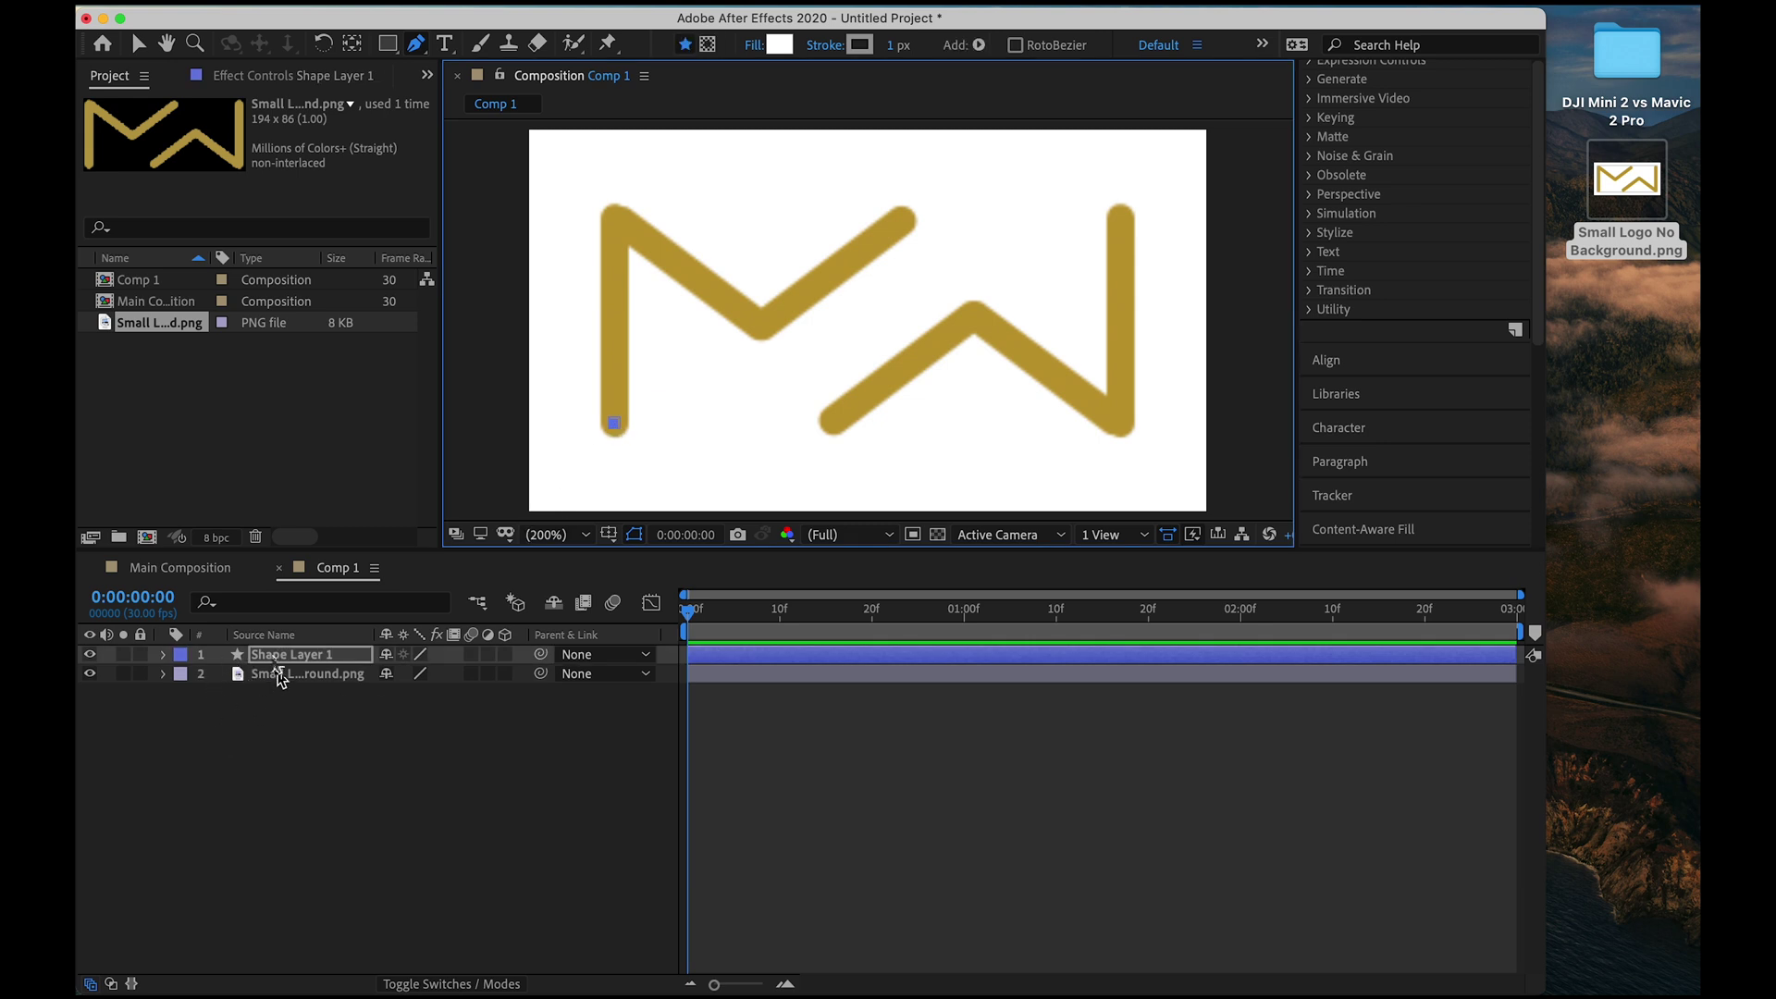
click(615, 223)
click(758, 323)
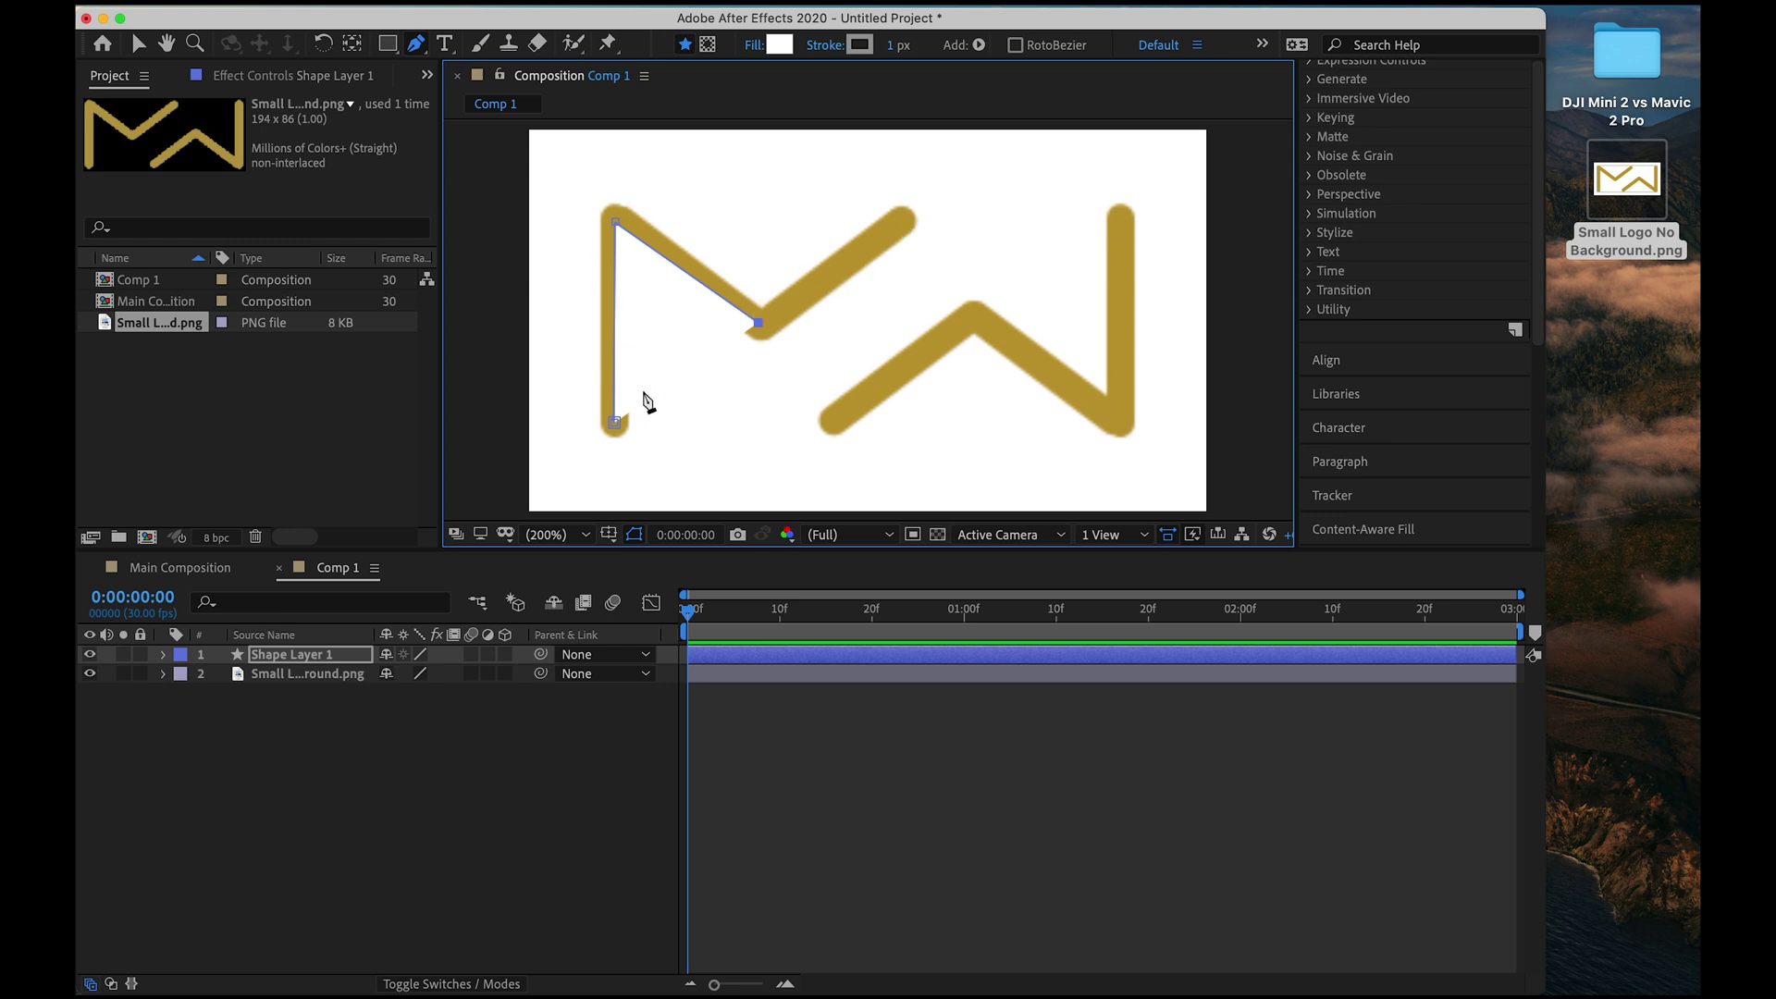
click(902, 220)
Set the opacity of Fill 1 in the traced shape layer to 0%.
click(163, 655)
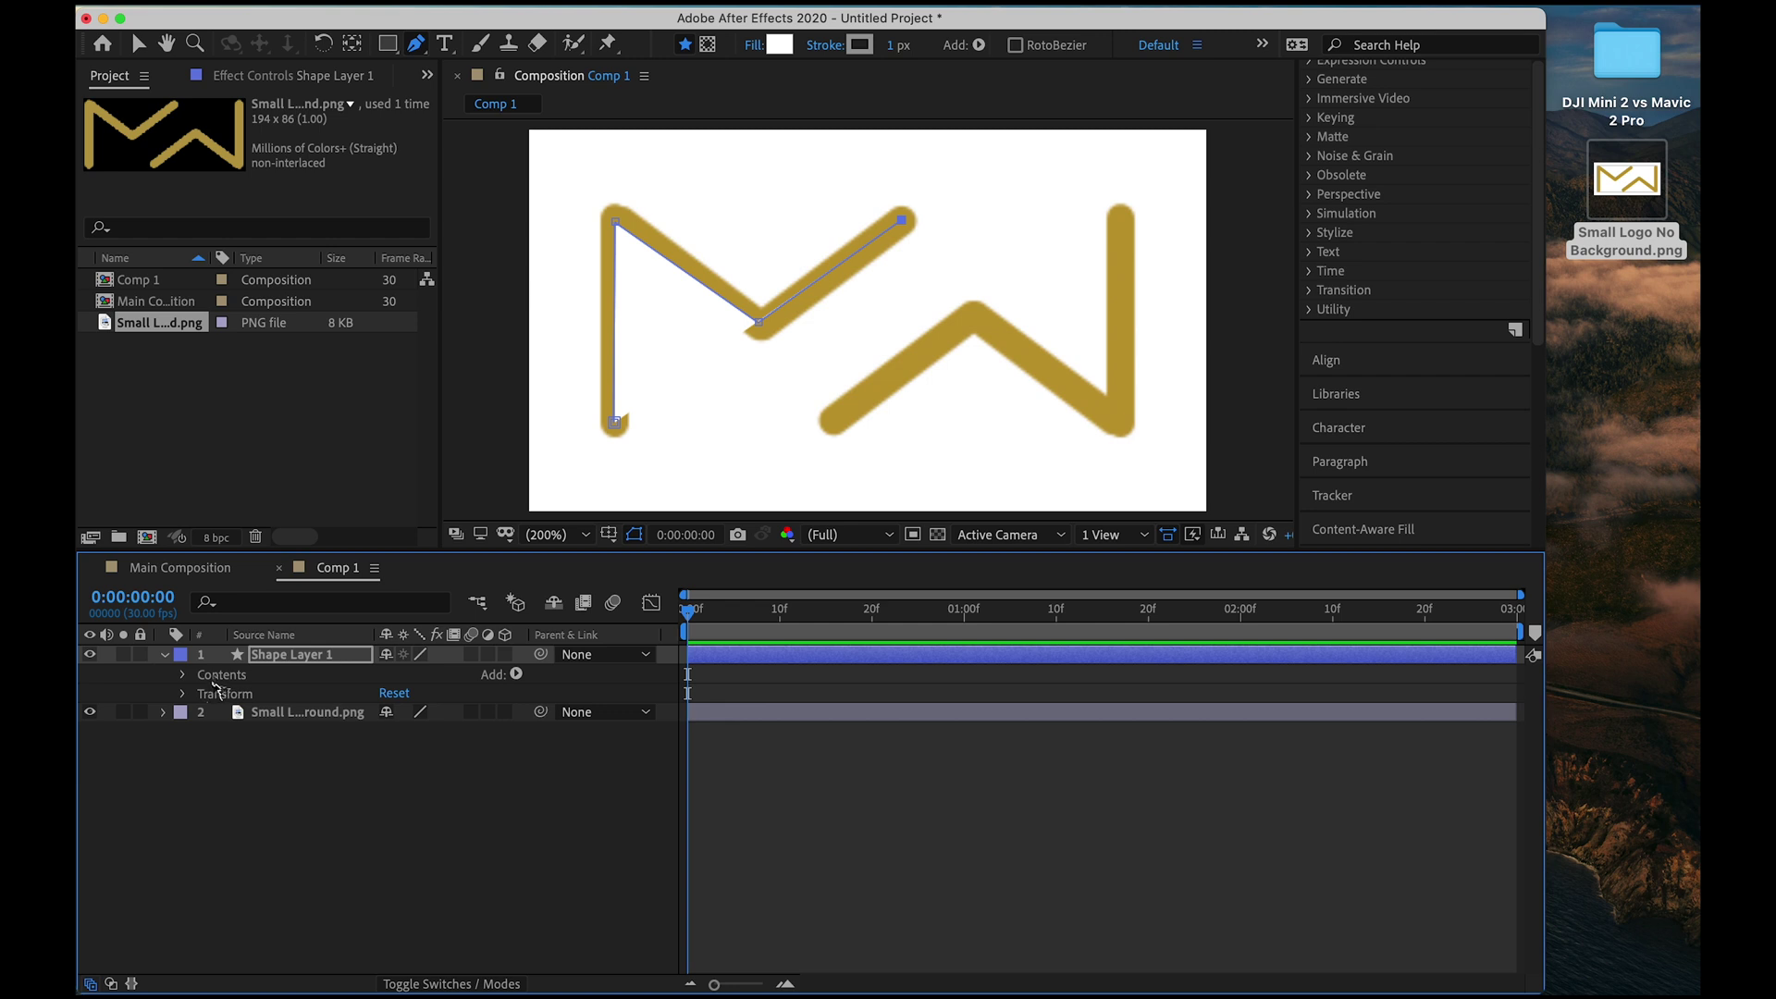
click(182, 674)
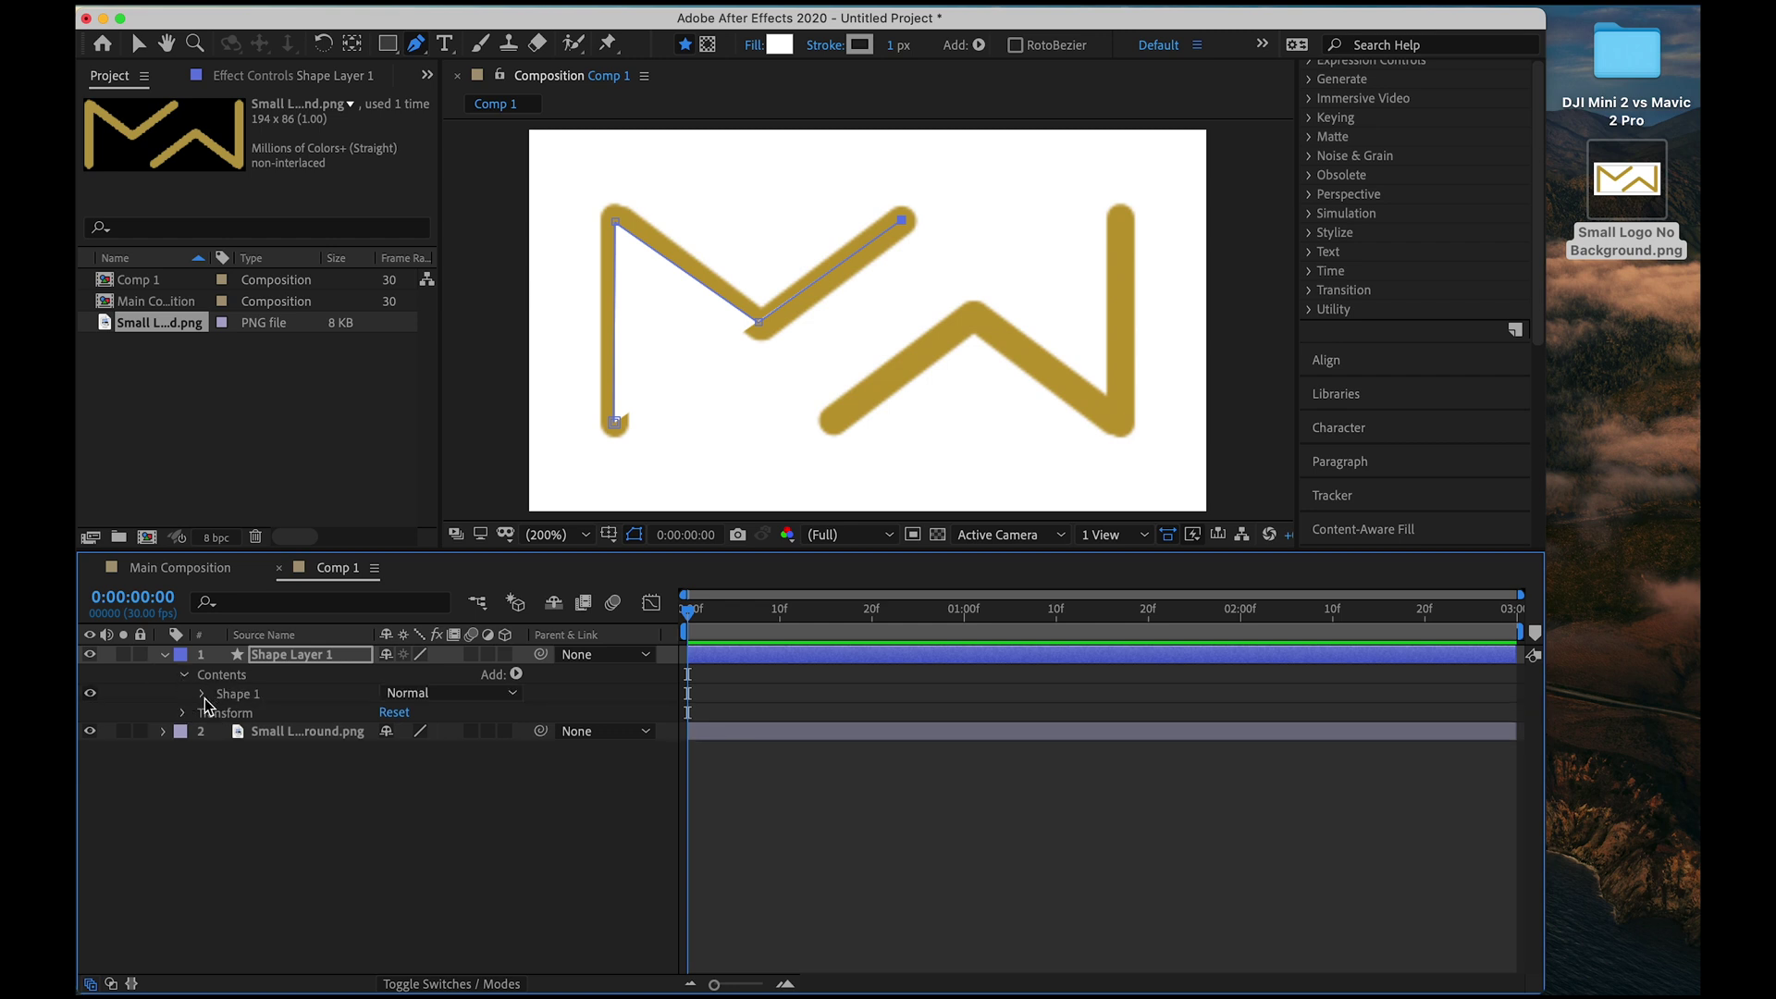
click(204, 694)
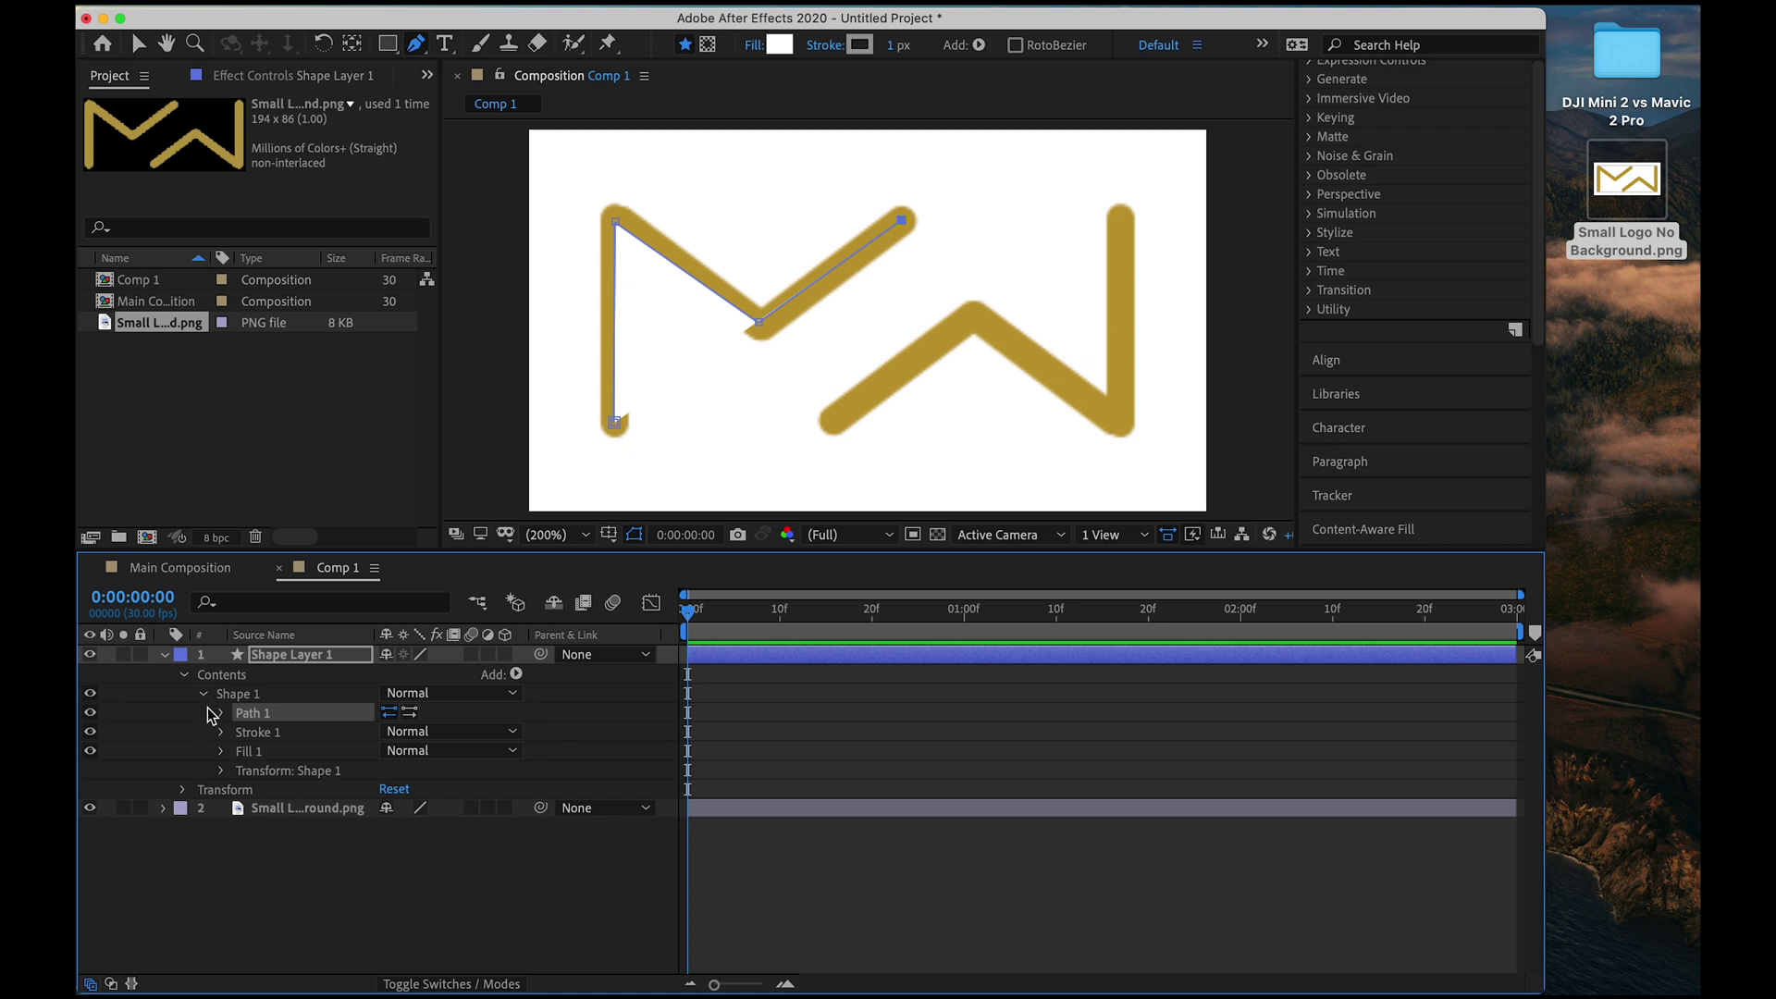
click(223, 756)
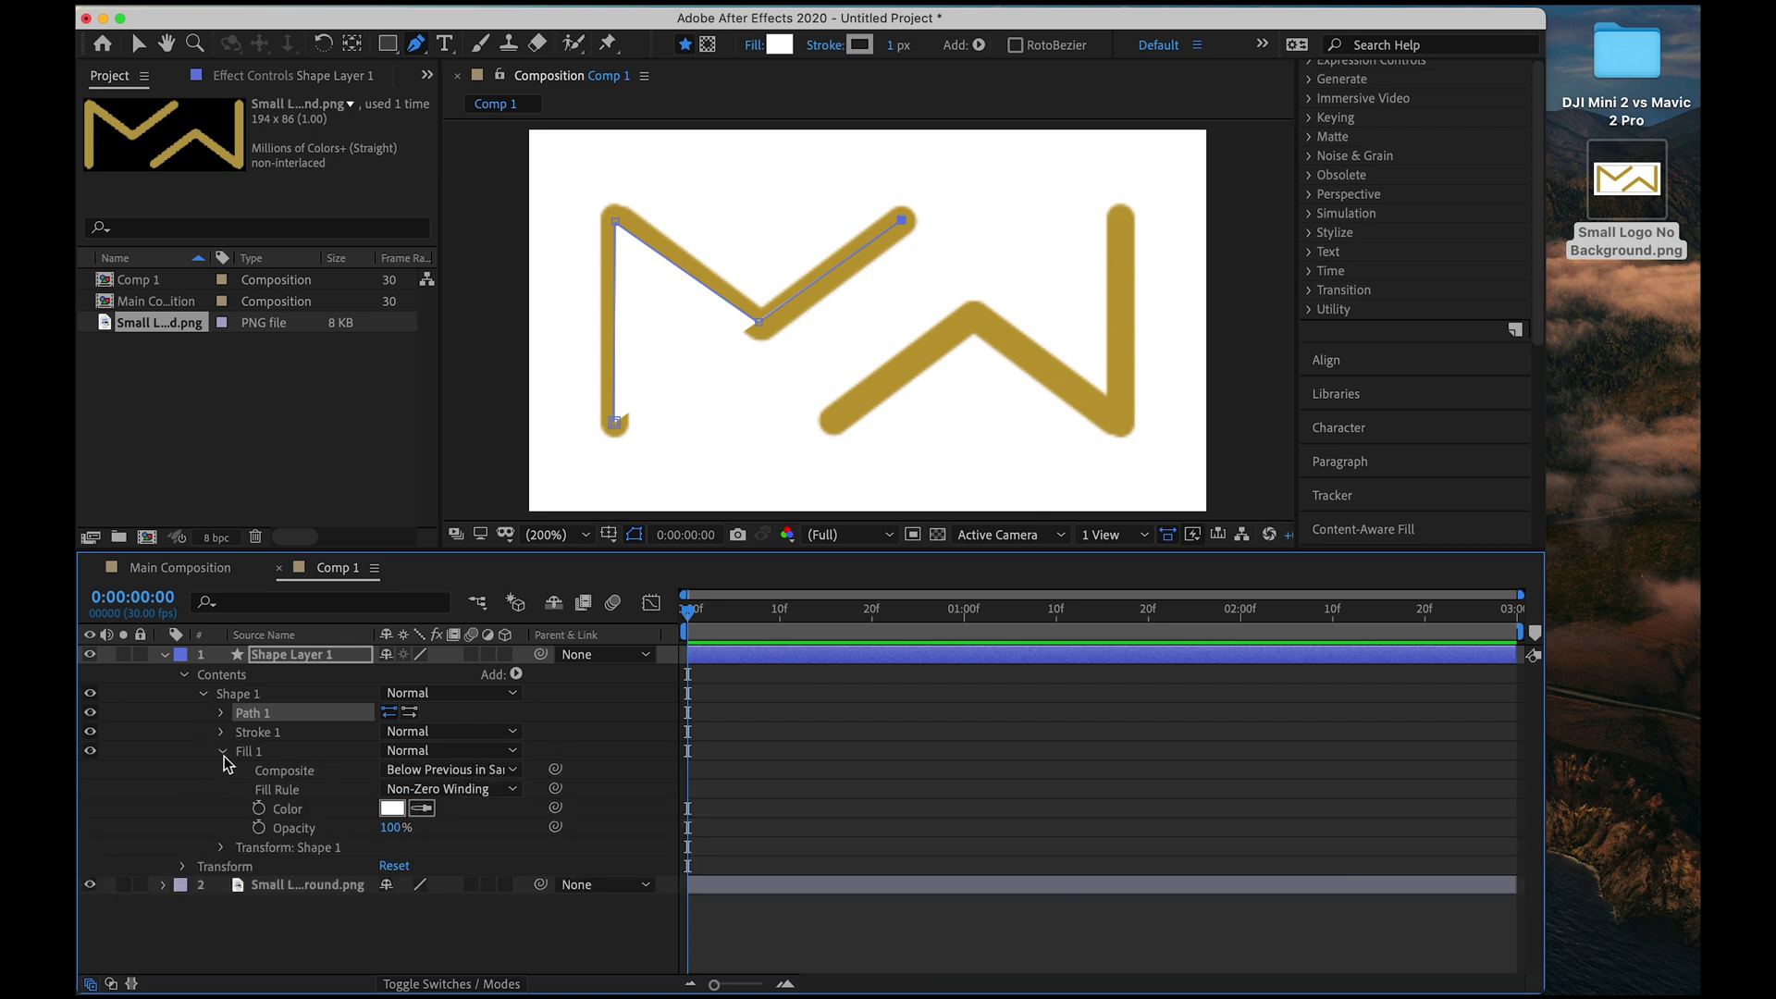
click(395, 830)
text(0)
key(Return)
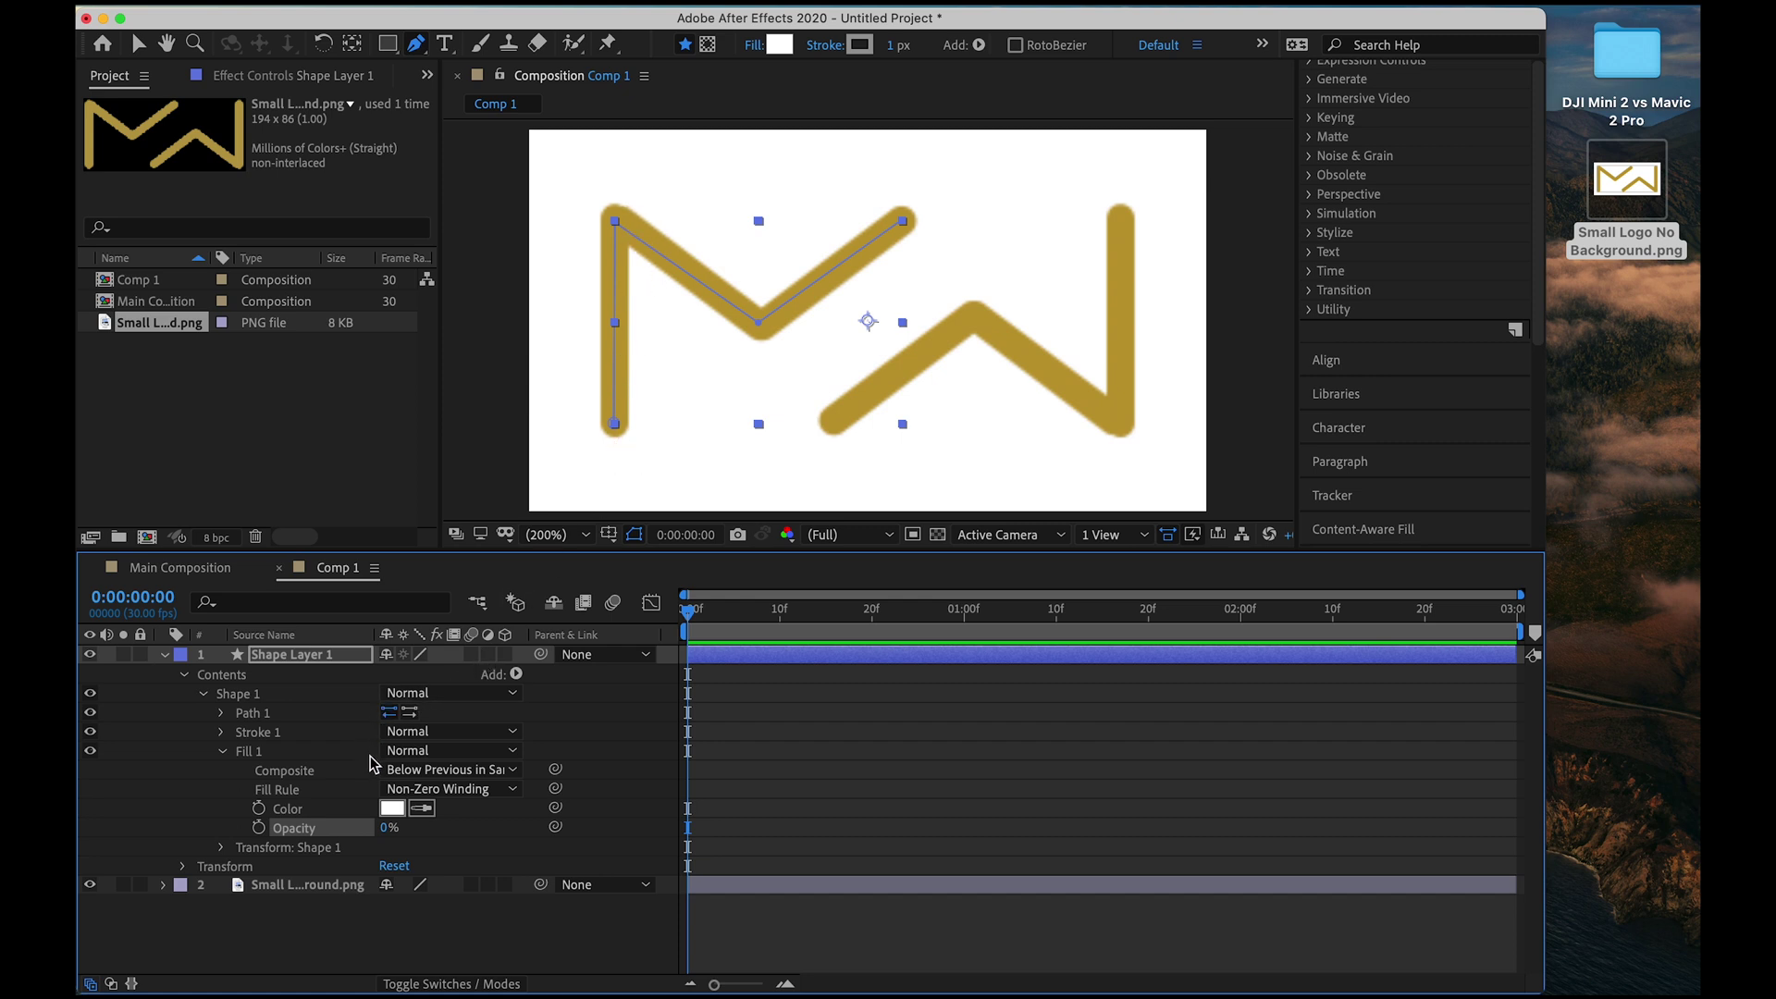
click(222, 752)
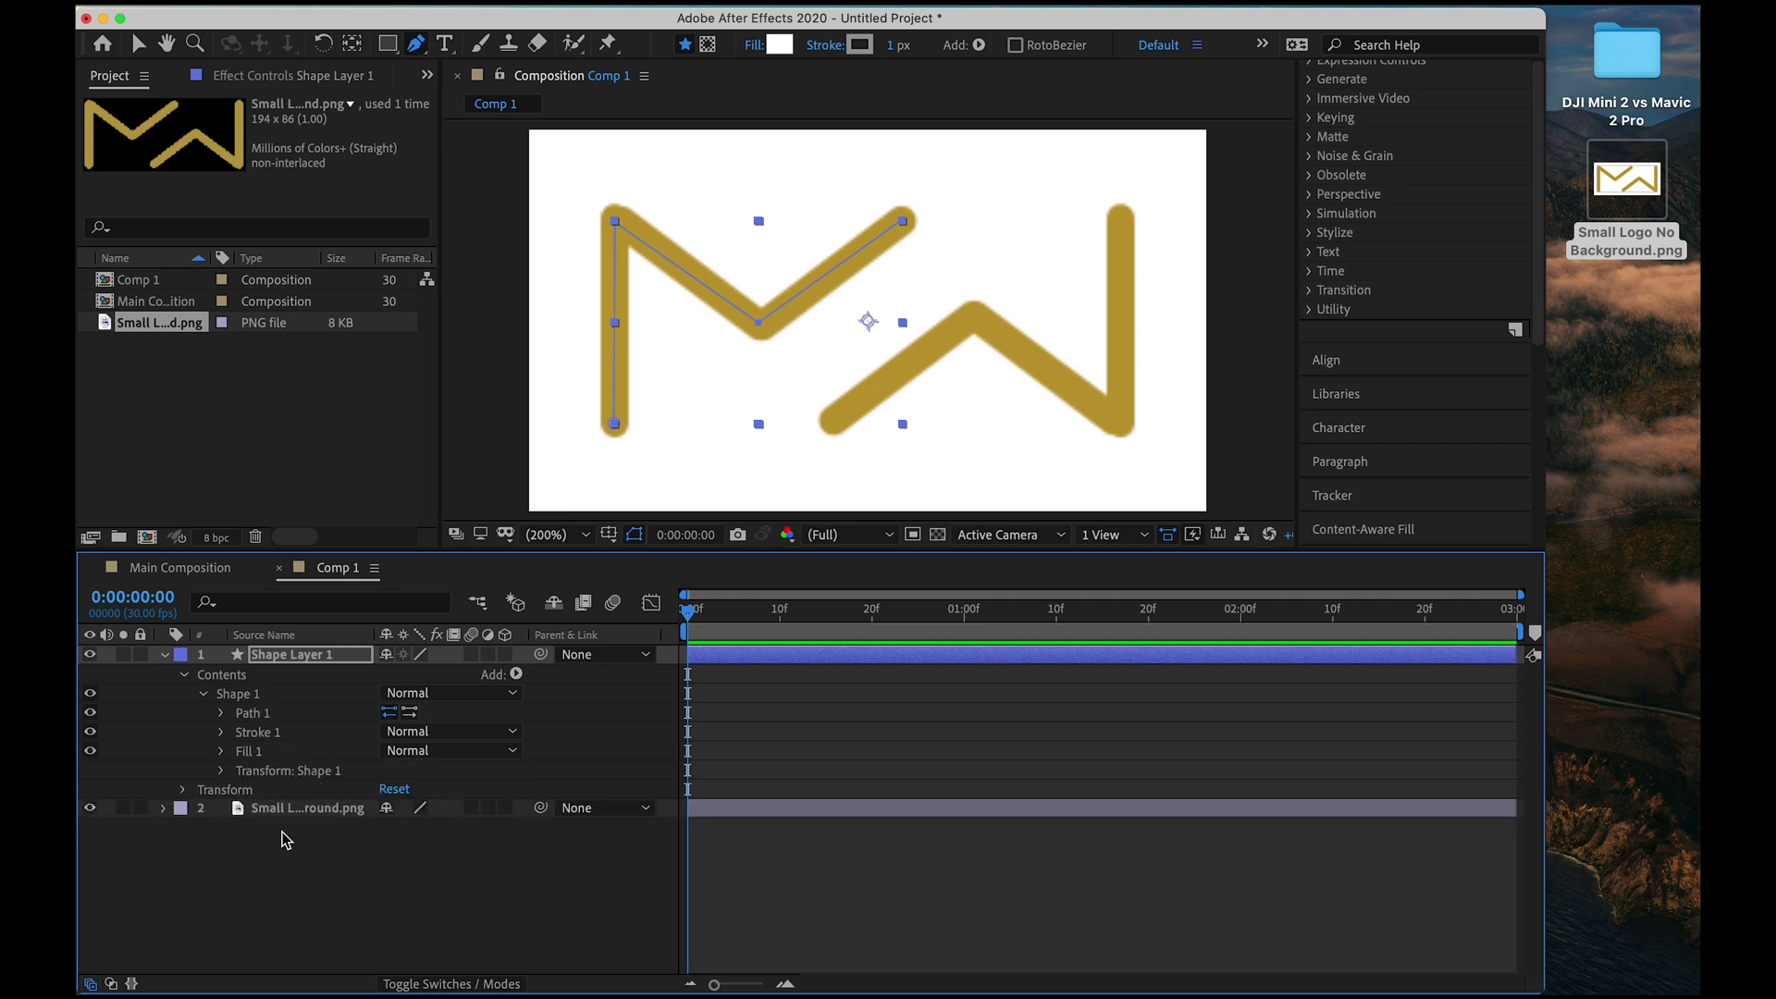
Sample the logo's gold as the traced shape's stroke color and set the stroke width to 26.
click(222, 733)
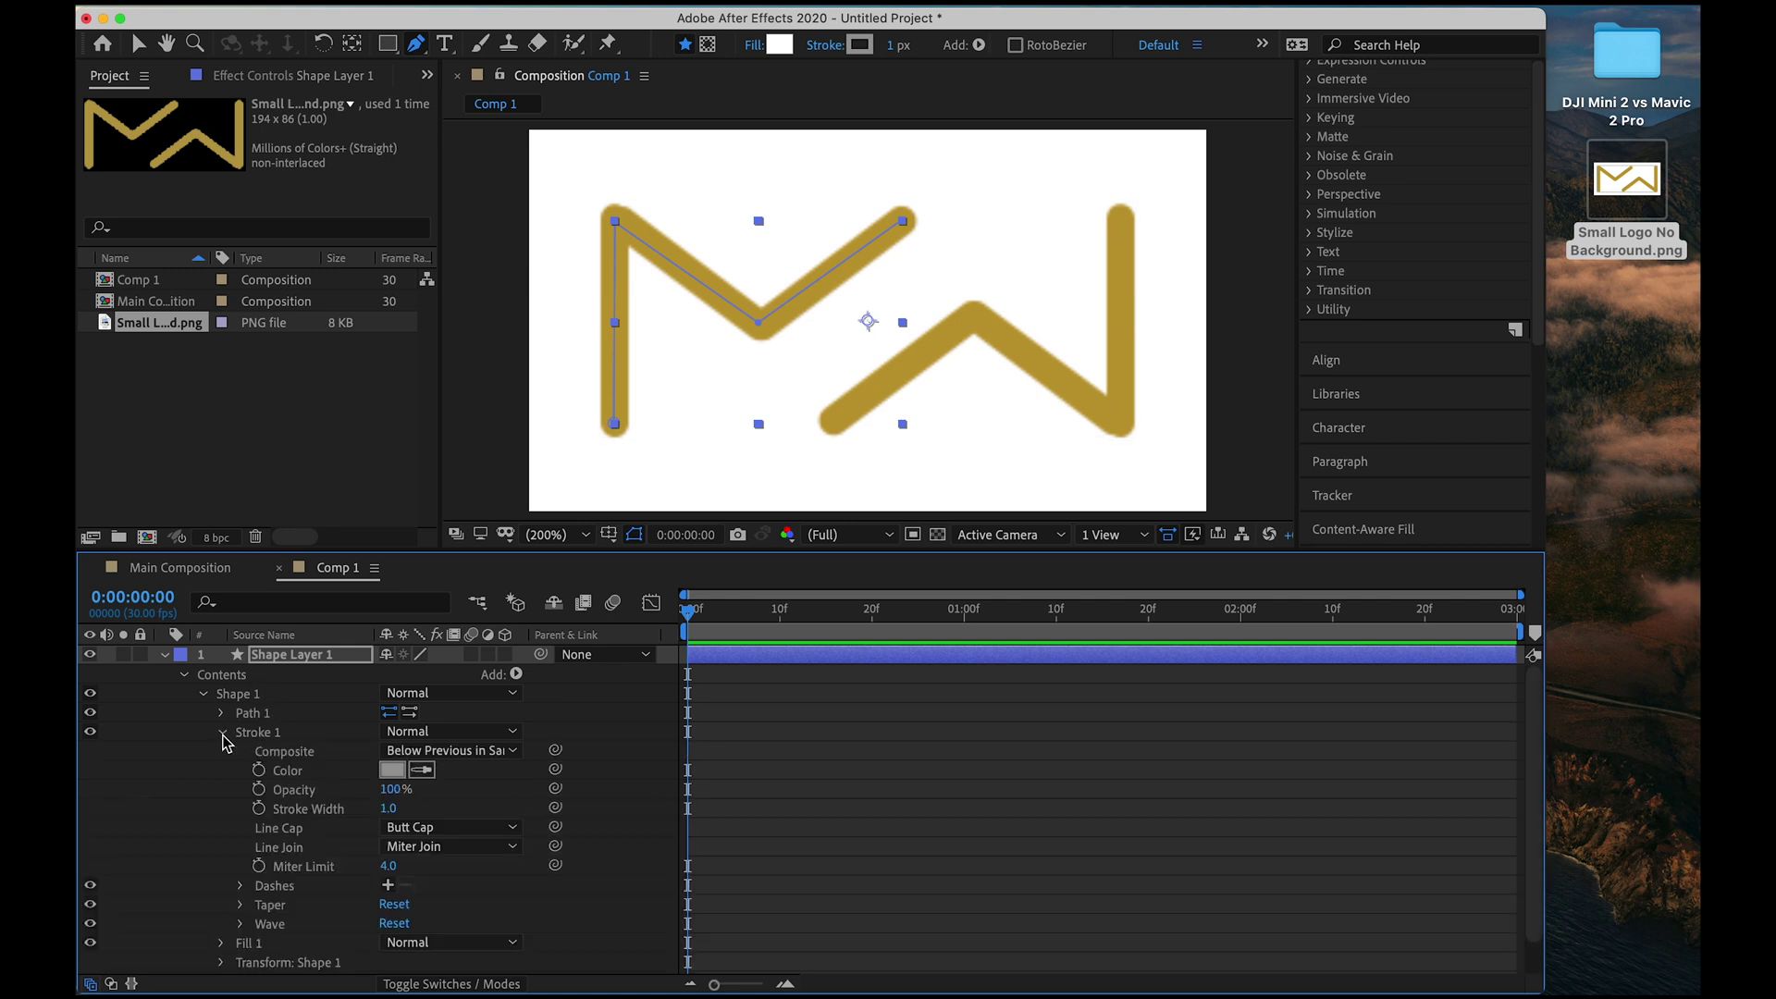
click(425, 771)
click(1127, 295)
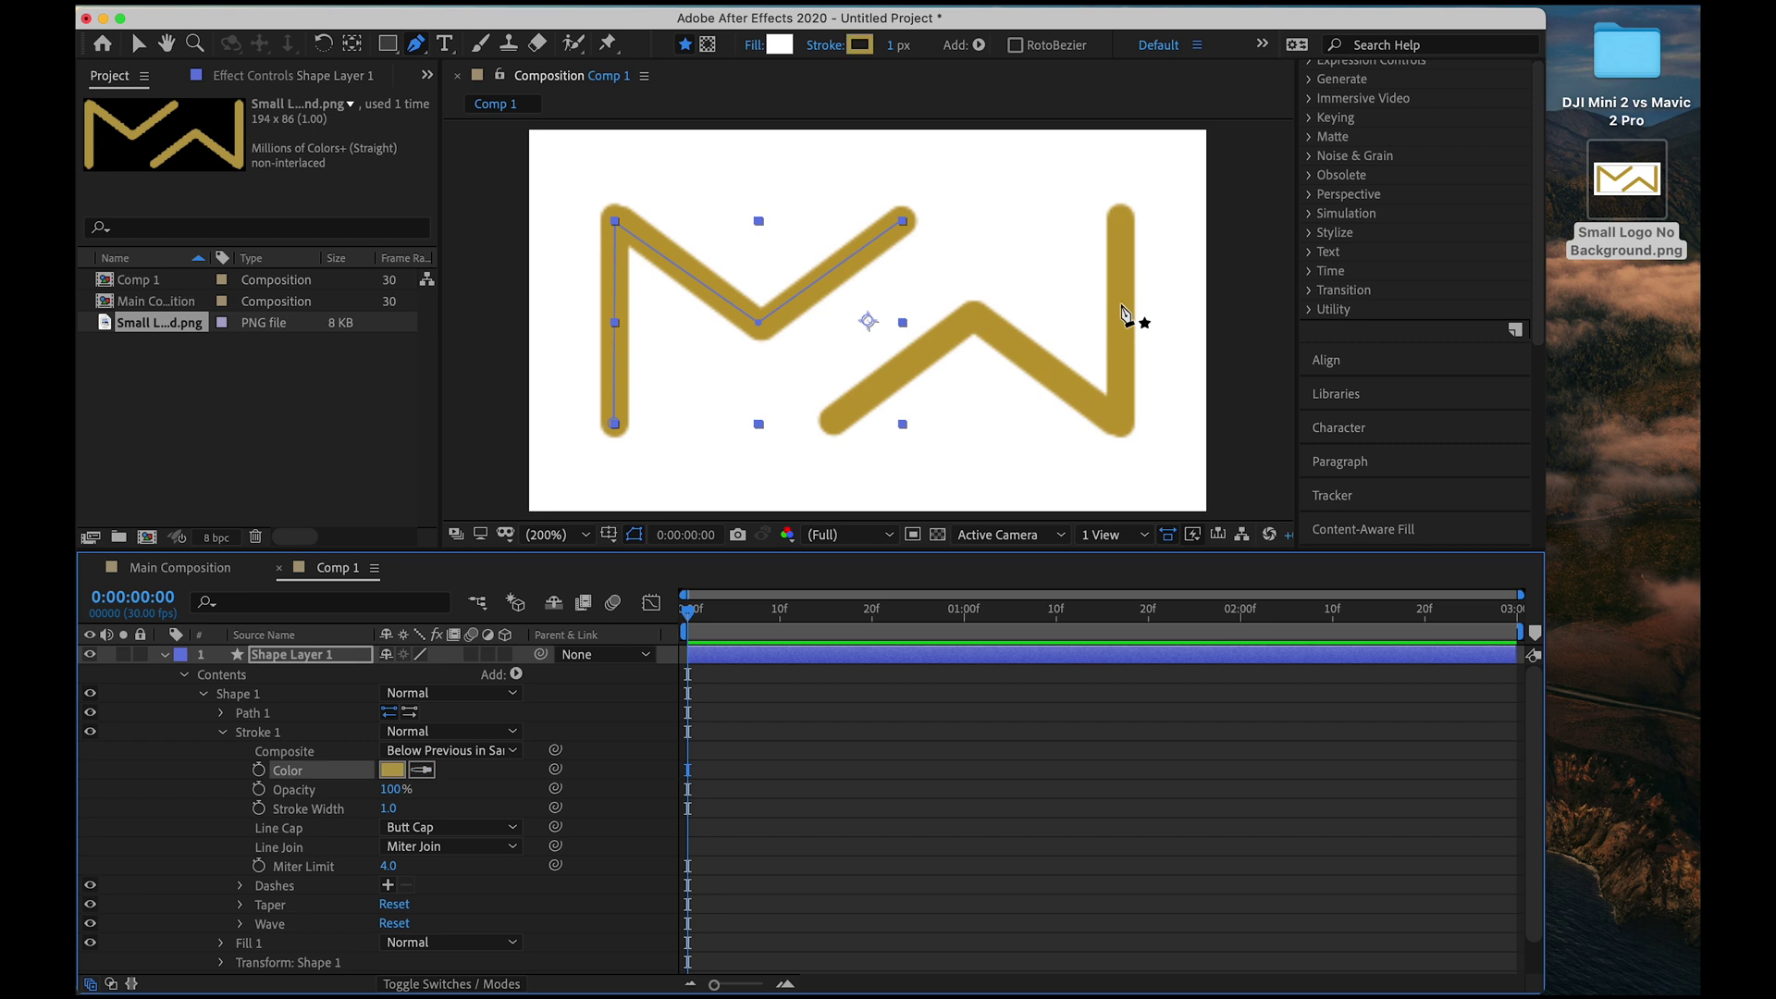
click(392, 770)
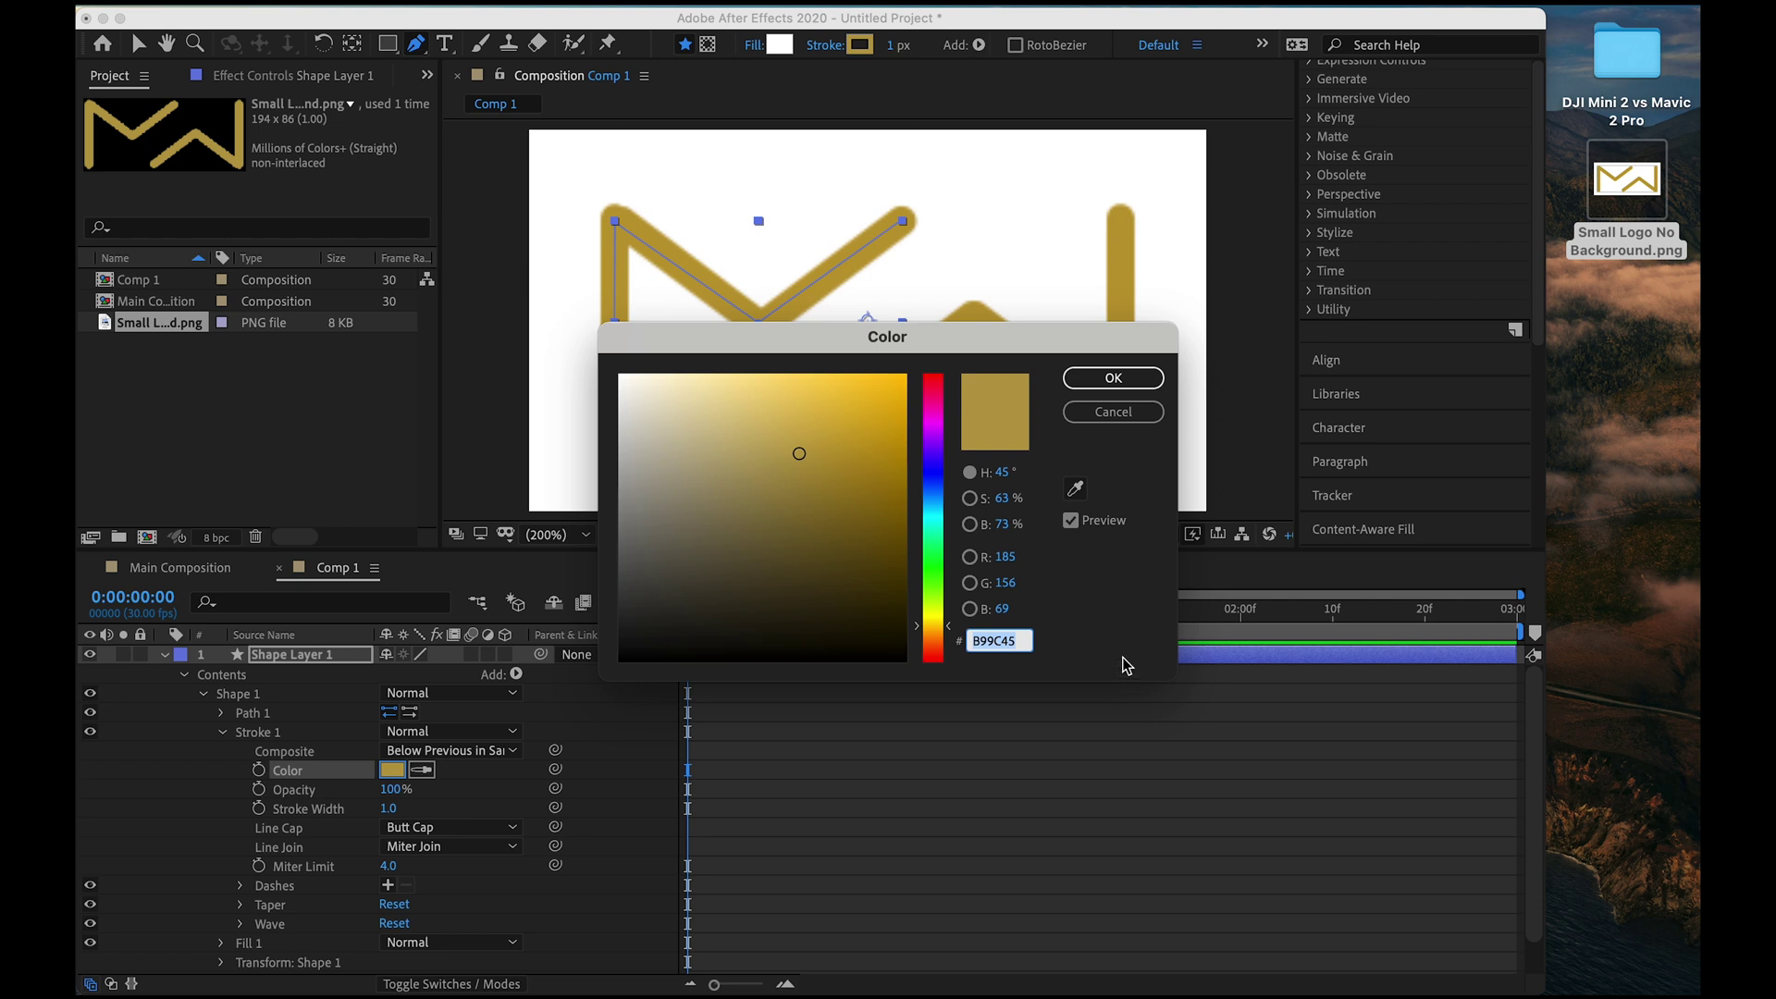
click(1145, 413)
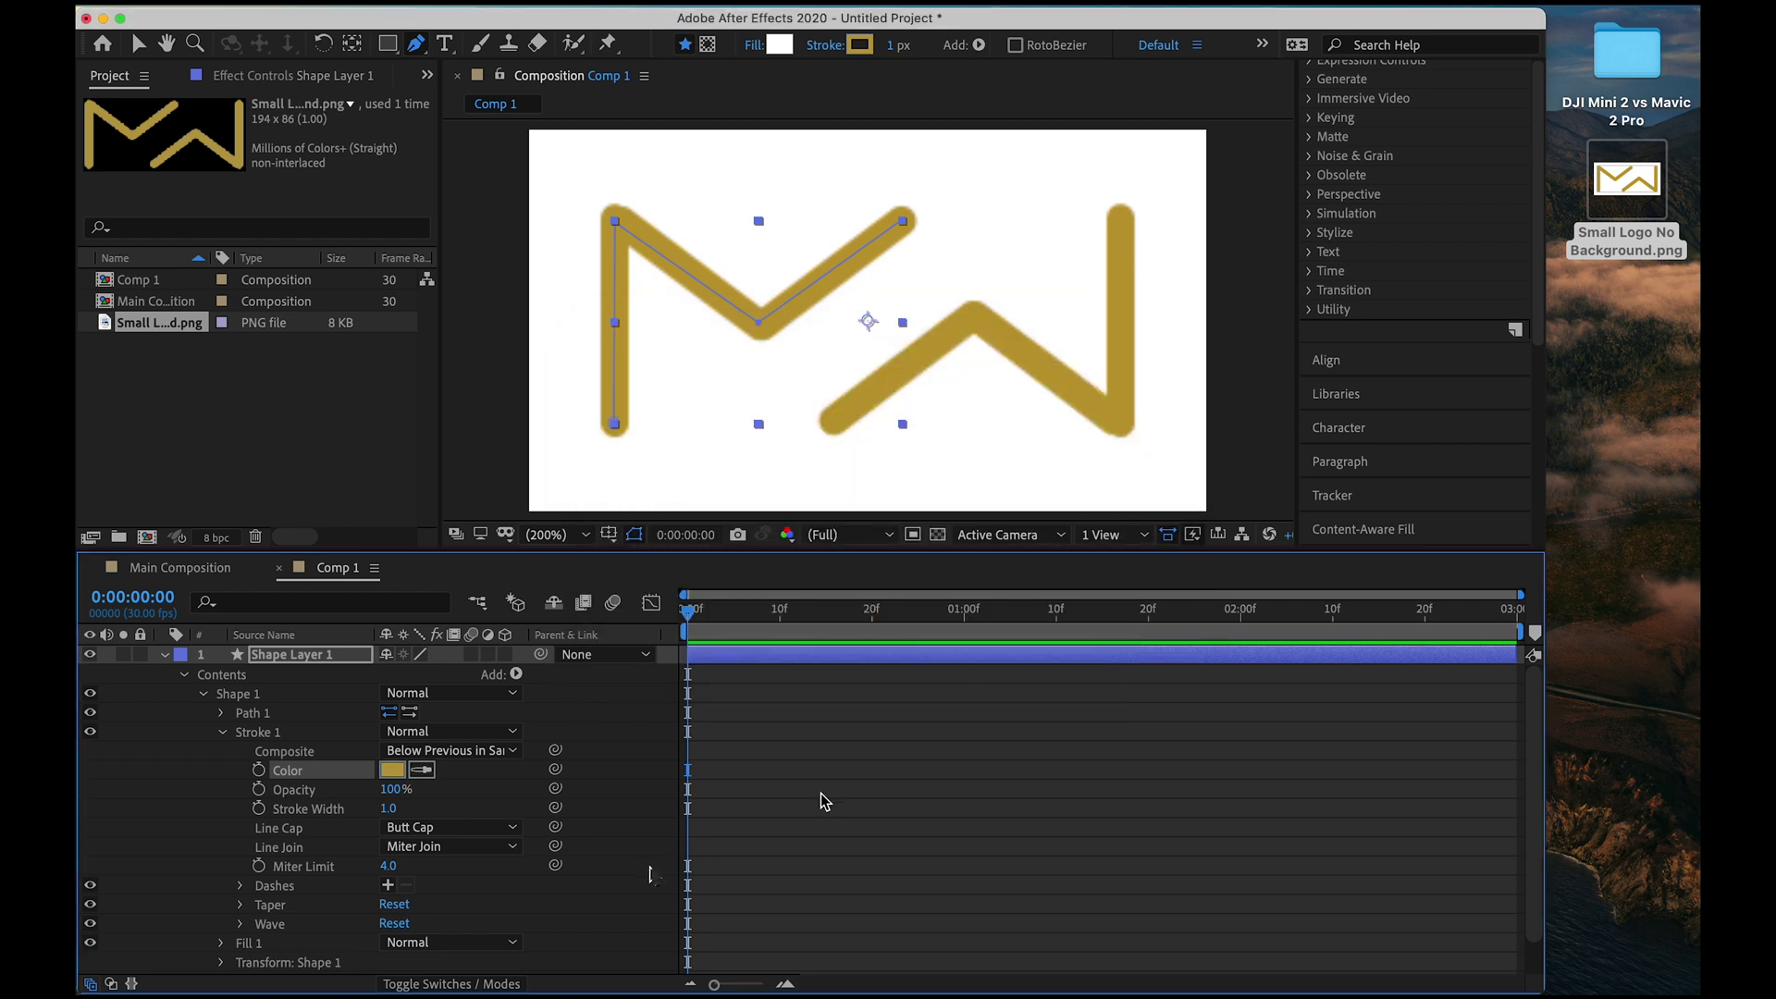
drag(387, 808, 407, 801)
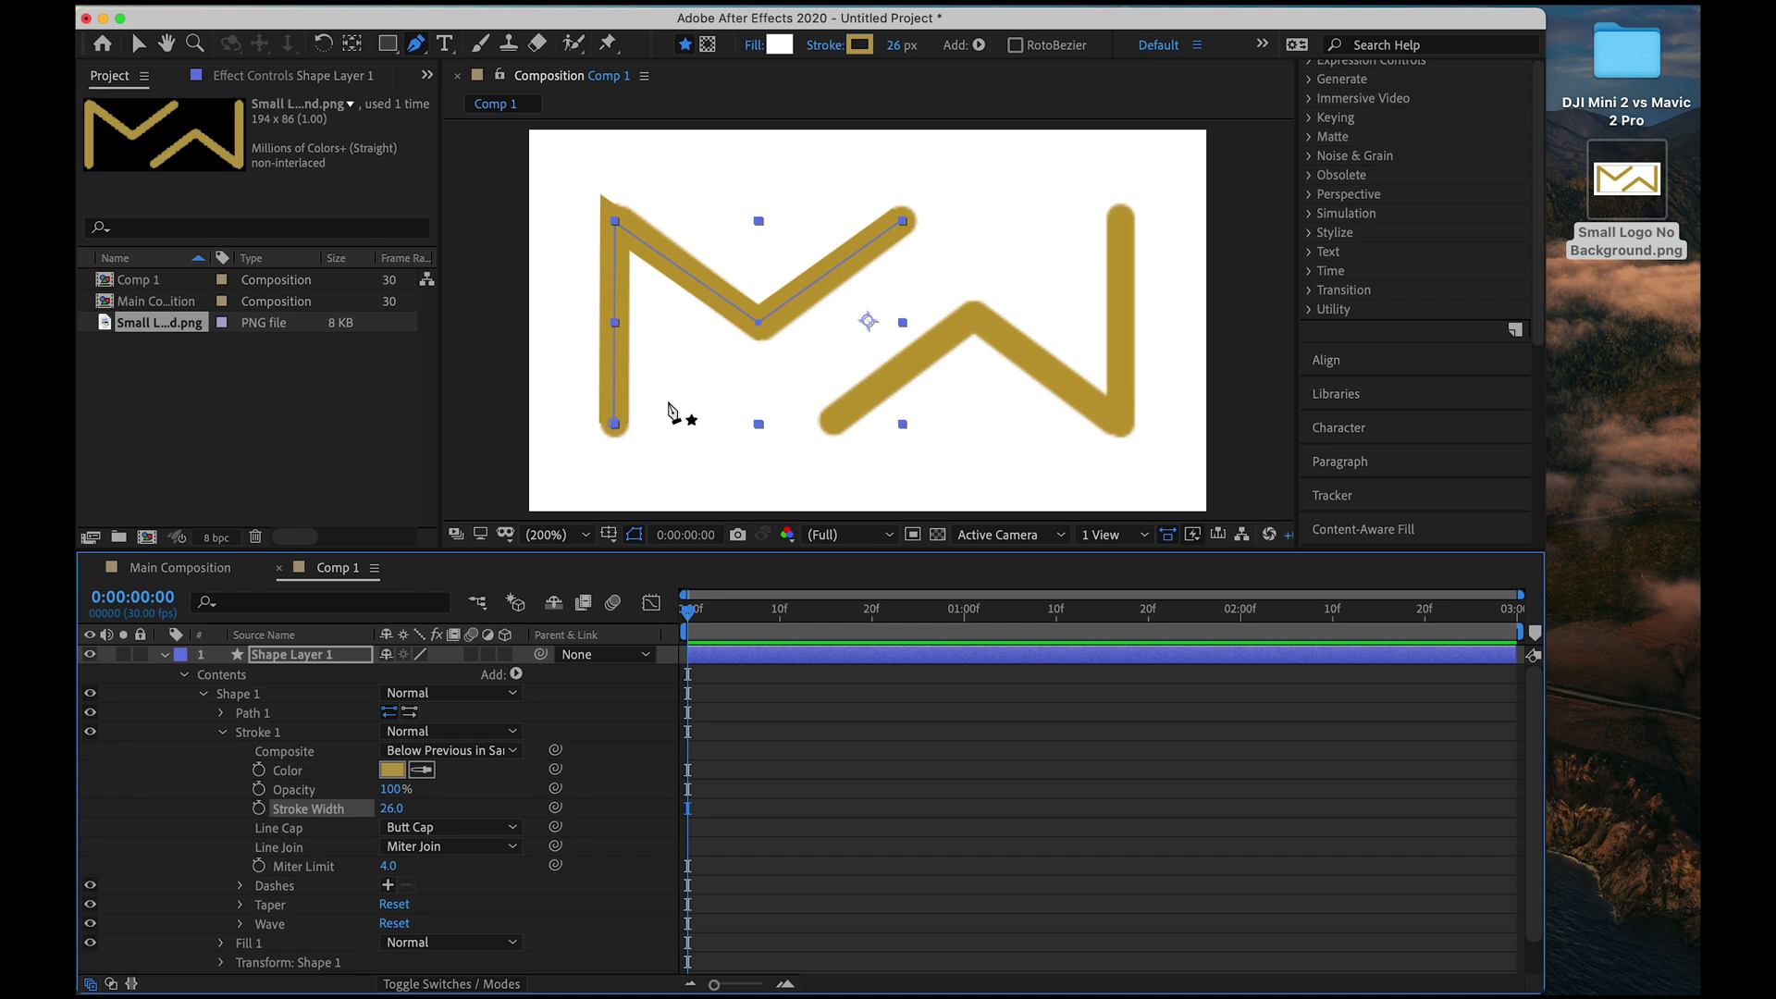
click(165, 654)
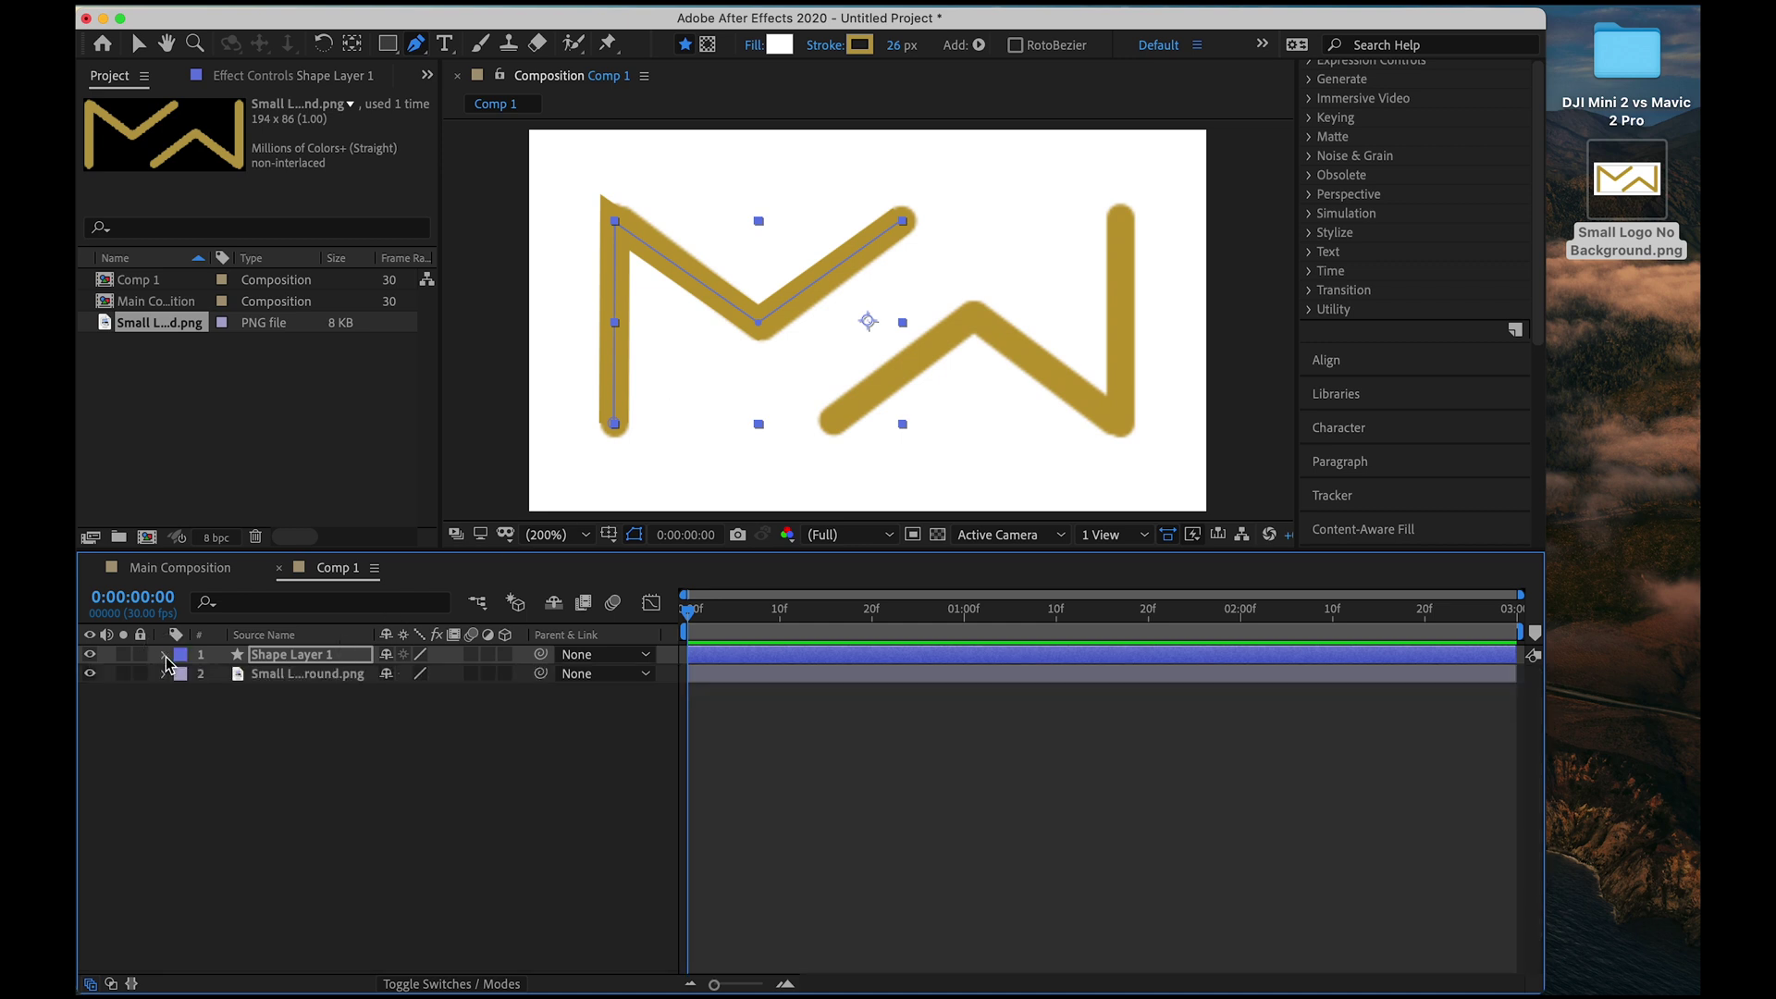
Lower the logo image layer's opacity to 51% so it can serve as a tracing reference.
click(164, 674)
click(183, 696)
drag(395, 788, 345, 792)
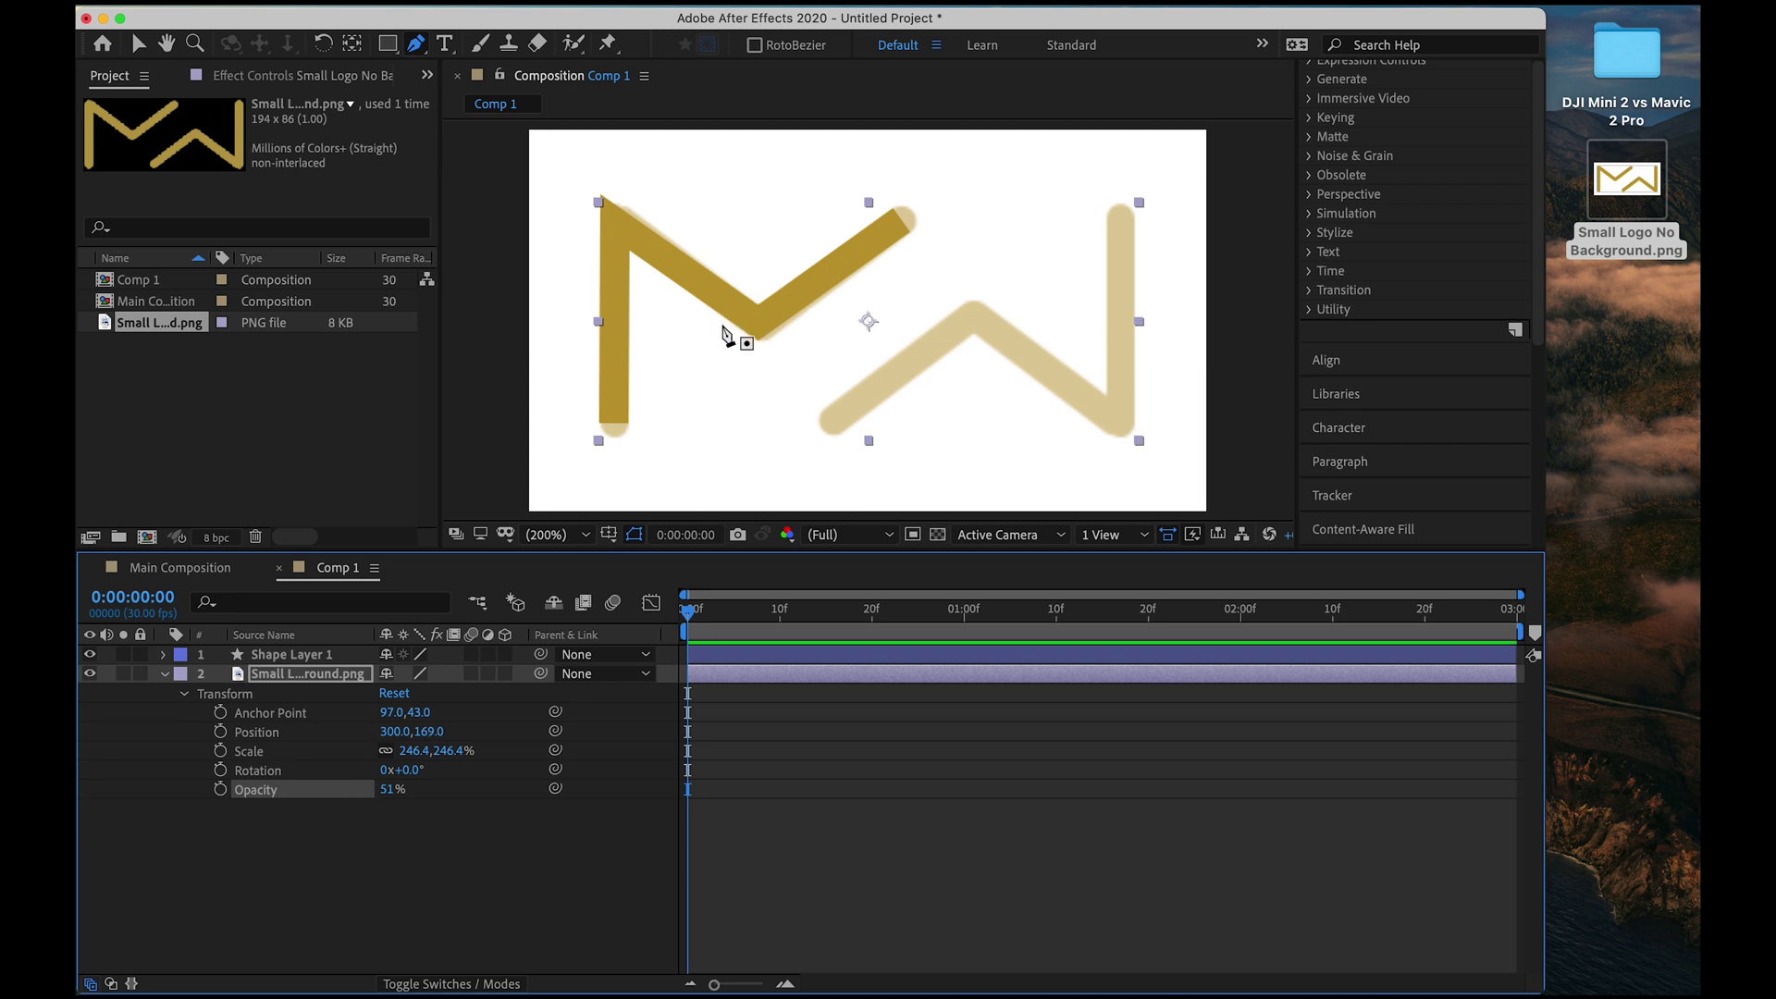
Set the M-shaped path's stroke width to 23 and nudge its upper-left and middle corner points onto the logo's centerline.
click(164, 654)
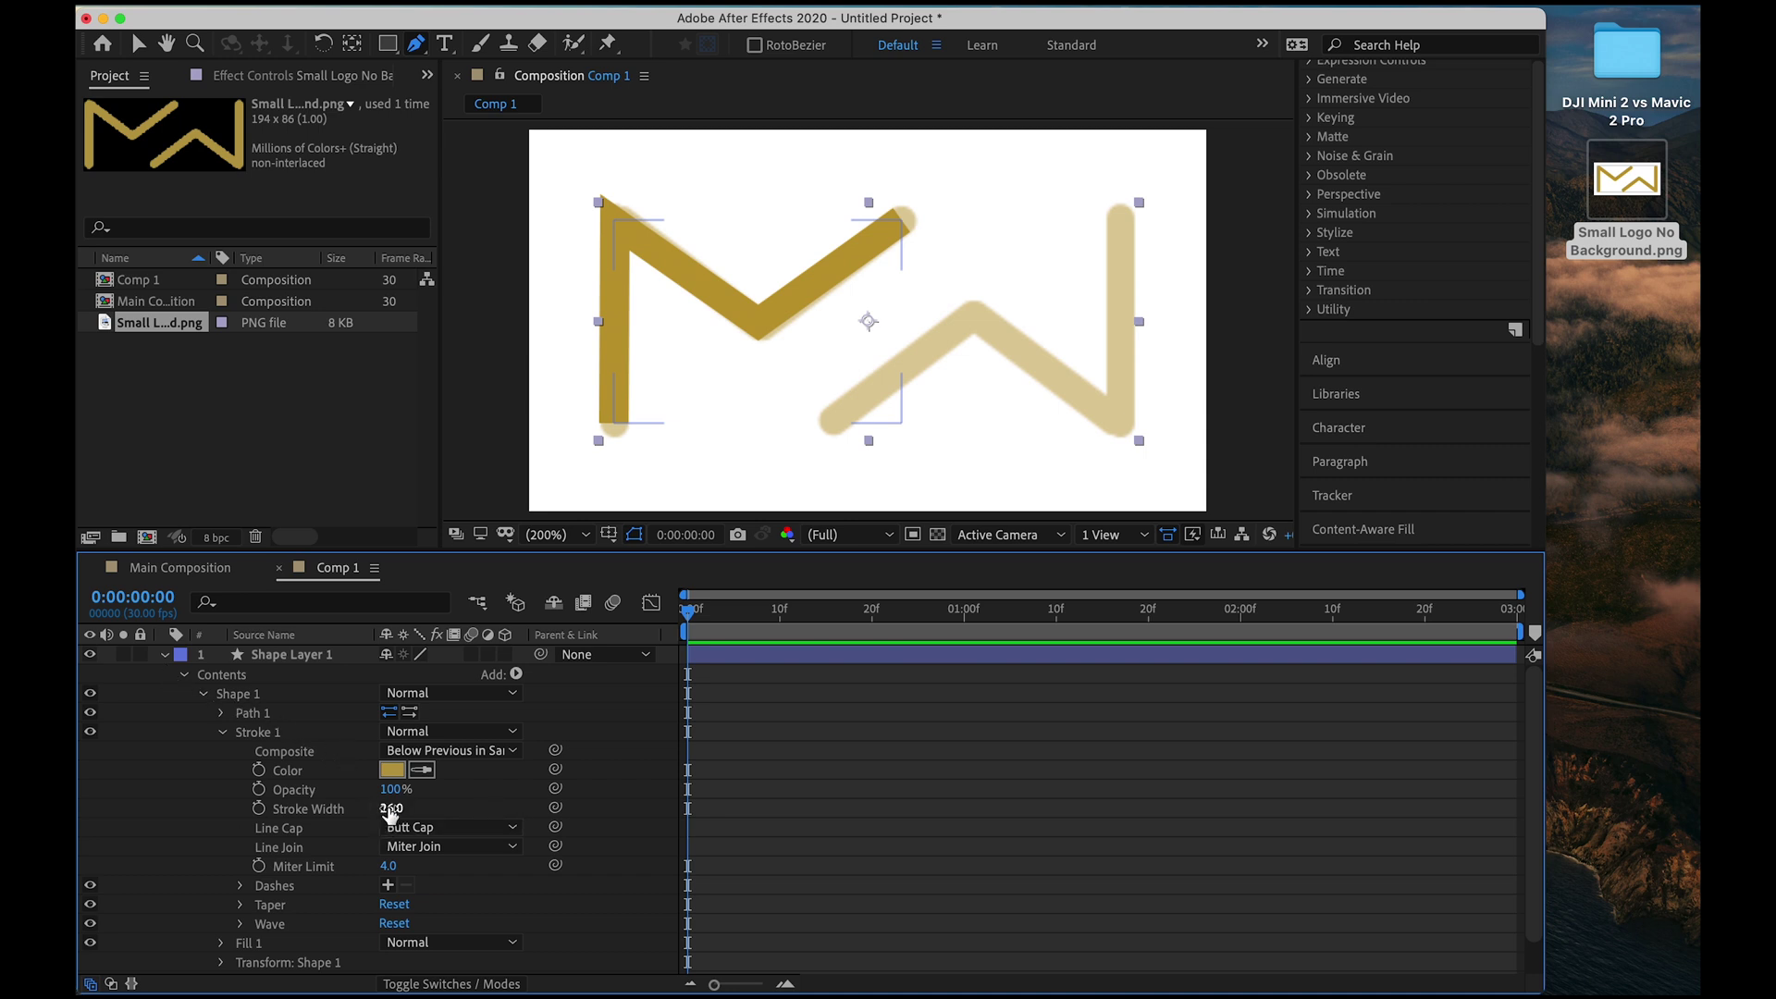
drag(387, 808, 386, 809)
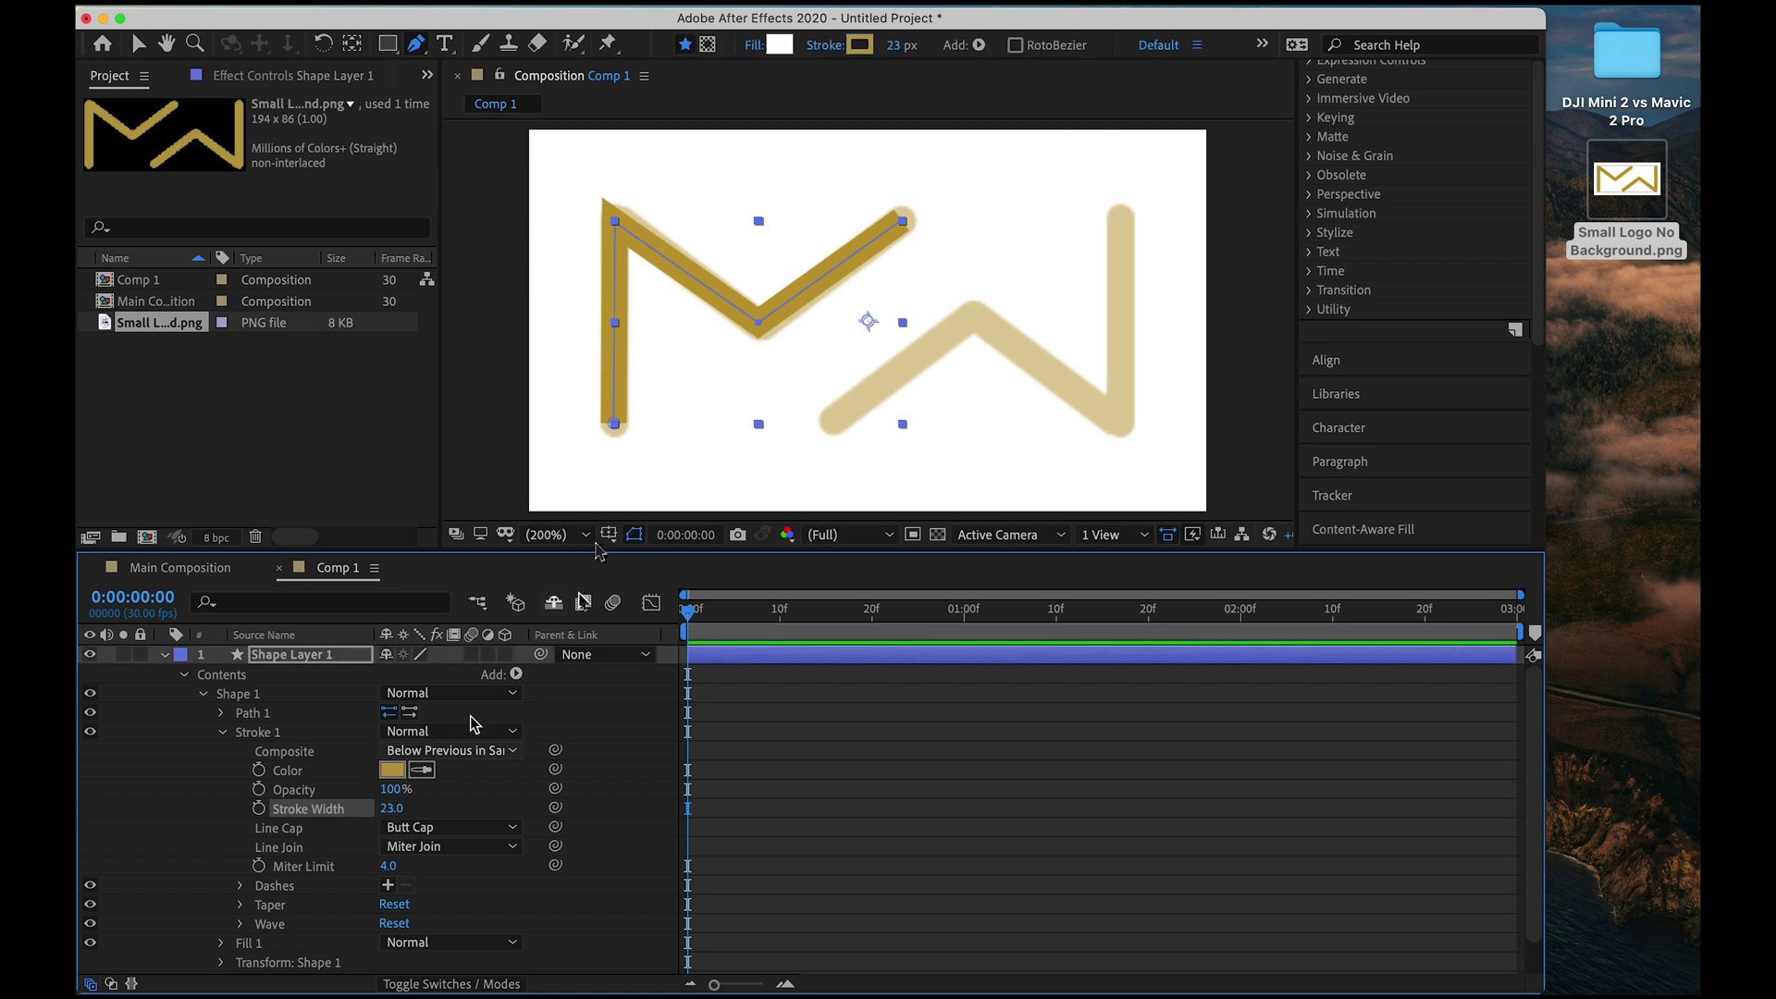
click(617, 224)
drag(617, 230, 619, 231)
click(758, 317)
drag(764, 328, 763, 331)
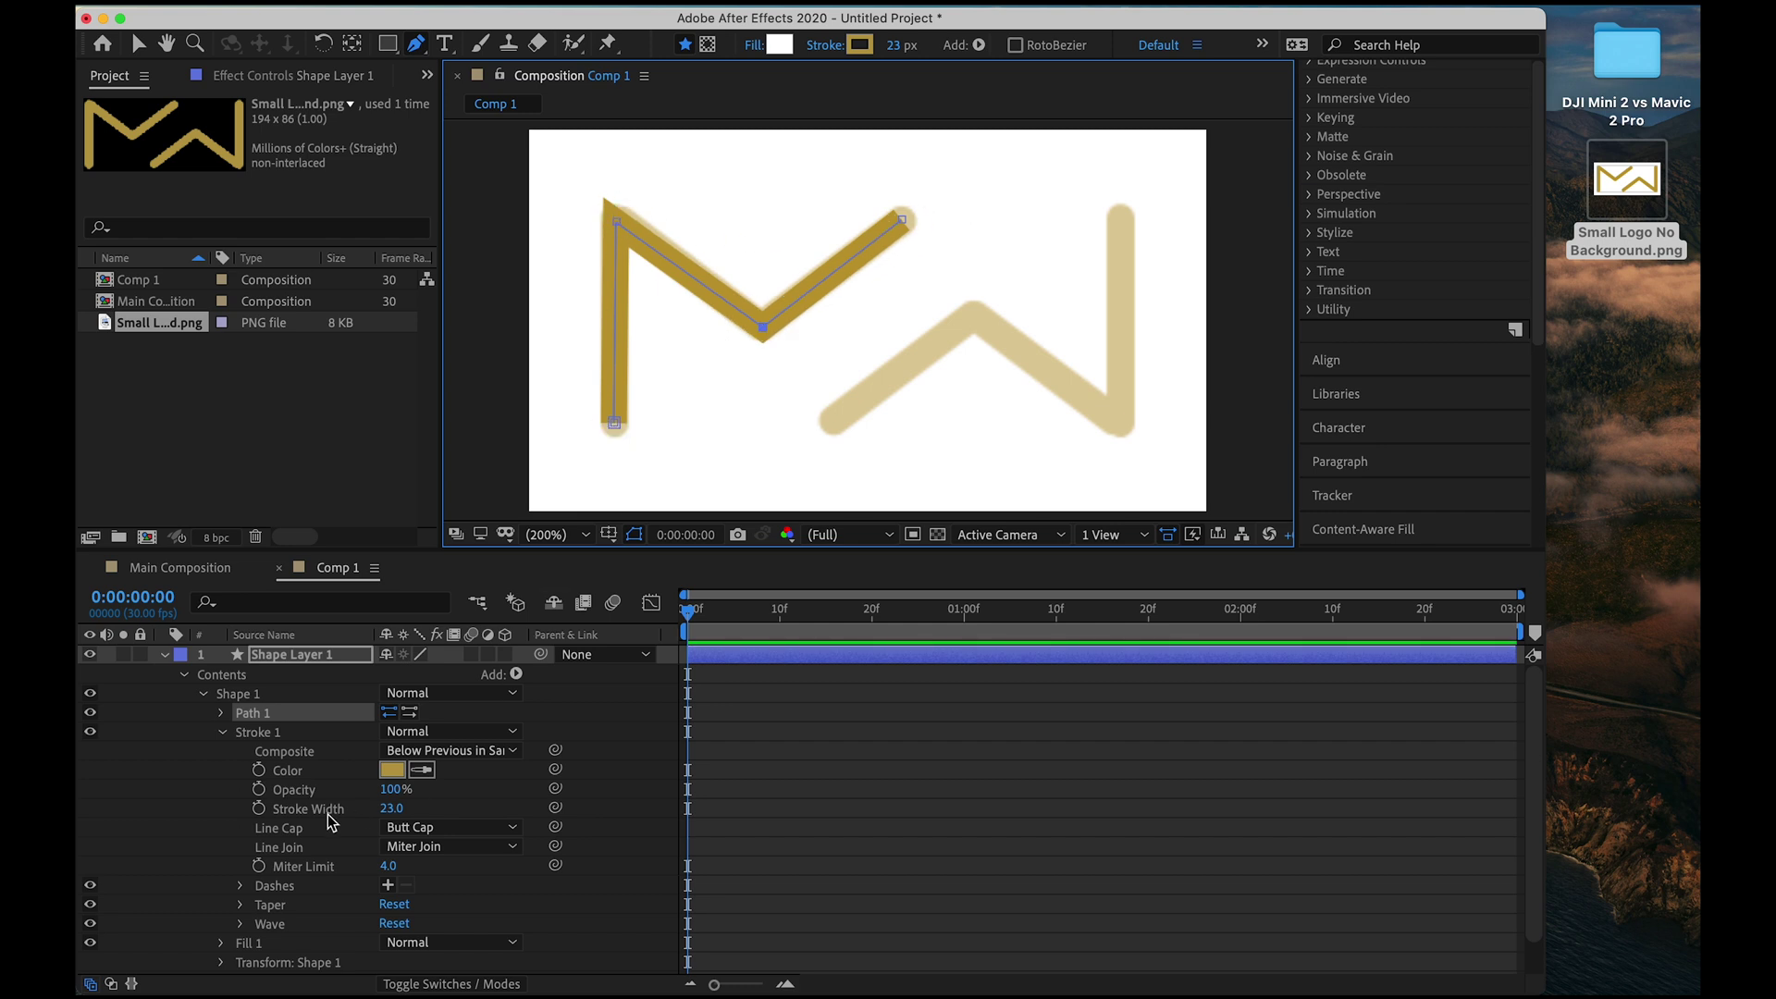
Give the M-shaped path's stroke a Round Cap line cap and a Round Join line join.
click(430, 829)
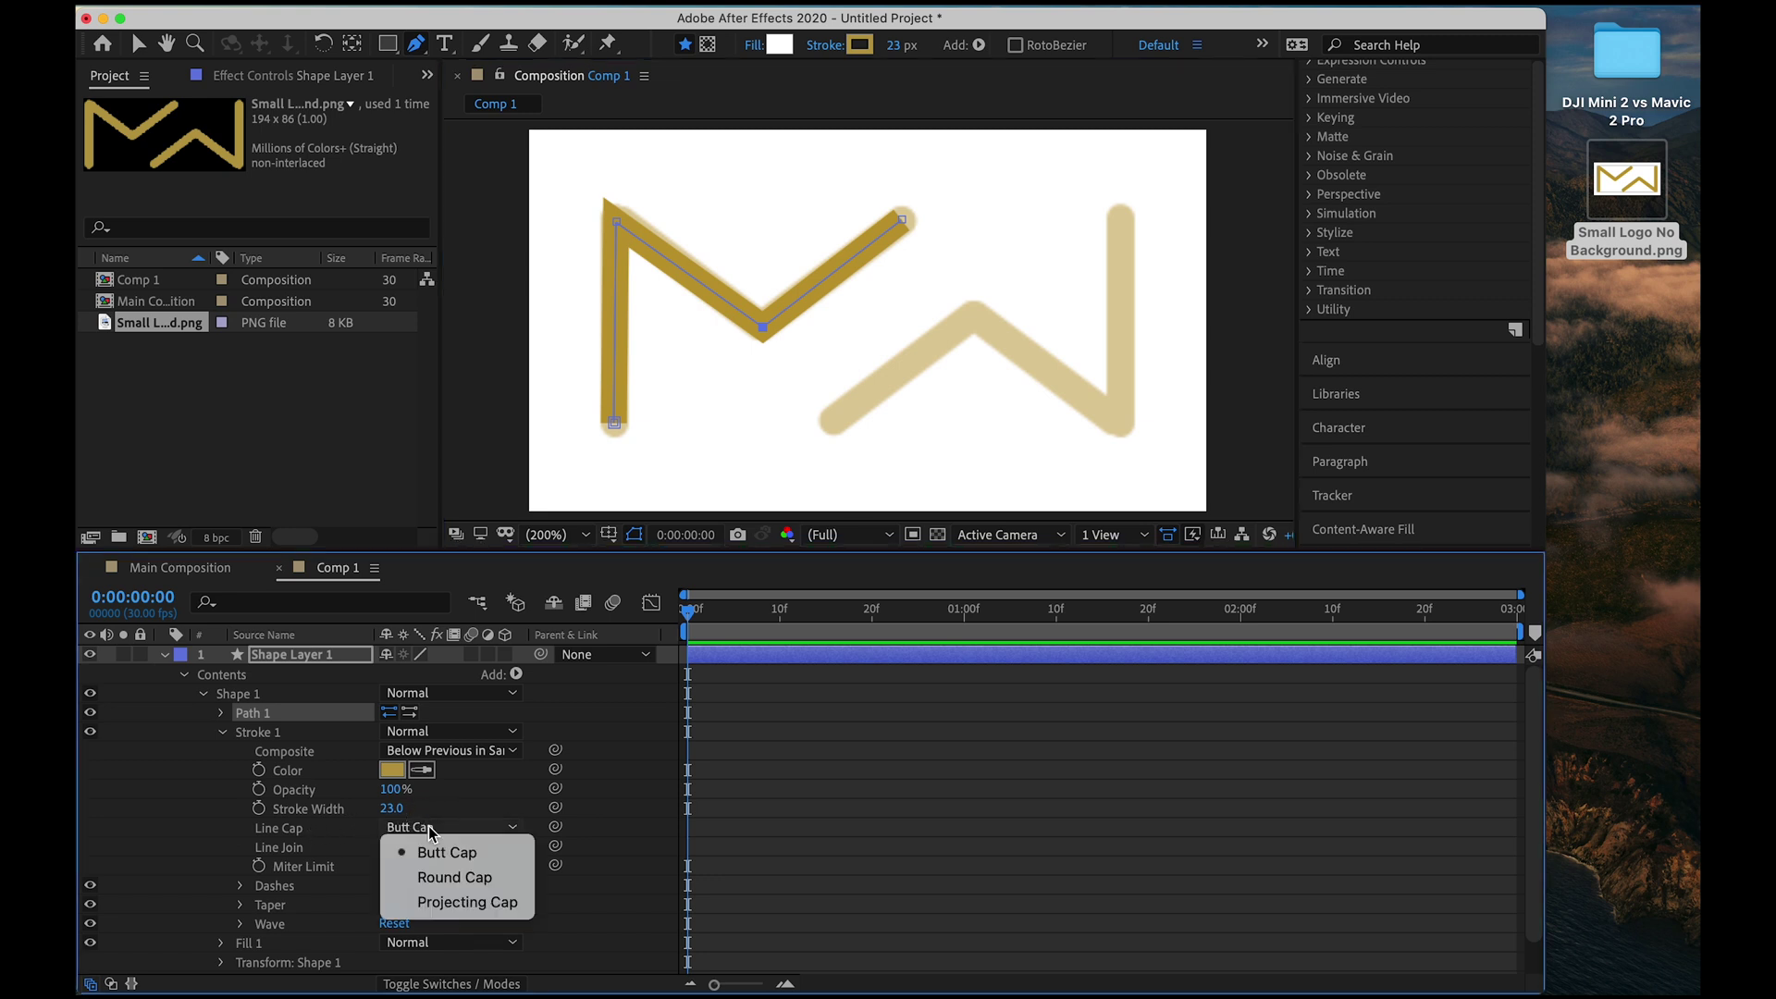
click(448, 878)
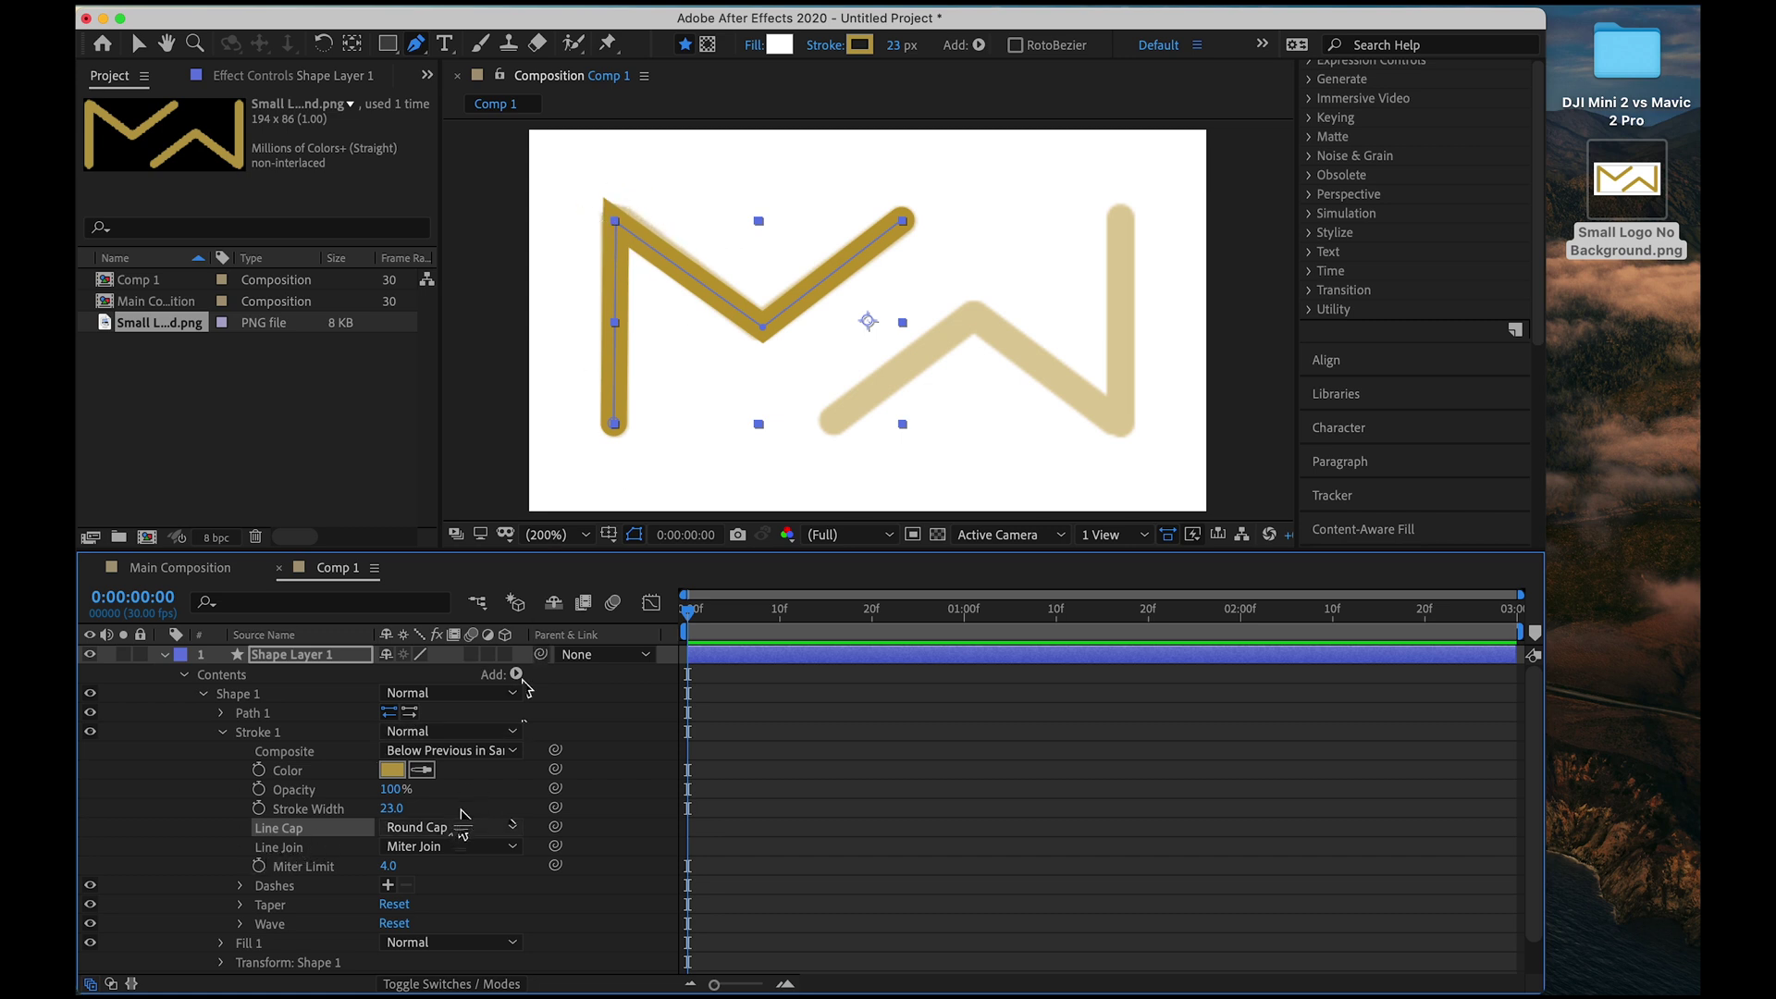
click(455, 846)
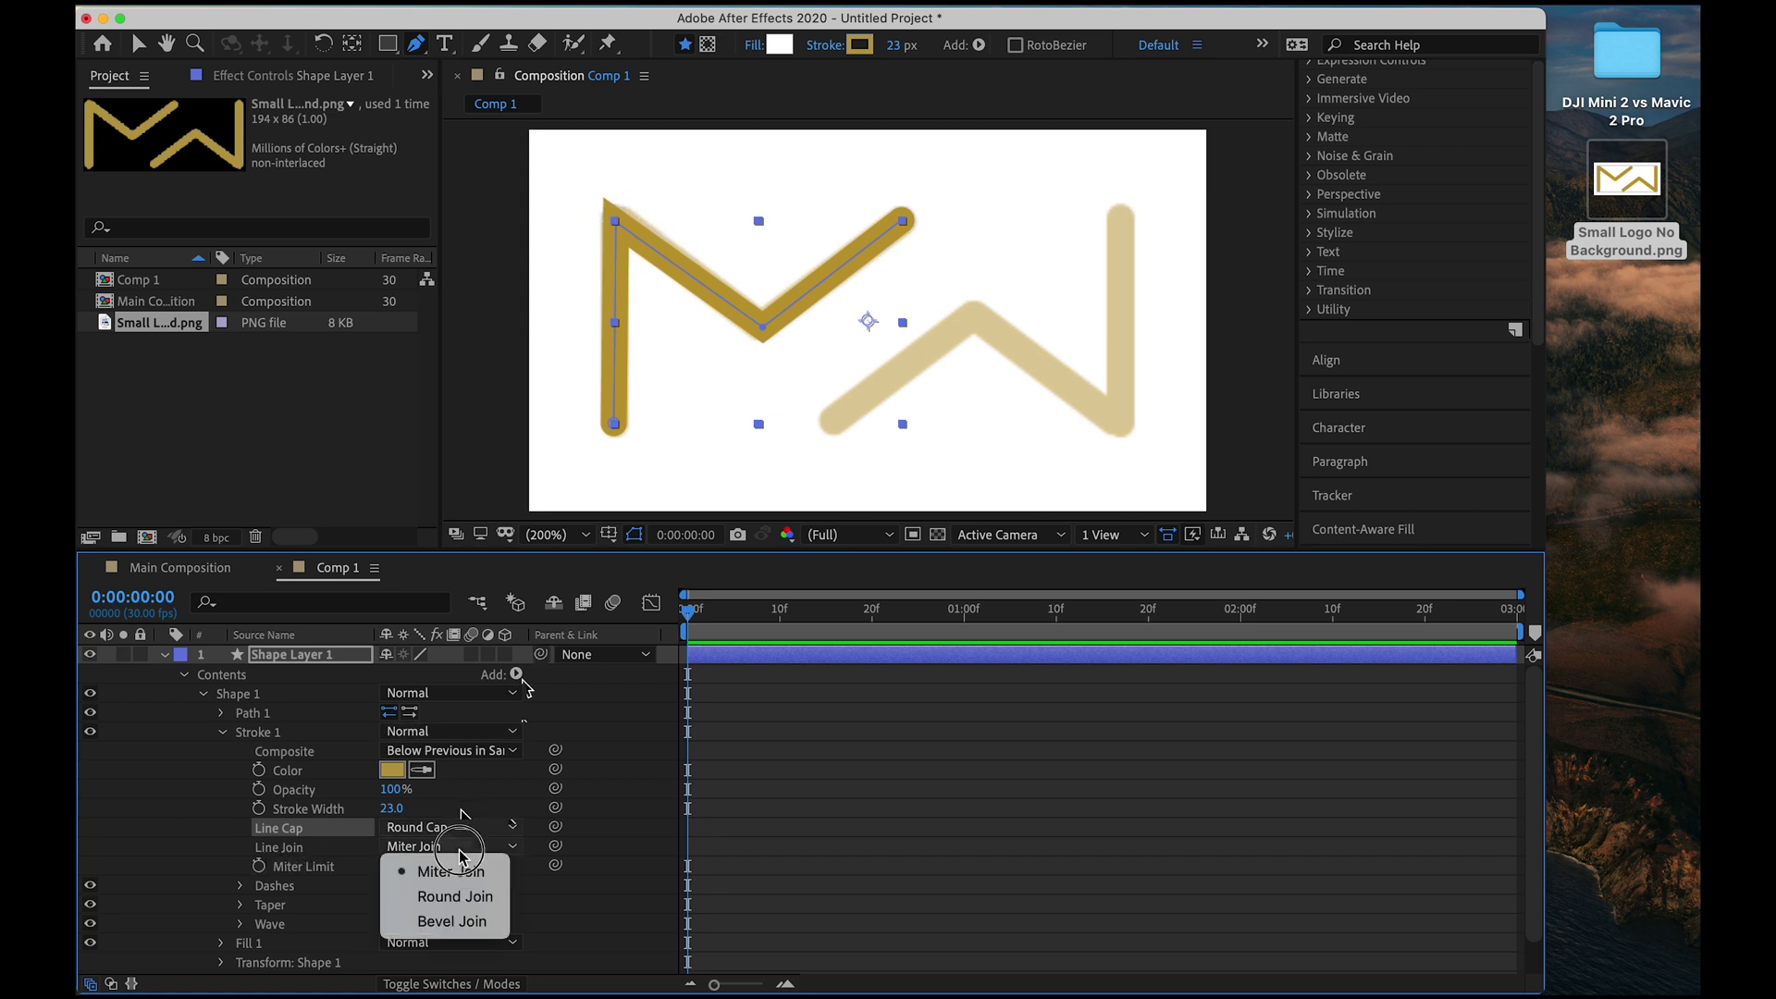
click(469, 902)
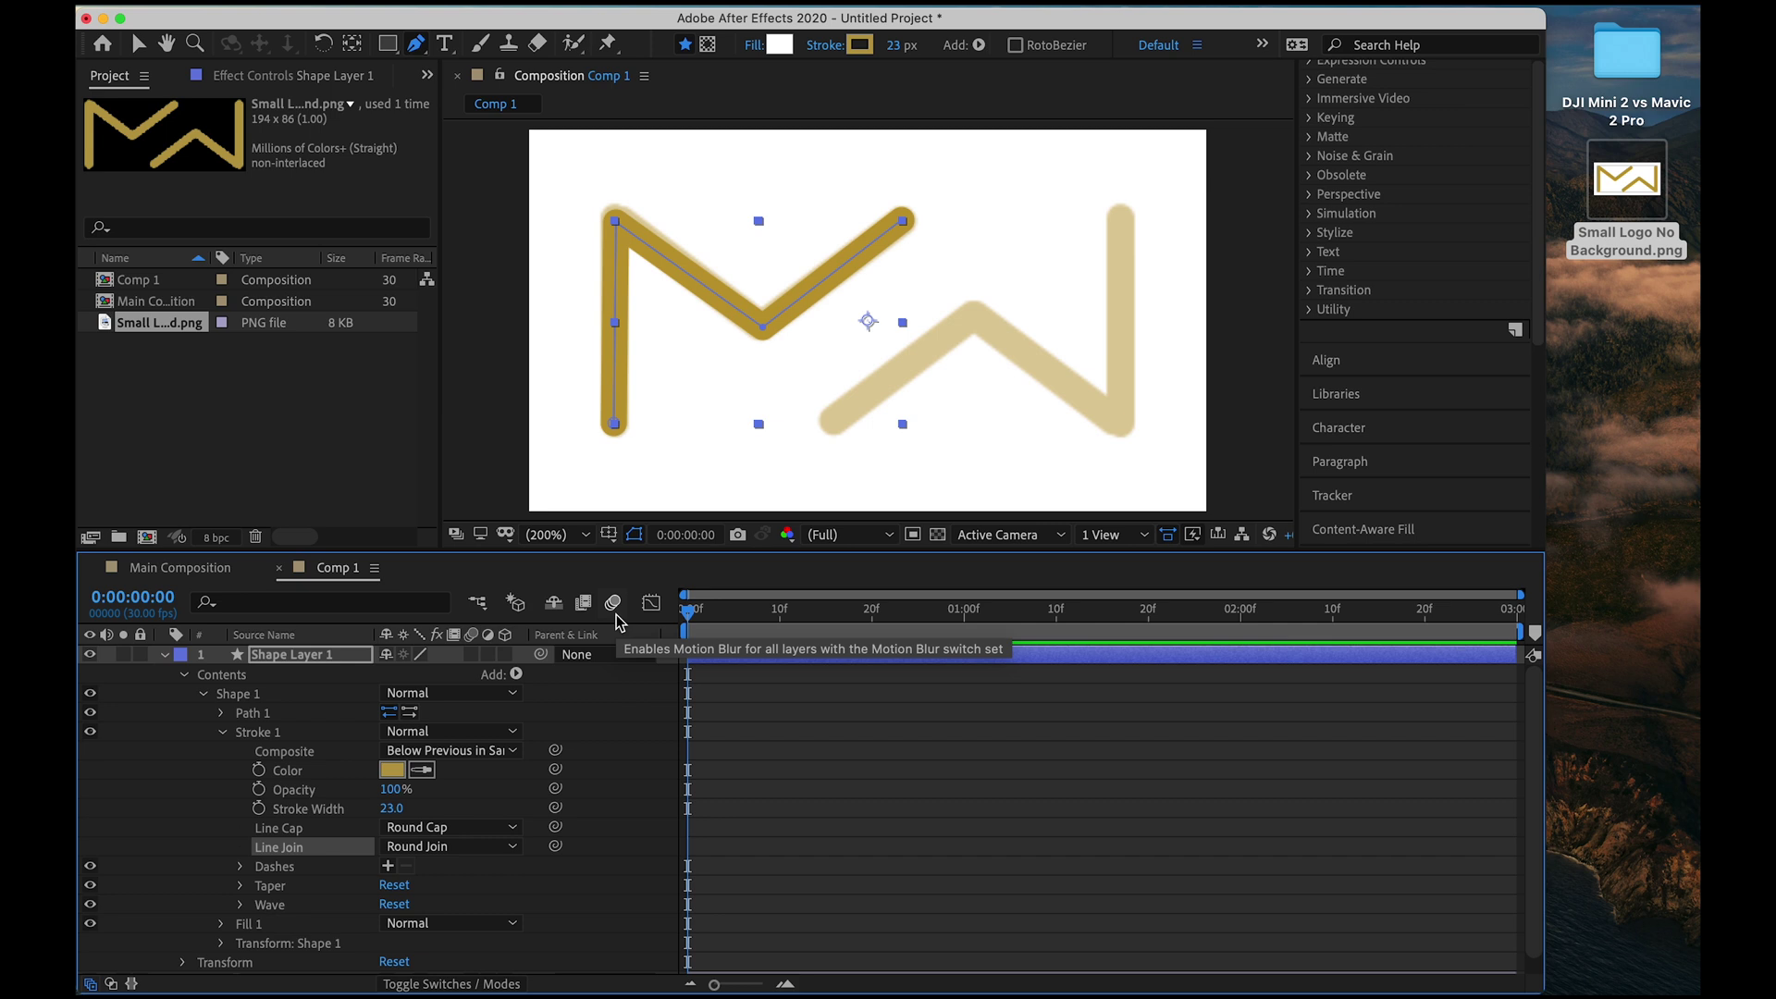
click(165, 655)
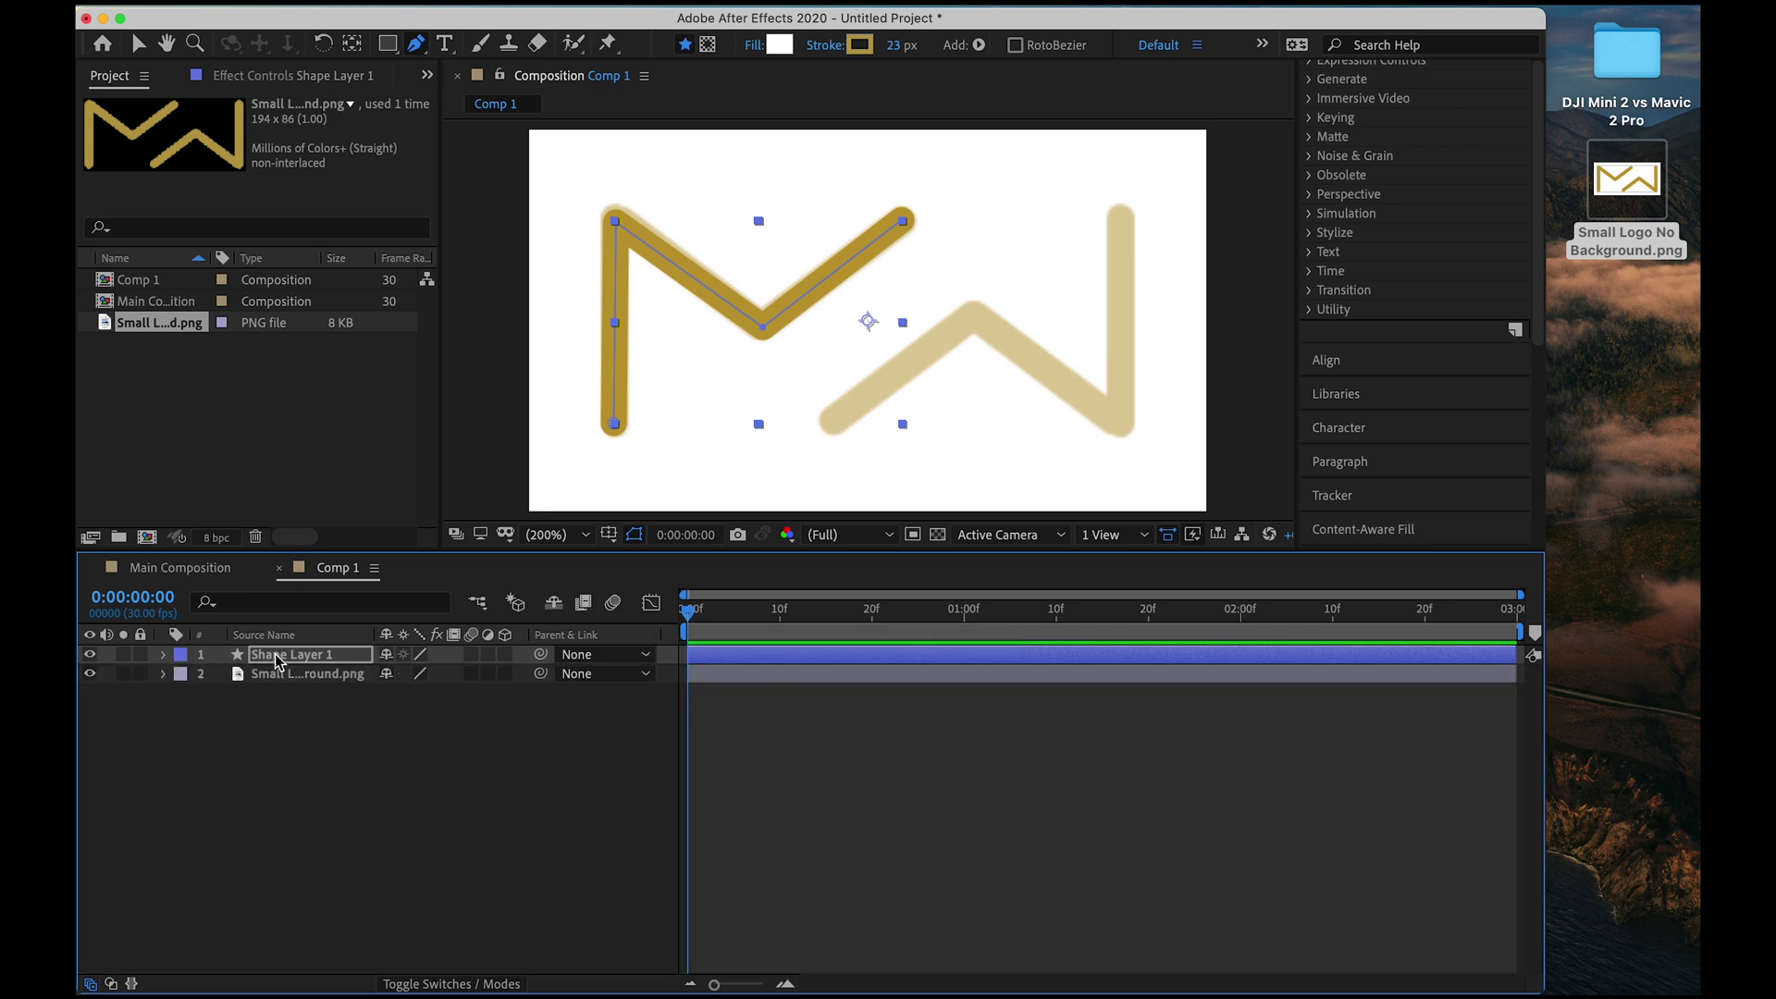
Trace the W-shaped half of the logo along its centerline as an open four-point path in Shape Layer 1.
click(831, 422)
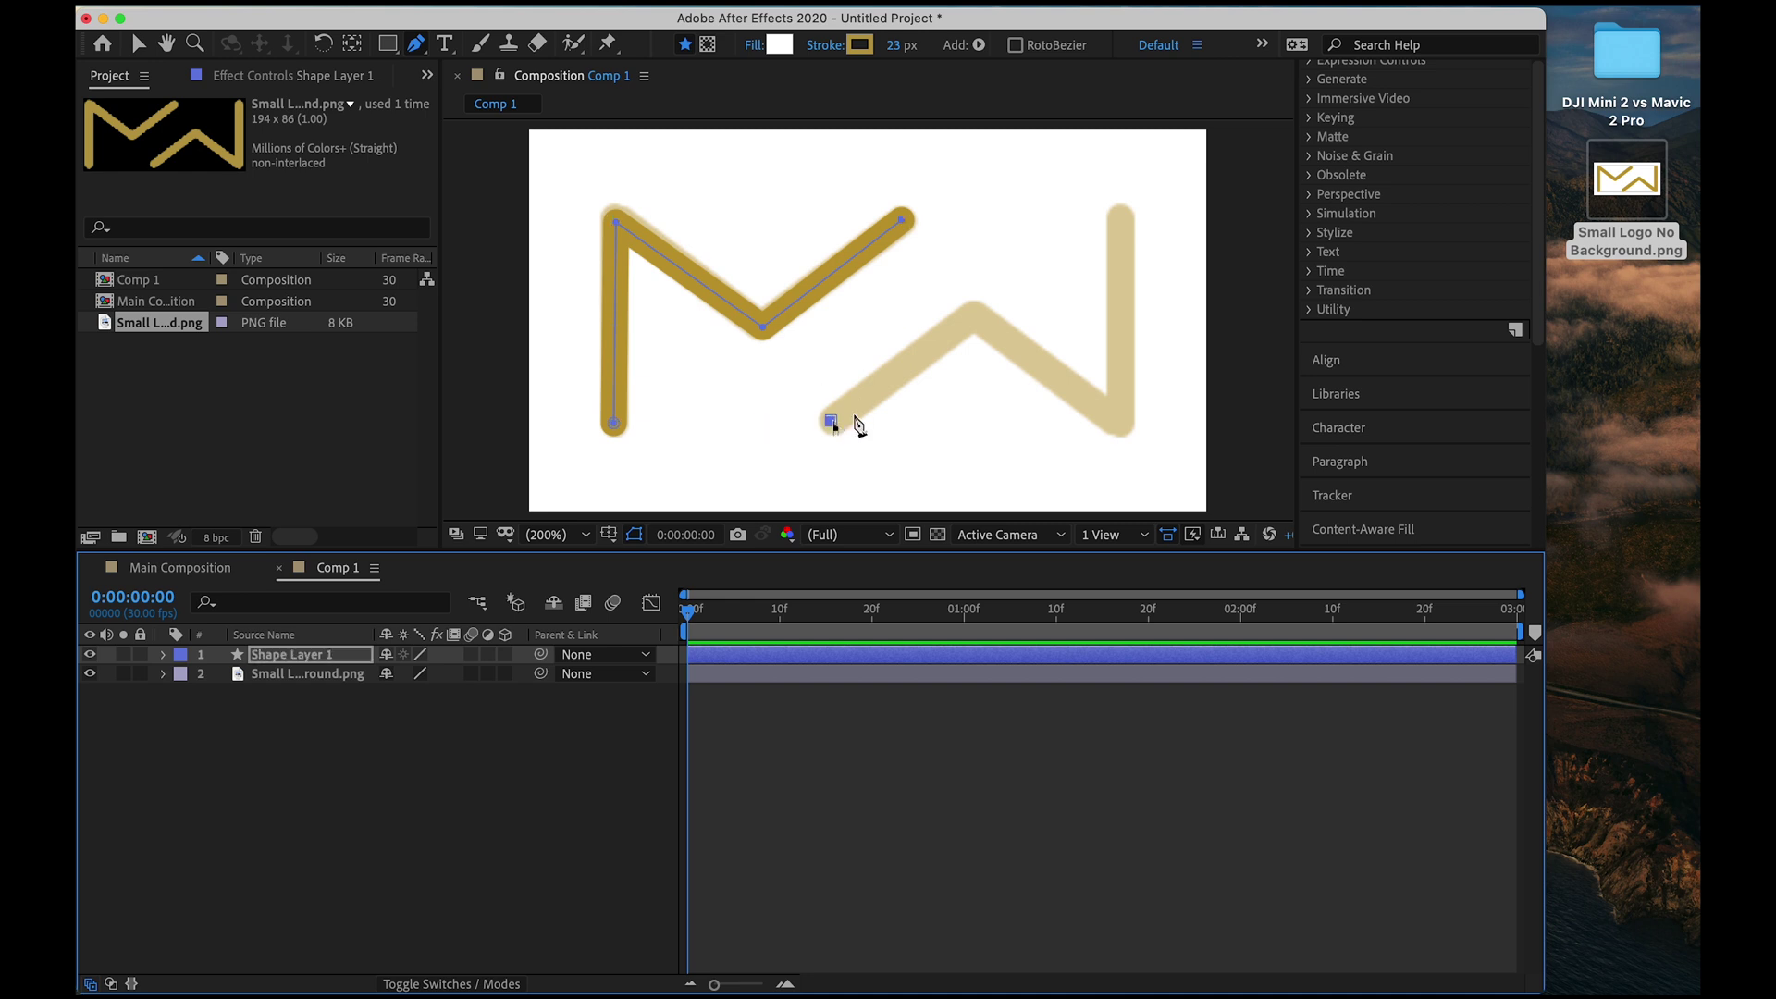
click(976, 319)
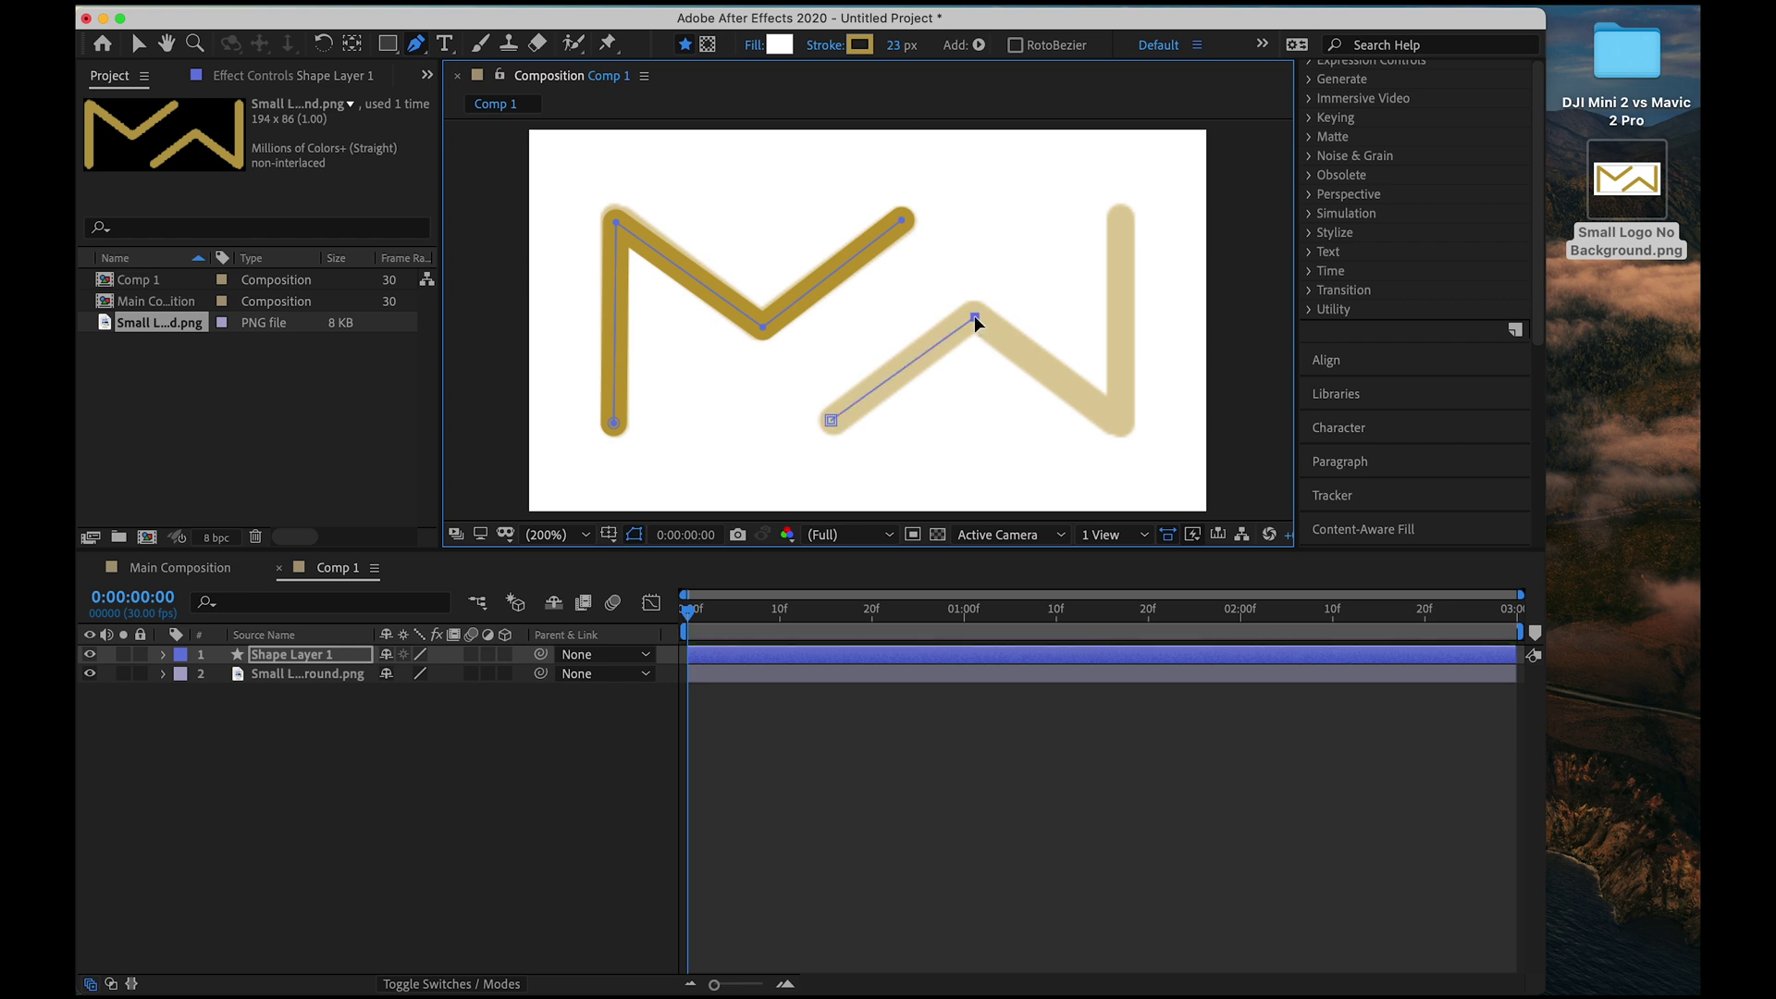
click(1118, 418)
click(1120, 221)
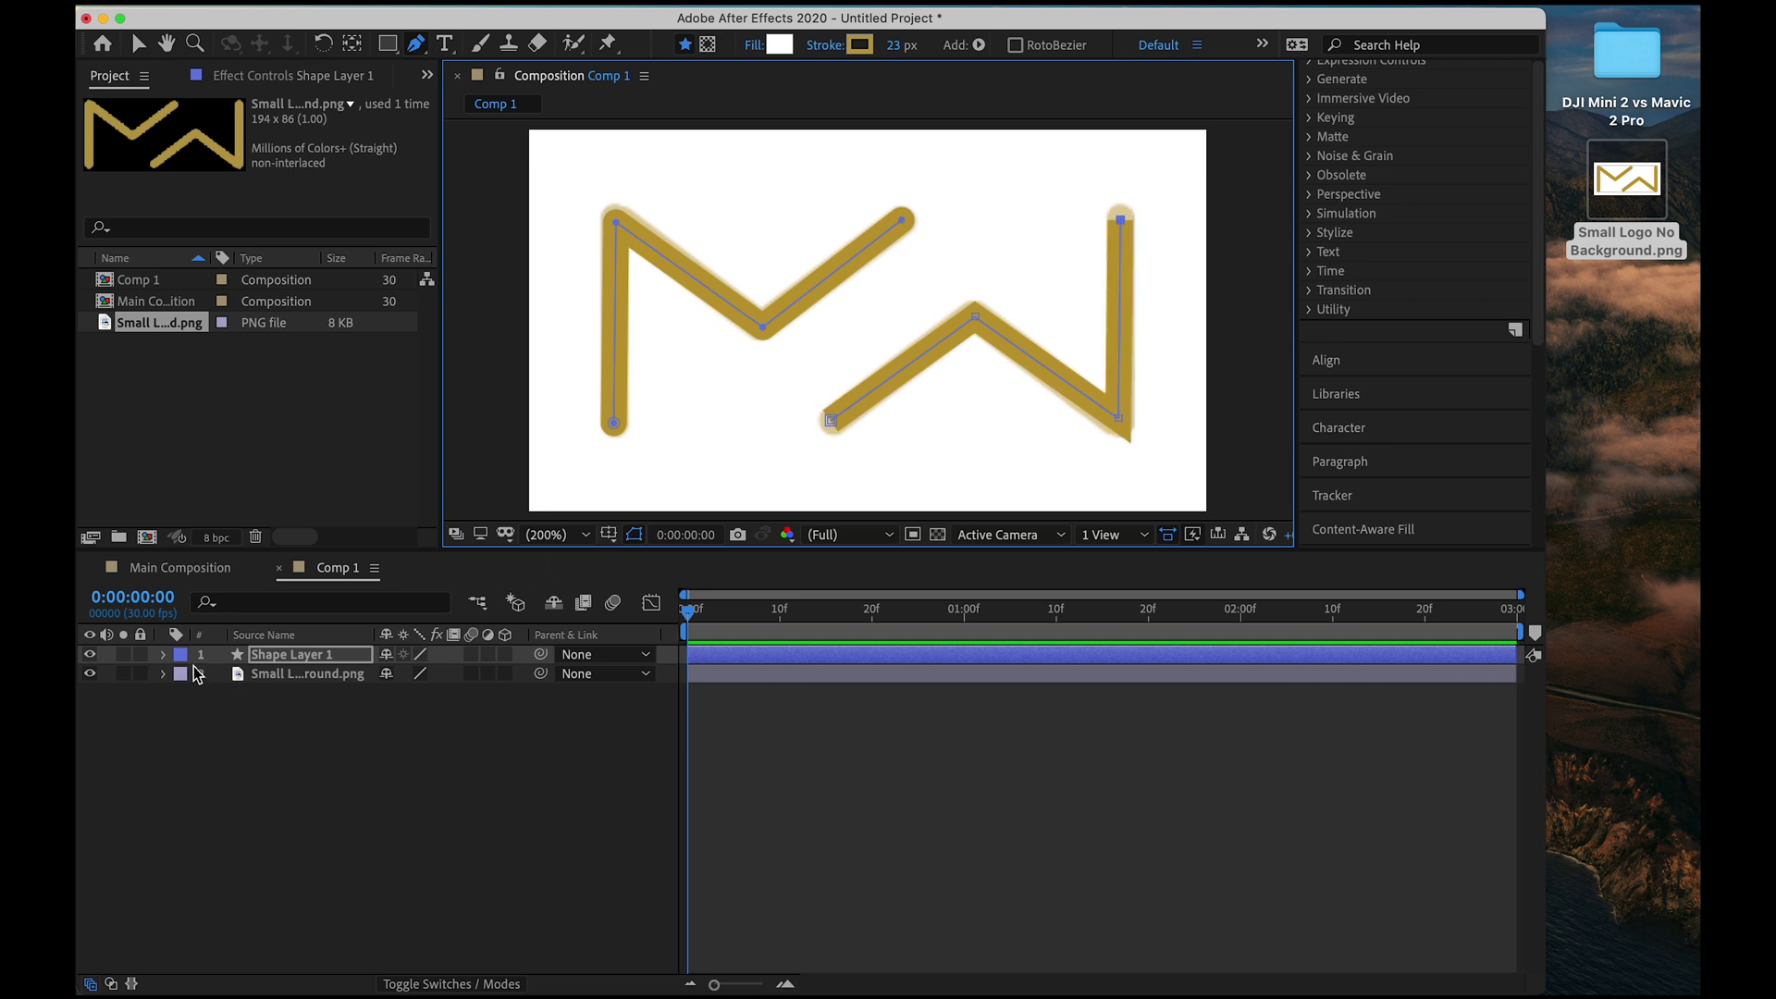
Set the line cap of Shape 2's stroke to Round Cap and its line join to Round Join.
click(164, 655)
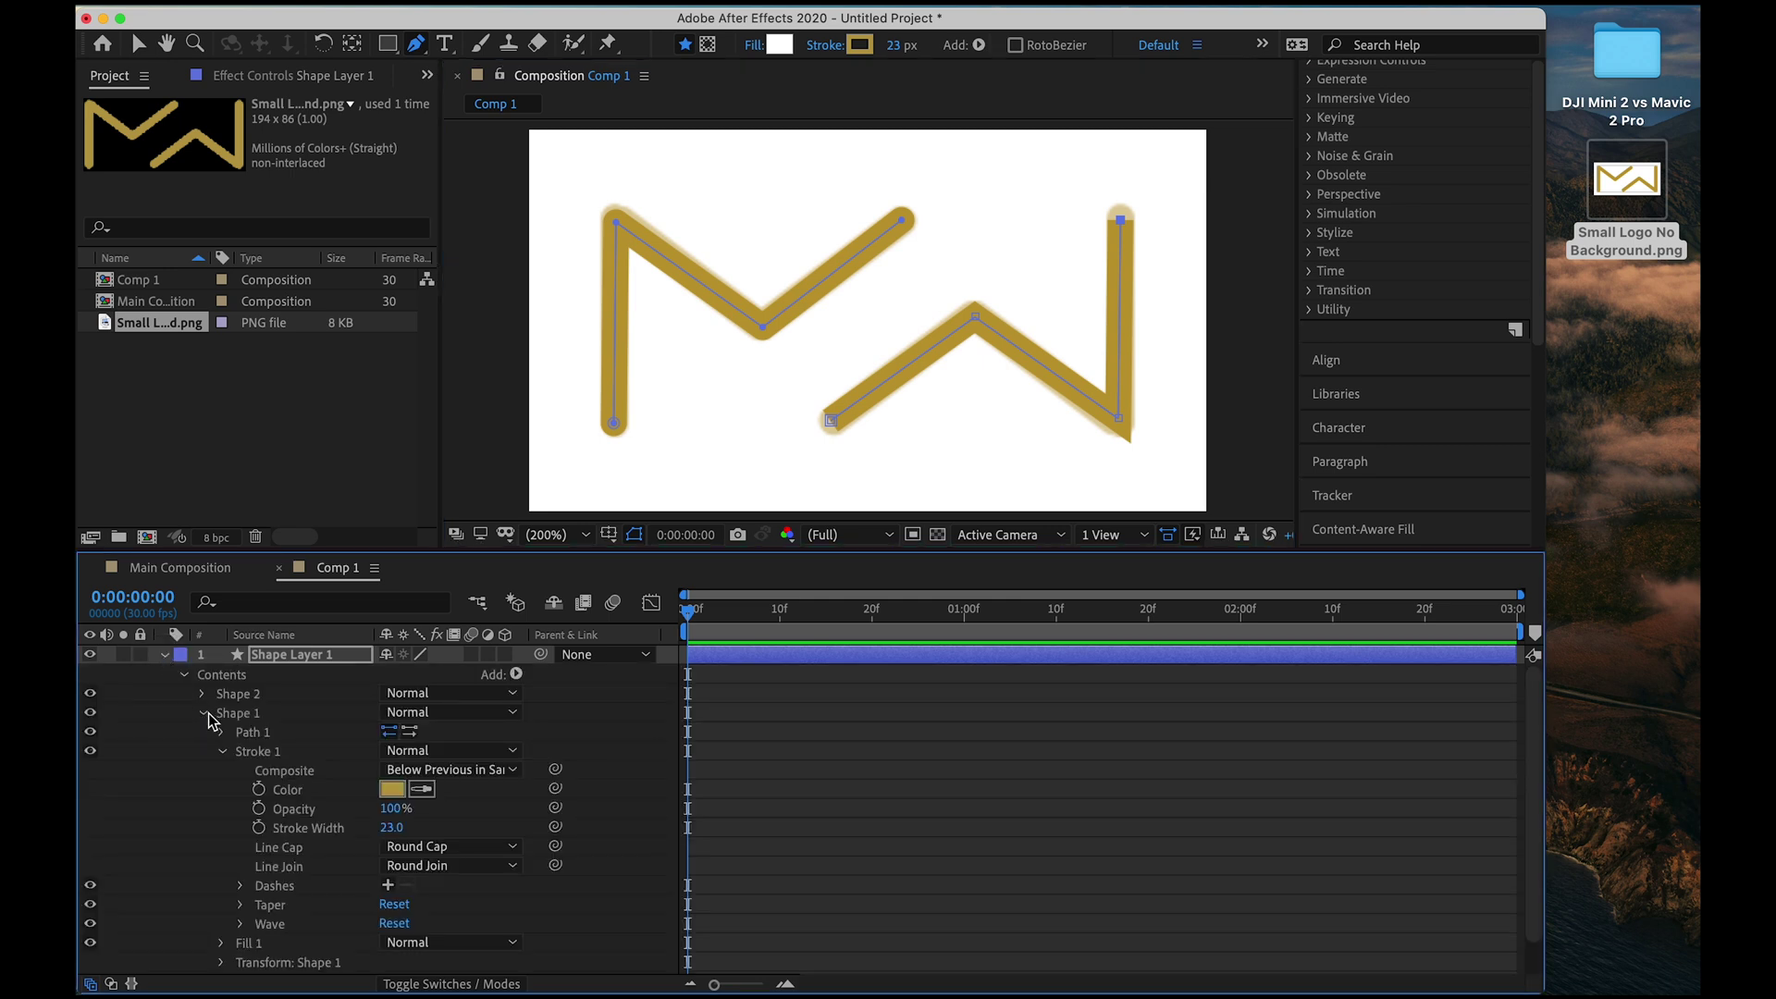
click(204, 713)
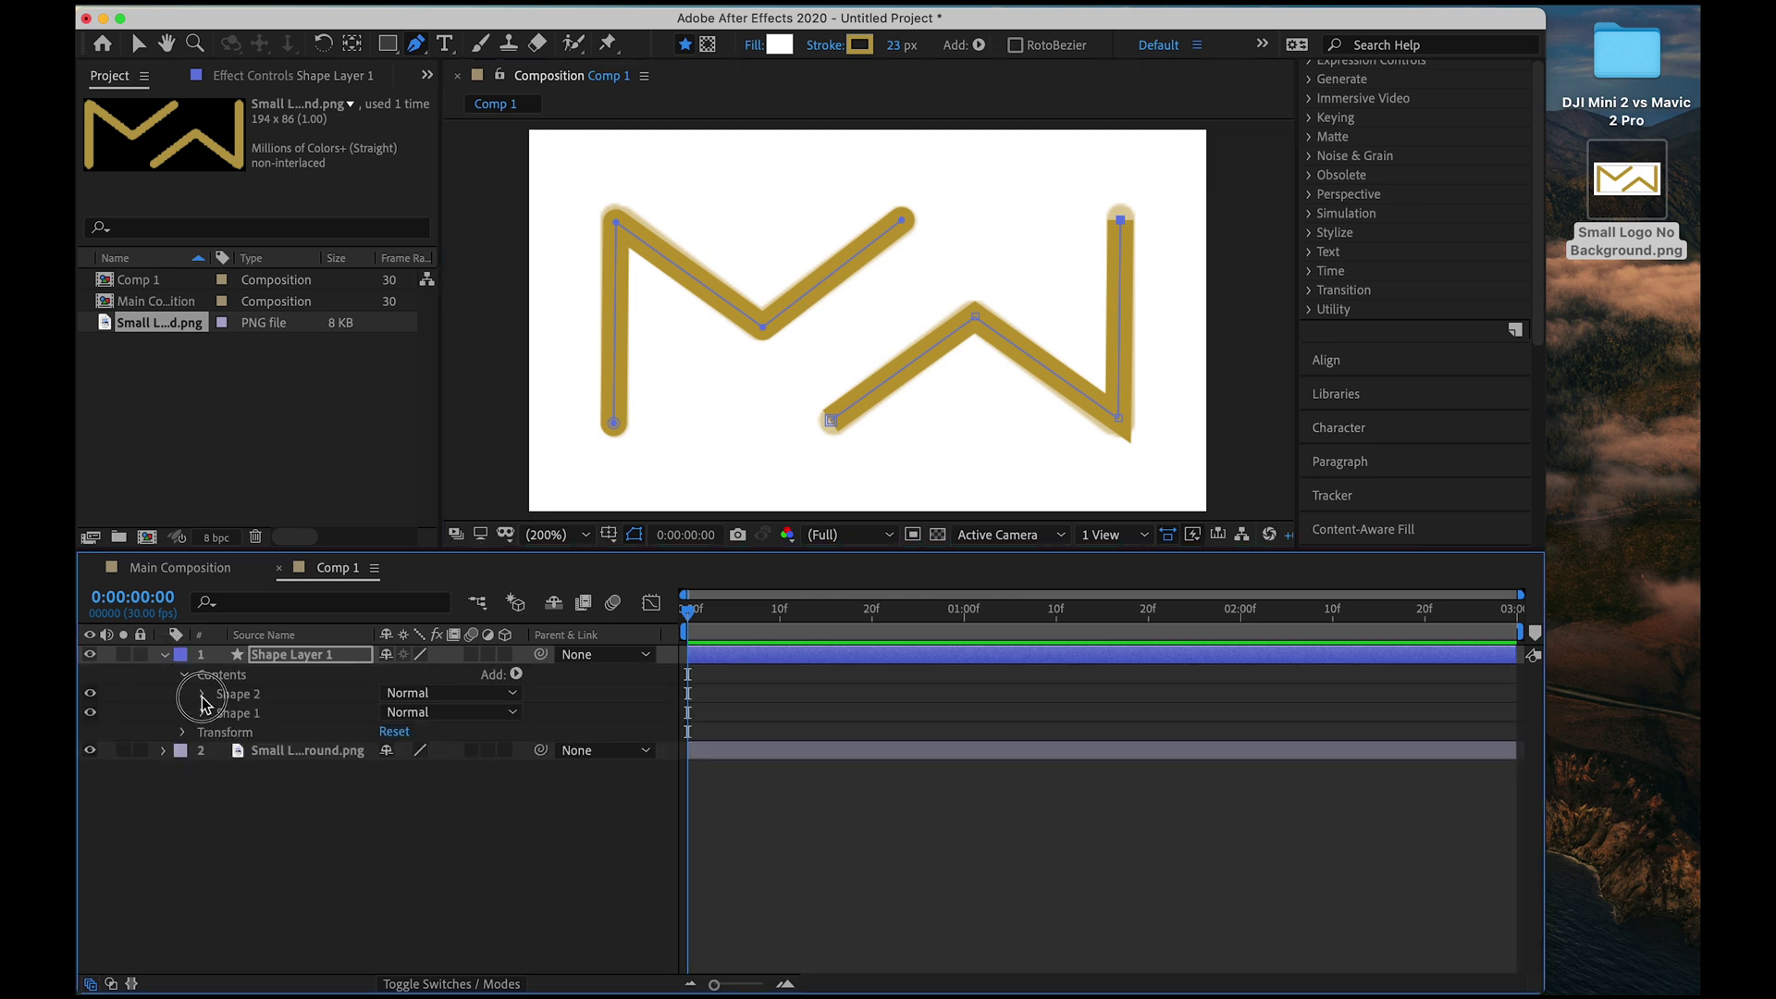
click(201, 695)
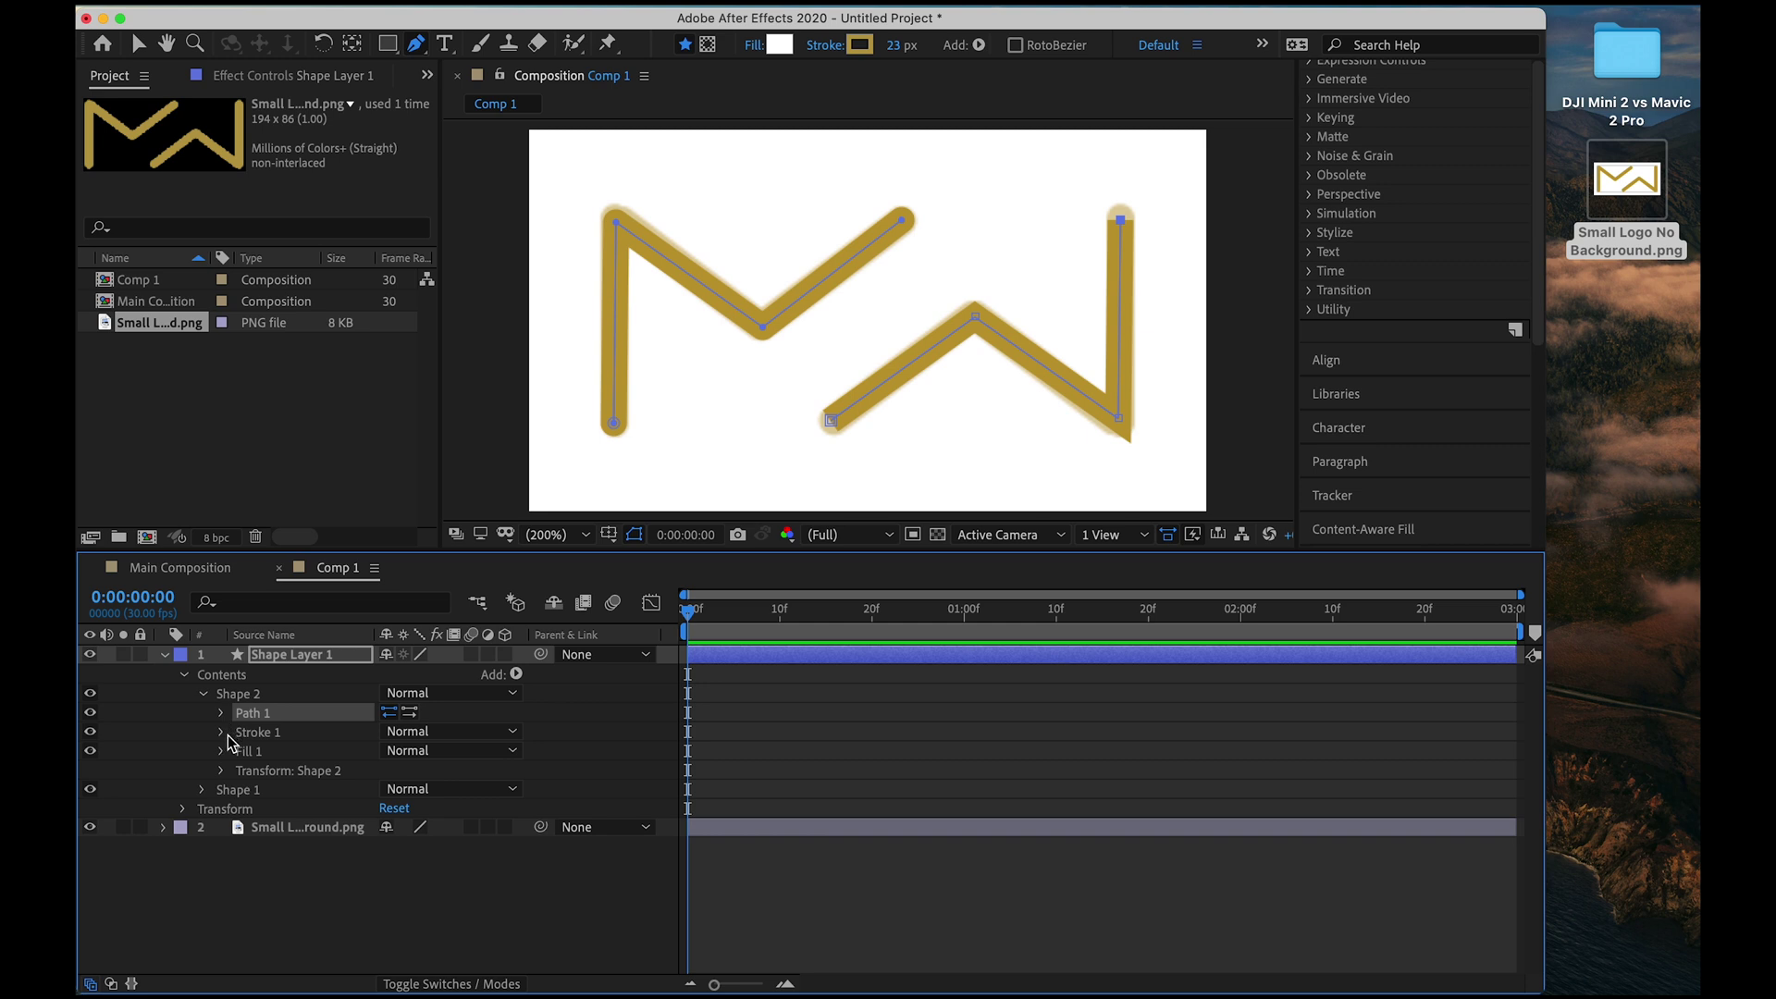
click(222, 732)
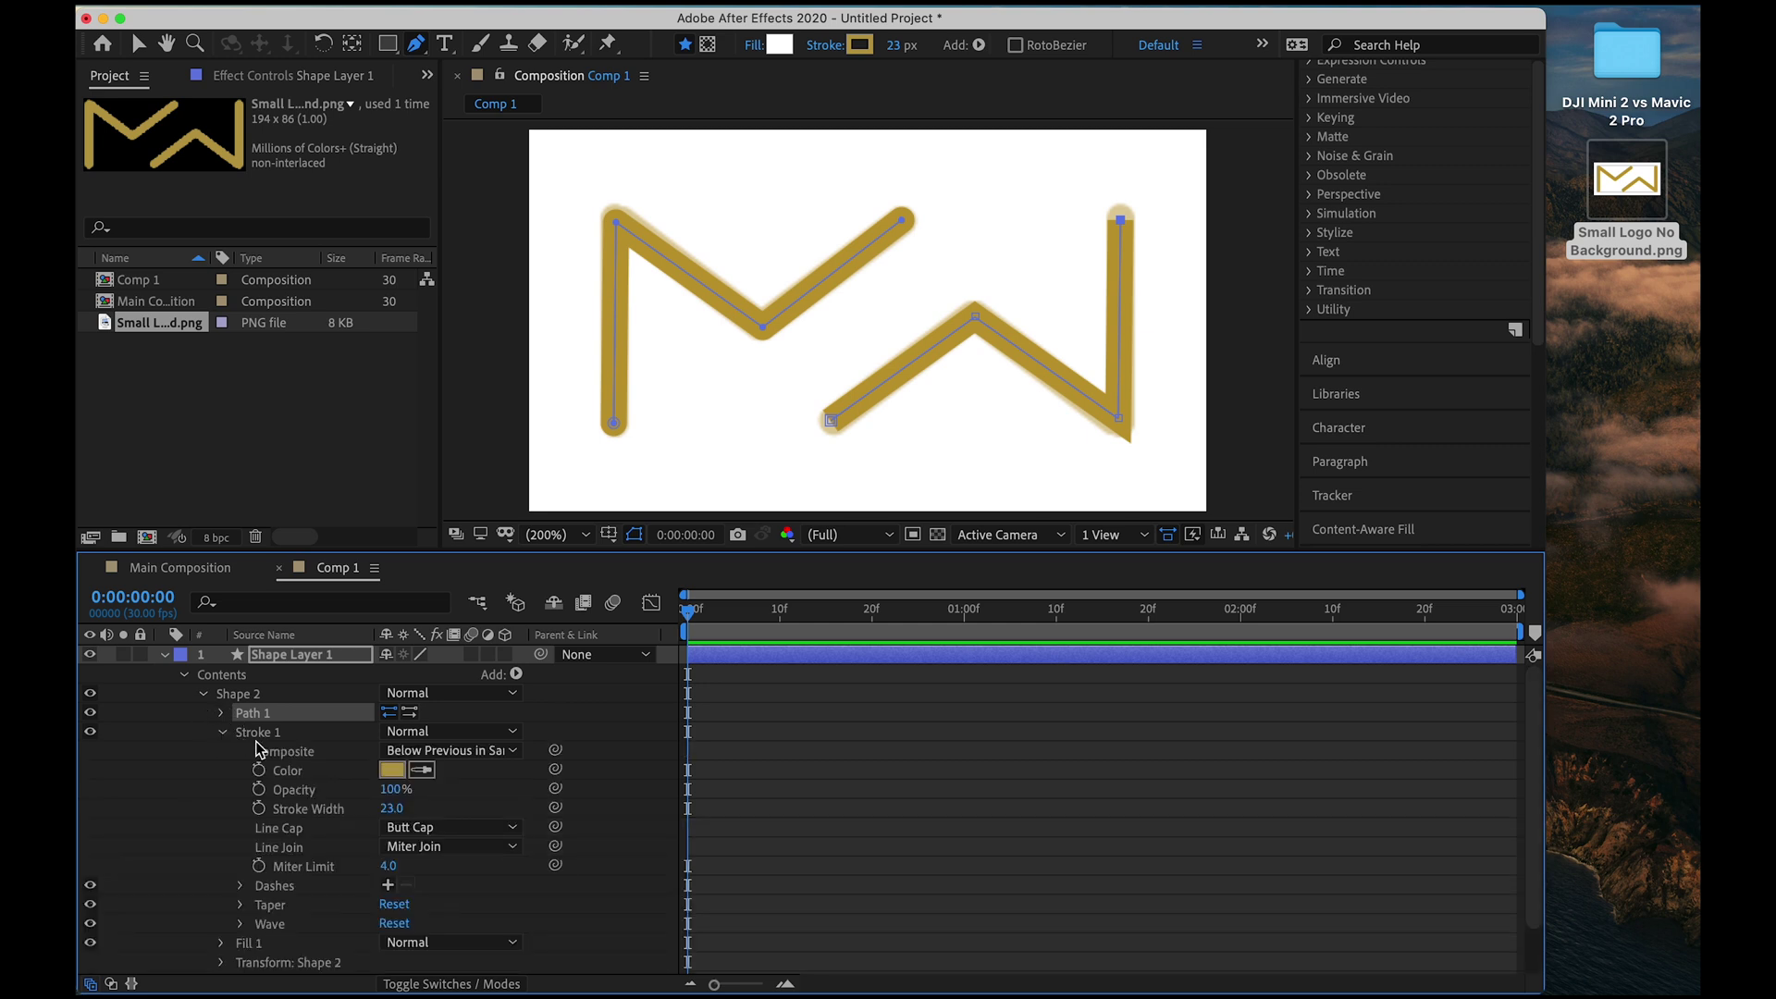
click(412, 828)
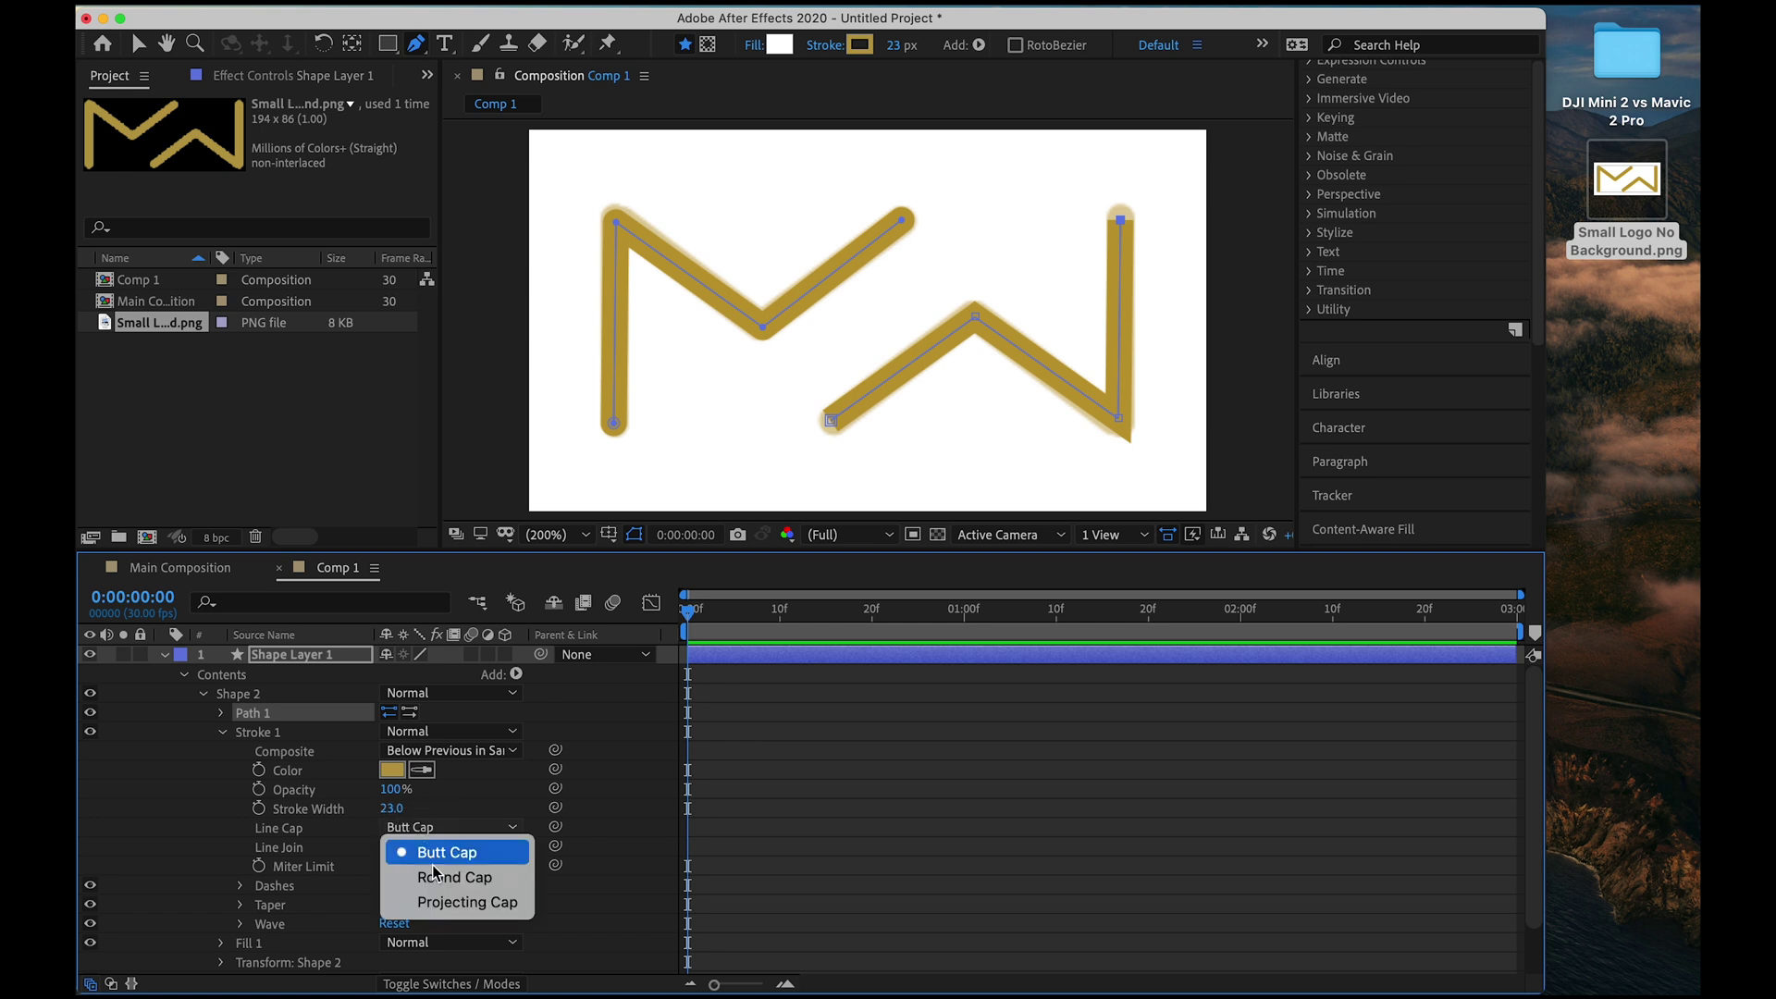
click(440, 871)
click(452, 847)
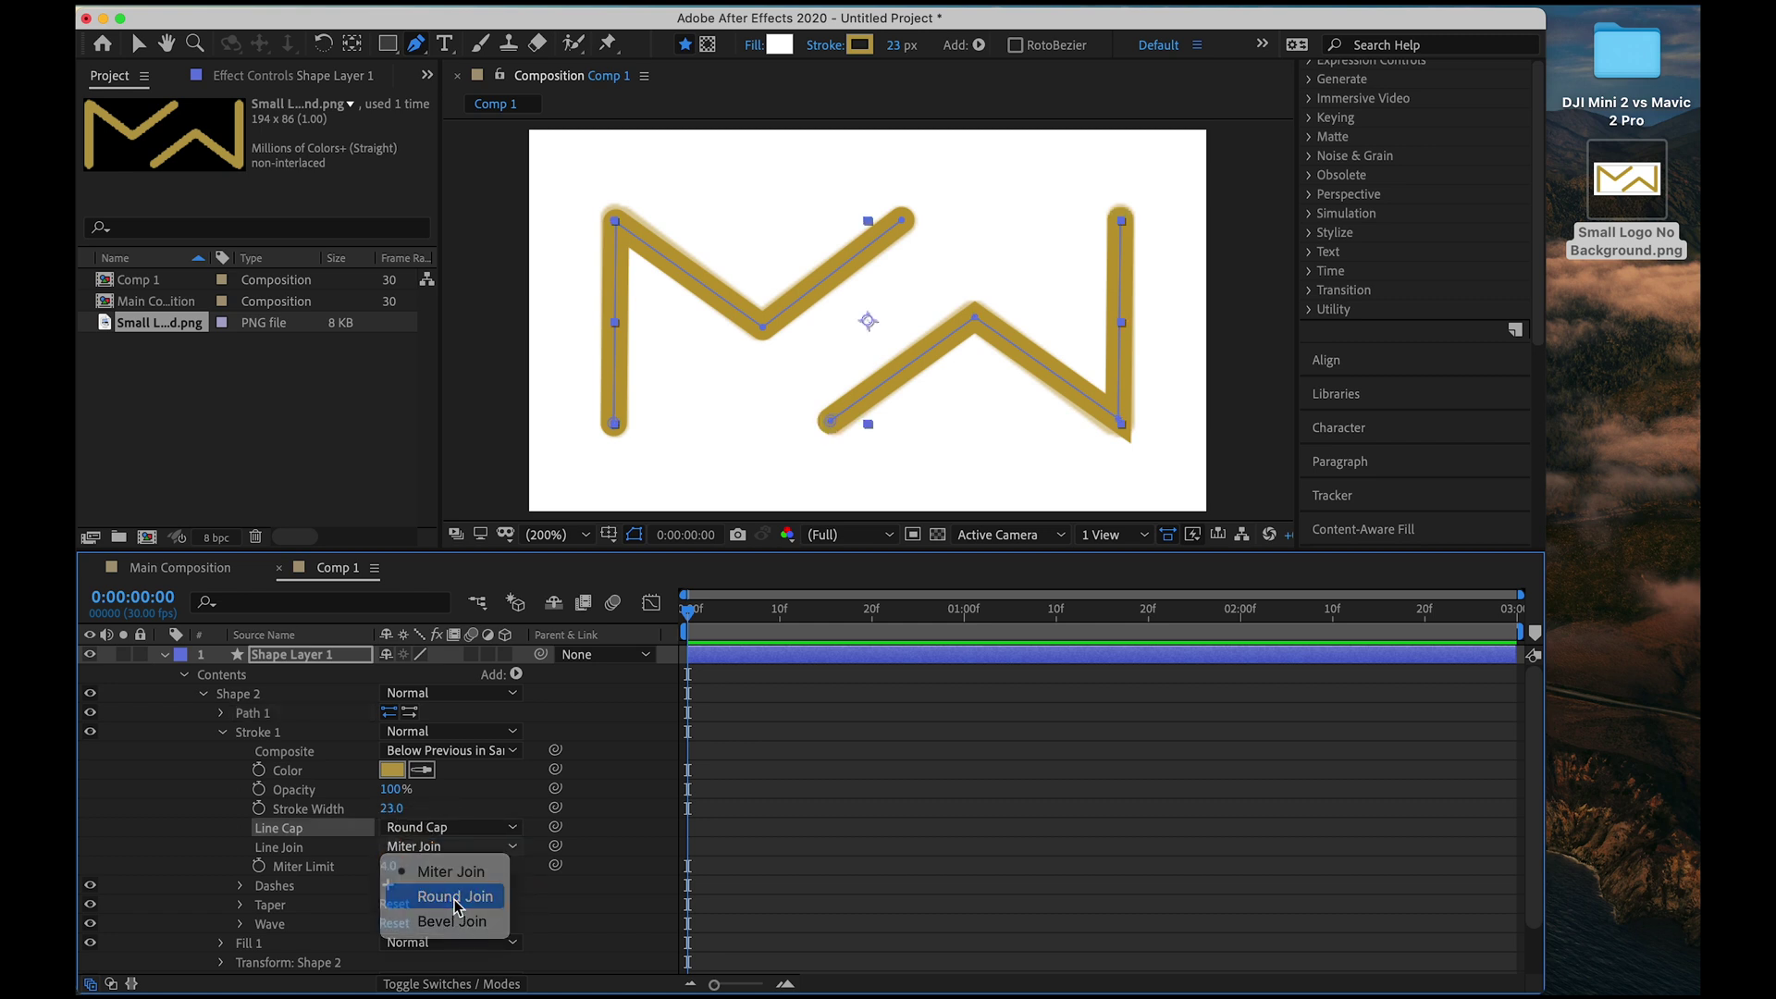
click(453, 899)
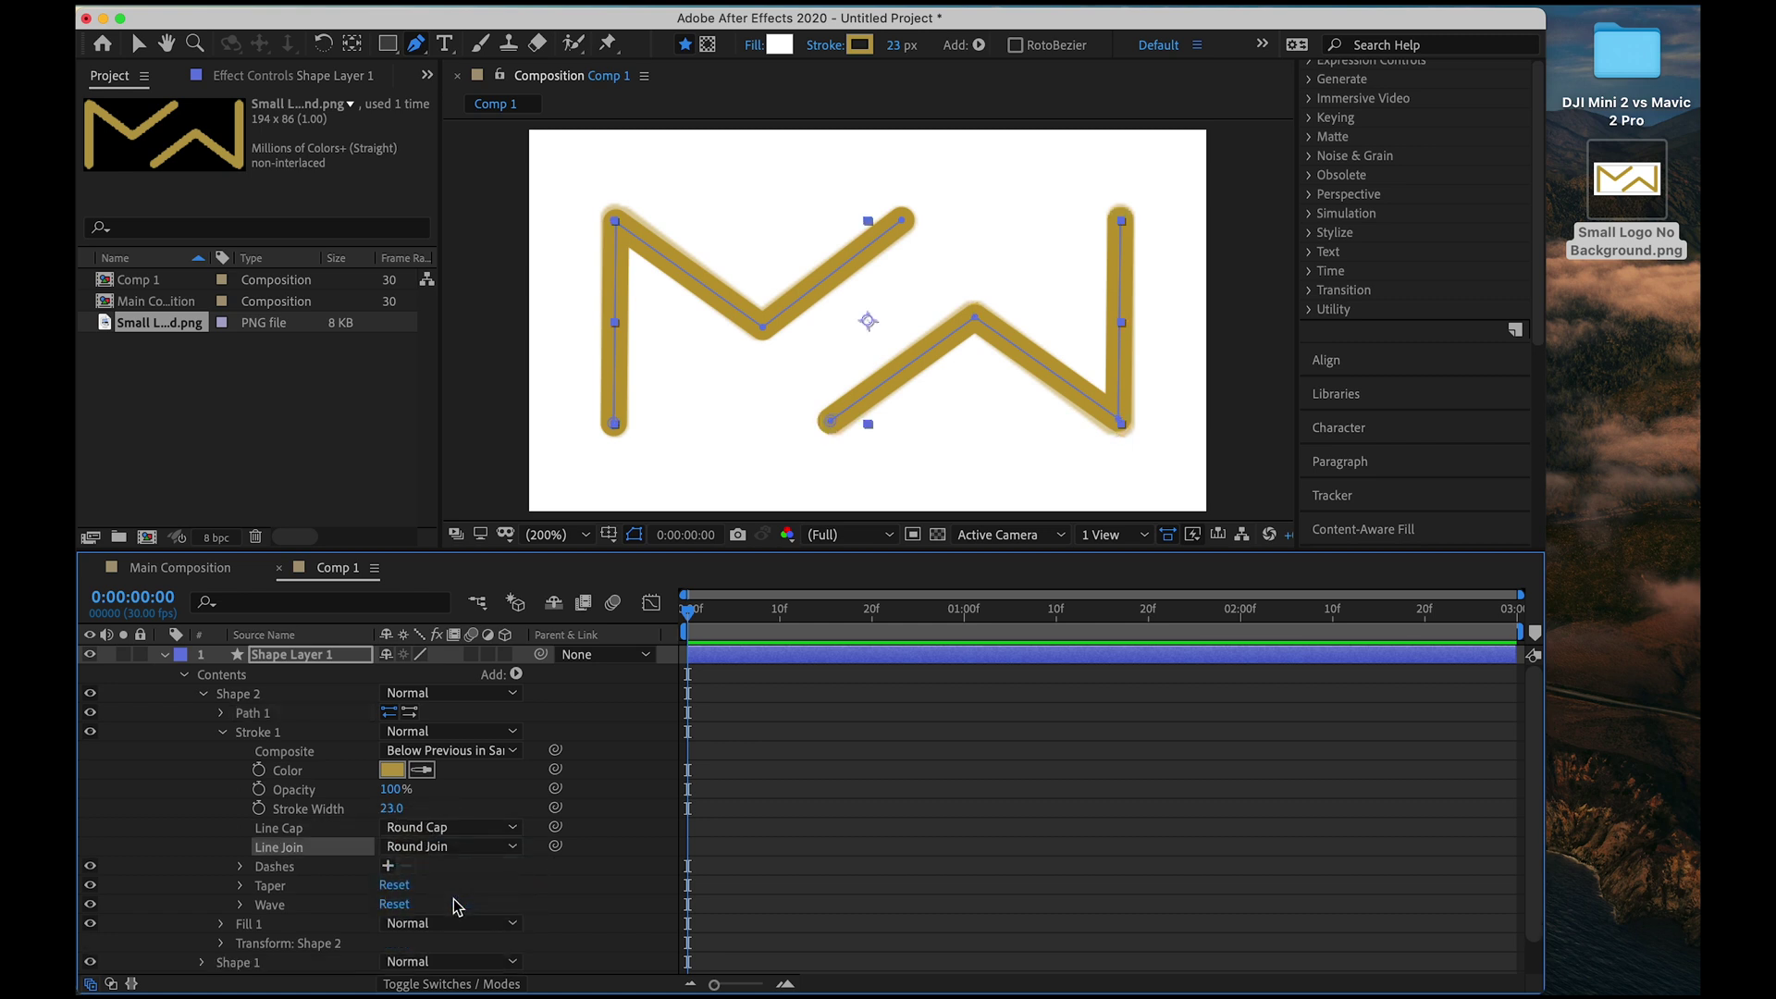
click(1121, 423)
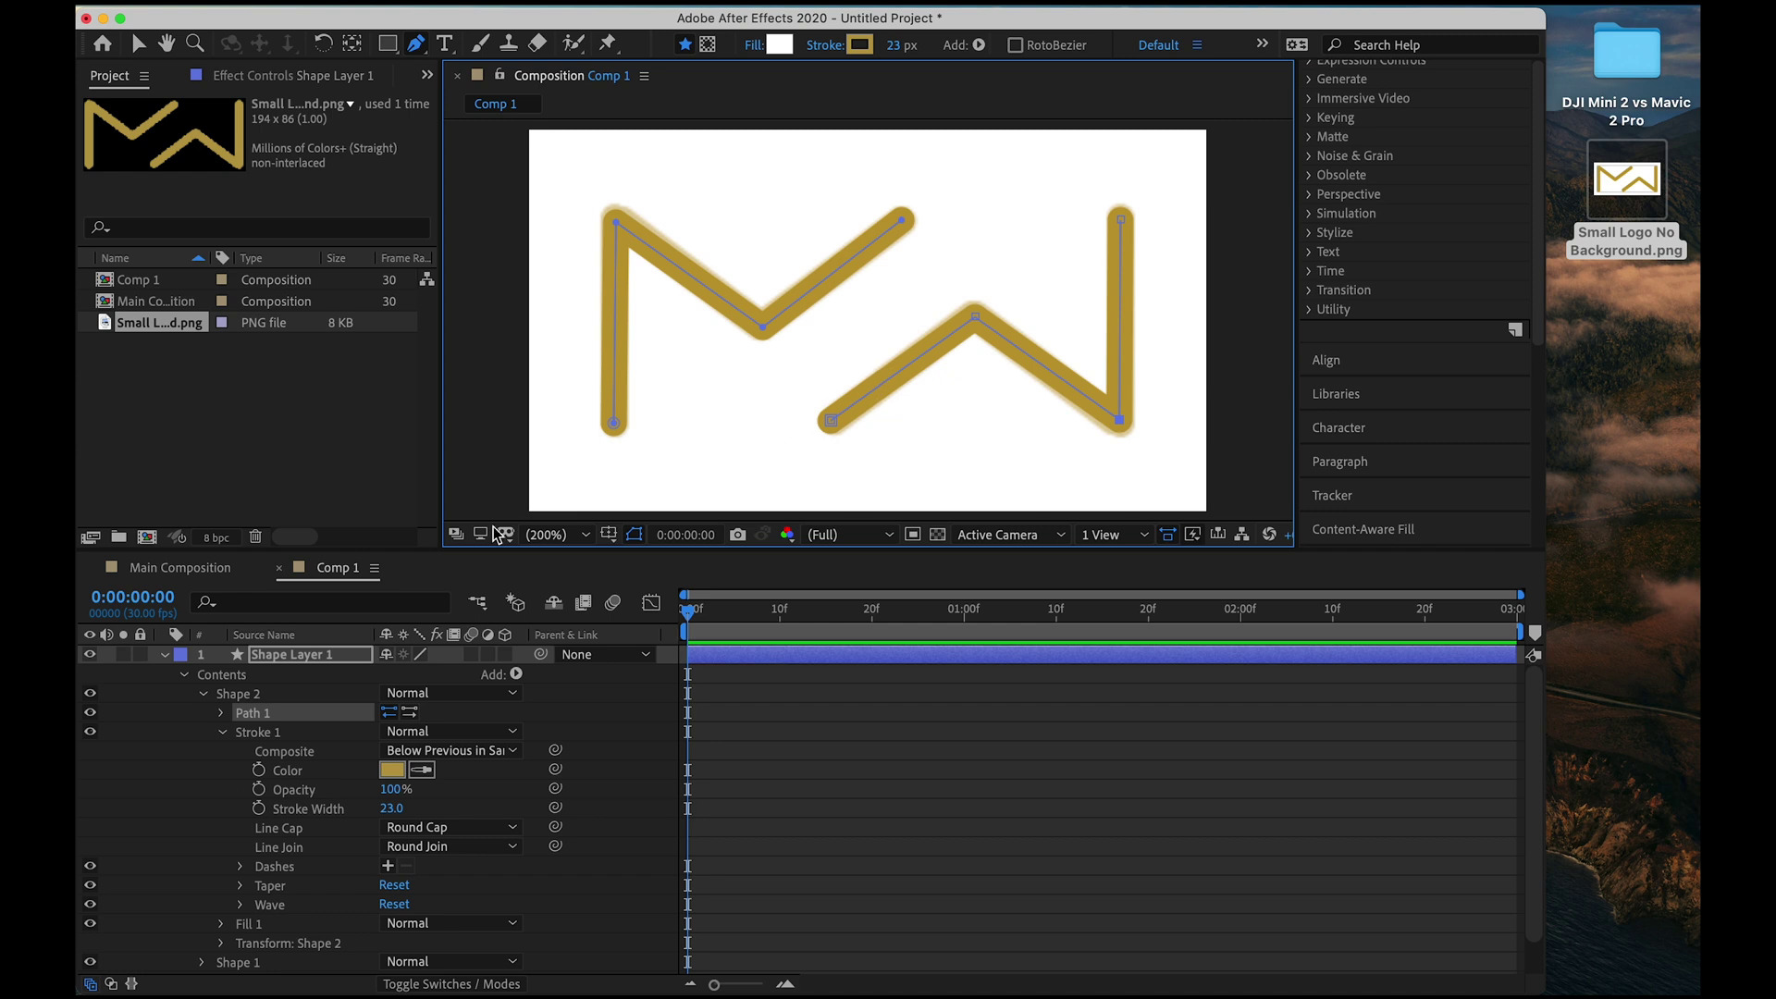
Compare the traced shapes with the logo image by toggling Shape Layer 1's visibility, and delete the image layer from Comp 1.
click(167, 654)
click(325, 725)
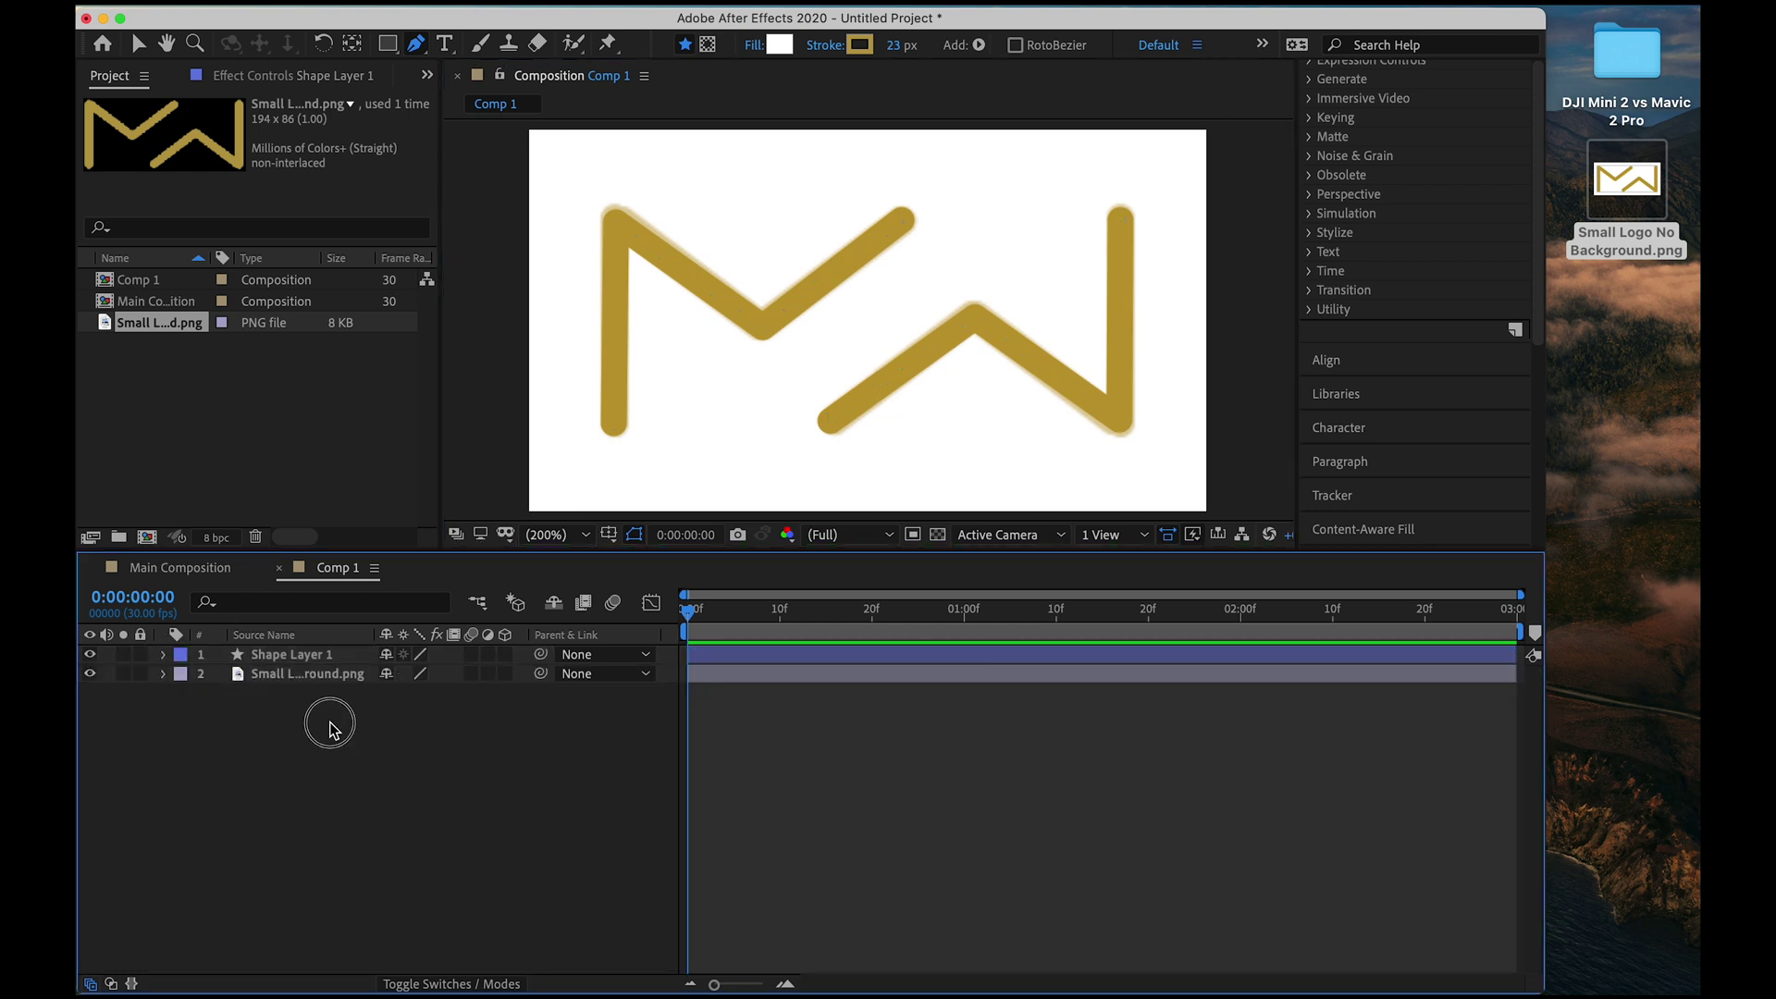
click(91, 656)
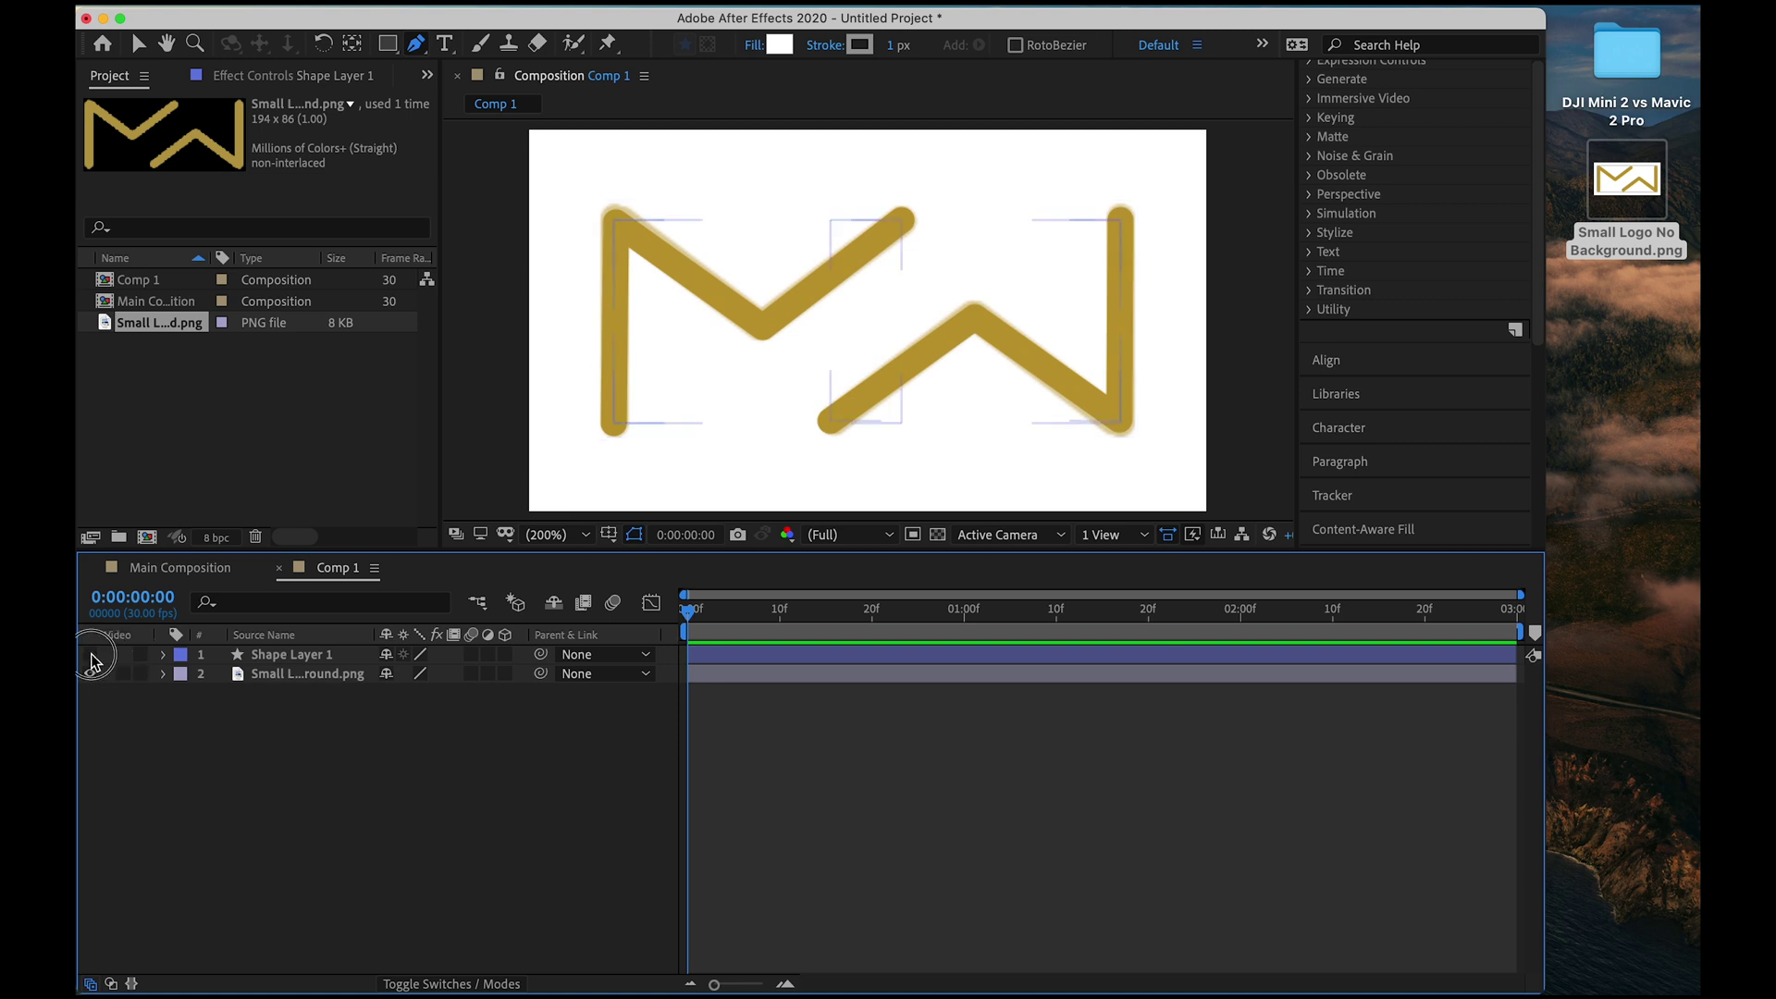
click(91, 656)
click(91, 656)
click(90, 656)
click(308, 678)
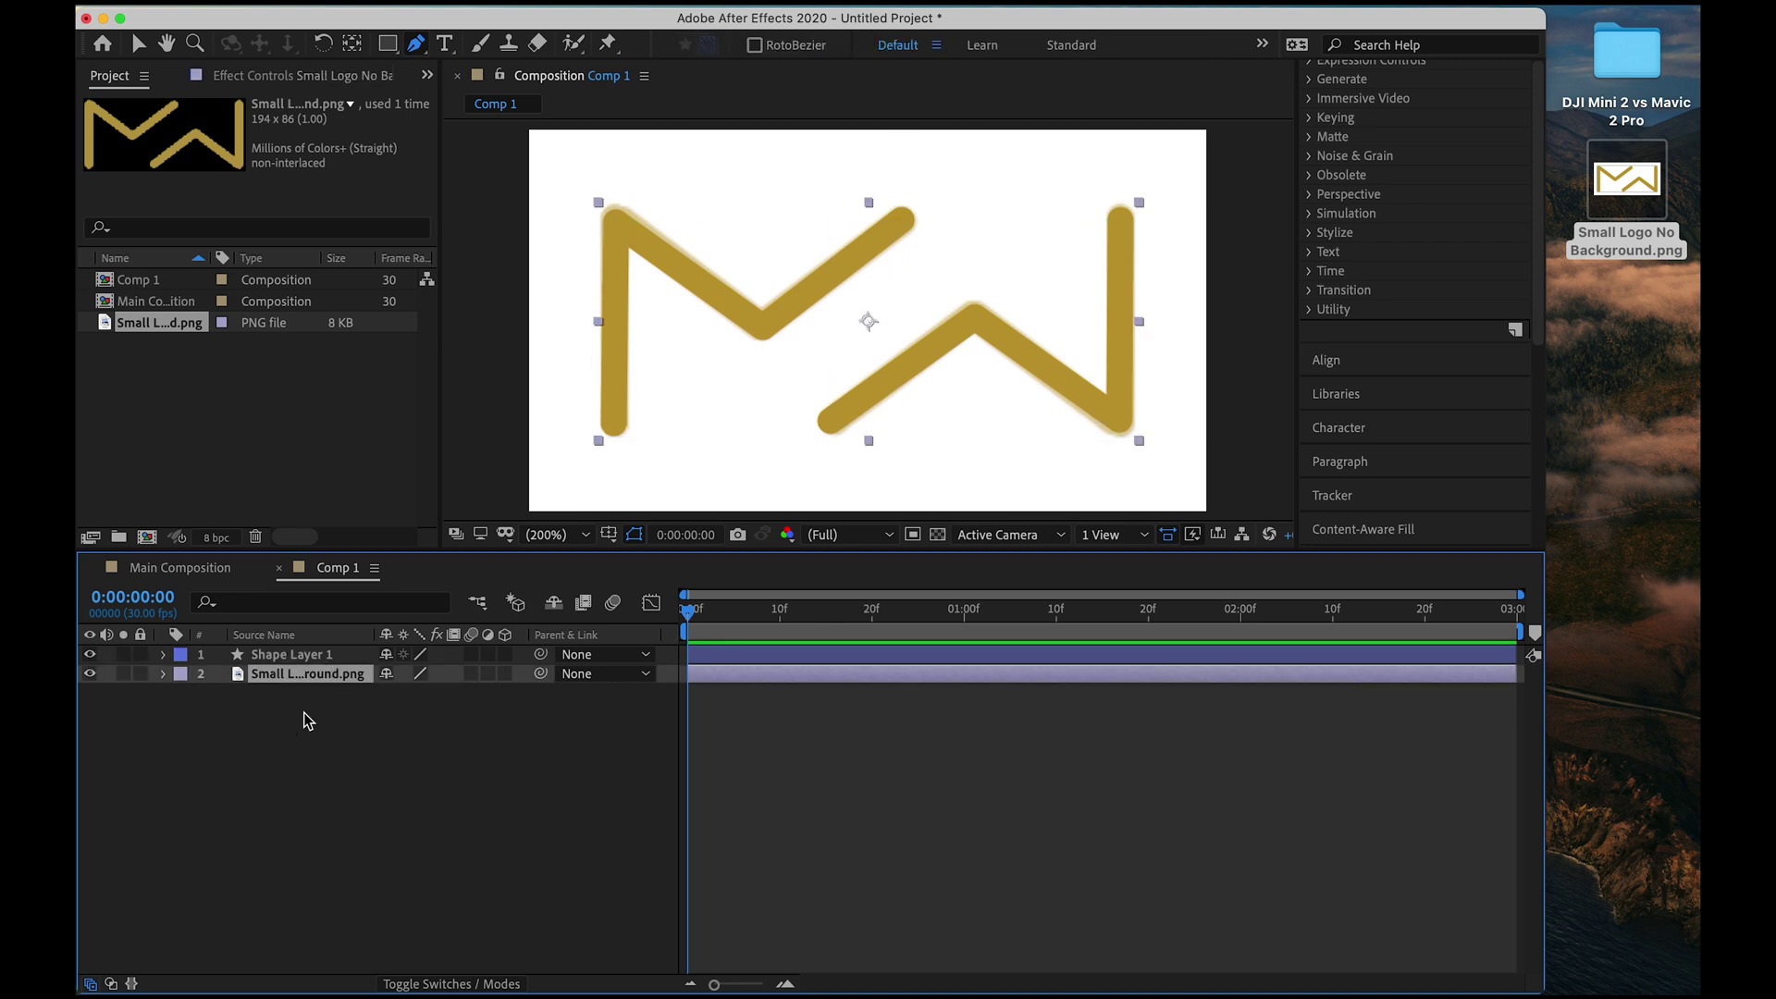
key(Delete)
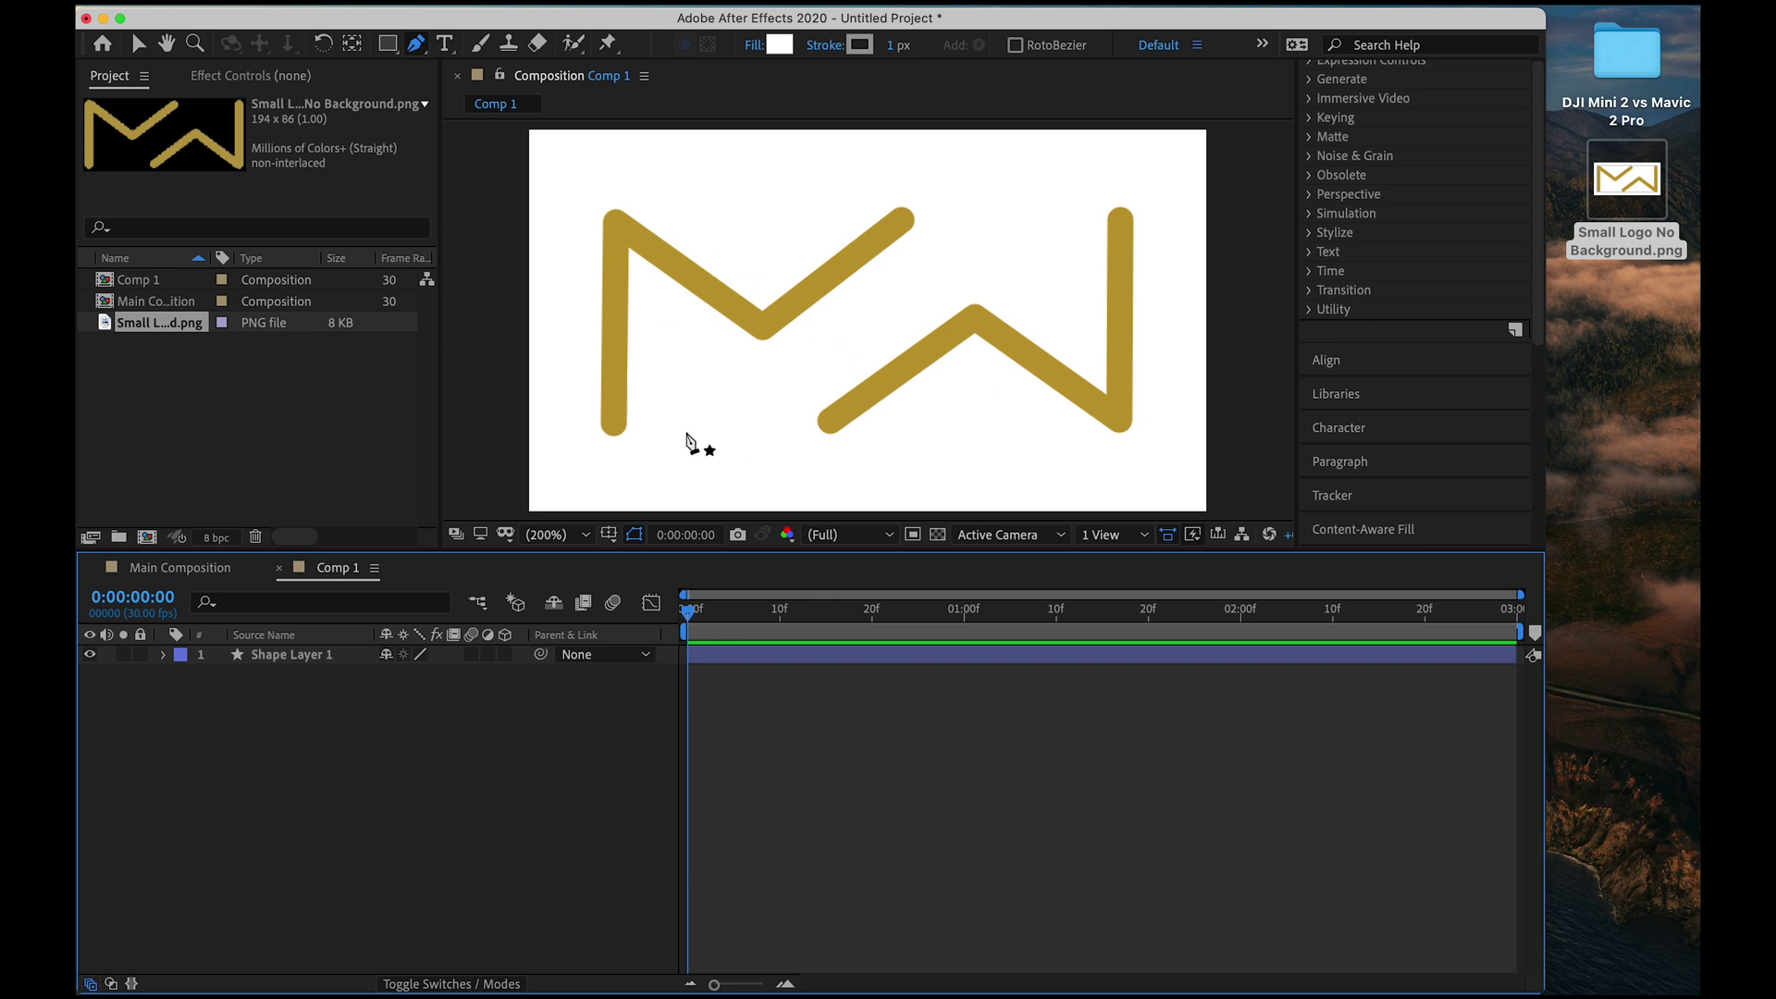
Add a Trim Paths operator to Shape 1, the M-shaped path in Shape Layer 1.
click(165, 656)
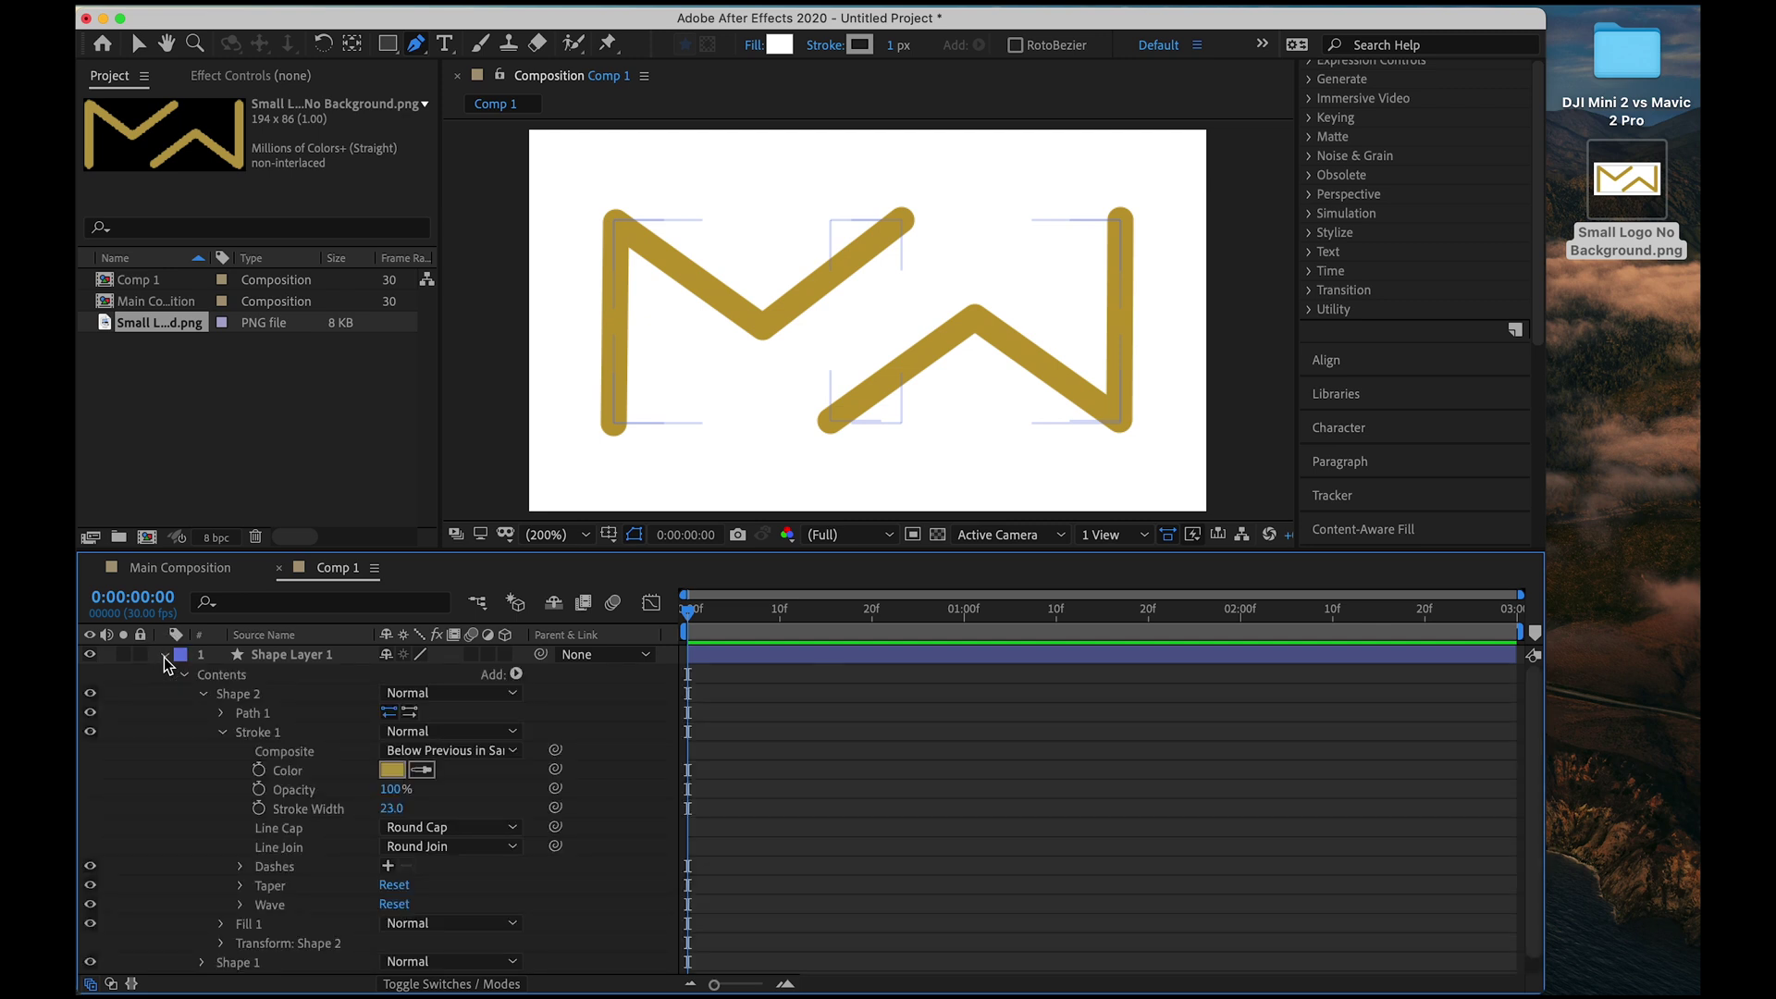
click(205, 701)
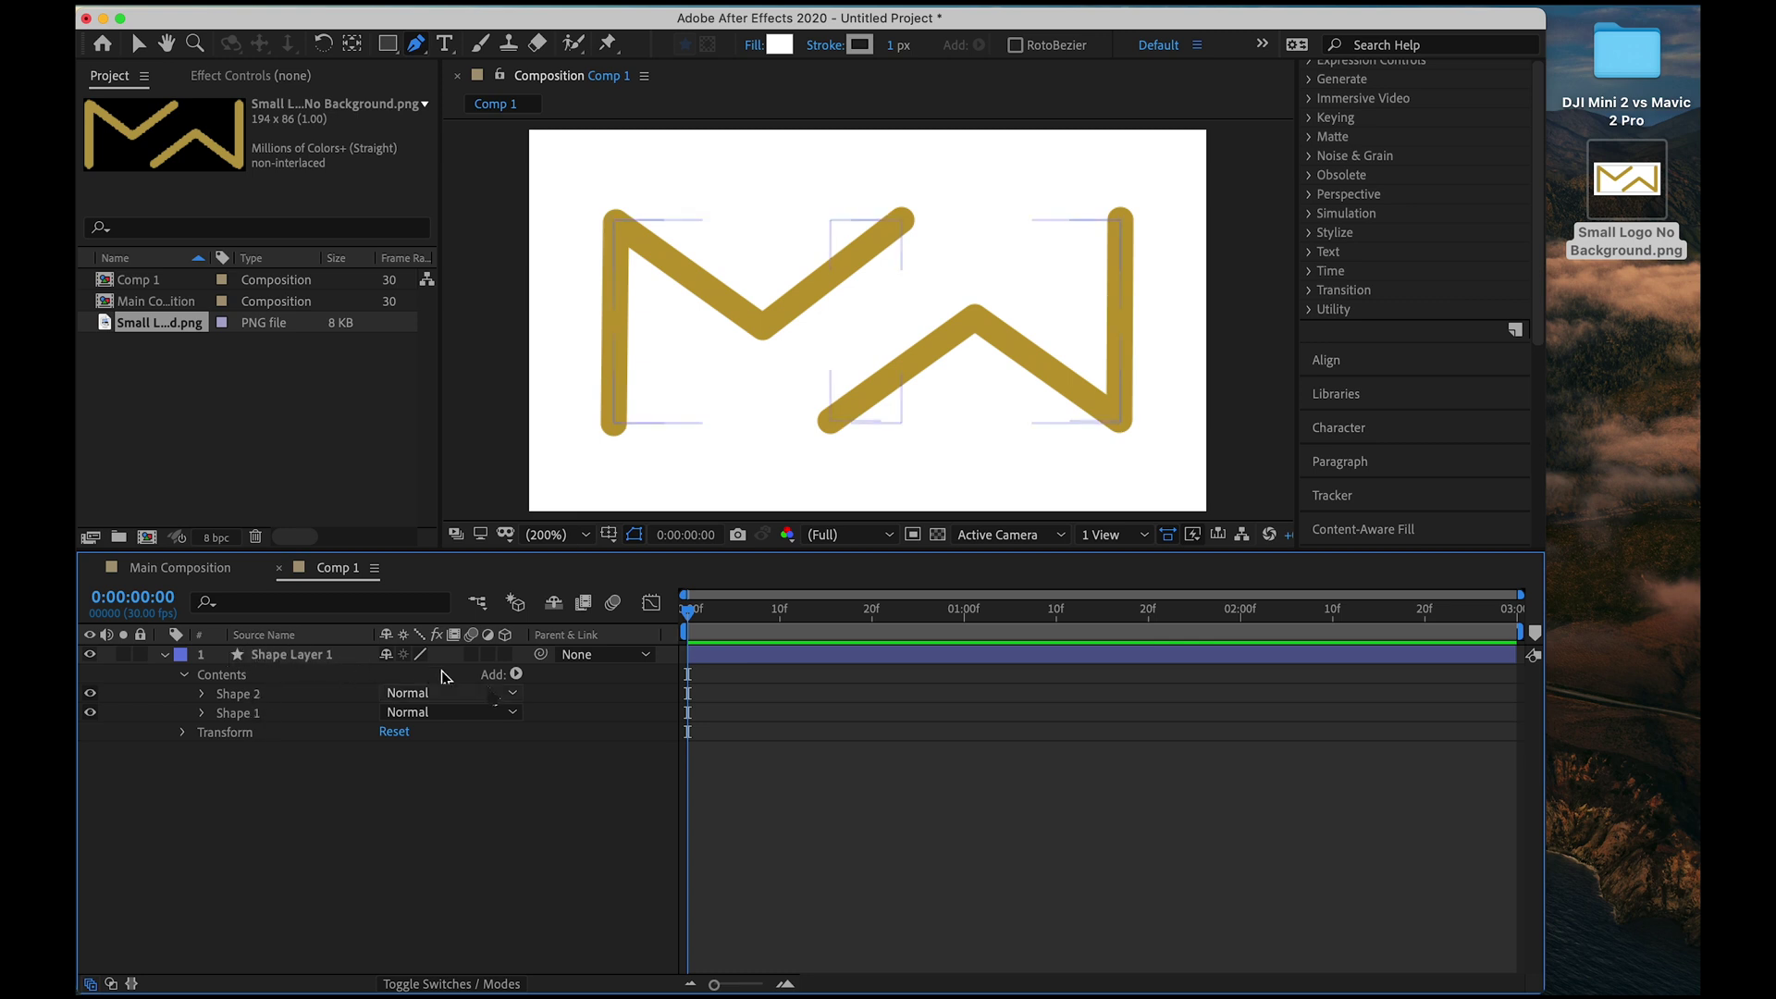
click(232, 696)
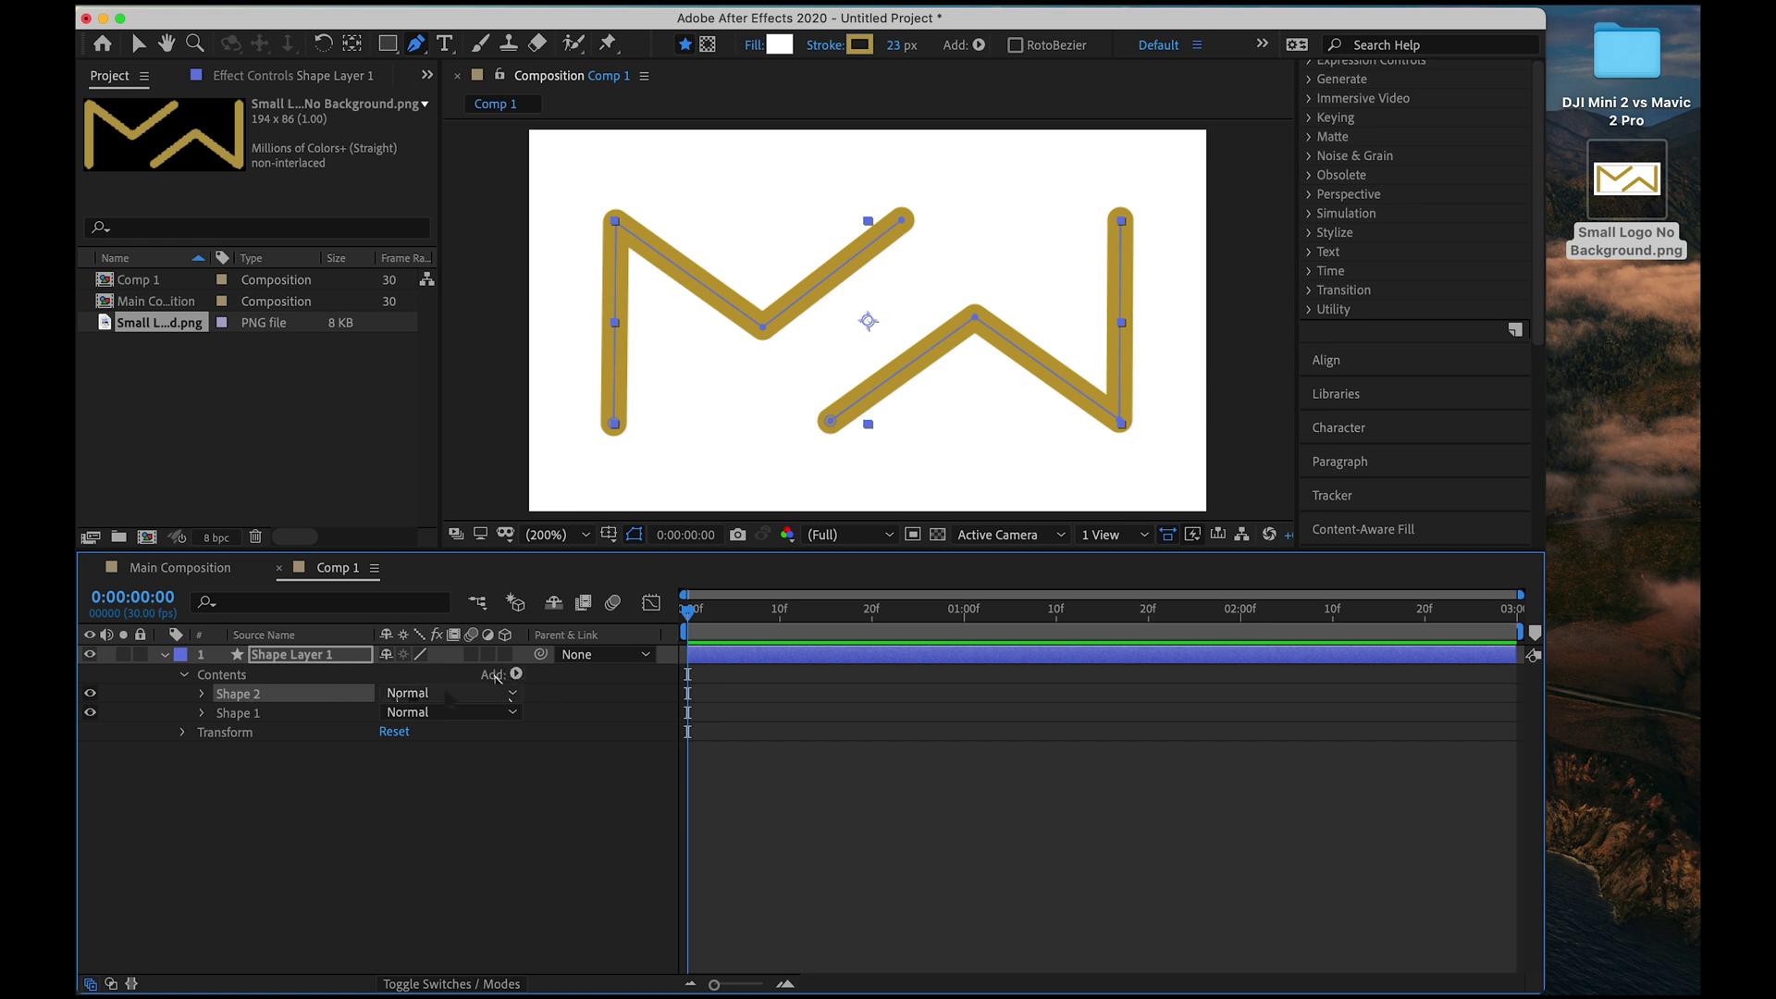
click(238, 713)
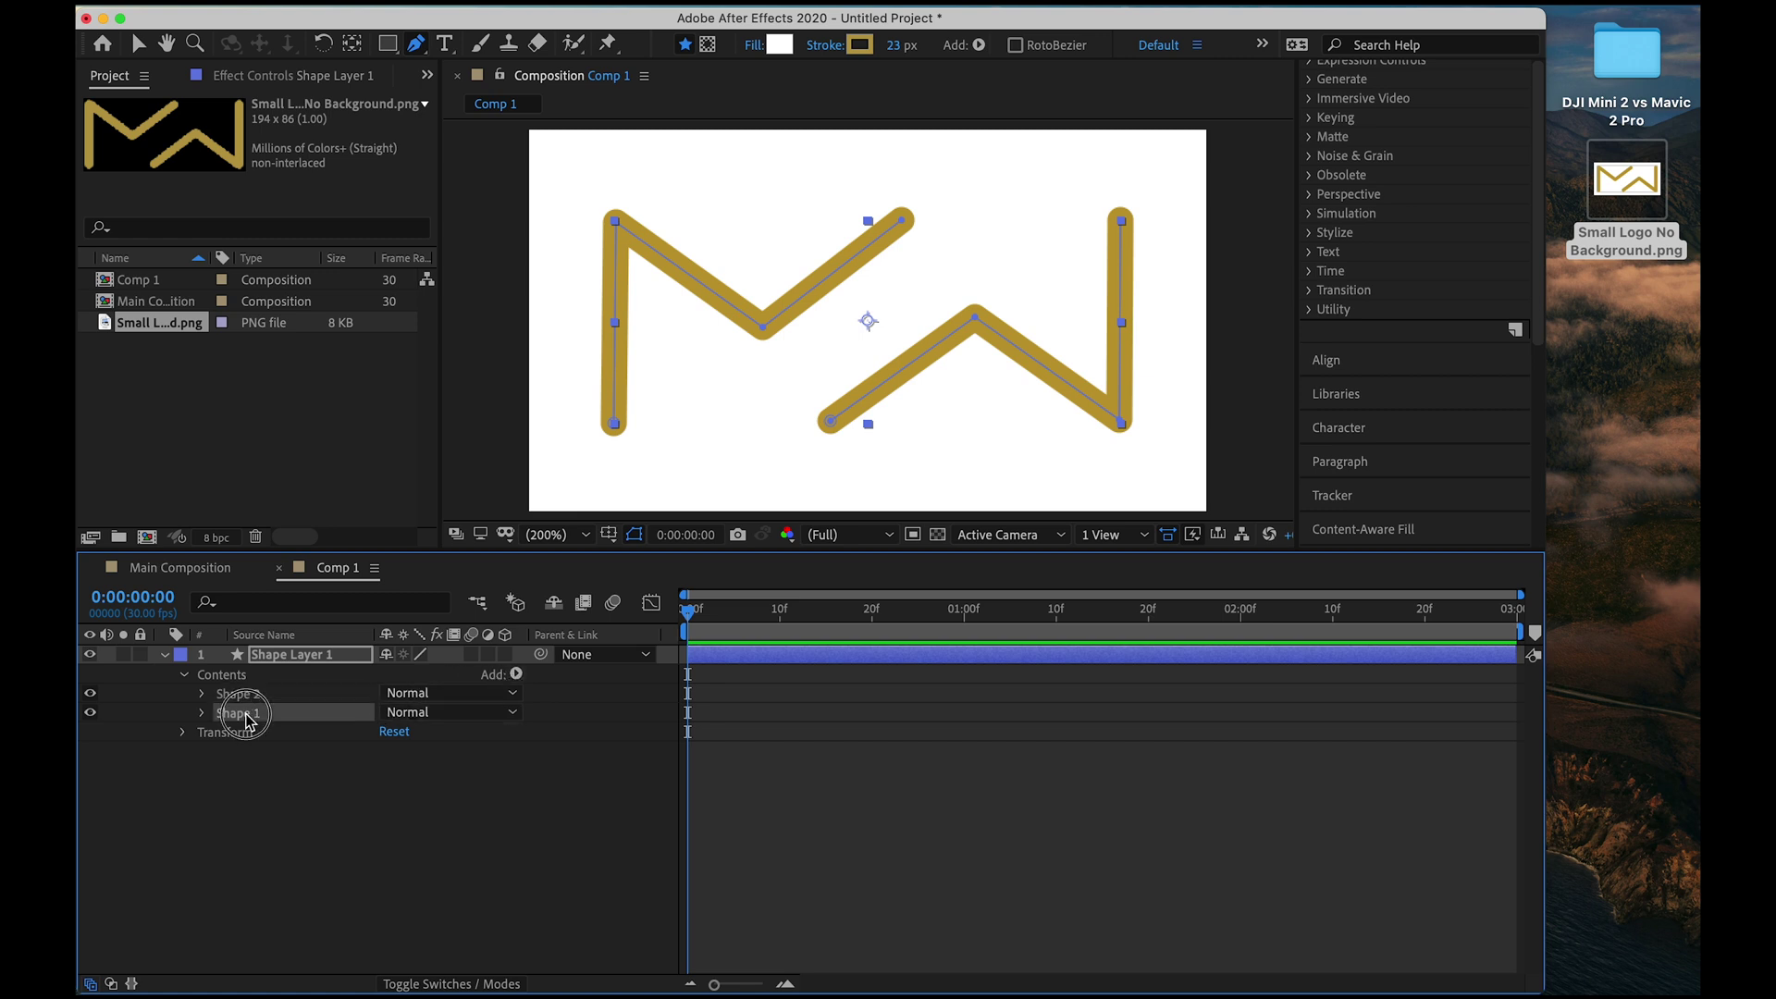
click(514, 678)
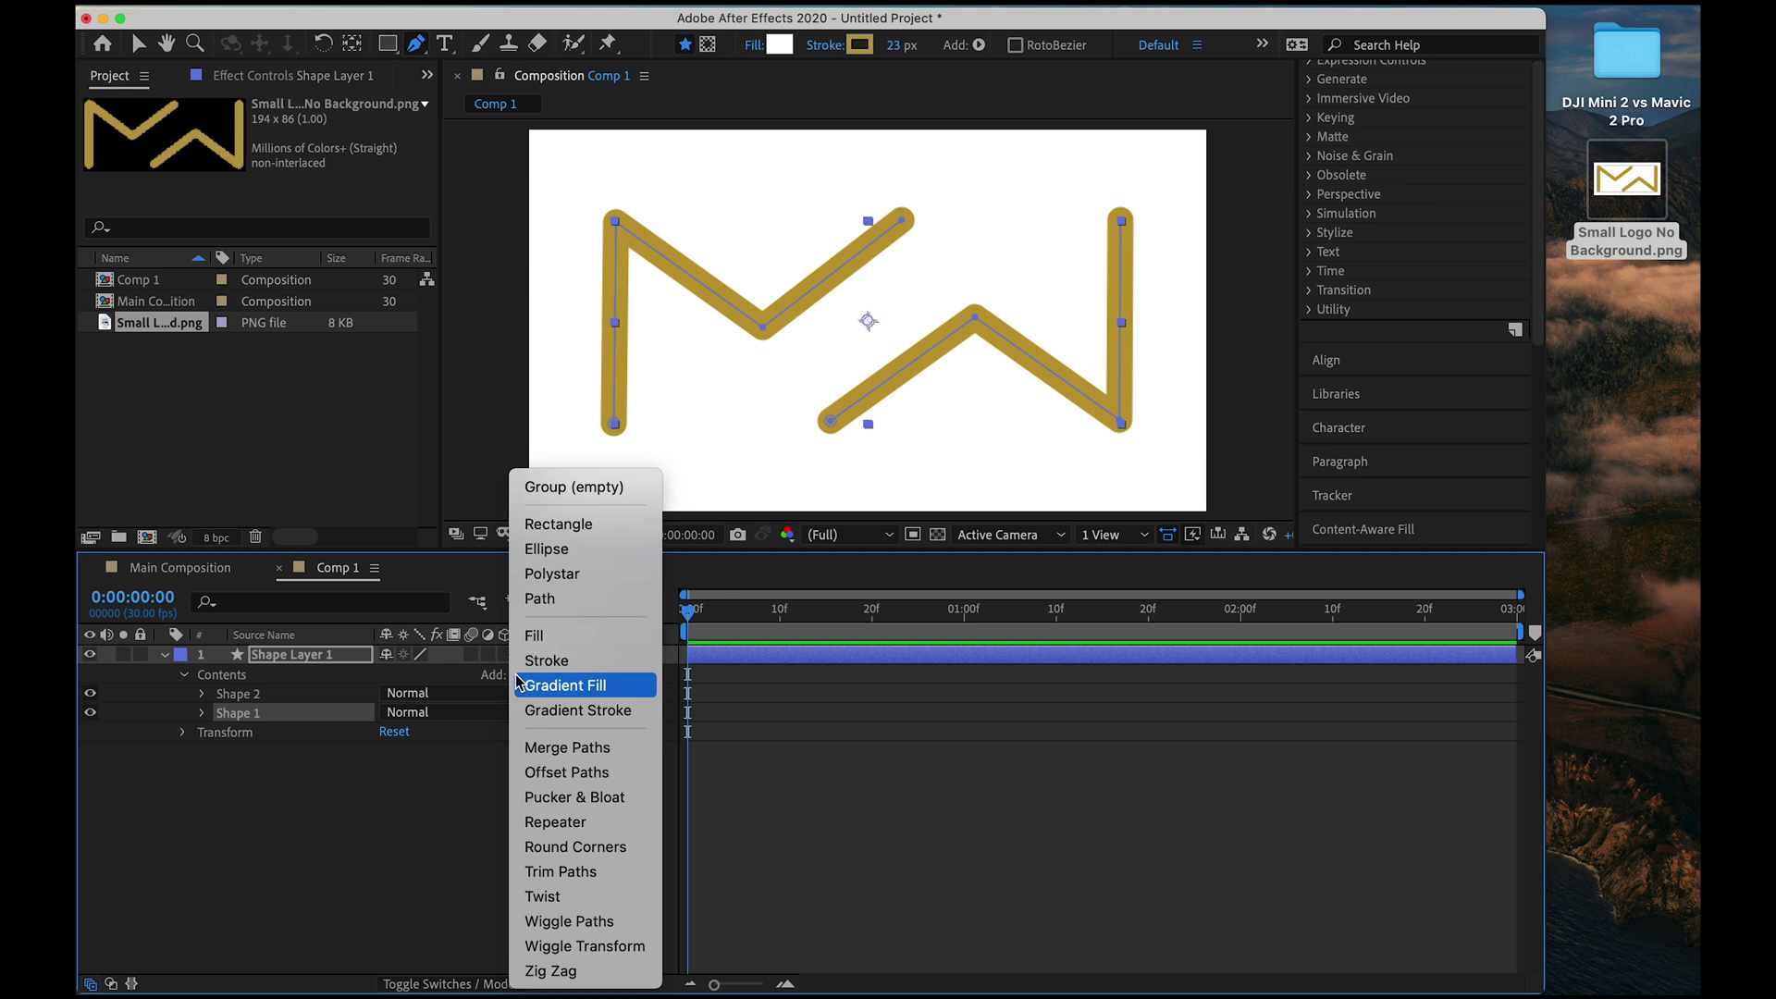
click(570, 883)
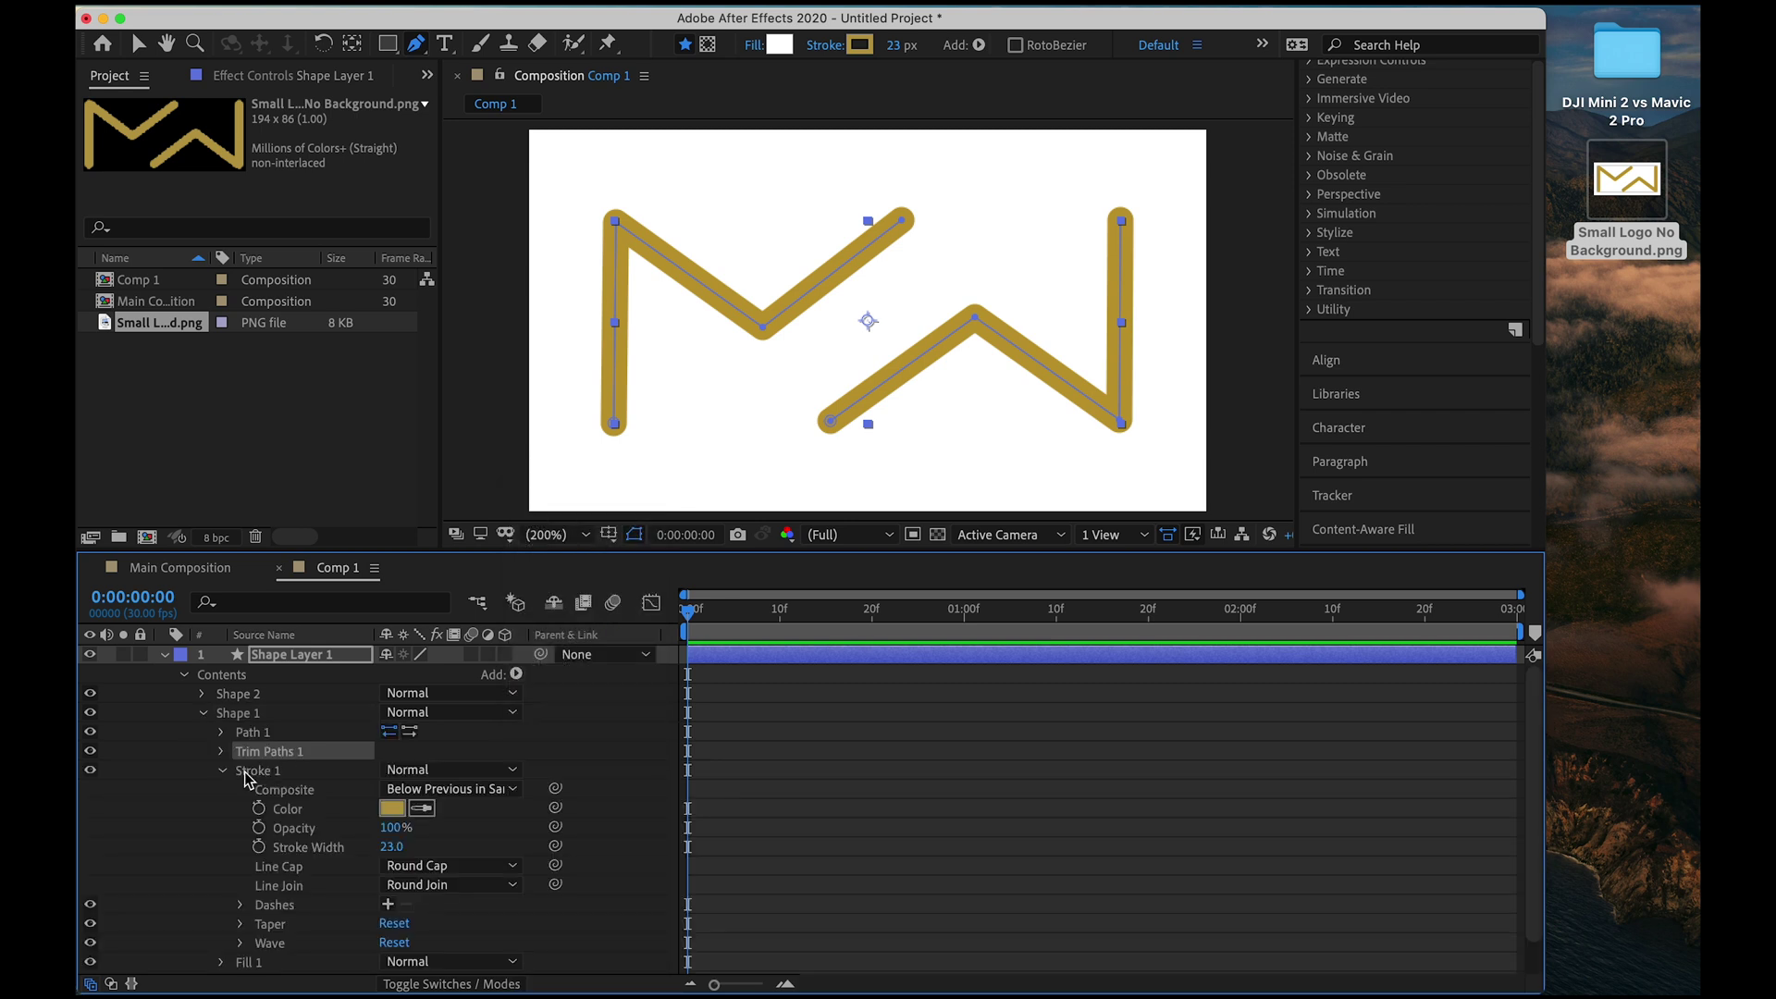
Set both Start and End of Shape 1's Trim Paths to 0%.
click(222, 772)
click(220, 751)
mouse_move(387, 771)
mouse_down()
mouse_move(493, 773)
mouse_move(315, 782)
mouse_move(293, 800)
mouse_up()
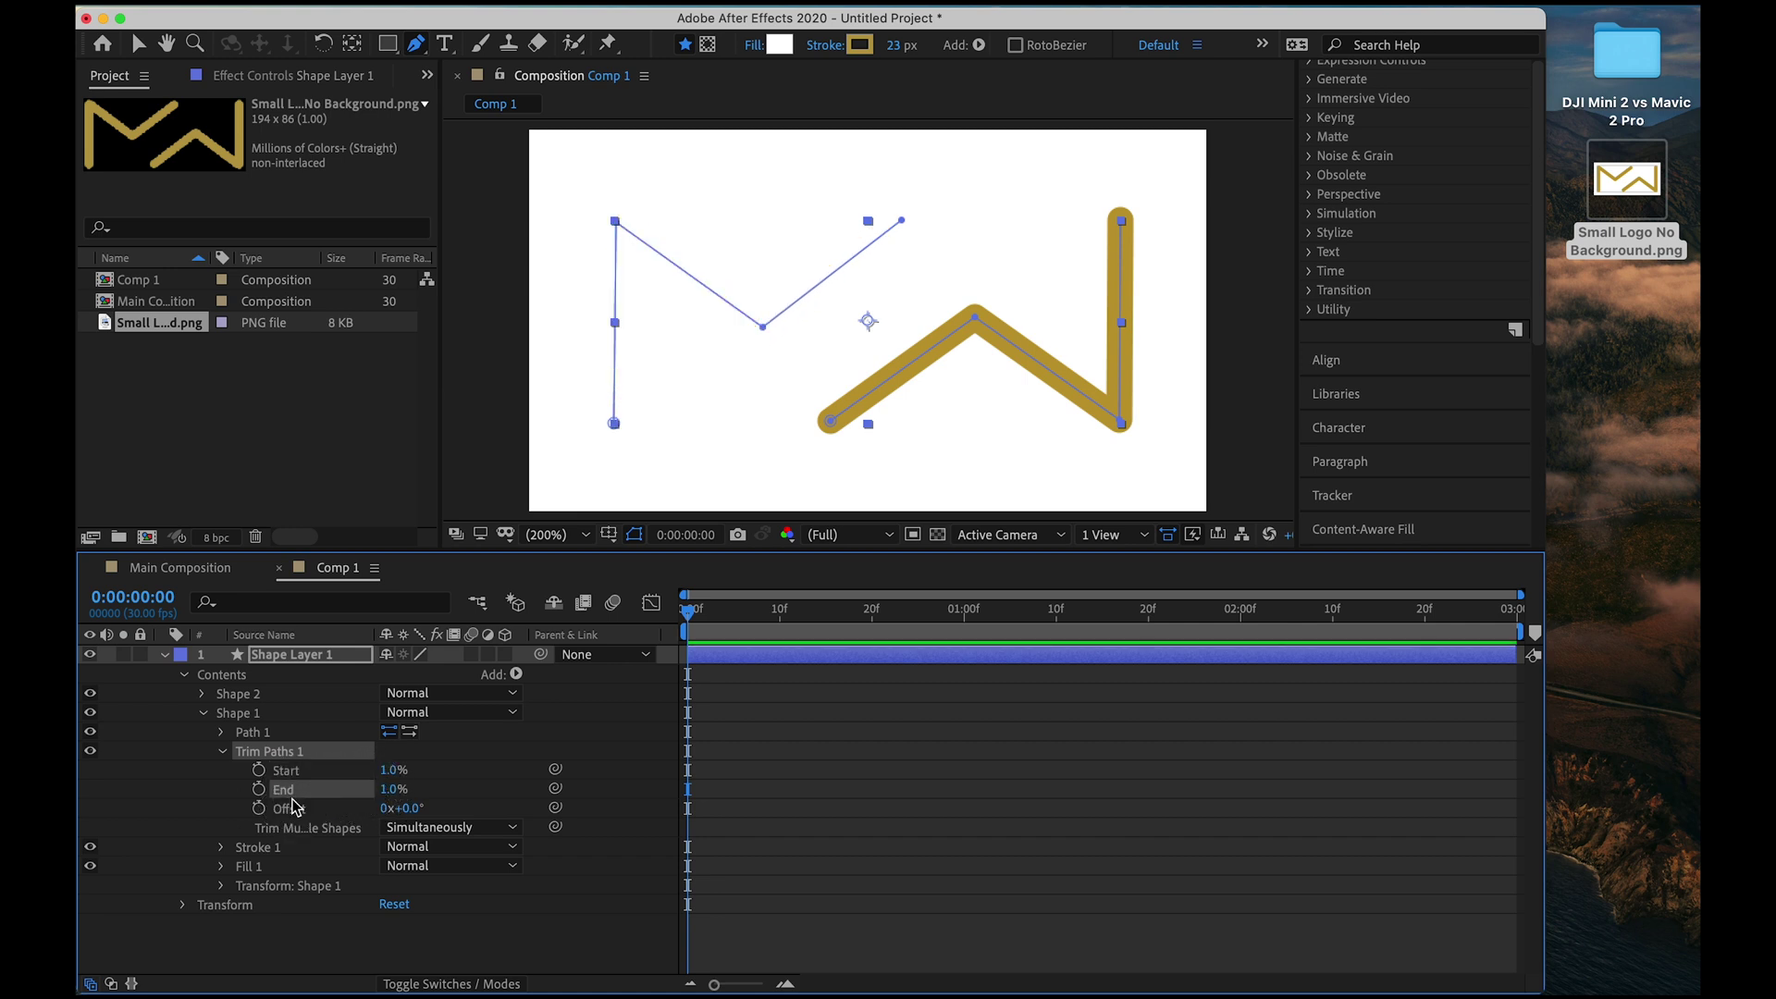
click(393, 772)
text(0)
click(392, 790)
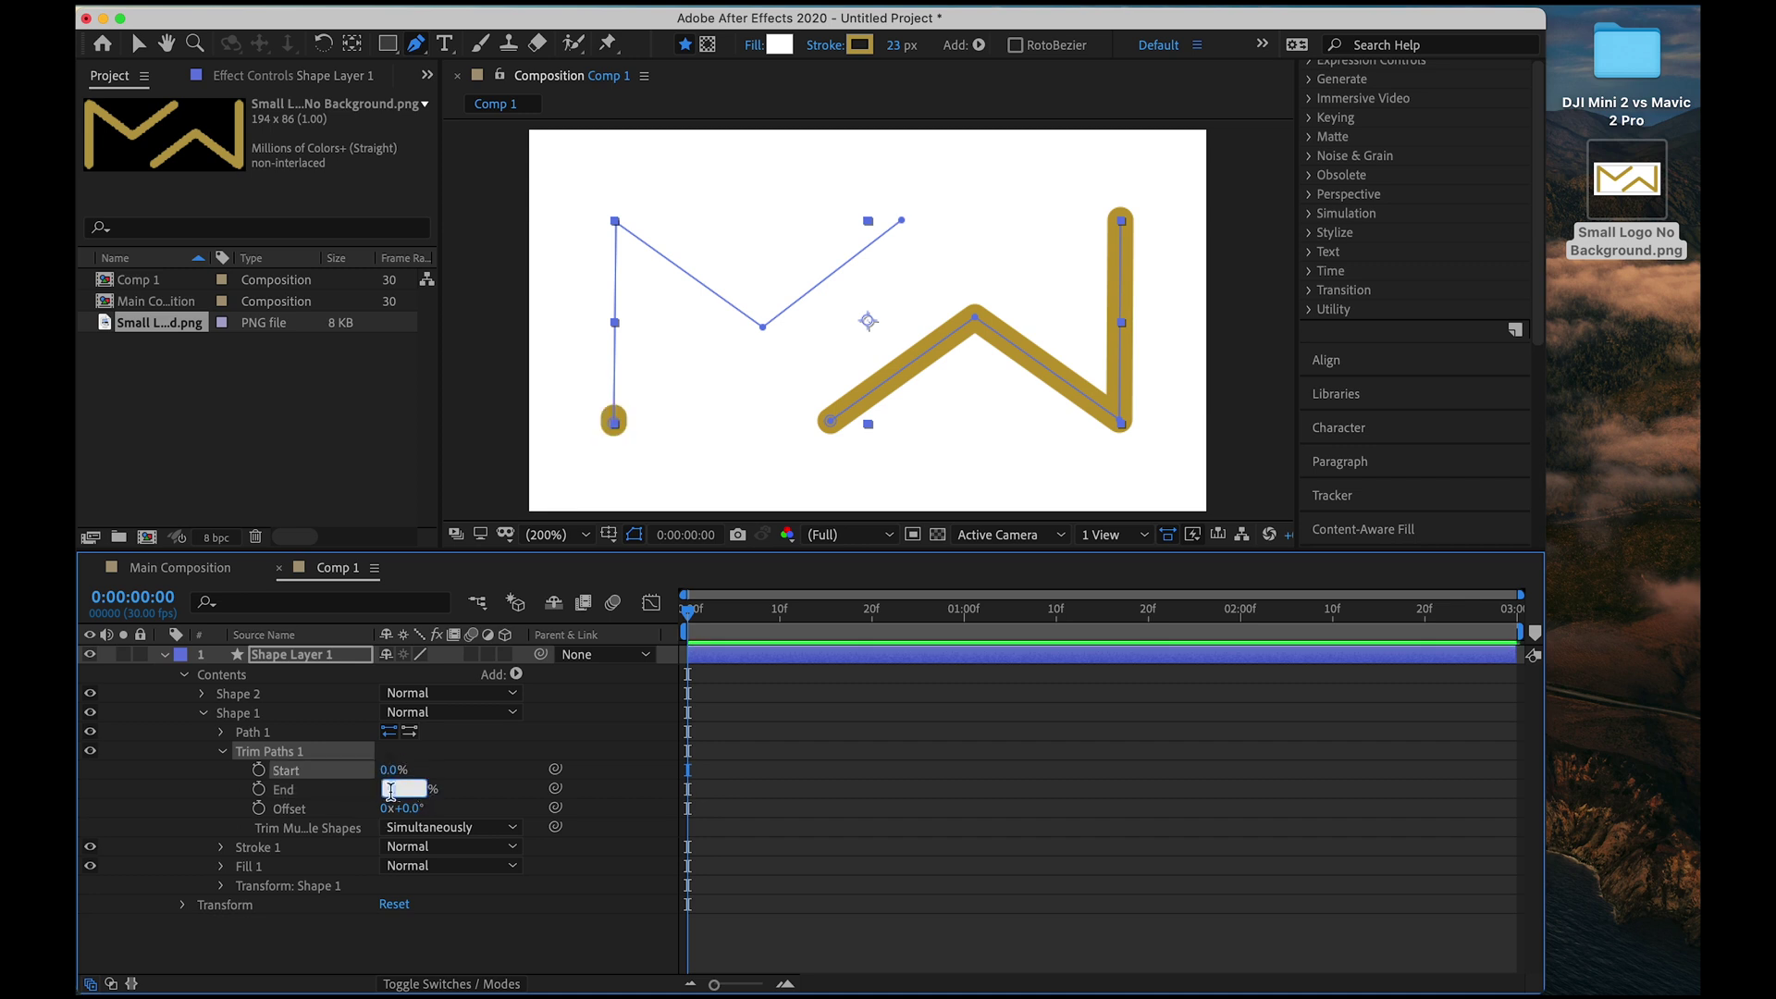
text(0)
key(Return)
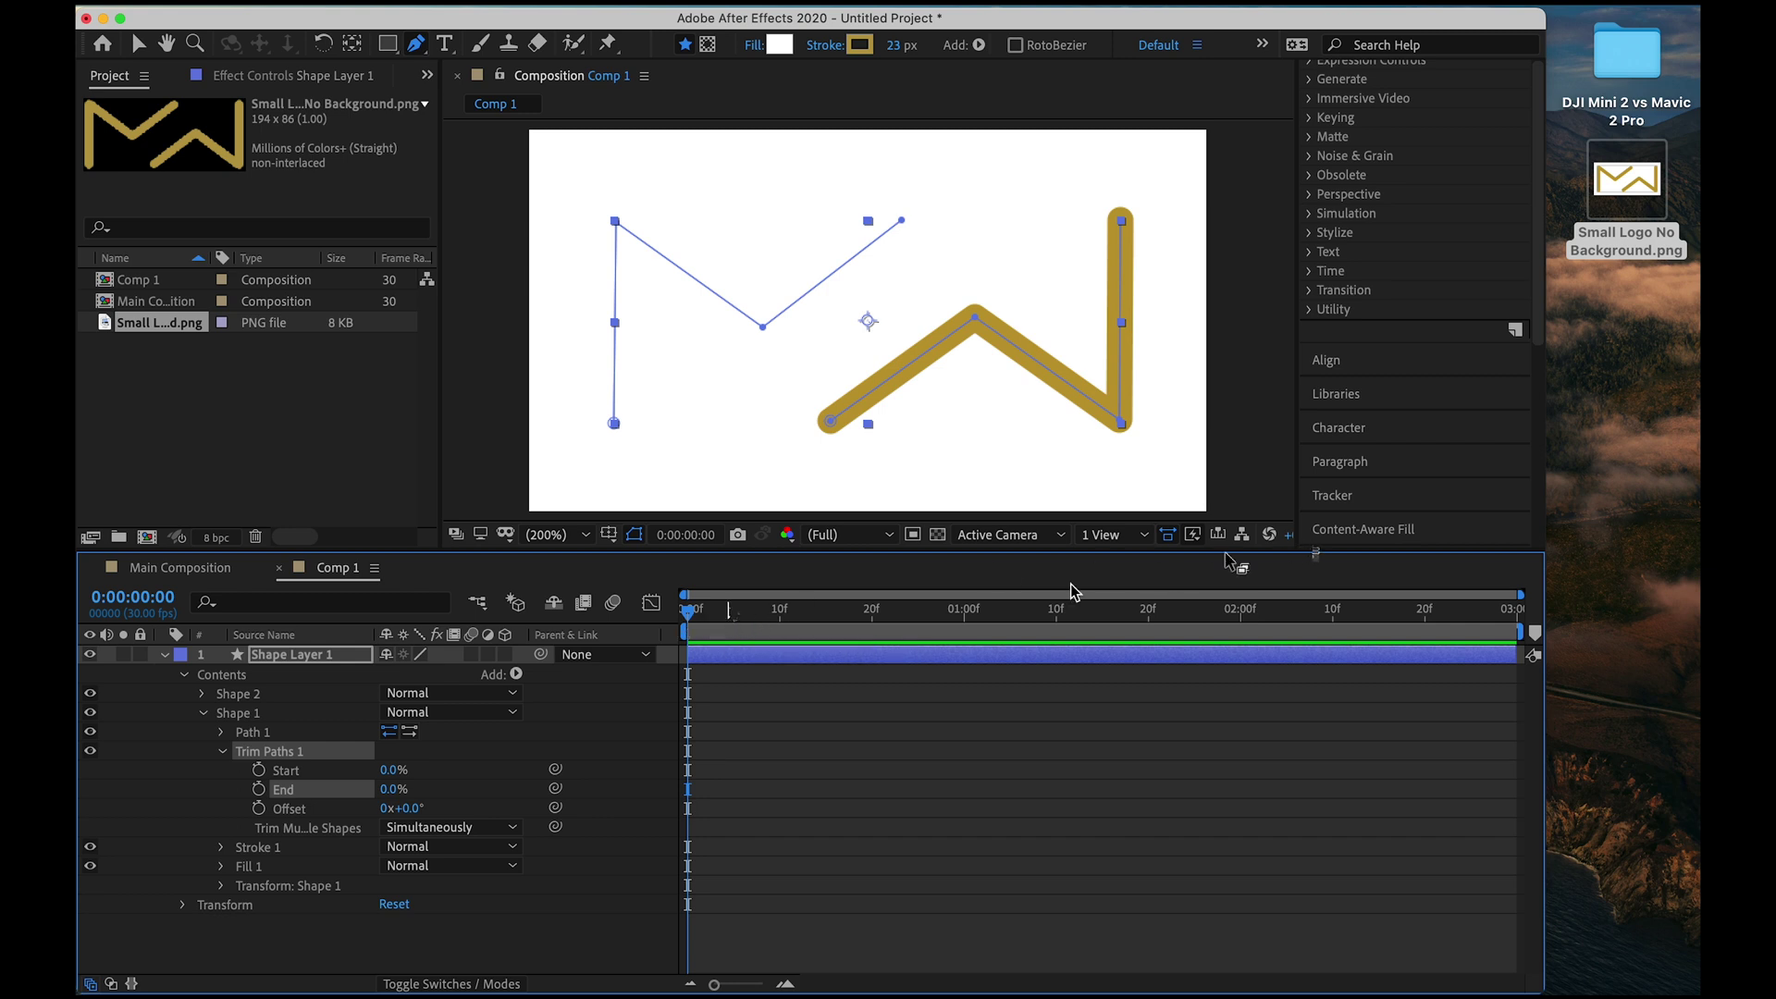
Keyframe the End of Shape 1's Trim Paths at 0% at 0:00:00:15 and 100% at 0:00:01:10.
drag(712, 619, 831, 623)
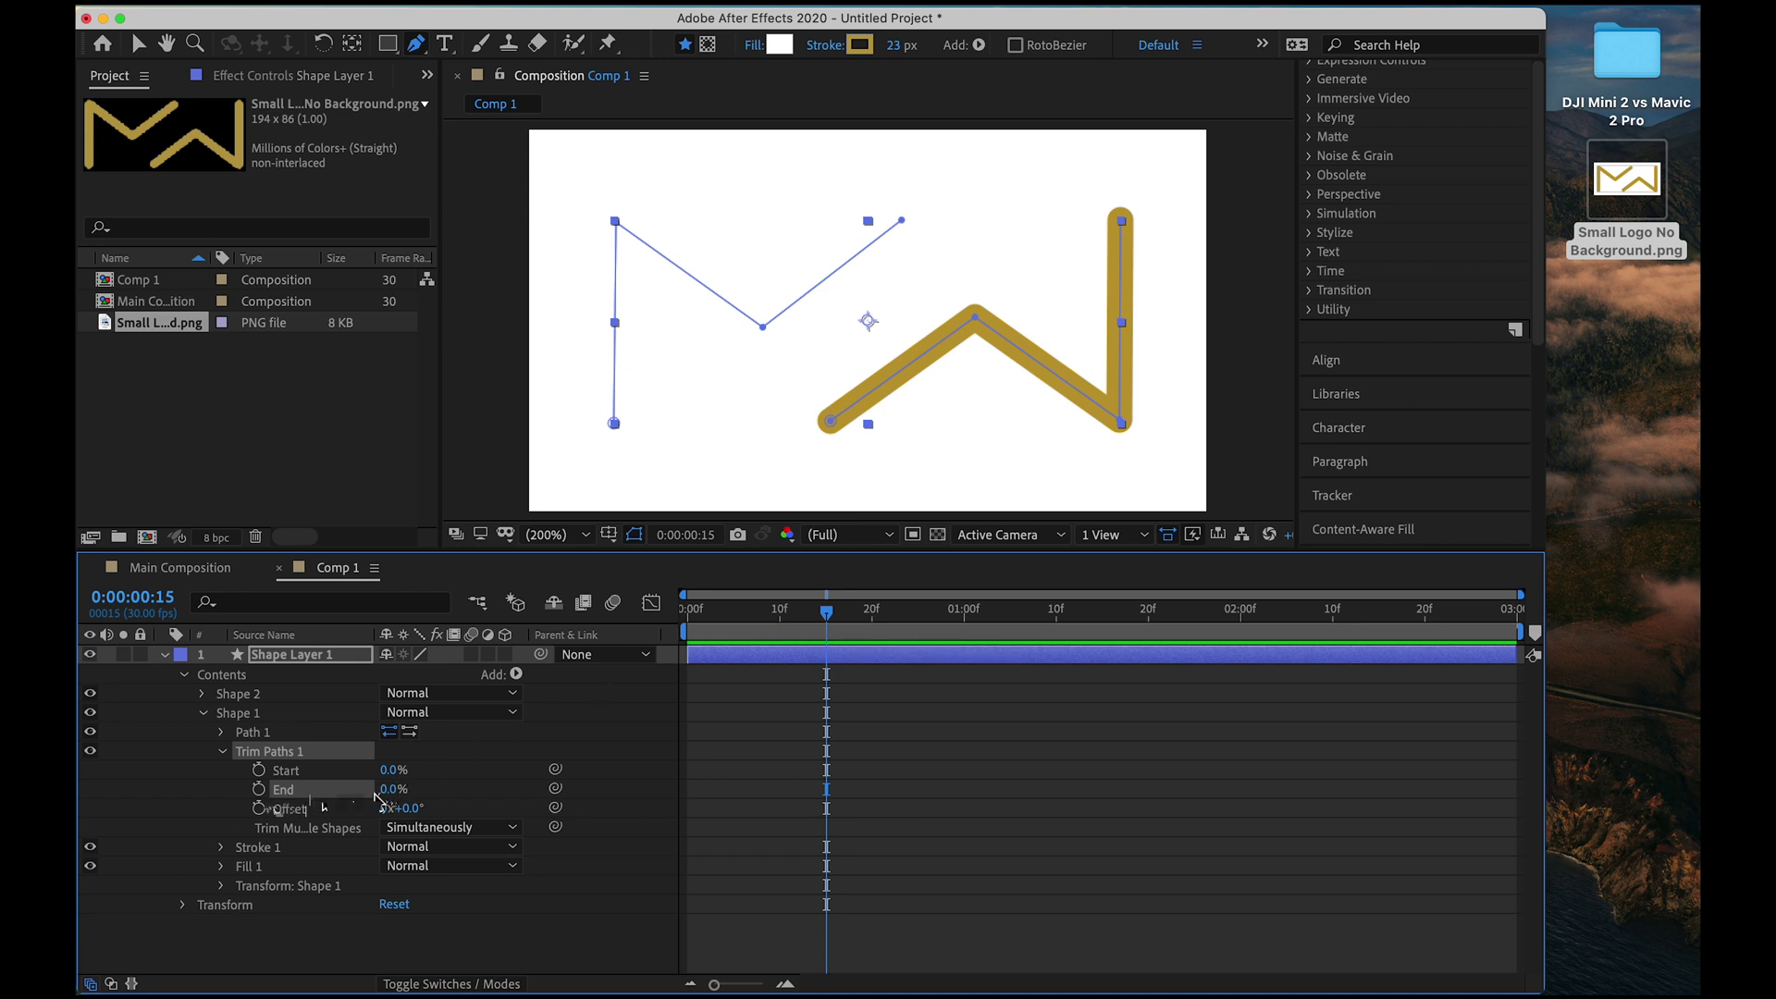
click(259, 791)
drag(826, 610, 1058, 626)
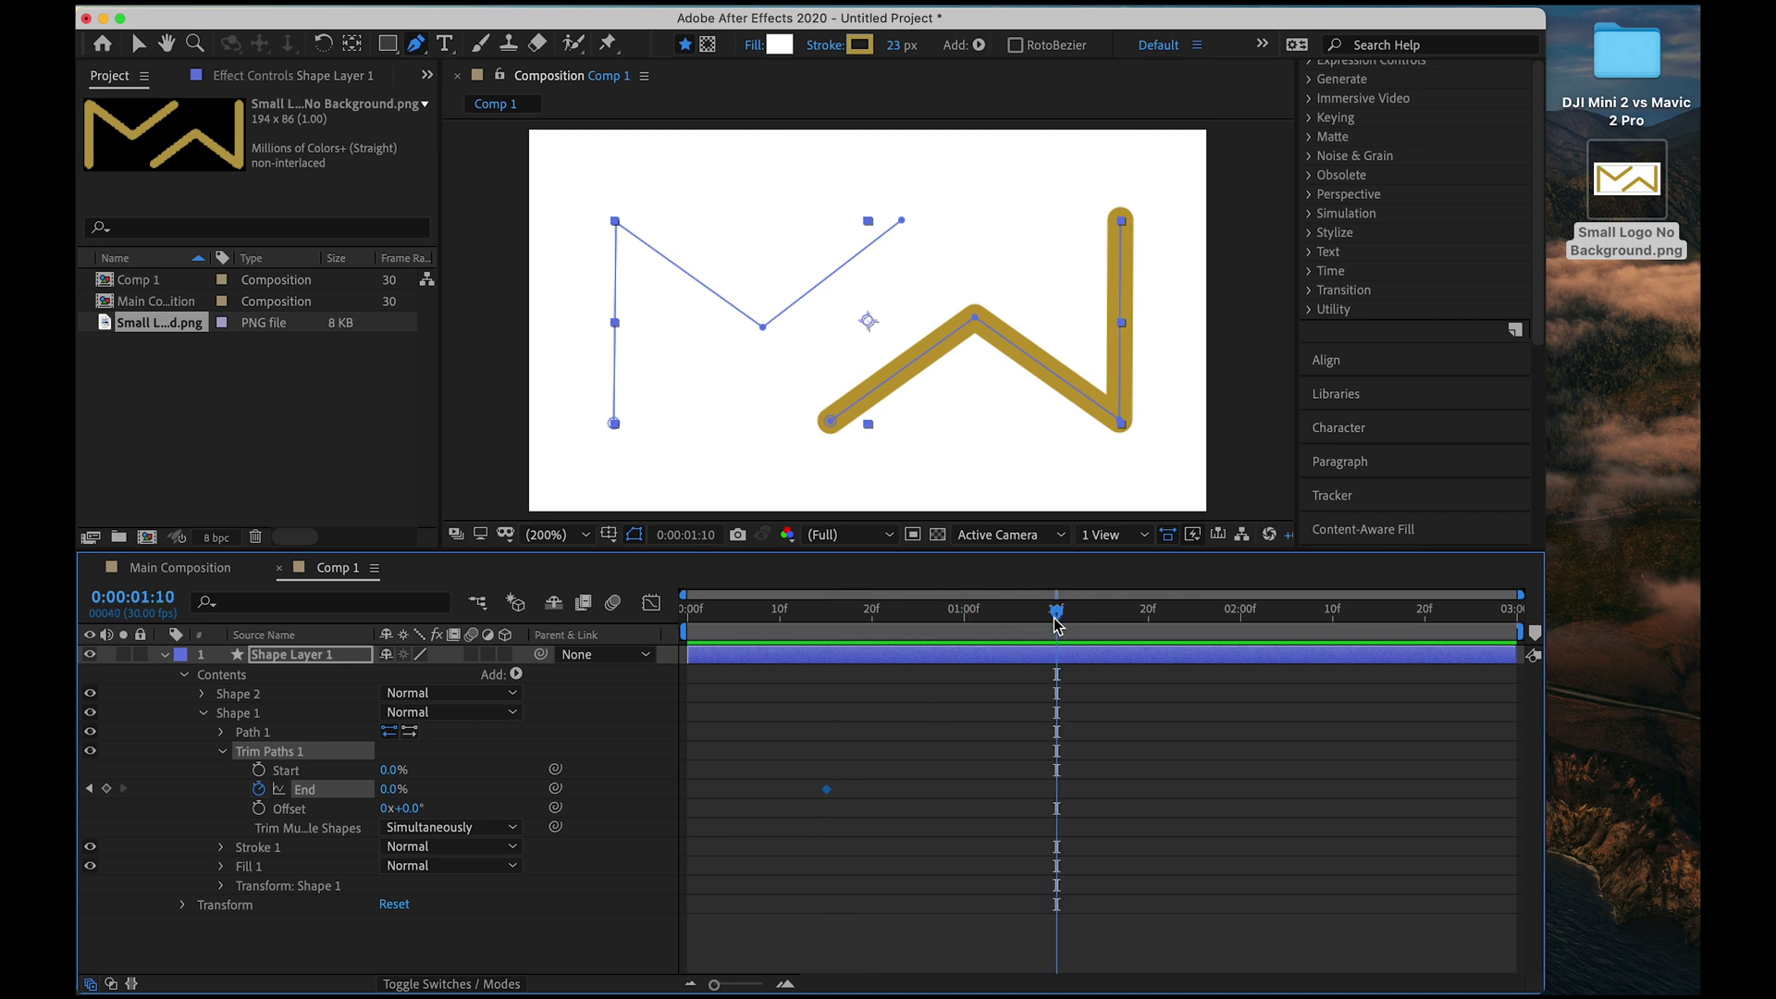
click(392, 792)
text(100)
key(Return)
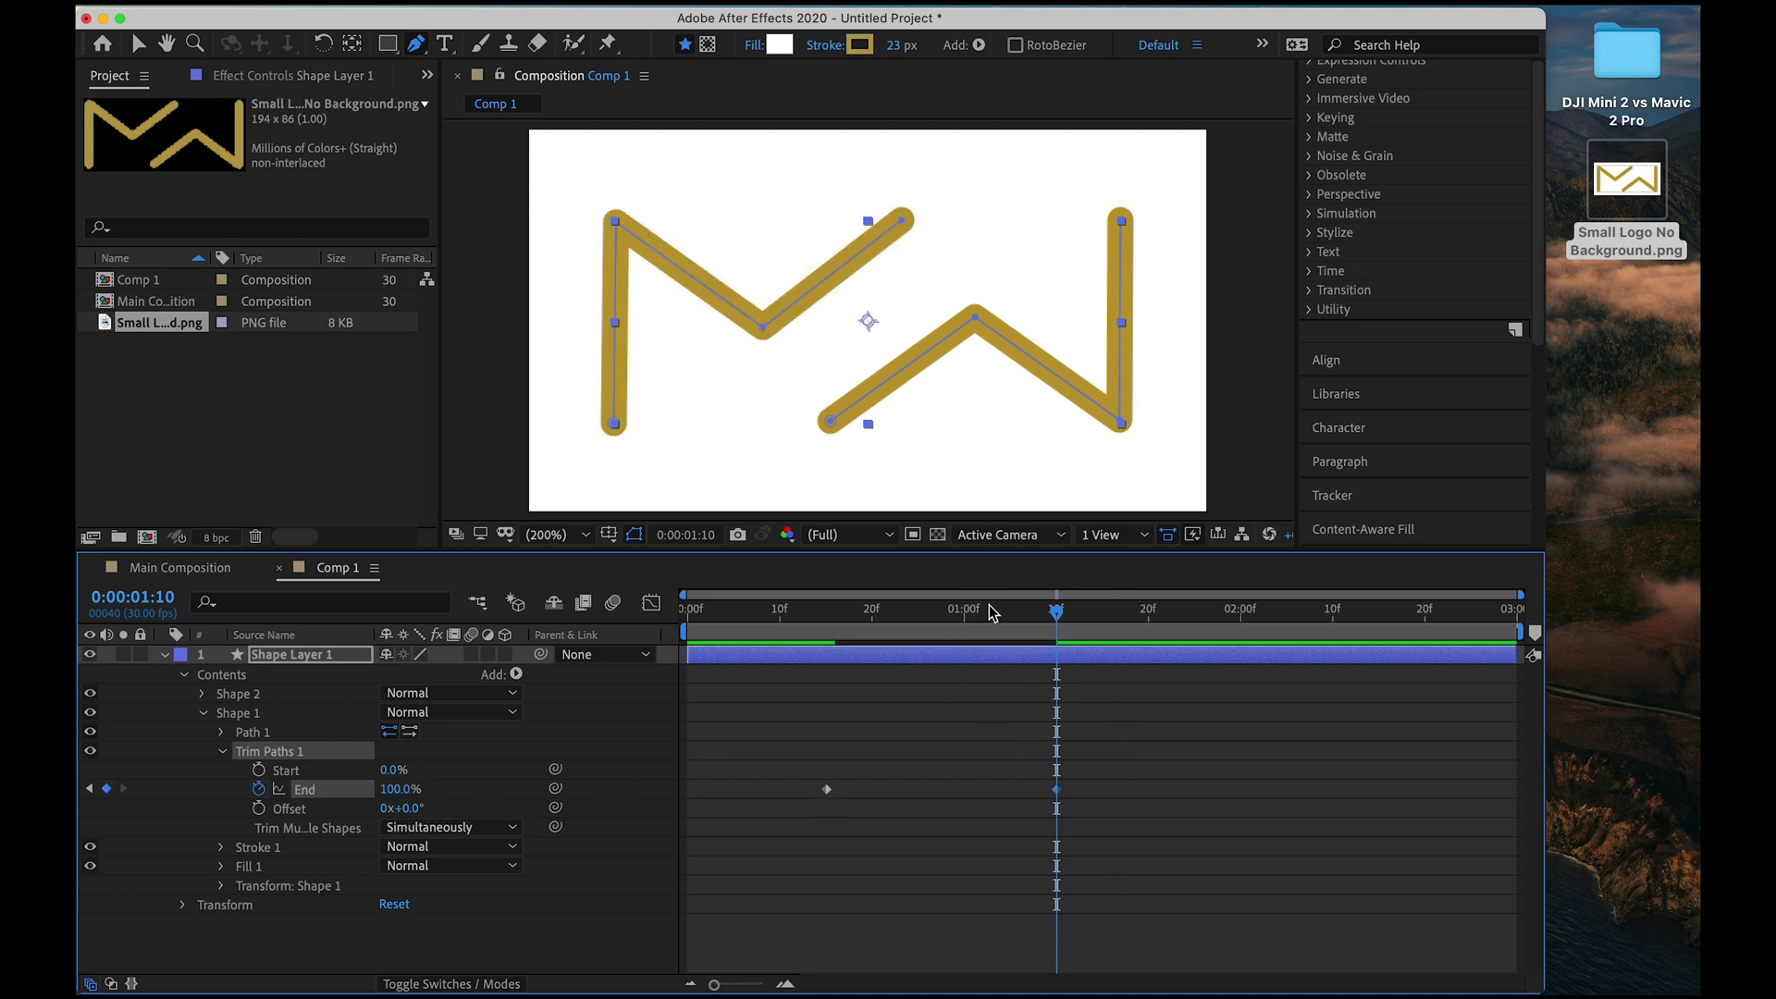
Preview Shape 1's draw-on animation from just before the first End keyframe.
mouse_move(1062, 619)
mouse_down()
mouse_move(809, 615)
mouse_move(792, 637)
mouse_up()
key(space)
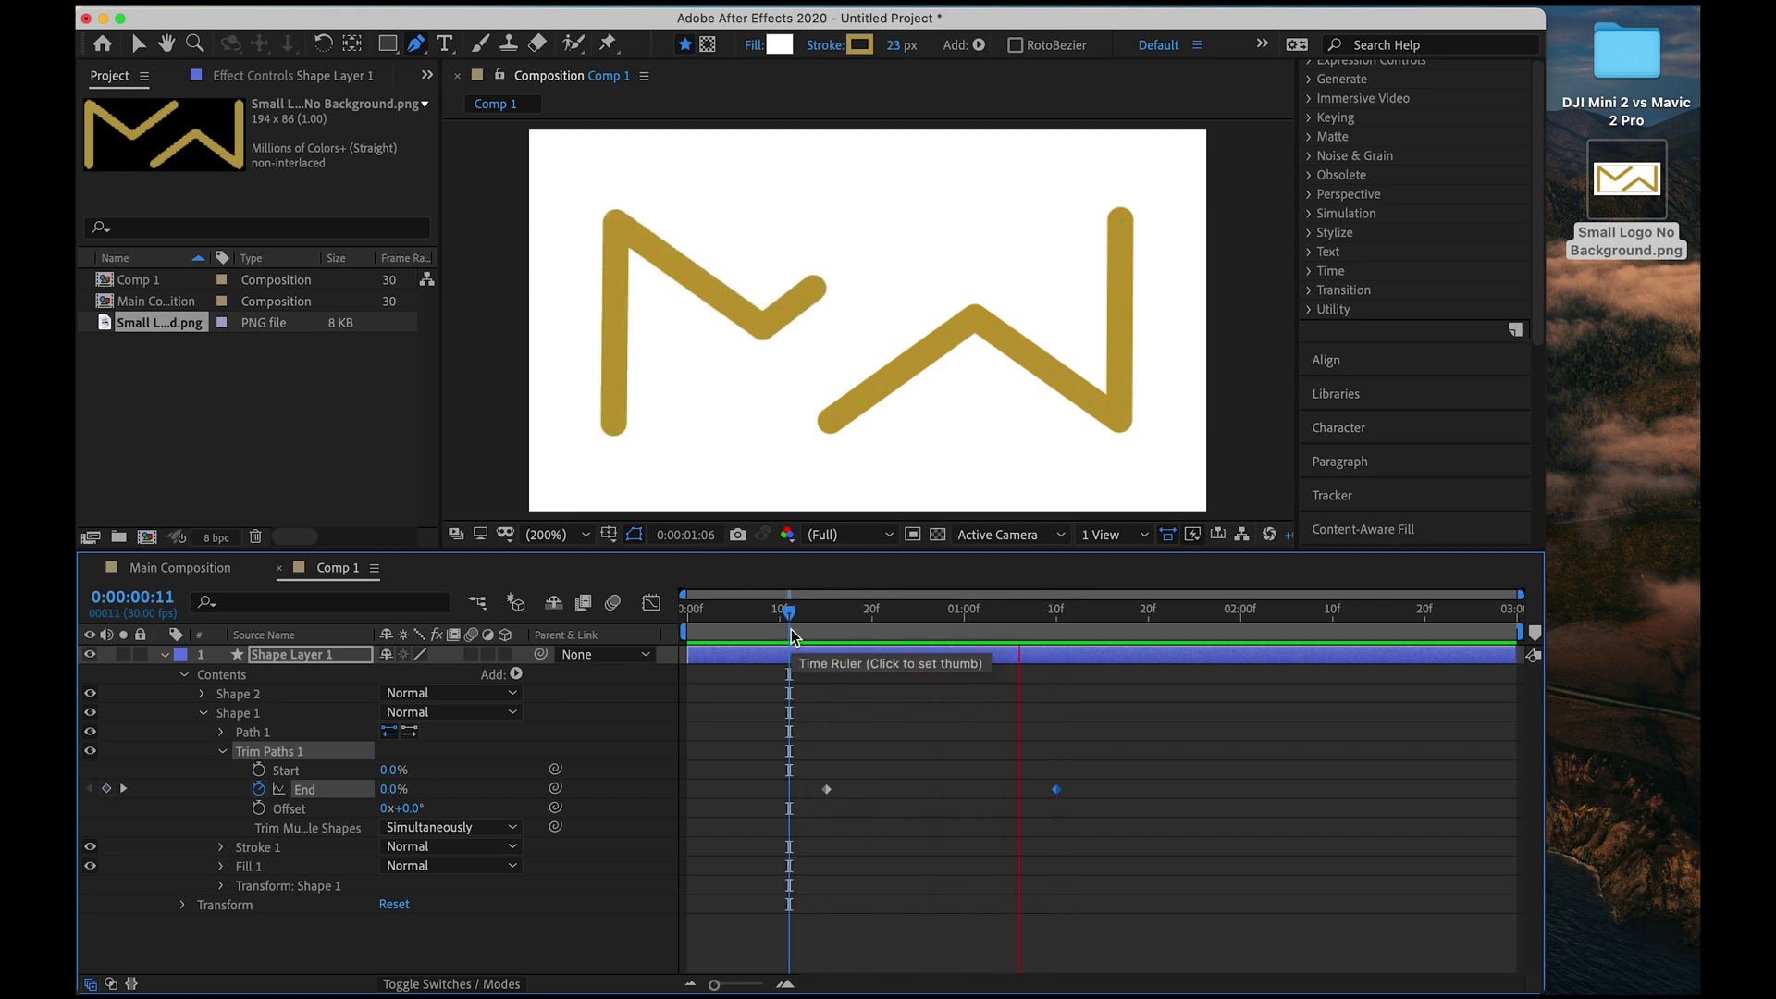
key(space)
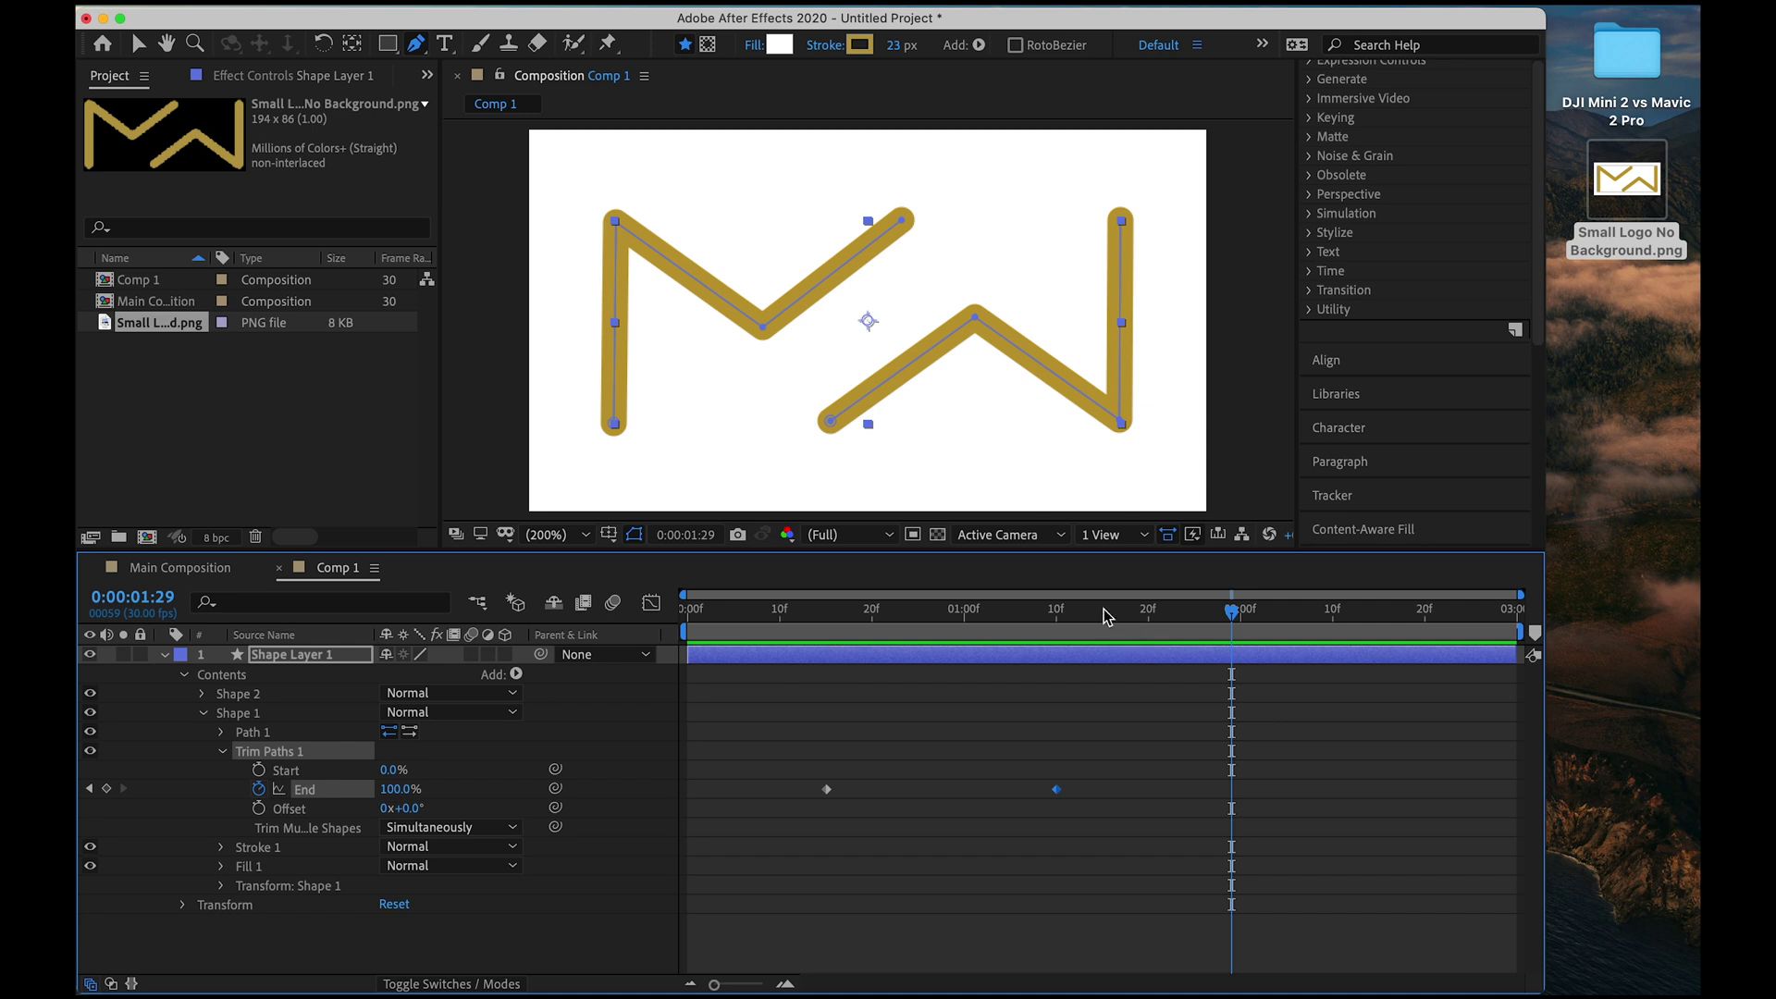
Add End keyframes to Shape 1's Trim Paths at 100% at 0:00:02:00 and 0% at 0:00:02:20.
drag(1070, 612, 1060, 648)
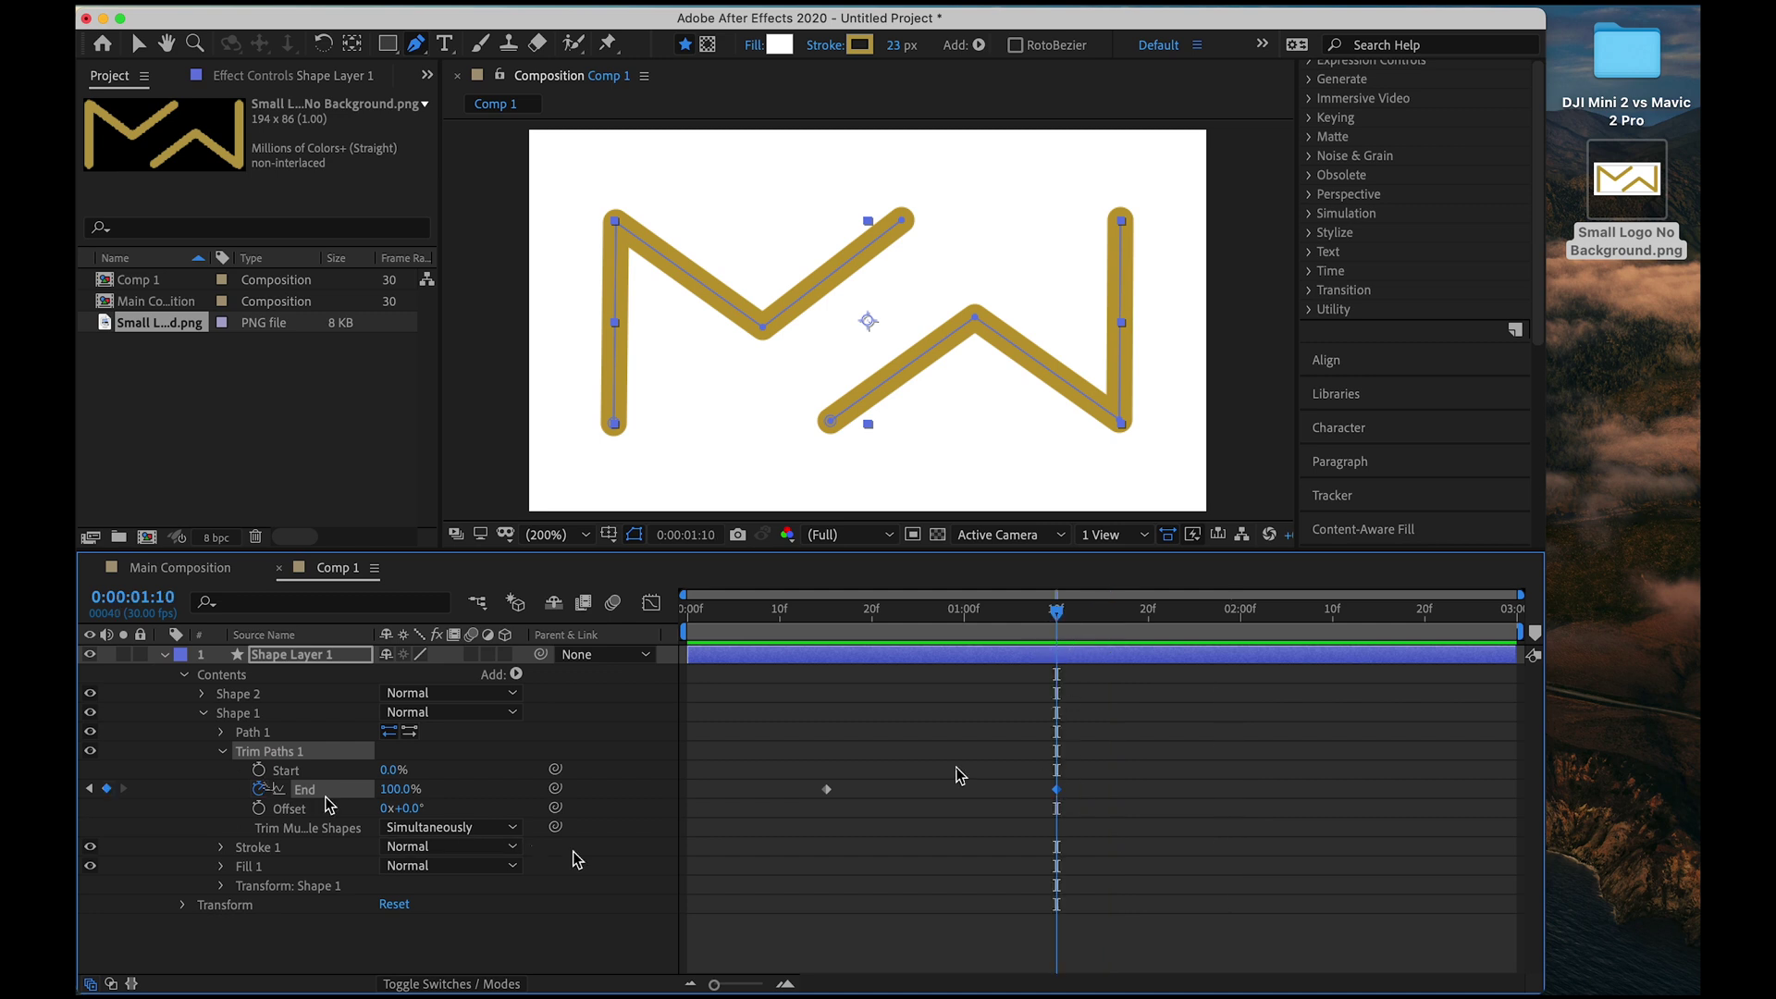
click(1095, 616)
drag(1095, 621, 1245, 629)
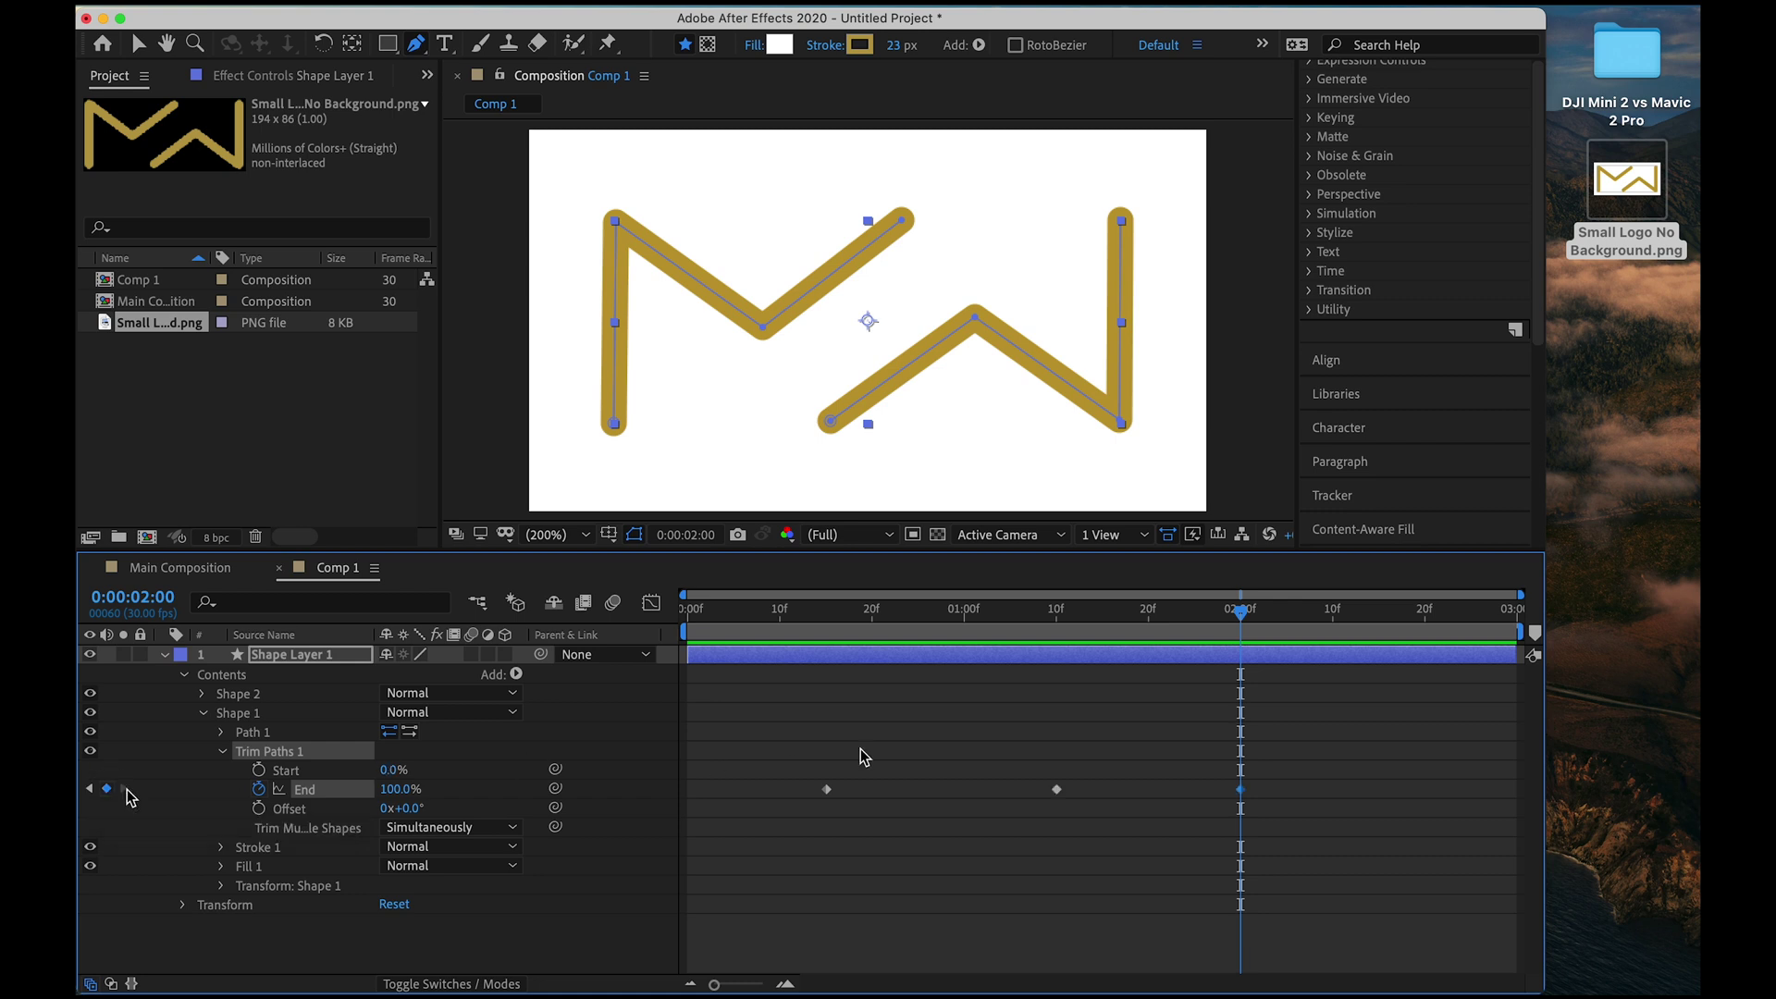
drag(1292, 613, 1424, 618)
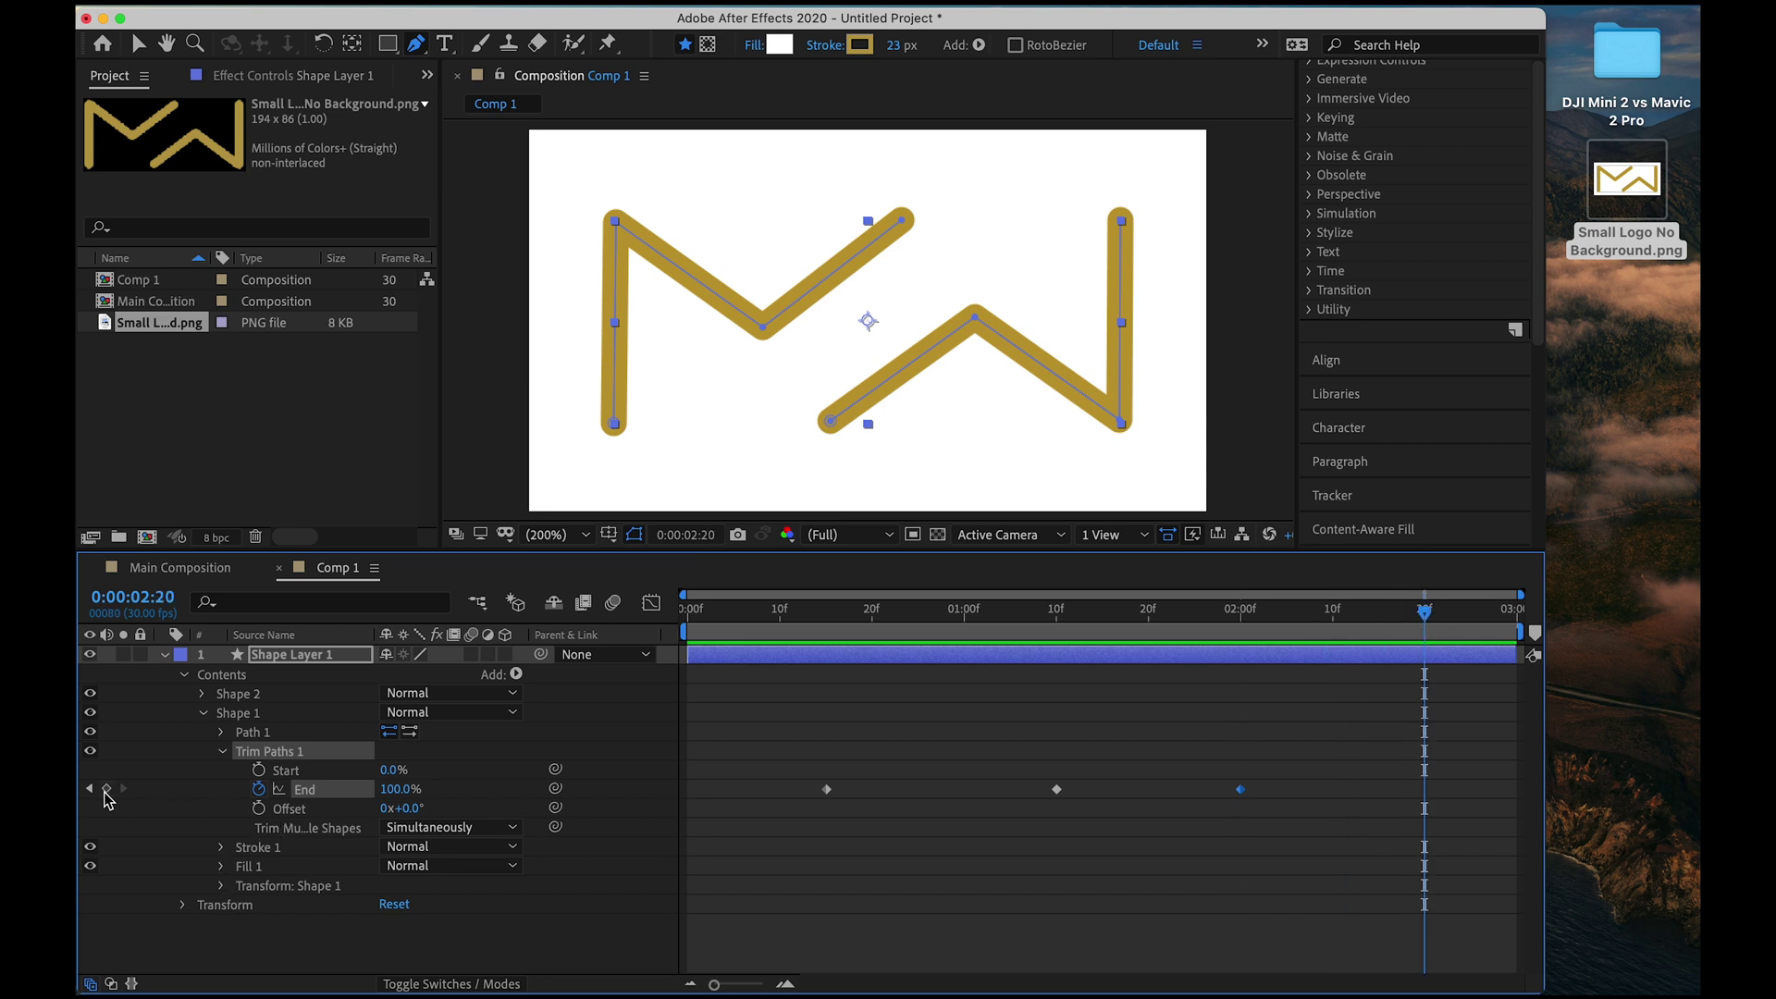
click(403, 792)
key(Return)
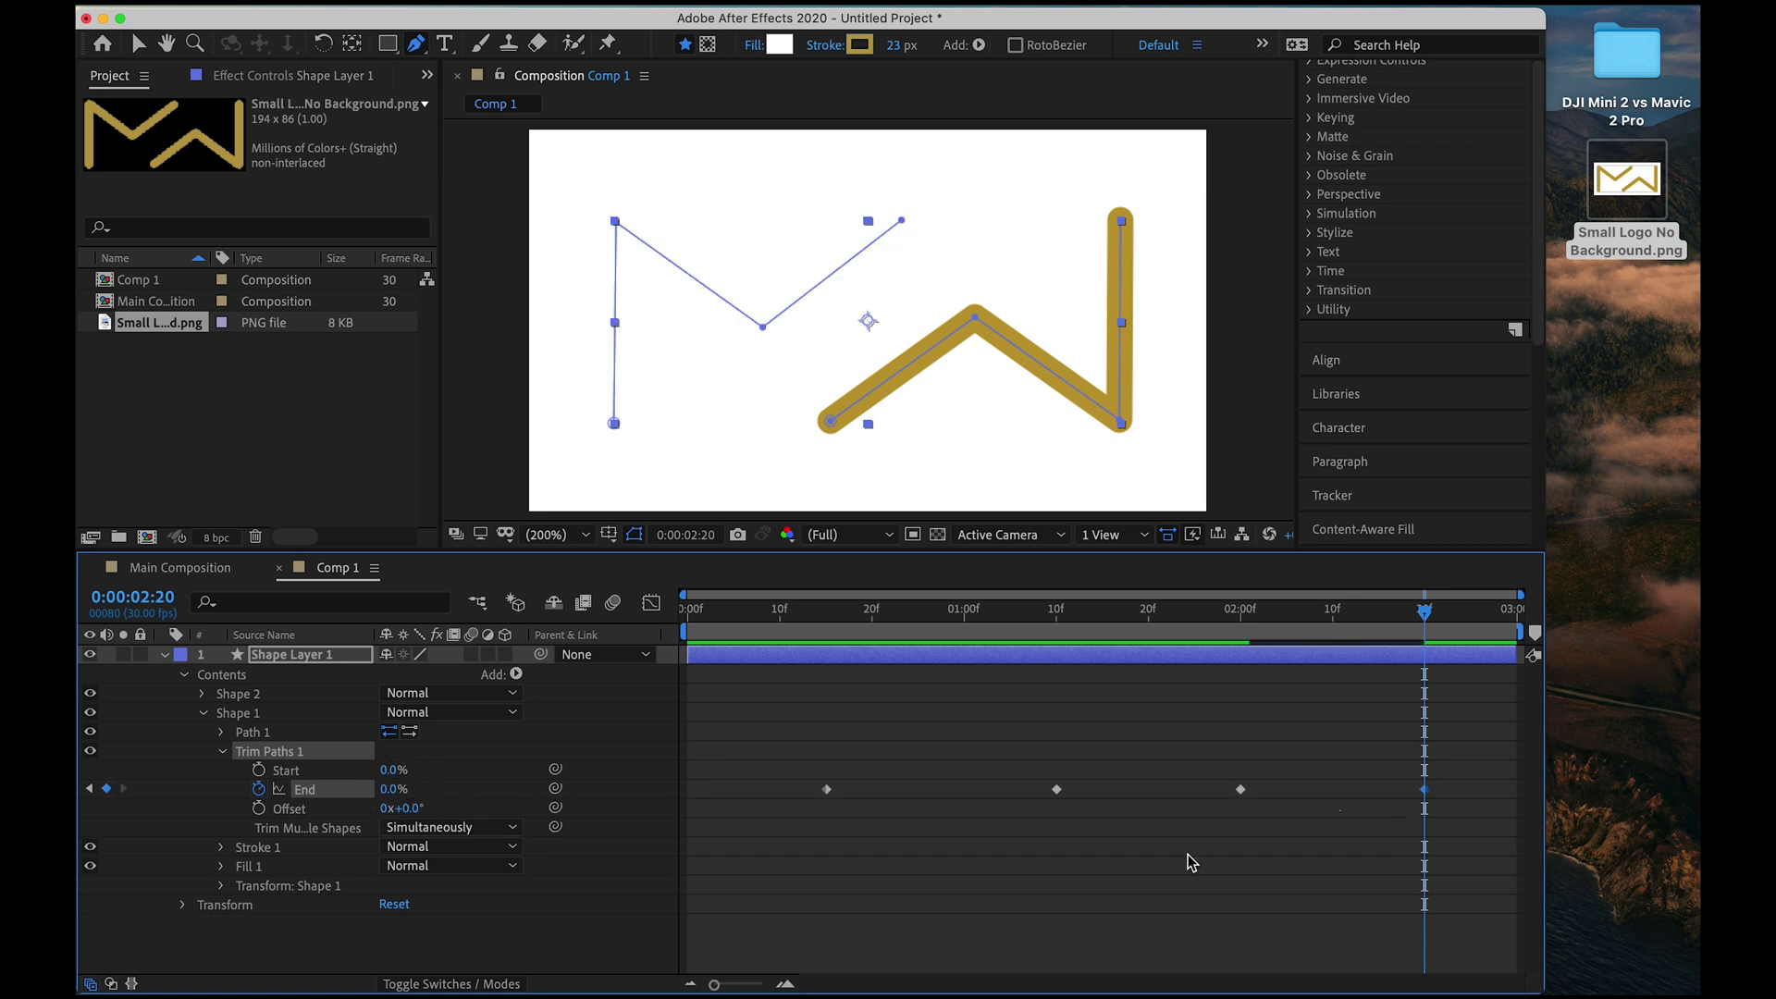
Play the composition from near its start to review how Shape 1 draws on and off.
click(725, 613)
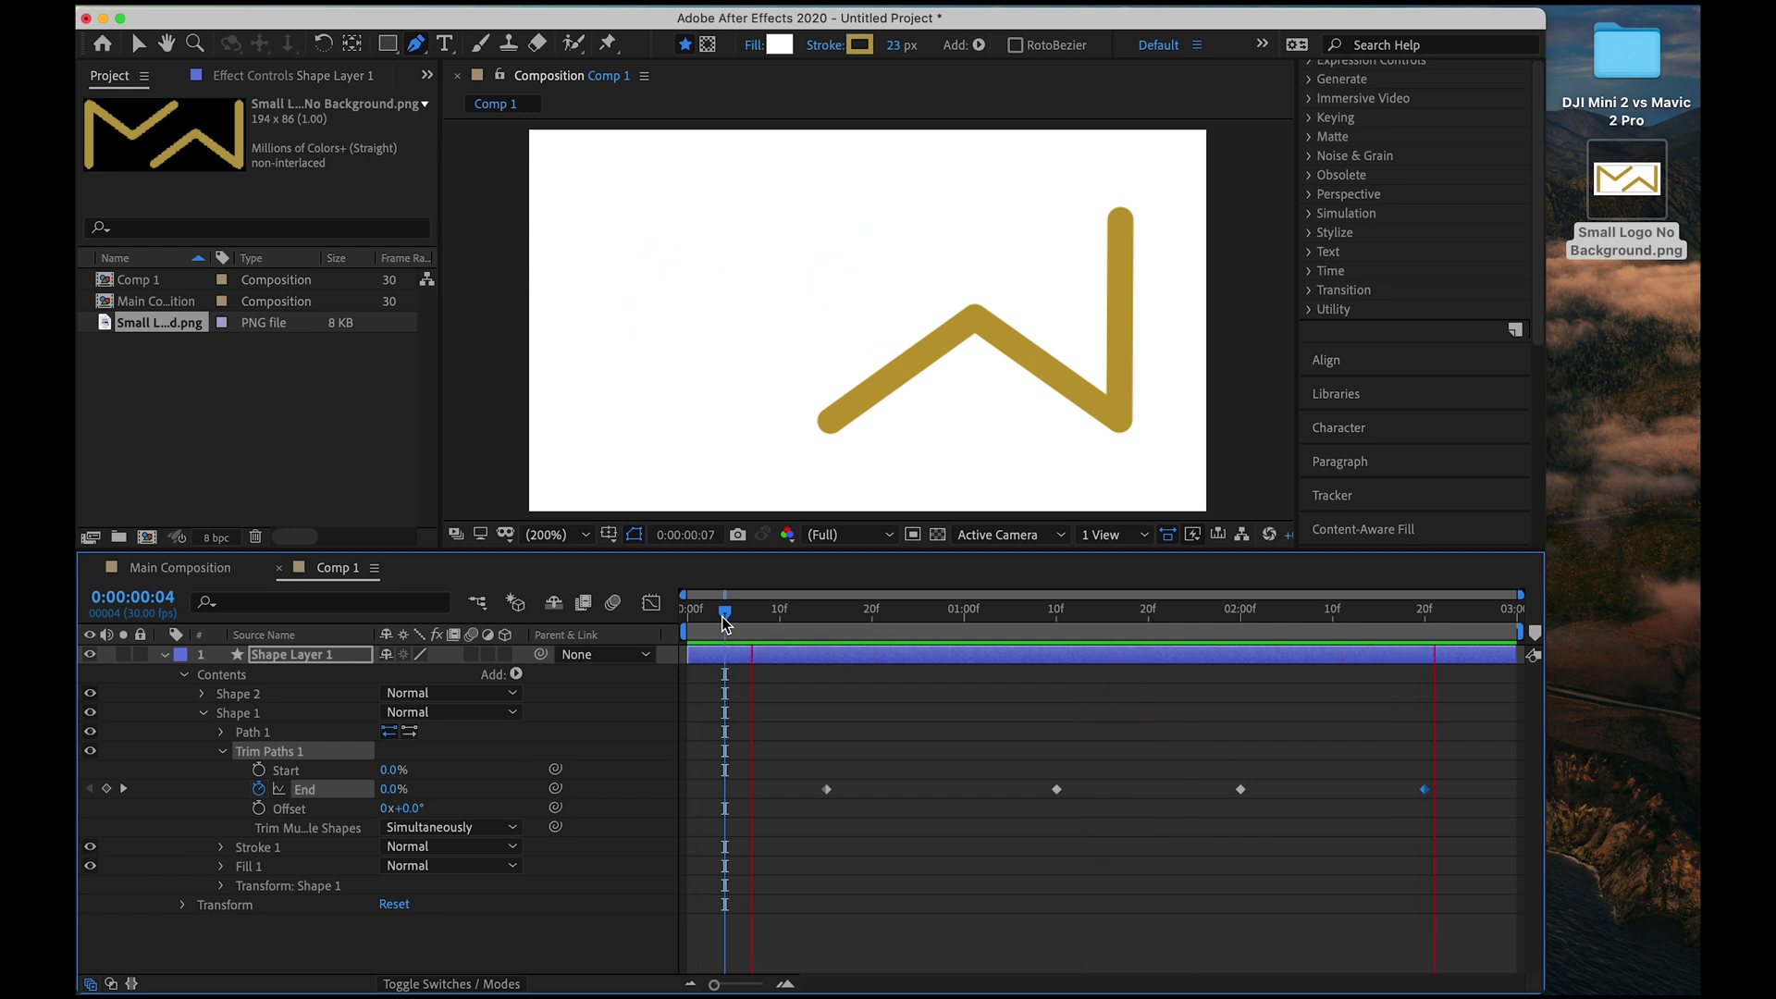
key(space)
mouse_move(812, 615)
mouse_down()
mouse_move(759, 618)
mouse_move(852, 614)
mouse_move(809, 622)
mouse_up()
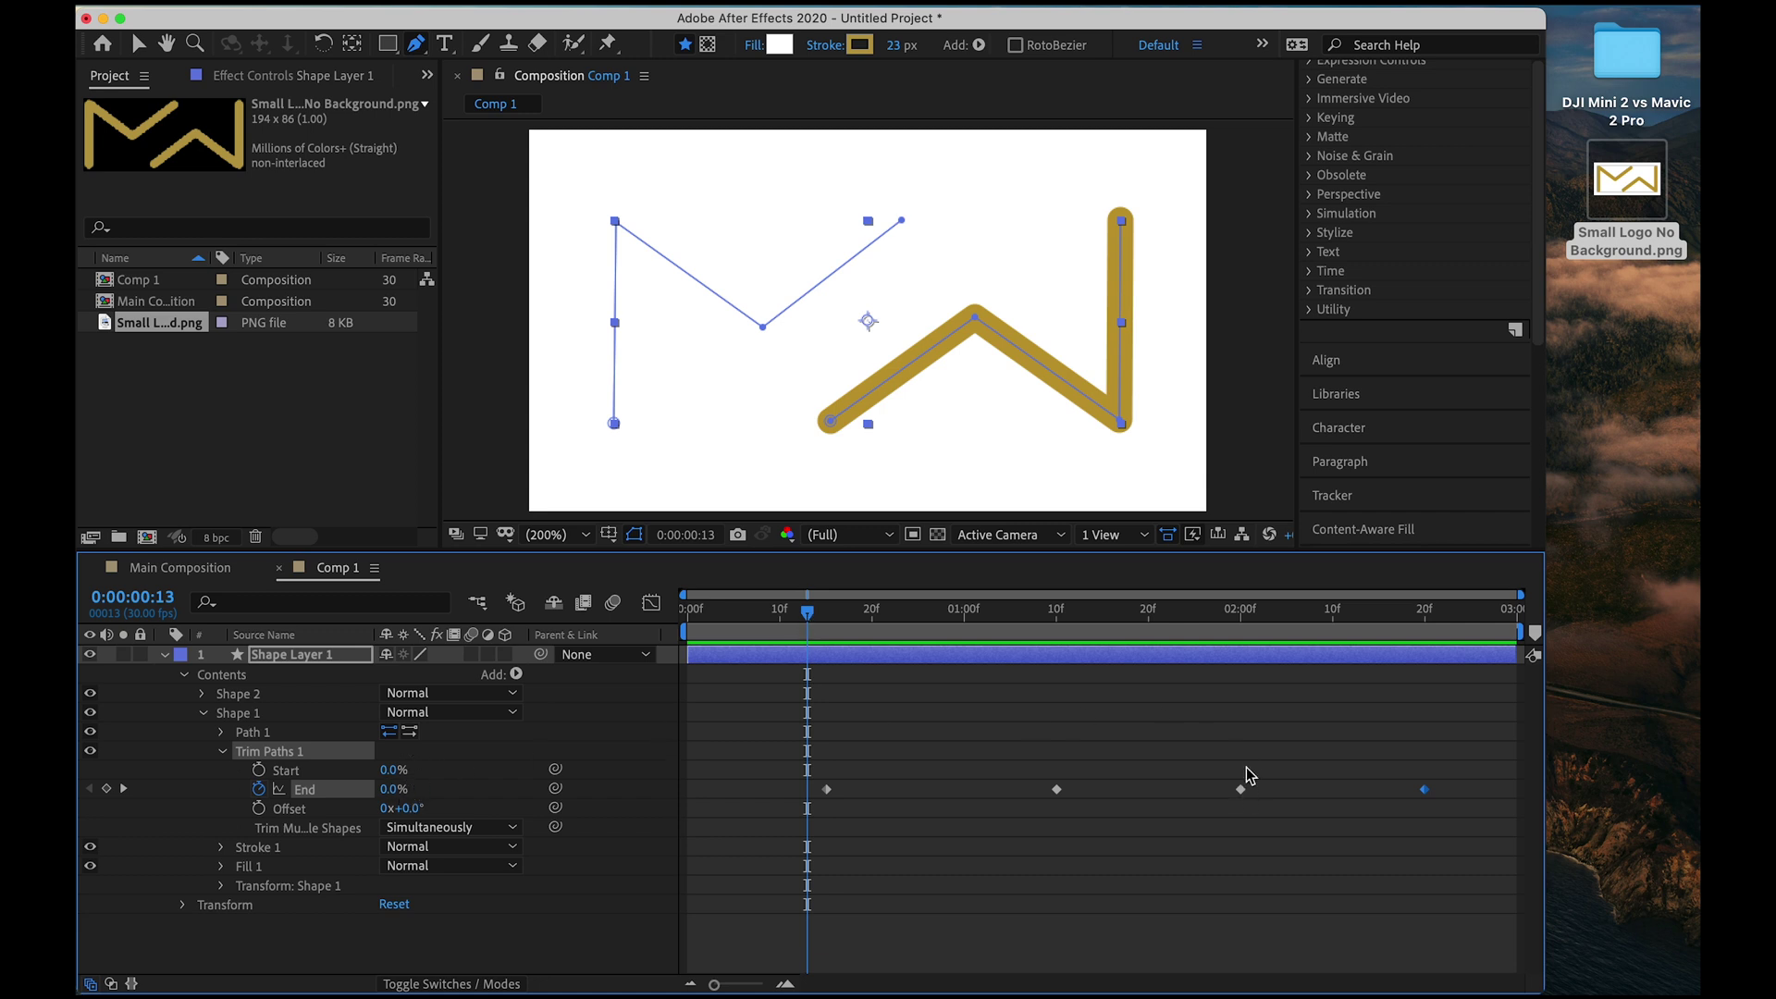
Keyframe Shape 1's Trim Paths Start at 0% at 0:00:02:00 and 100% at 0:00:02:20, and delete the End keyframes at those two times.
click(1244, 613)
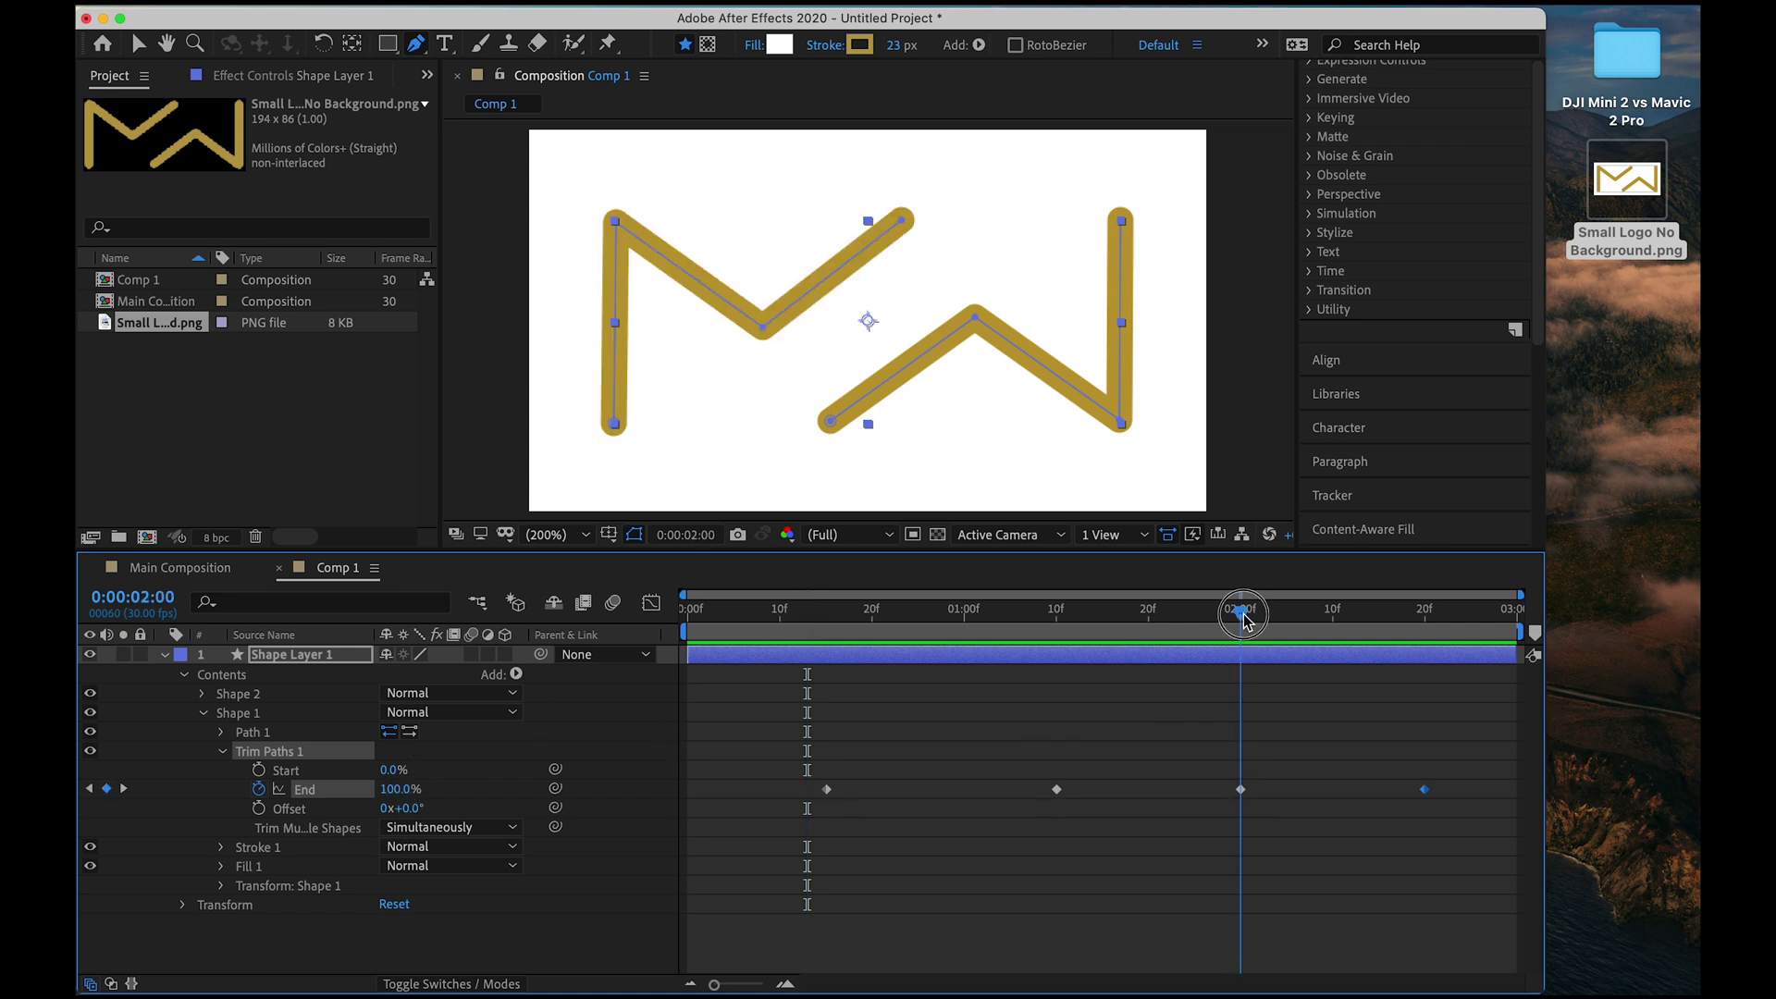
mouse_move(393, 770)
mouse_down()
mouse_move(503, 754)
mouse_move(393, 770)
mouse_up()
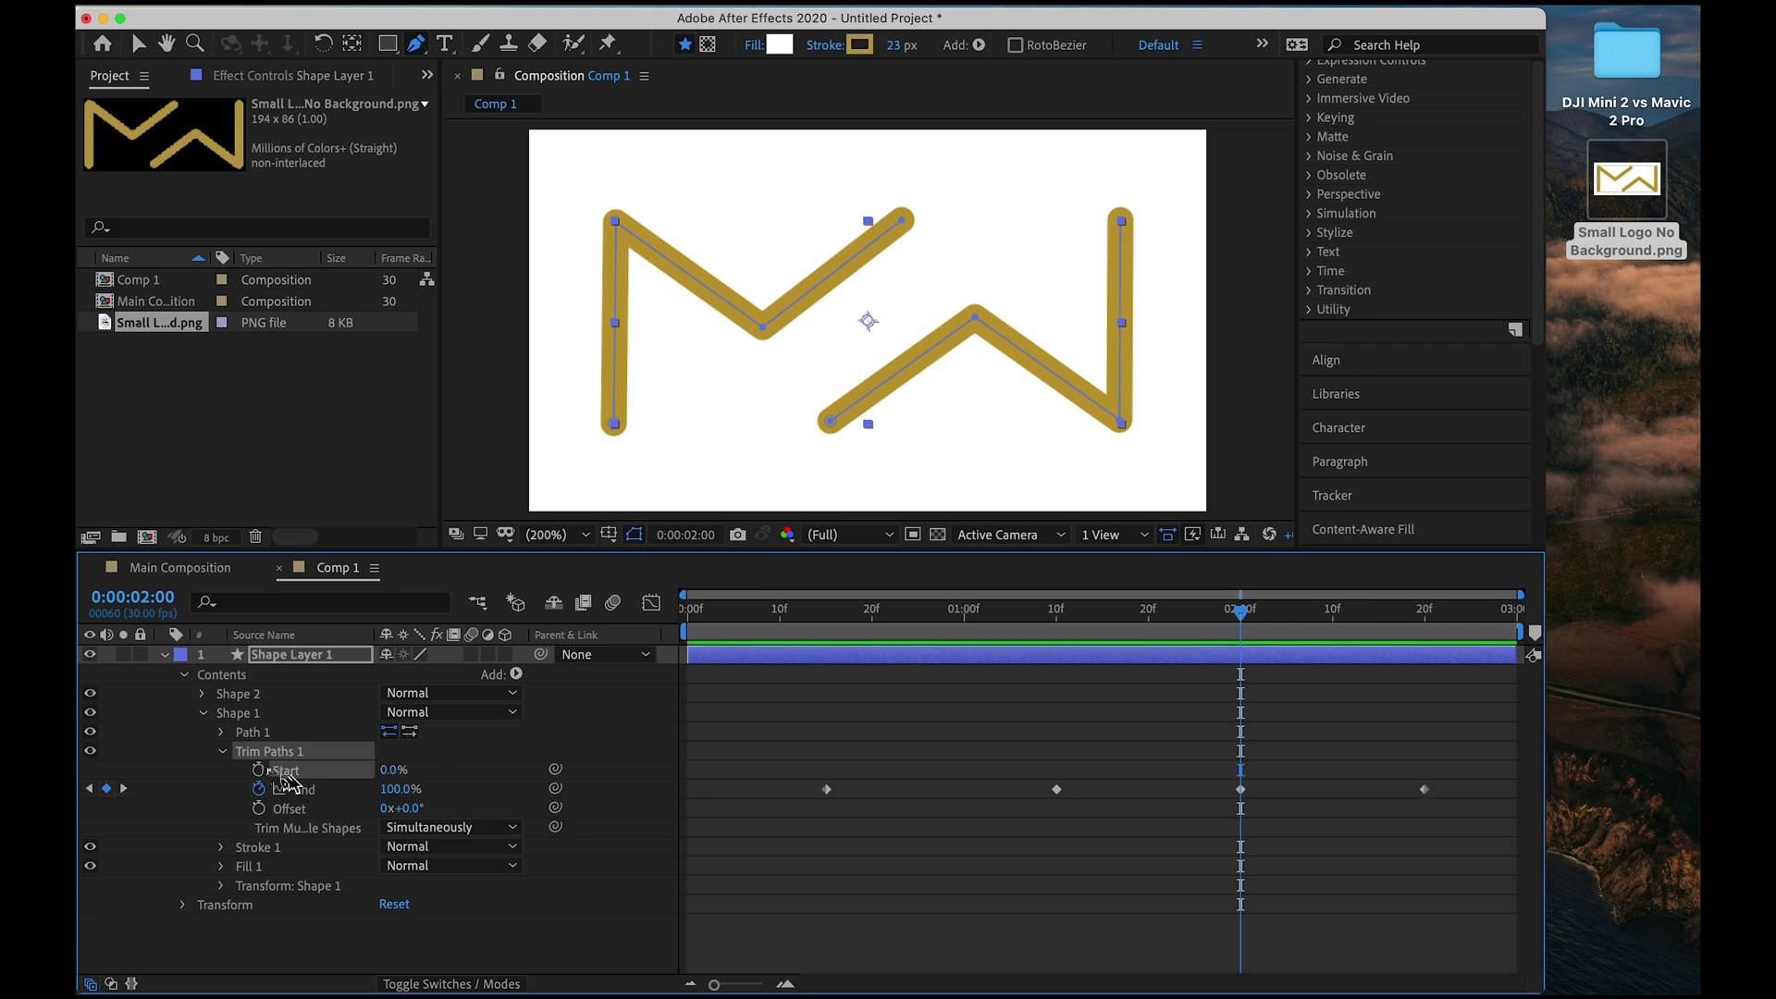
click(259, 769)
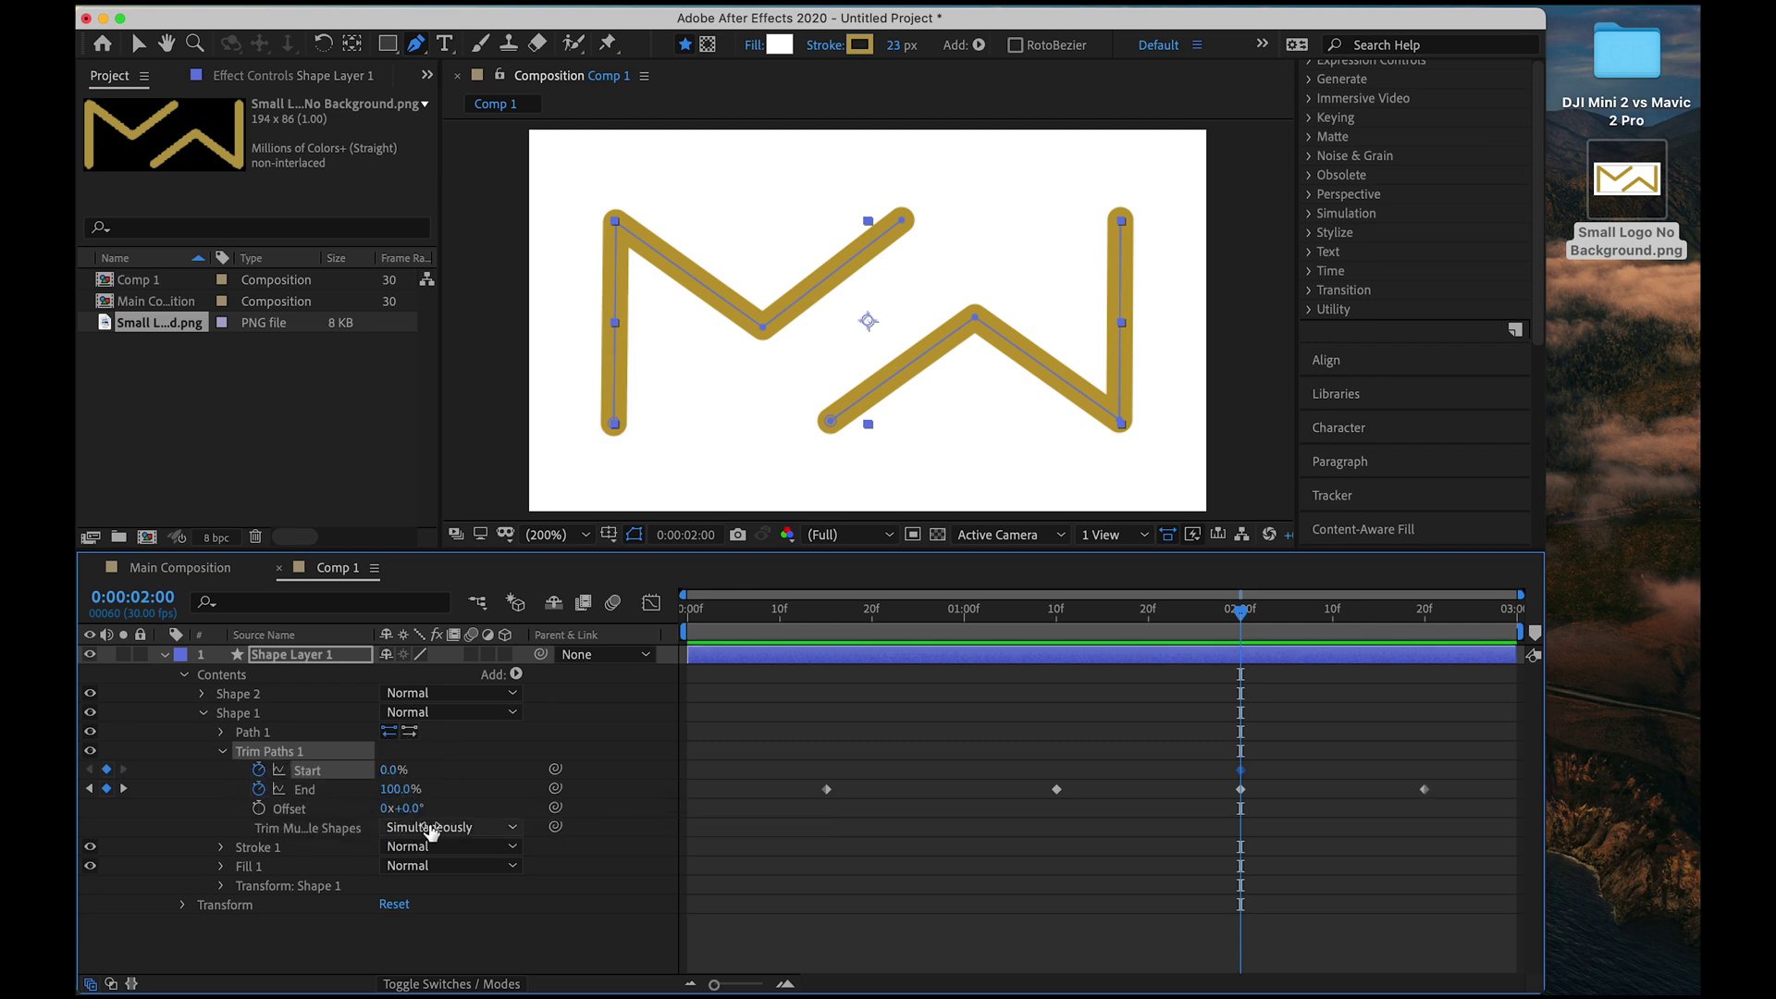
drag(1340, 610, 1428, 627)
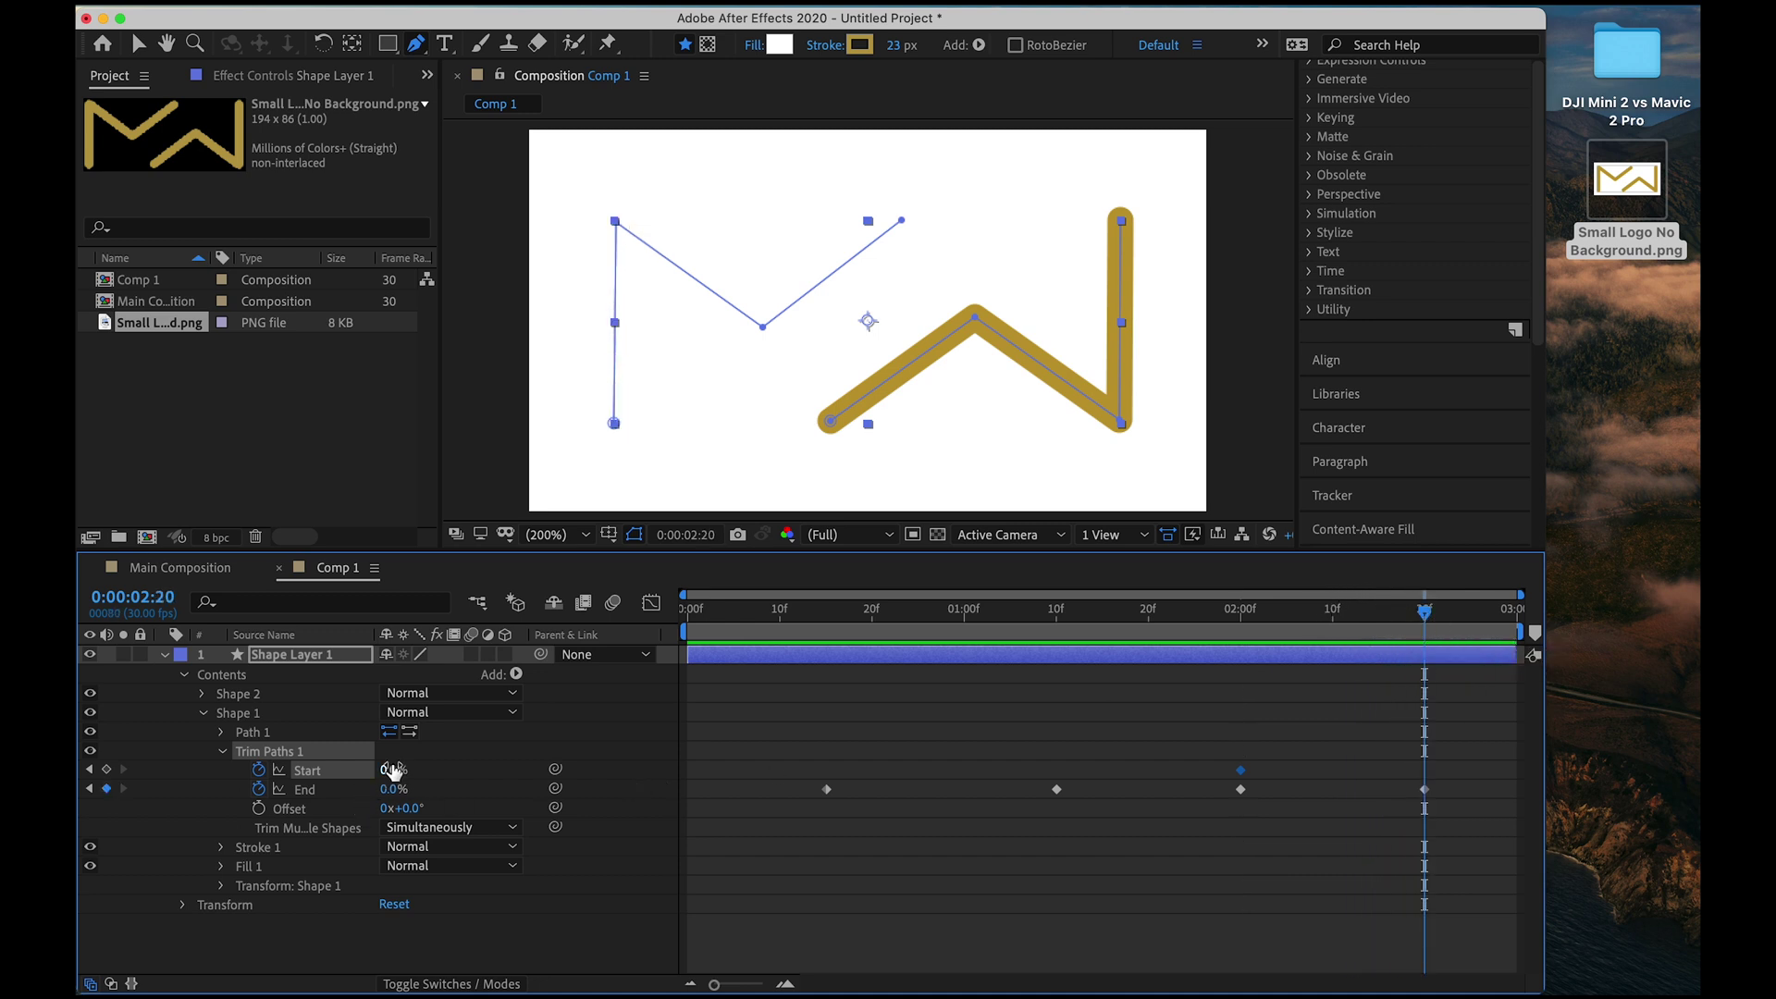
drag(393, 769, 499, 769)
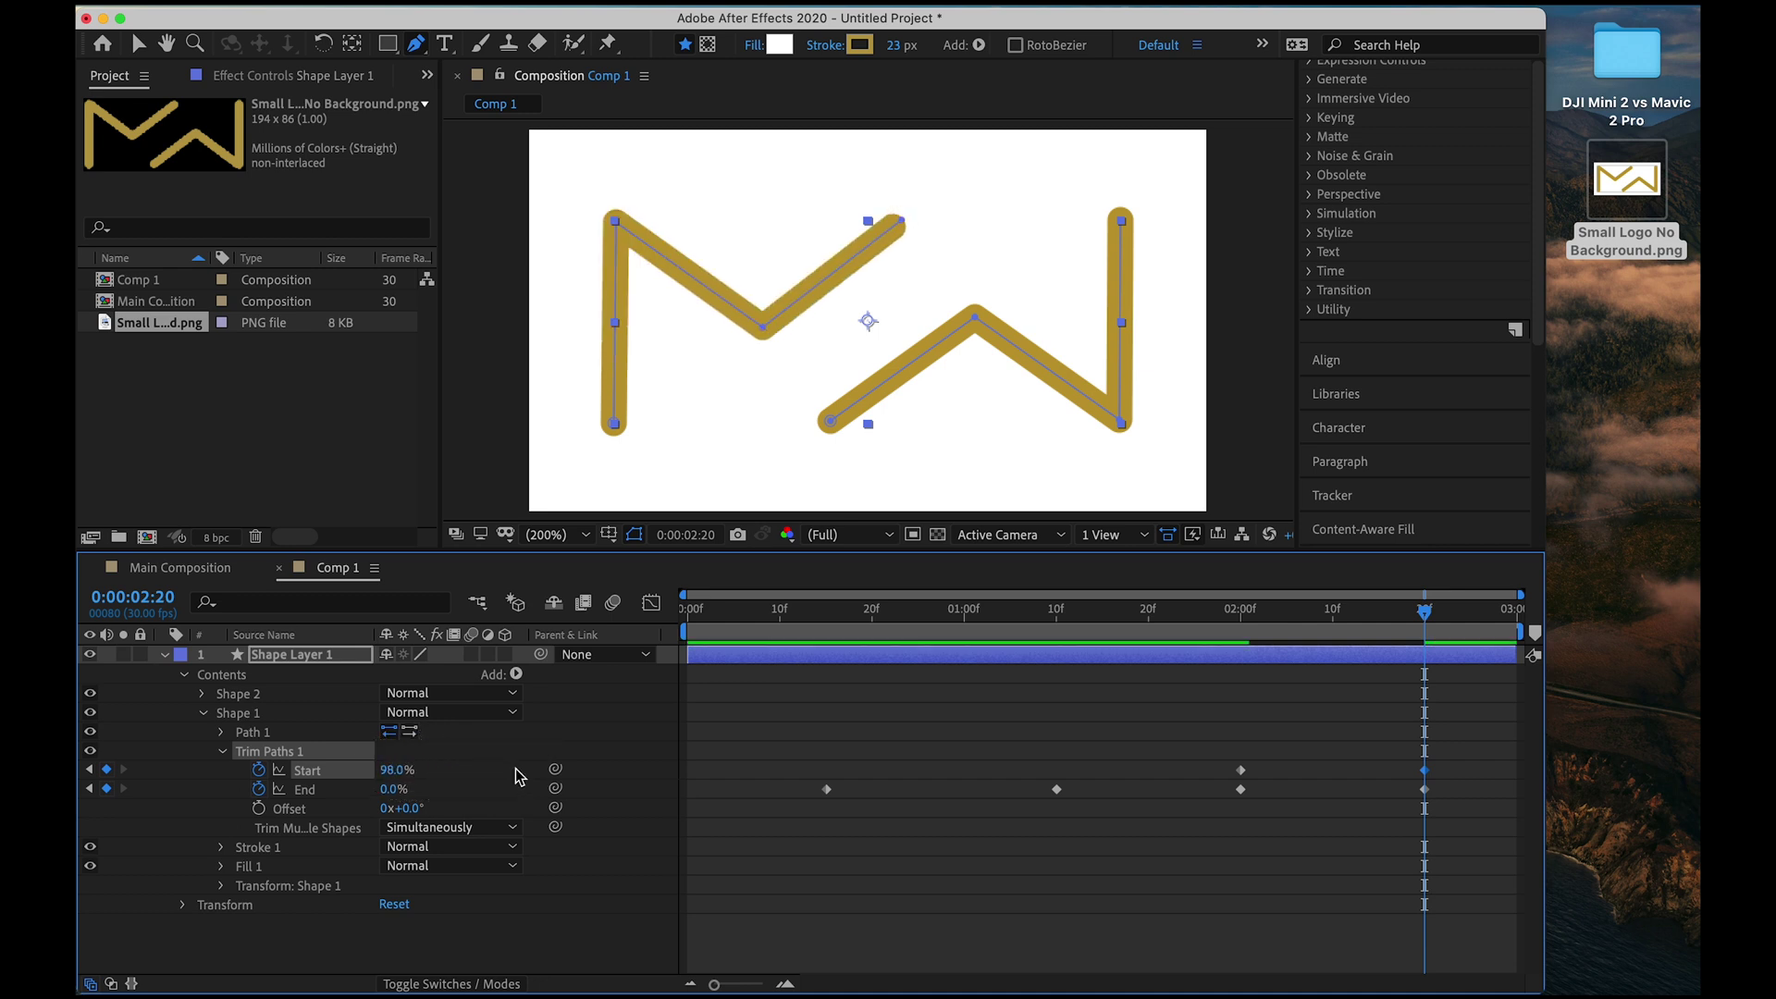
click(396, 769)
text(100)
key(Return)
click(1241, 790)
drag(1243, 792, 1426, 794)
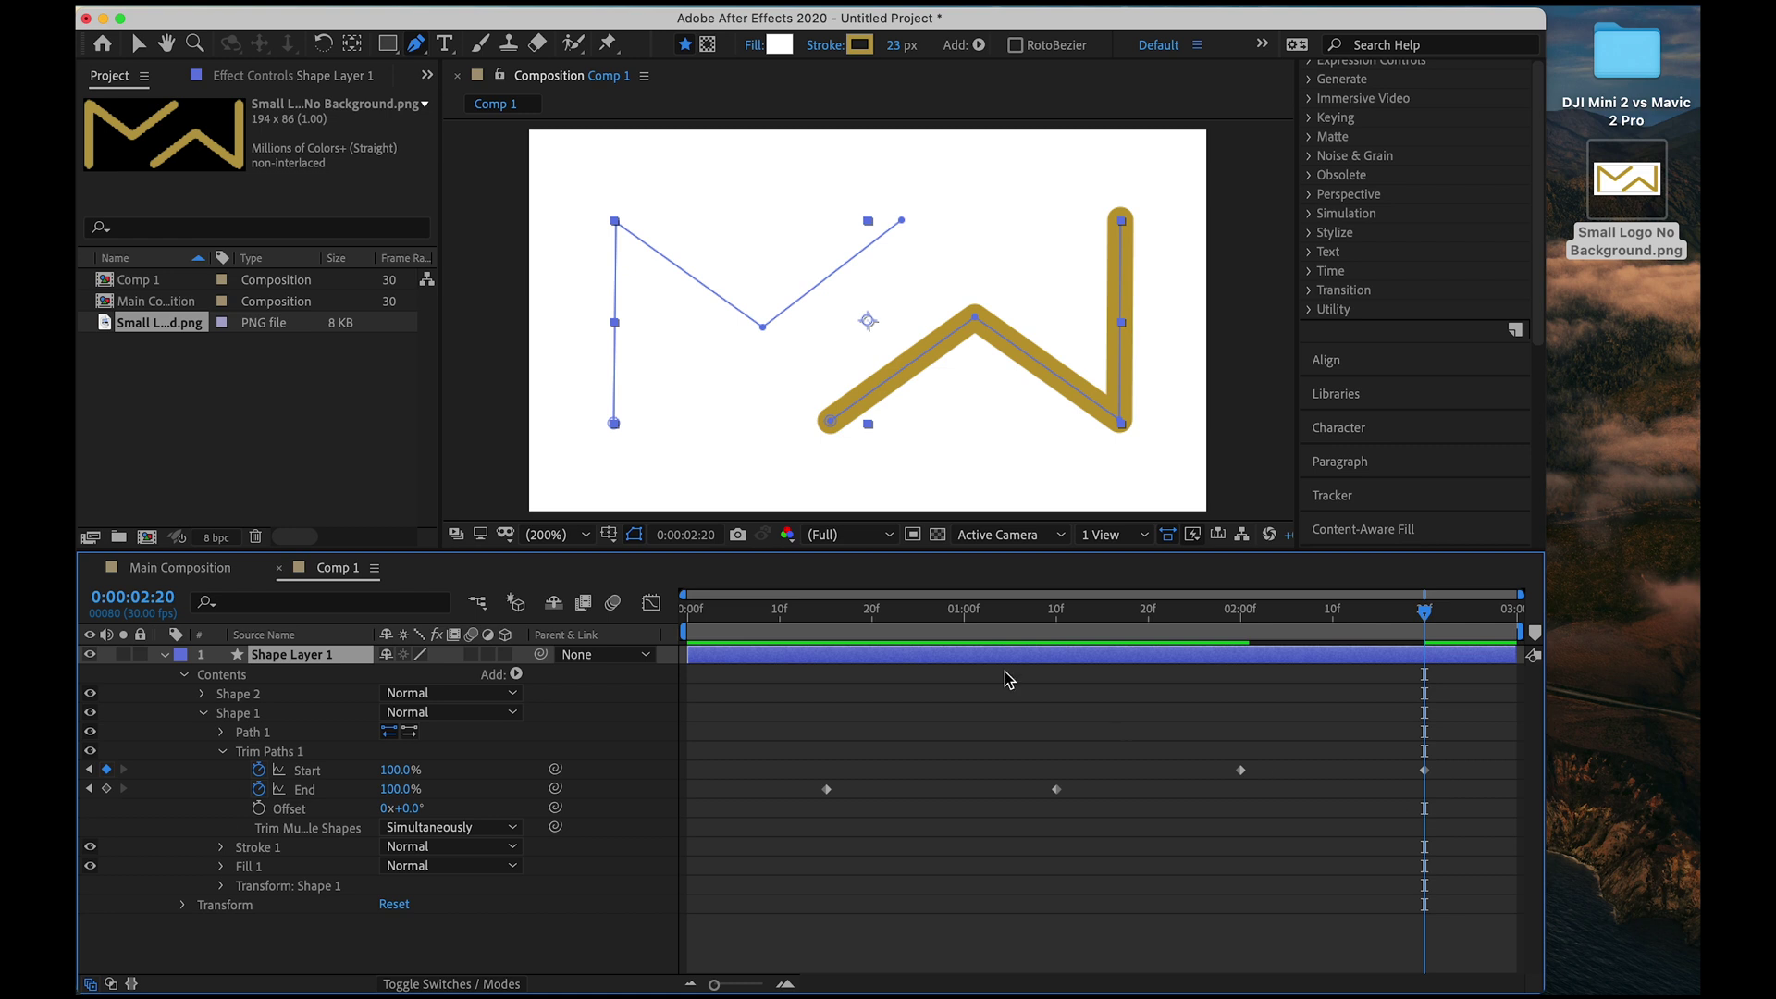
Preview Shape 1's animation with the new Start keyframes from the beginning of the composition.
drag(733, 611, 716, 611)
key(space)
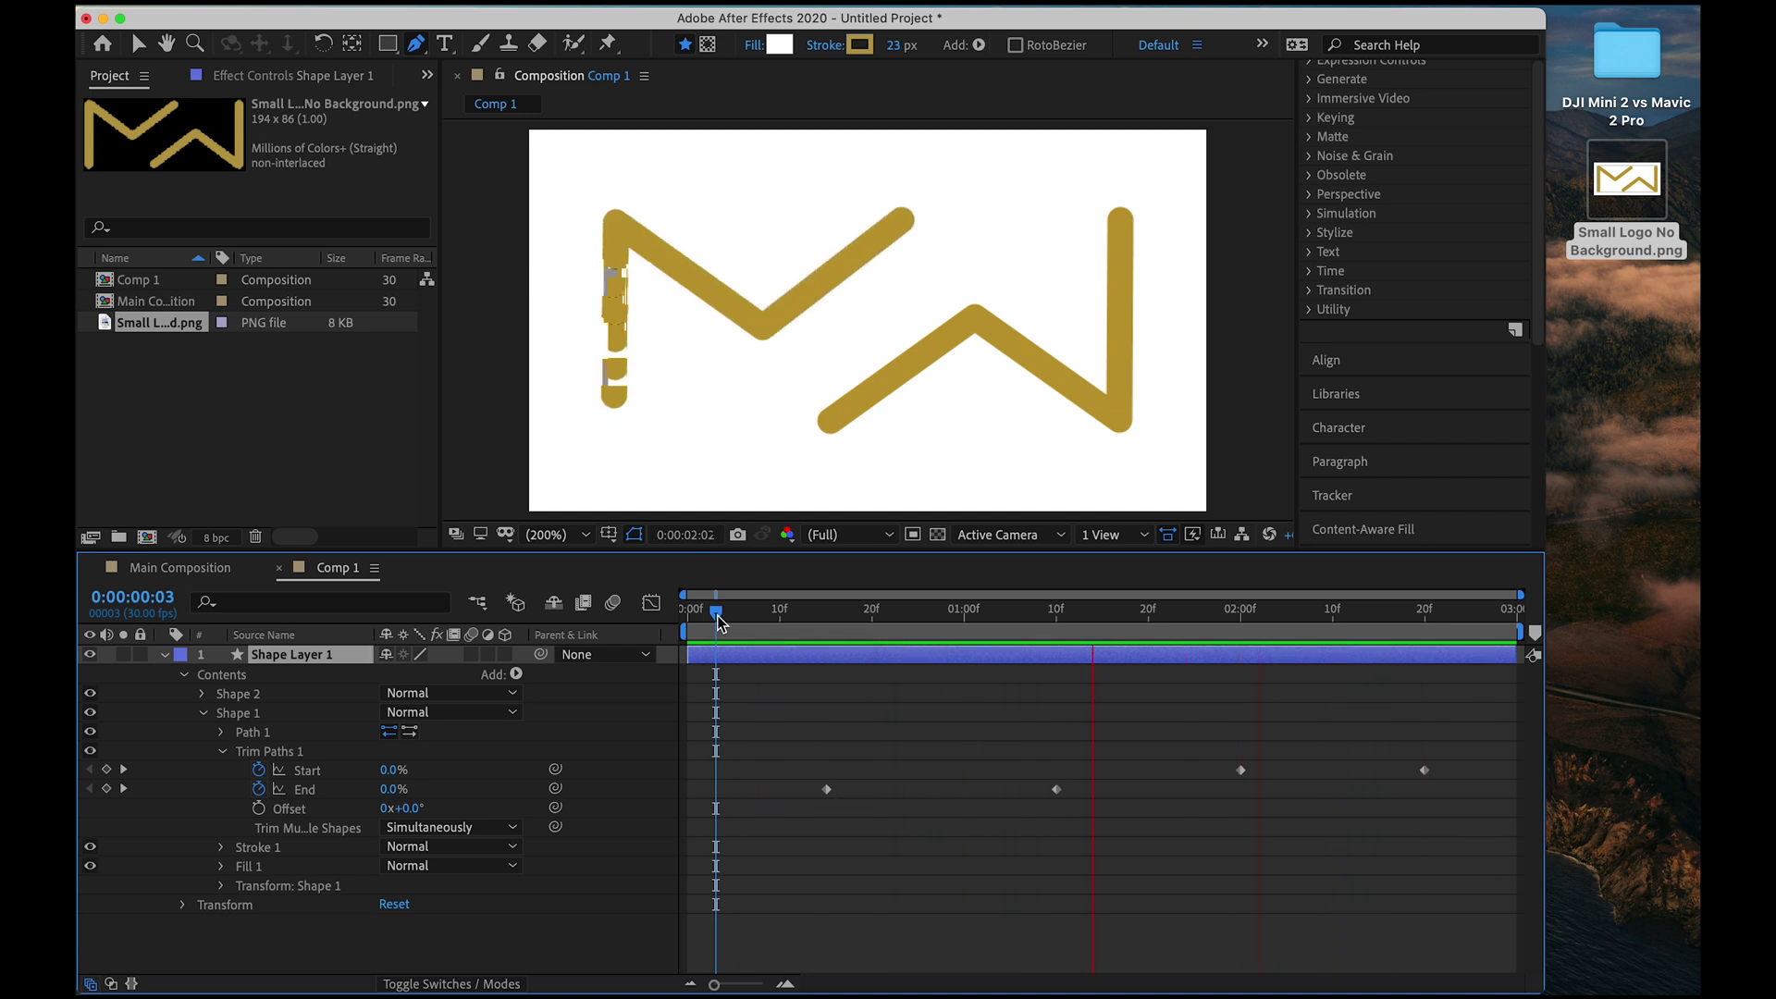
key(space)
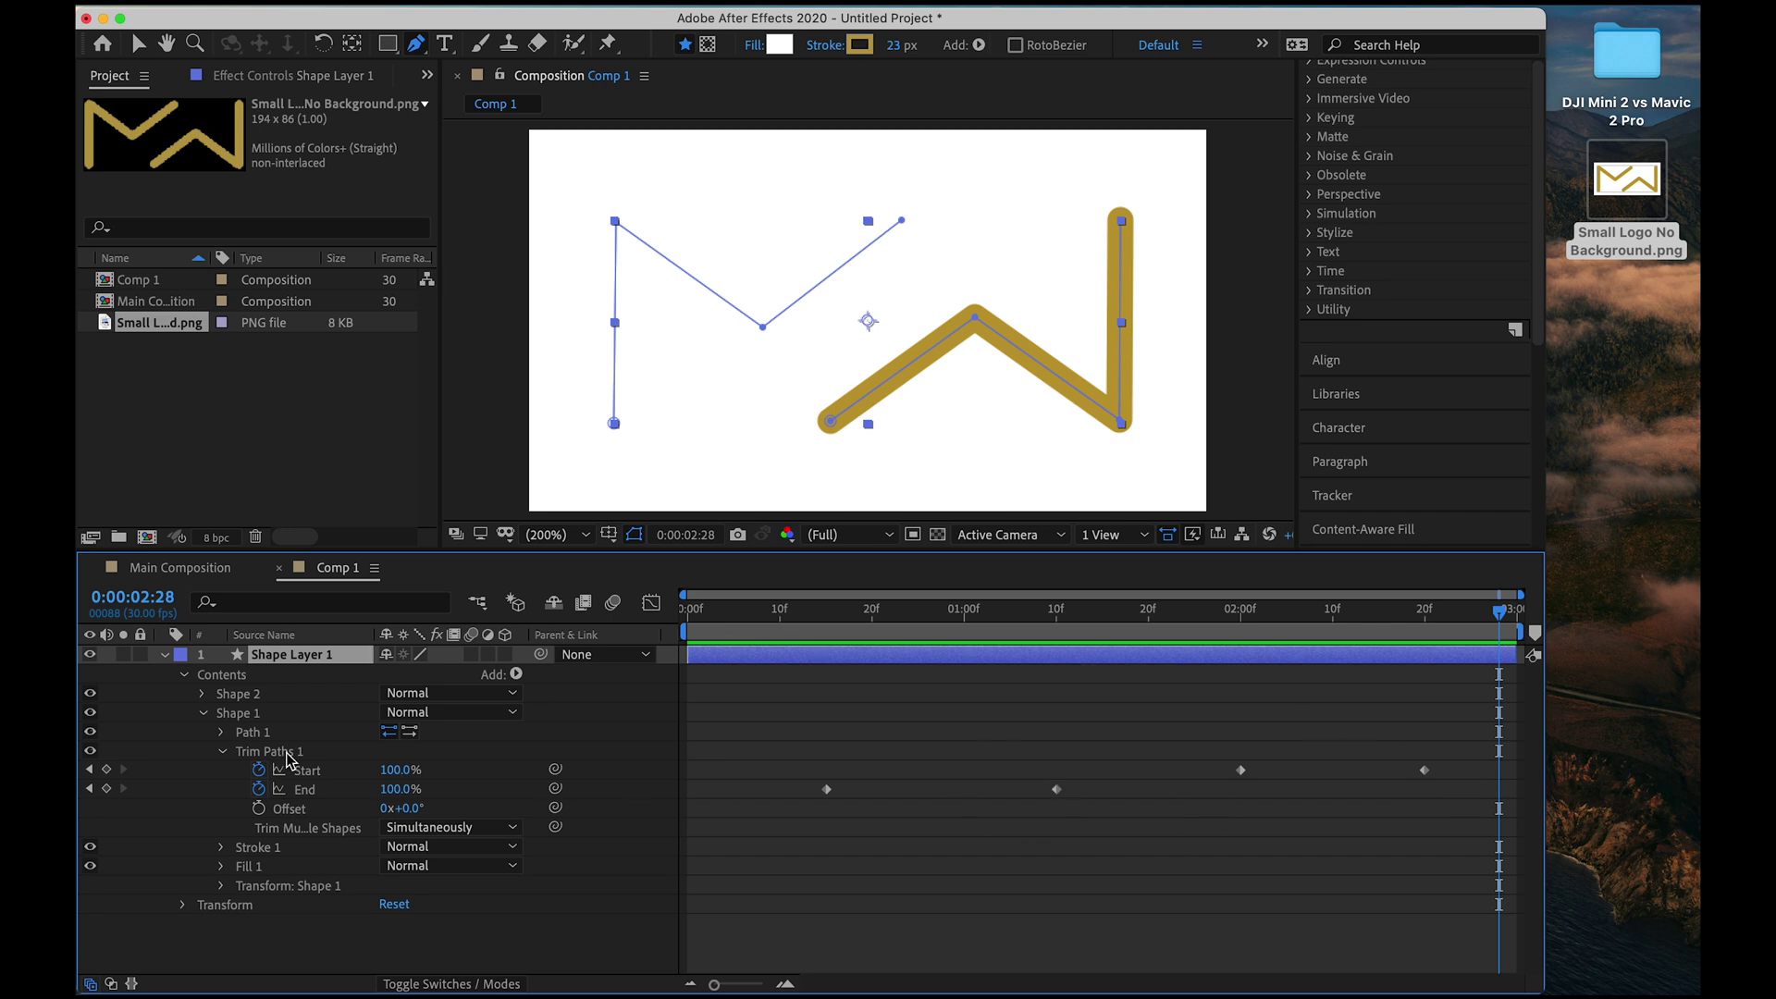
Collapse Shape 1's properties and add a Trim Paths operator to Shape 2, the W-shaped path in Shape Layer 1.
click(221, 732)
click(221, 731)
click(223, 751)
click(203, 714)
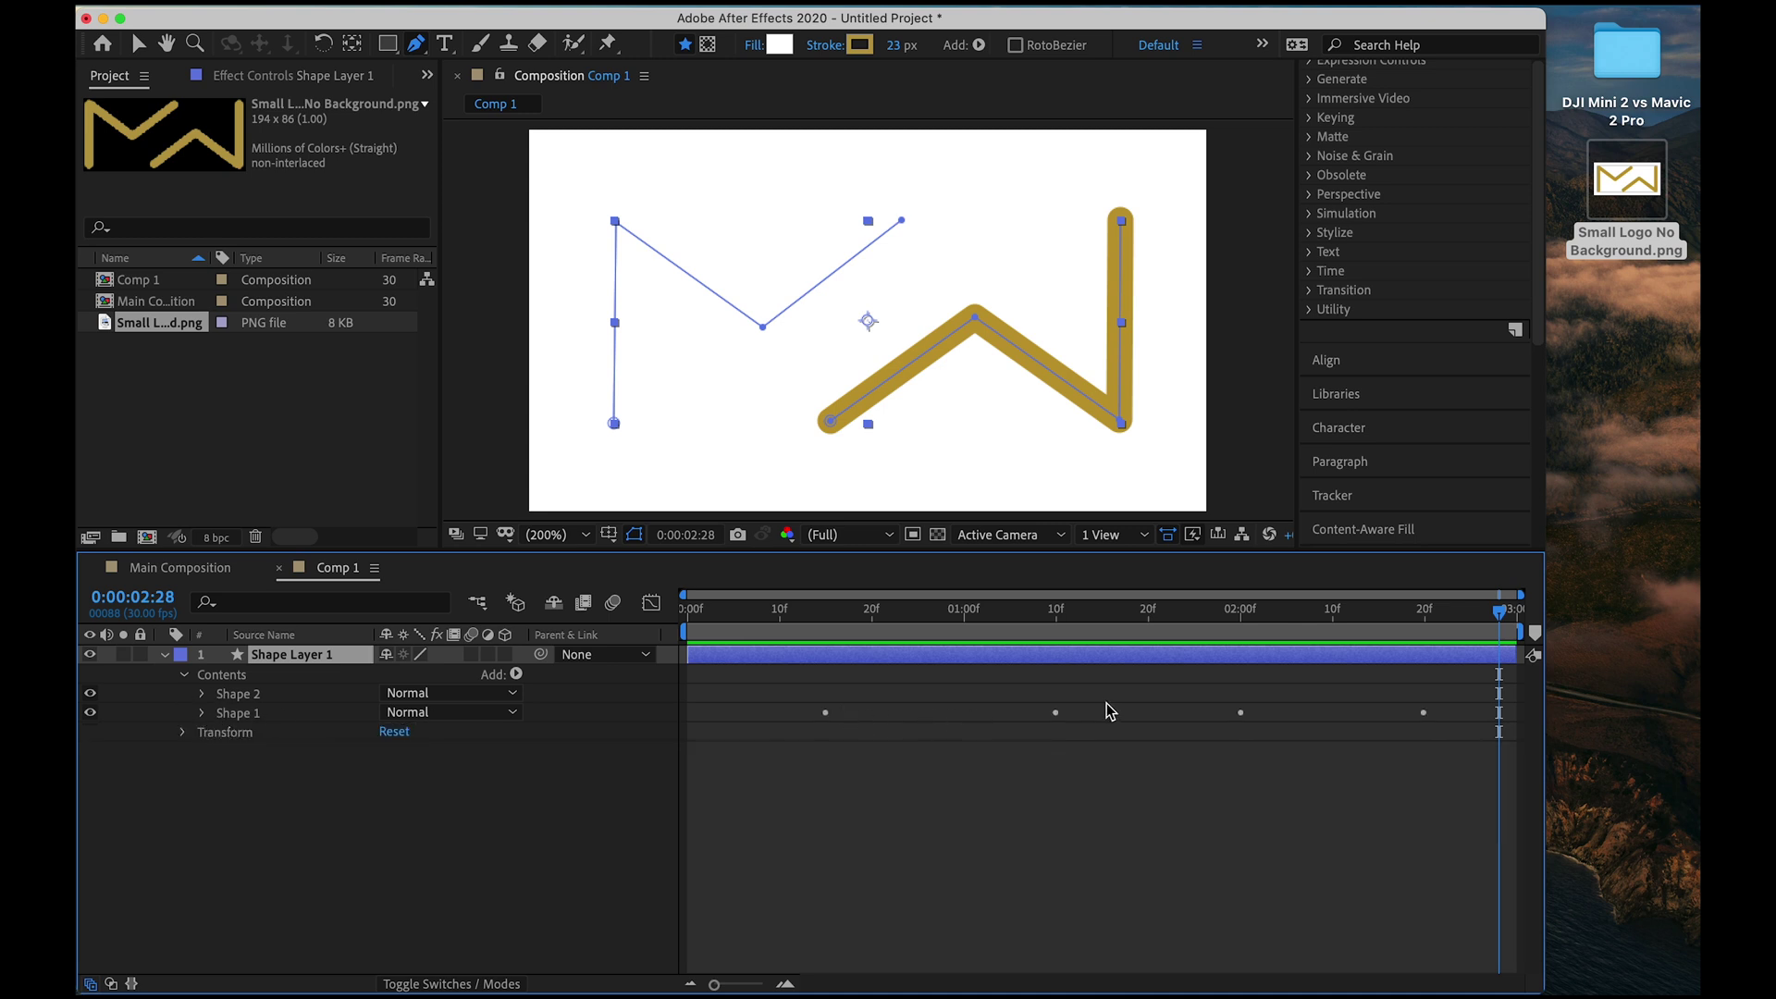
click(202, 693)
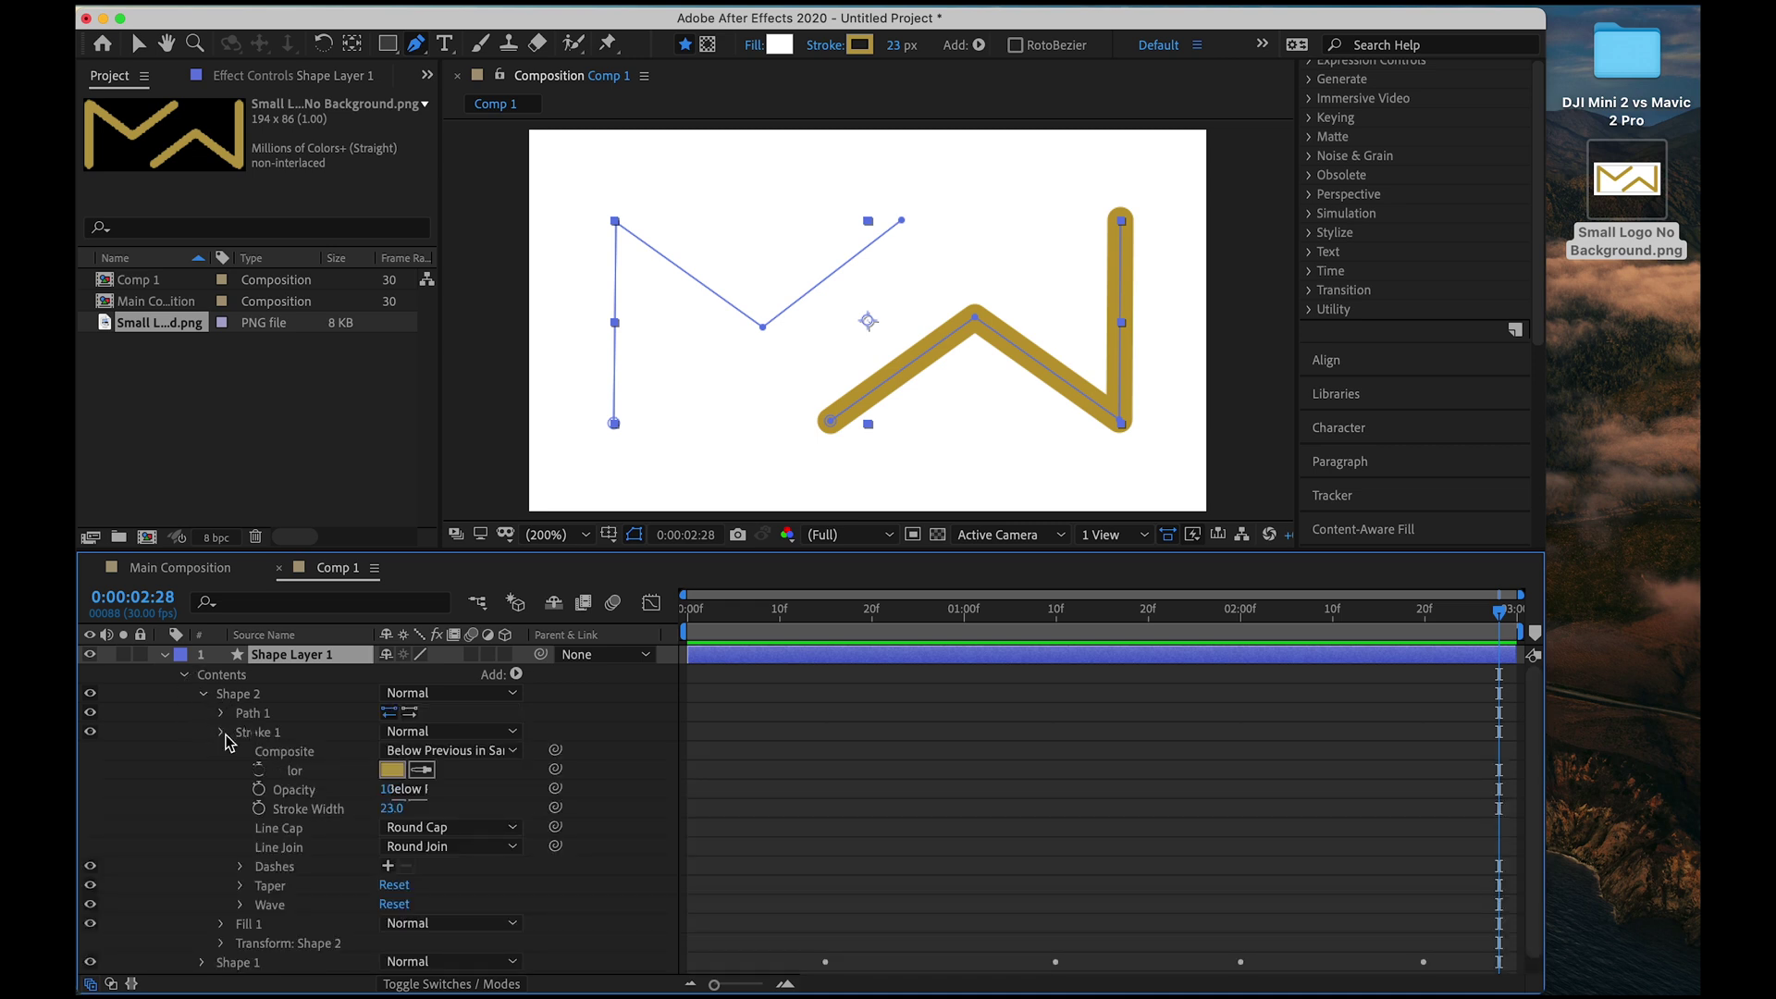
click(223, 732)
click(255, 699)
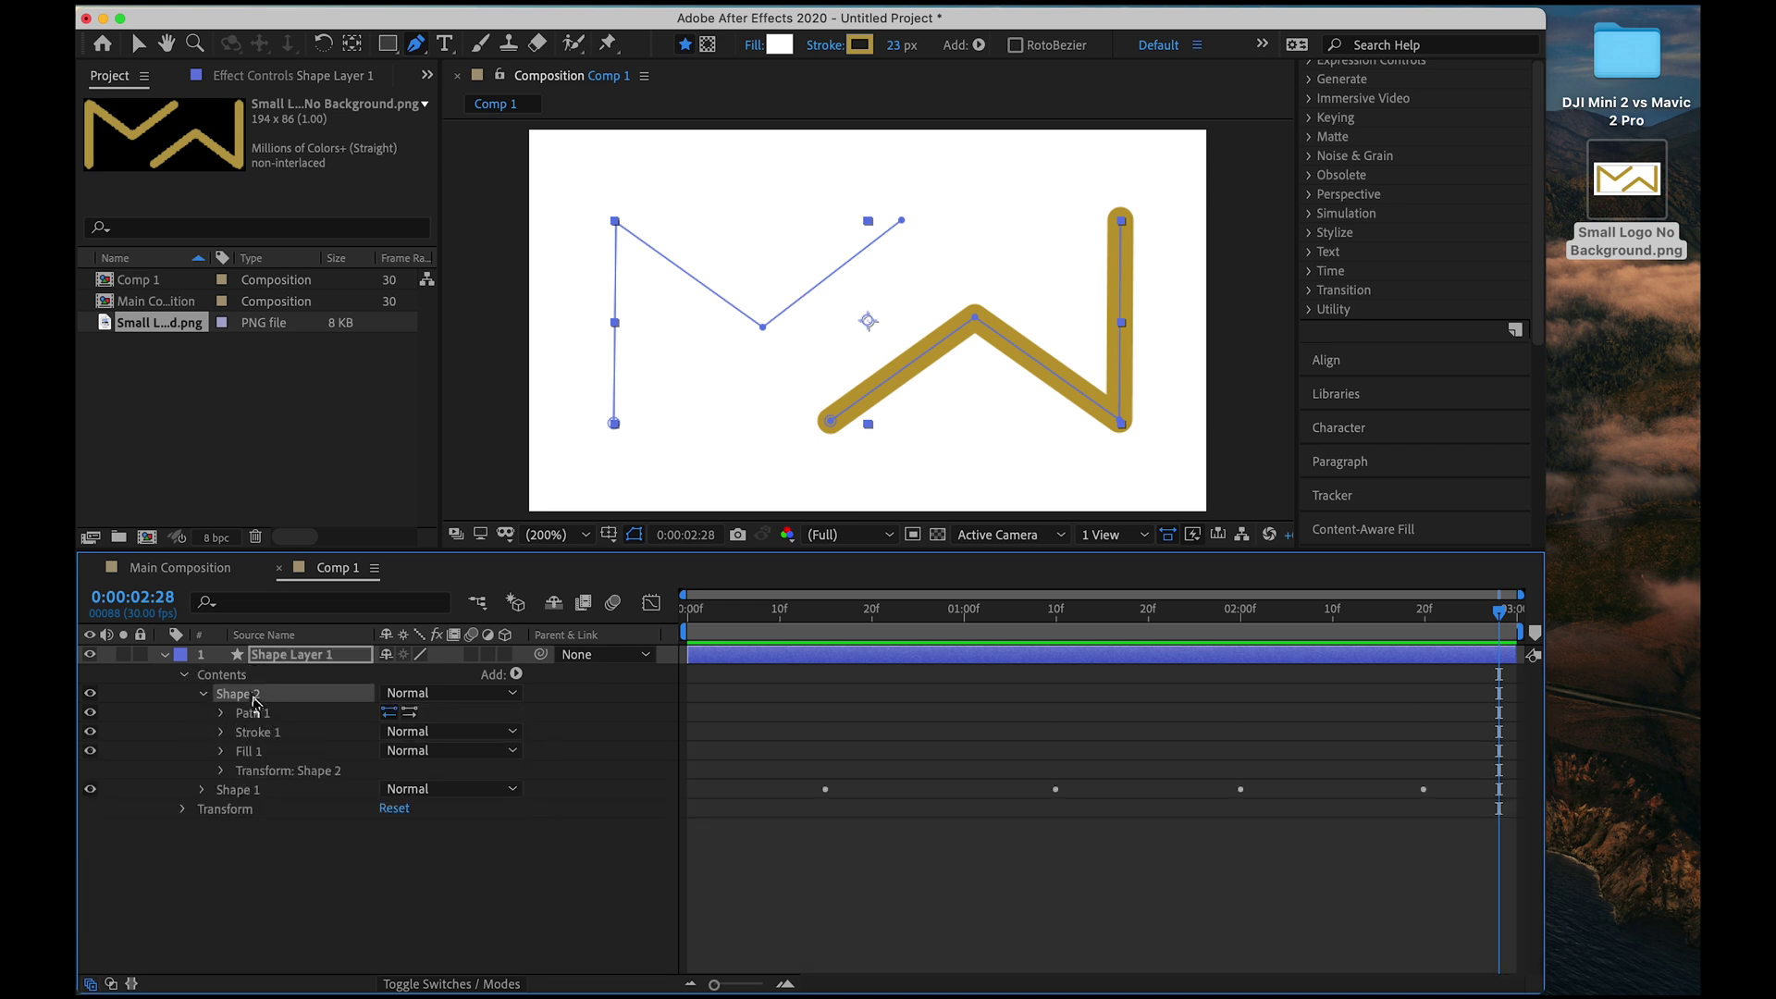
click(516, 675)
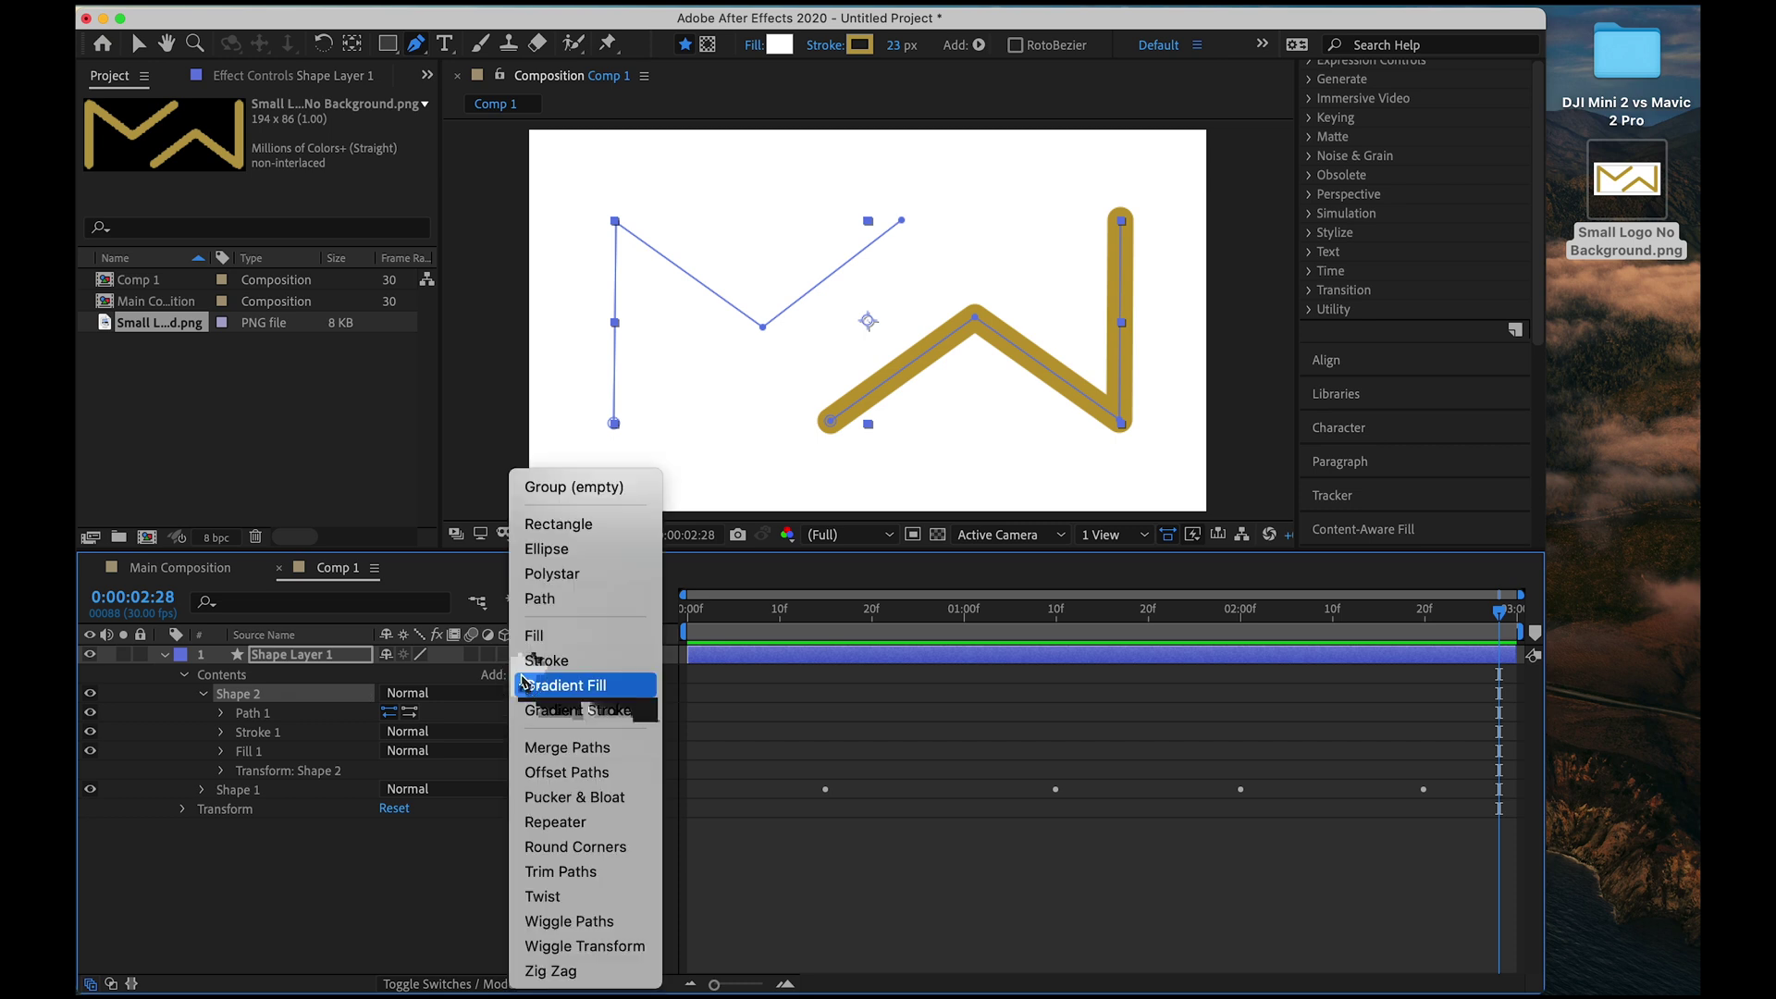
click(553, 875)
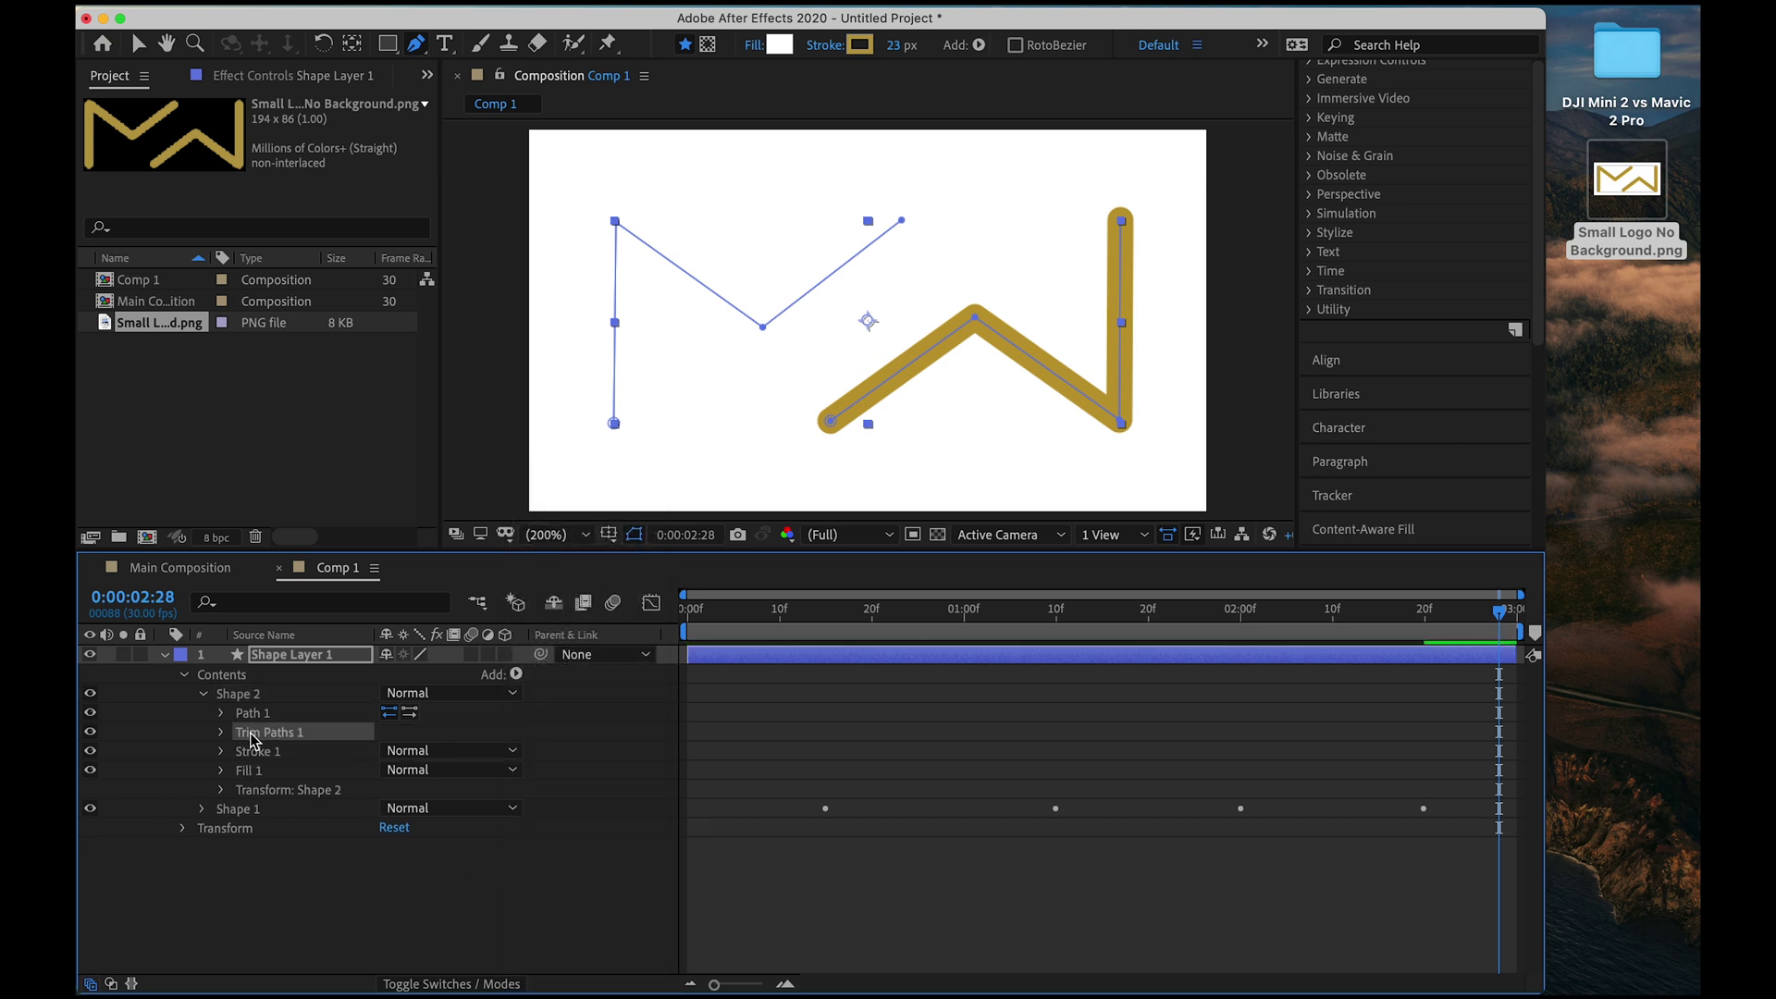
click(223, 733)
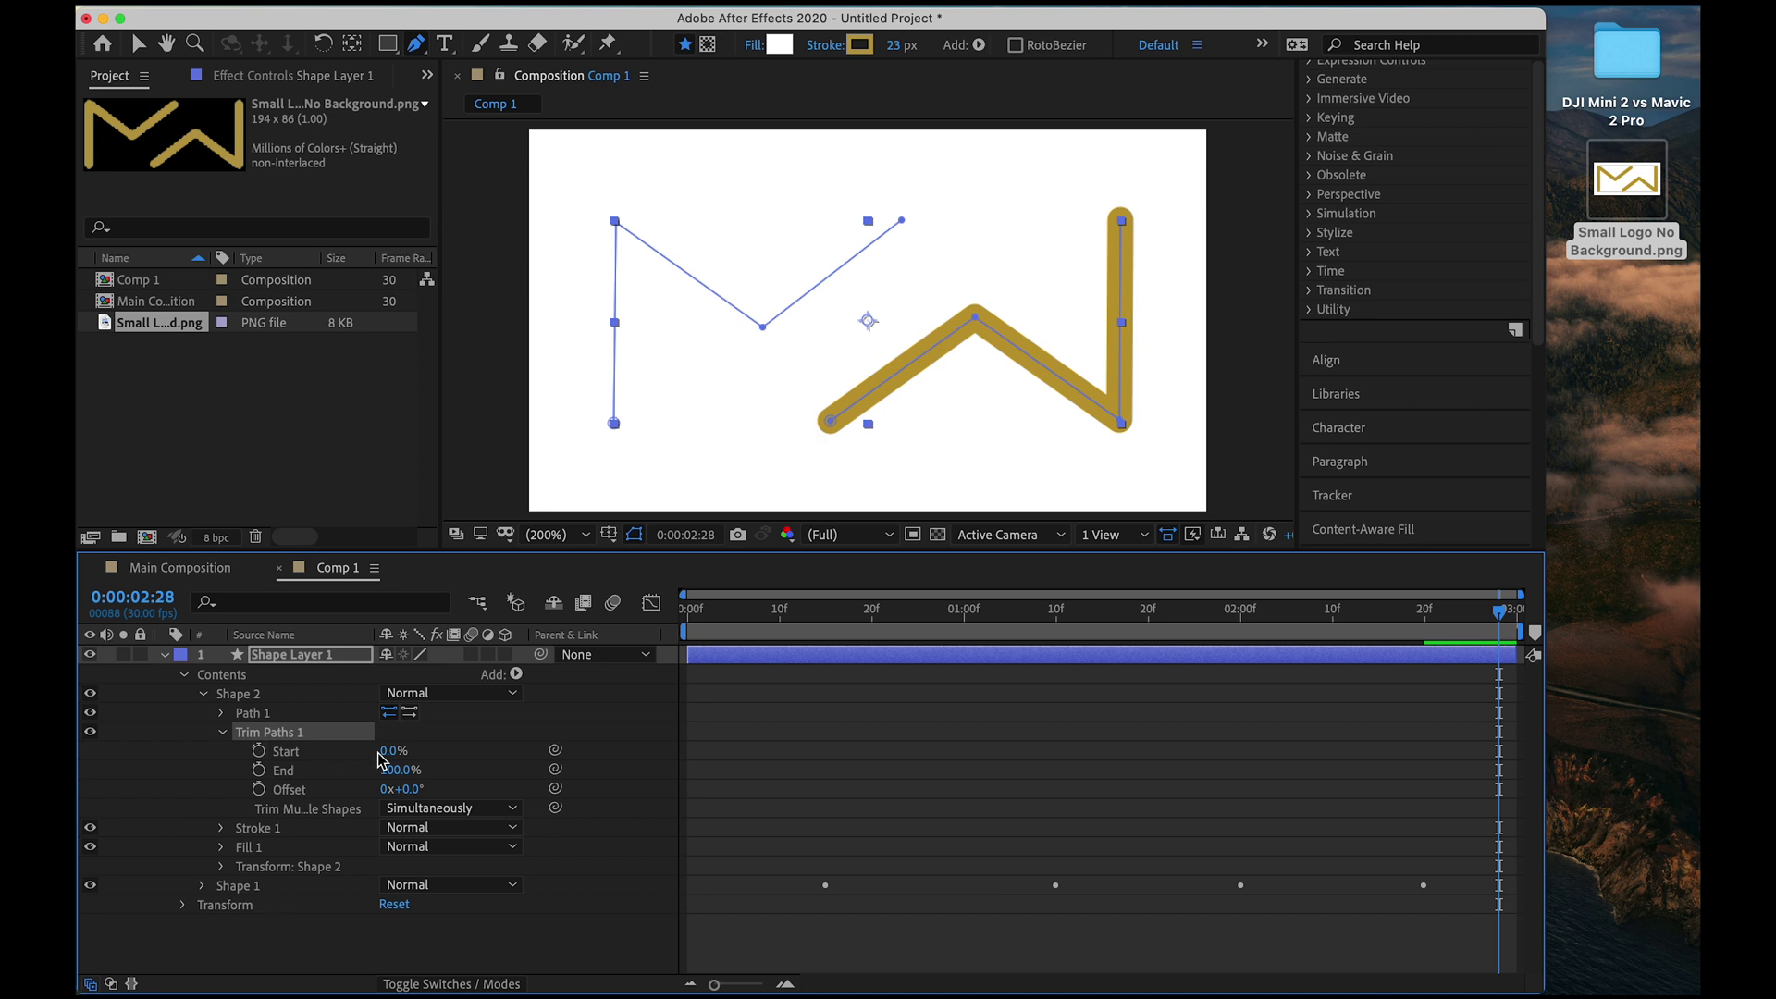
Try adjusting the Start and End of Shape 2's Trim Paths, and return them to 0% and 100%.
mouse_move(385, 757)
mouse_down()
mouse_move(408, 753)
mouse_move(374, 756)
mouse_up()
click(407, 770)
mouse_move(411, 770)
mouse_down()
mouse_move(374, 770)
mouse_move(439, 768)
mouse_up()
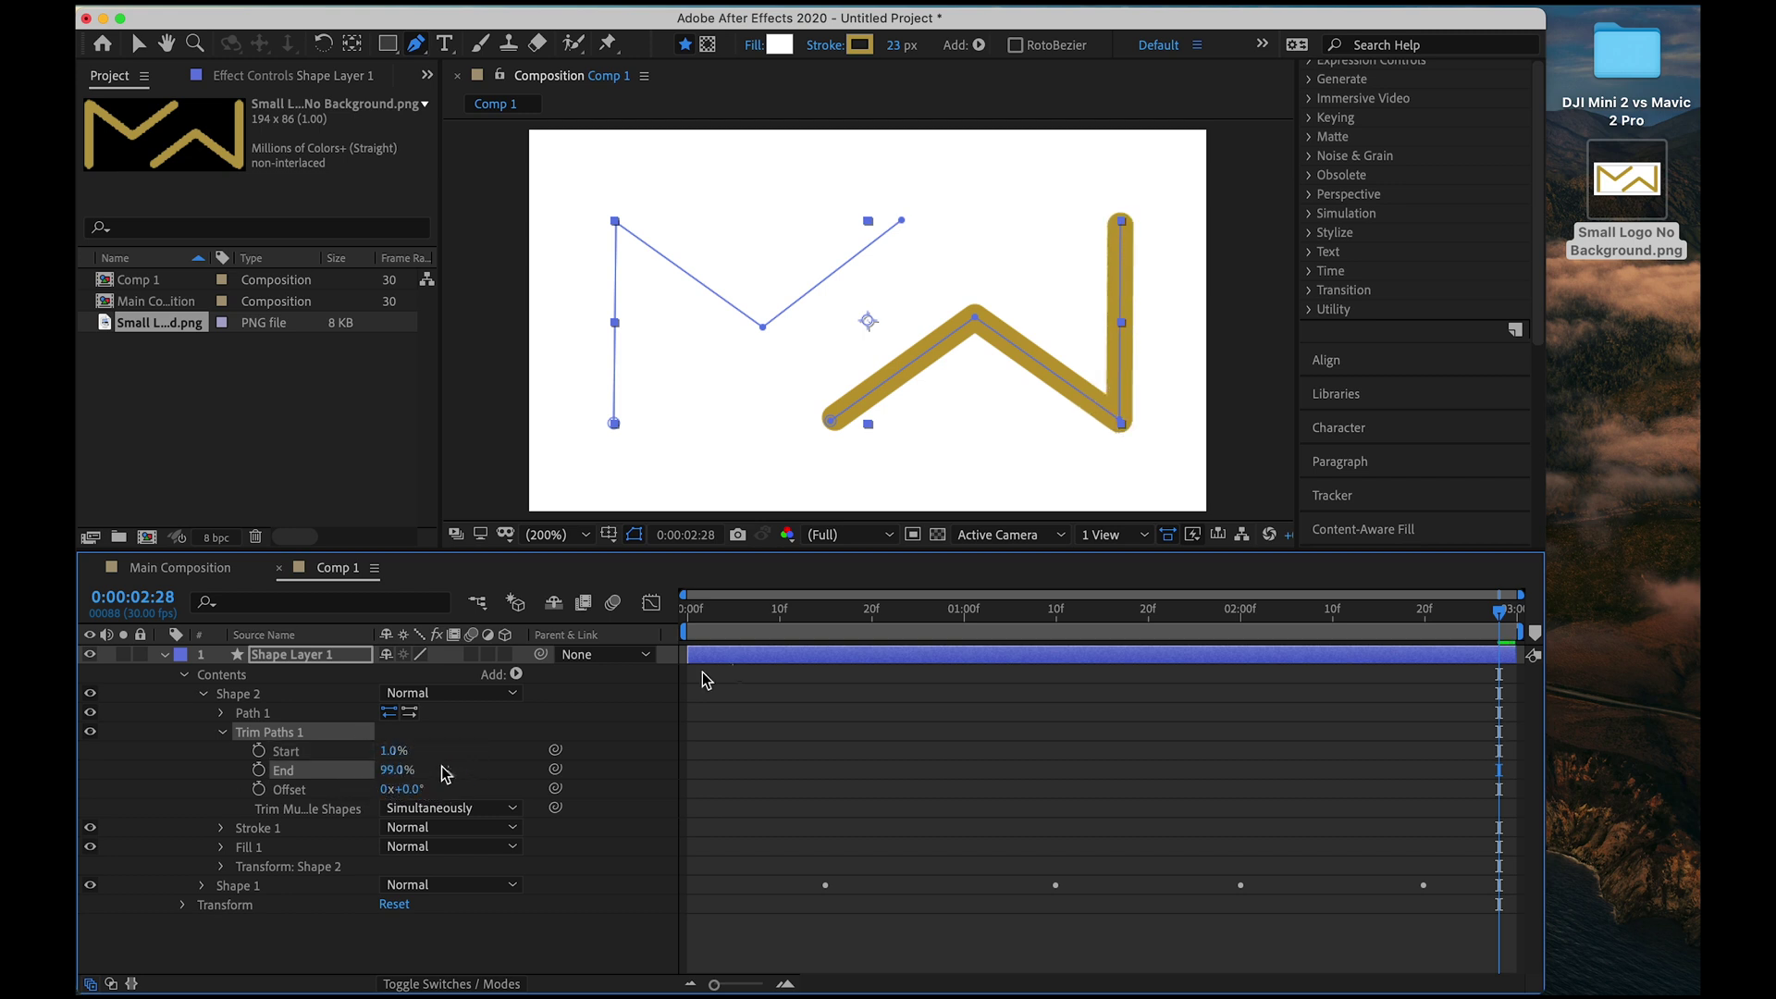
click(393, 757)
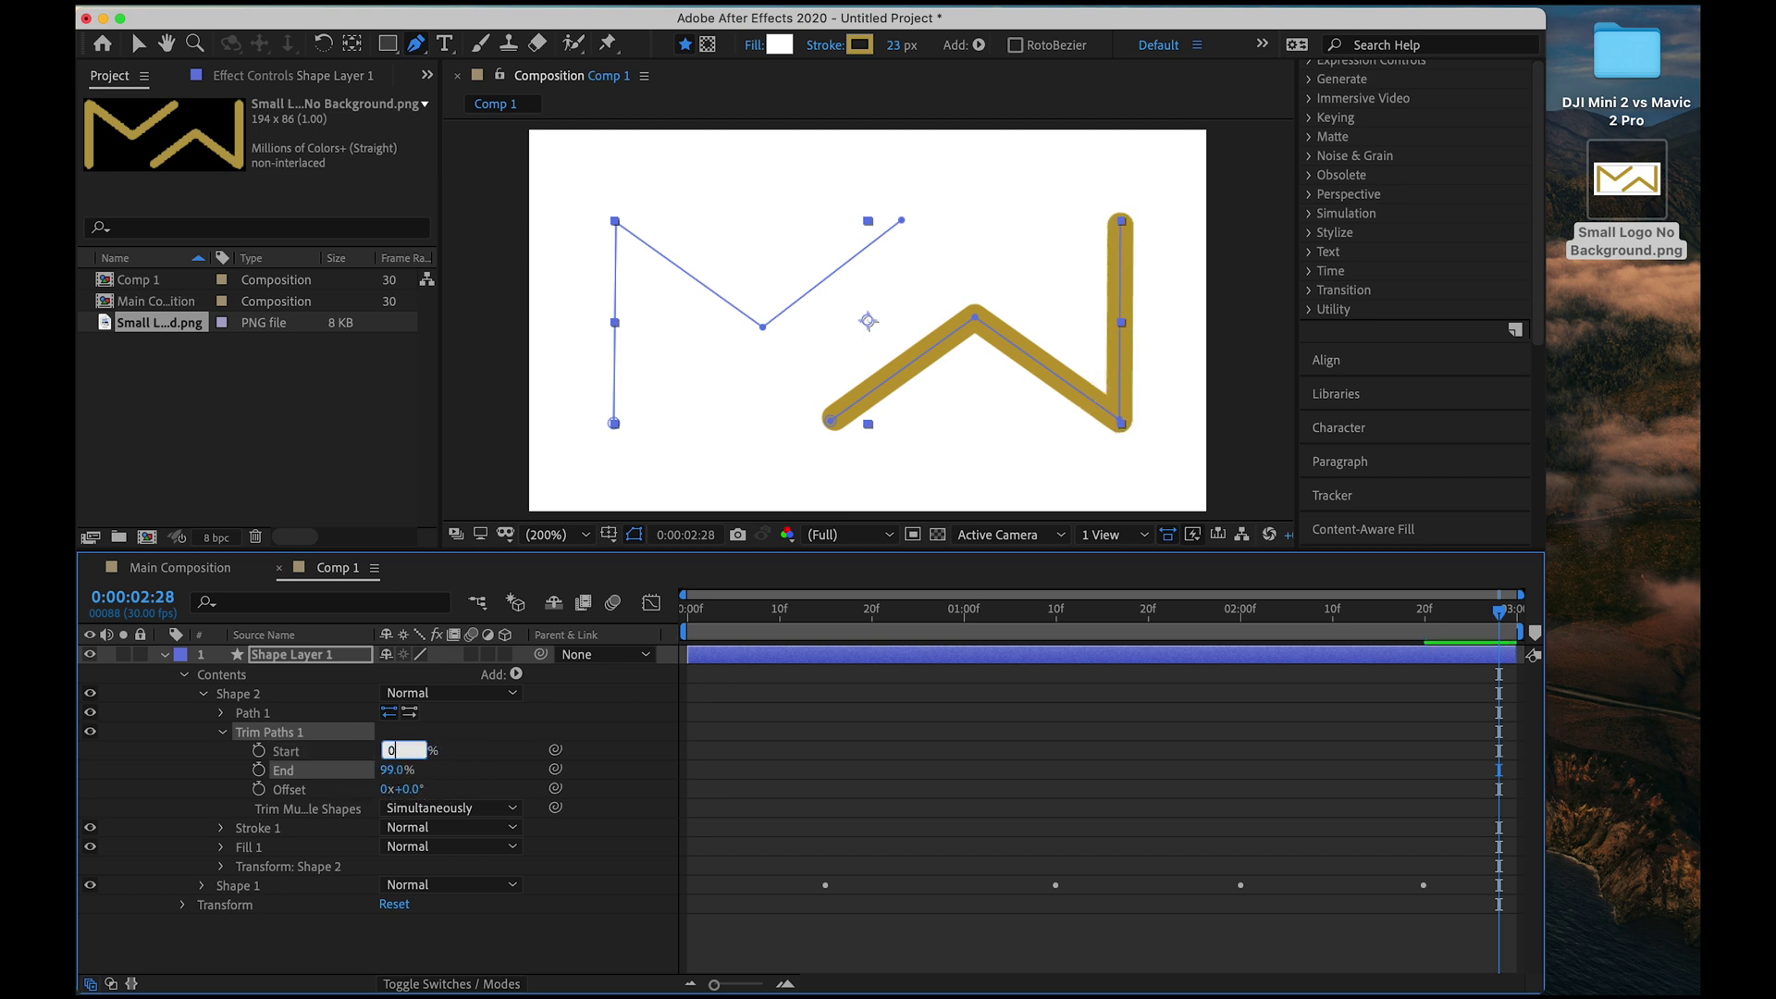
key(Return)
click(396, 771)
text(100)
key(Return)
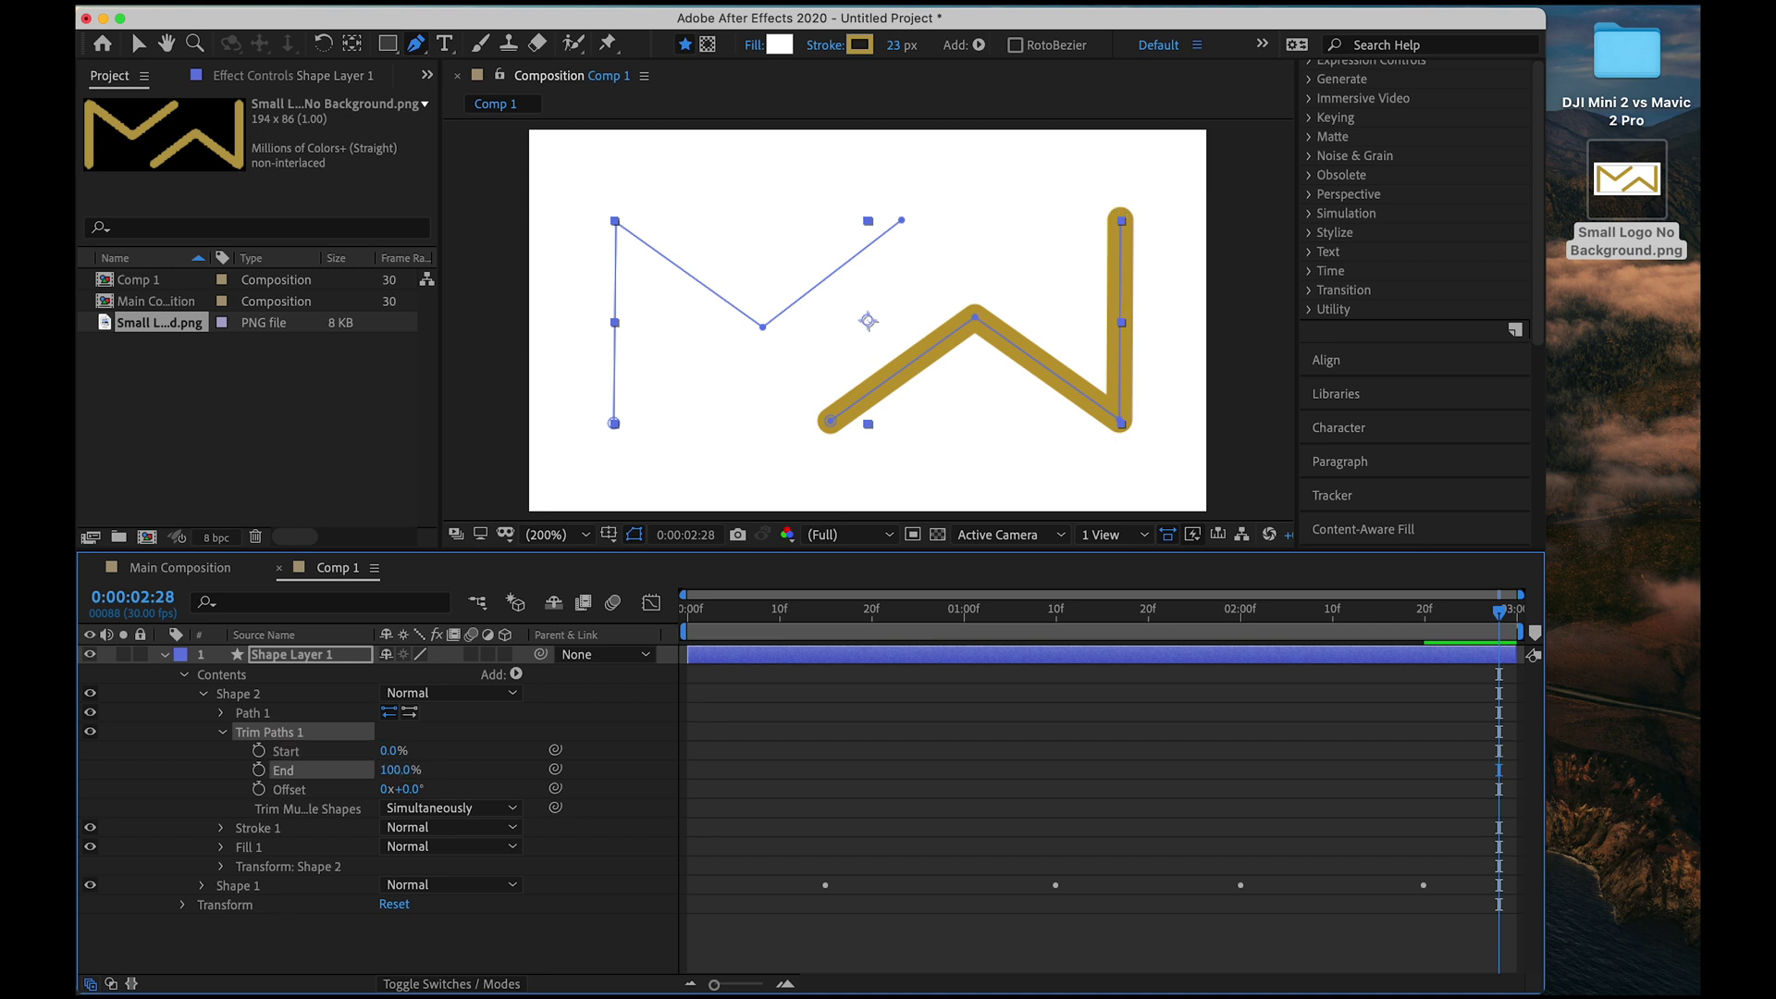
drag(813, 615, 828, 620)
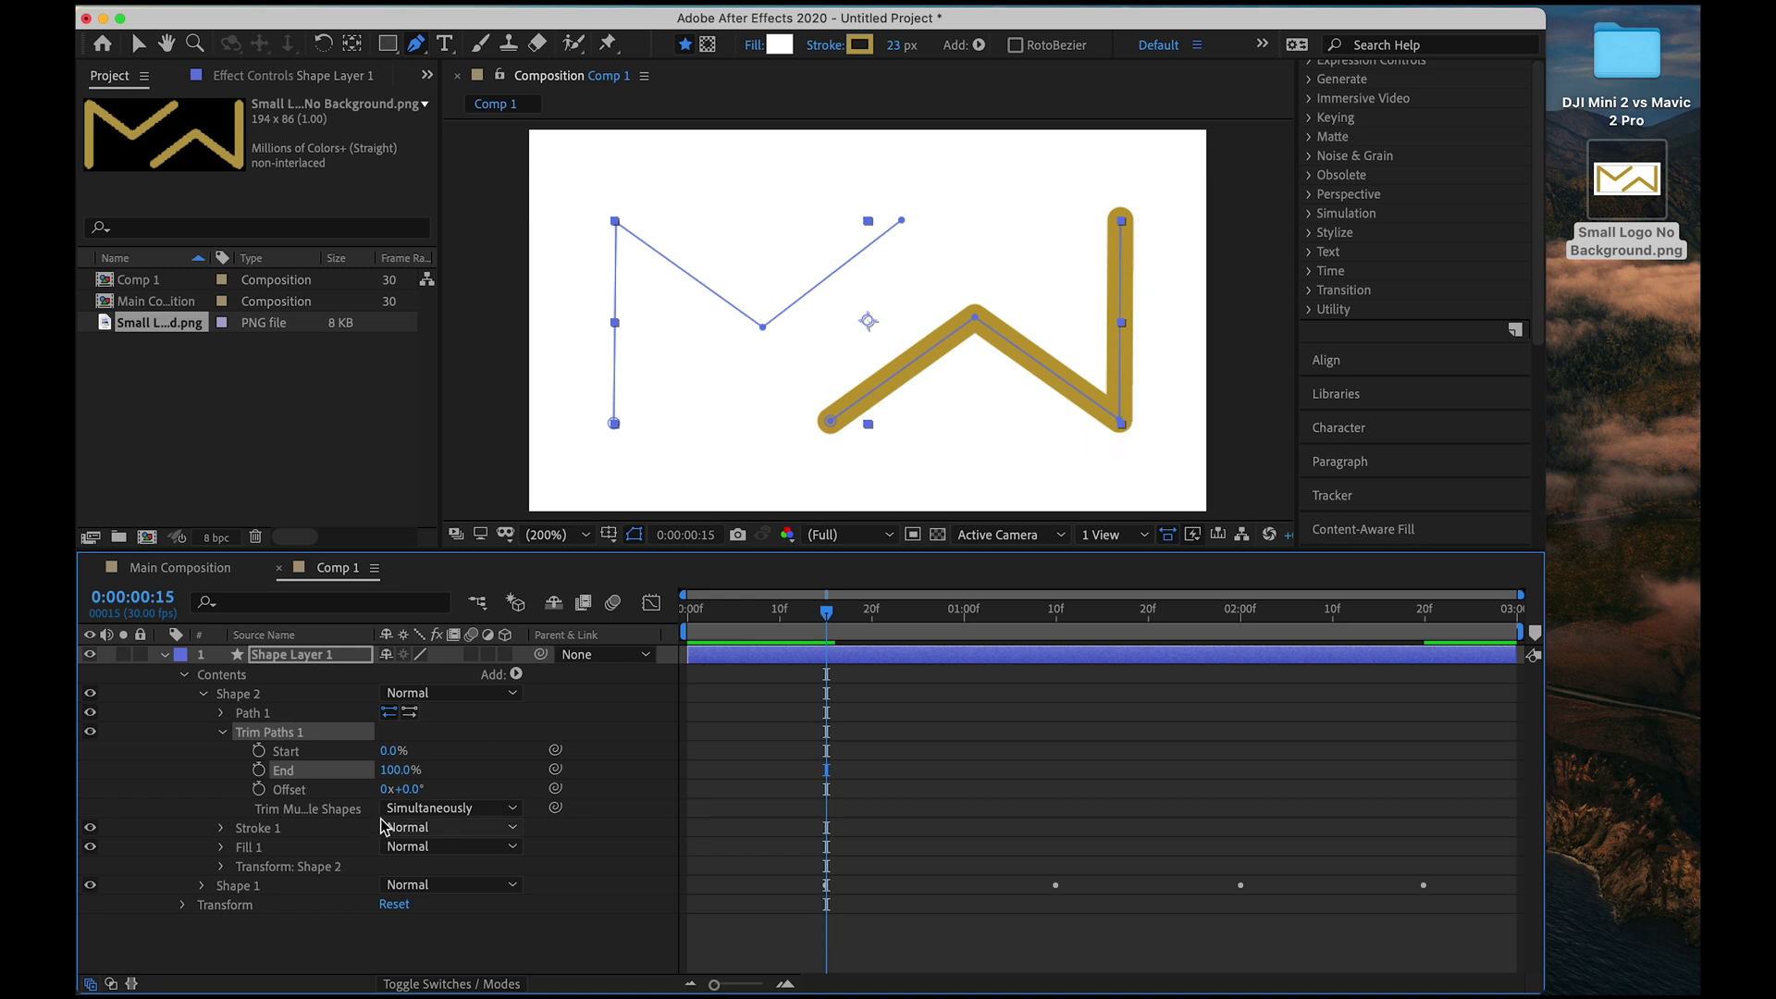
click(259, 771)
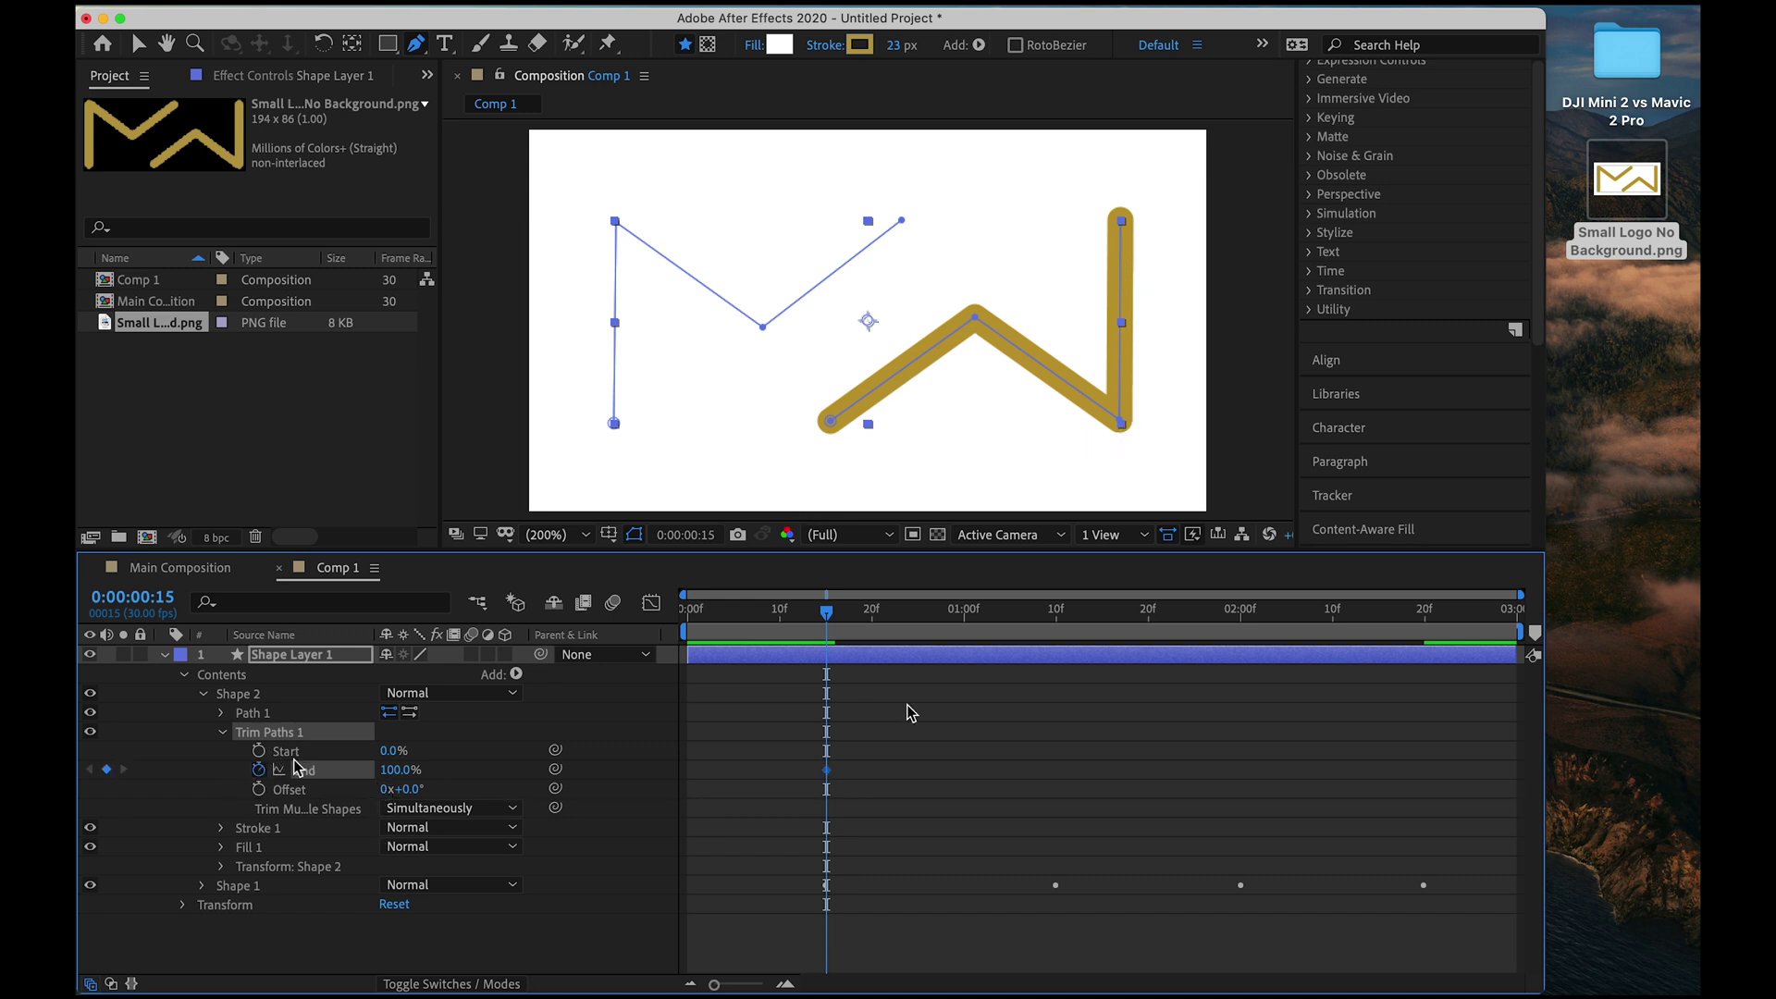
drag(939, 609, 1061, 631)
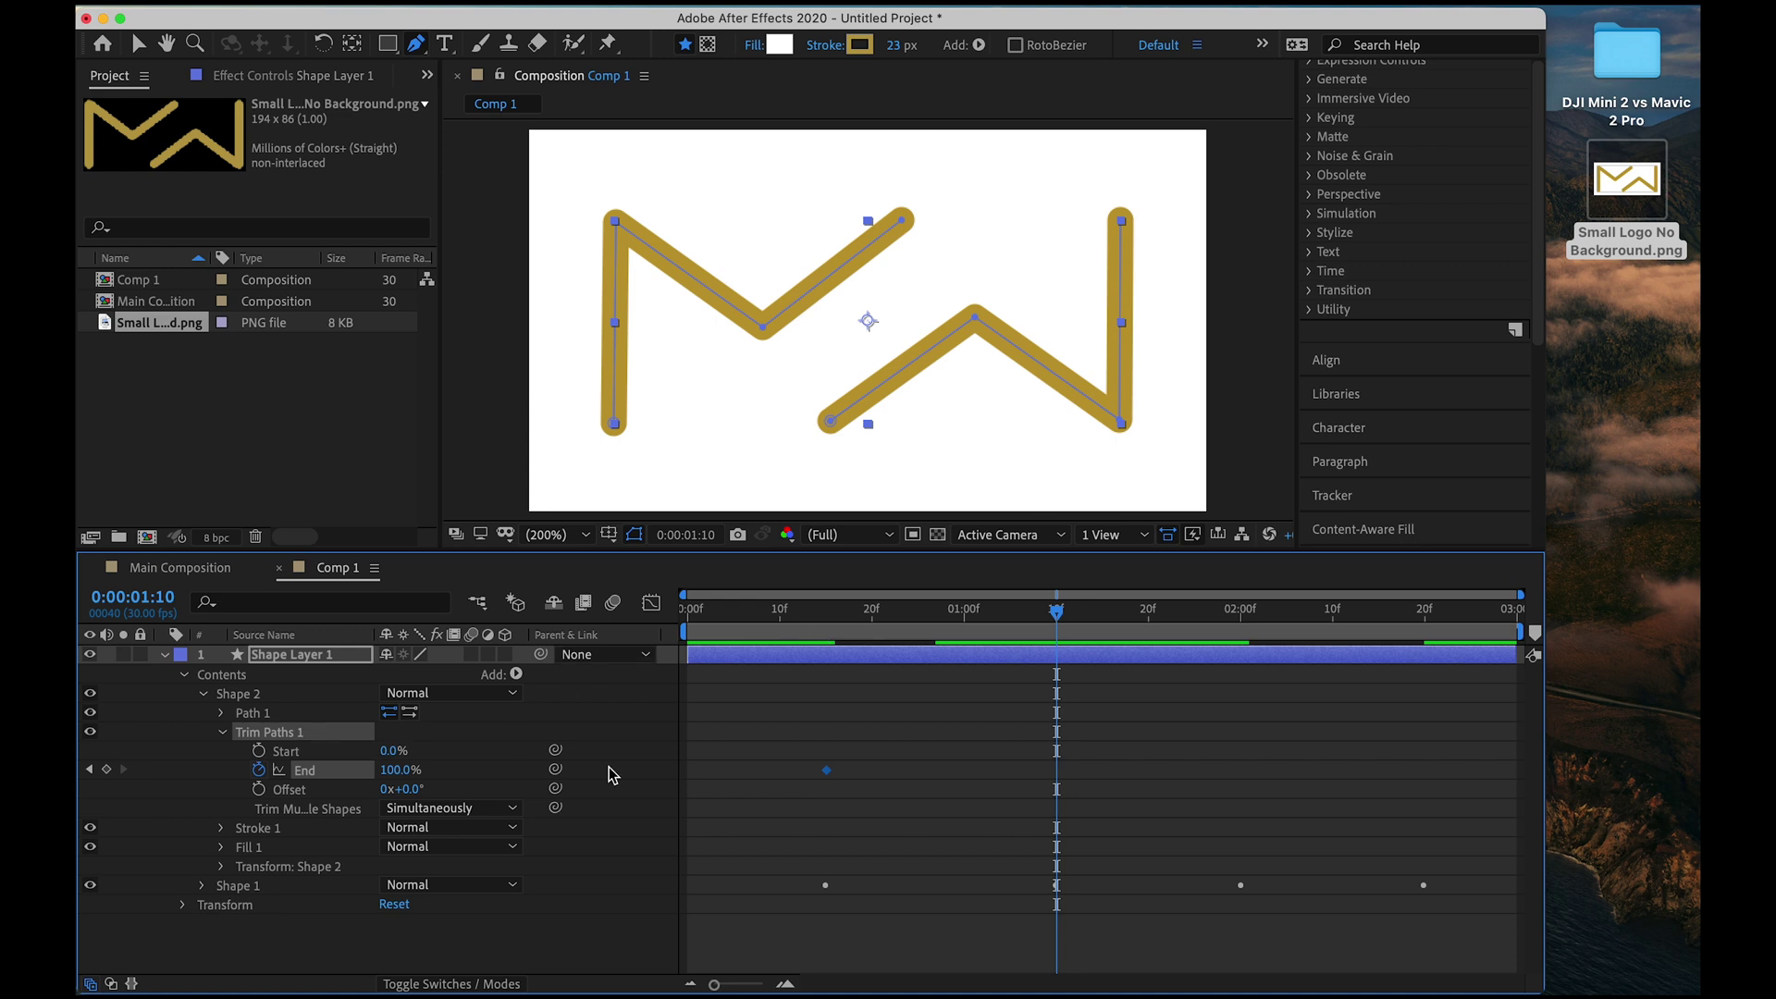
key(Delete)
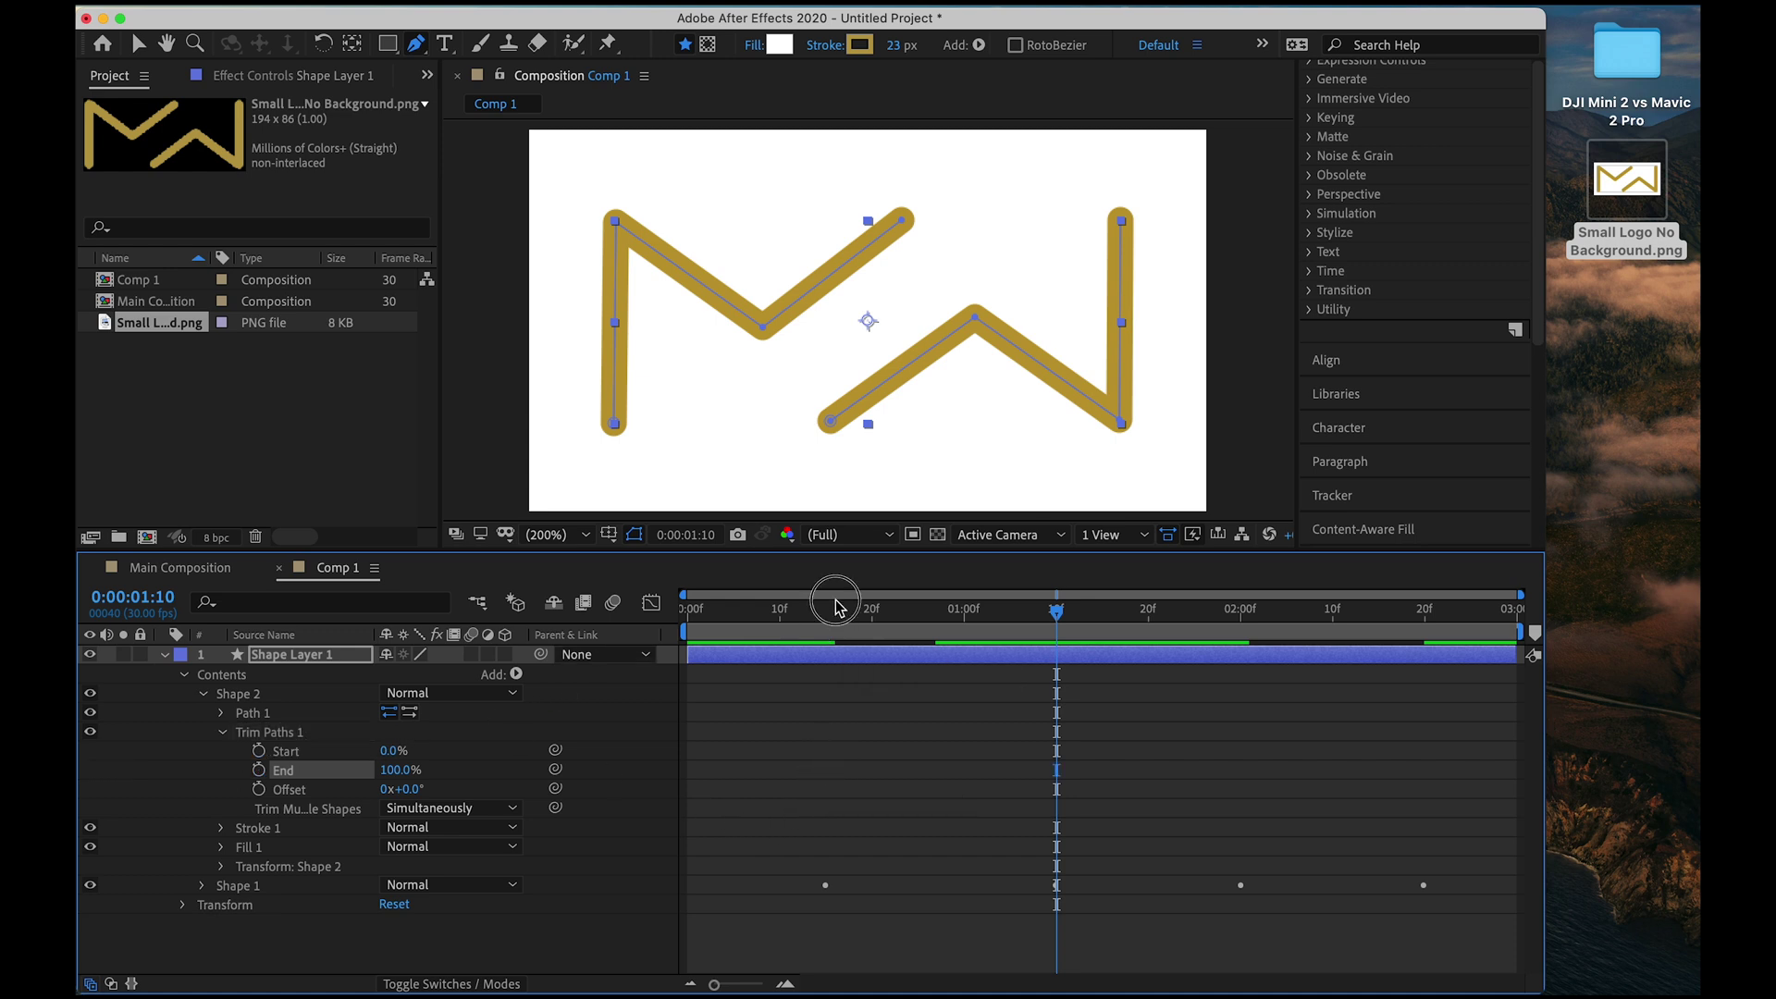
Keyframe Shape 2's Trim Paths Start at 100% at 0:00:00:15 and 0% at 0:00:01:10.
drag(838, 622, 826, 622)
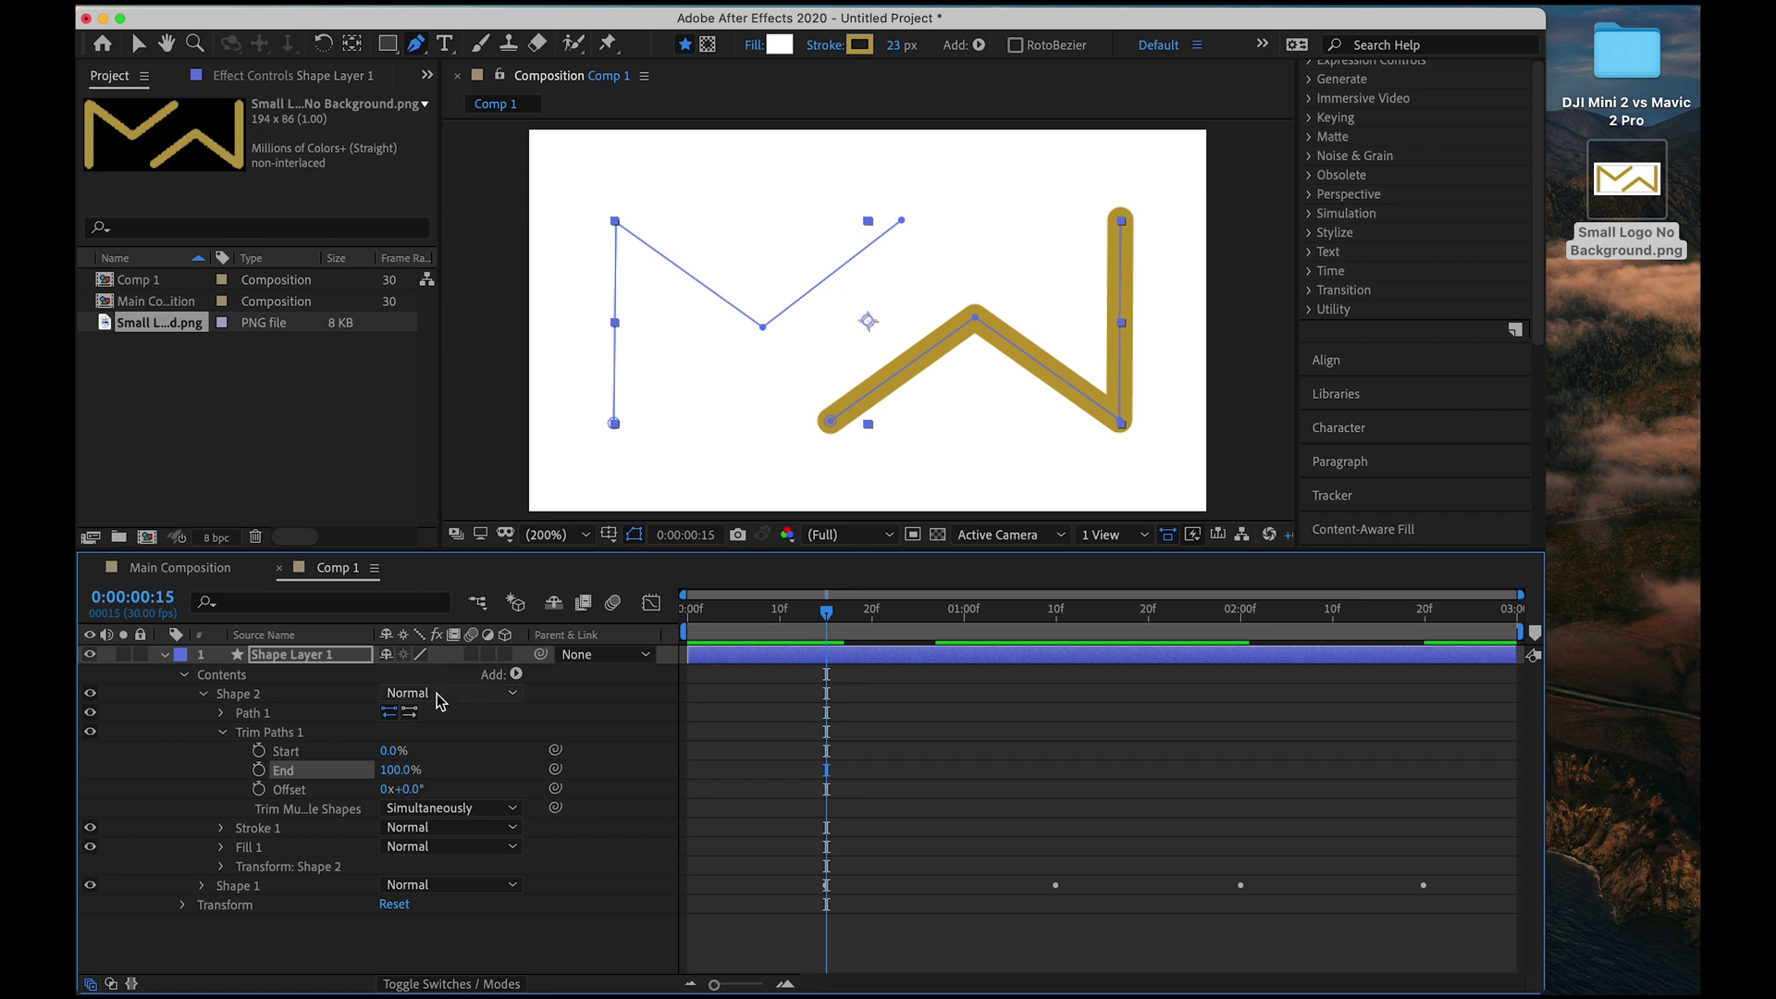
mouse_move(396, 769)
mouse_down()
mouse_move(368, 753)
mouse_move(440, 771)
mouse_move(349, 753)
mouse_move(488, 761)
mouse_up()
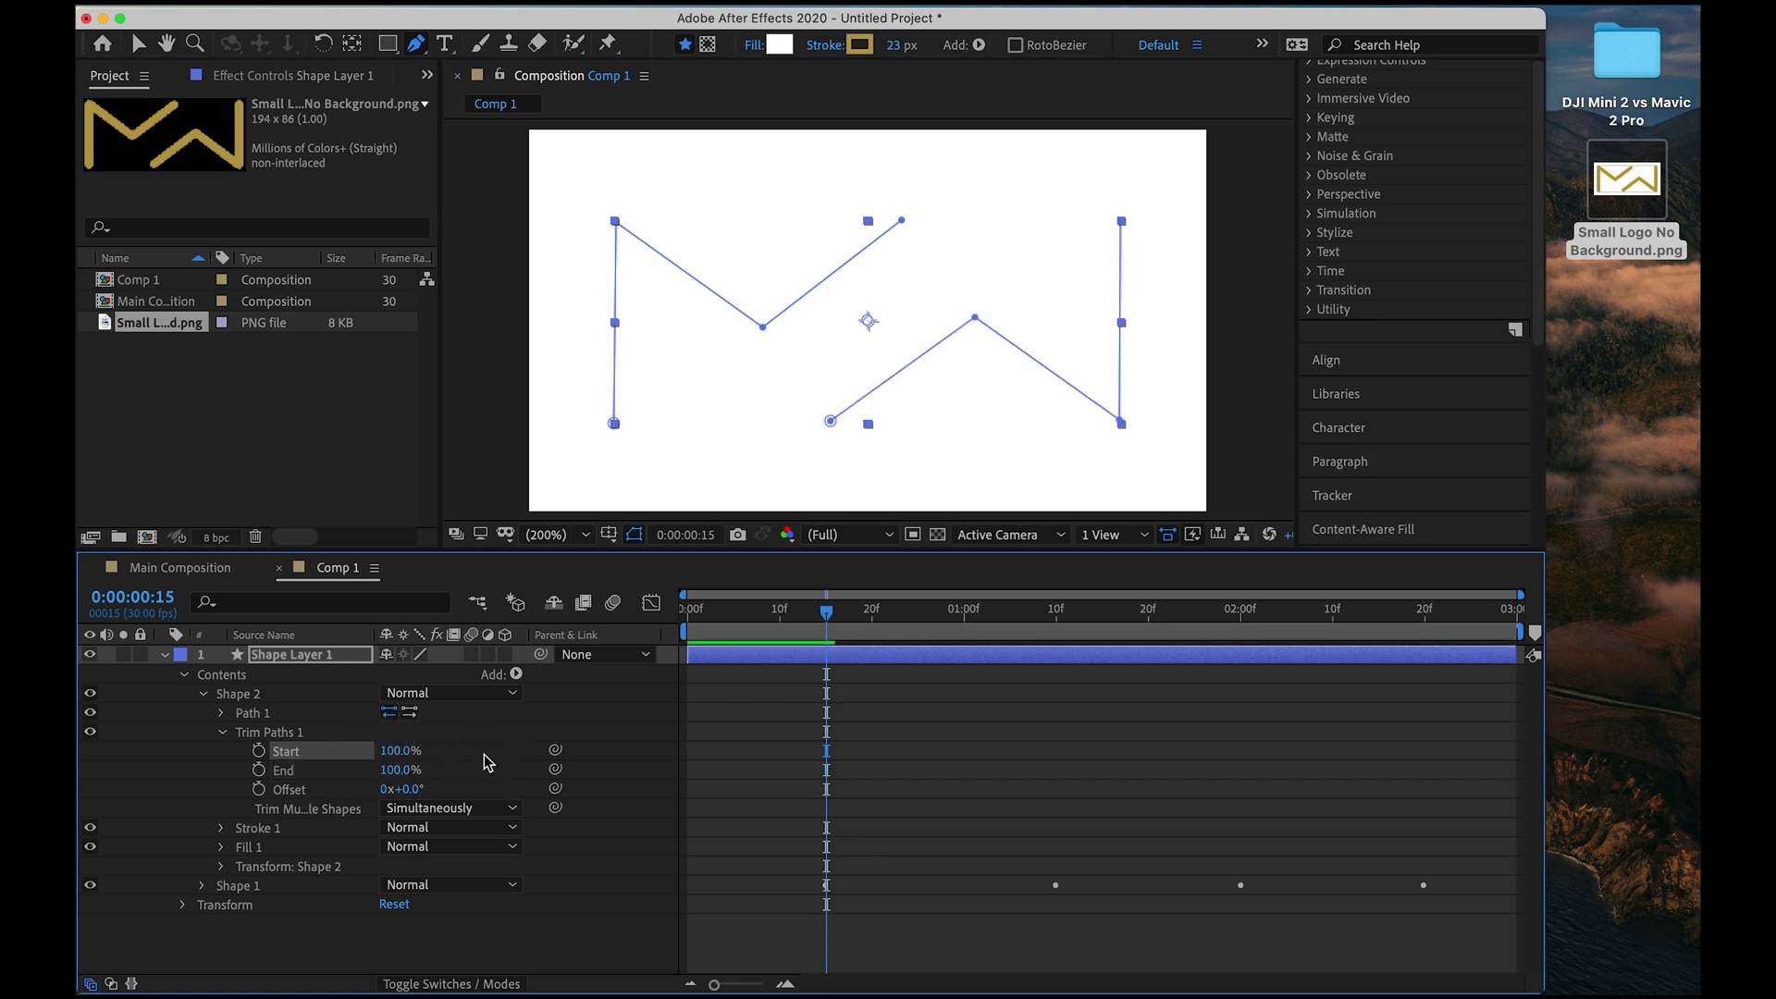
click(260, 751)
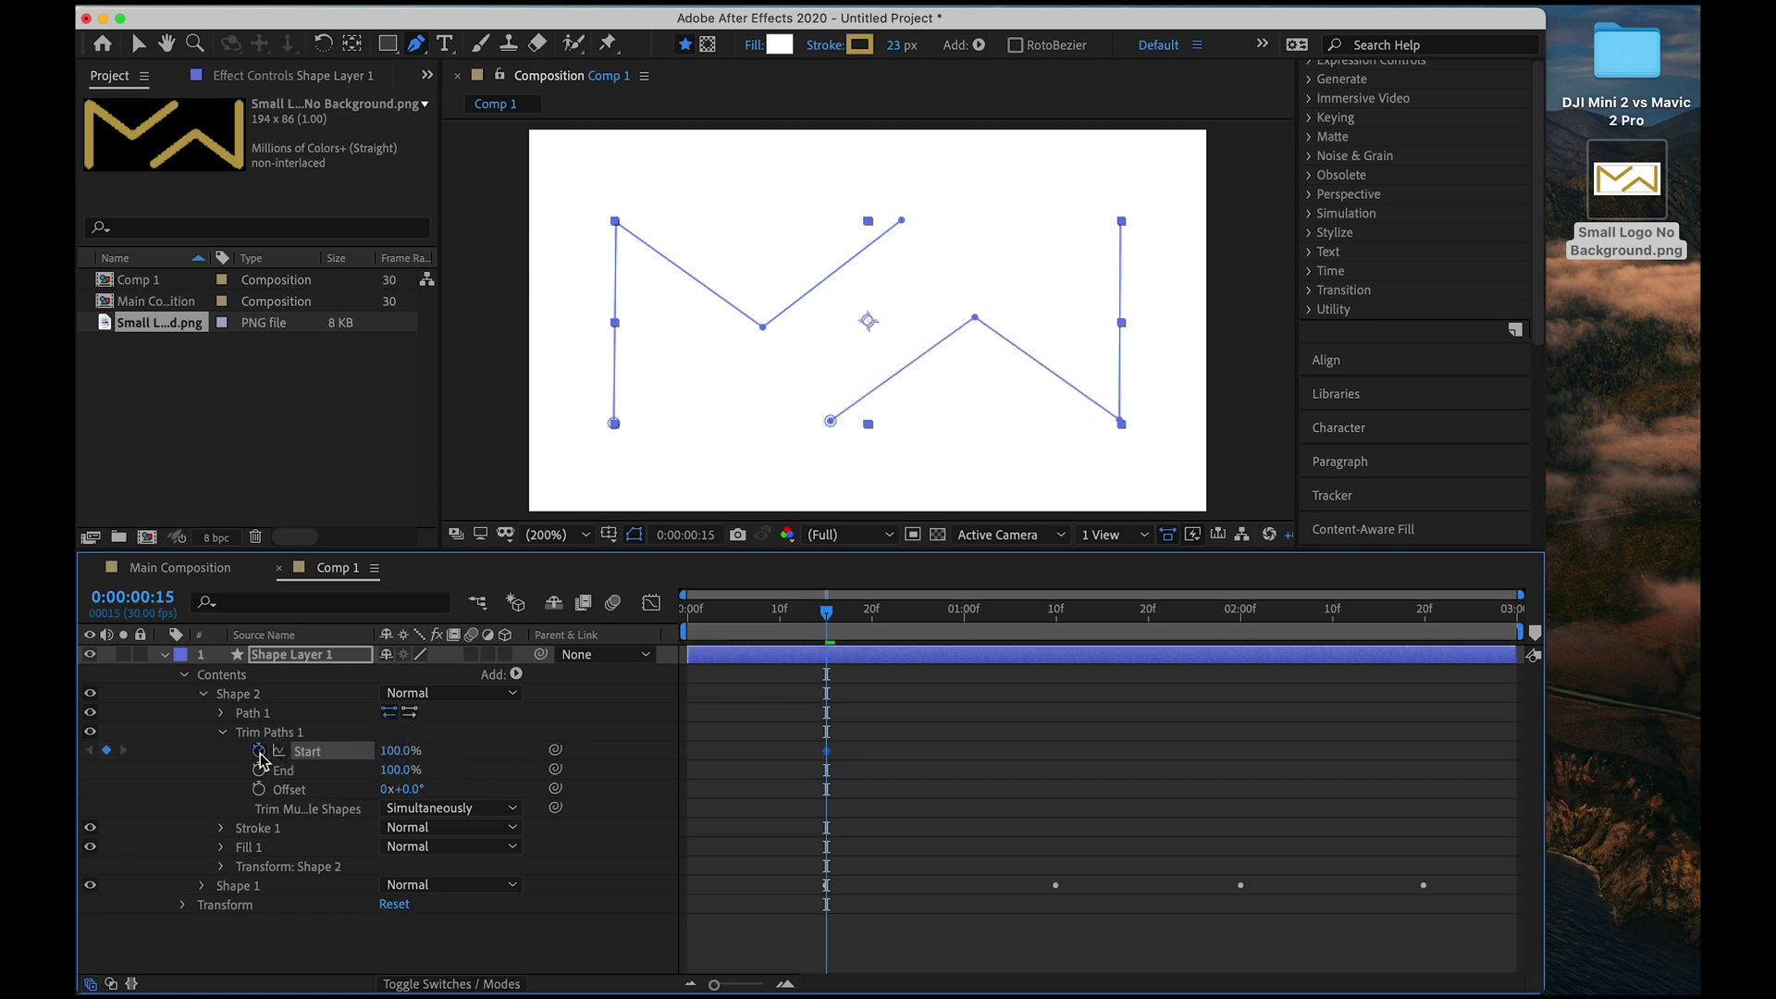
drag(1014, 626, 1057, 626)
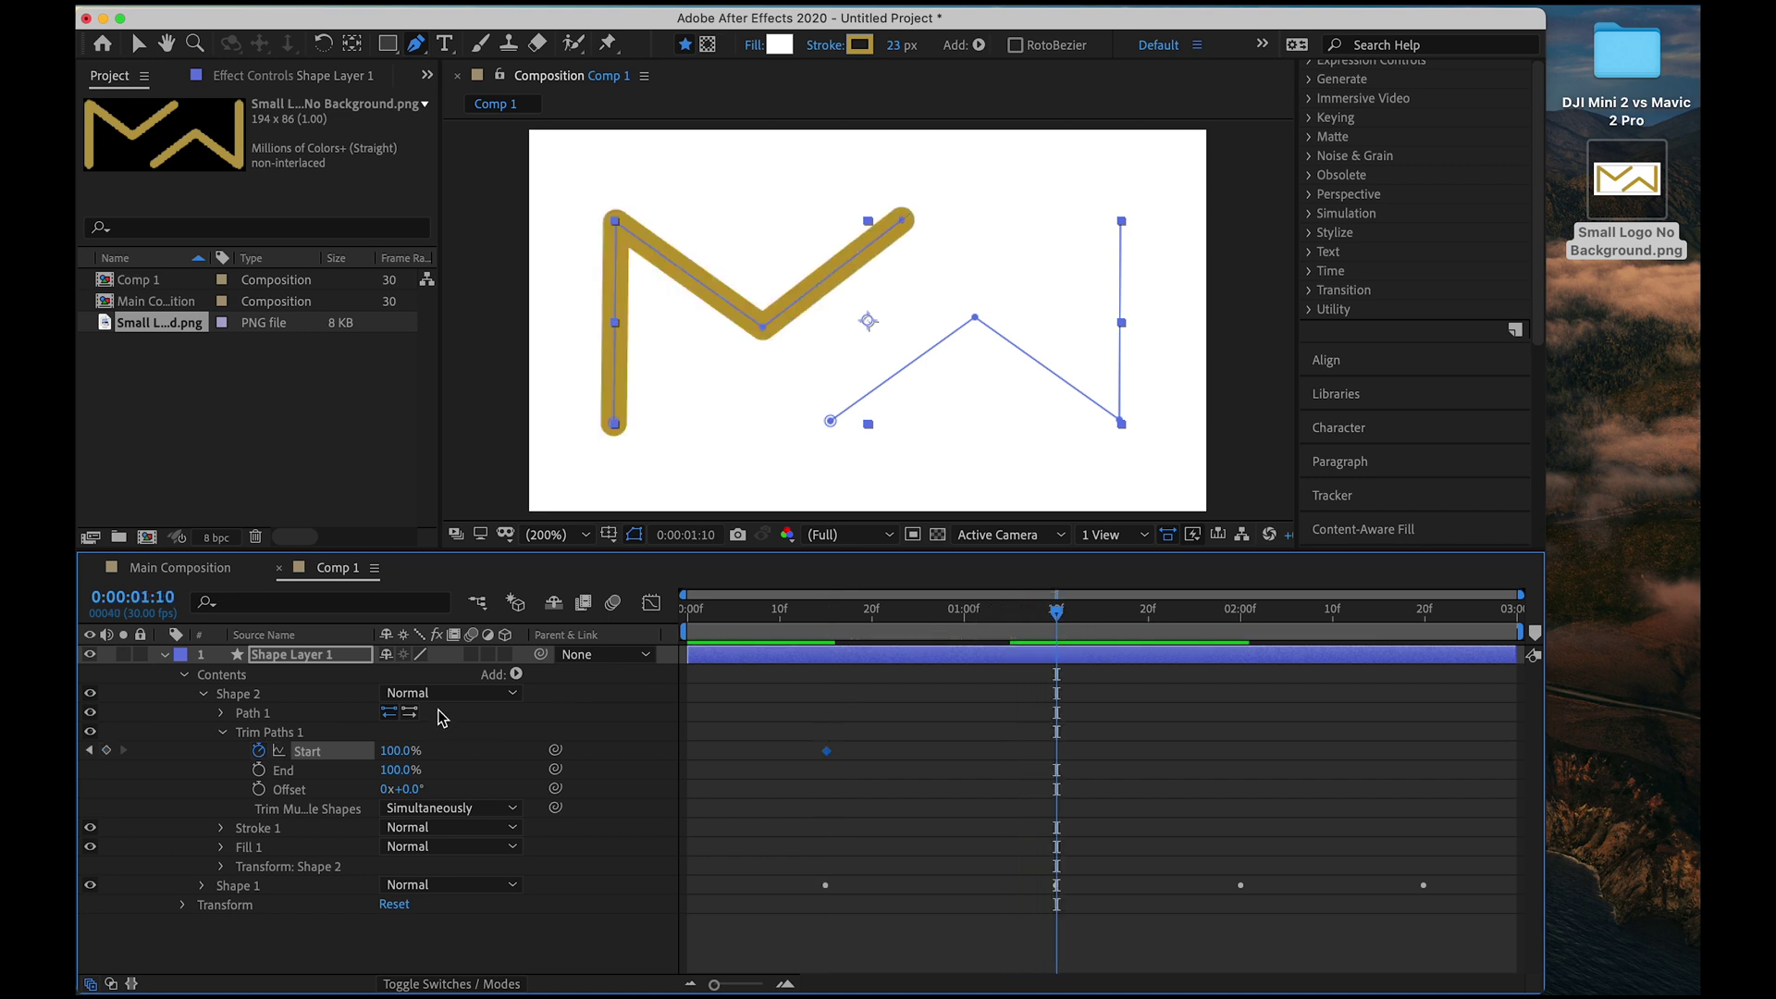
drag(399, 750, 287, 747)
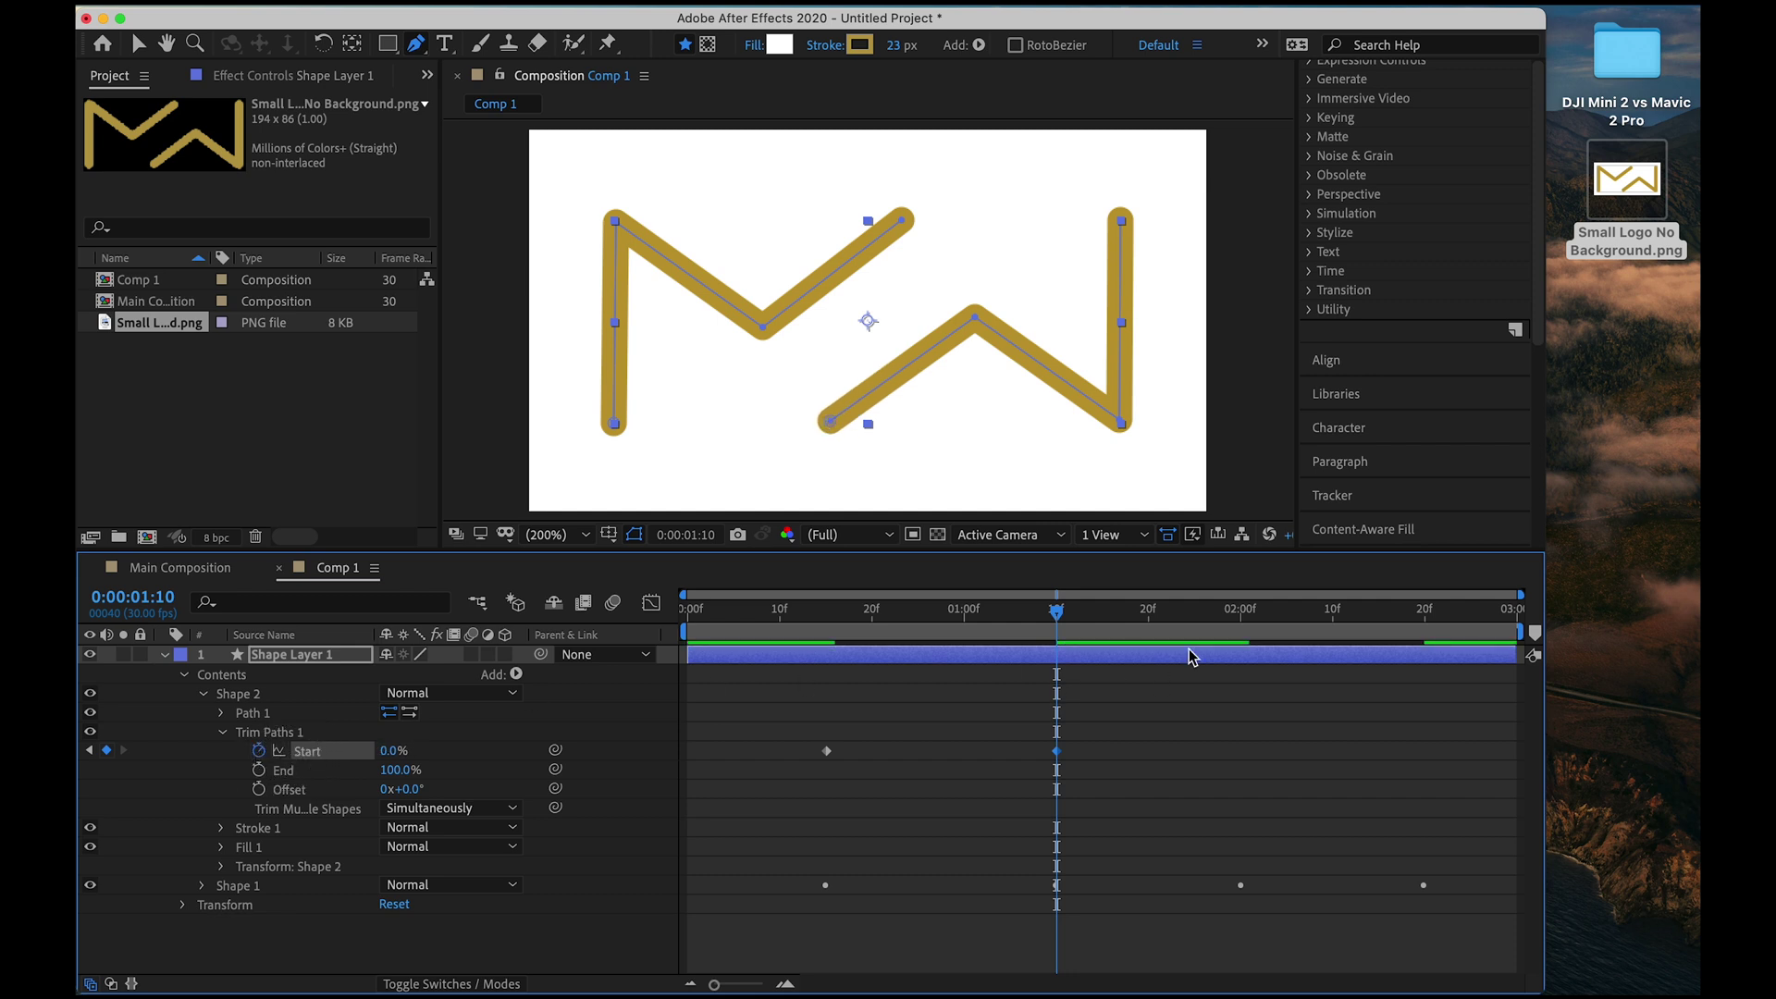
Keyframe Shape 2's Trim Paths End at 100% at 0:00:02:00 and 0% at 0:00:02:20, and preview the animation from the beginning.
drag(1223, 625, 1241, 614)
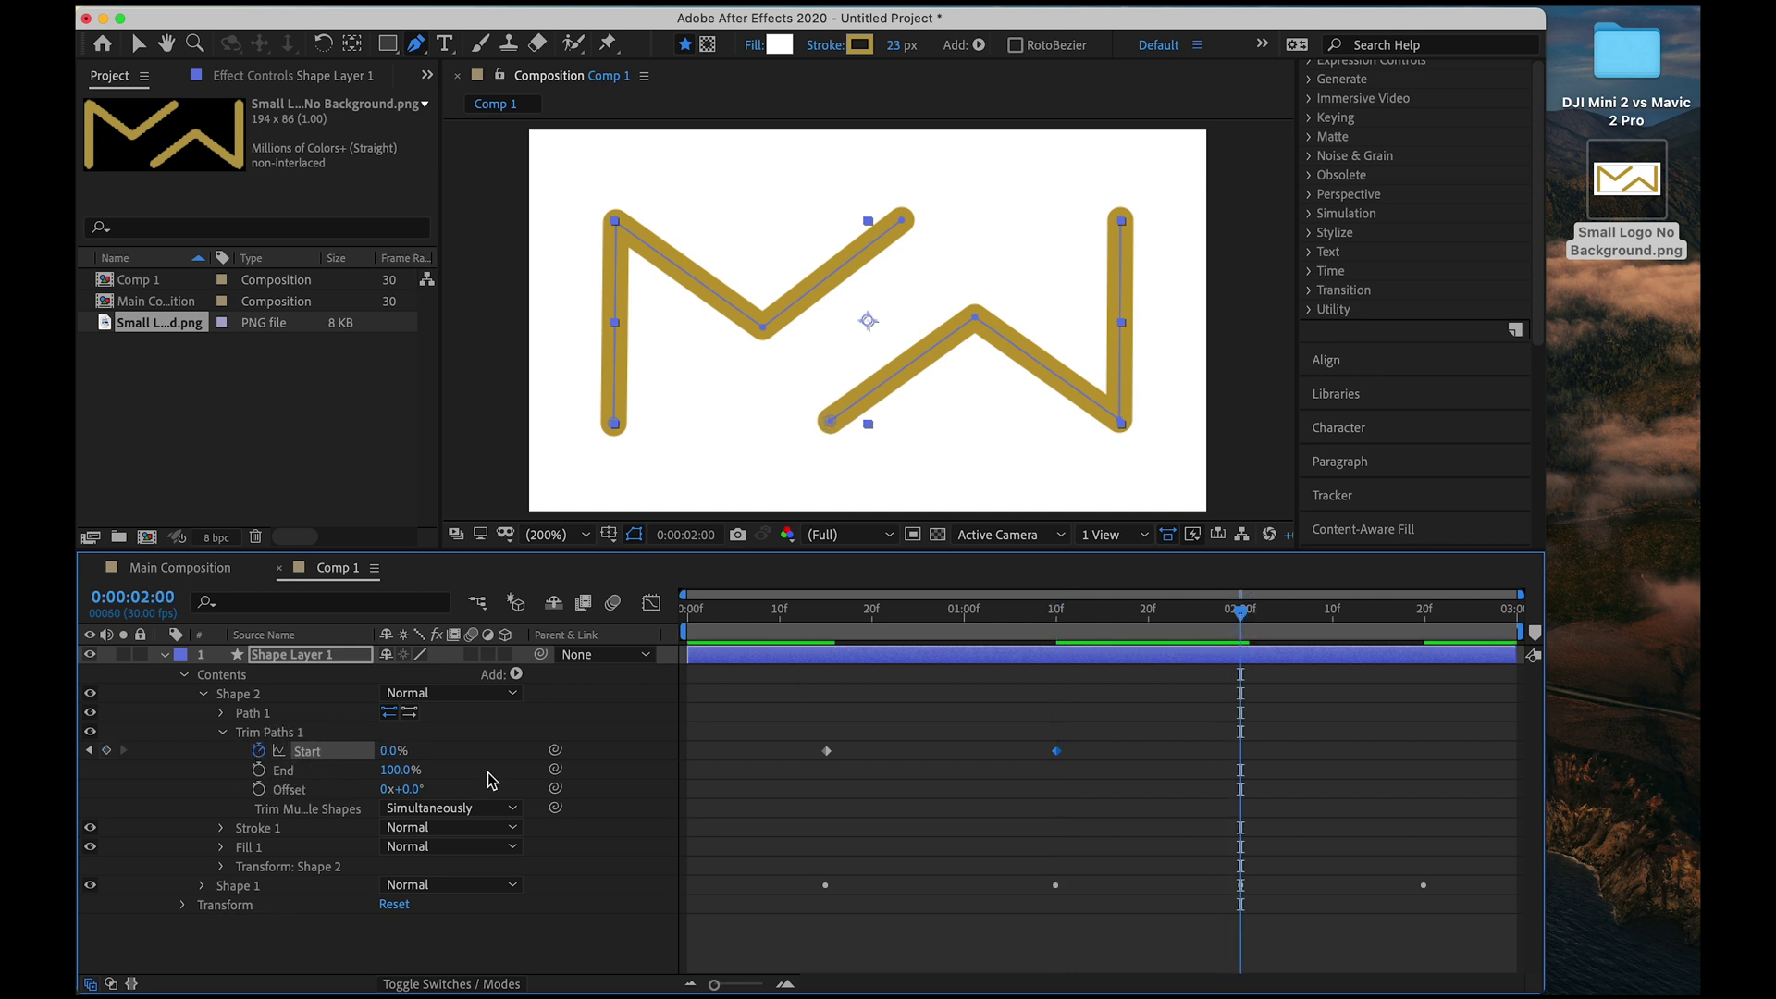
click(260, 769)
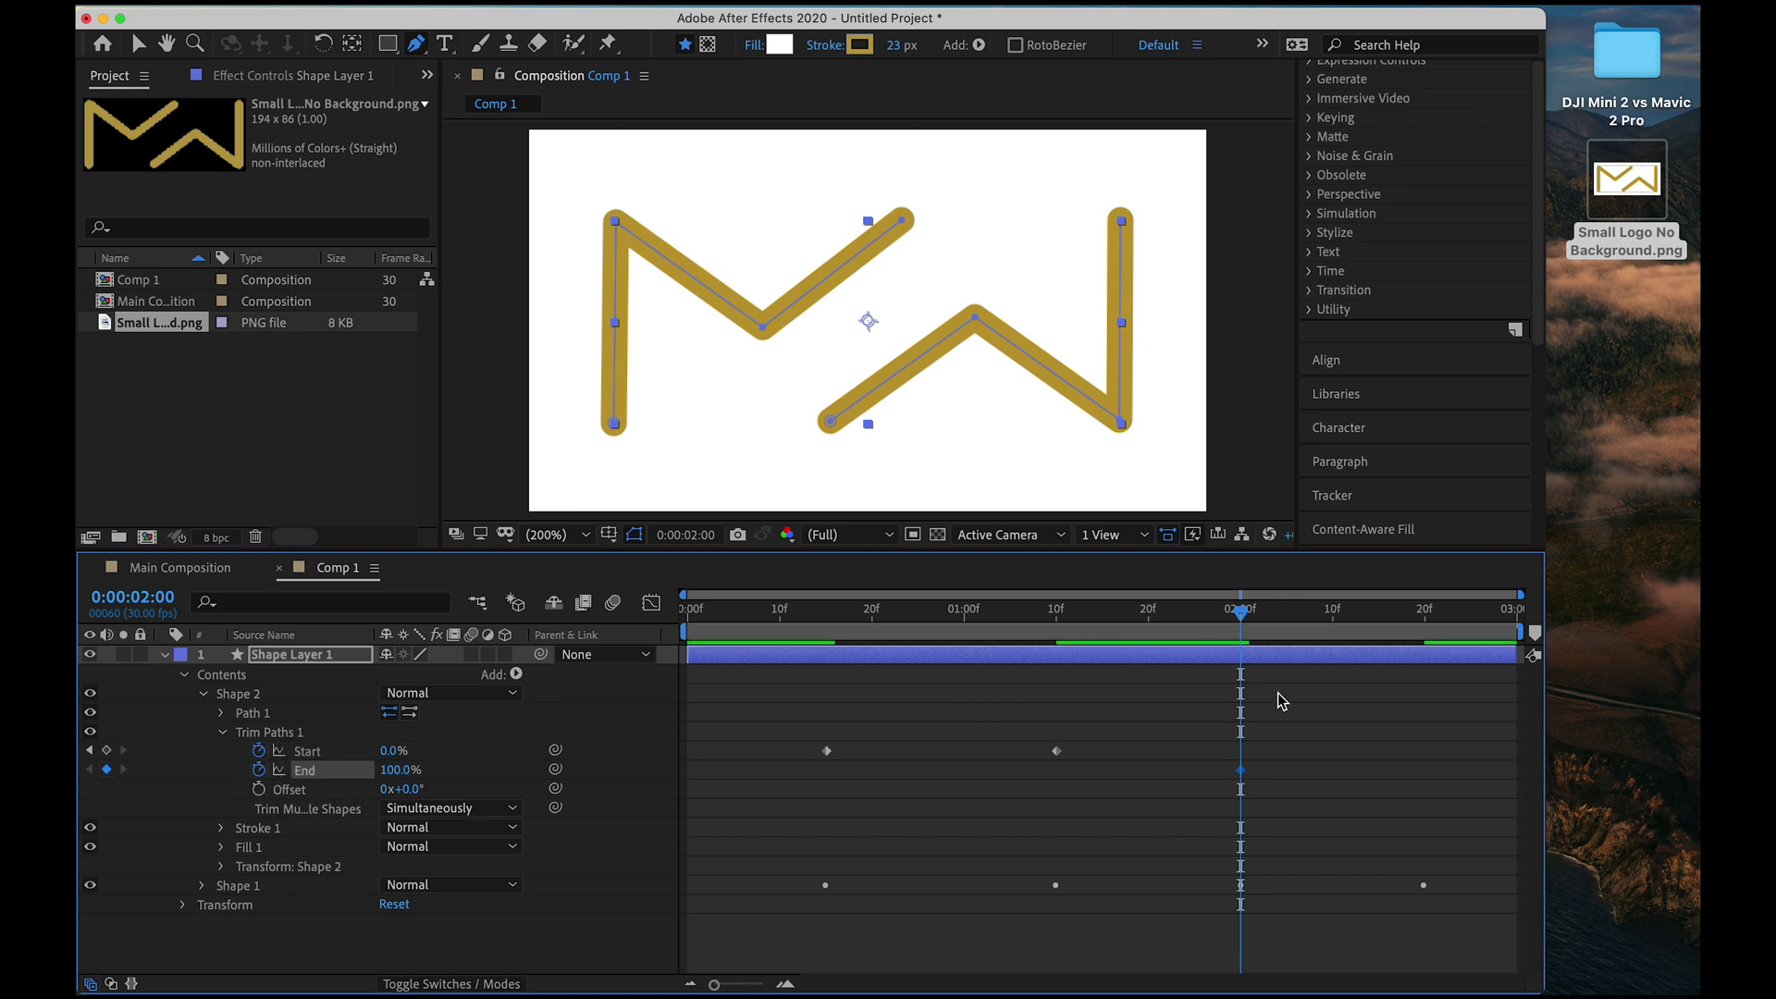
drag(1378, 626, 1400, 618)
drag(1421, 625, 1424, 623)
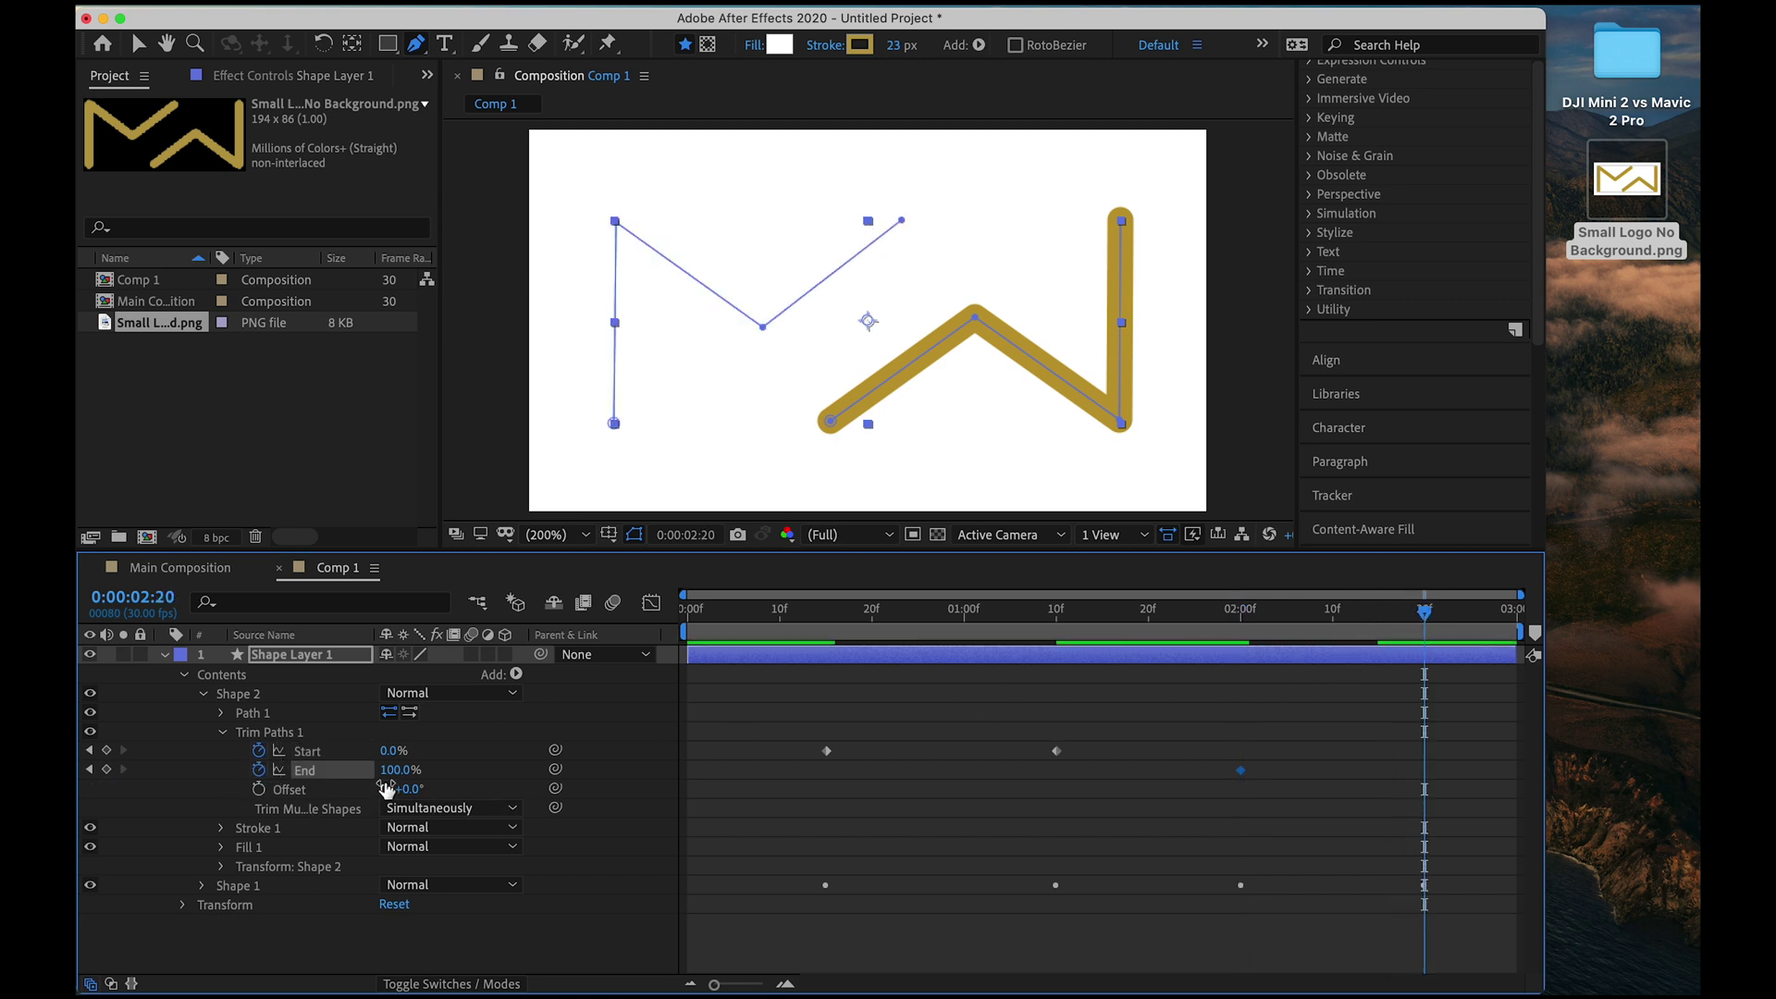
drag(395, 771, 290, 784)
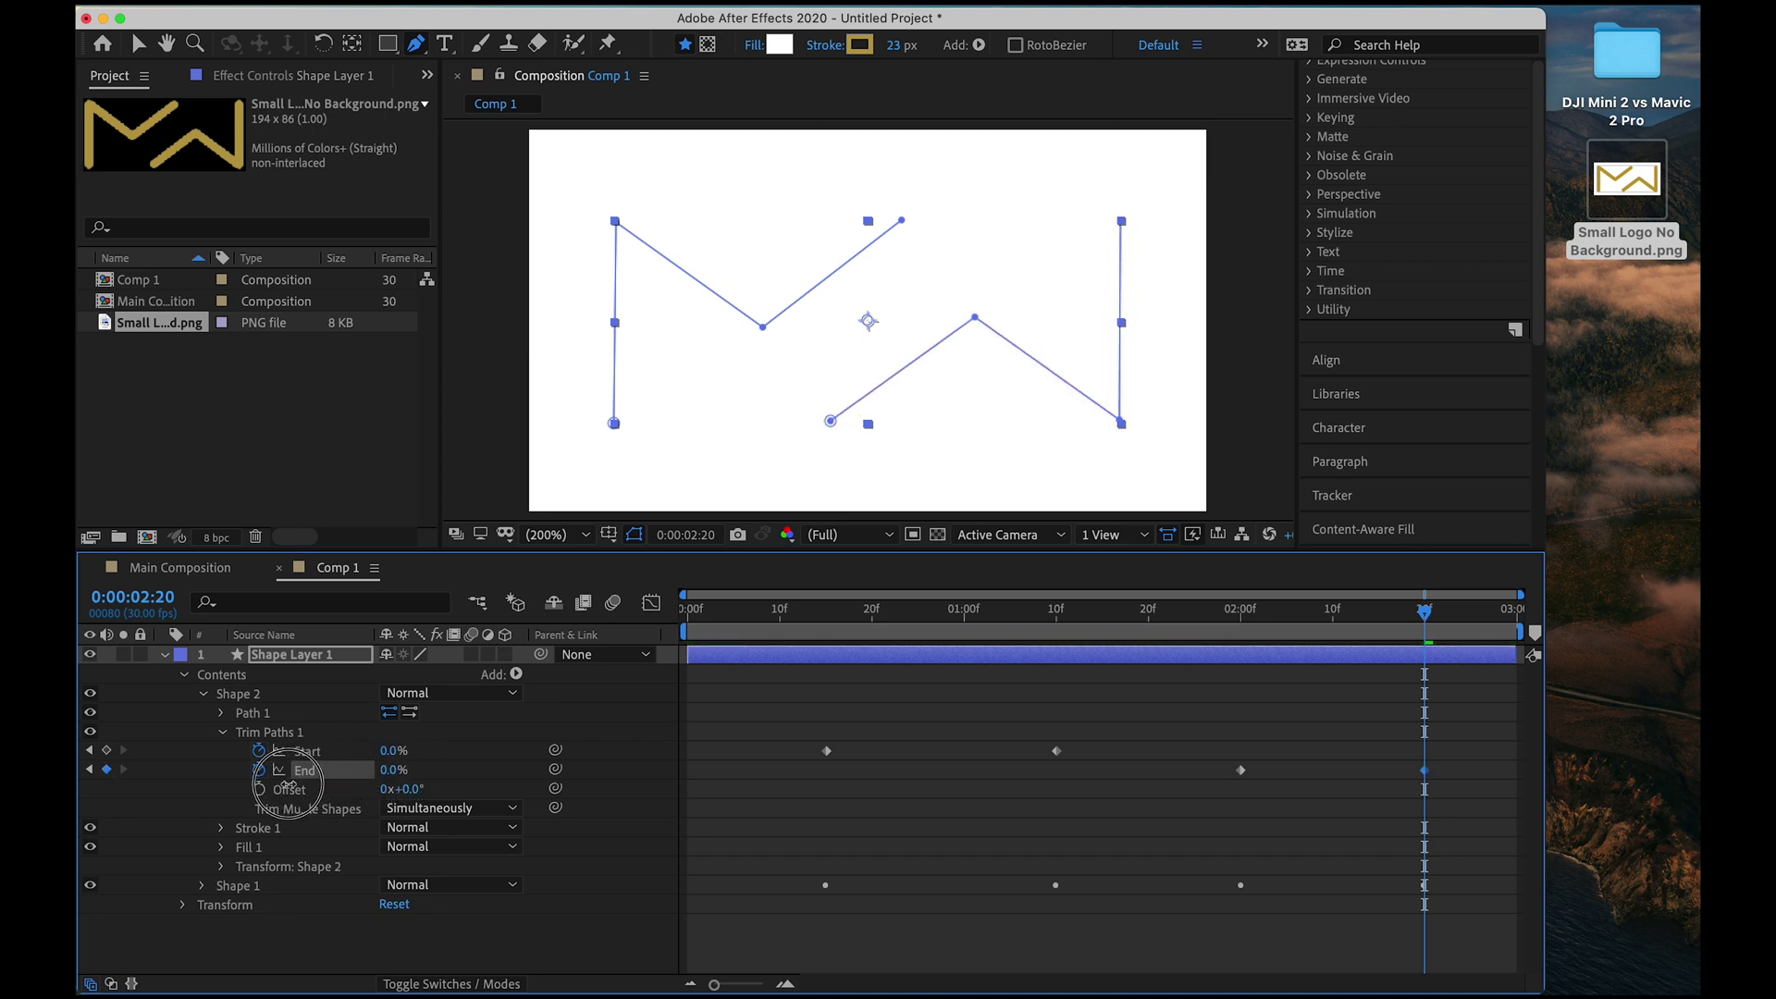
drag(727, 611, 687, 611)
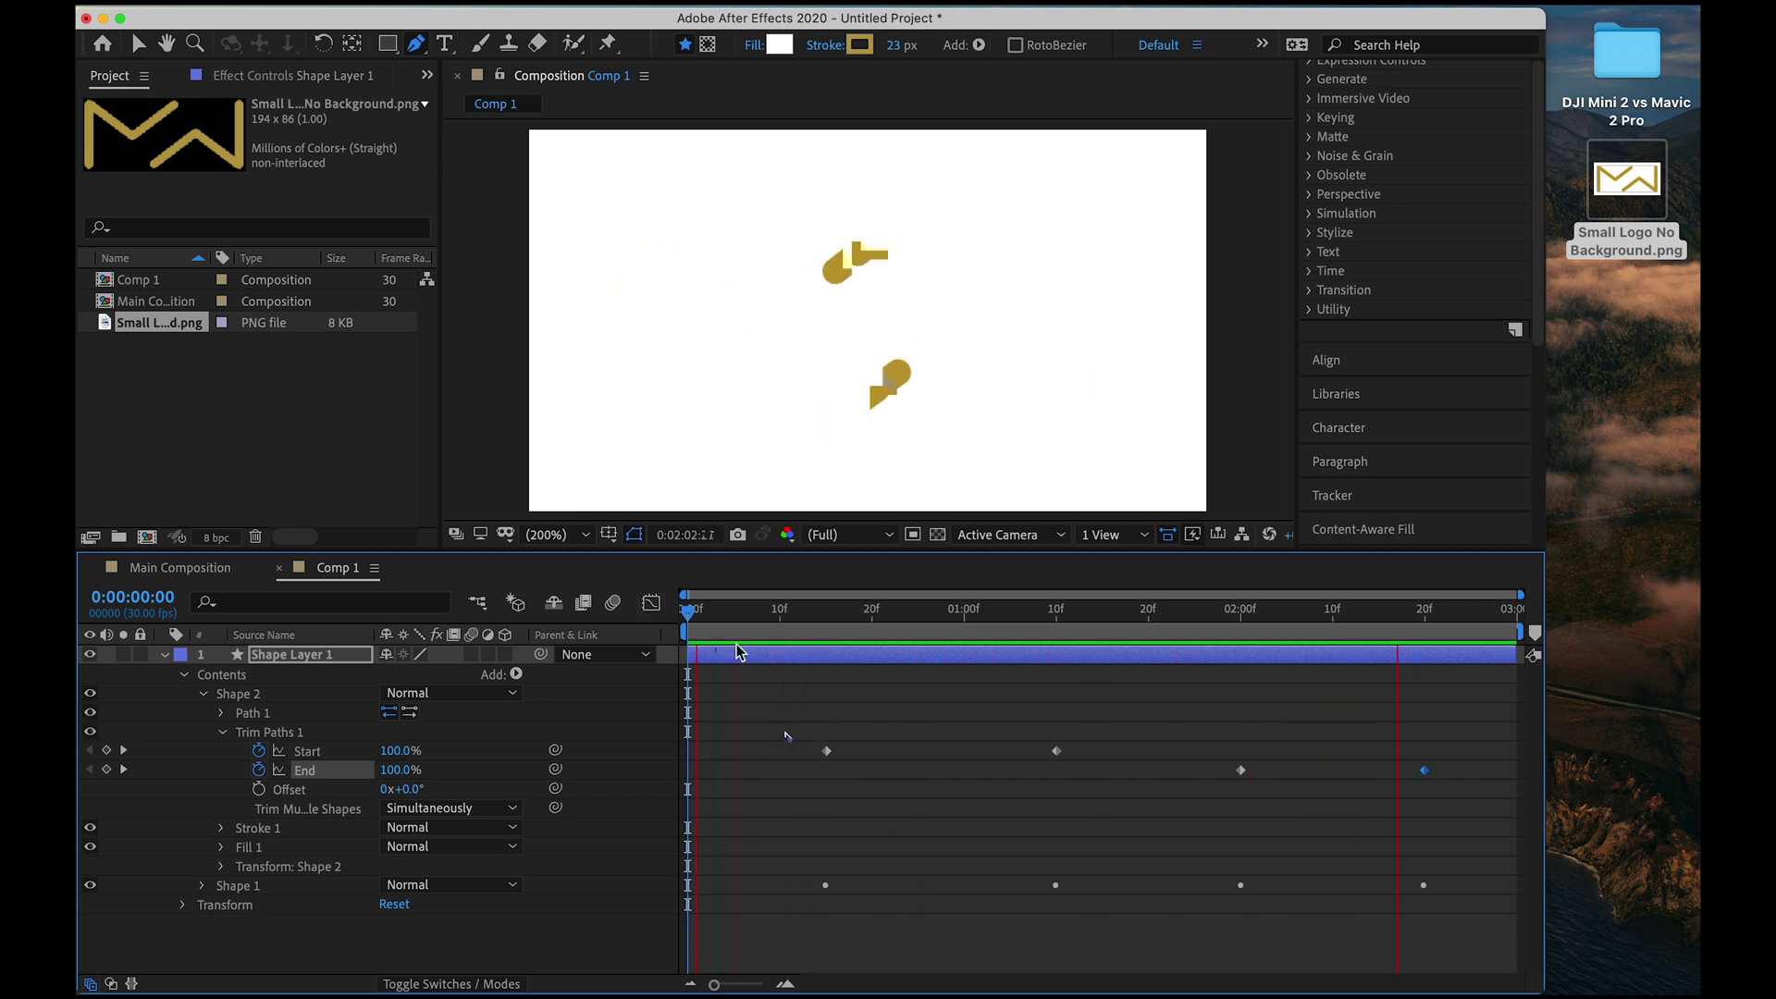
key(space)
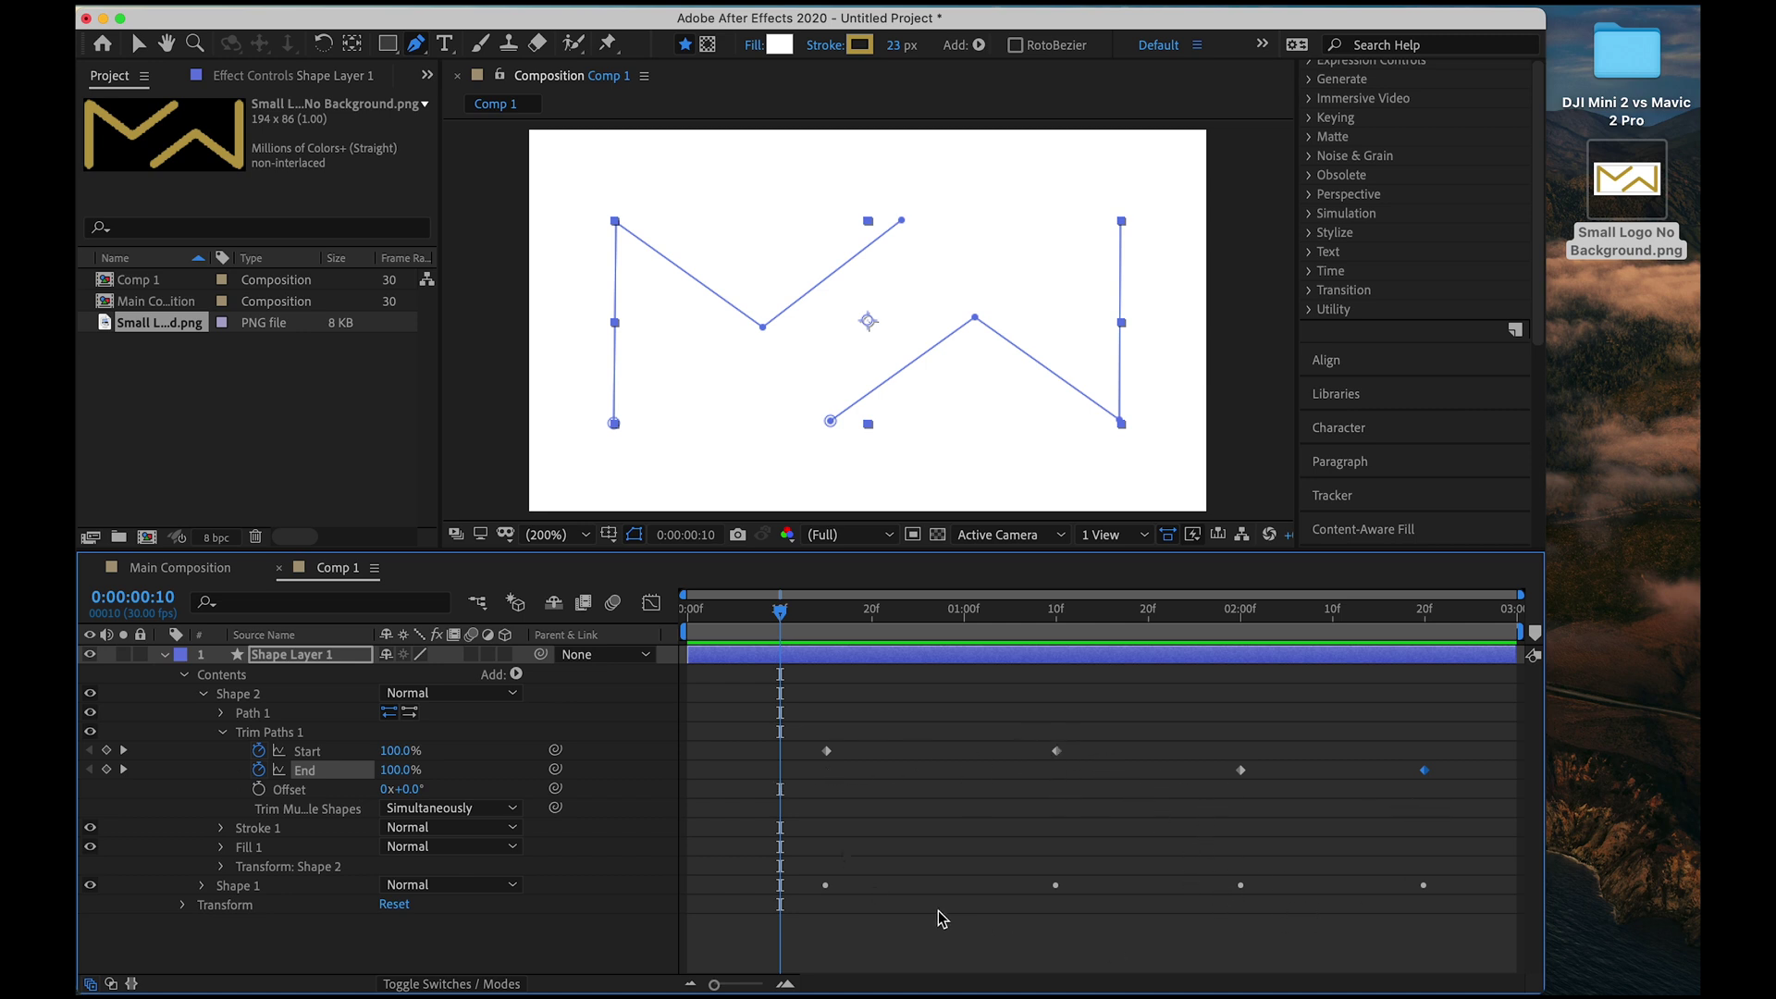
Apply Easy Ease to all four of Shape 2's Trim Paths Start and End keyframes and preview the result.
click(818, 748)
drag(808, 731, 1477, 797)
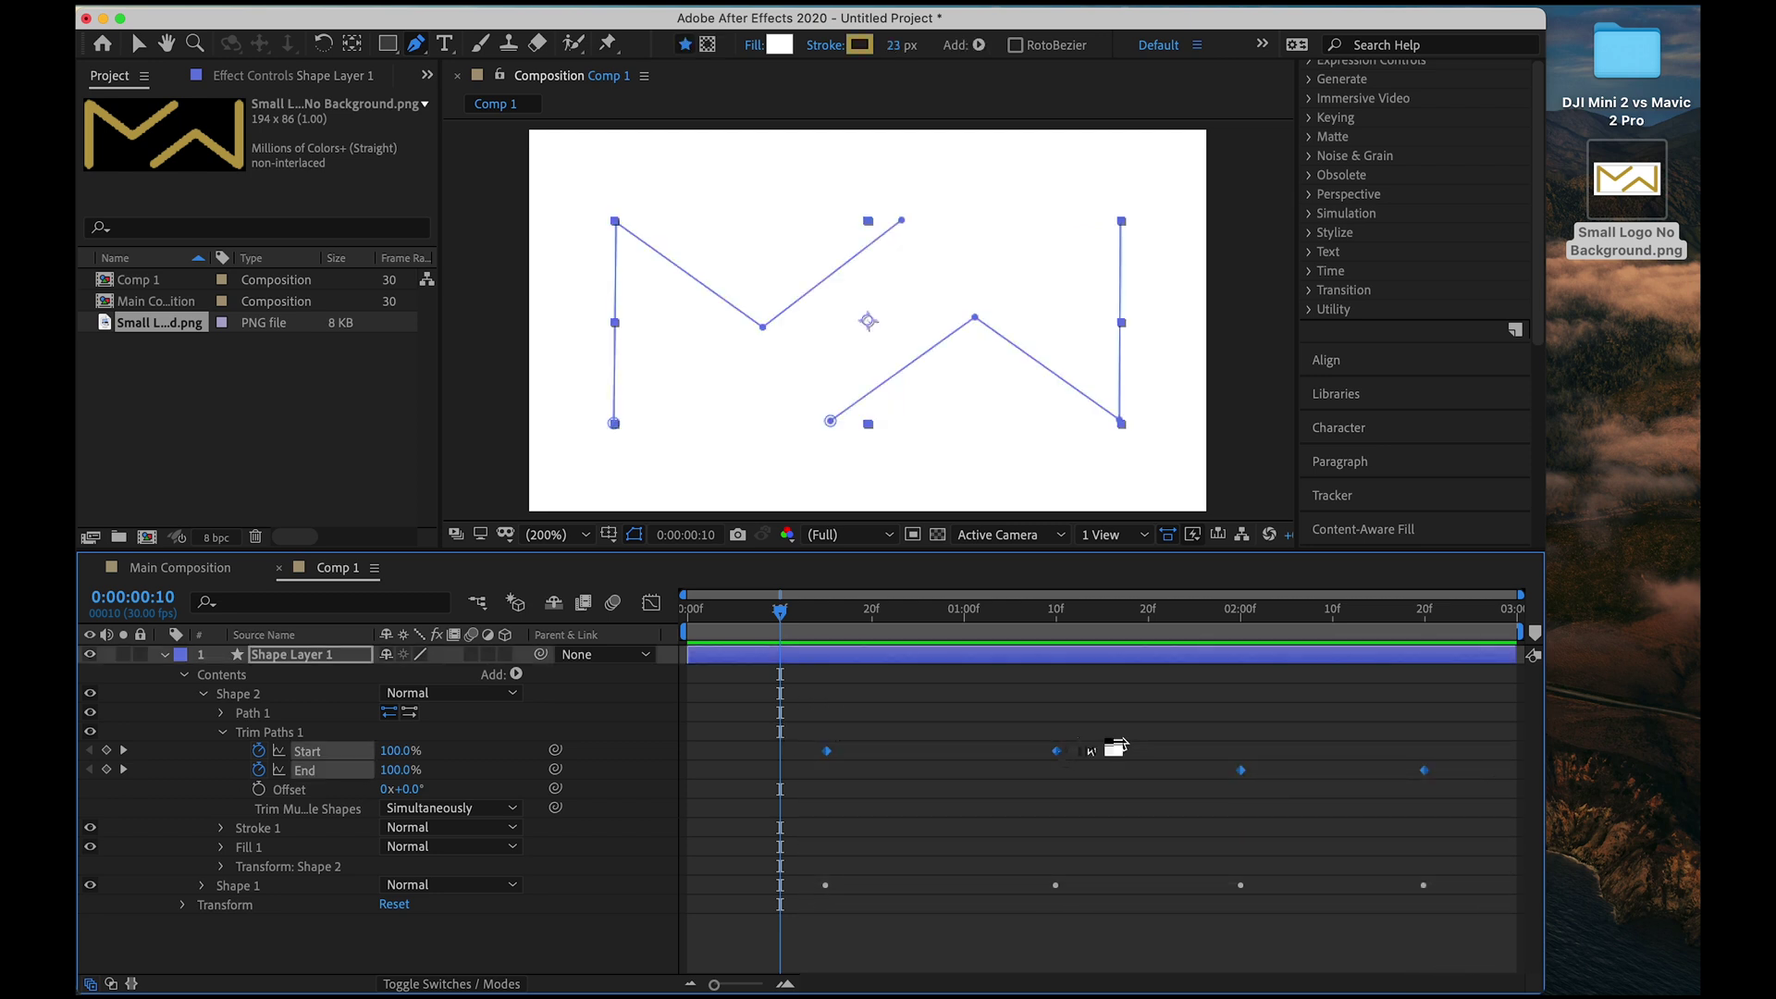
right_click(1055, 753)
mouse_move(1180, 971)
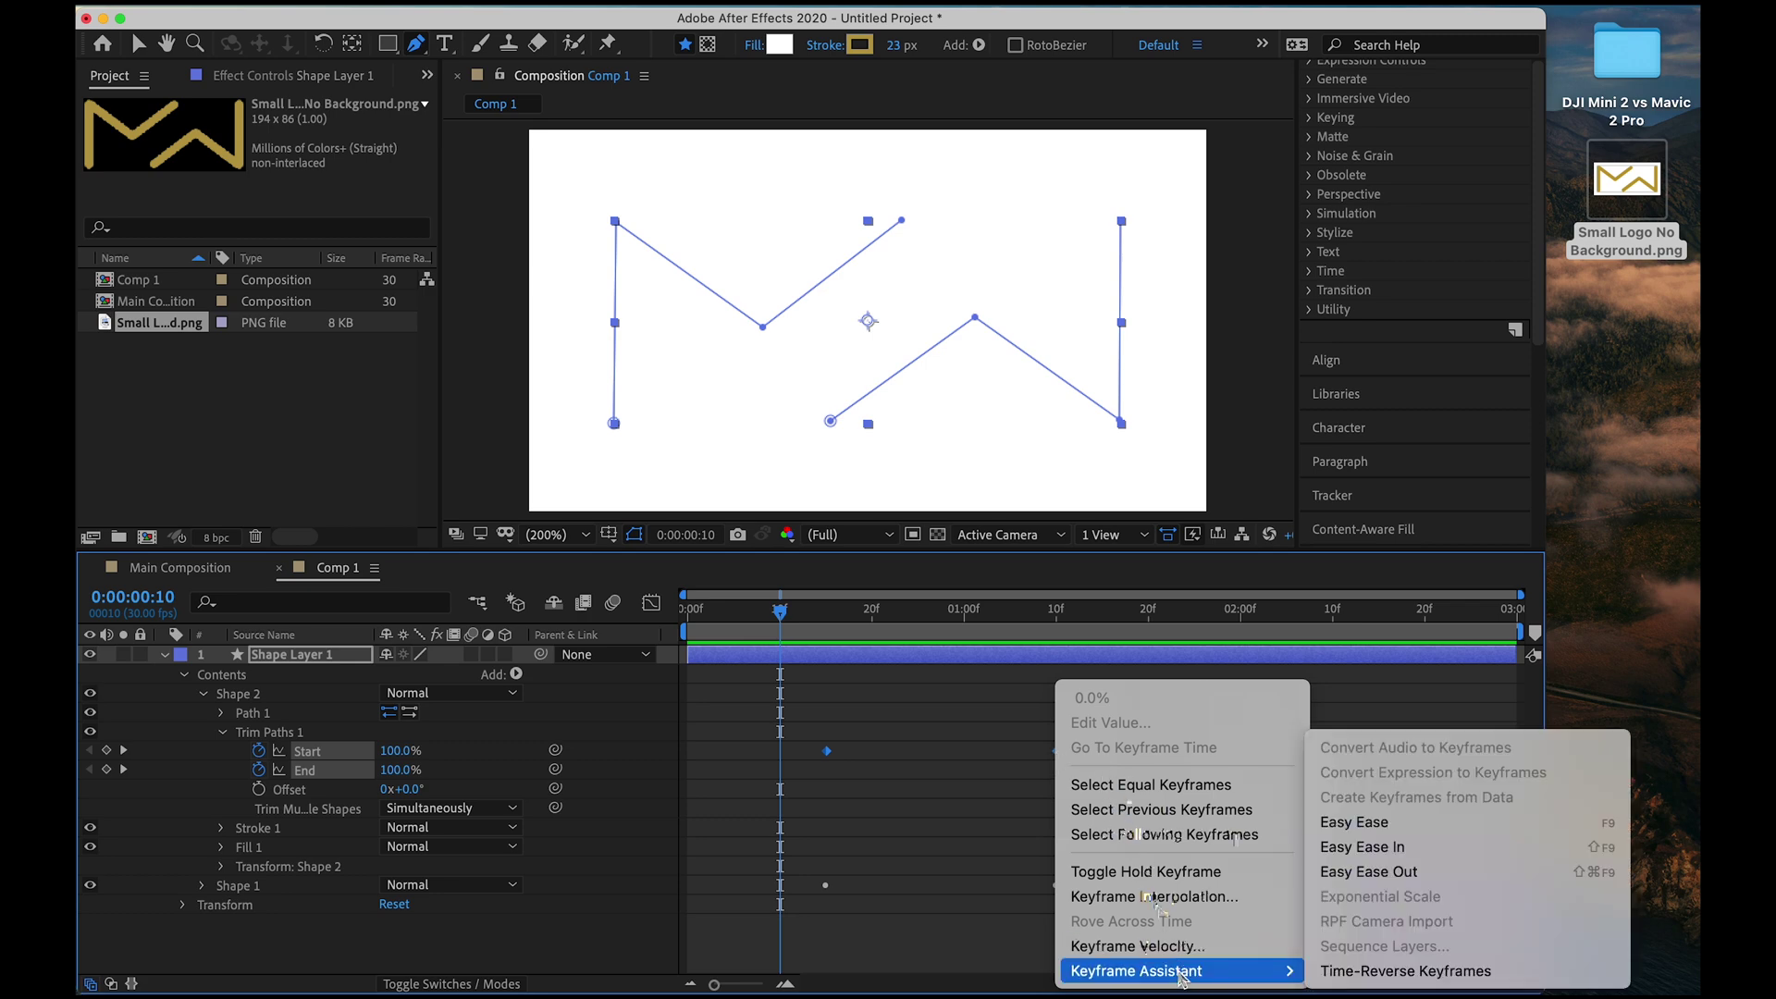
click(1465, 826)
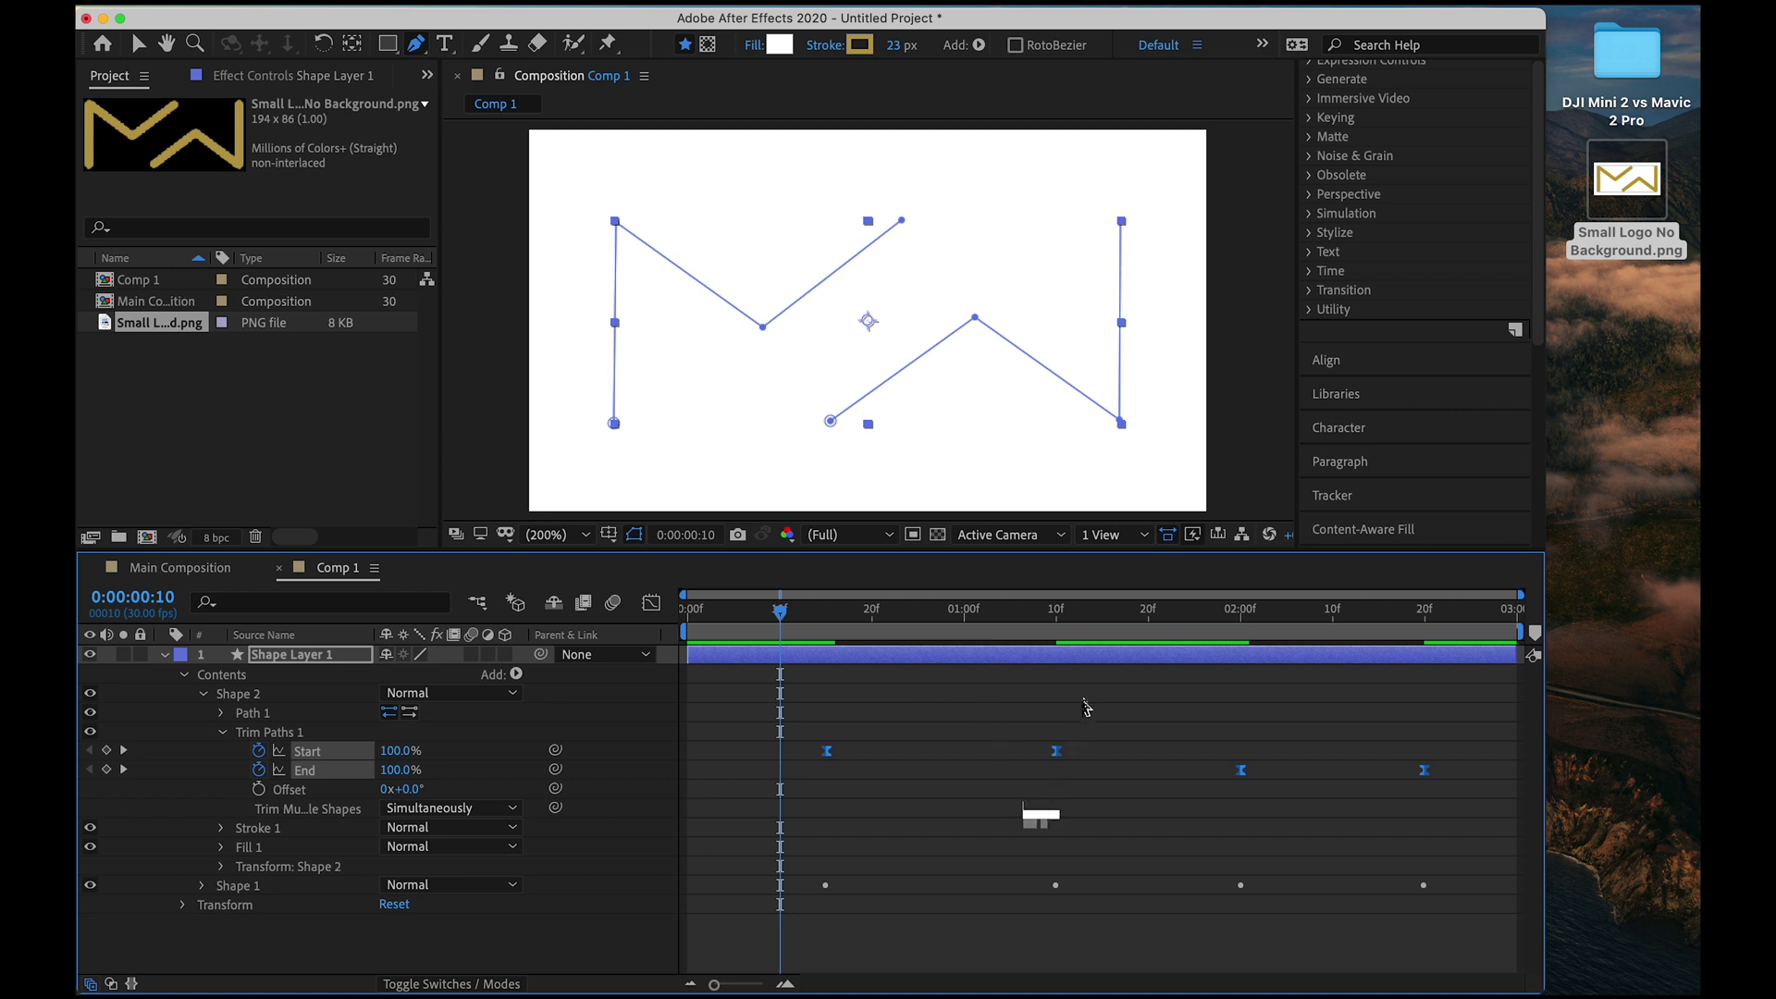
click(772, 613)
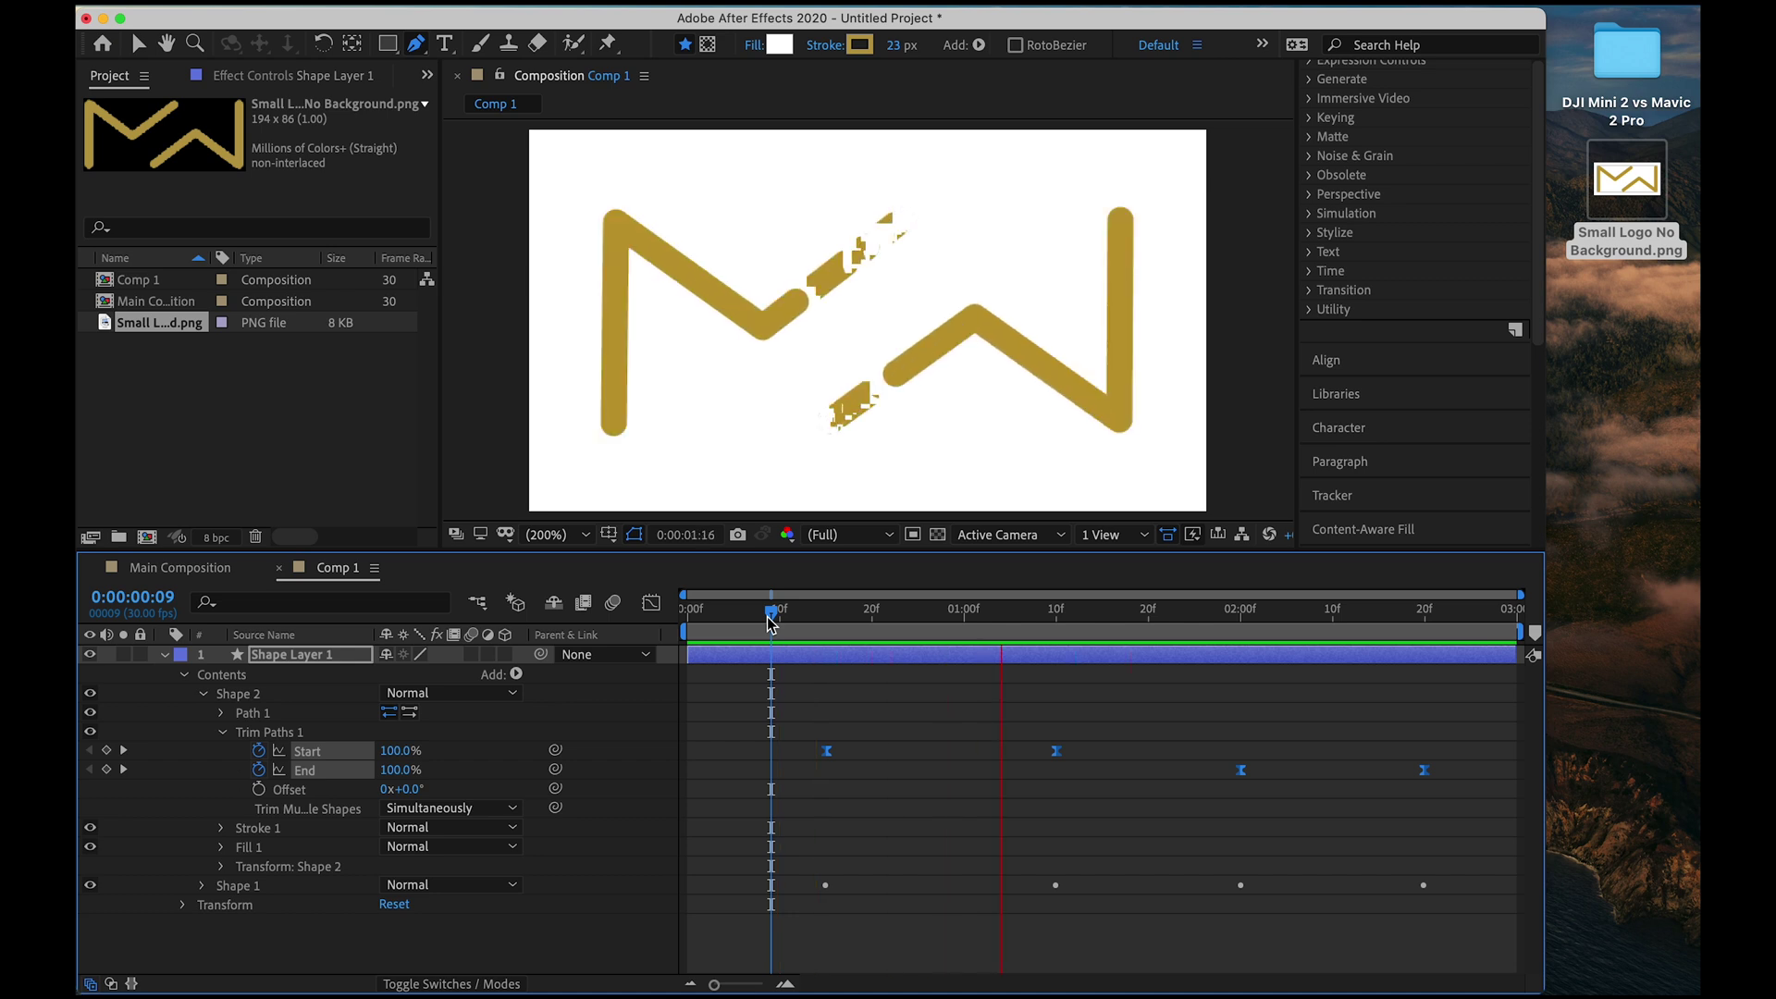
key(space)
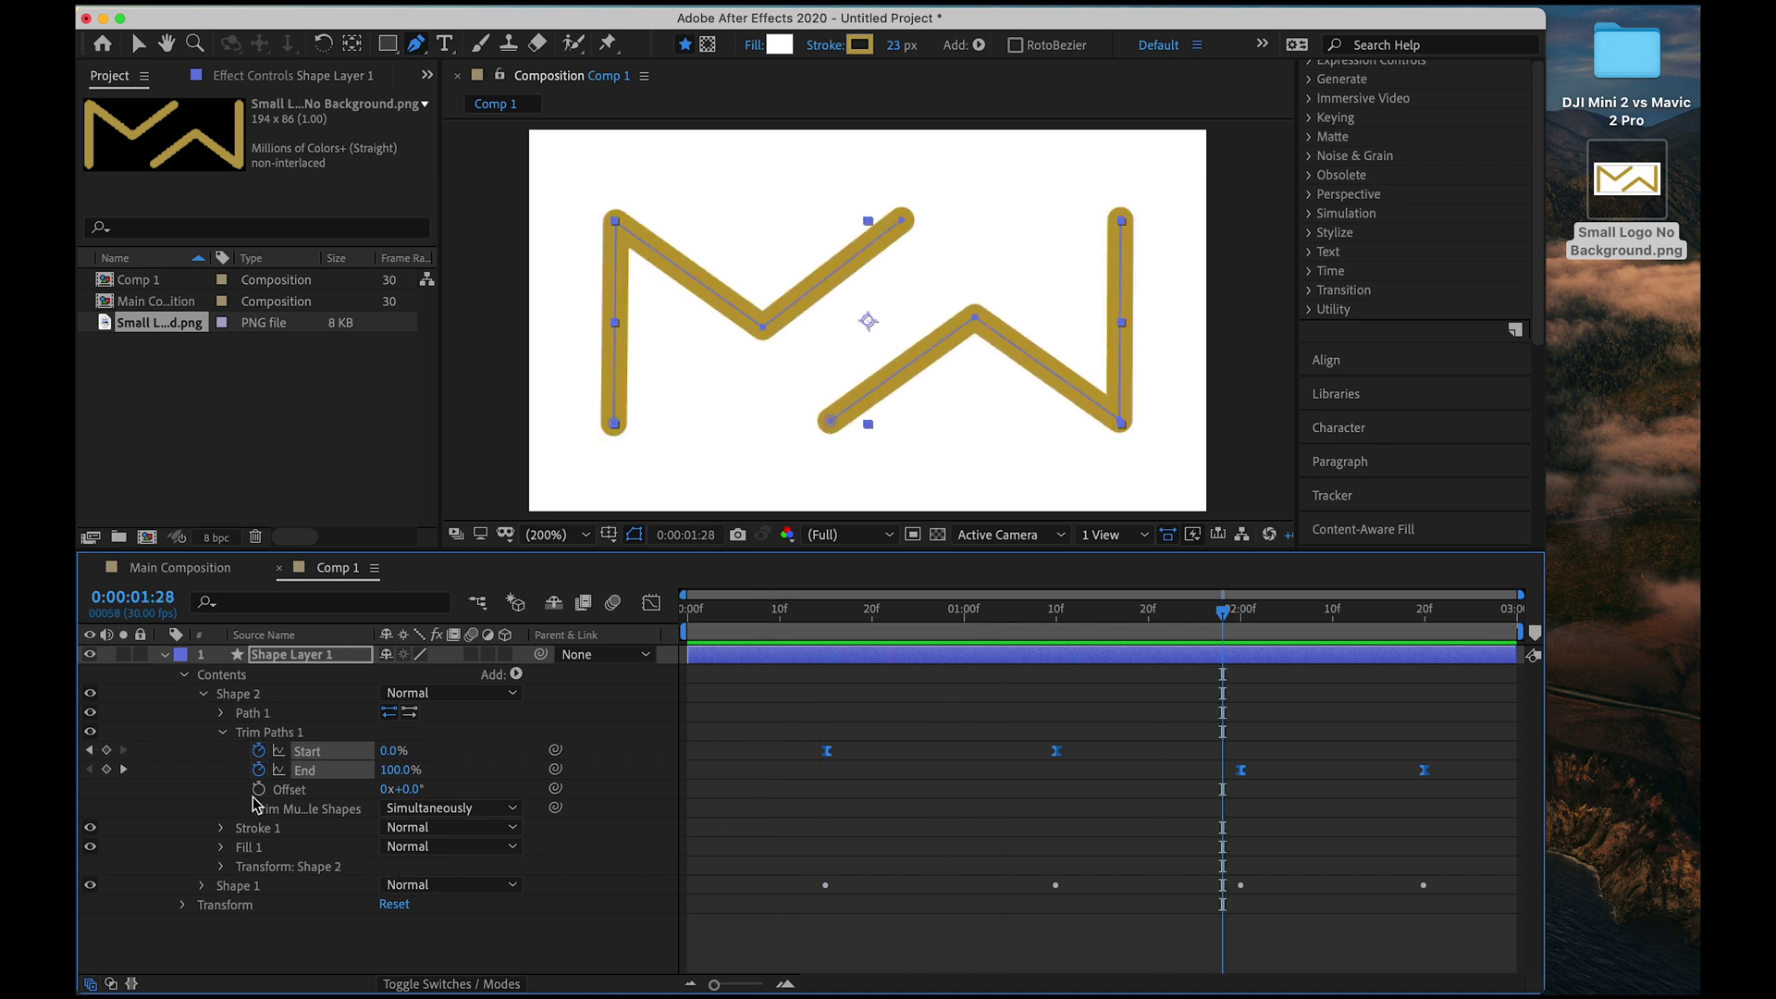
Collapse Shape 2, expand Shape 1's Trim Paths, and apply Easy Ease to all of its Start and End keyframes.
click(222, 733)
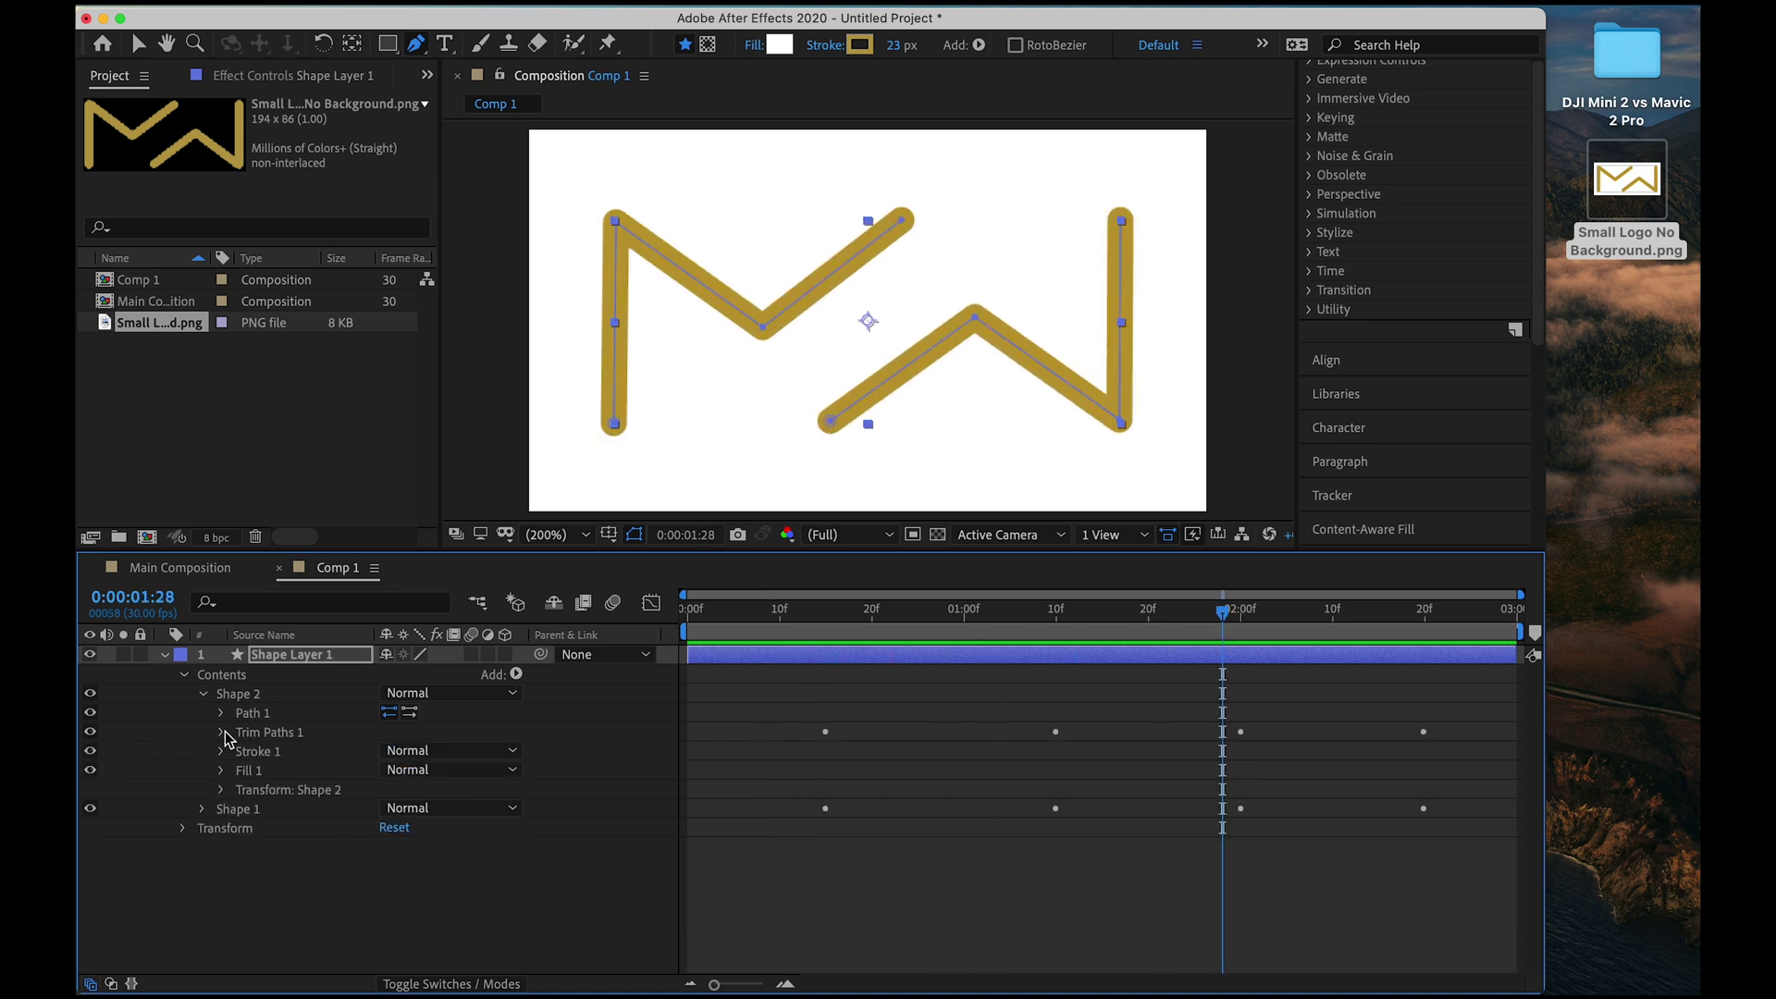
click(796, 811)
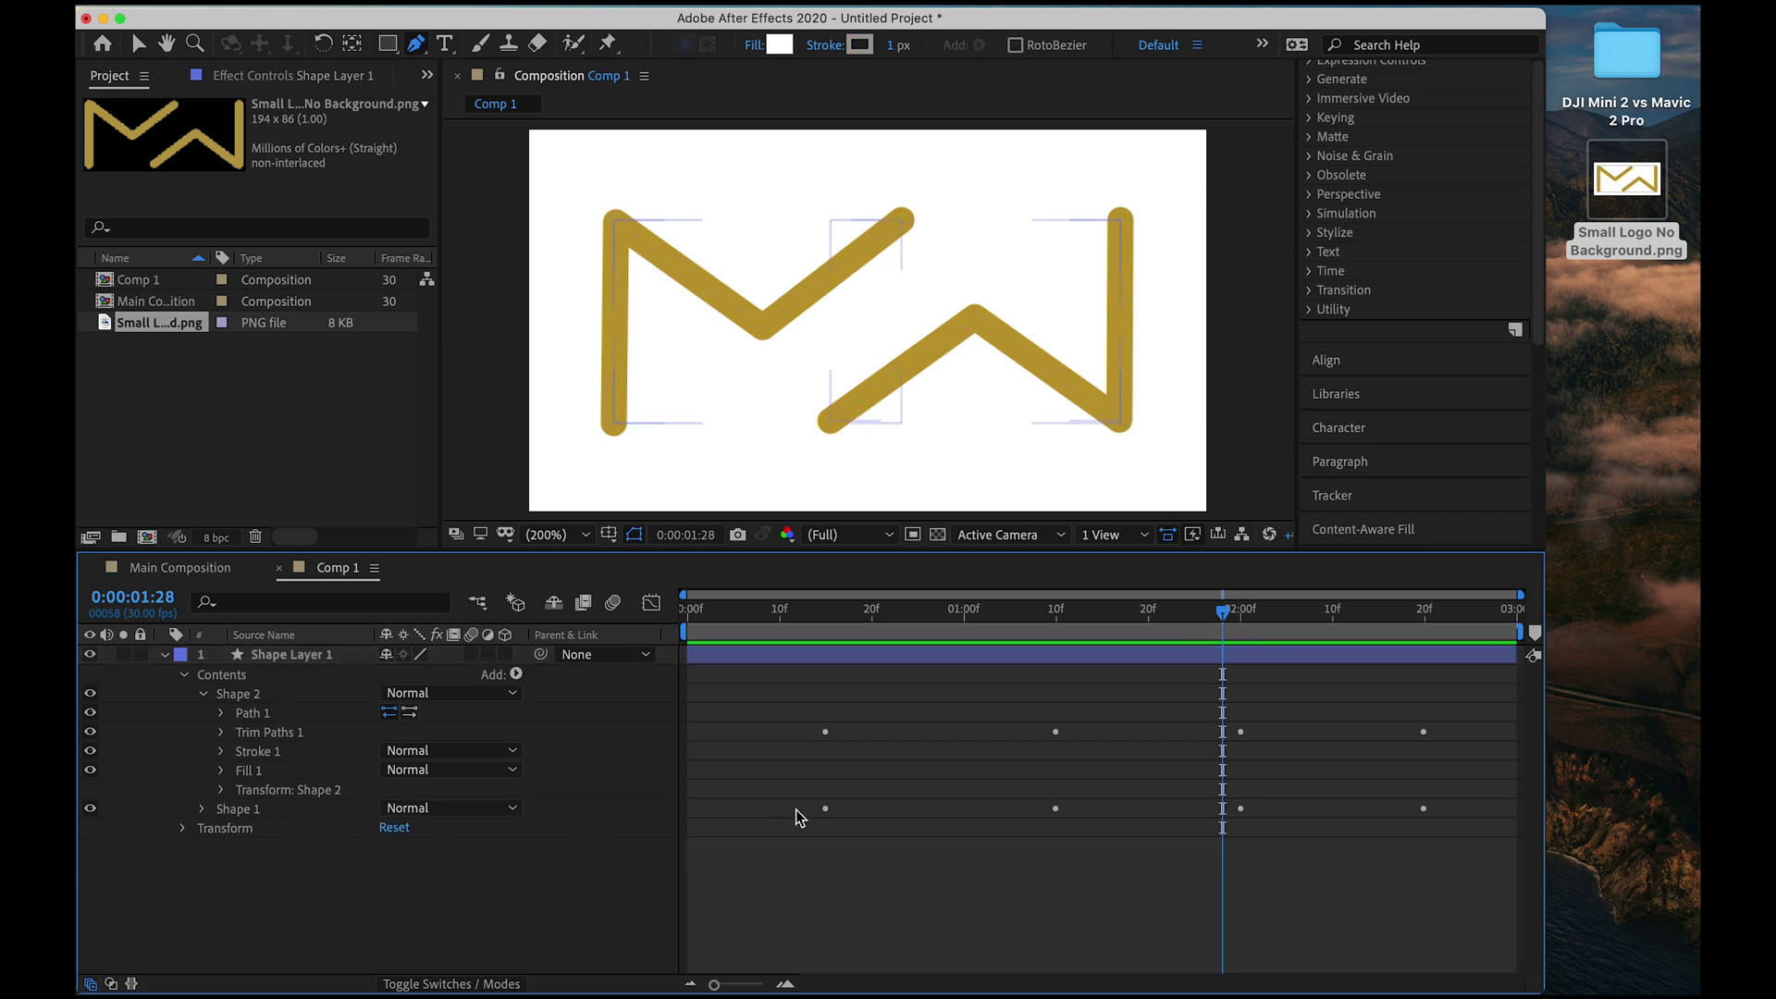
click(203, 694)
click(202, 713)
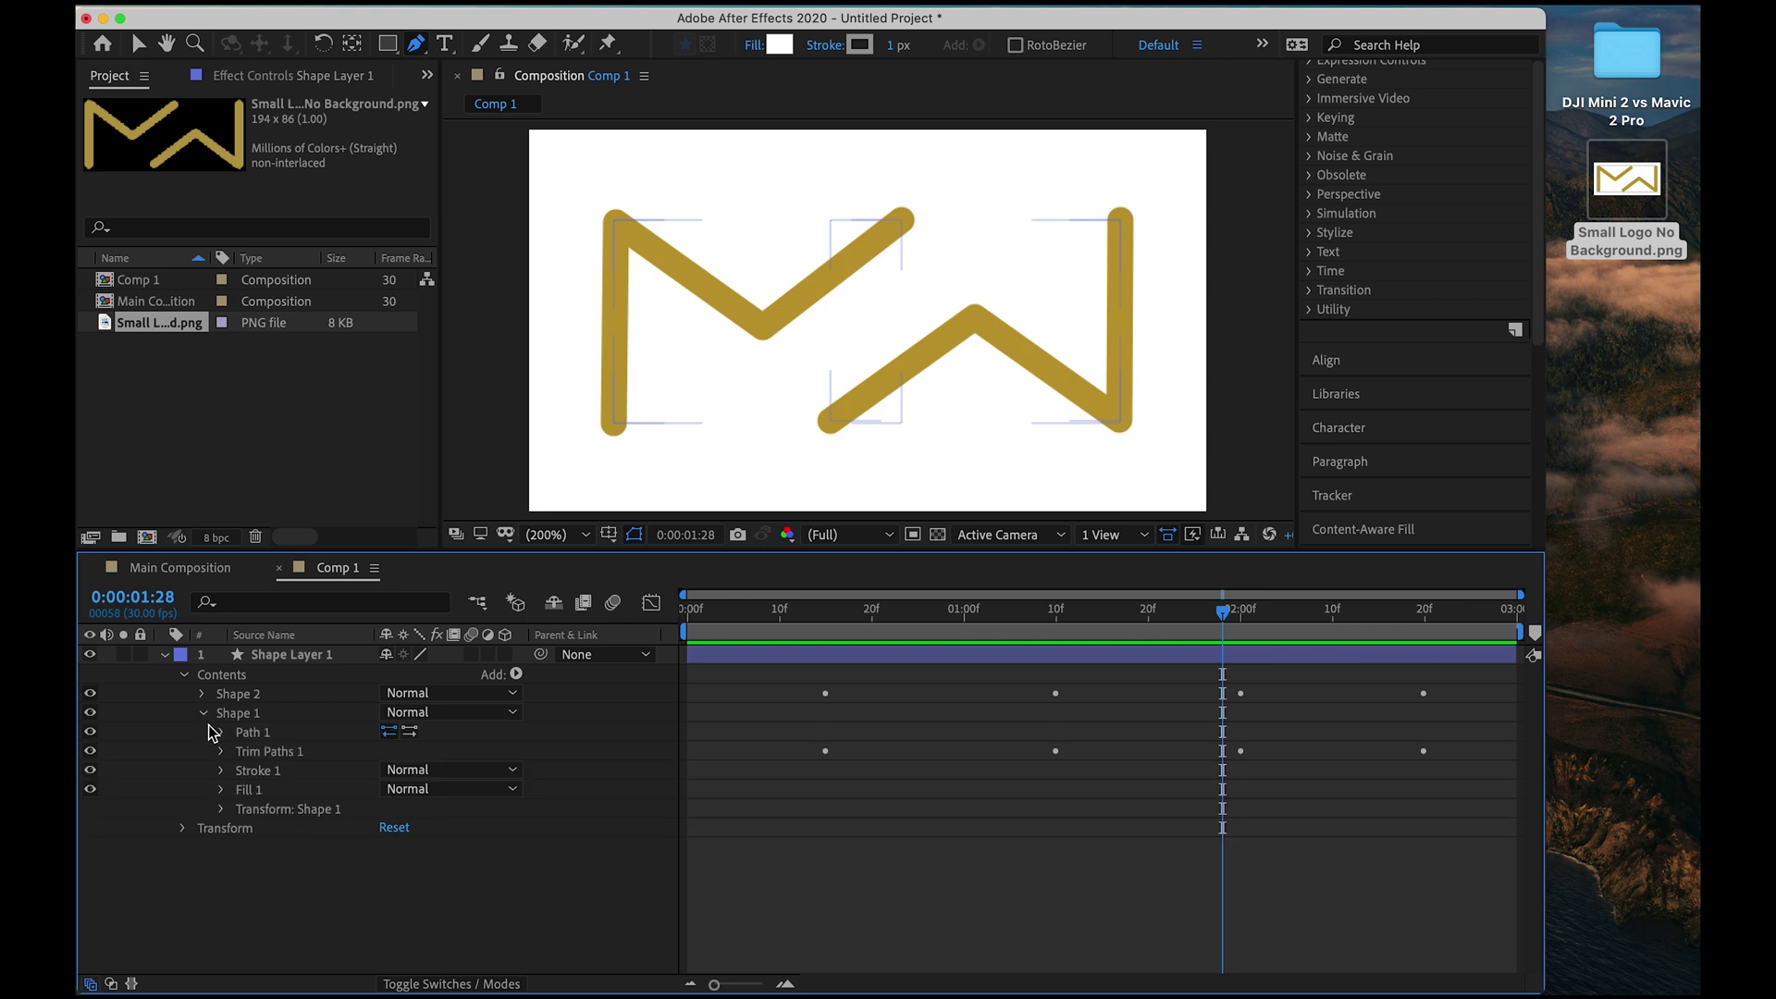
click(237, 753)
click(221, 752)
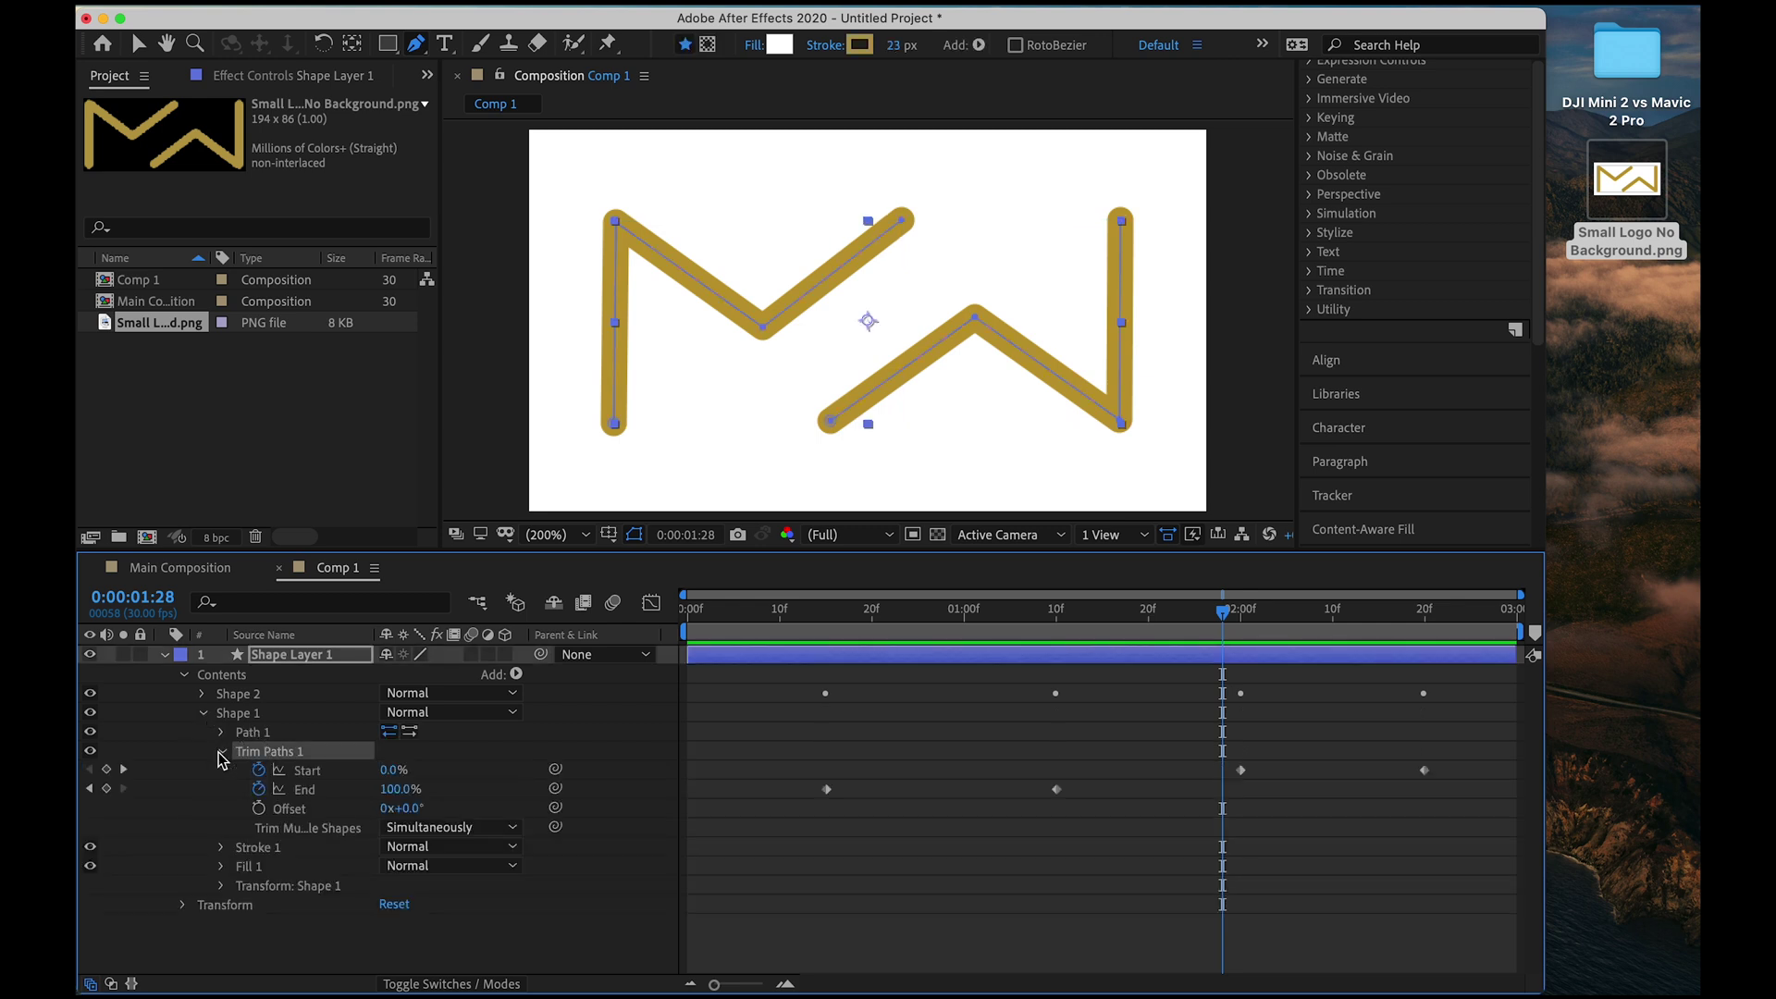
drag(794, 756, 1445, 806)
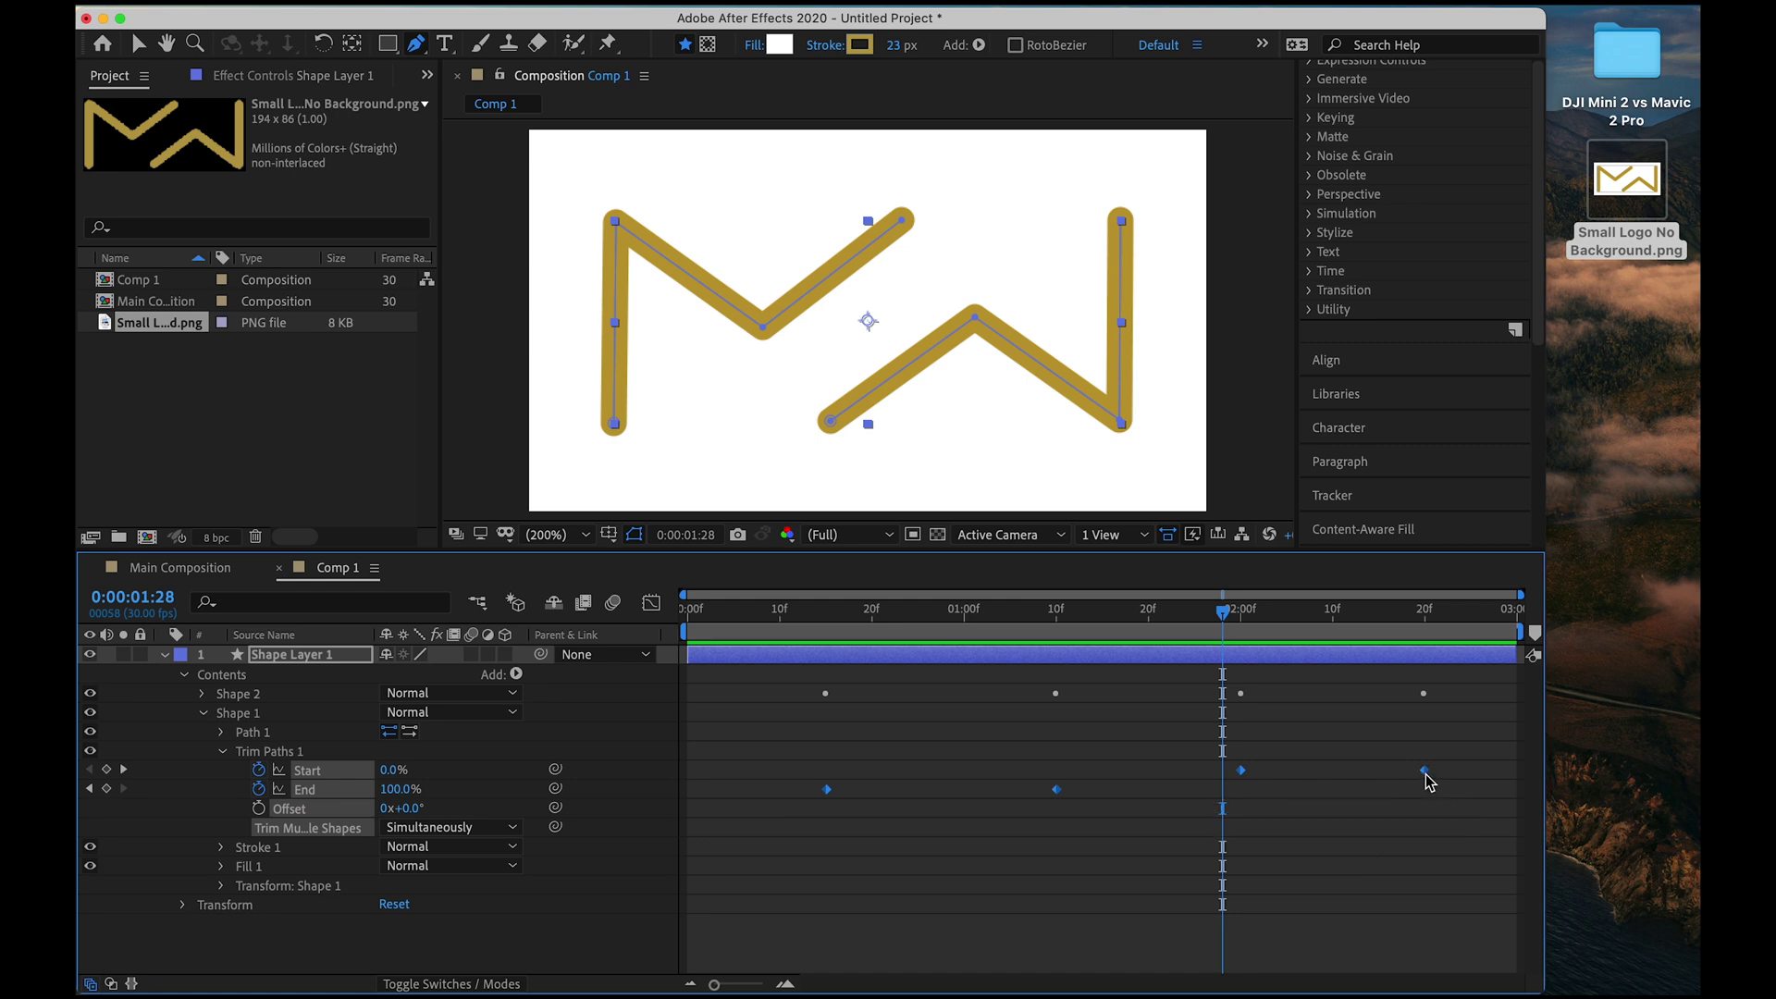
right_click(1428, 780)
mouse_move(1494, 972)
click(1295, 822)
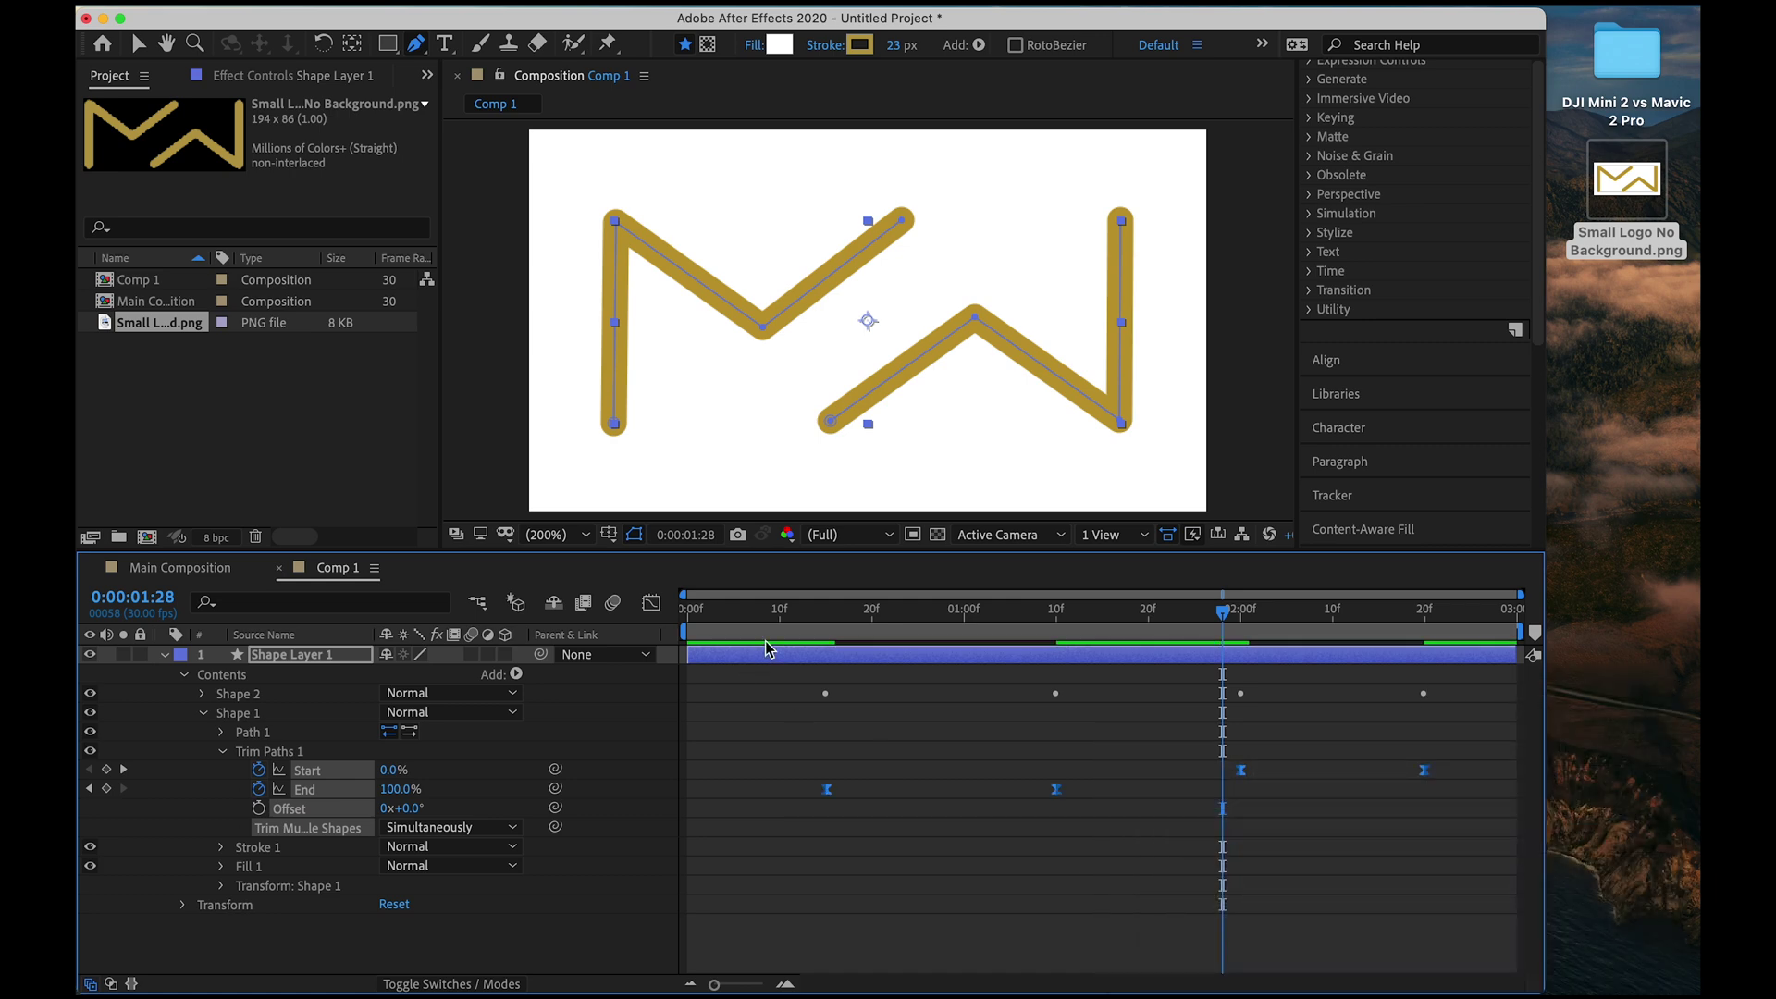
Preview the logo animation with both shapes eased, and collapse Shape Layer 1's properties.
drag(782, 619, 734, 616)
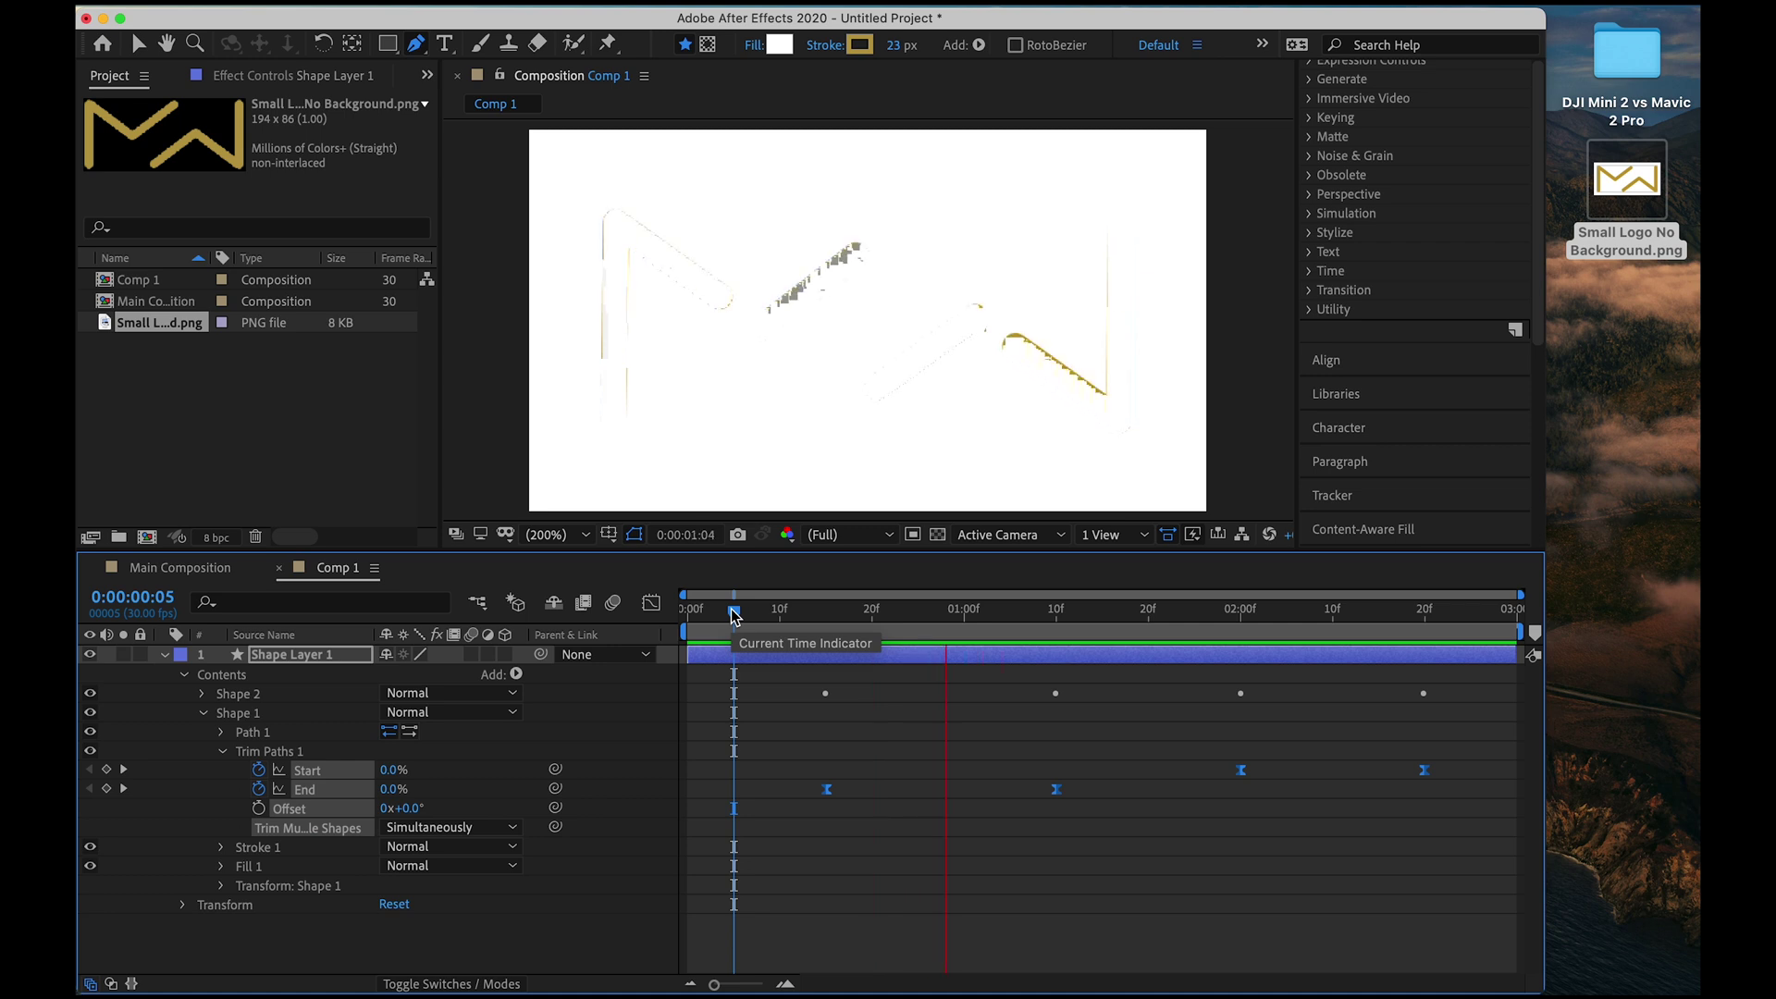
click(746, 617)
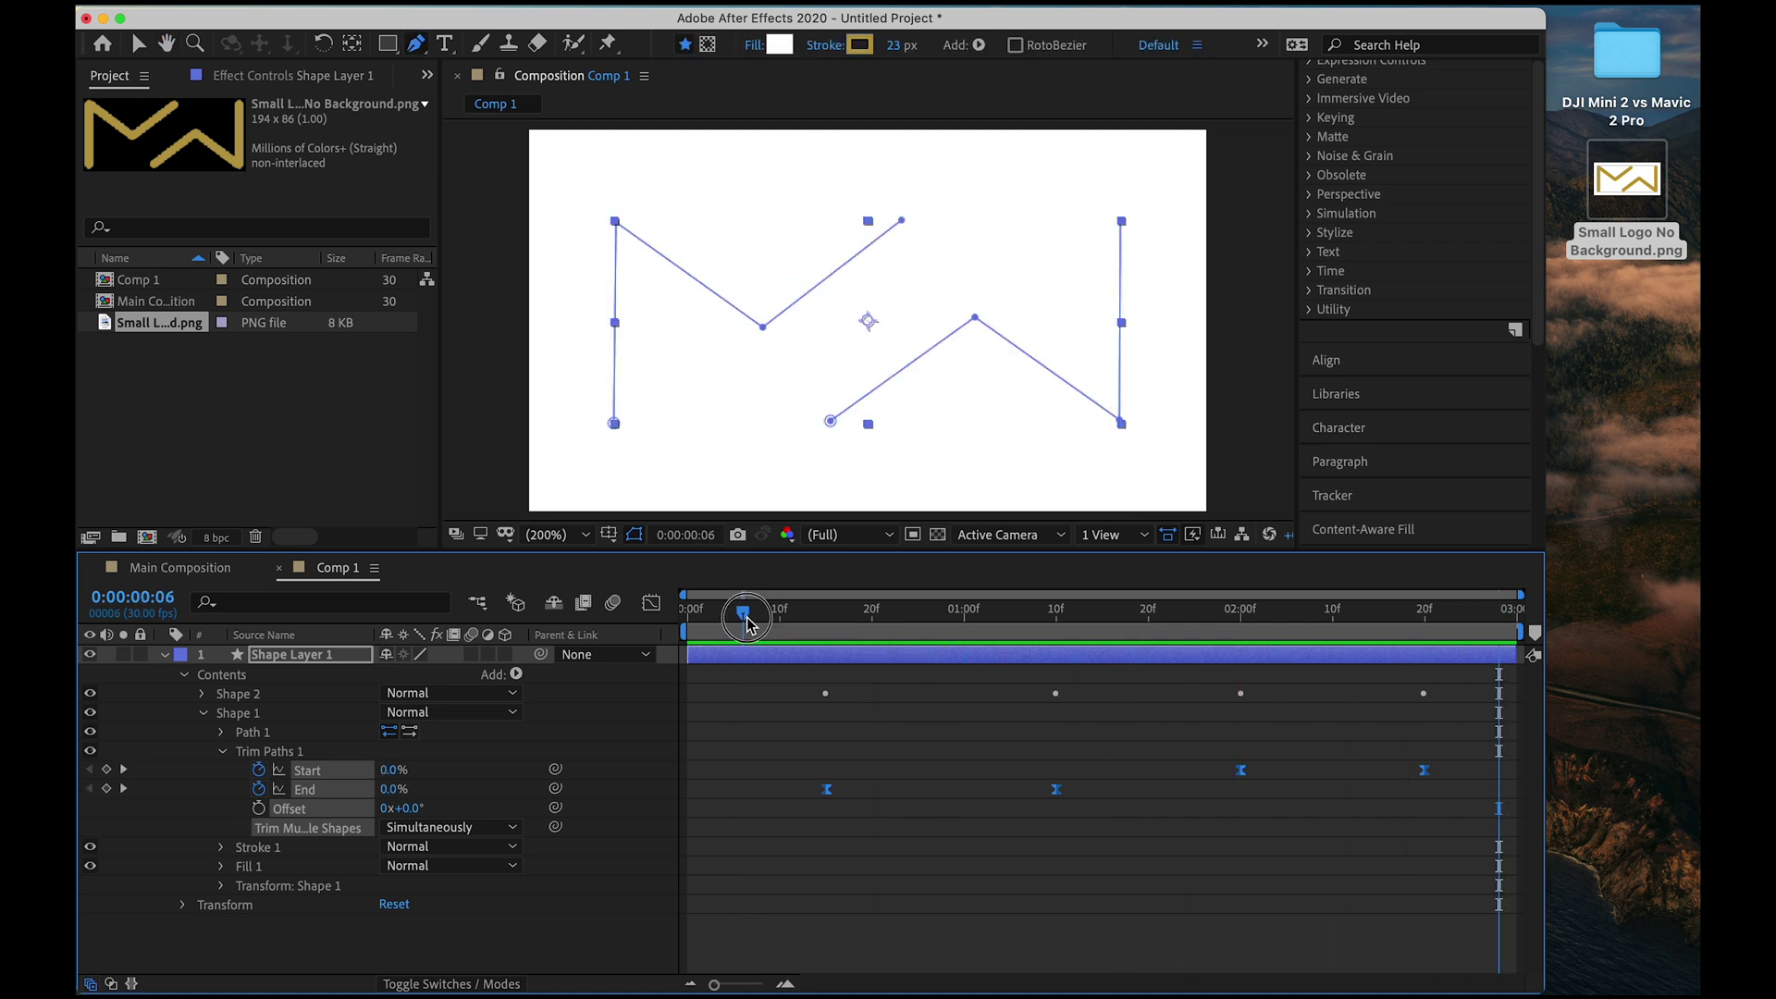
click(165, 655)
click(238, 713)
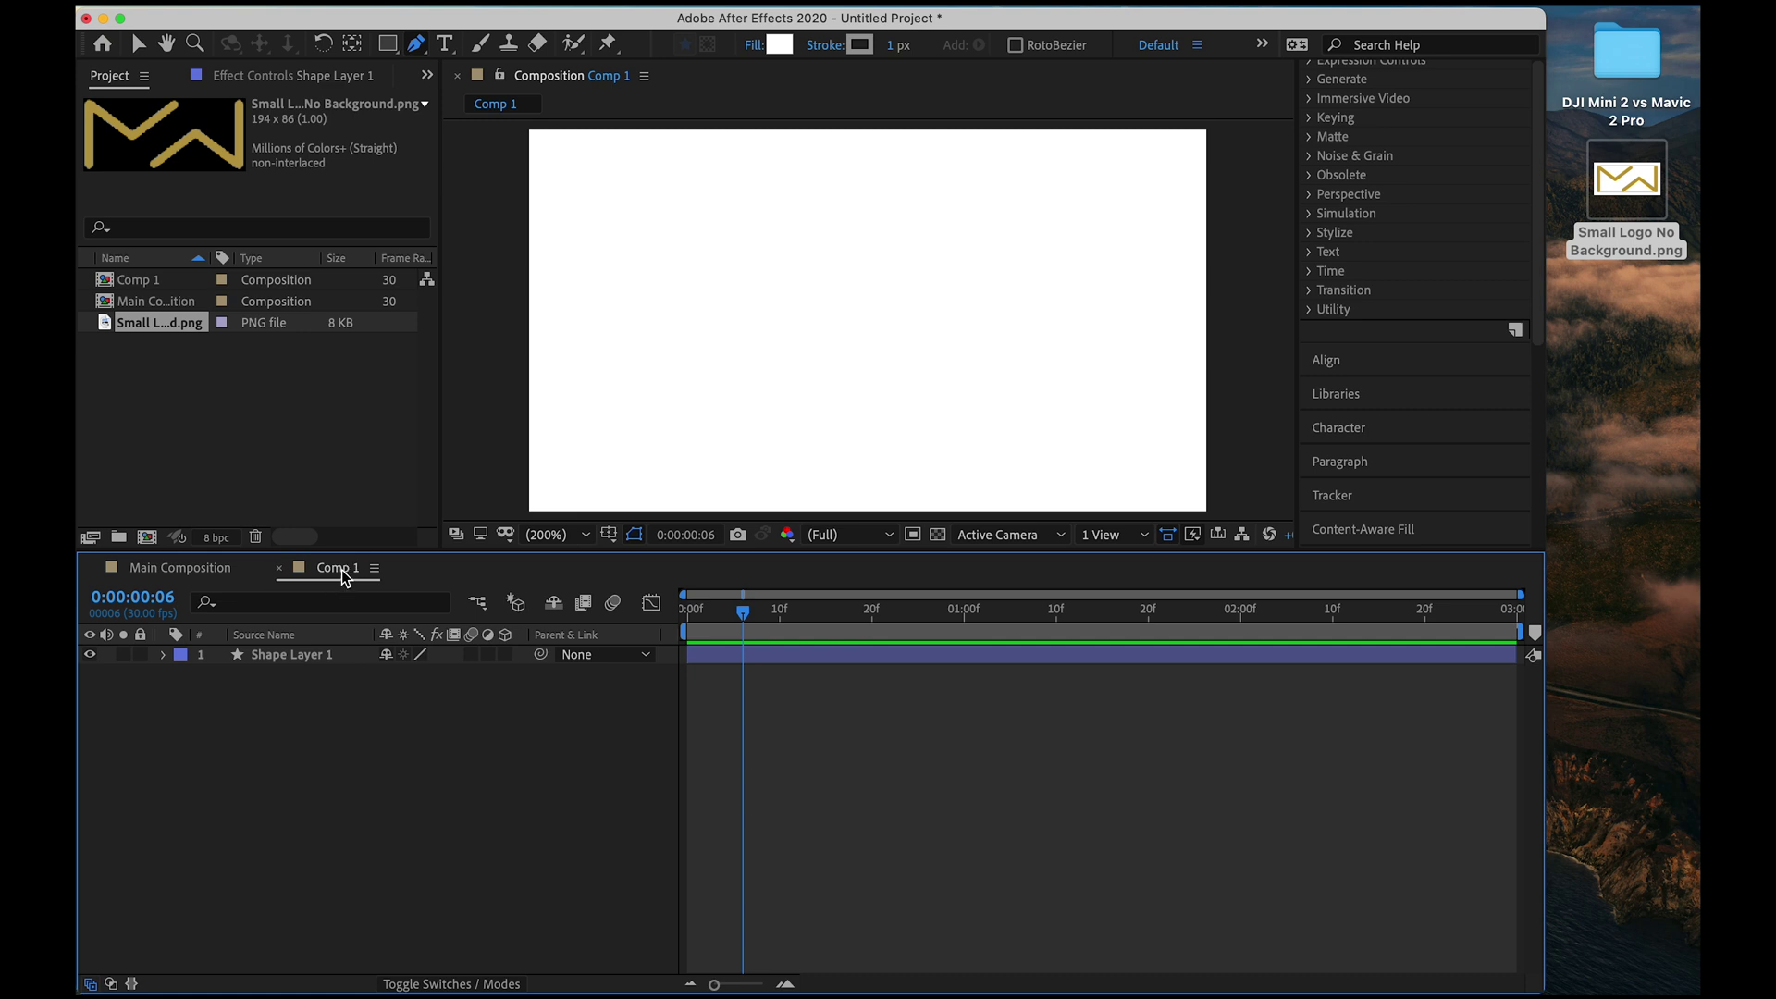
Open Main Composition and rename the Comp 1 composition as SmallLogo.
double_click(148, 300)
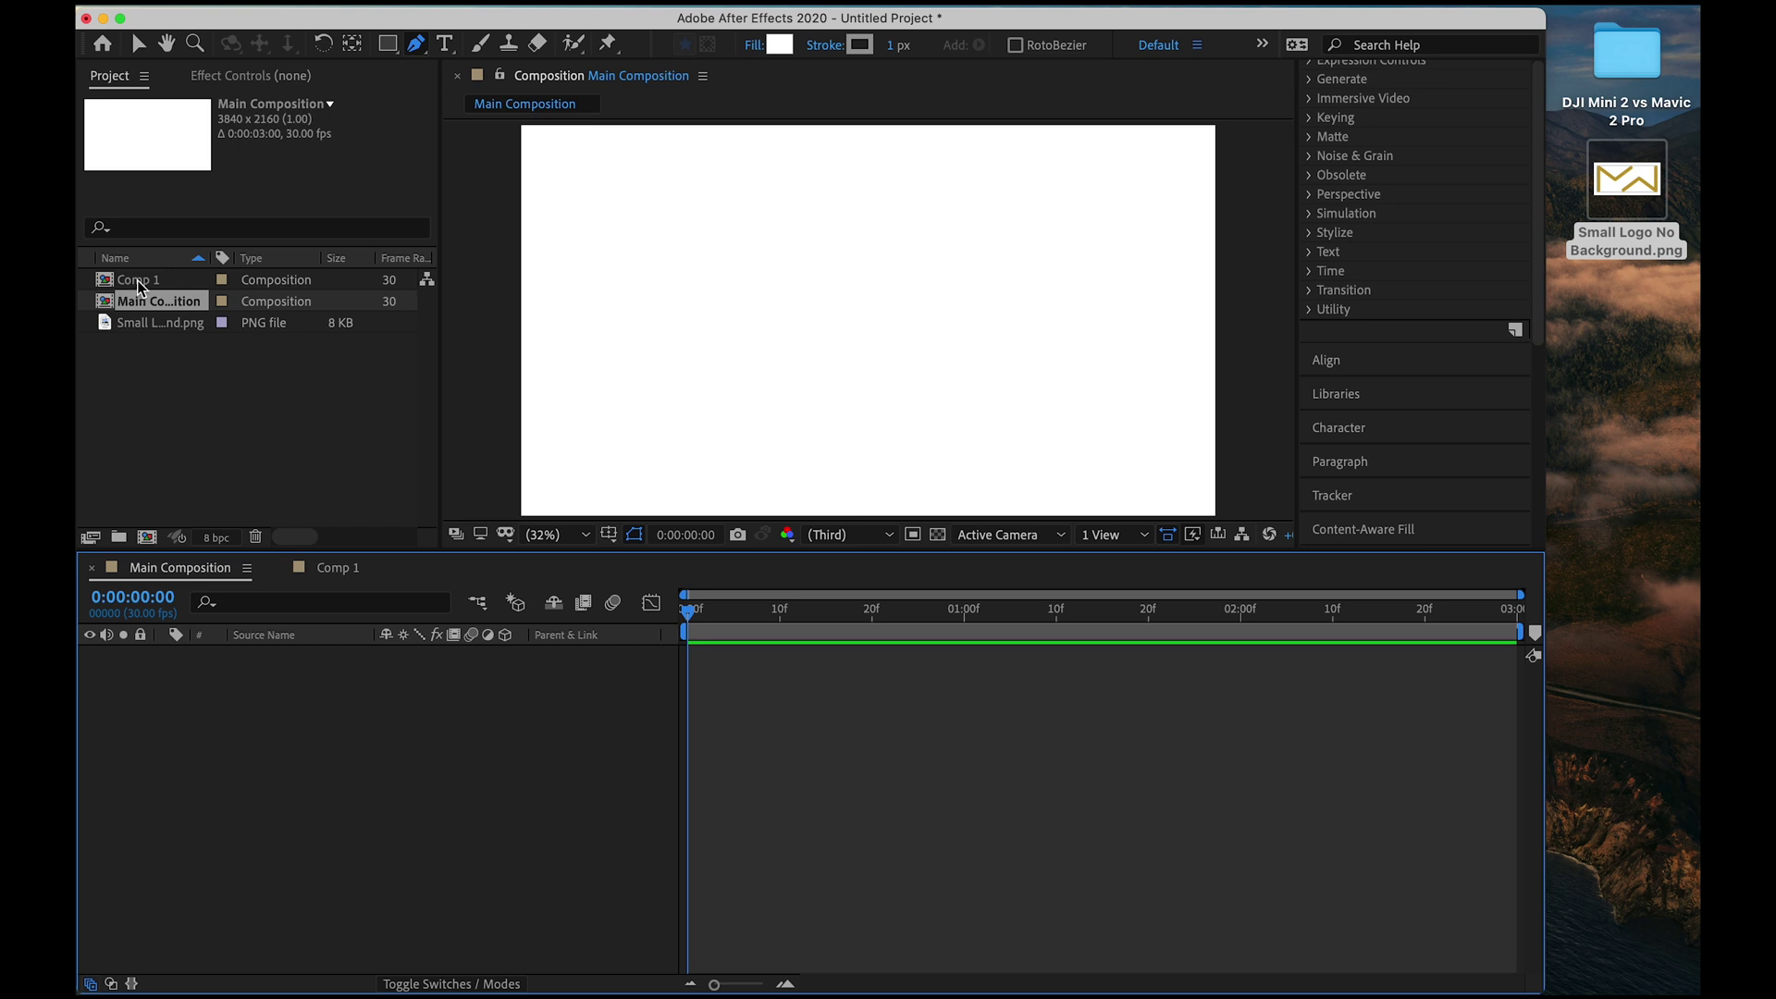
right_click(140, 282)
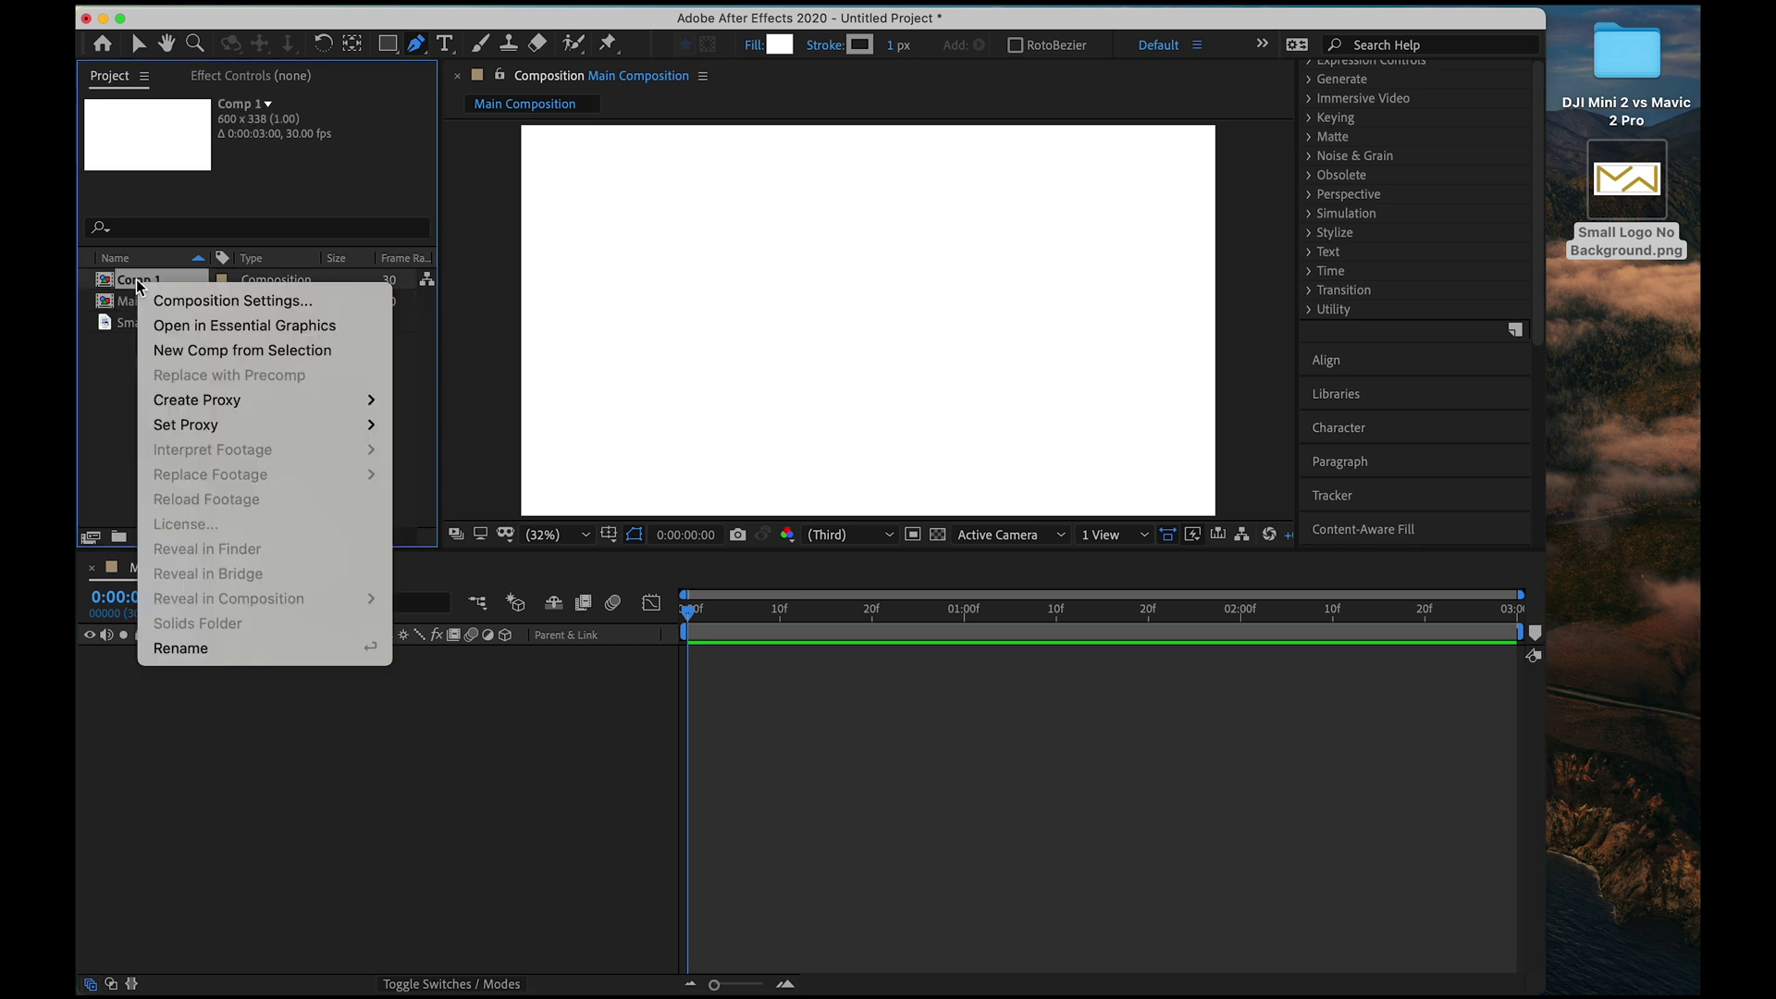
click(262, 651)
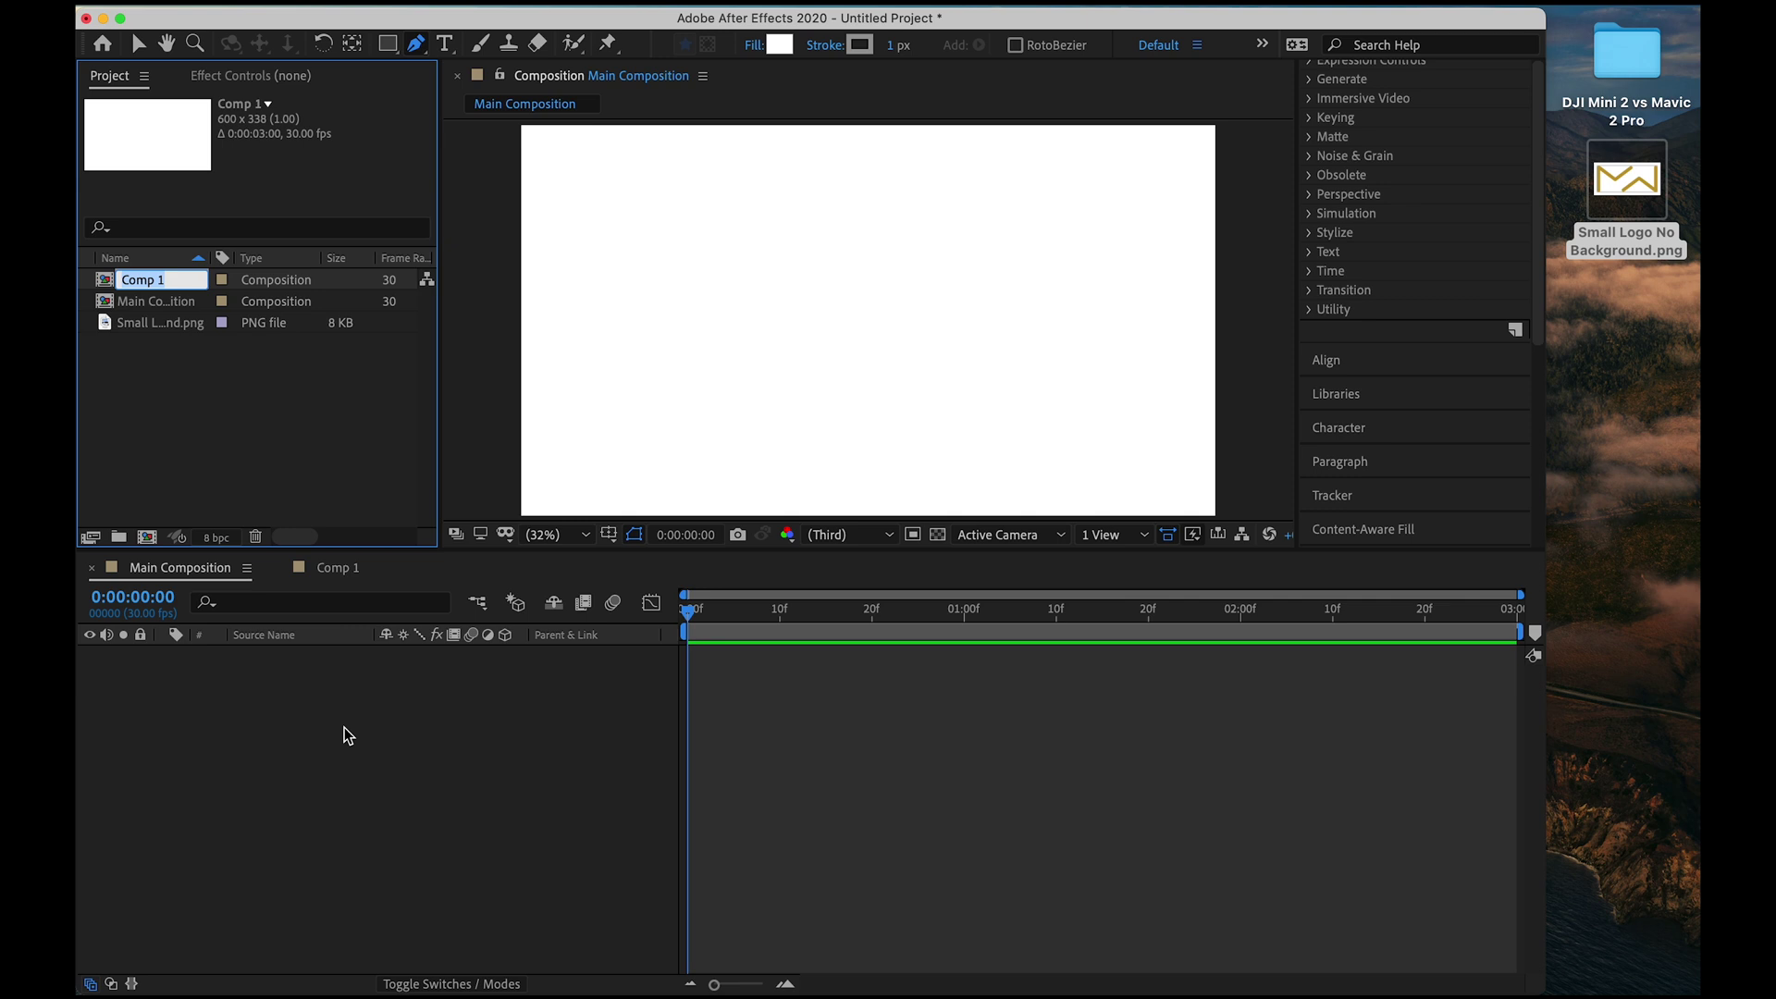
text(SmallLogo)
key(Return)
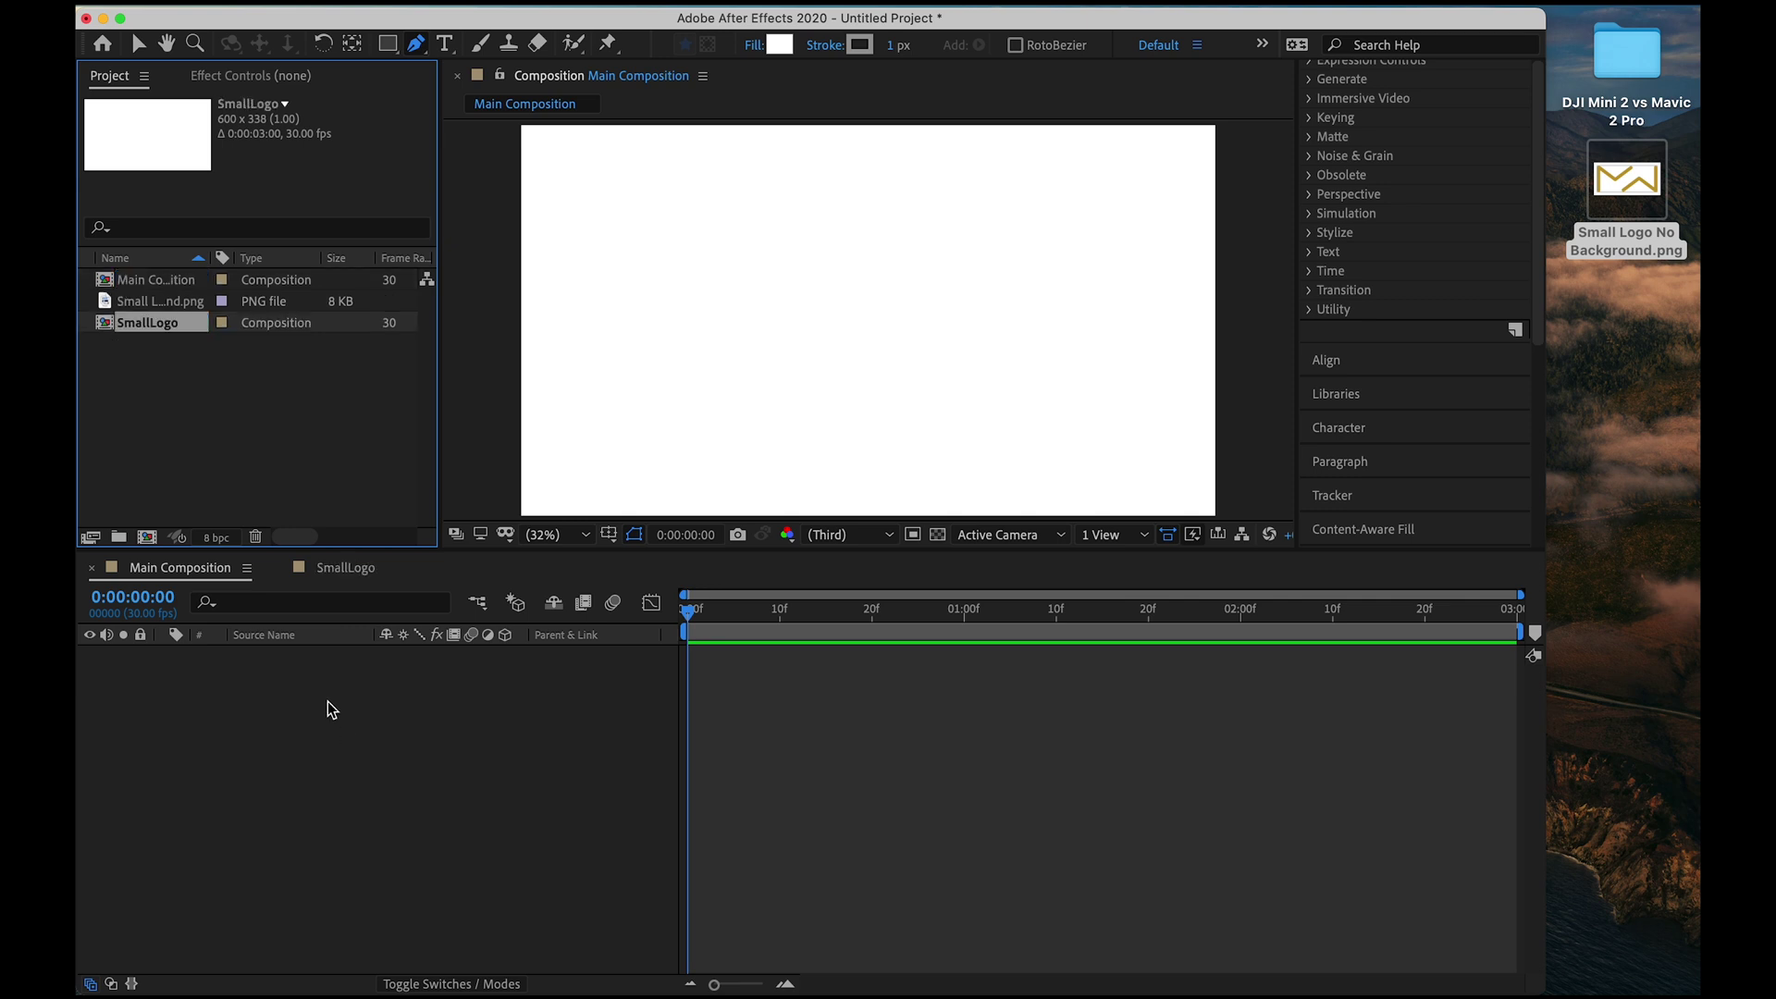
click(254, 419)
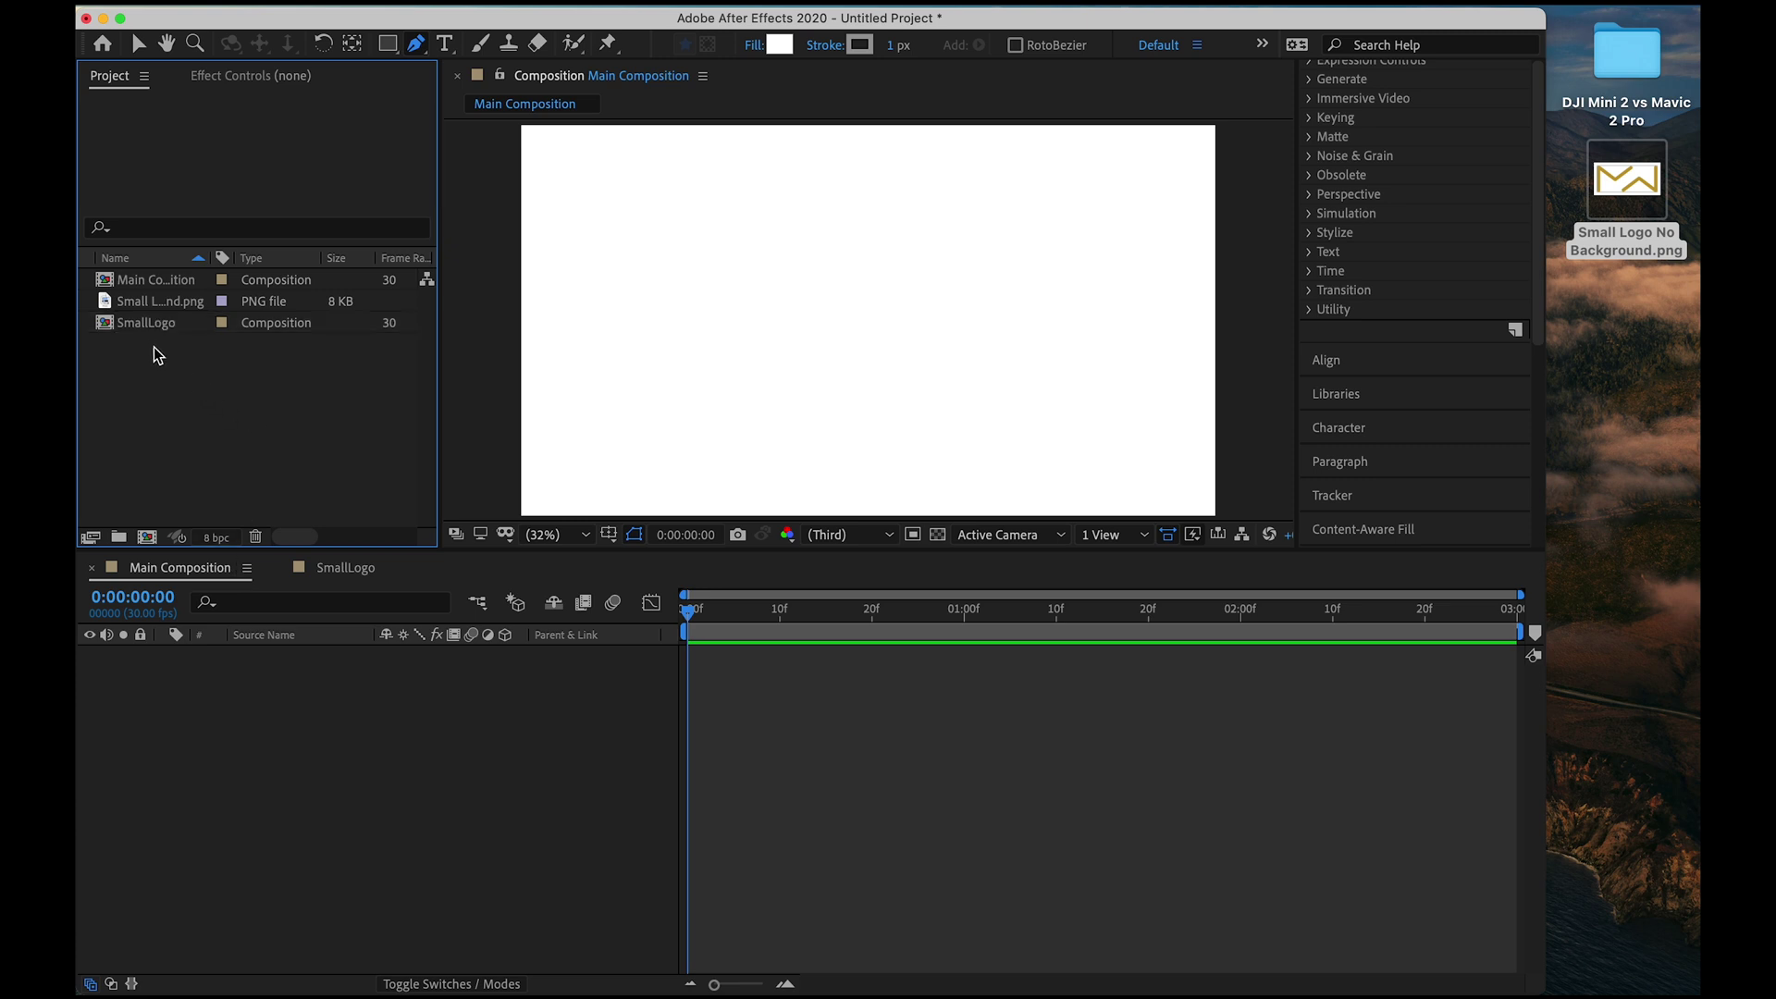
Add the SmallLogo composition as a layer in Main Composition and preview it.
drag(147, 325, 278, 696)
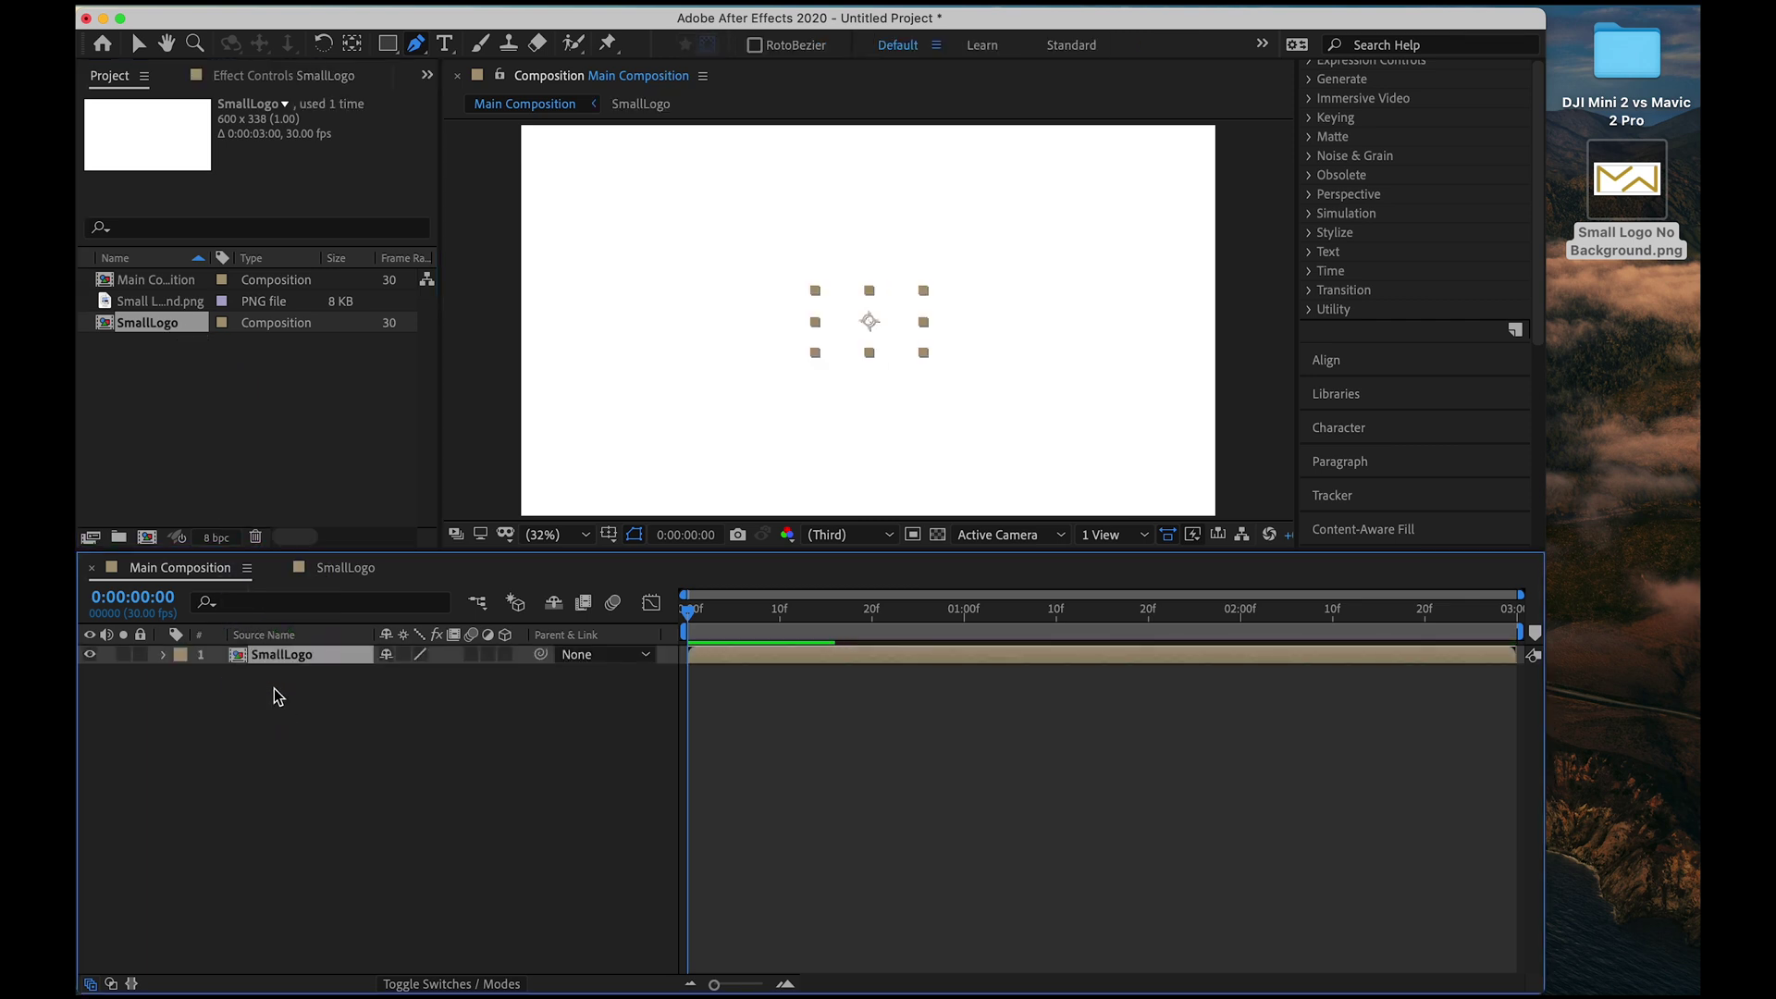
key(space)
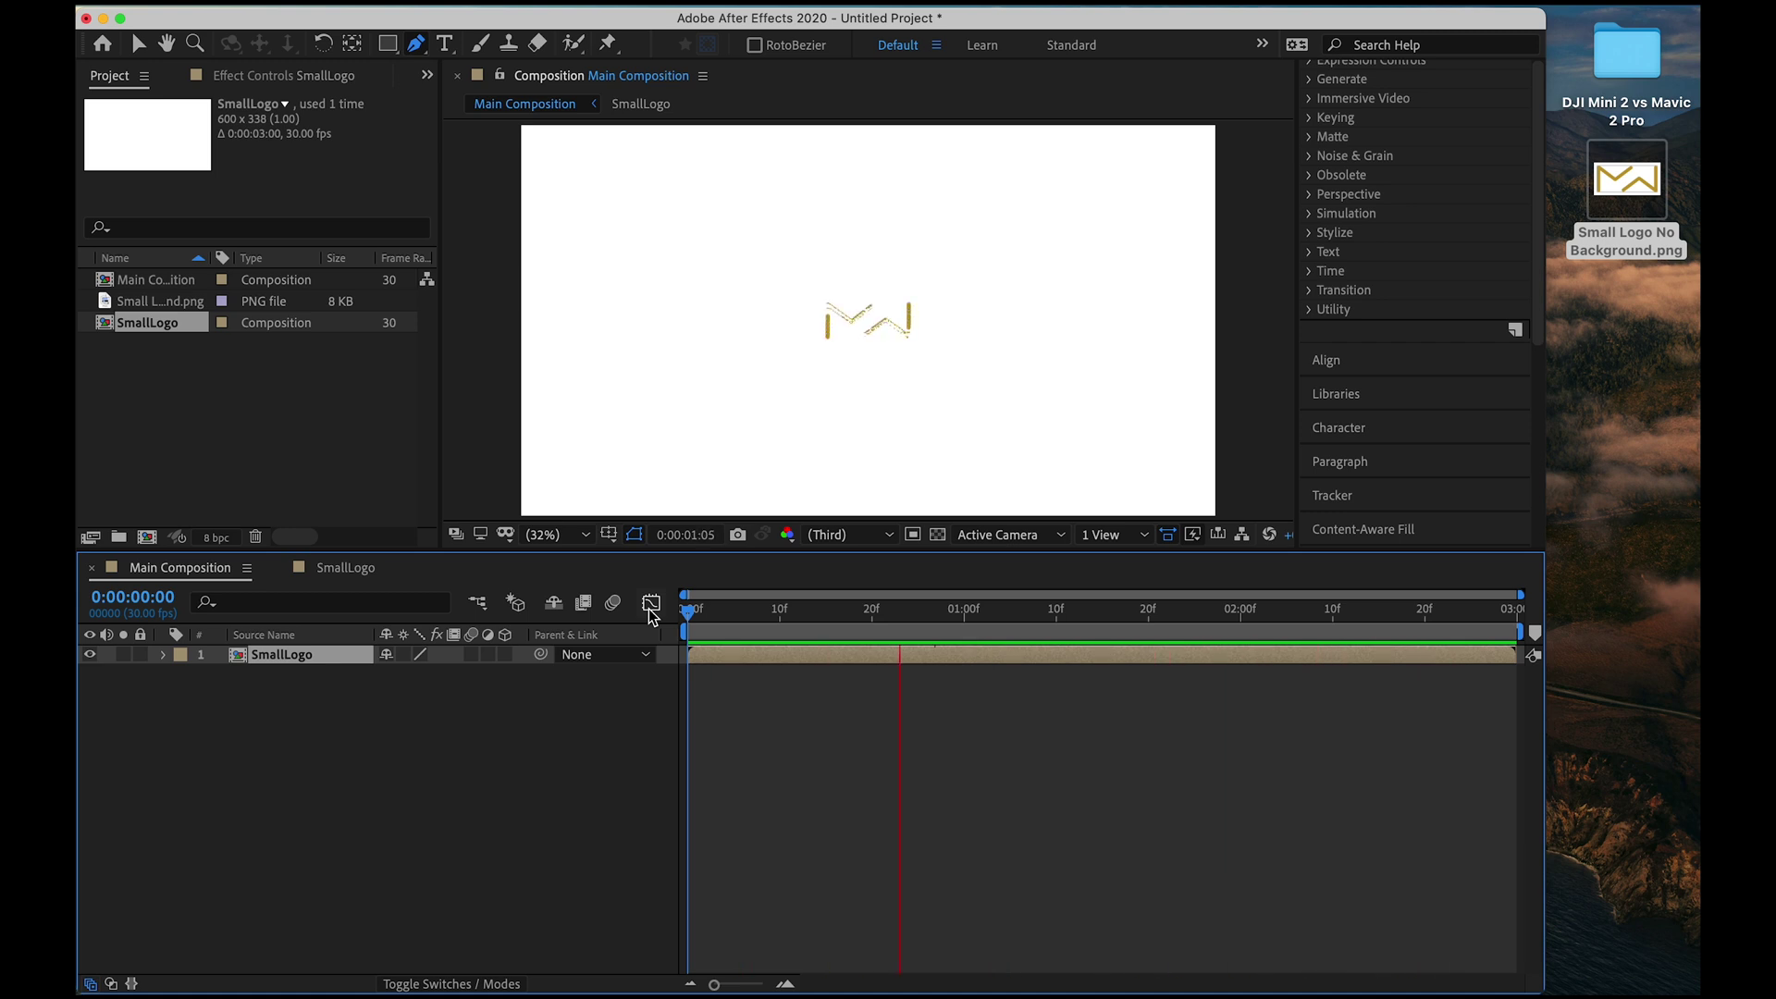
key(space)
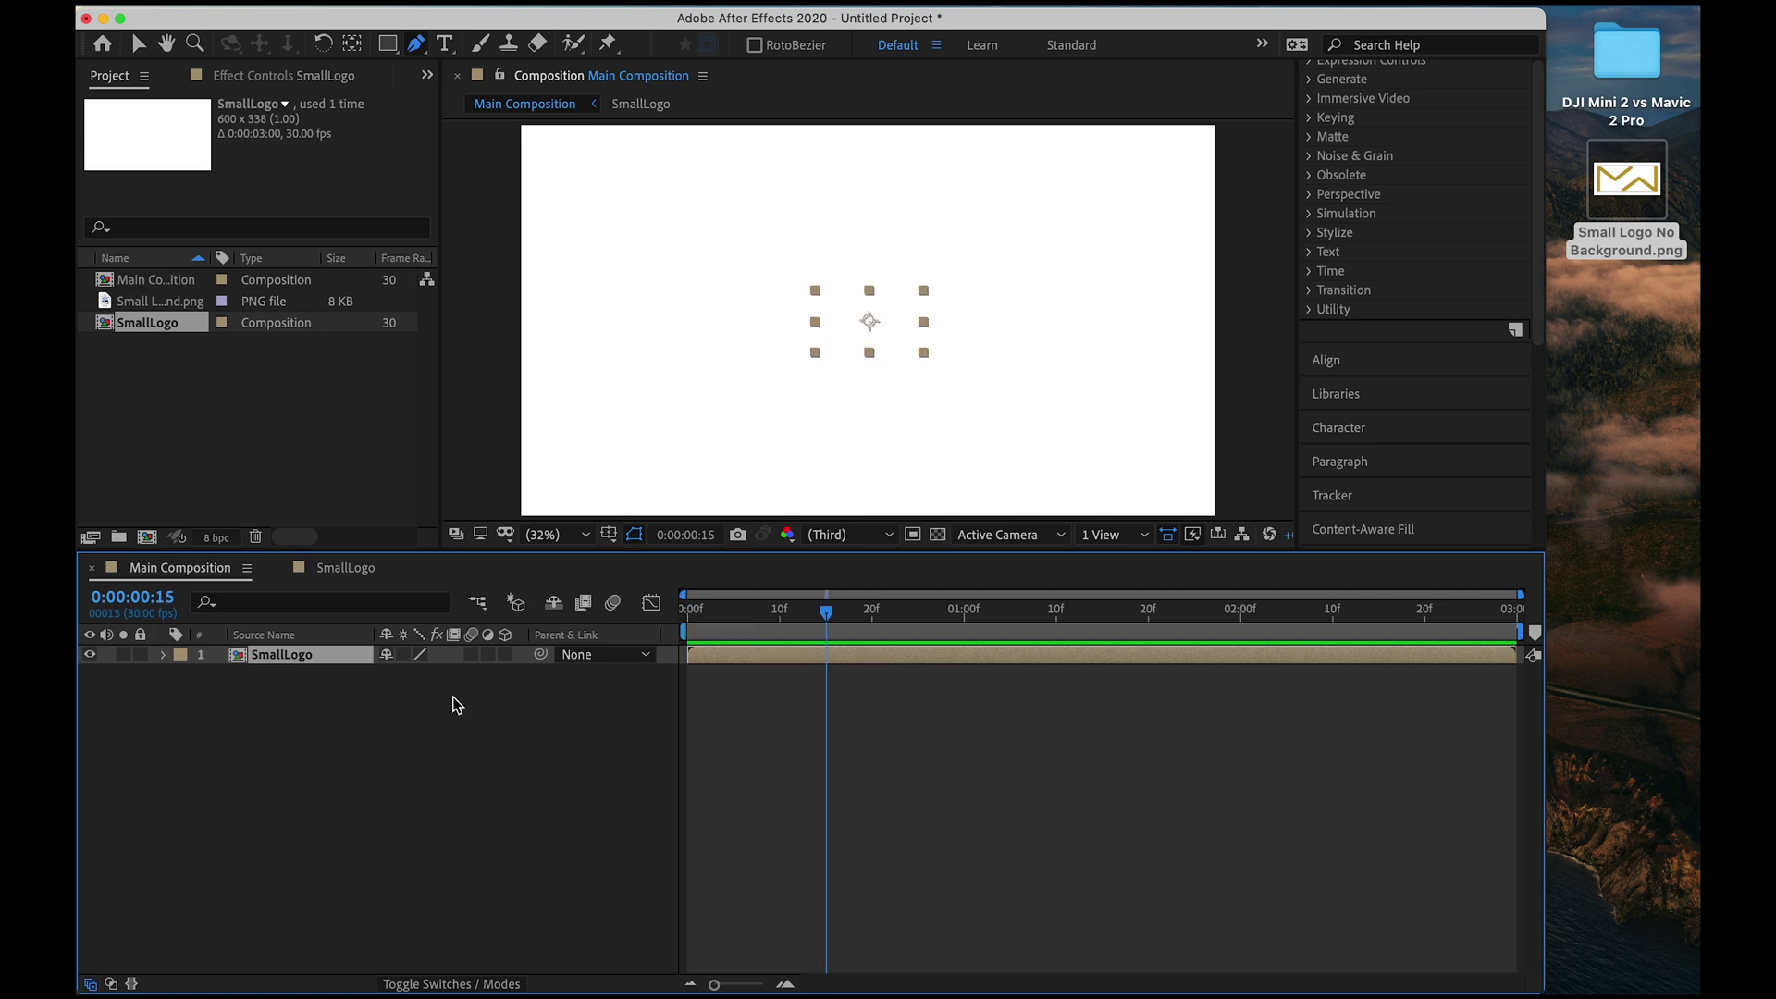
Move Main Composition's current time to 0:00:01:15 and collapse the Effects & Presets list.
drag(974, 622, 1103, 612)
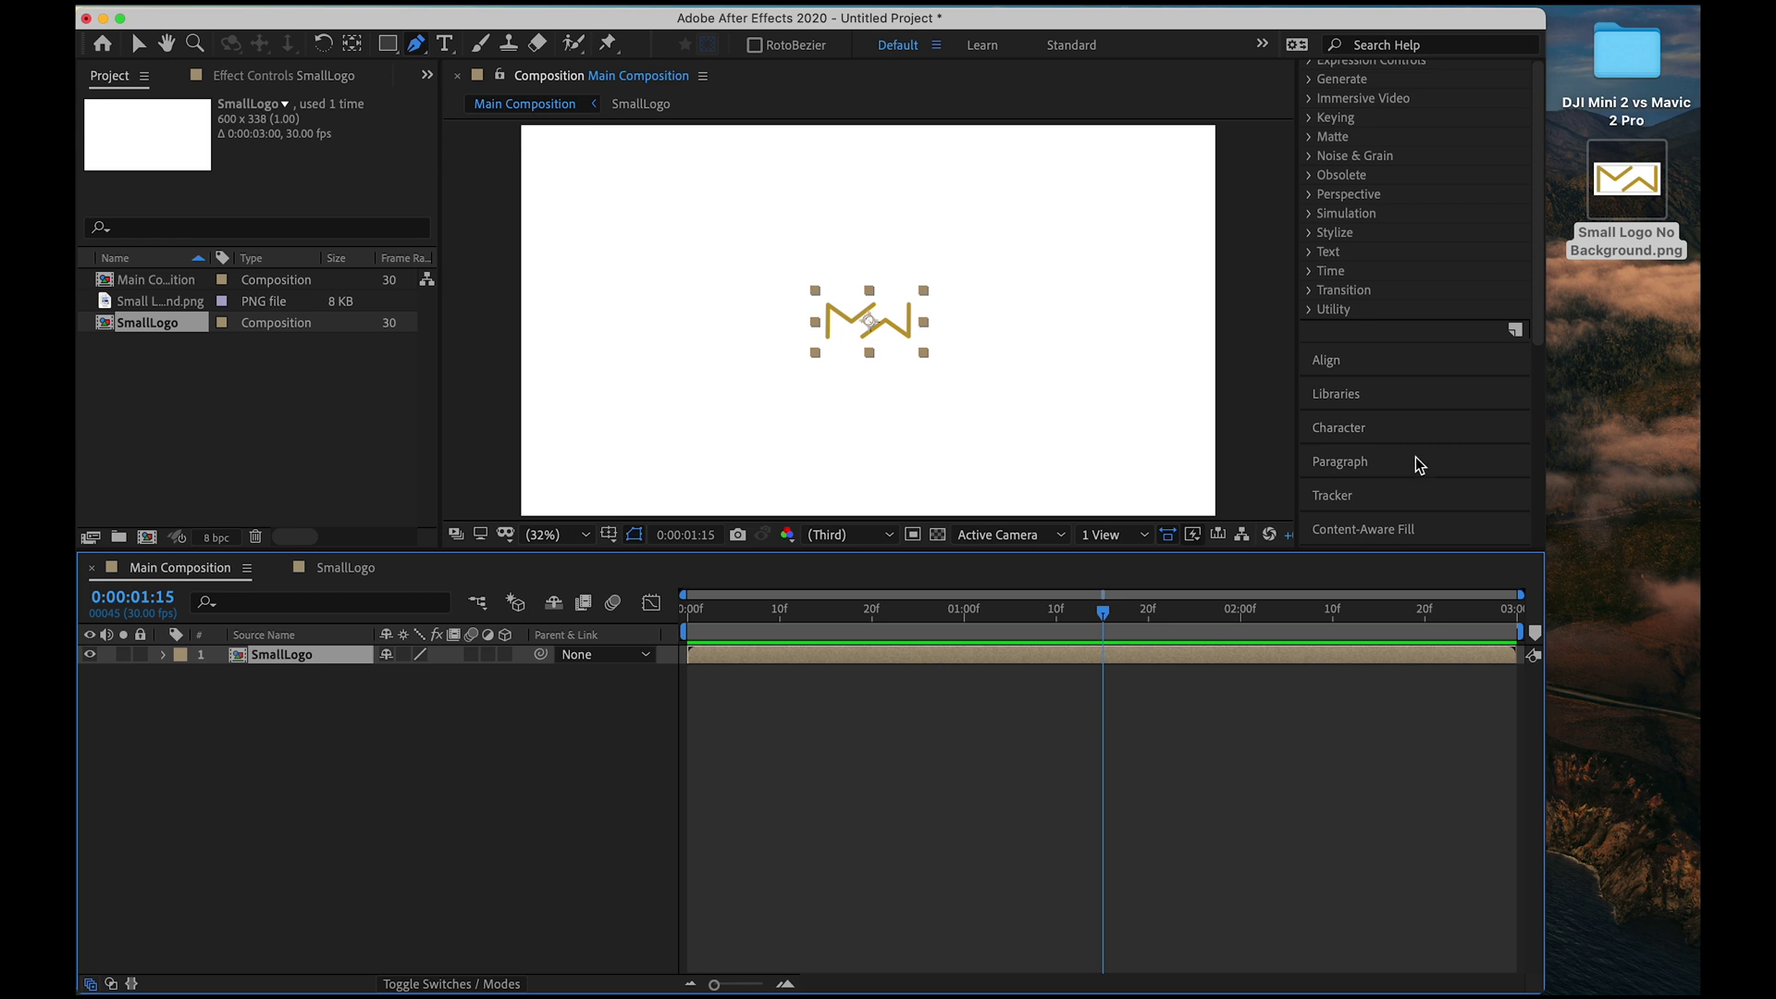
scroll(1415, 457, up, 5)
click(1363, 174)
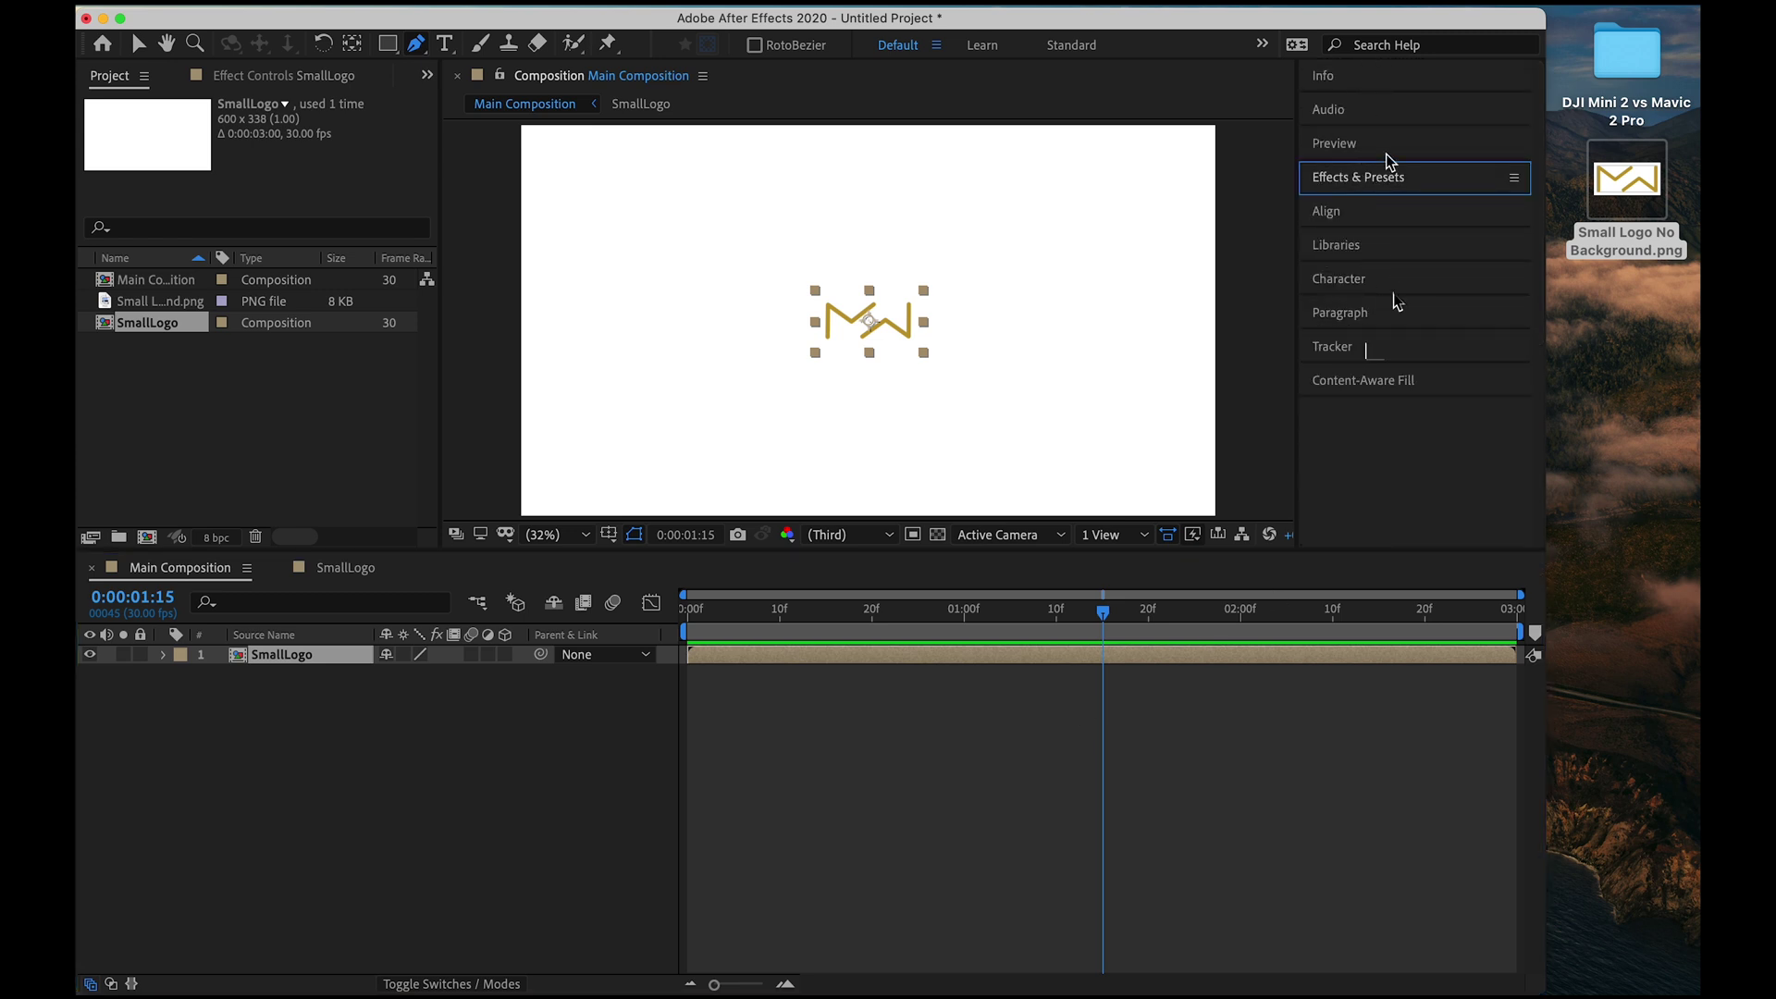
Apply the Motion Tile effect to the SmallLogo layer with Output Width 690 and Output Height 710.
click(1382, 185)
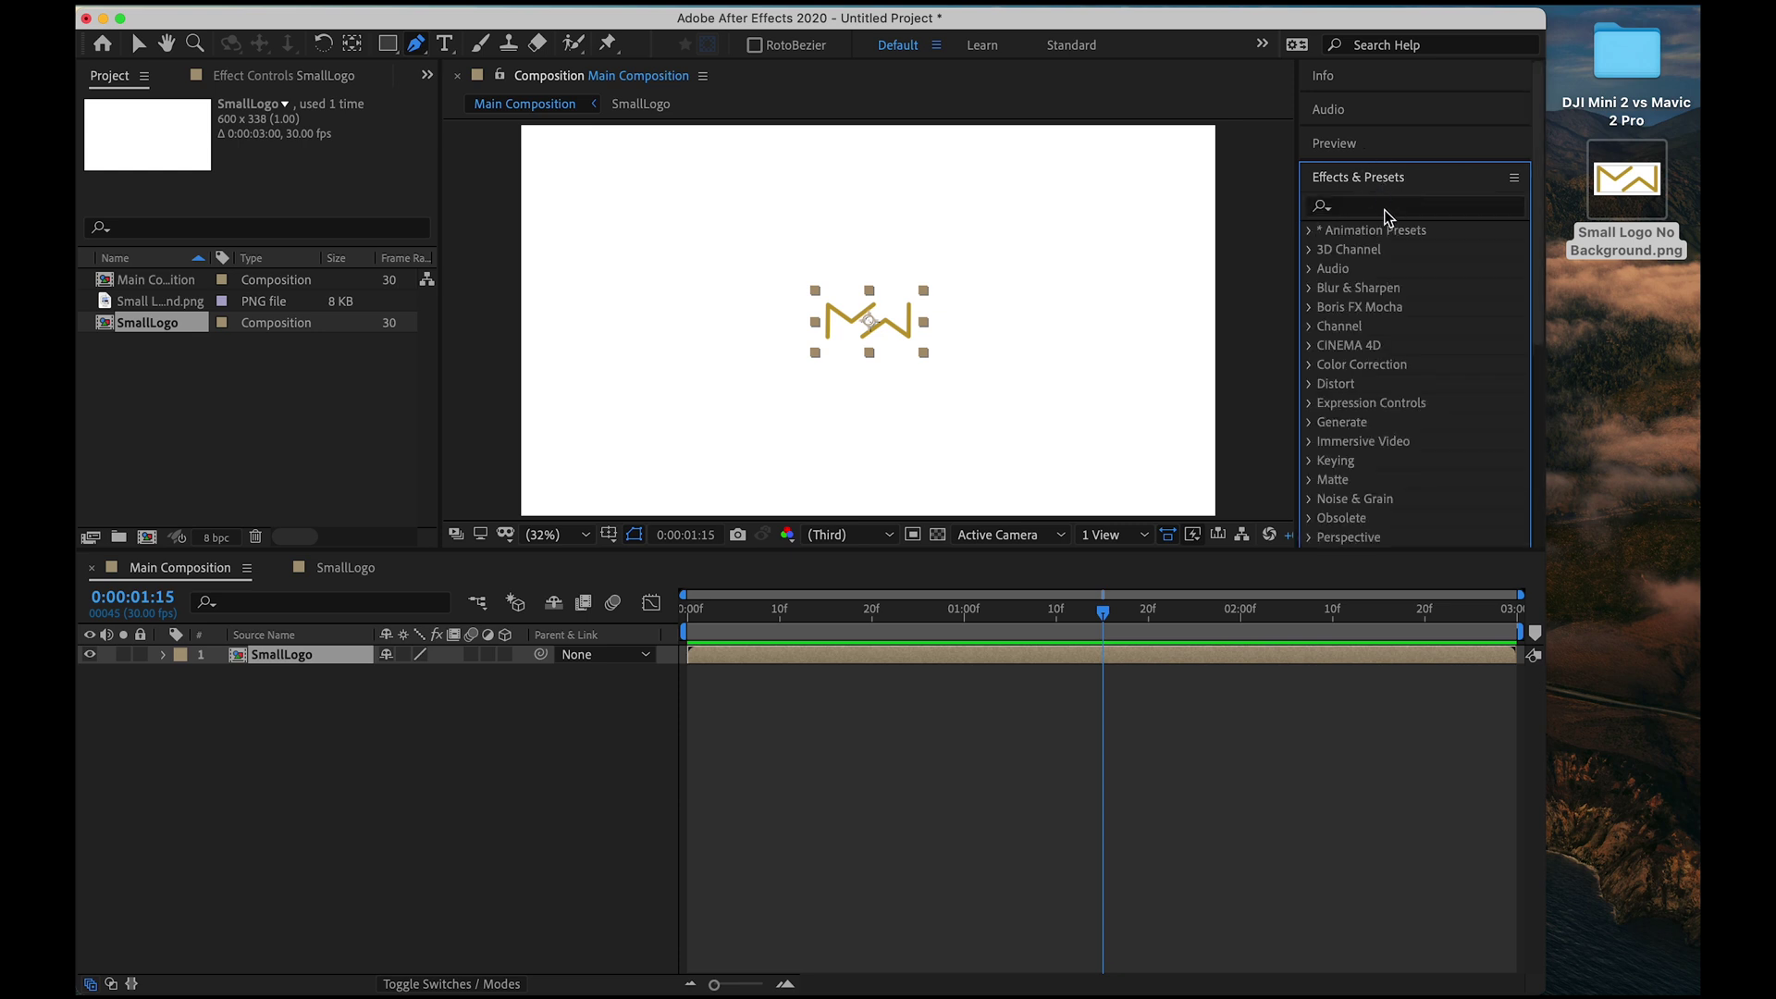
click(1385, 208)
text(tile)
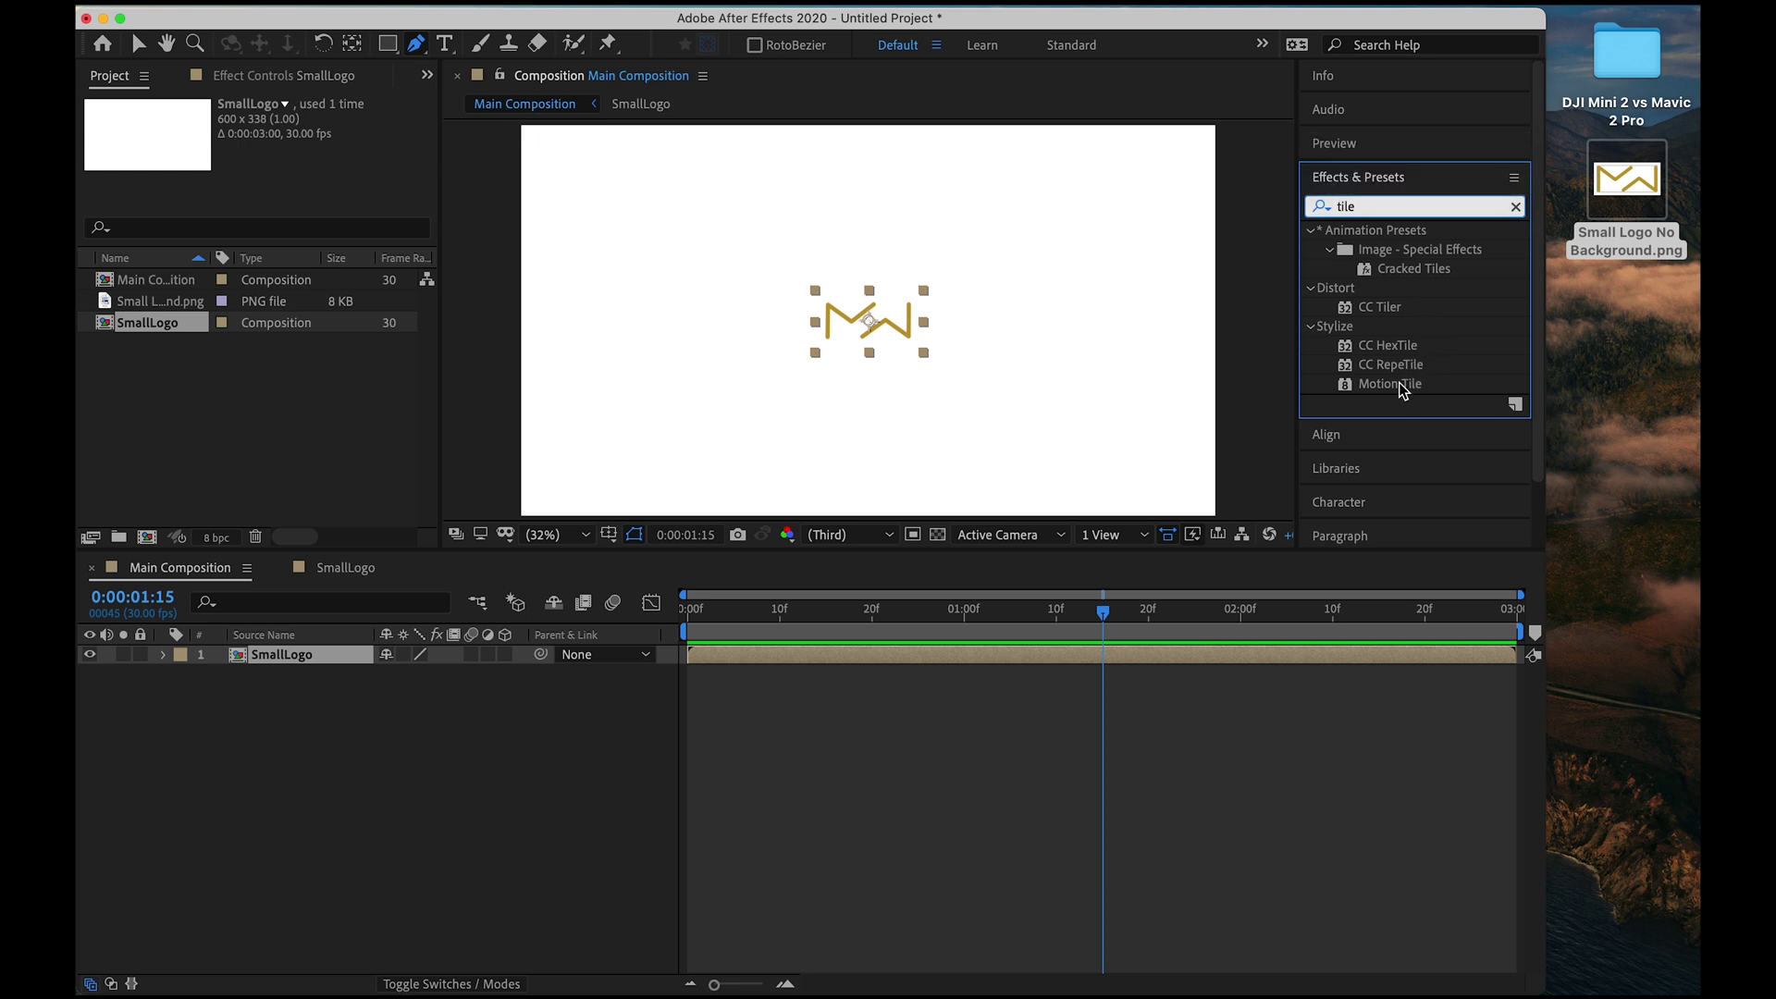
drag(1399, 383, 311, 655)
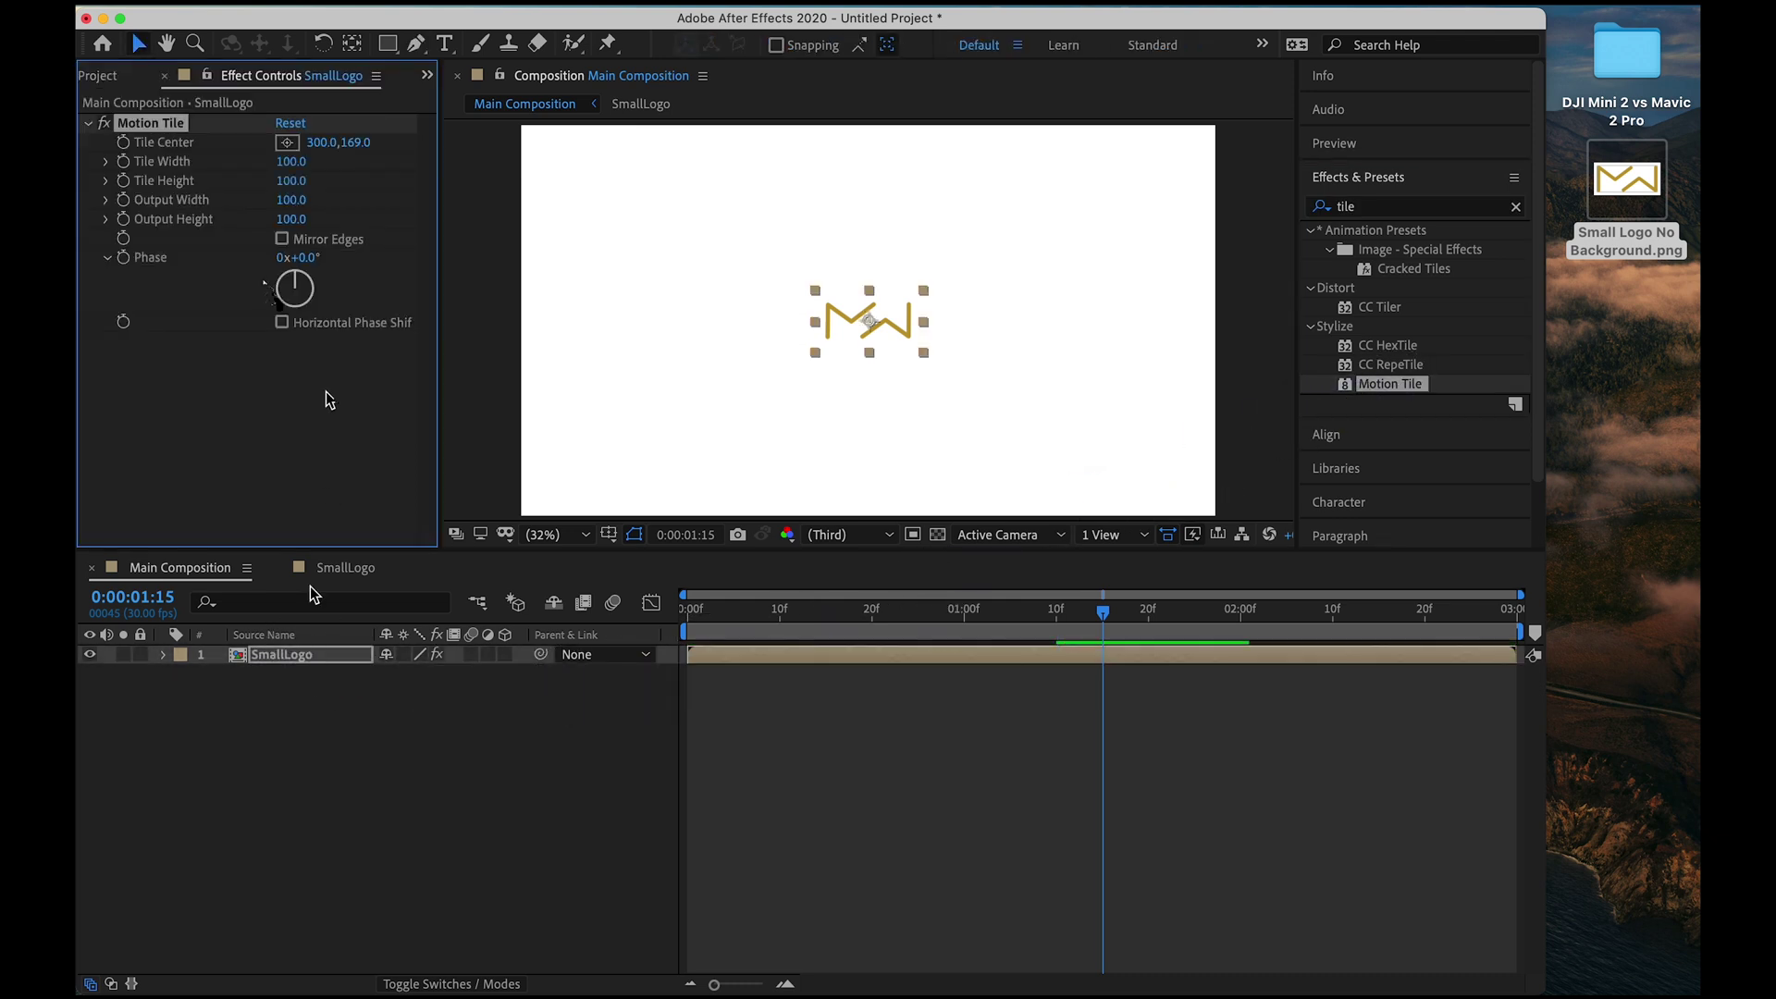
drag(286, 201, 356, 214)
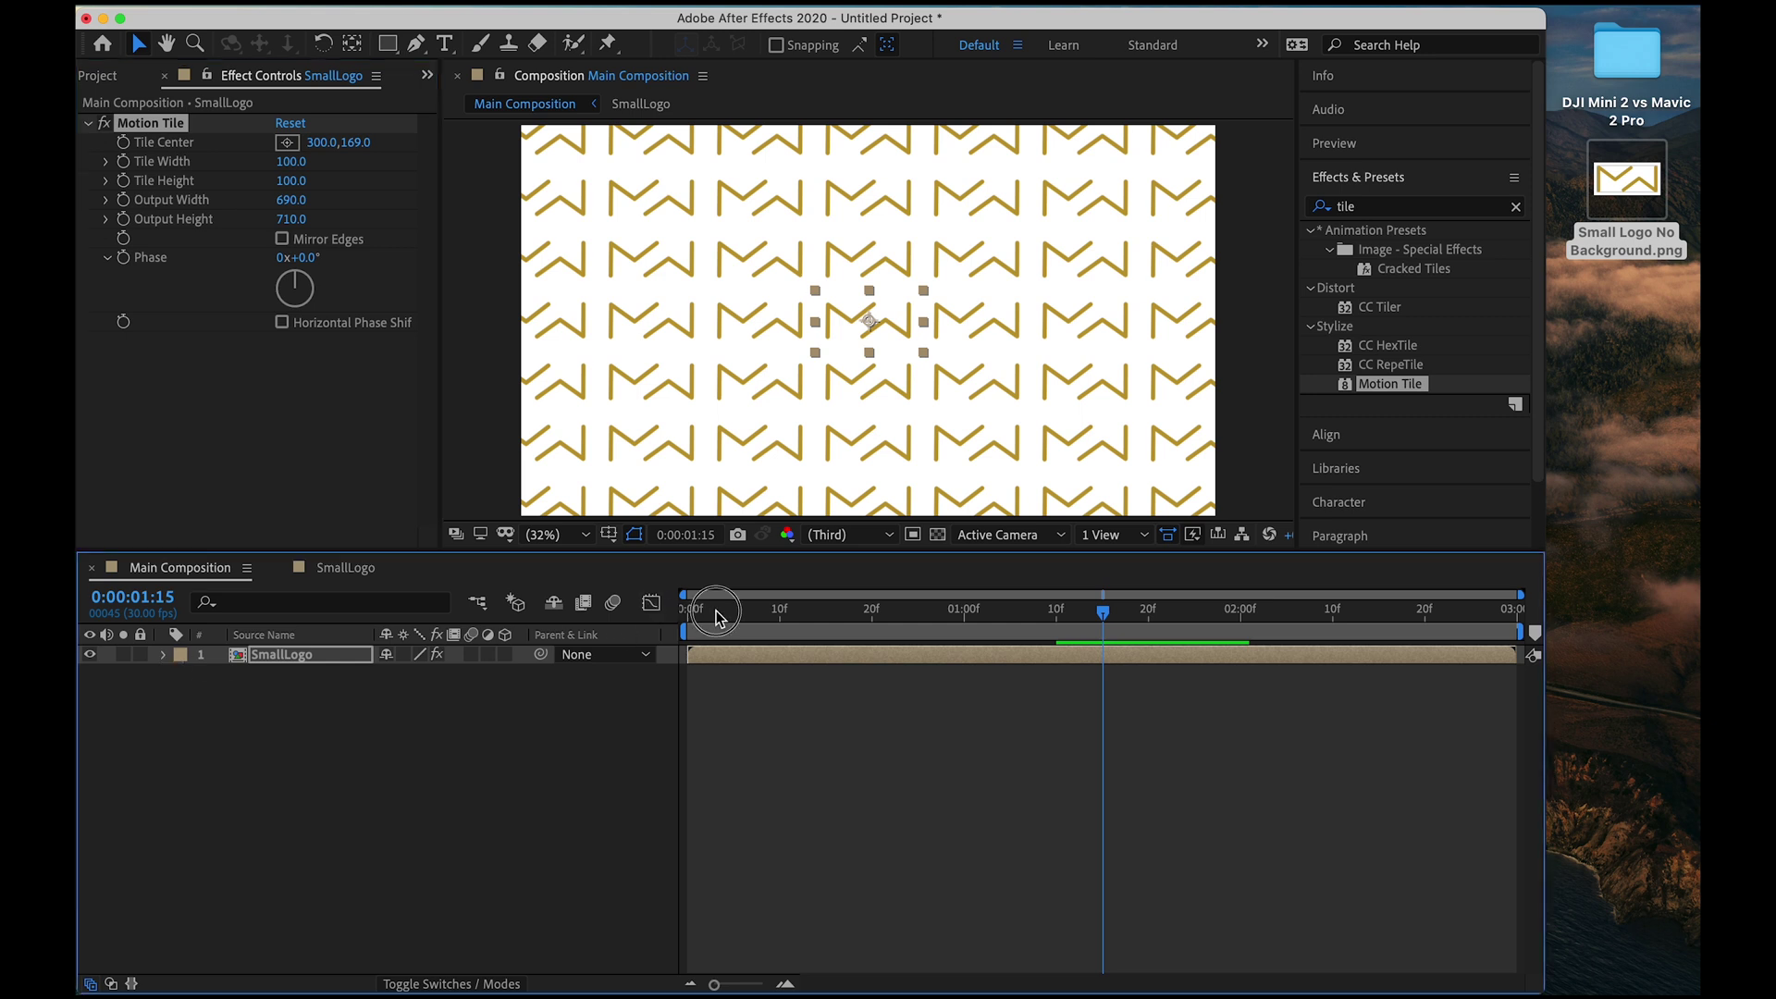
Preview the tiled logo animation from the start and park the current time at 0:00:01:11.
click(691, 612)
key(space)
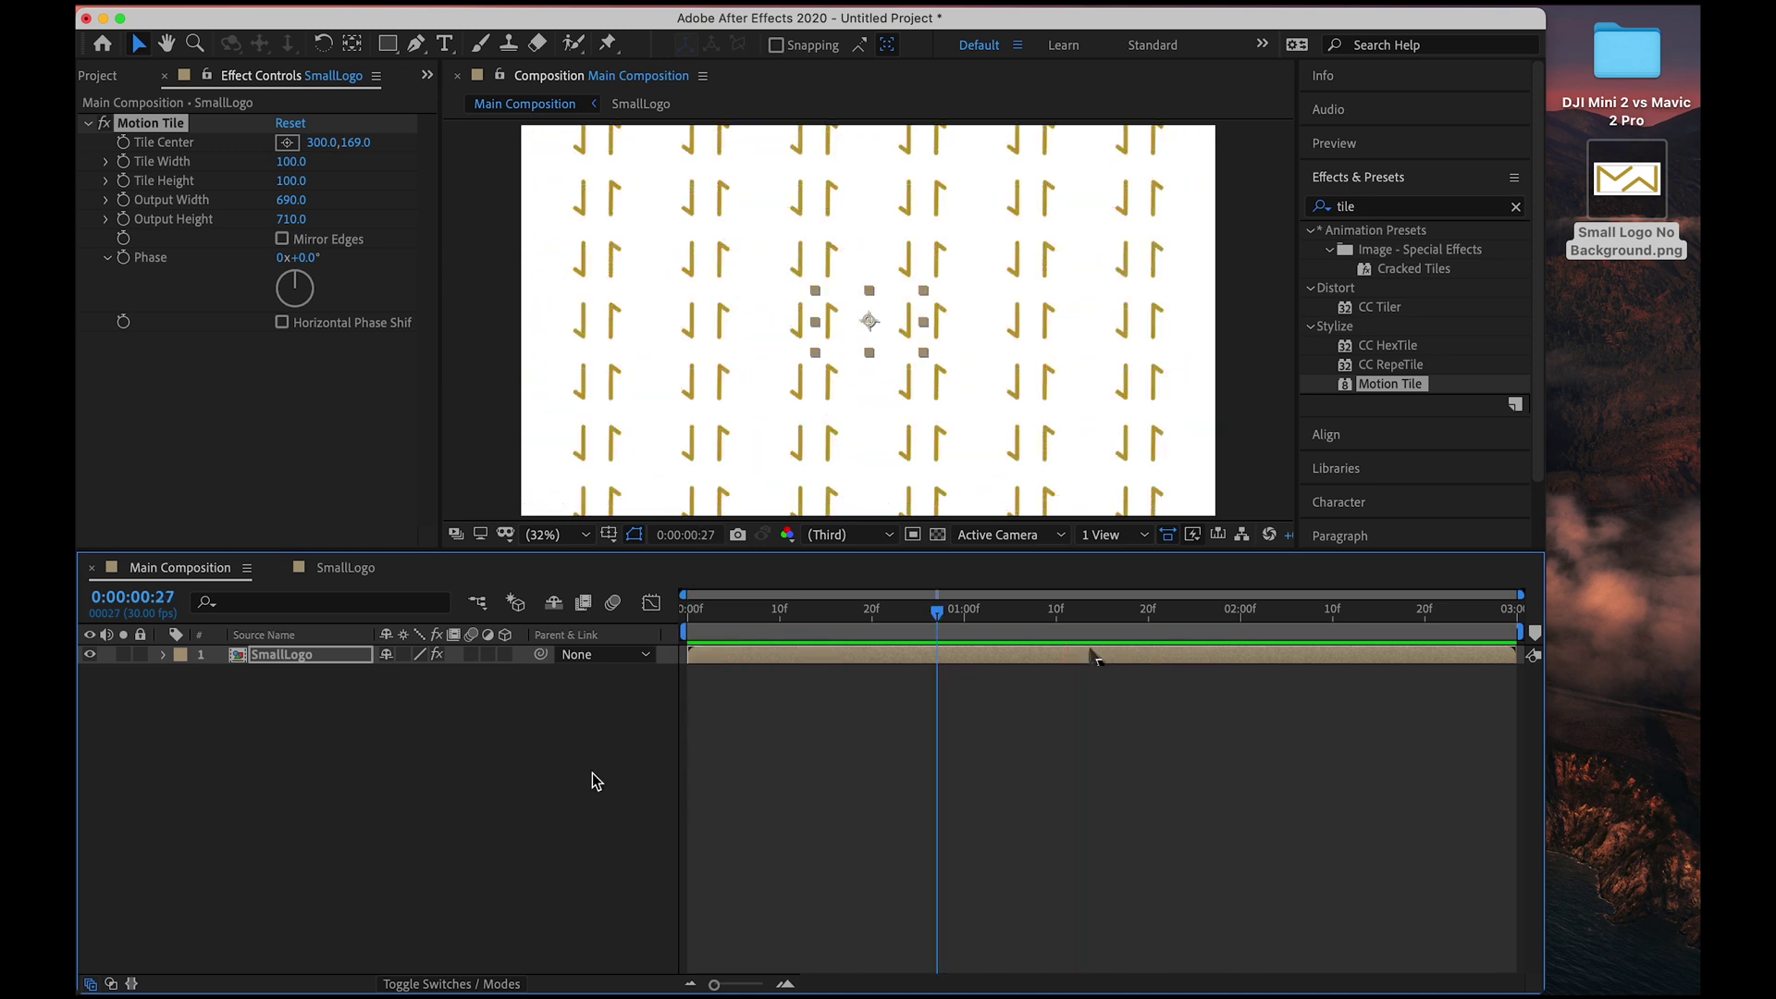
drag(1047, 619, 1067, 614)
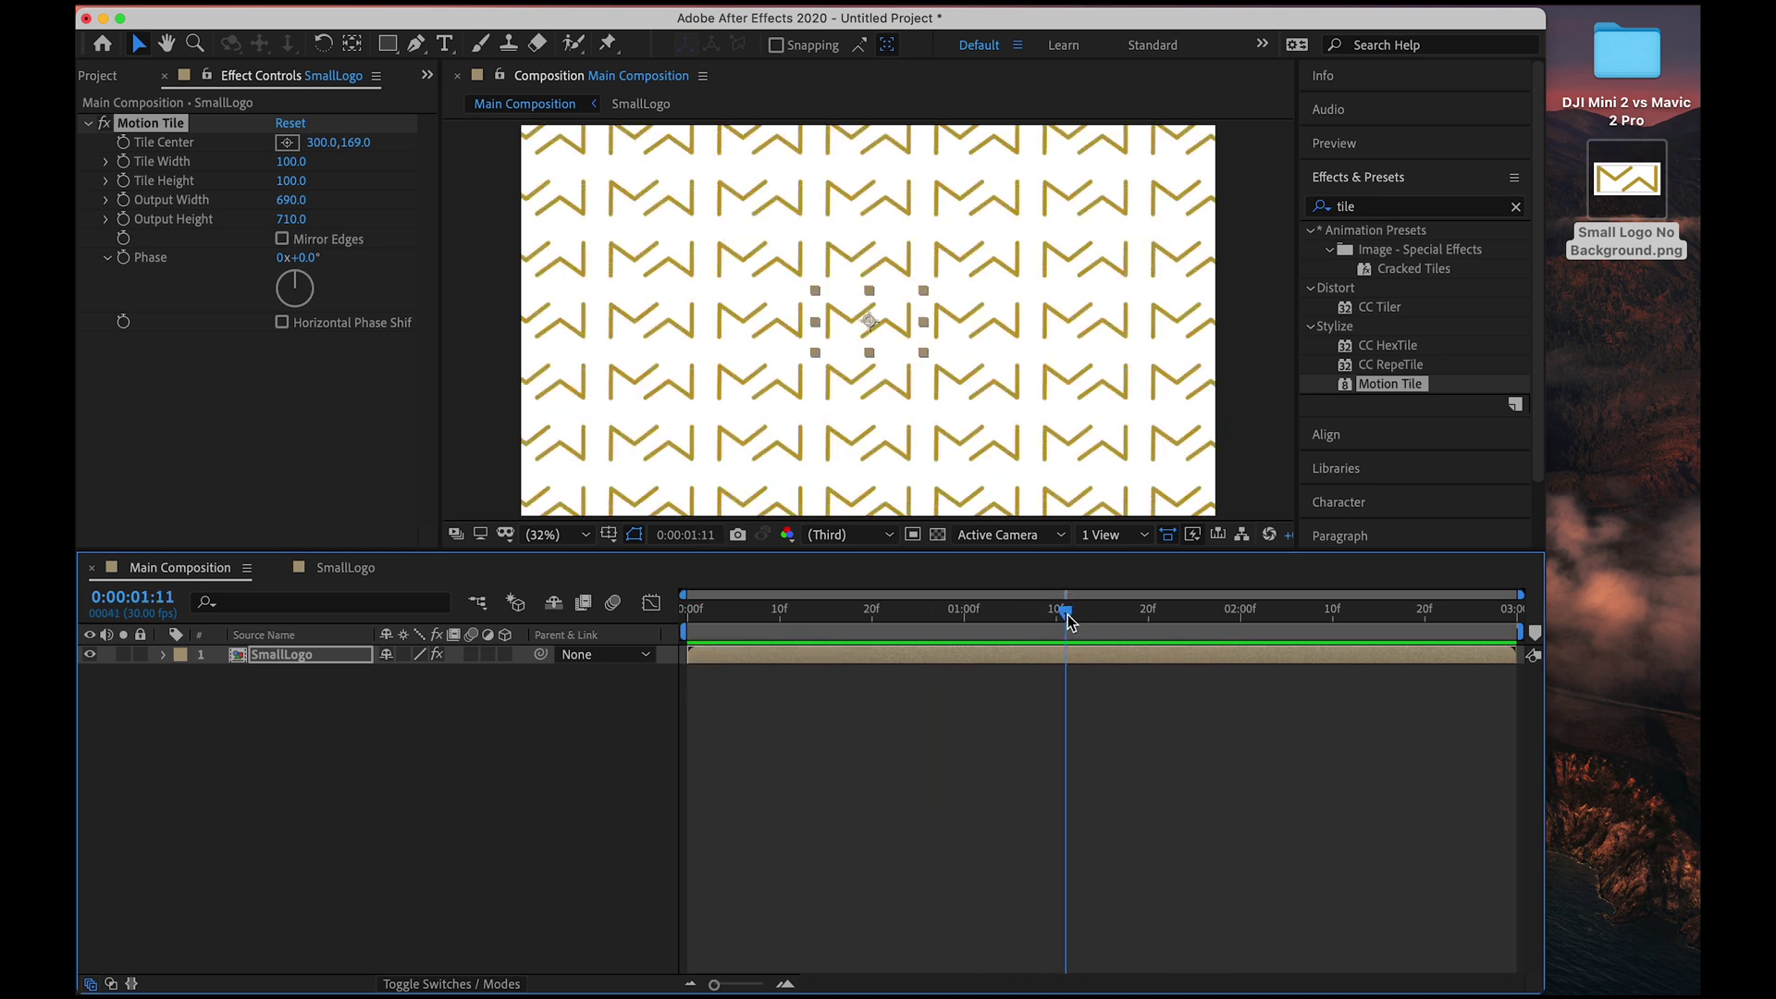
Set the SmallLogo layer's Opacity to 42% and its Rotation to 35°.
click(163, 654)
click(185, 696)
drag(396, 789, 449, 772)
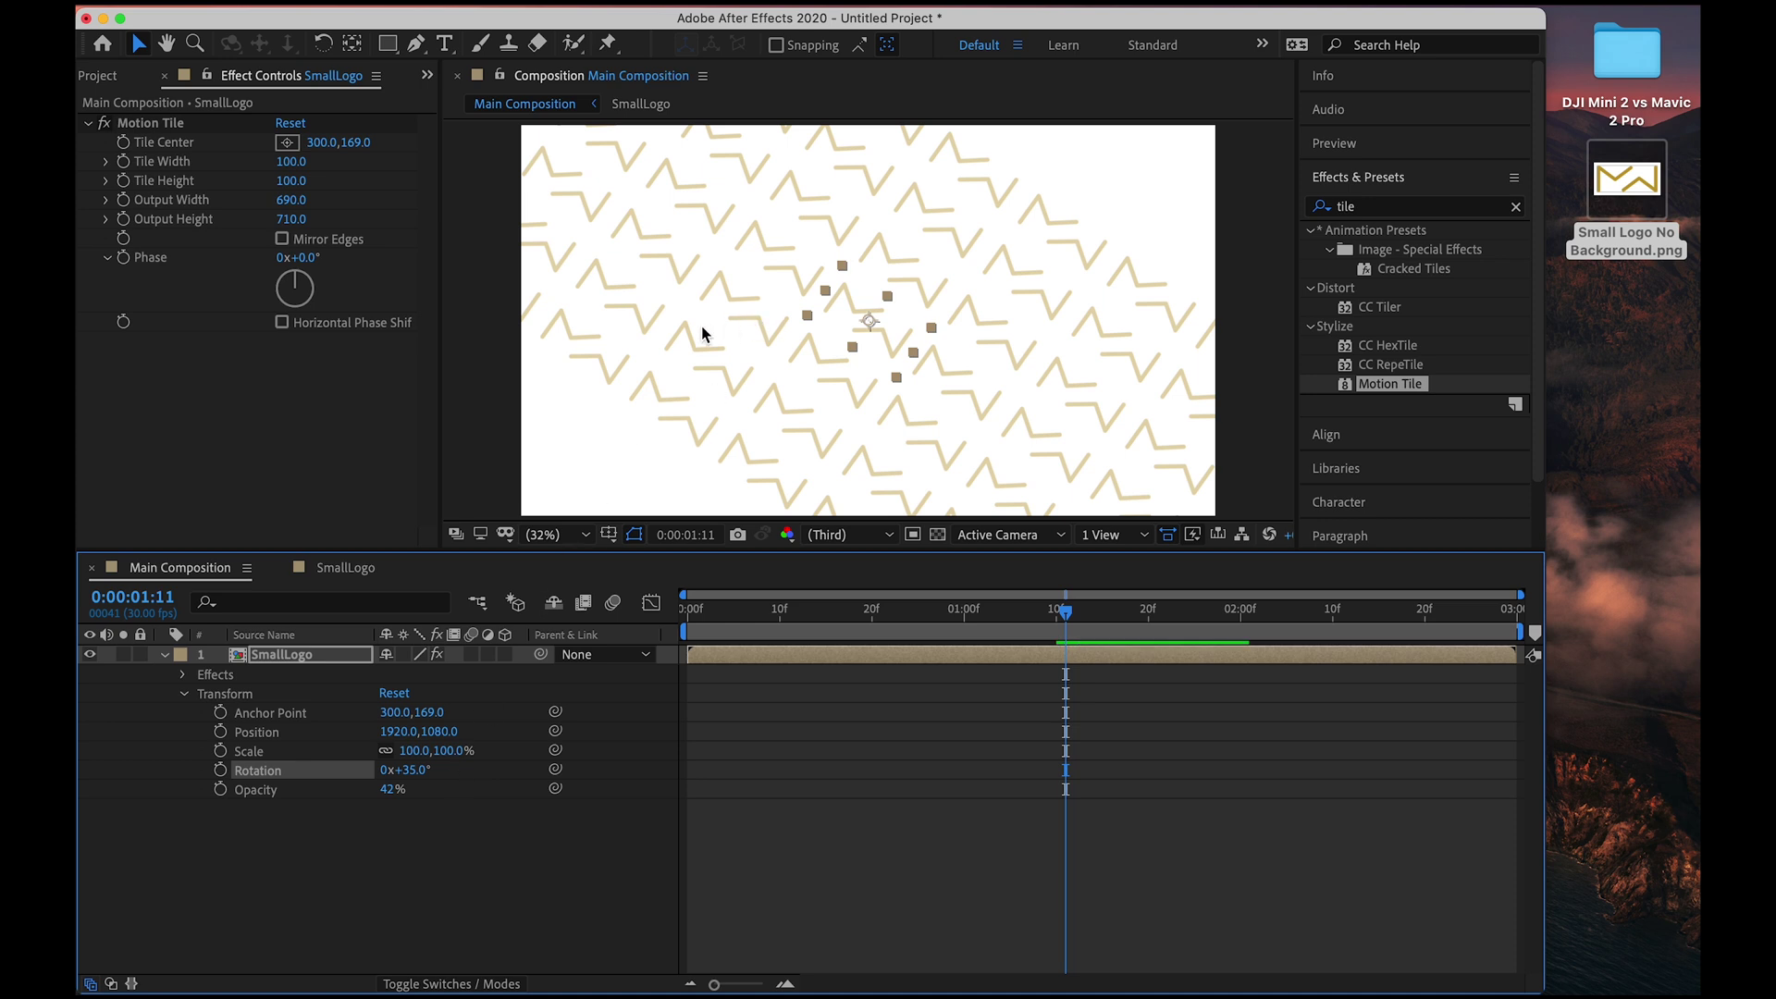
Preview the rotated, faded logo pattern and park the current time at 0:00:01:10.
click(743, 613)
key(space)
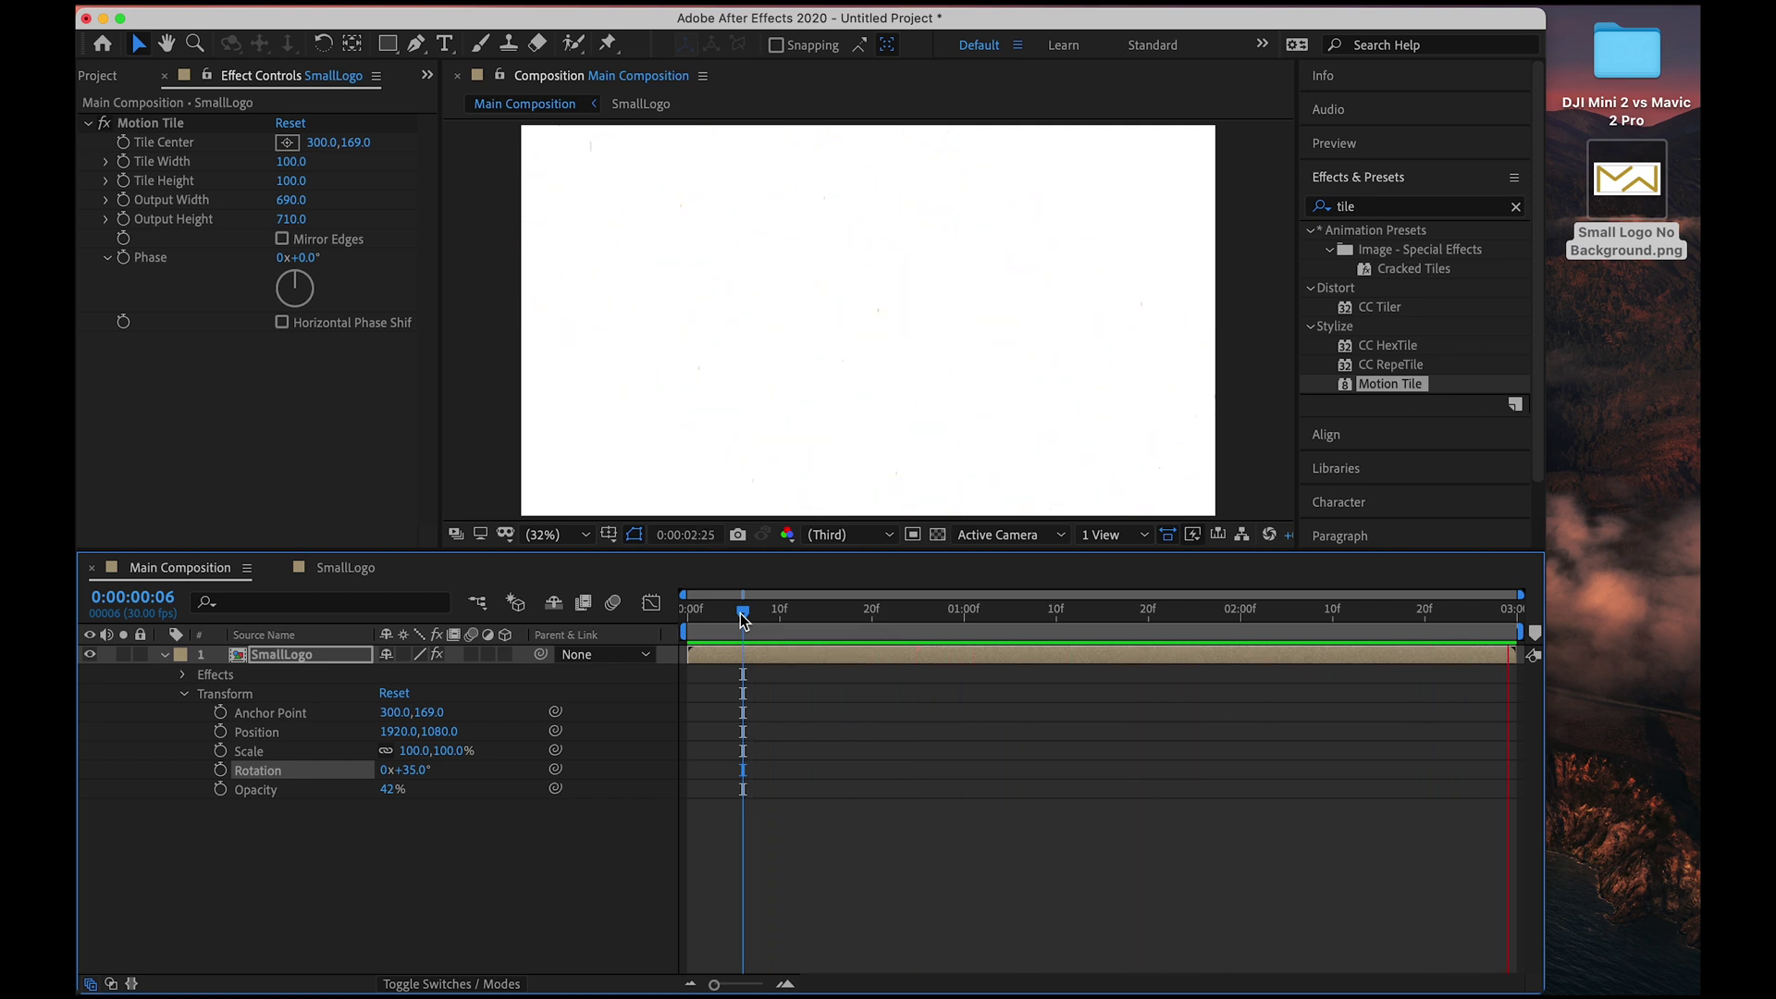
key(space)
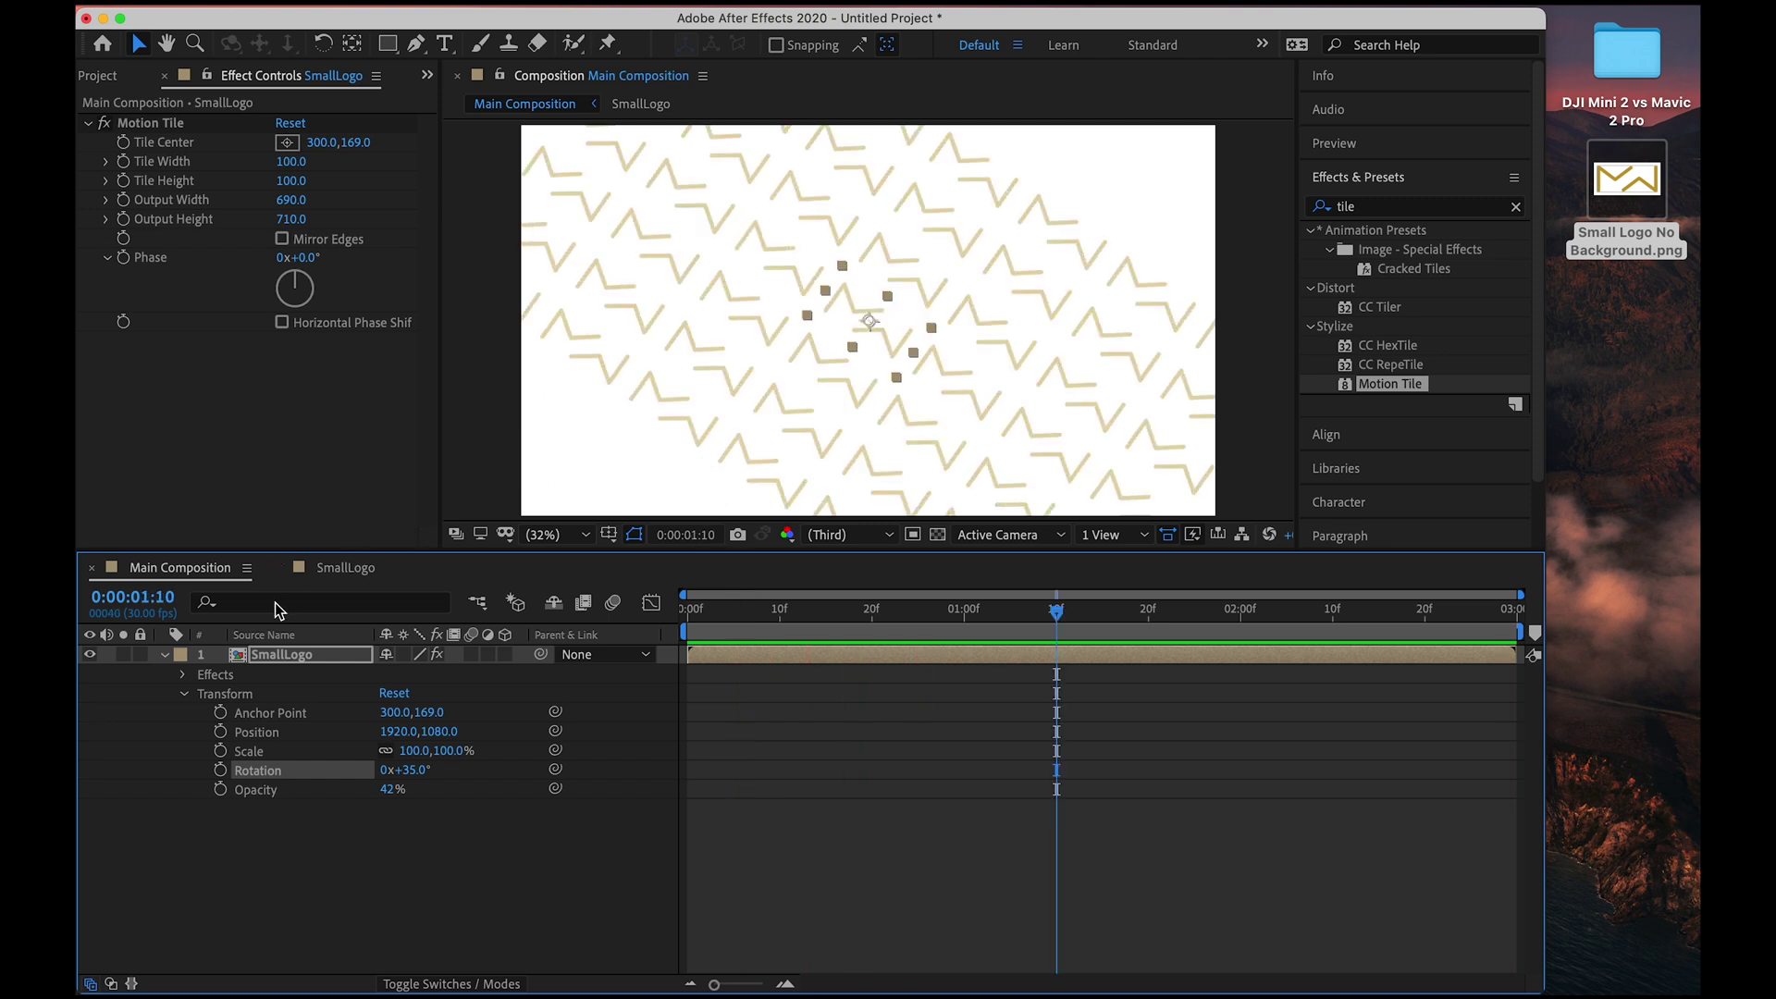
Set the SmallLogo layer's Motion Tile Output Height to 1330 to fill the frame, and preview the pattern from the start.
click(181, 694)
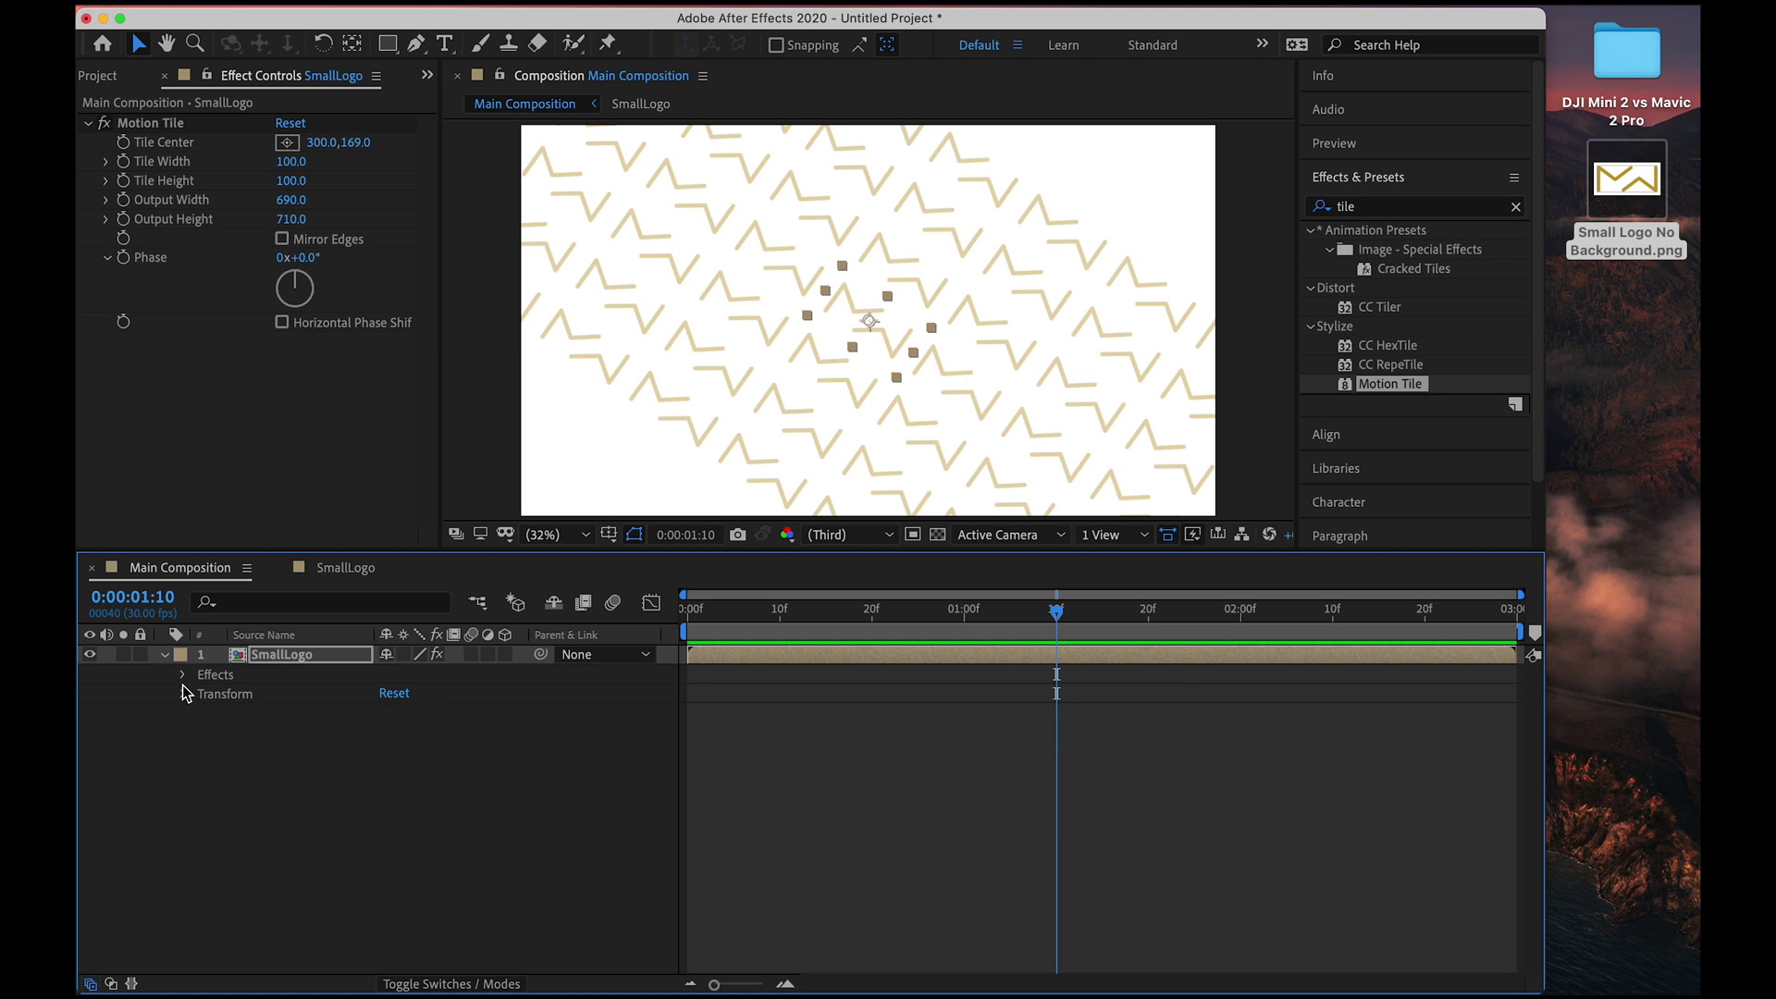
click(183, 676)
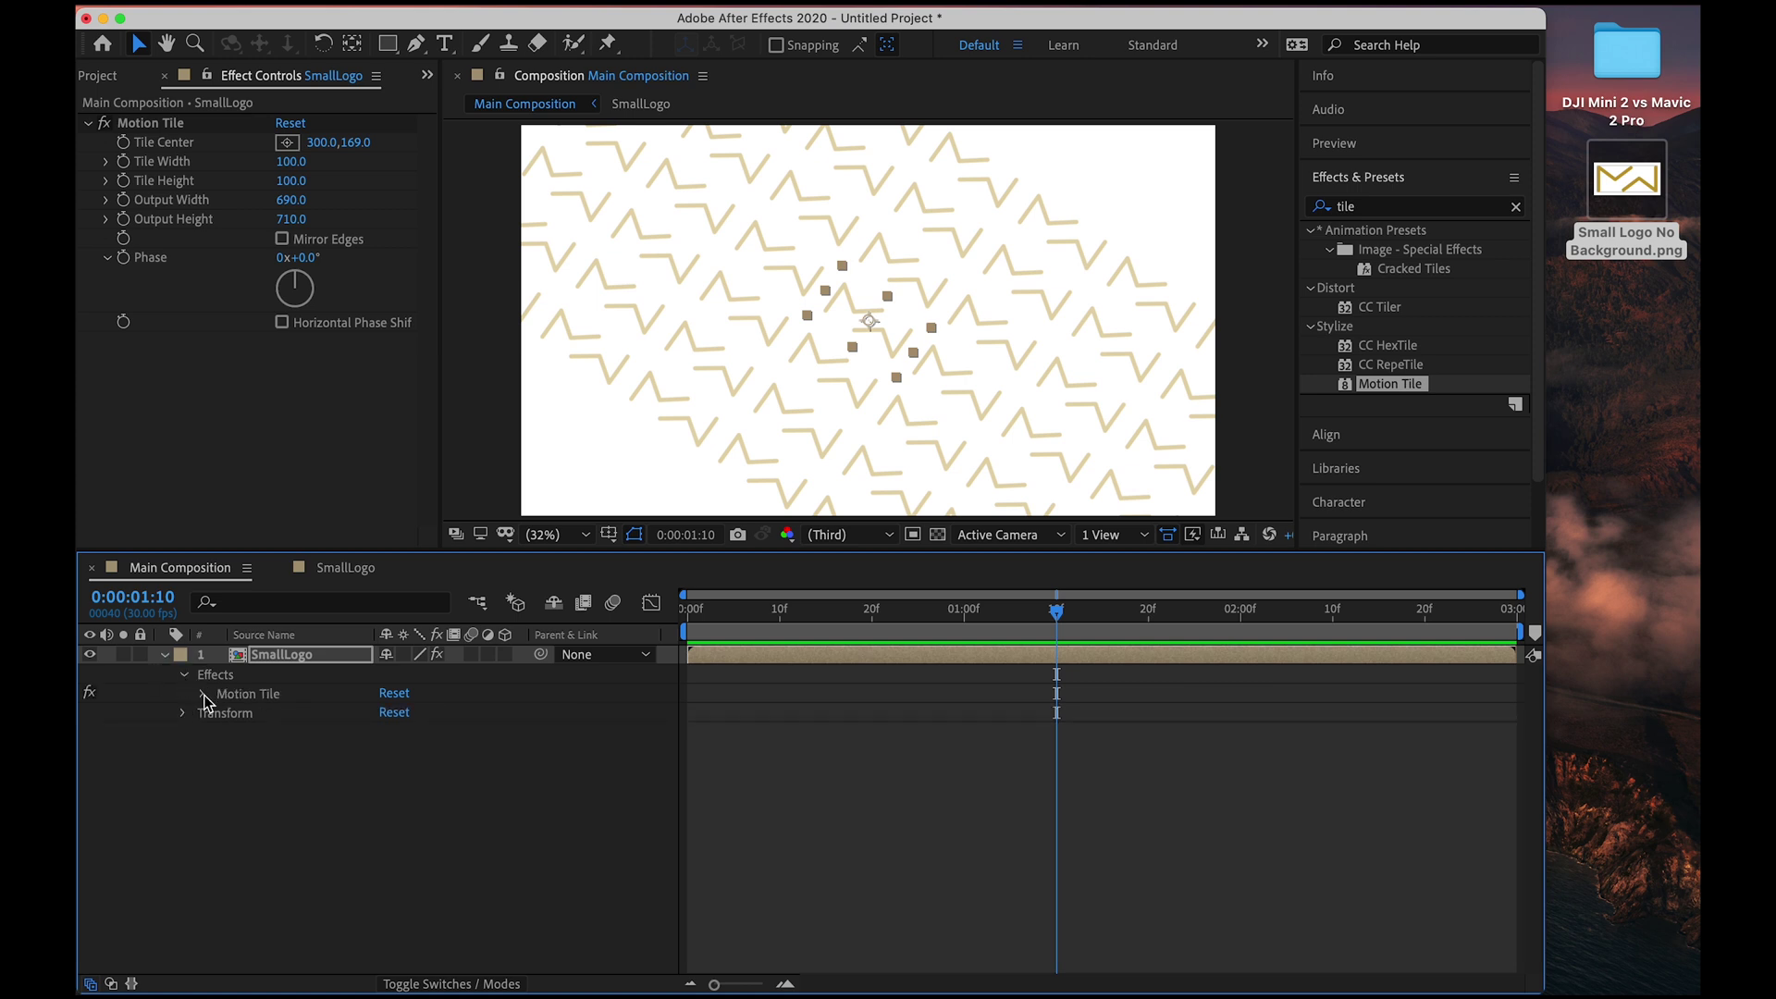
click(203, 694)
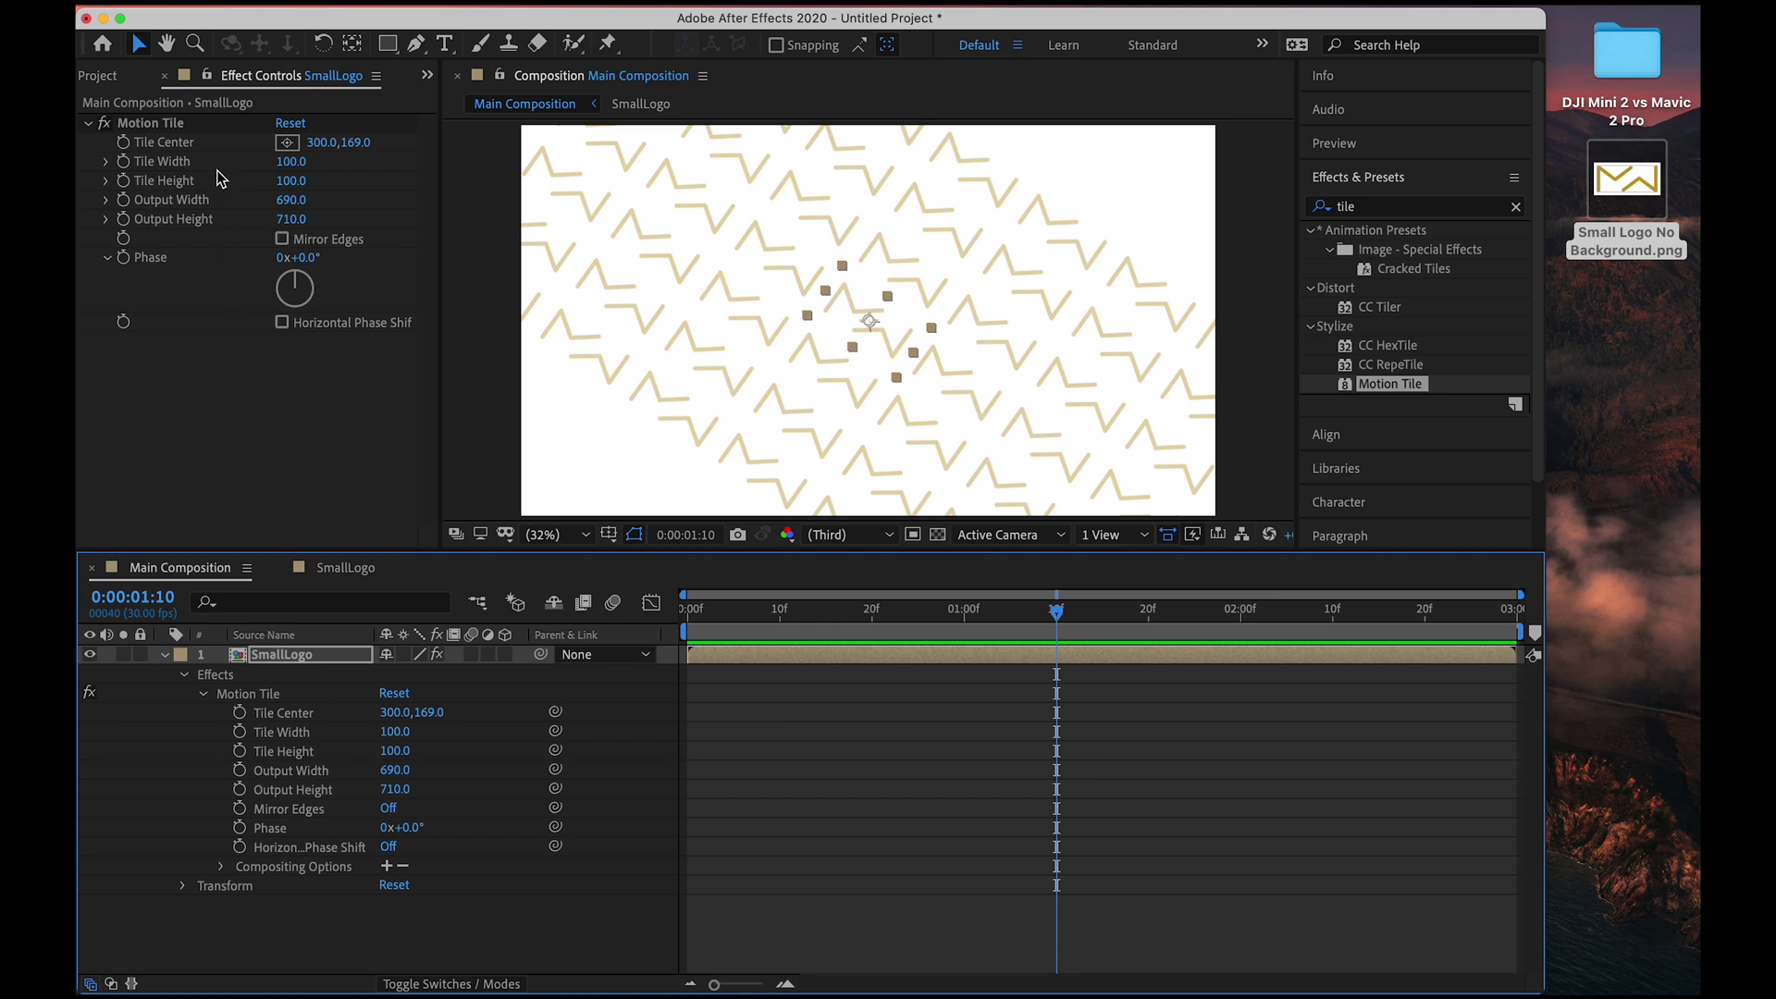
click(111, 77)
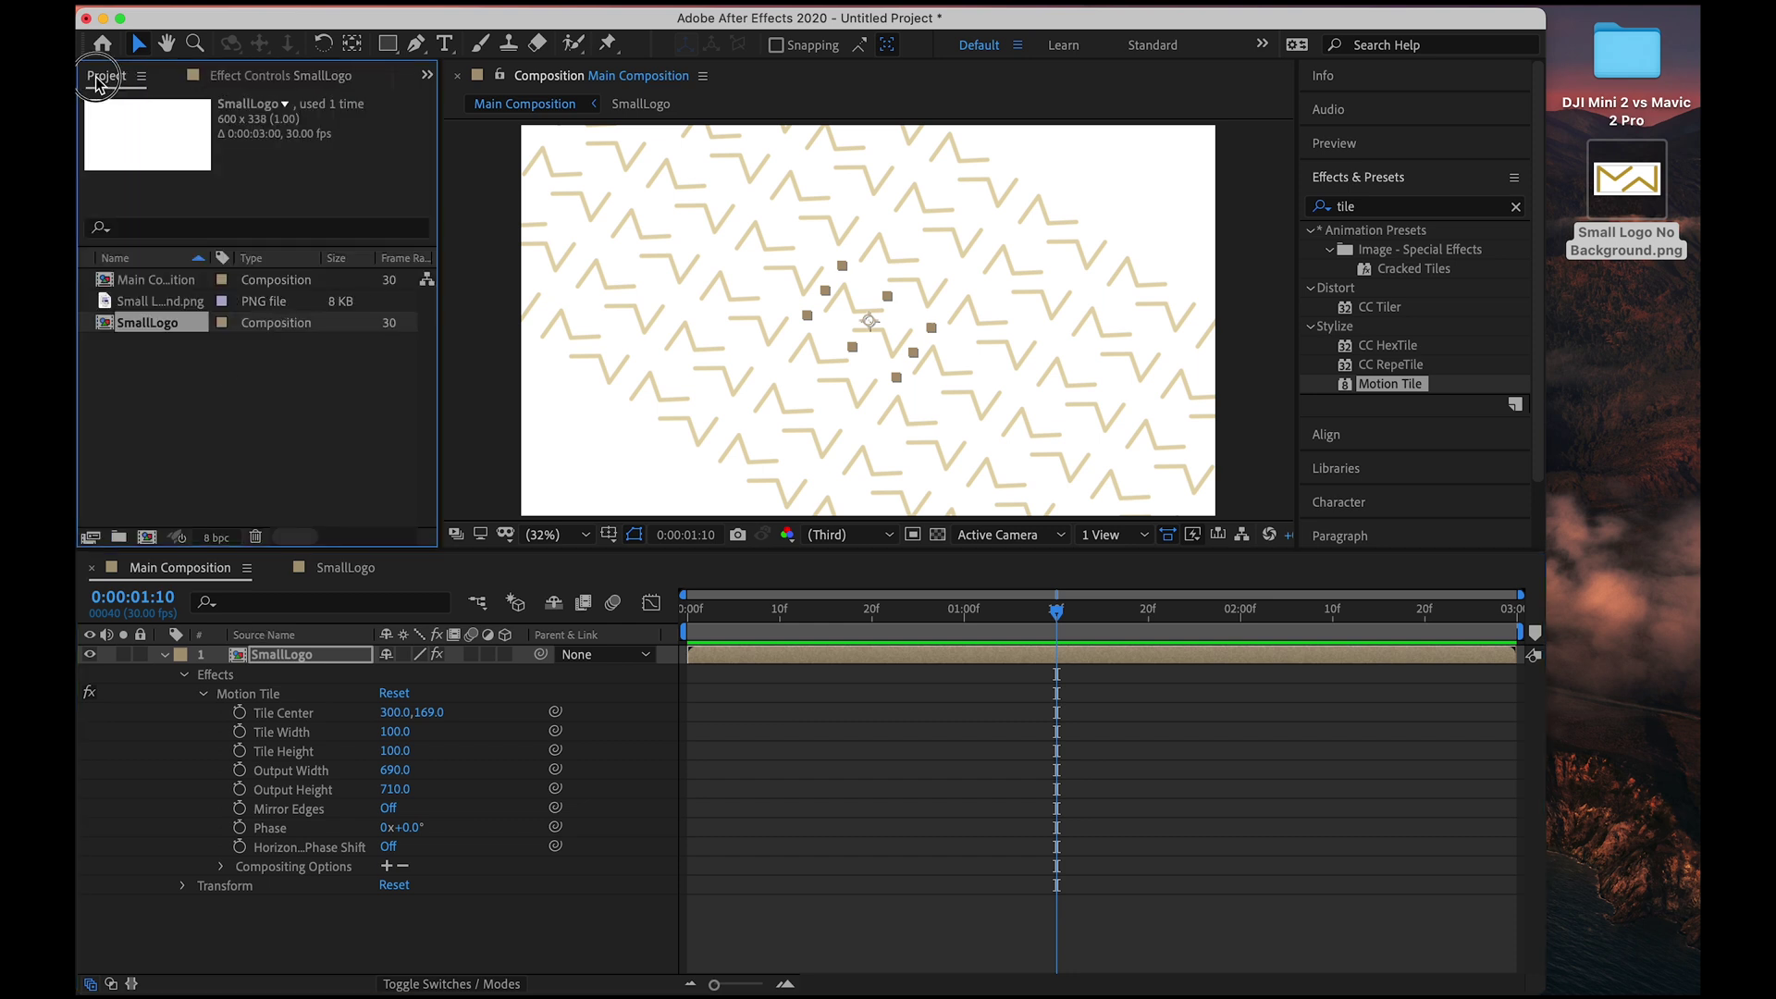
click(234, 75)
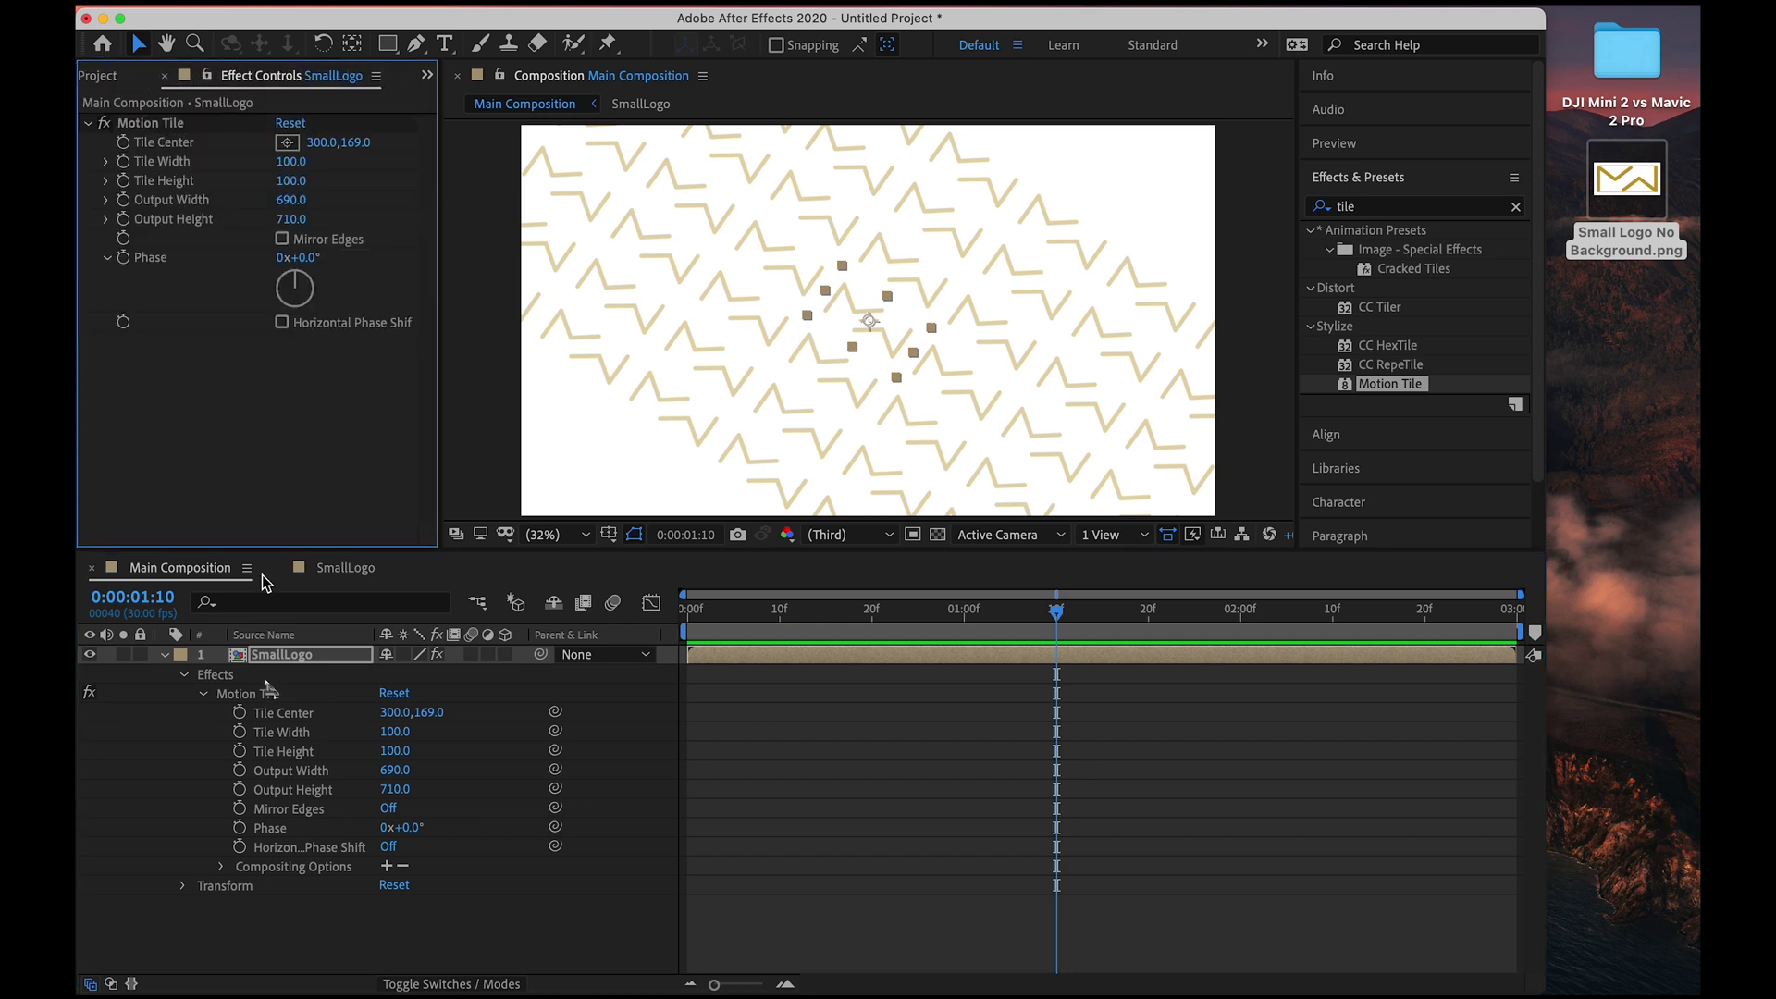
click(380, 943)
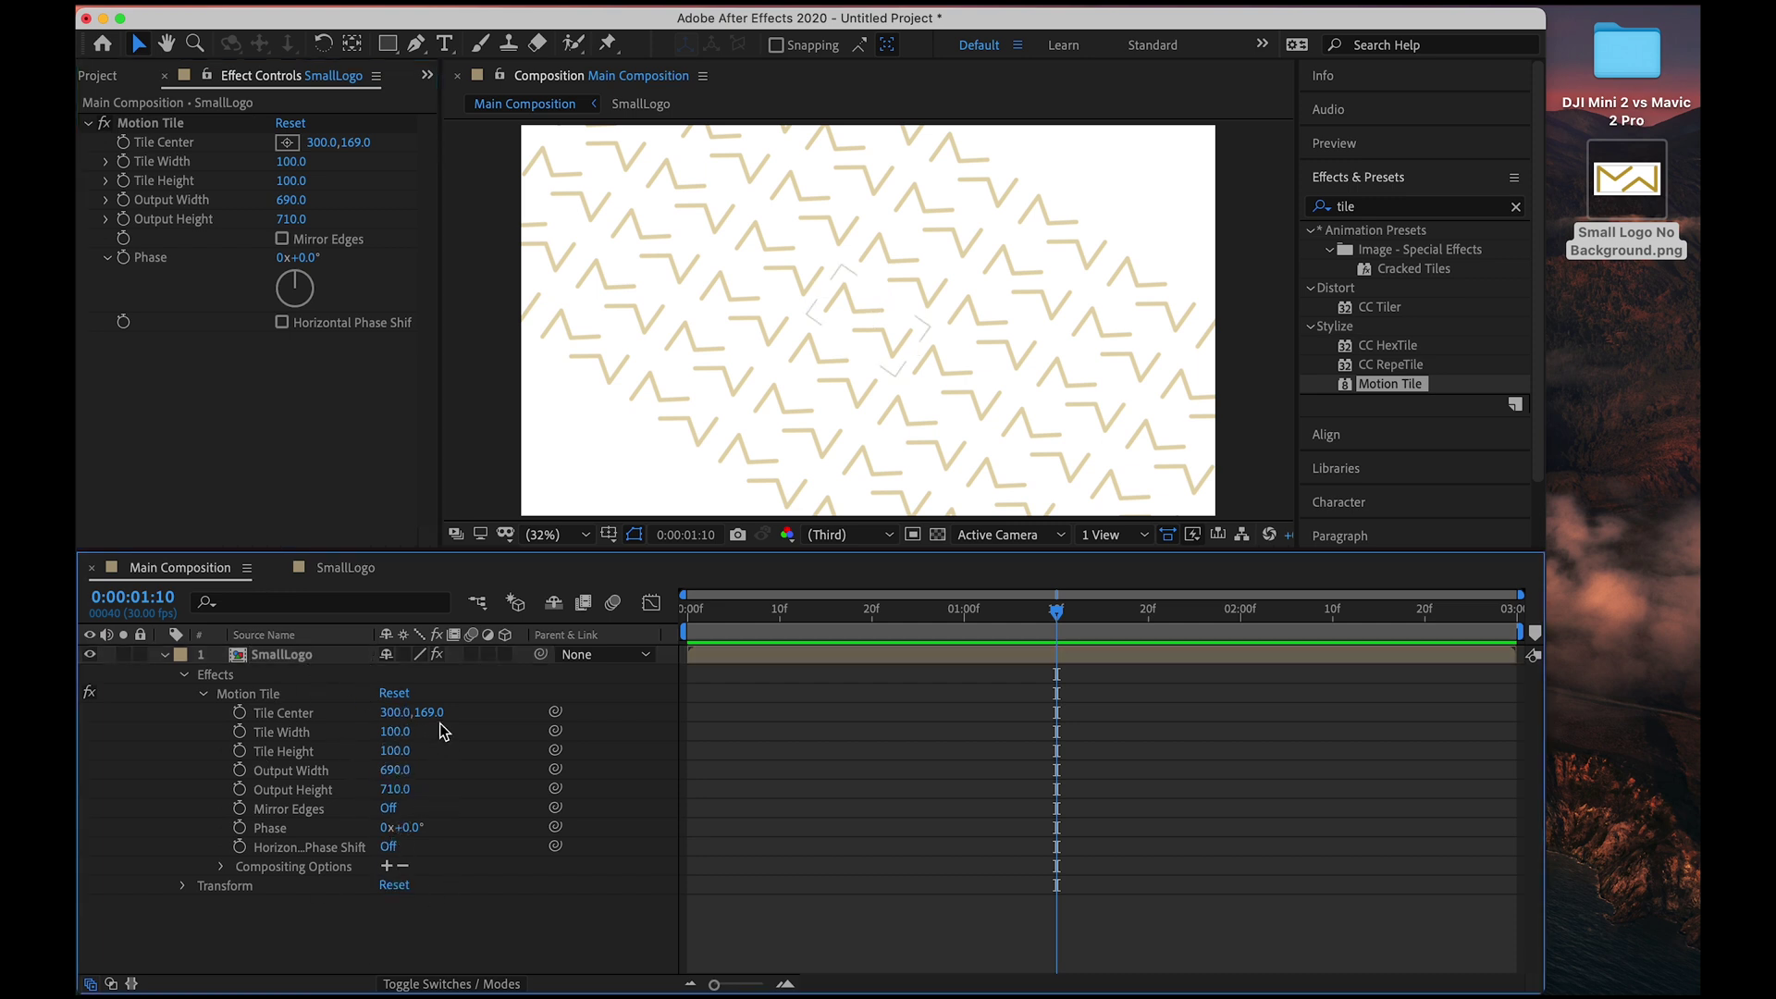
drag(389, 796, 448, 785)
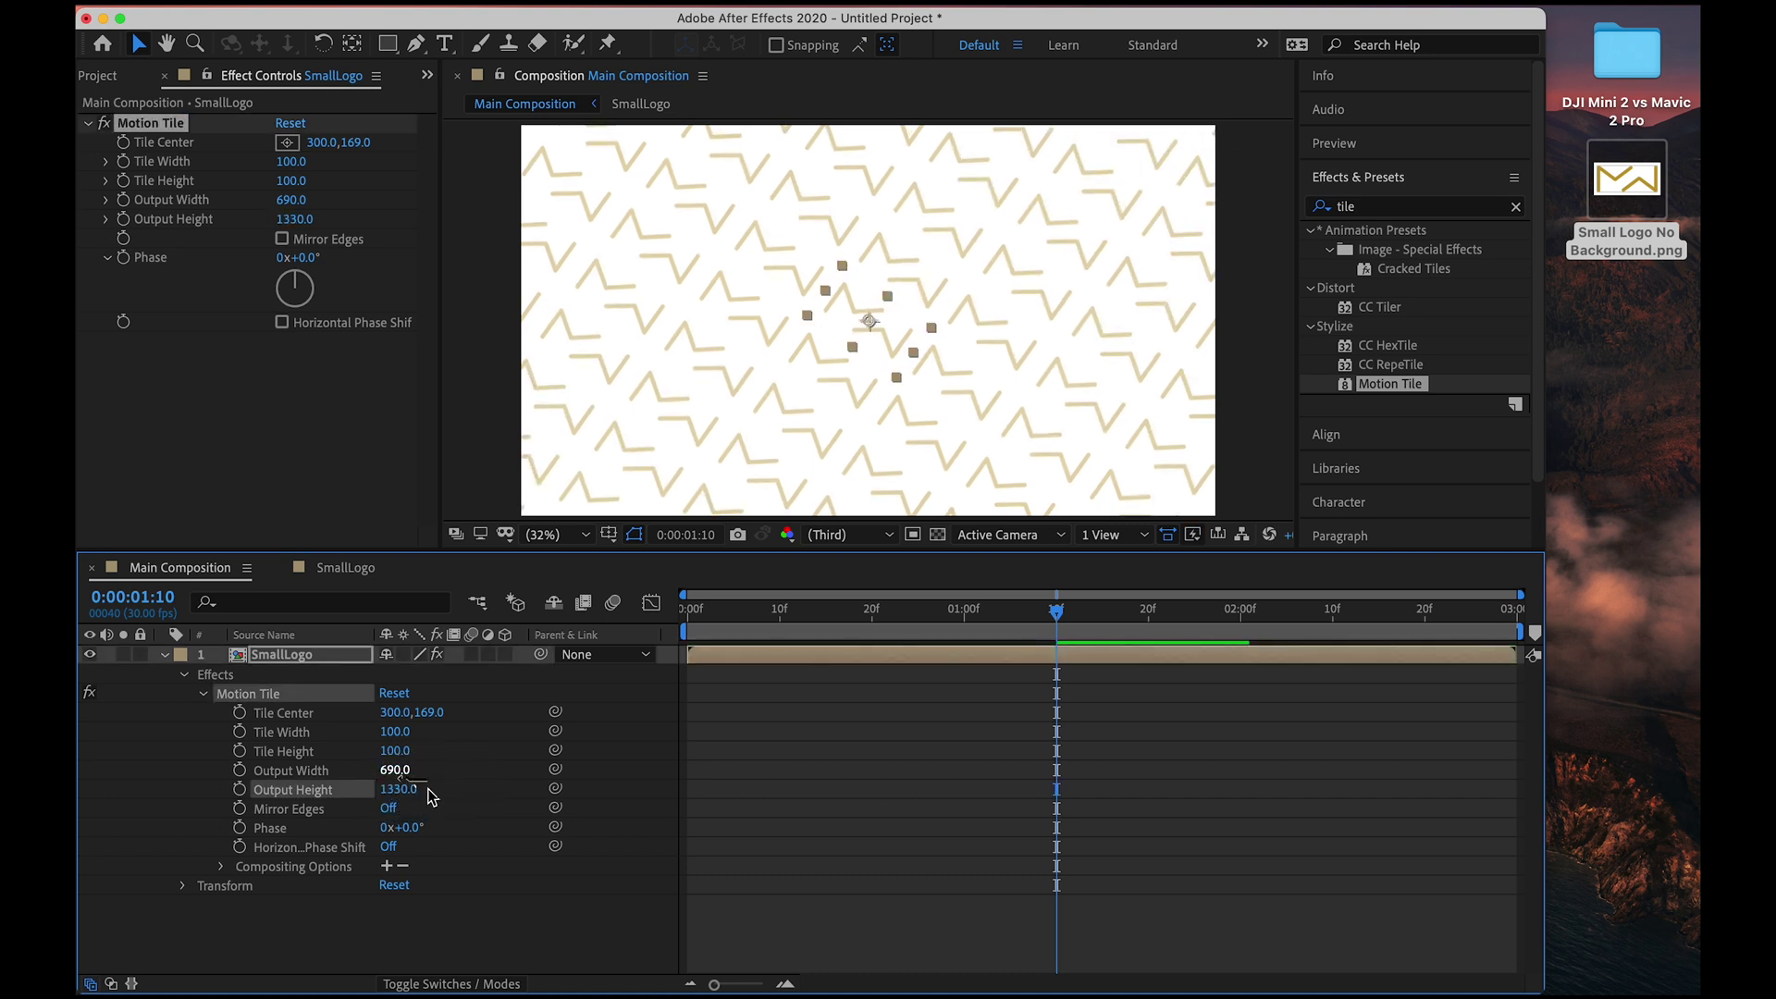
drag(858, 613, 688, 619)
key(space)
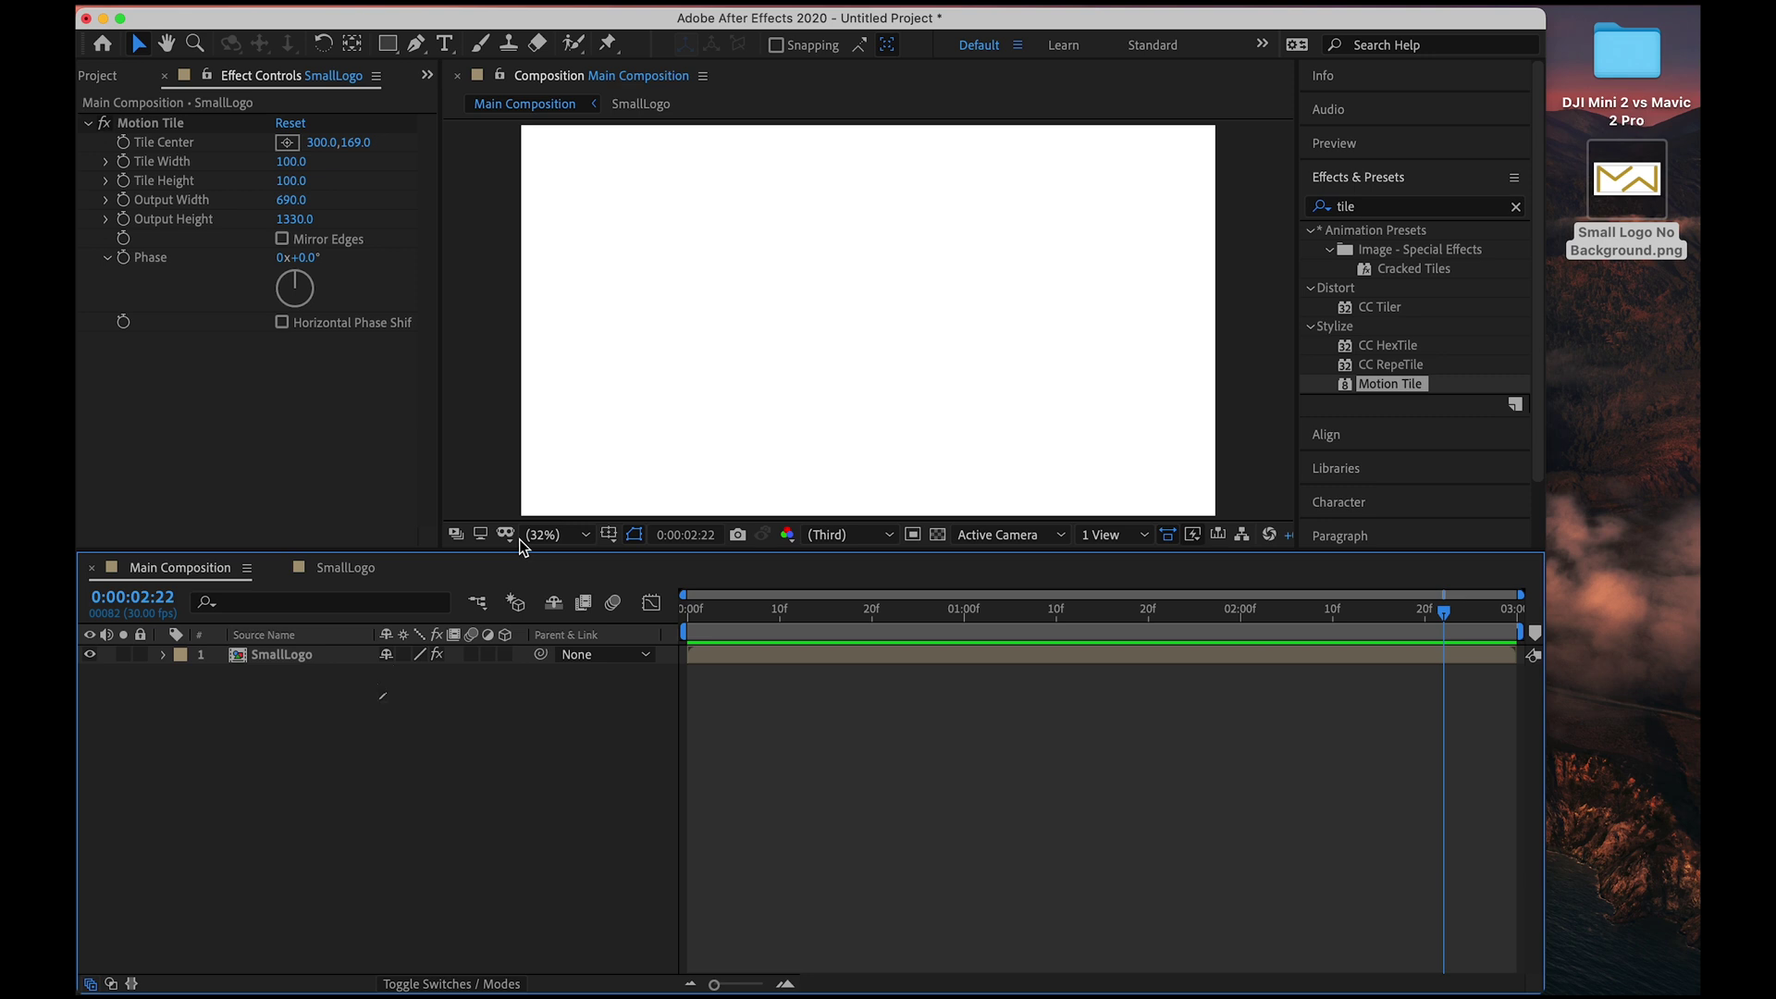
Create a new composition named CenterLogo, 1920 × 1080 px, with the aspect ratio locked to 16:9.
click(388, 3)
click(418, 26)
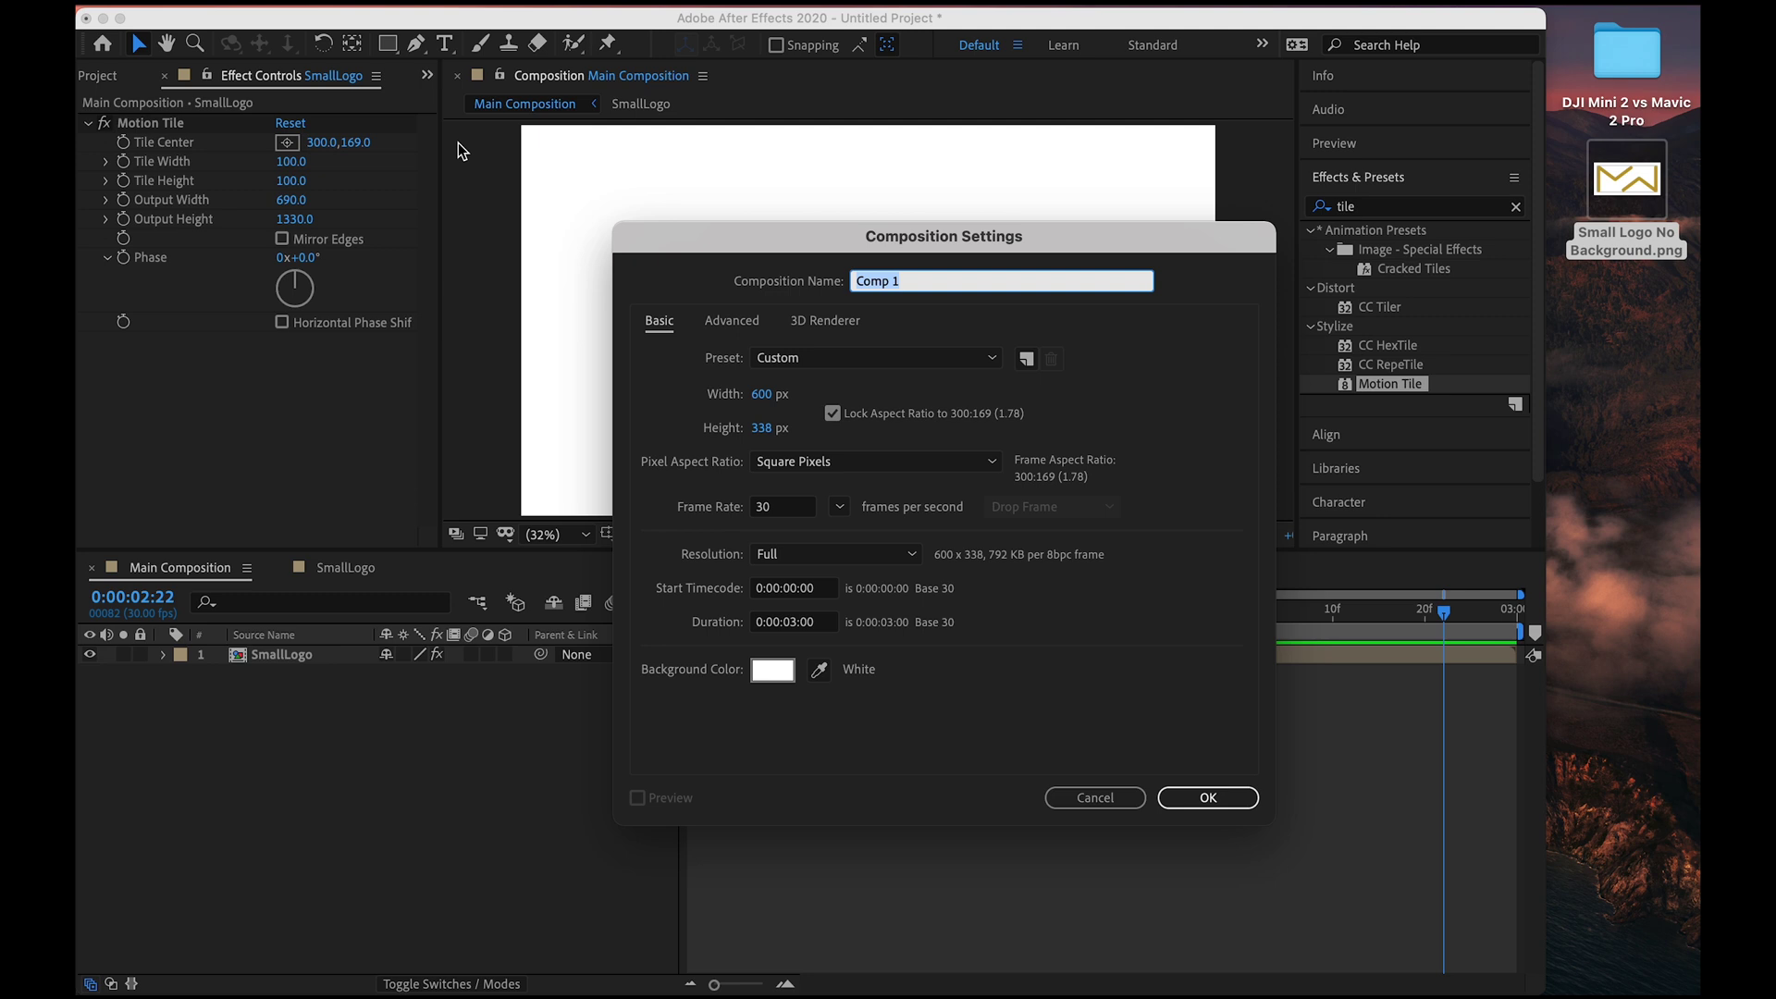
text(CenterLogo)
click(761, 394)
text(1920)
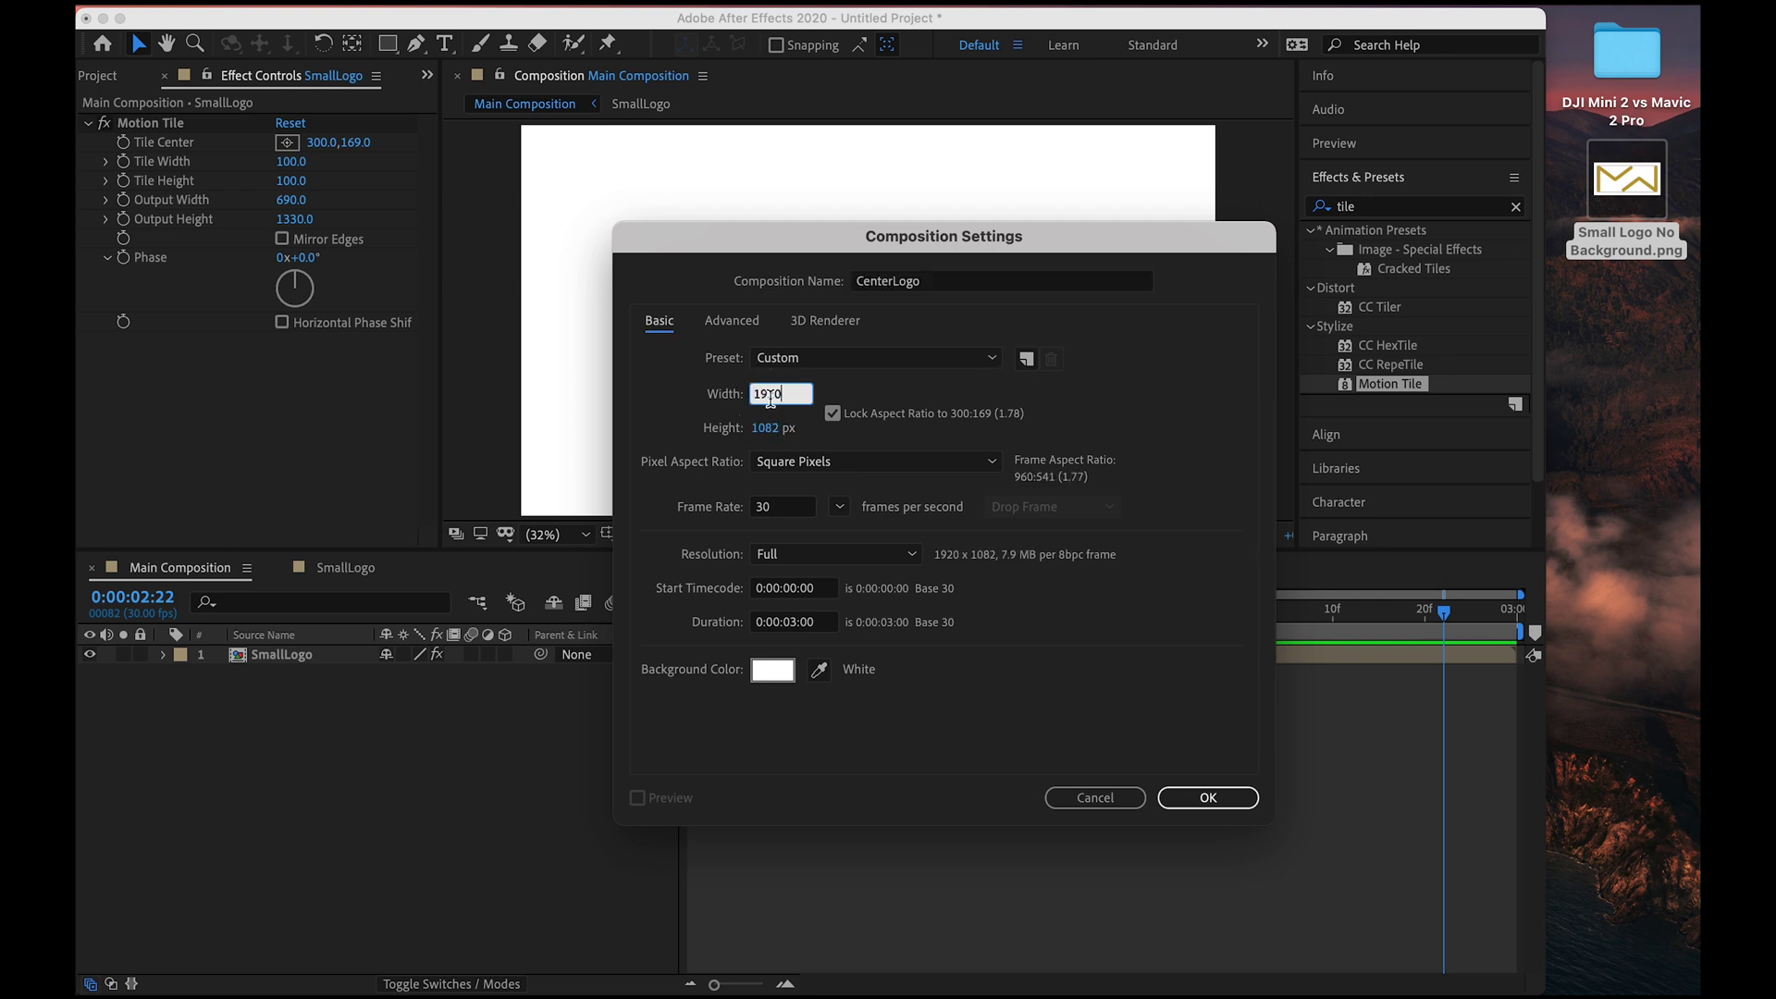
click(837, 416)
click(832, 413)
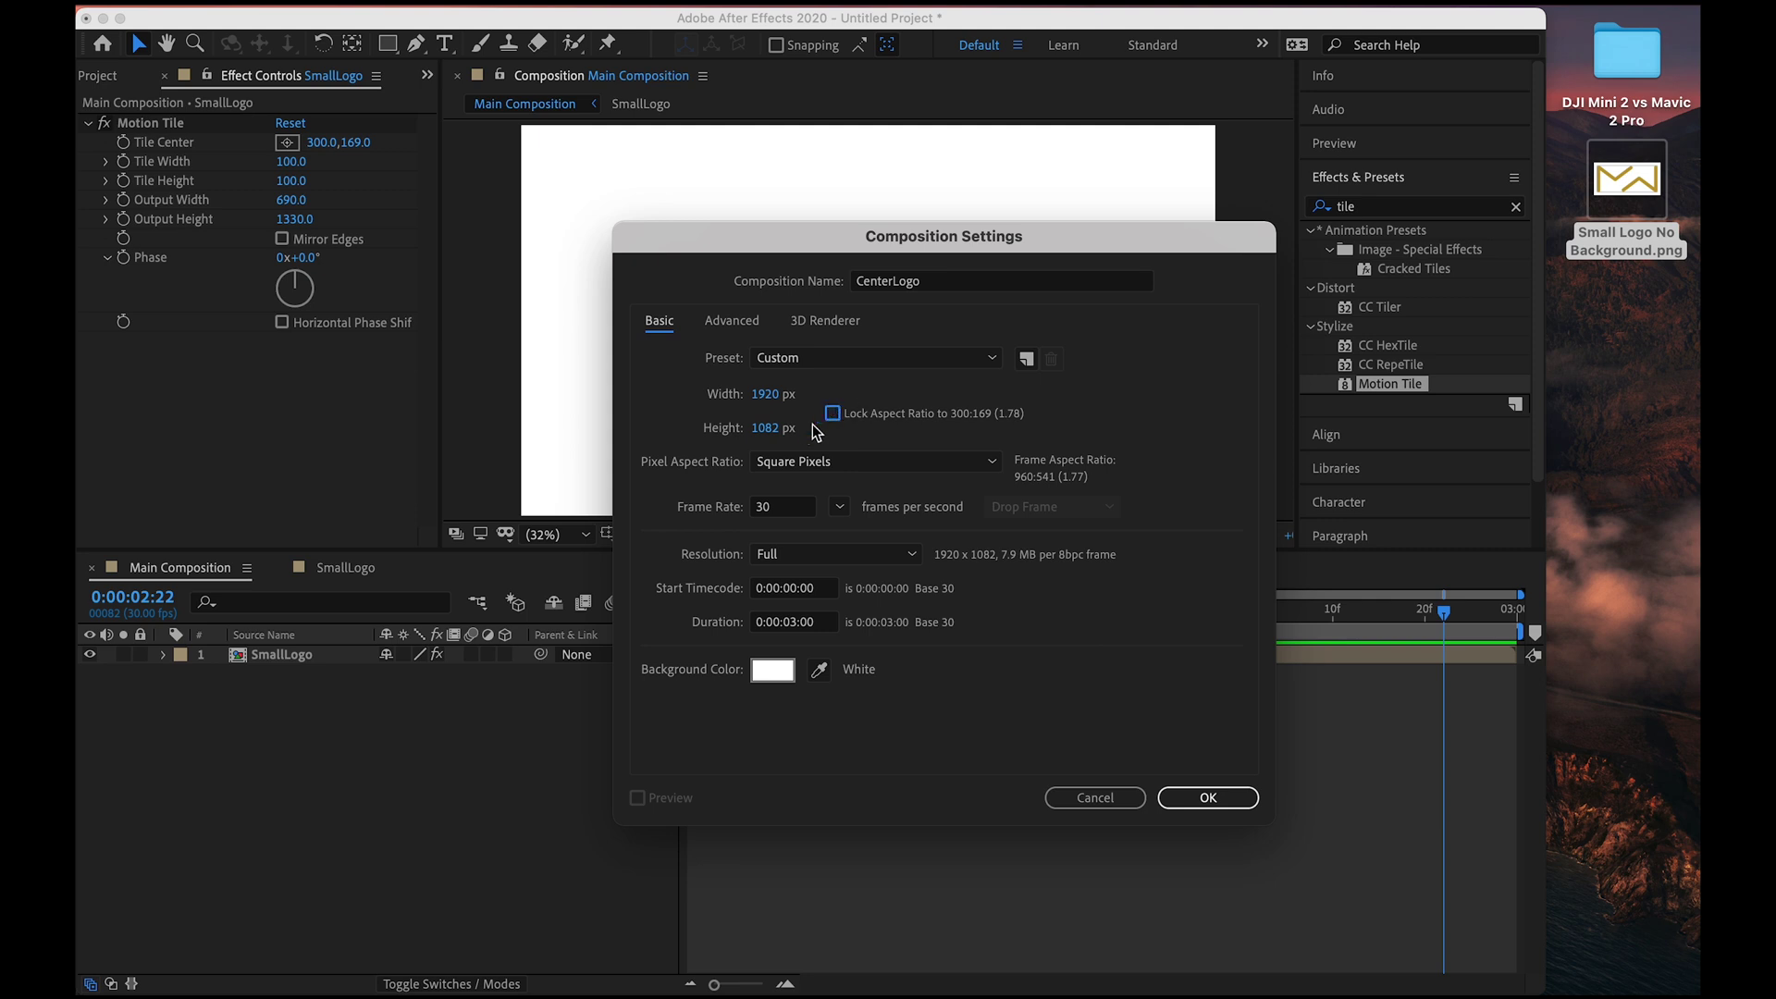
click(767, 427)
key(BackSpace)
text(0)
click(834, 413)
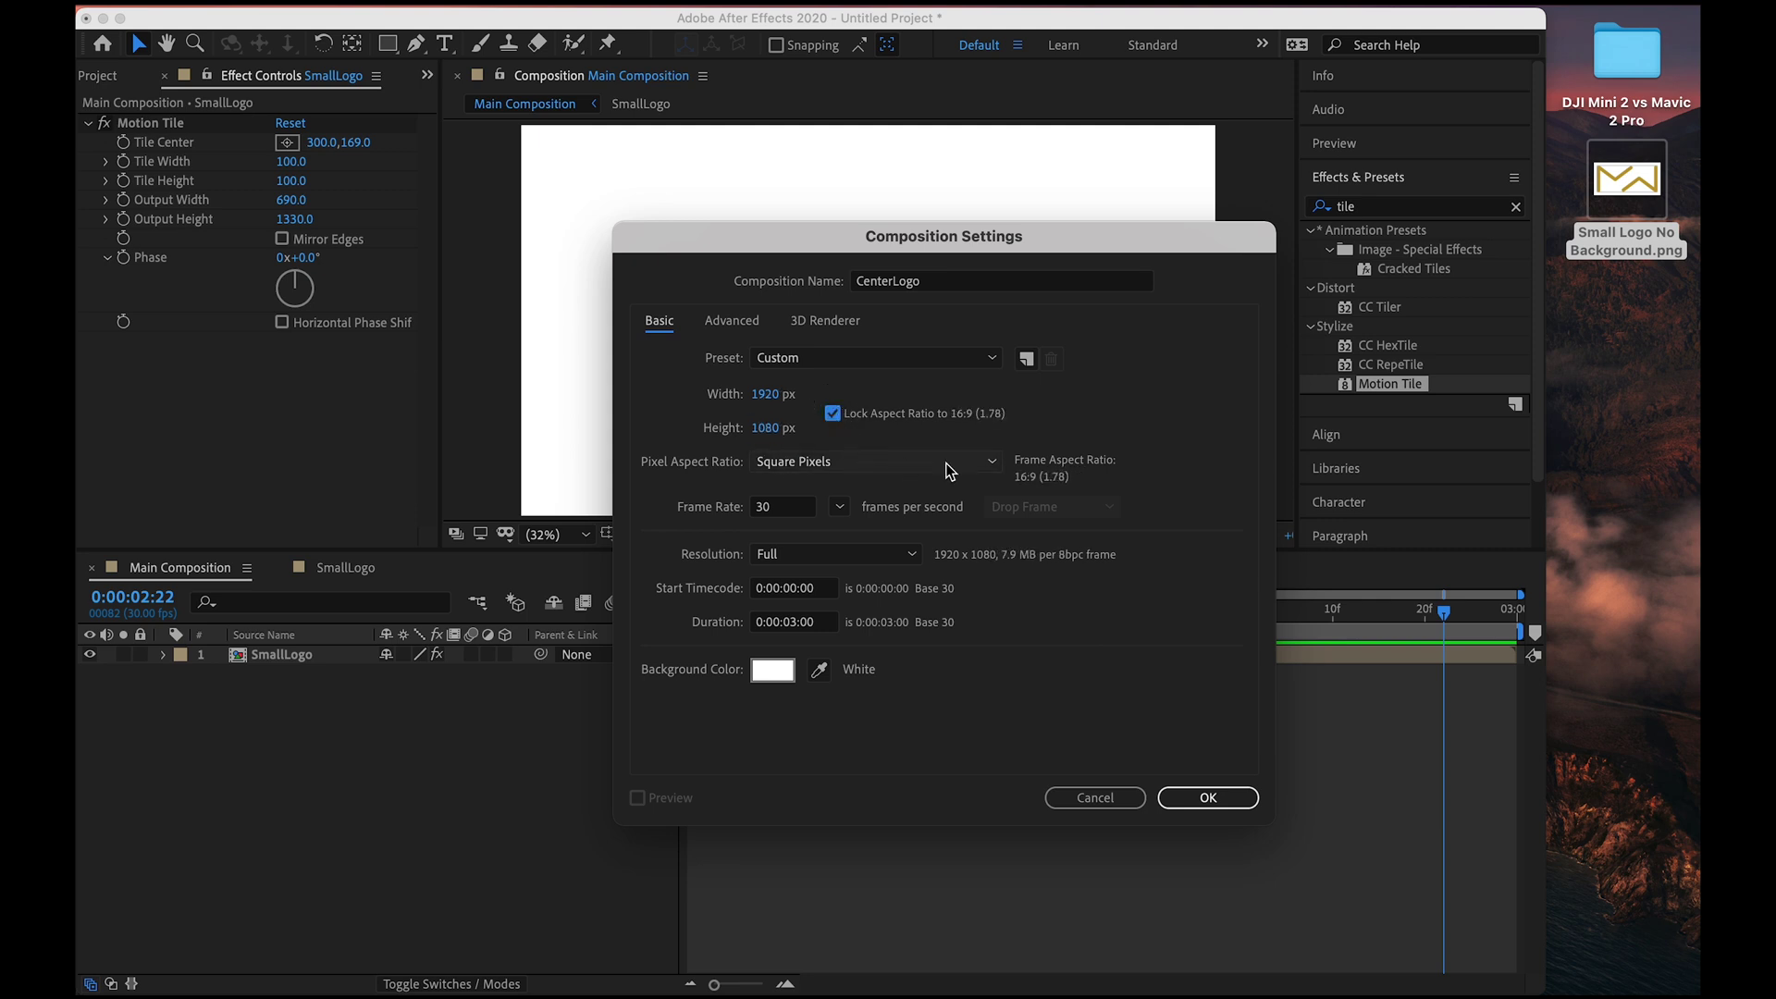
click(1209, 799)
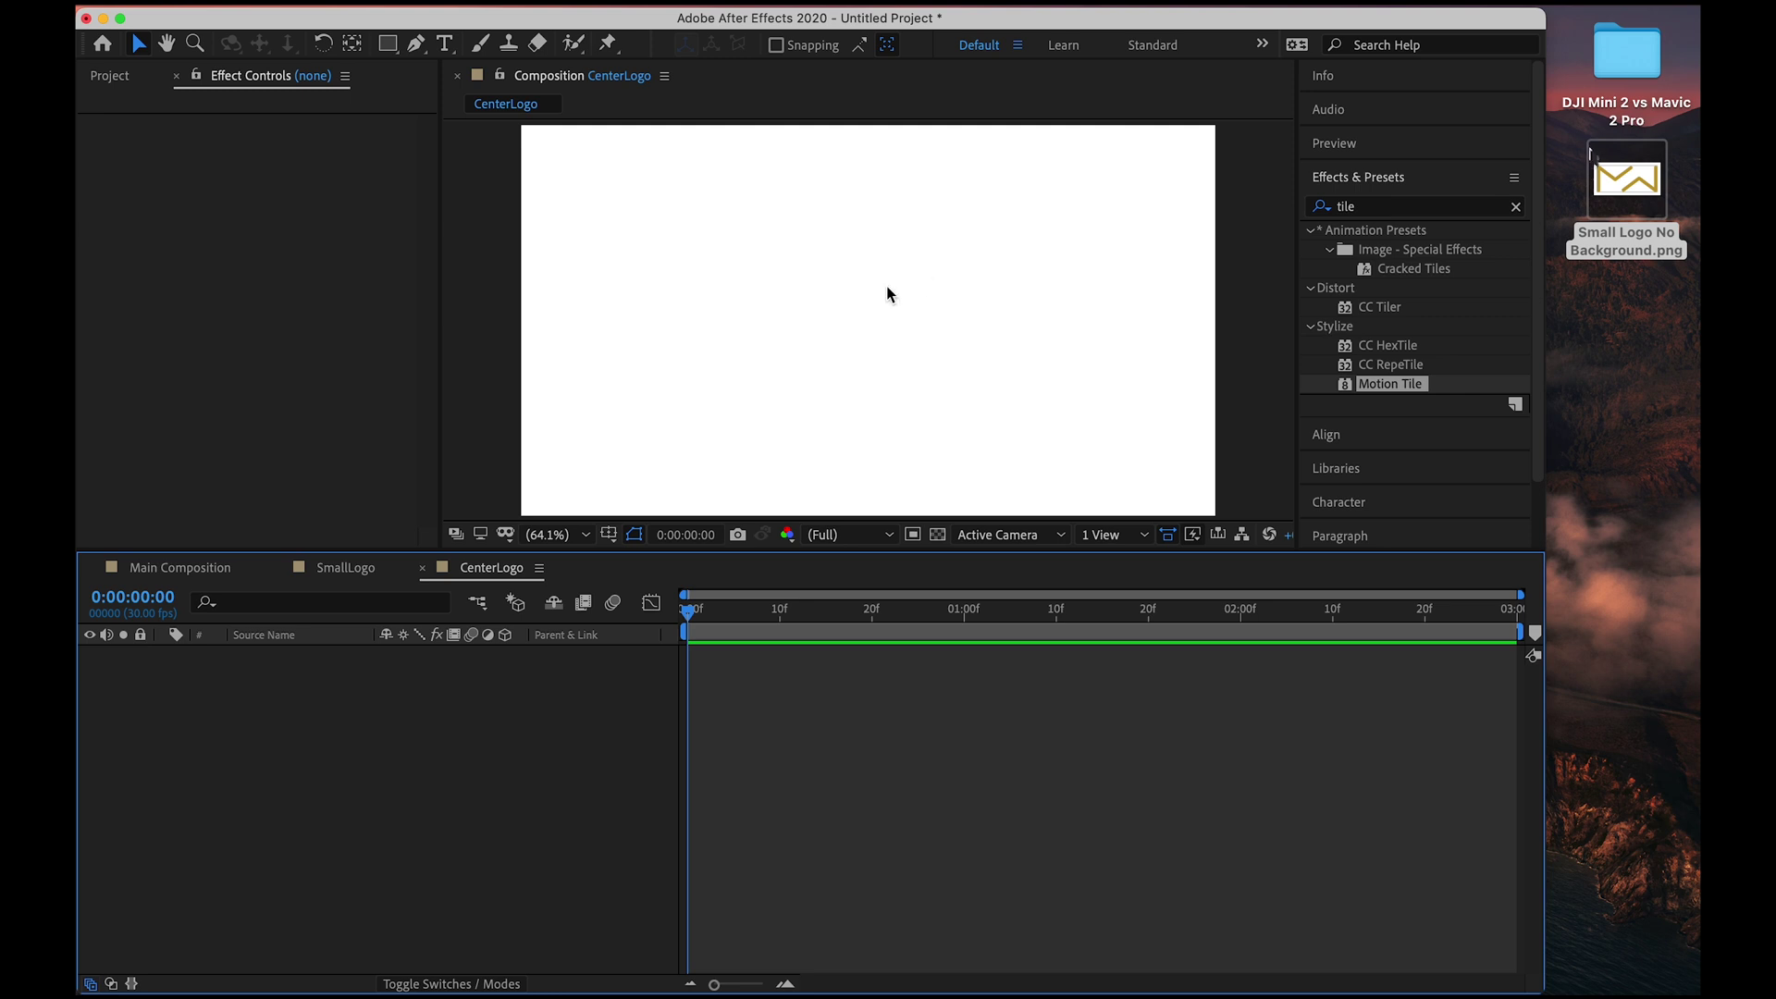
Turn on the transparency grid and draw a white-filled circle in CenterLogo with the Ellipse tool.
drag(388, 44, 472, 108)
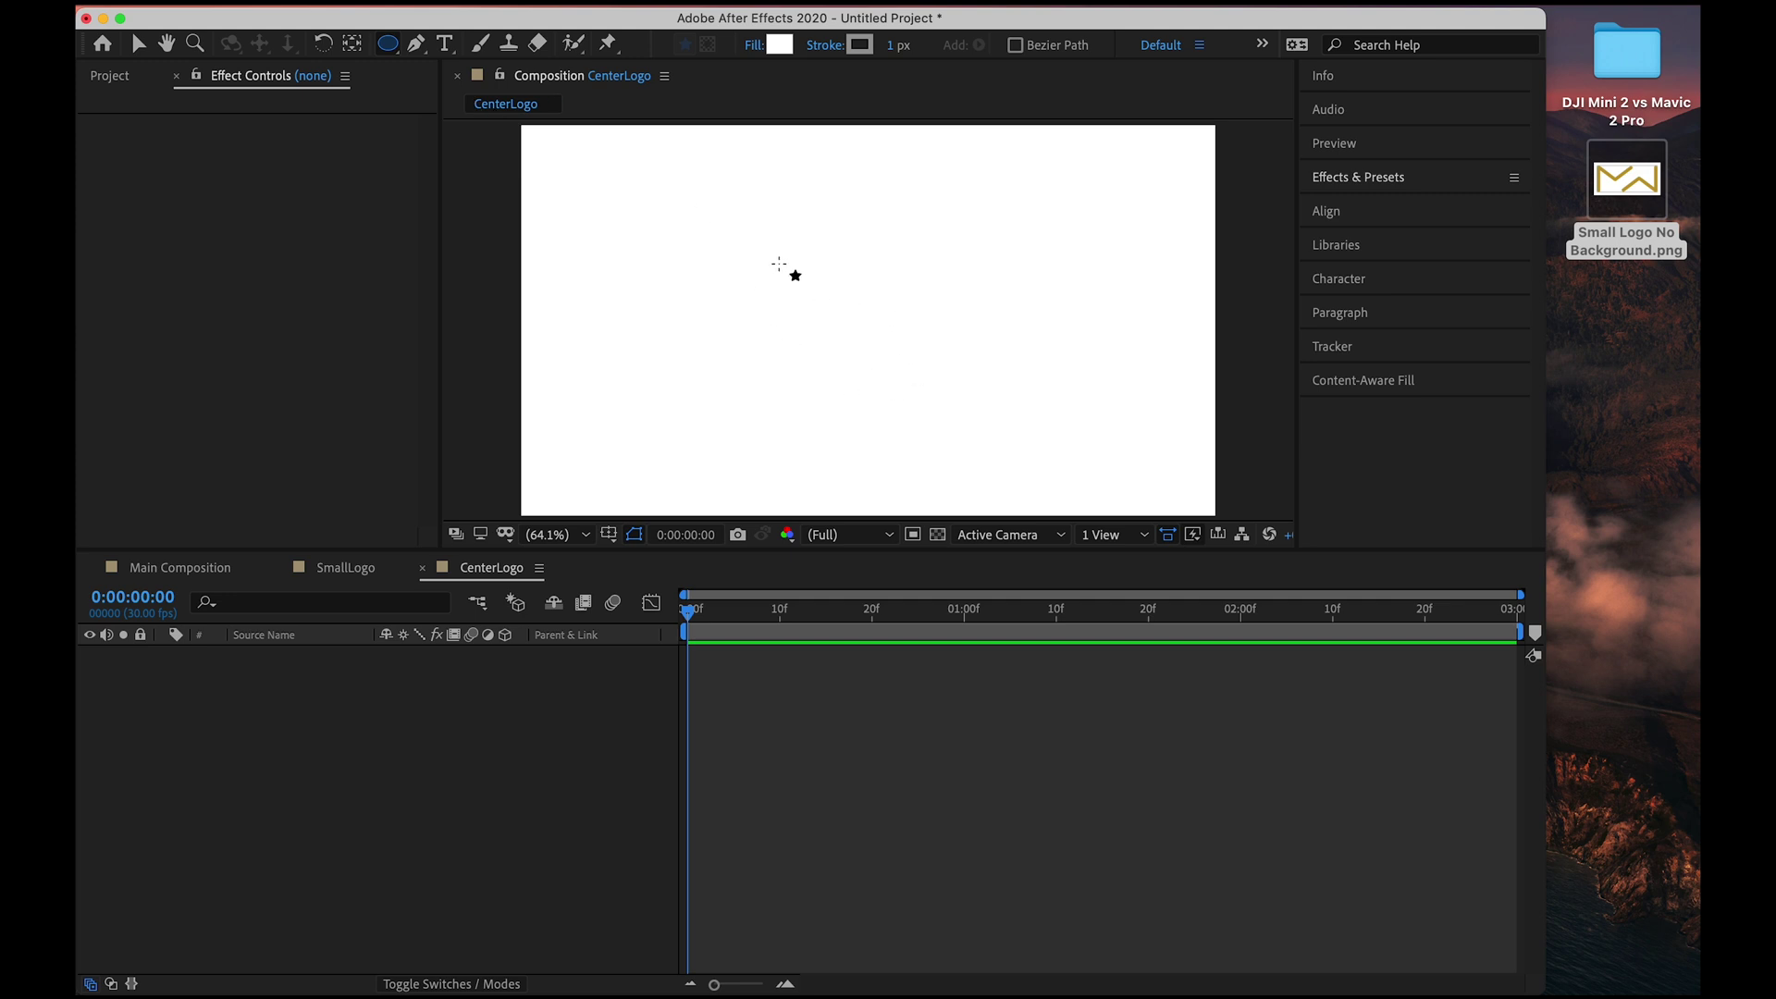
click(937, 536)
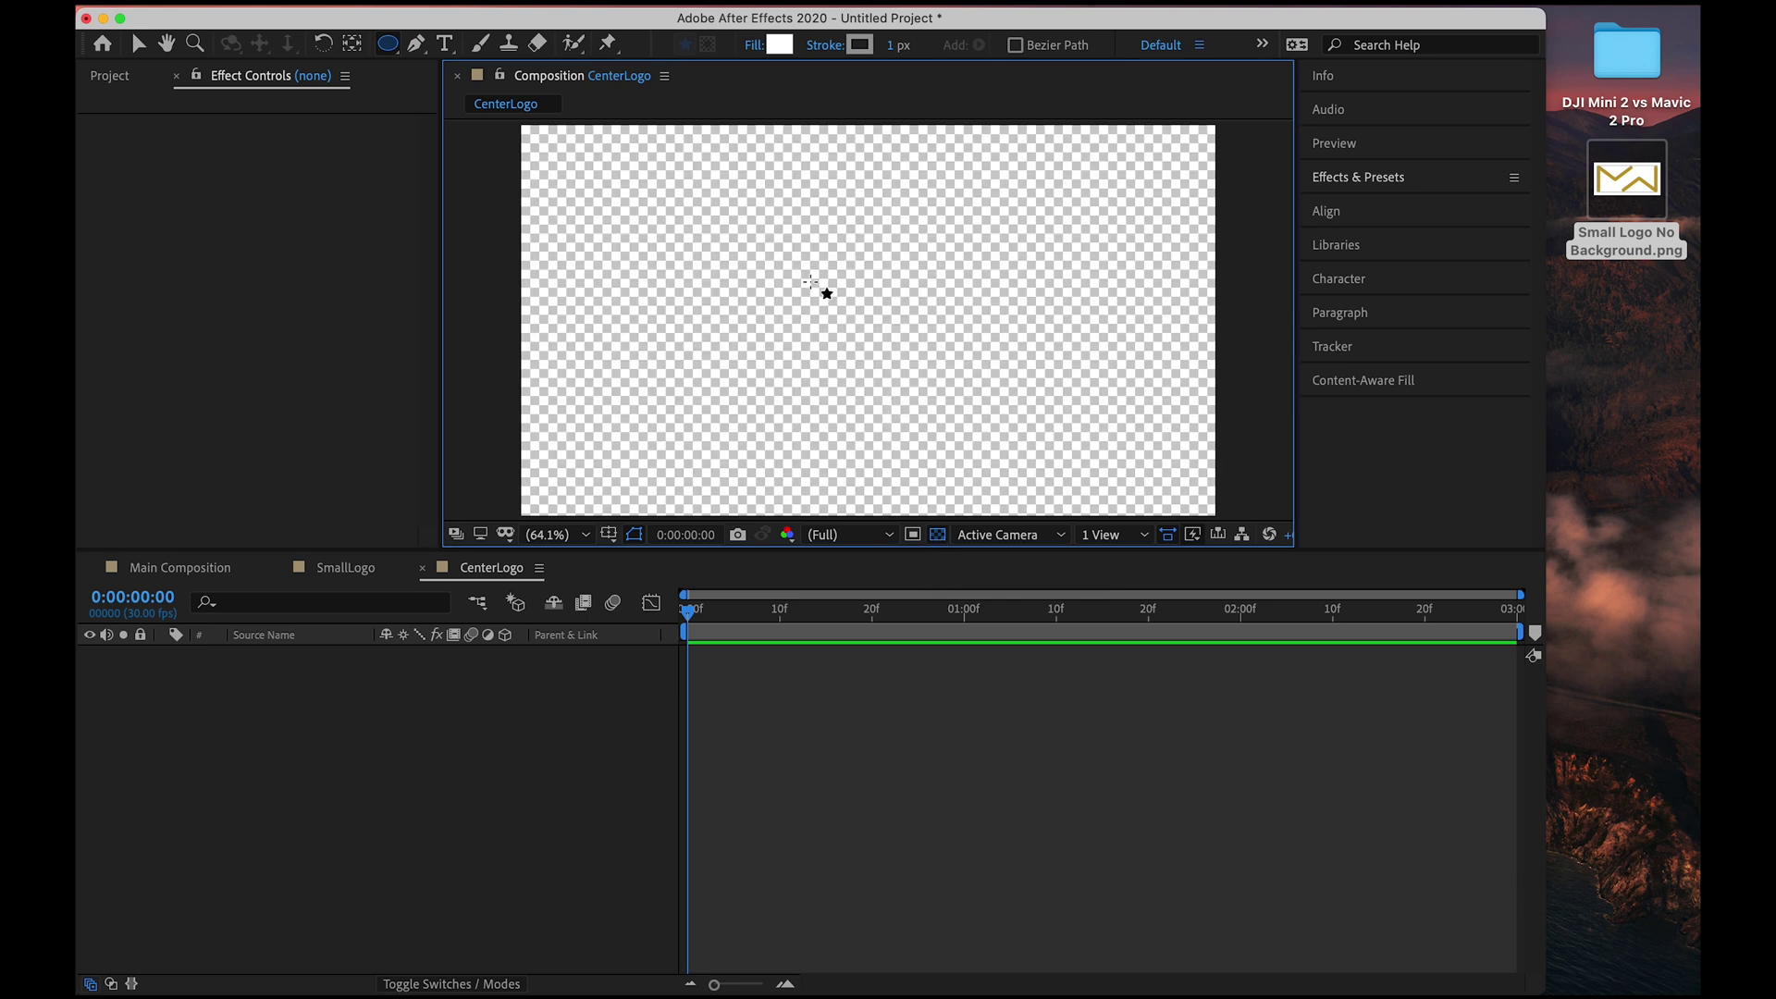
drag(829, 295, 994, 457)
drag(997, 380, 1045, 423)
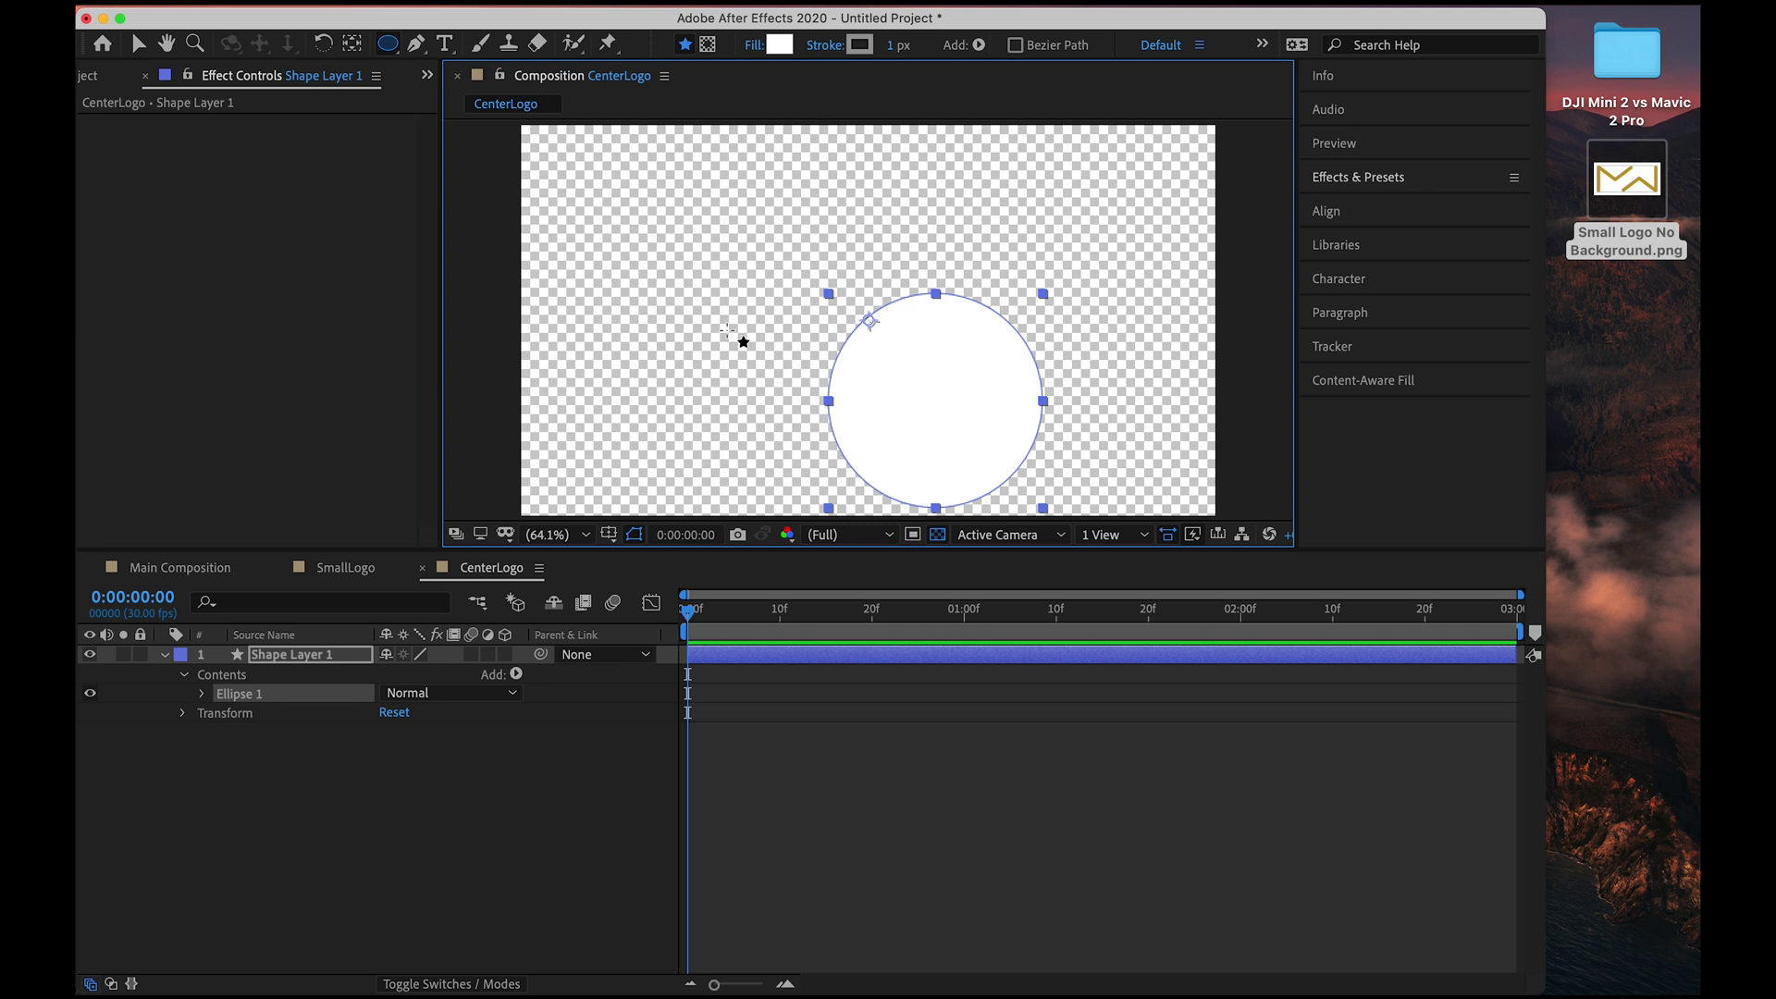
Center the circle's anchor point, enlarge the circle to nearly the frame's height, center it in the composition, and deselect it.
click(353, 43)
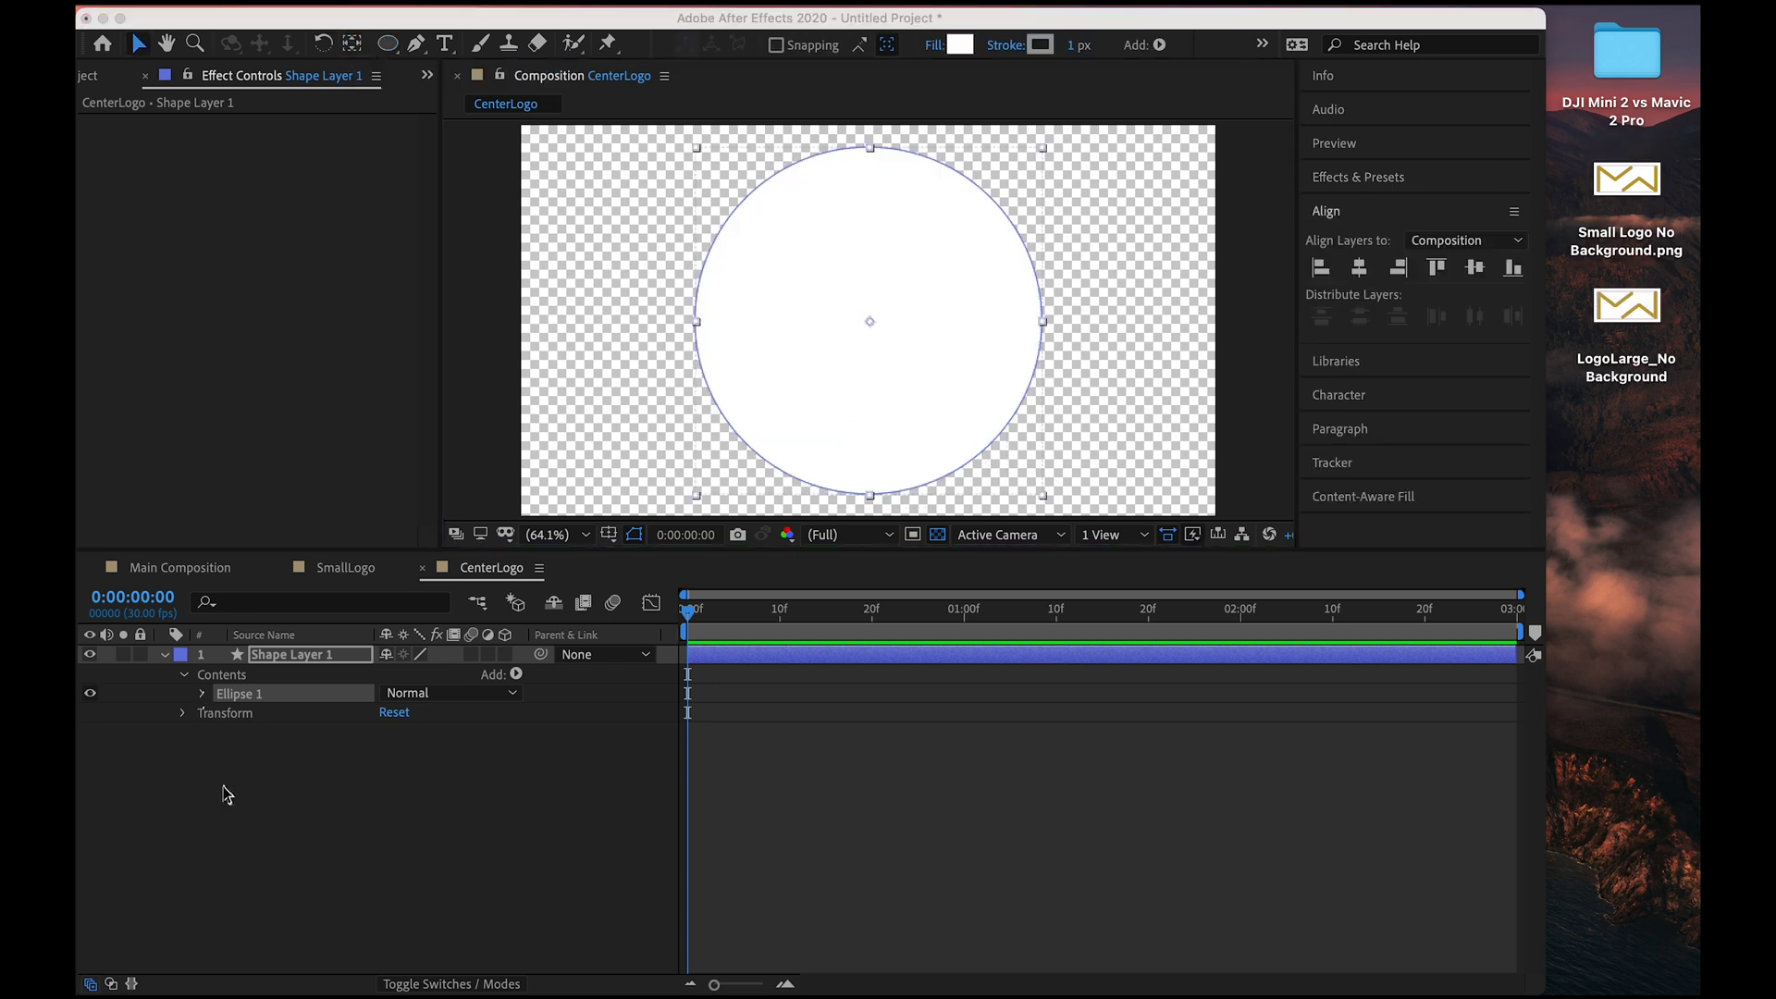
click(226, 793)
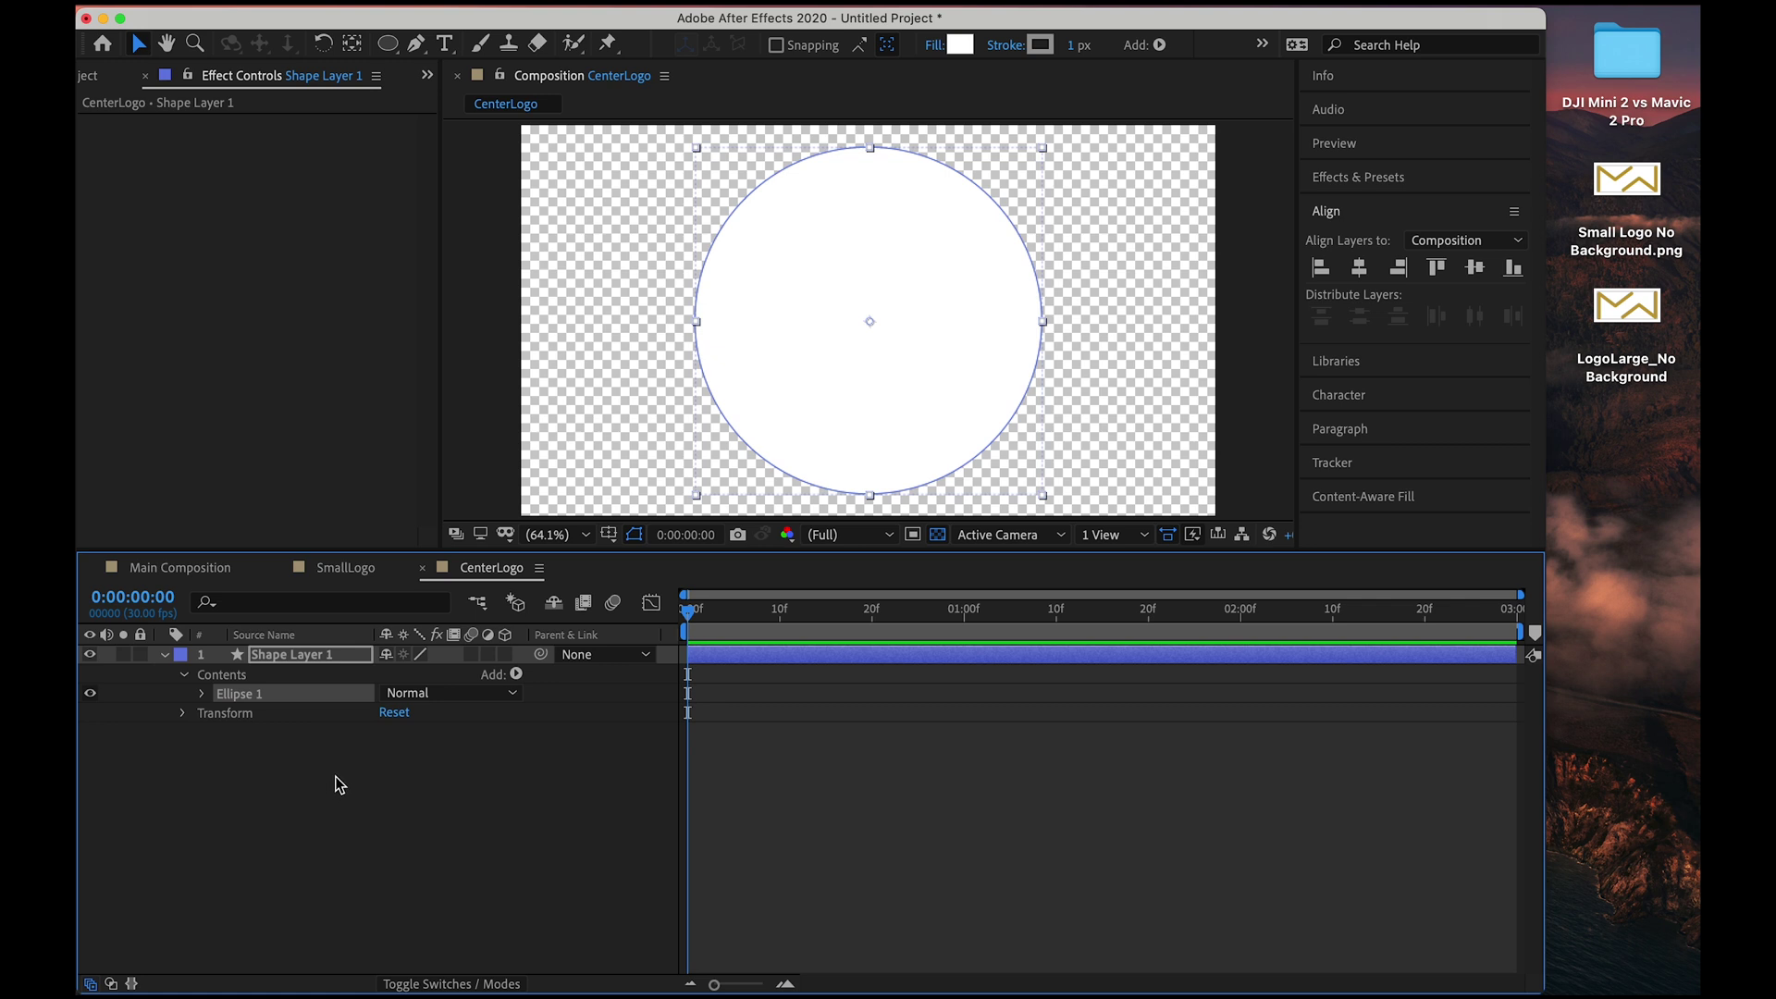
click(657, 655)
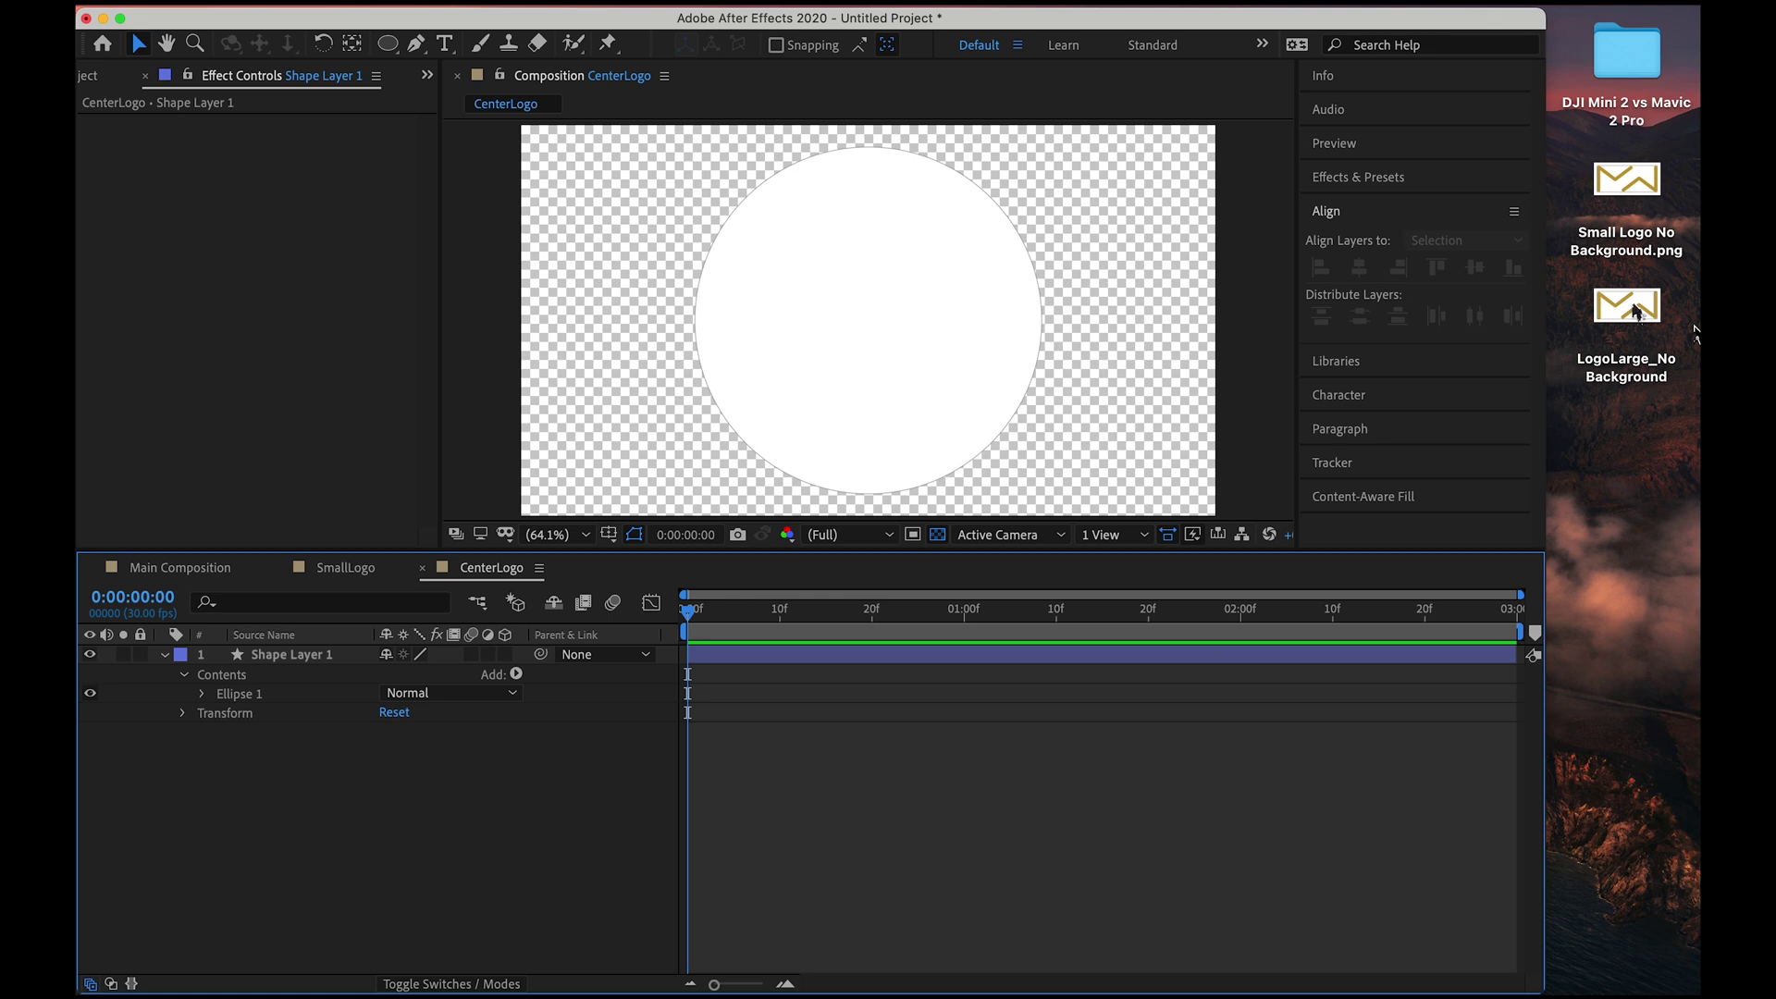
Add the LogoLarge_No Background image as a layer above the circle, scale it down to fit inside the circle, and deselect it.
drag(1633, 311, 460, 814)
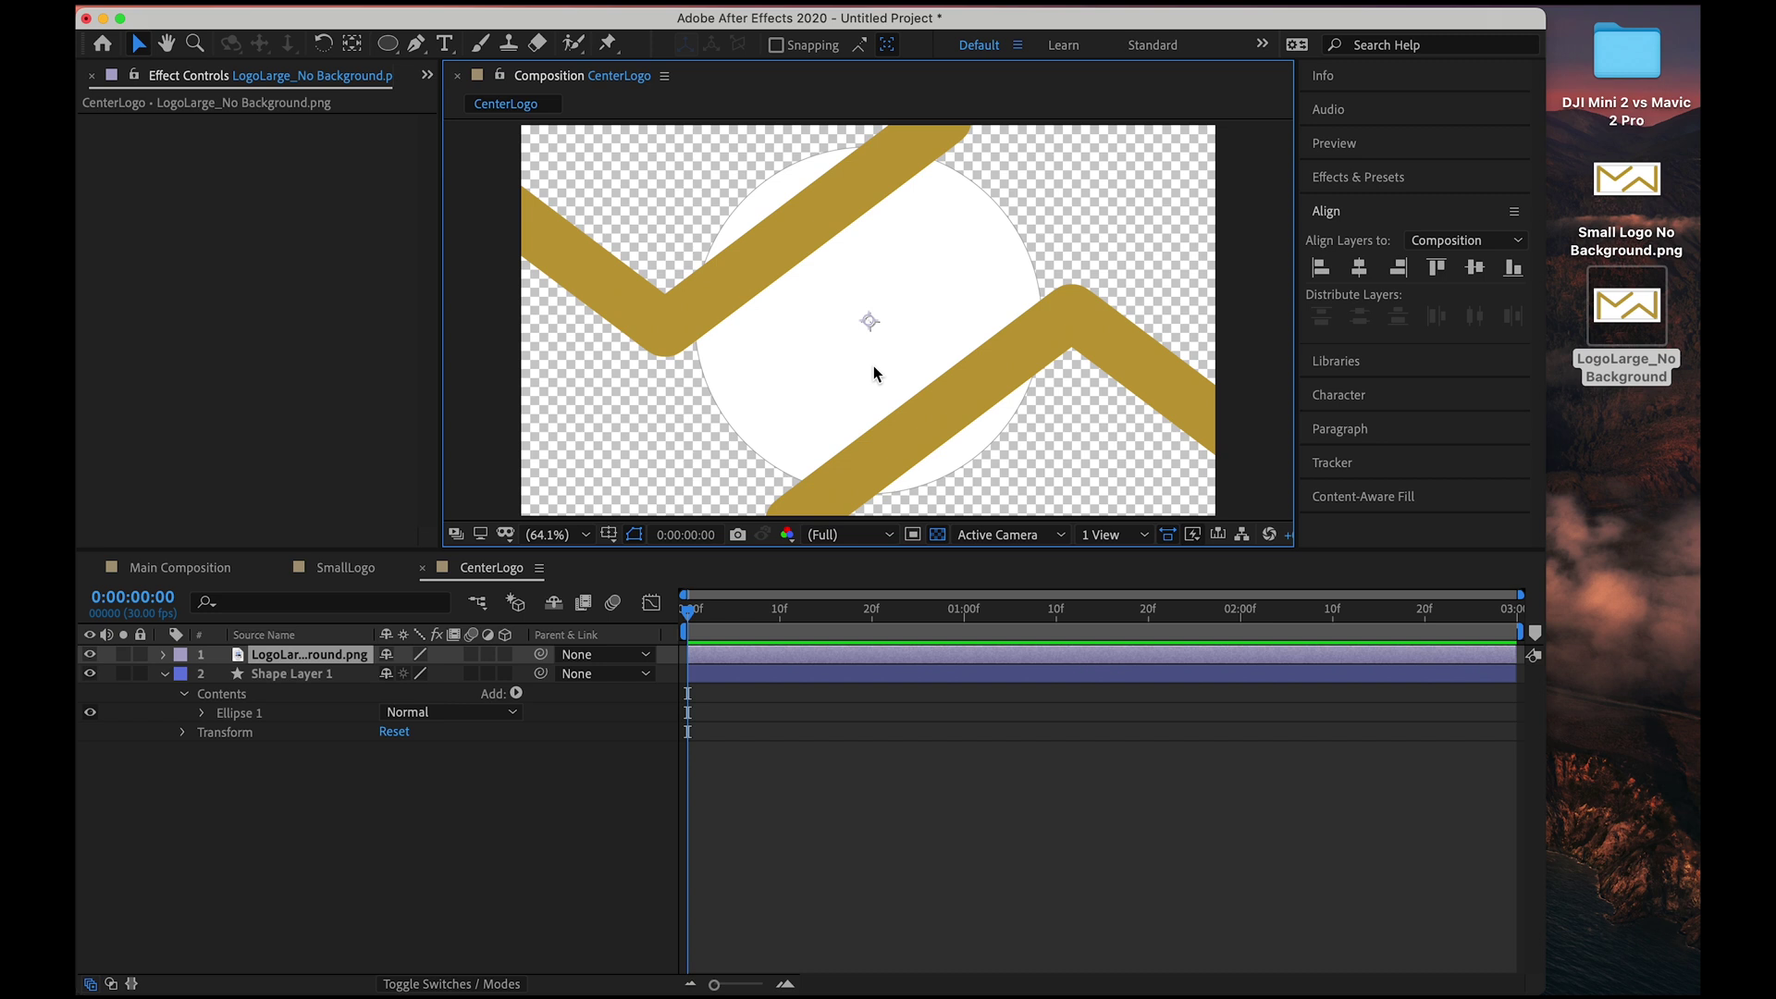
click(555, 535)
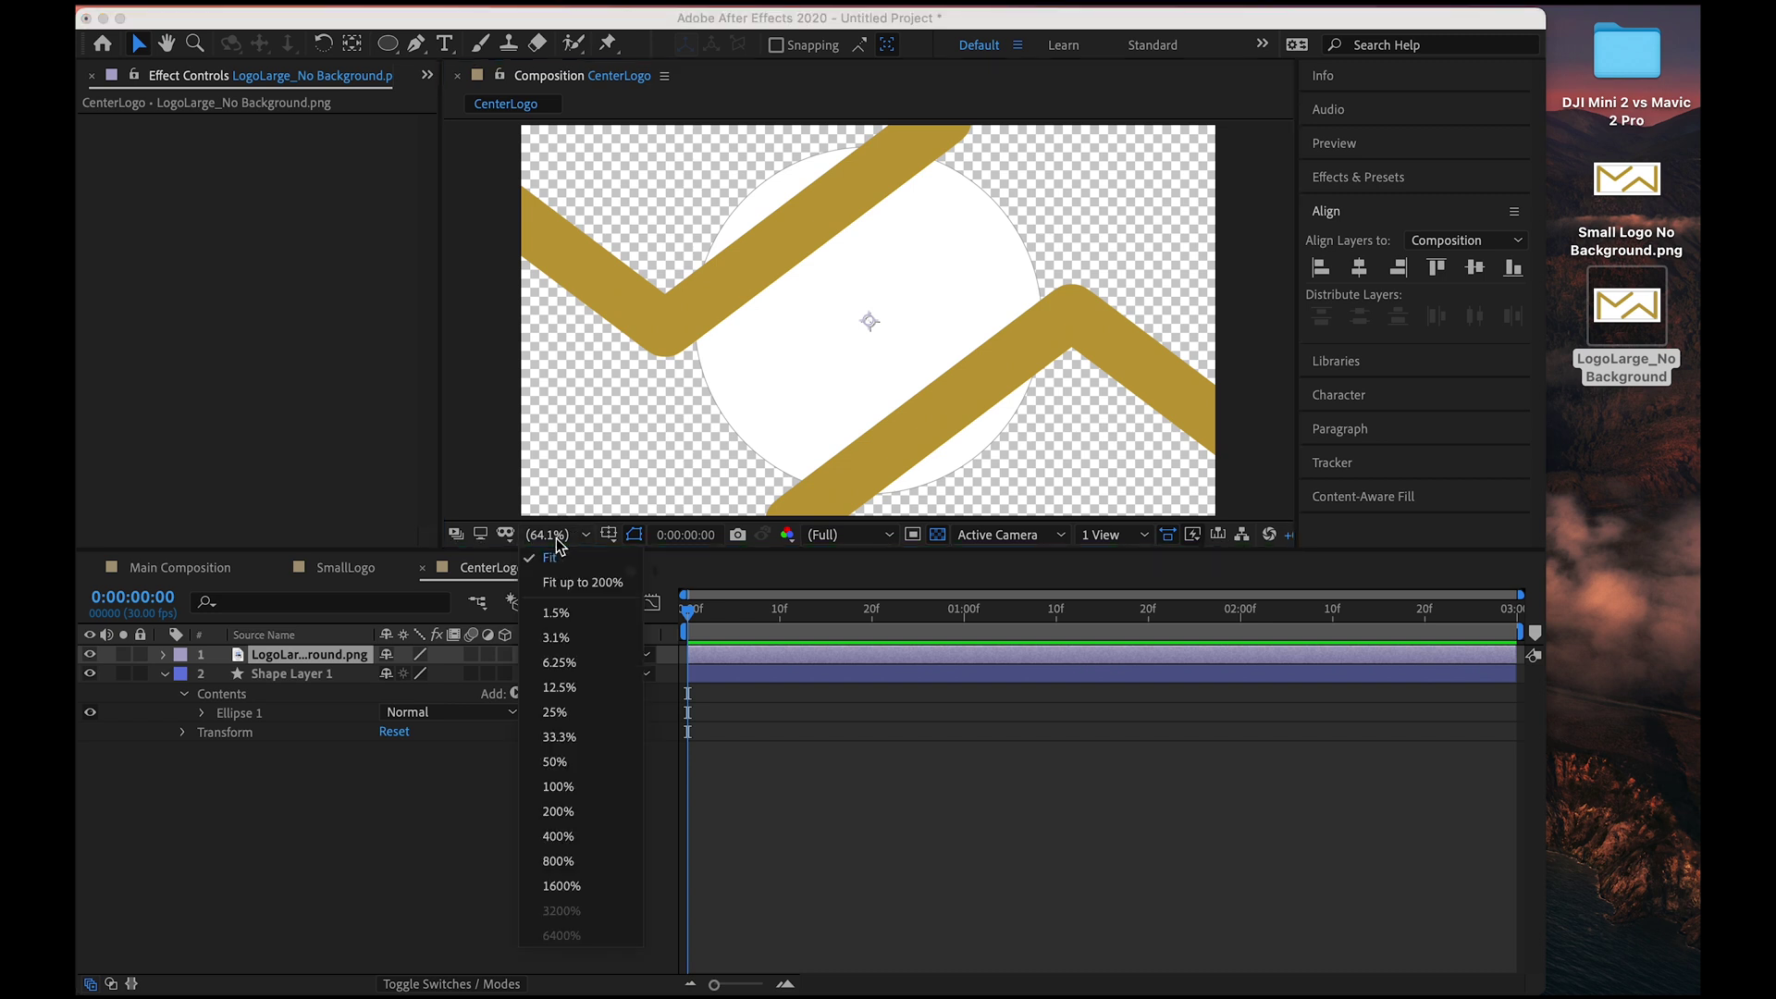
click(556, 539)
scroll(957, 318, down, 2)
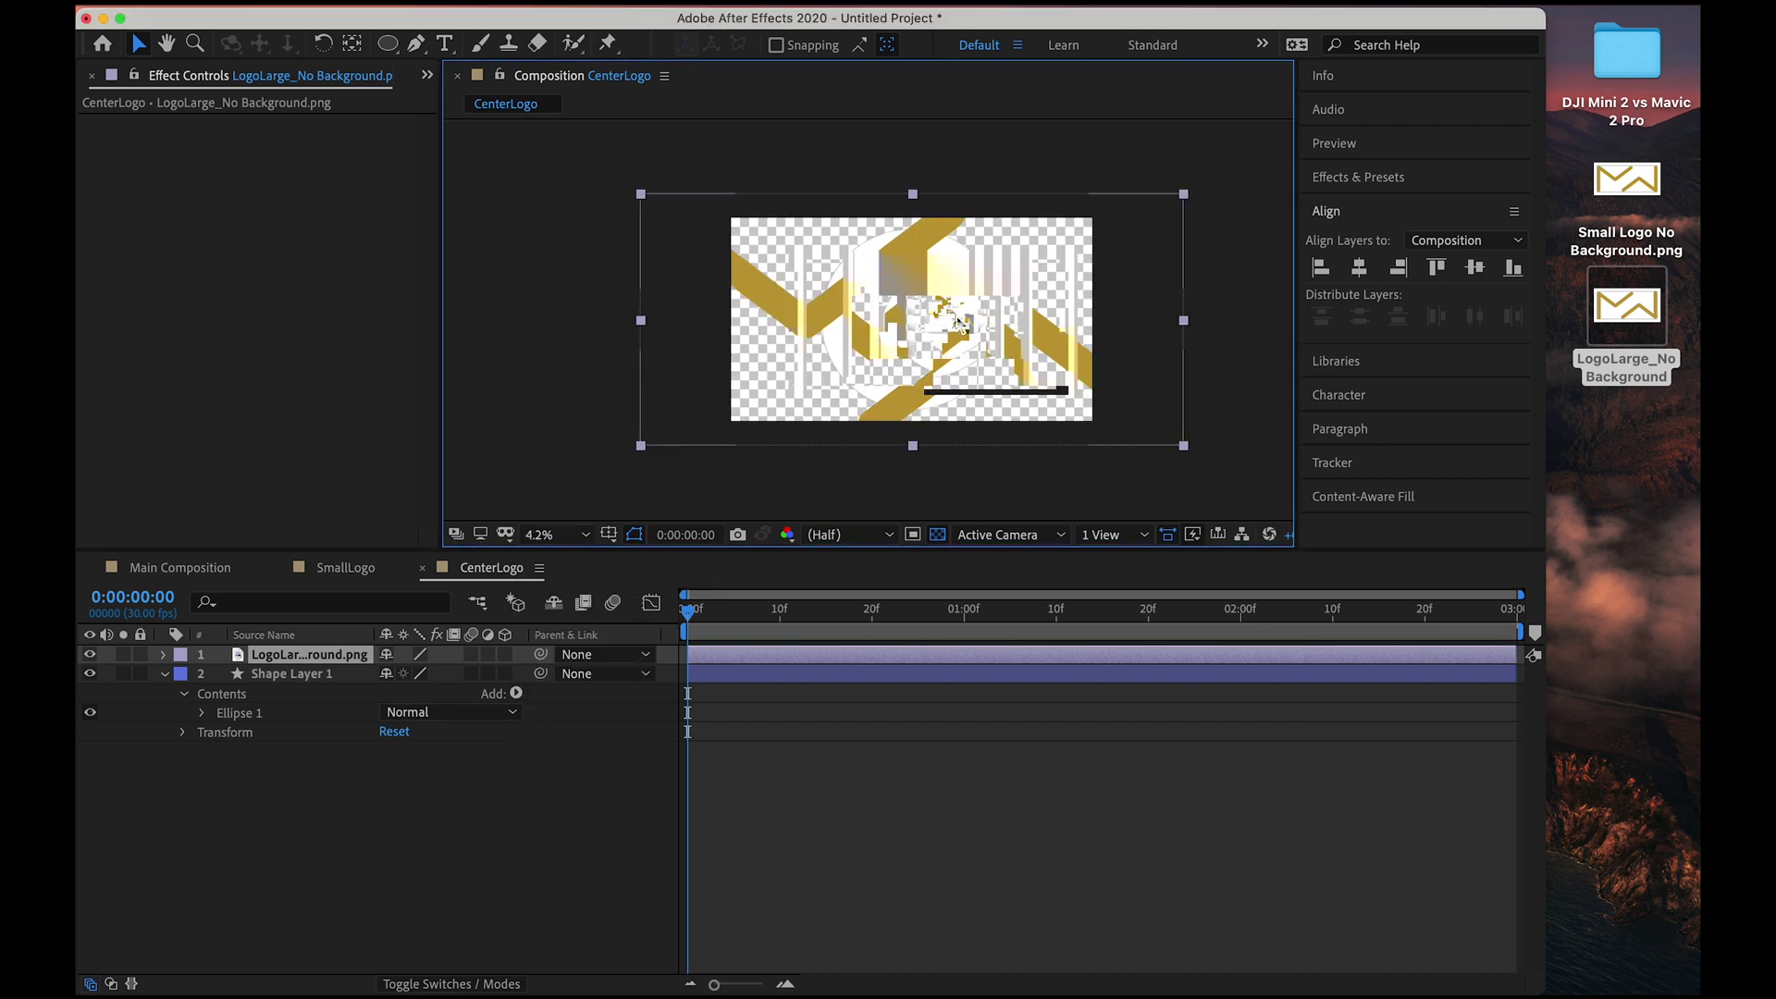
click(635, 188)
drag(634, 188, 841, 282)
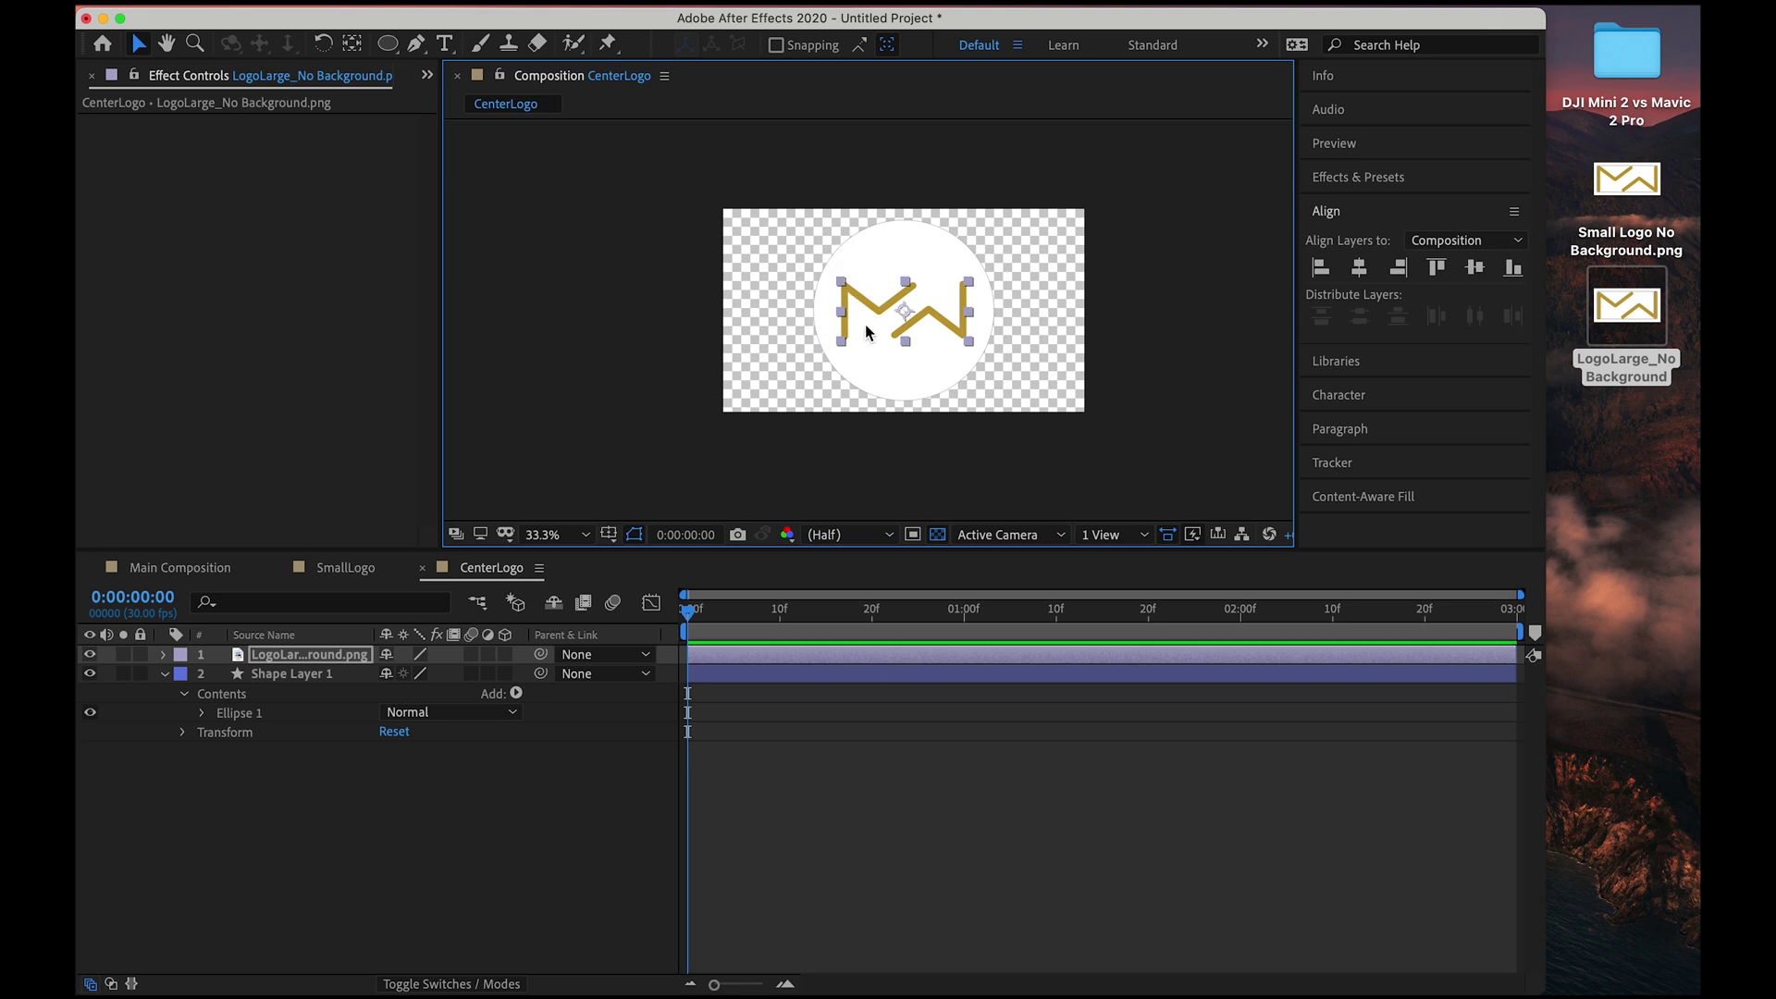
click(915, 793)
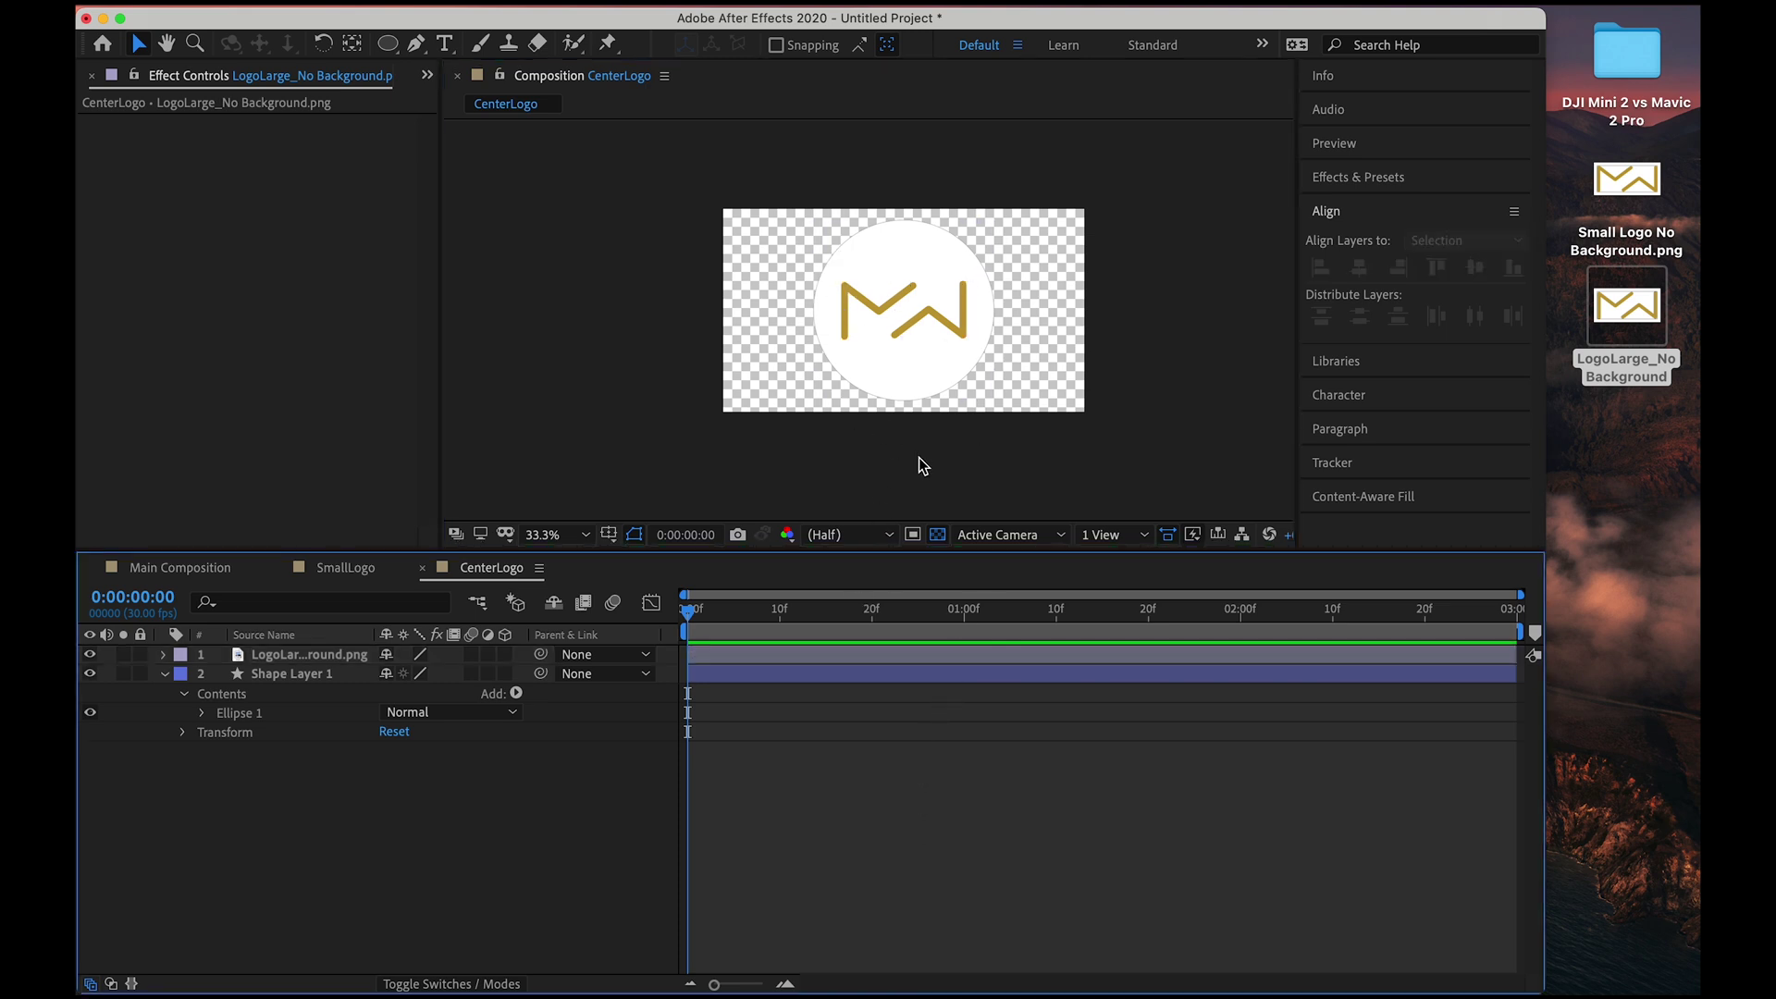
Fit the CenterLogo composition in the viewer, collapse Shape Layer 1's properties, and move the current time to 0:00:00:01.
click(573, 543)
click(581, 579)
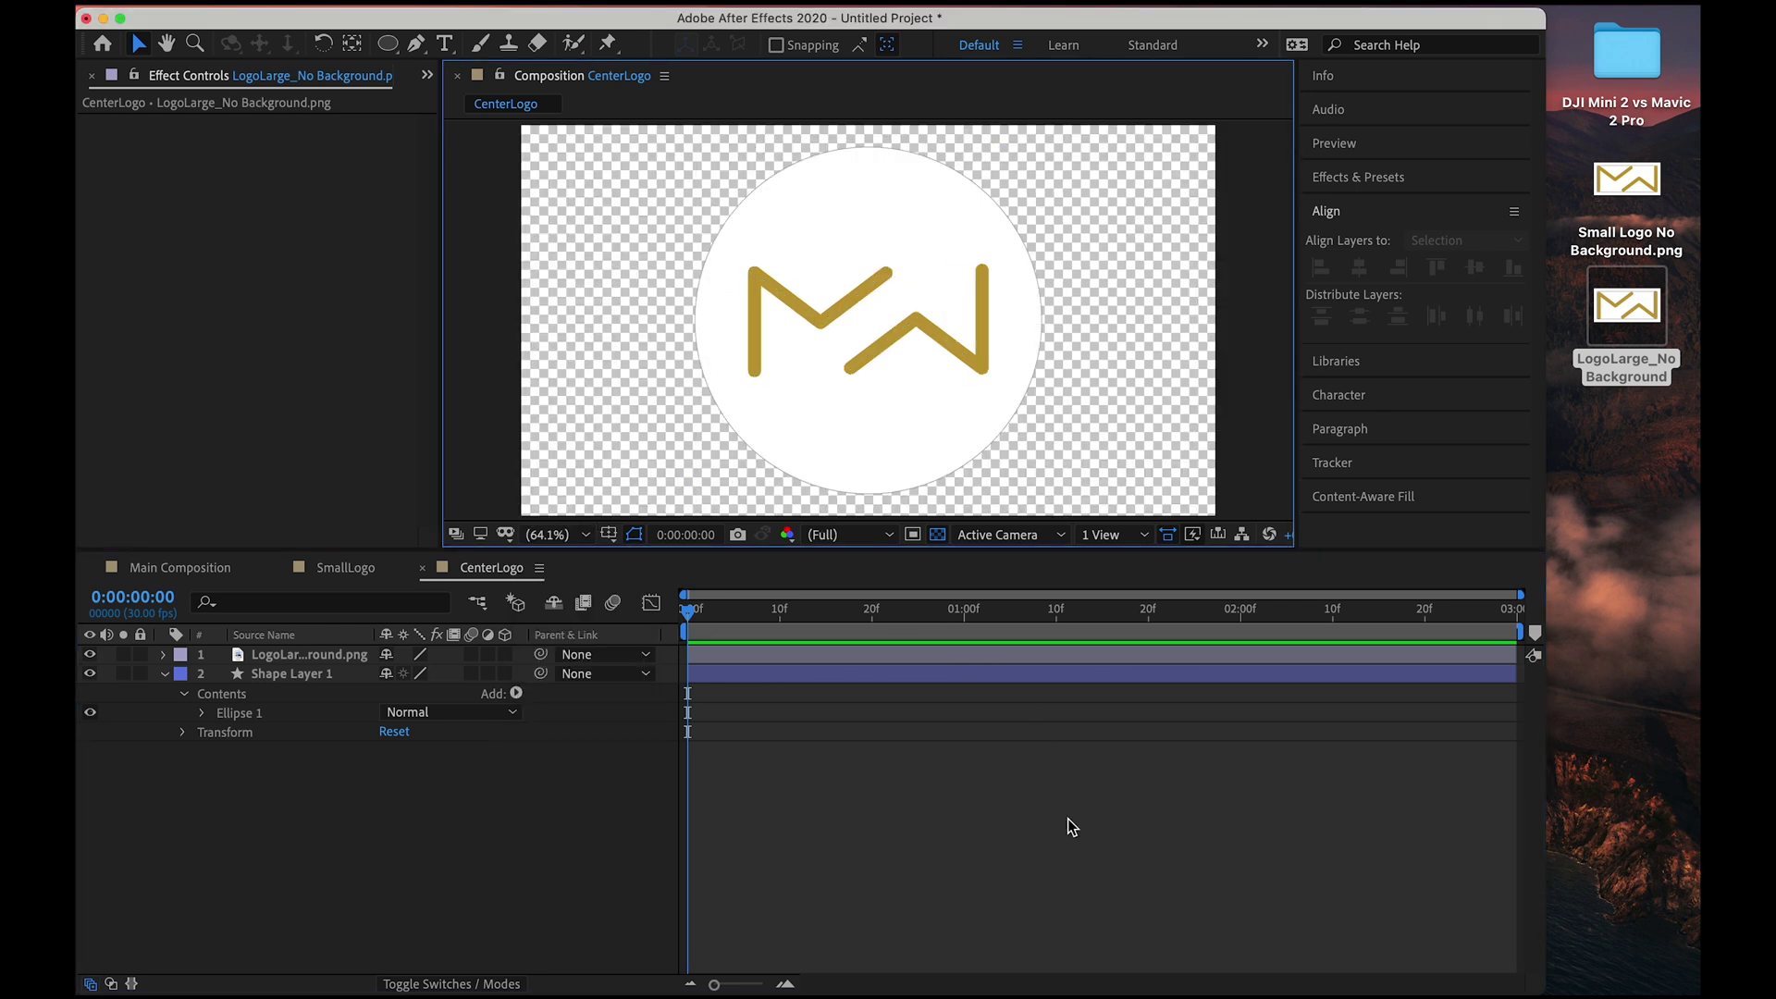
click(725, 615)
drag(725, 614, 696, 614)
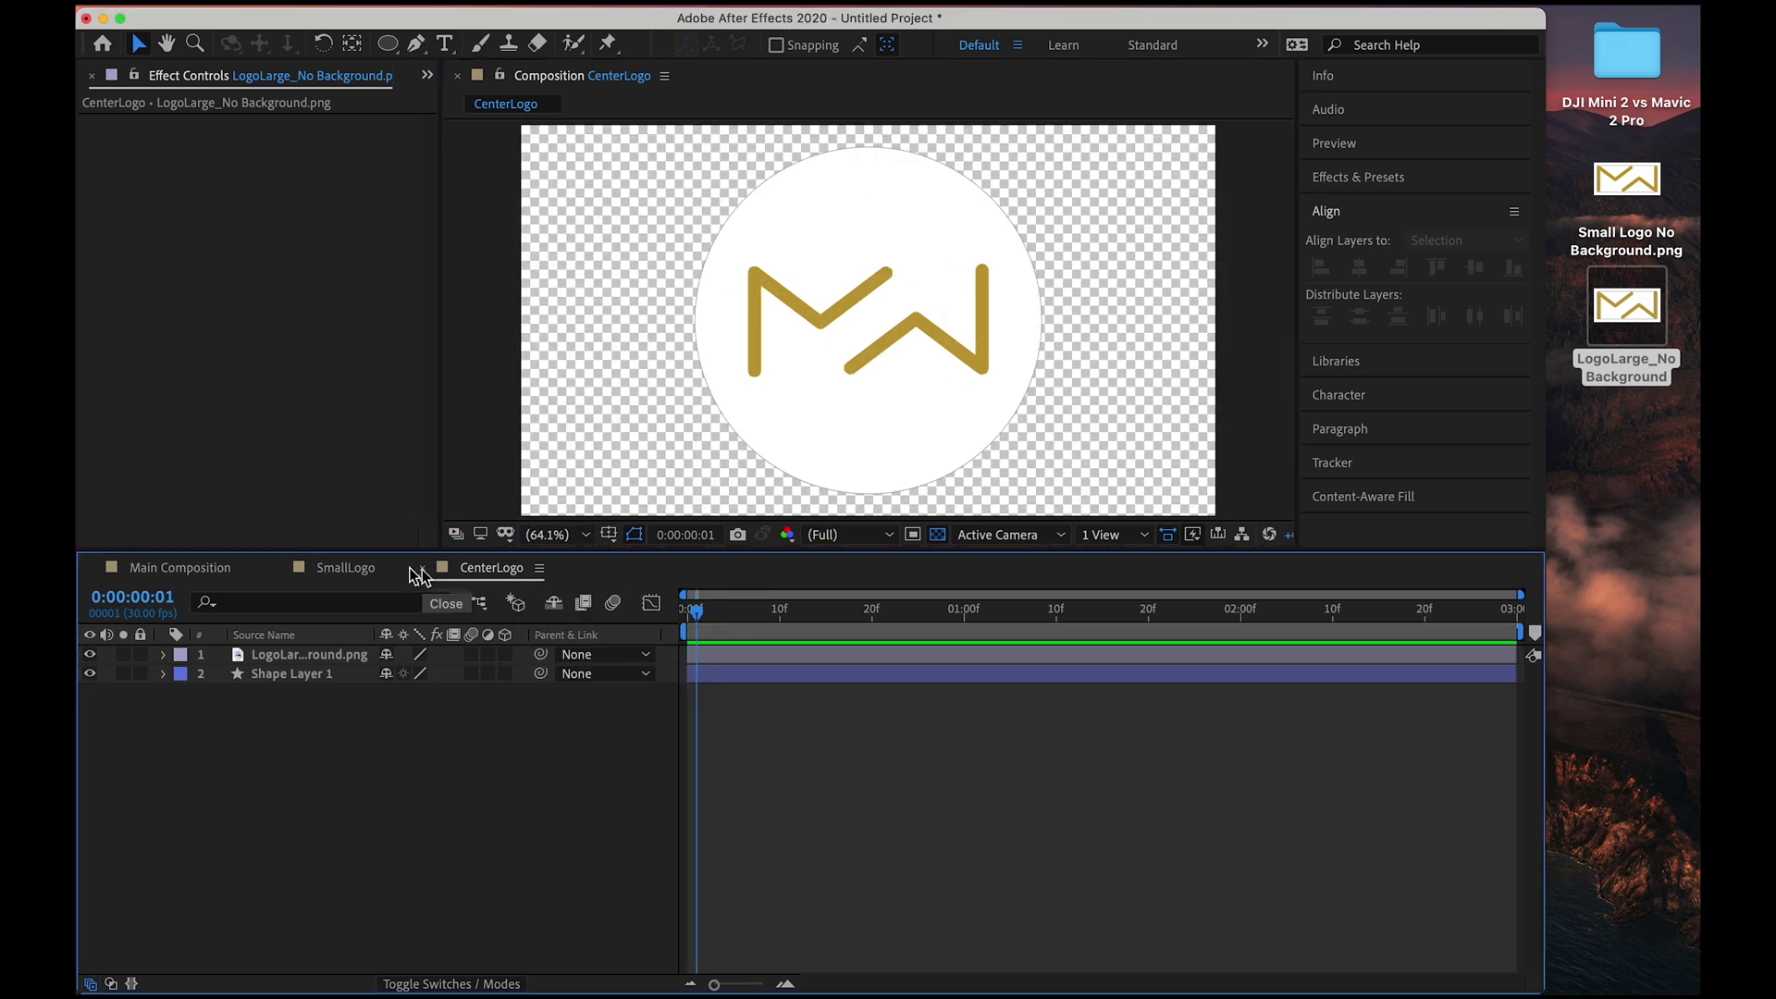
Add the CenterLogo composition to Main Composition and place its layer above SmallLogo.
click(166, 570)
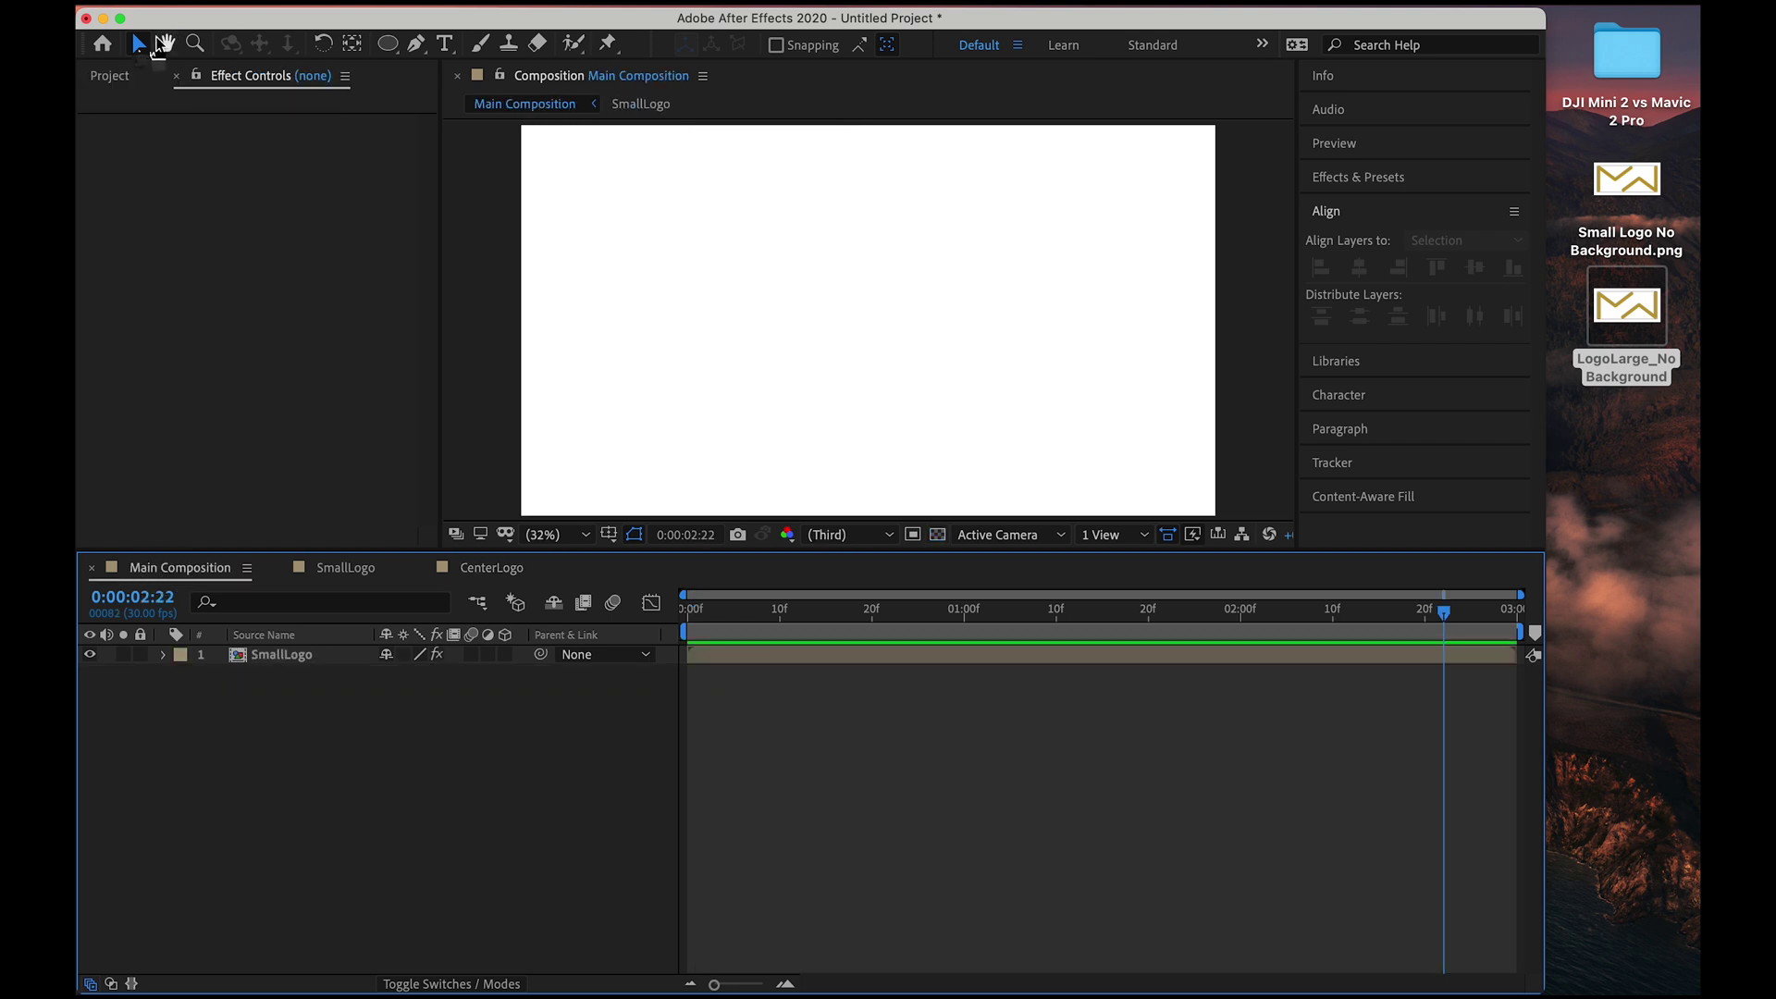
click(113, 76)
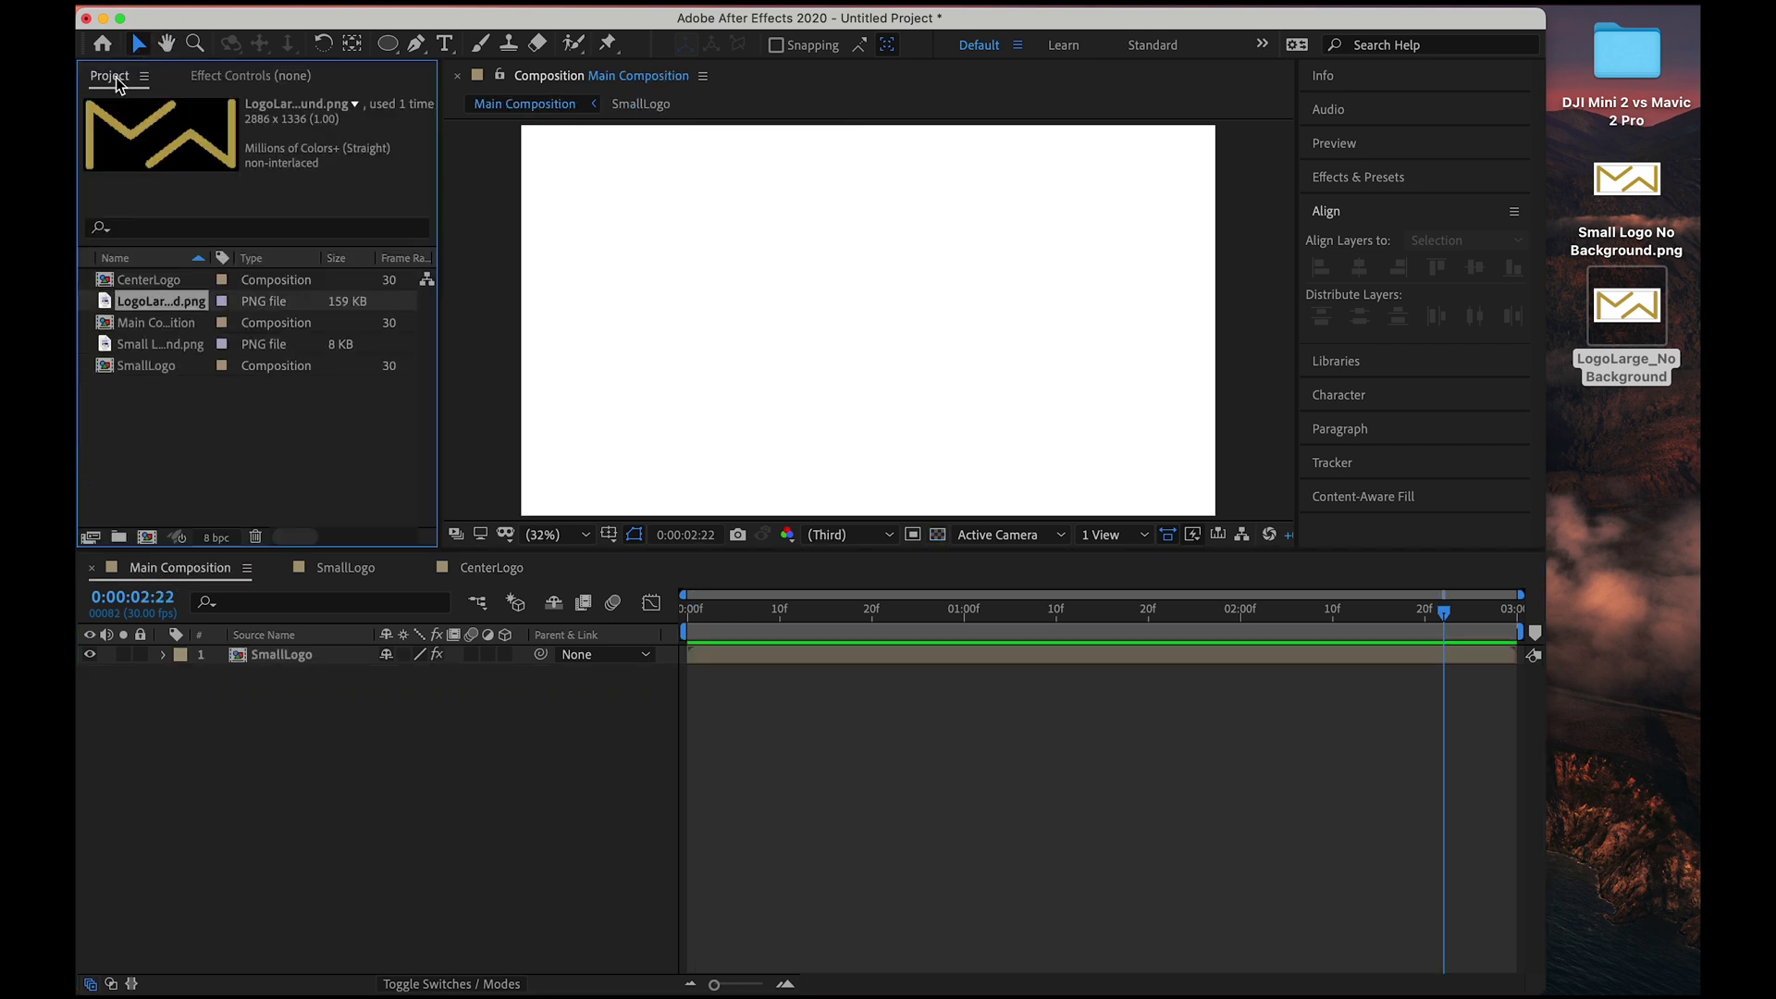
click(140, 280)
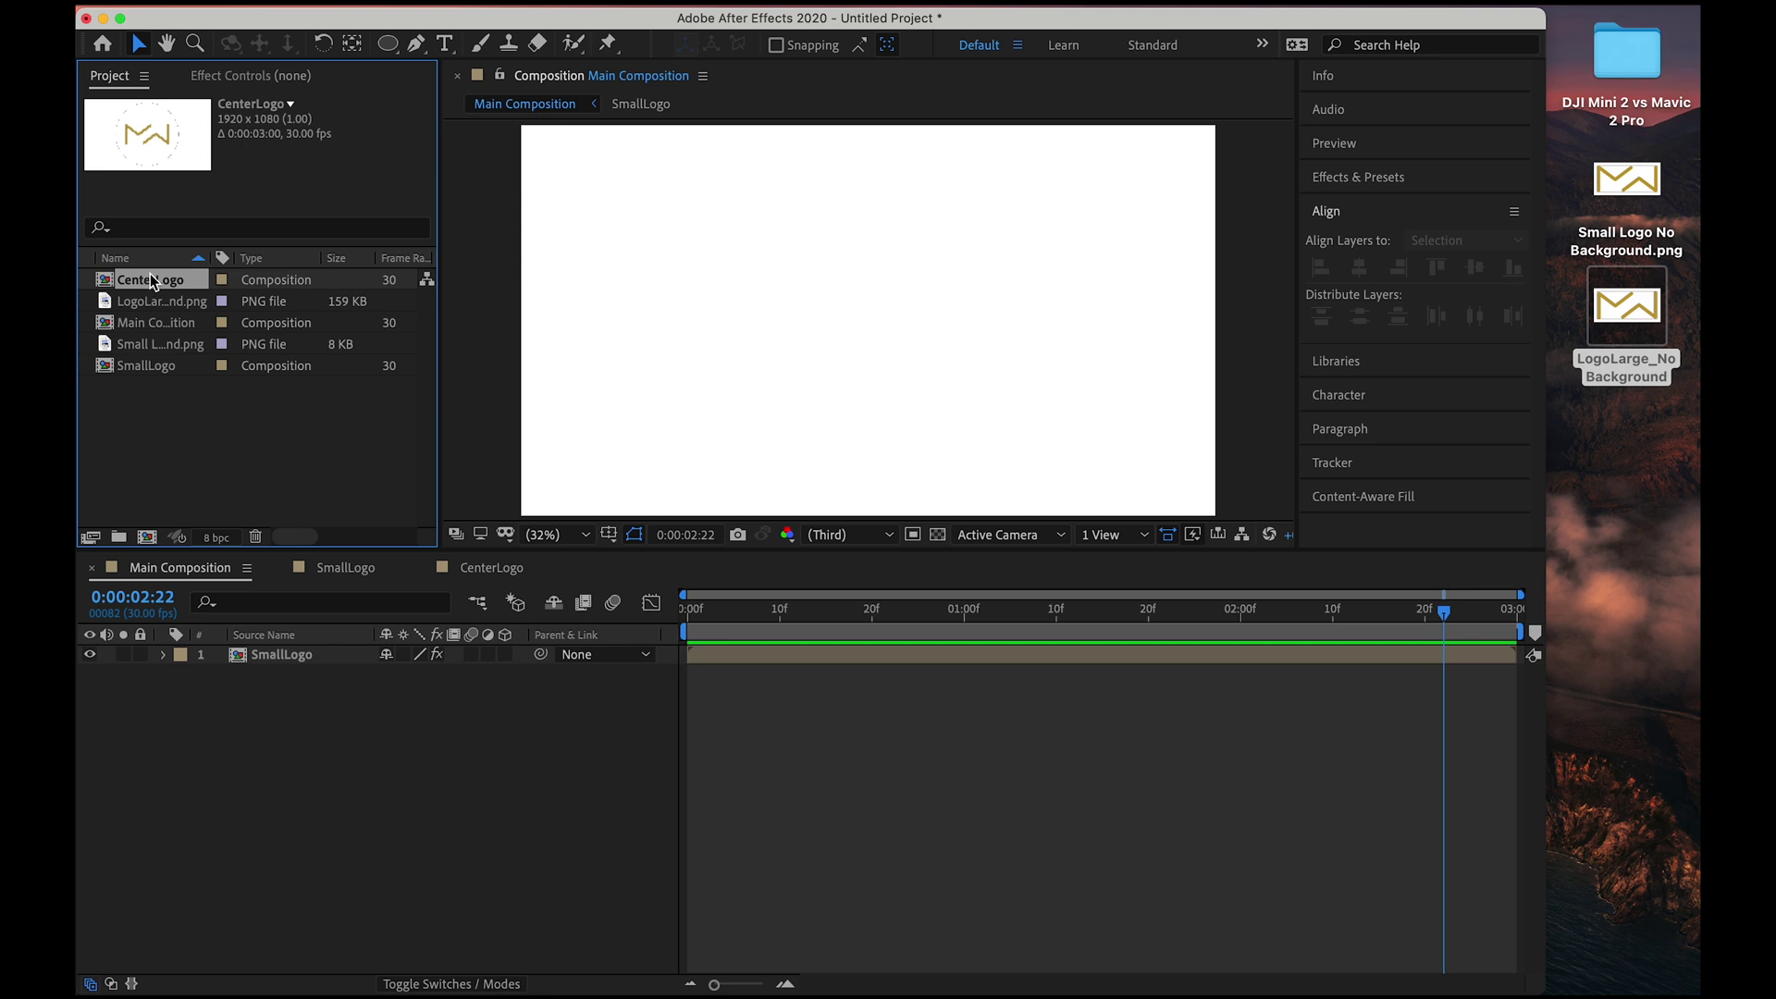
drag(153, 282, 311, 700)
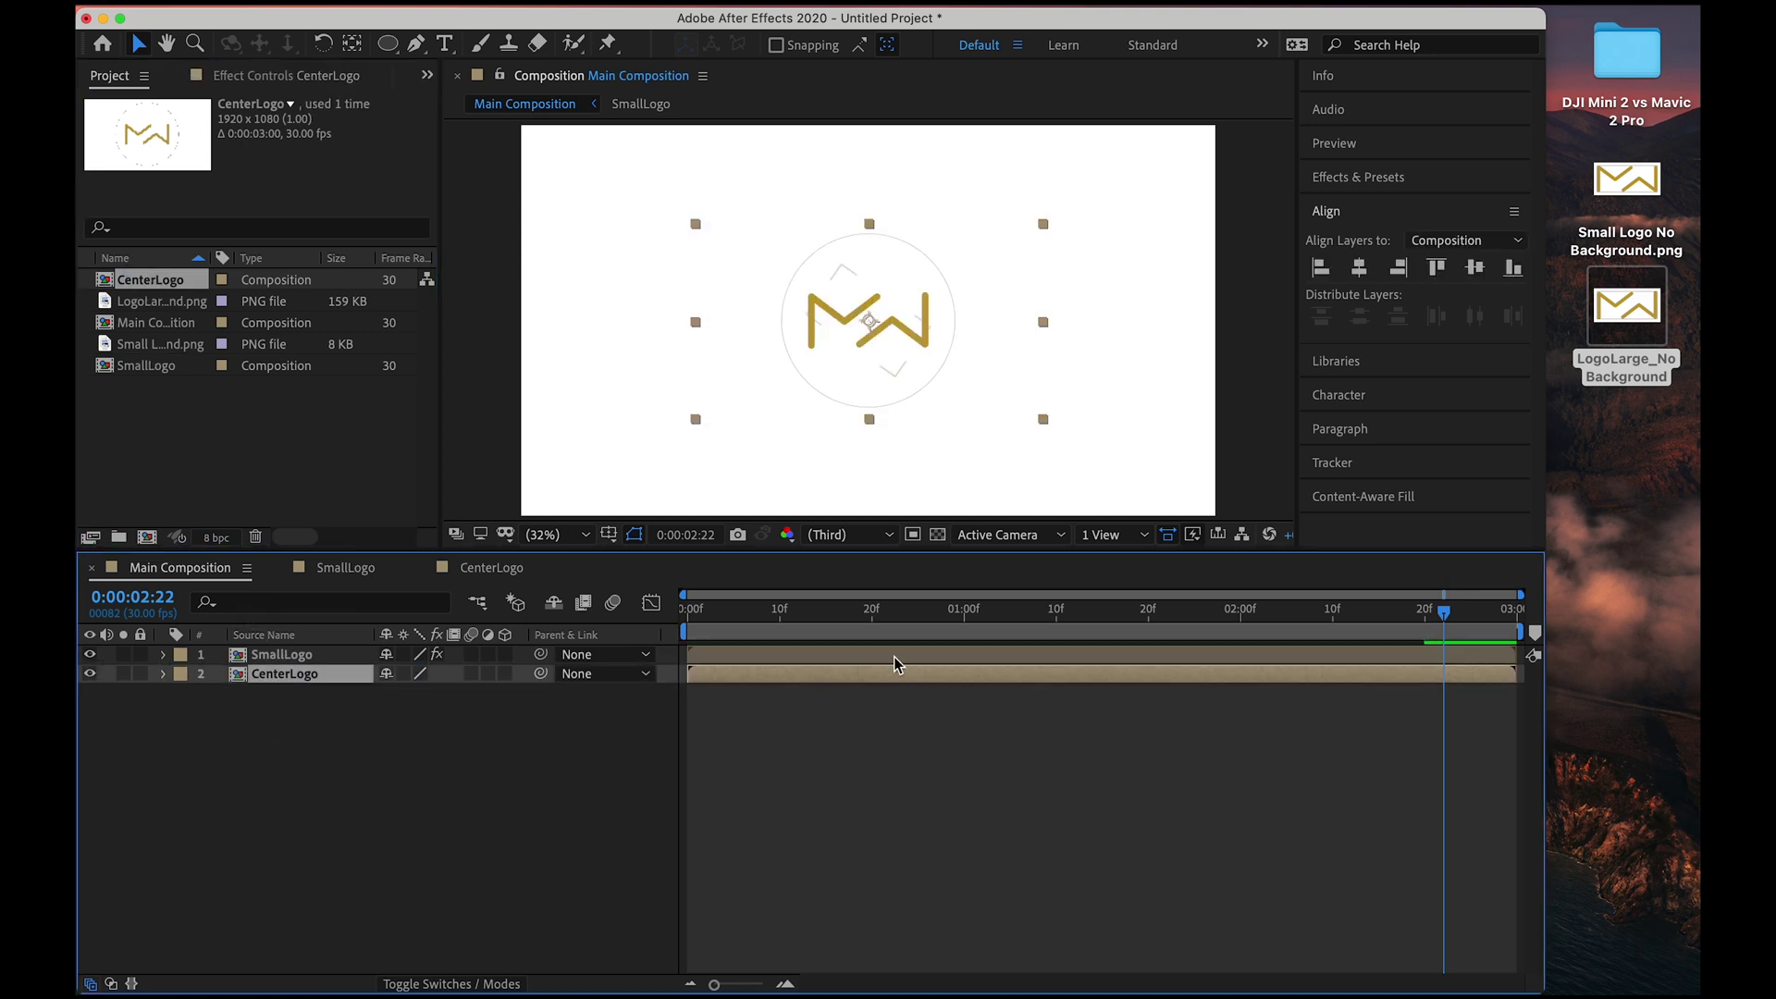
drag(790, 612, 762, 613)
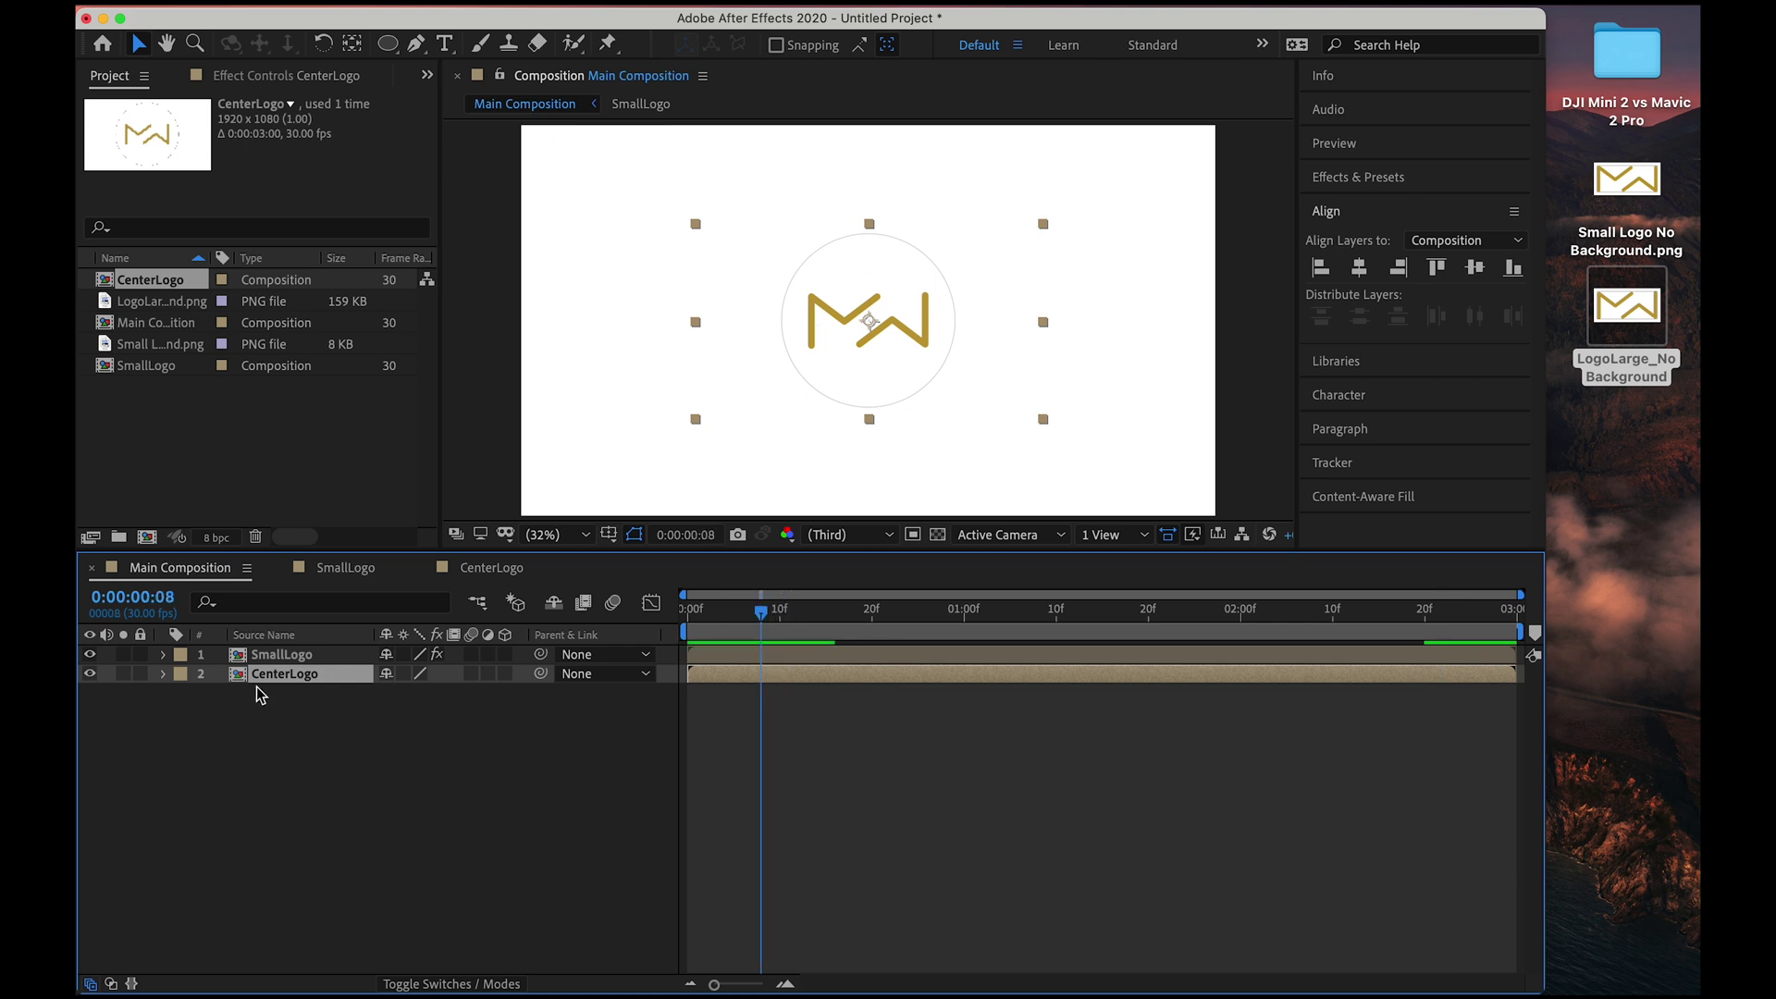
drag(268, 685, 266, 659)
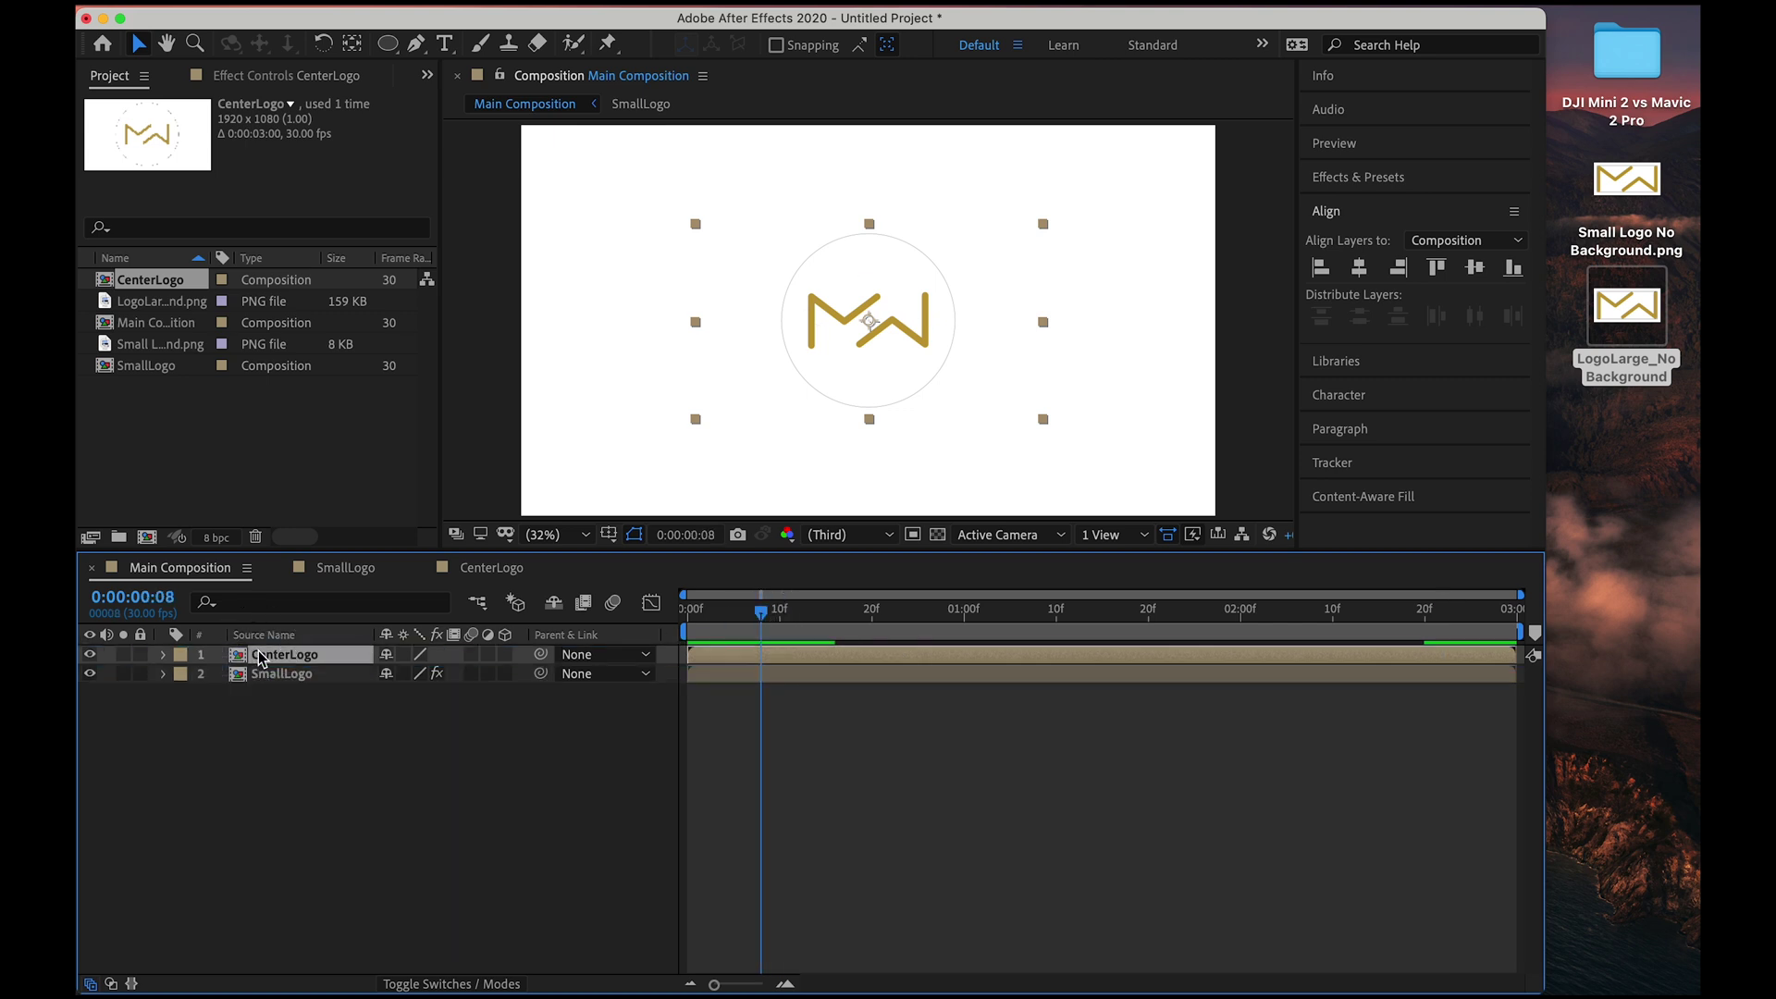
Preview Main Composition with the center logo in front of the tiled background.
click(725, 607)
key(space)
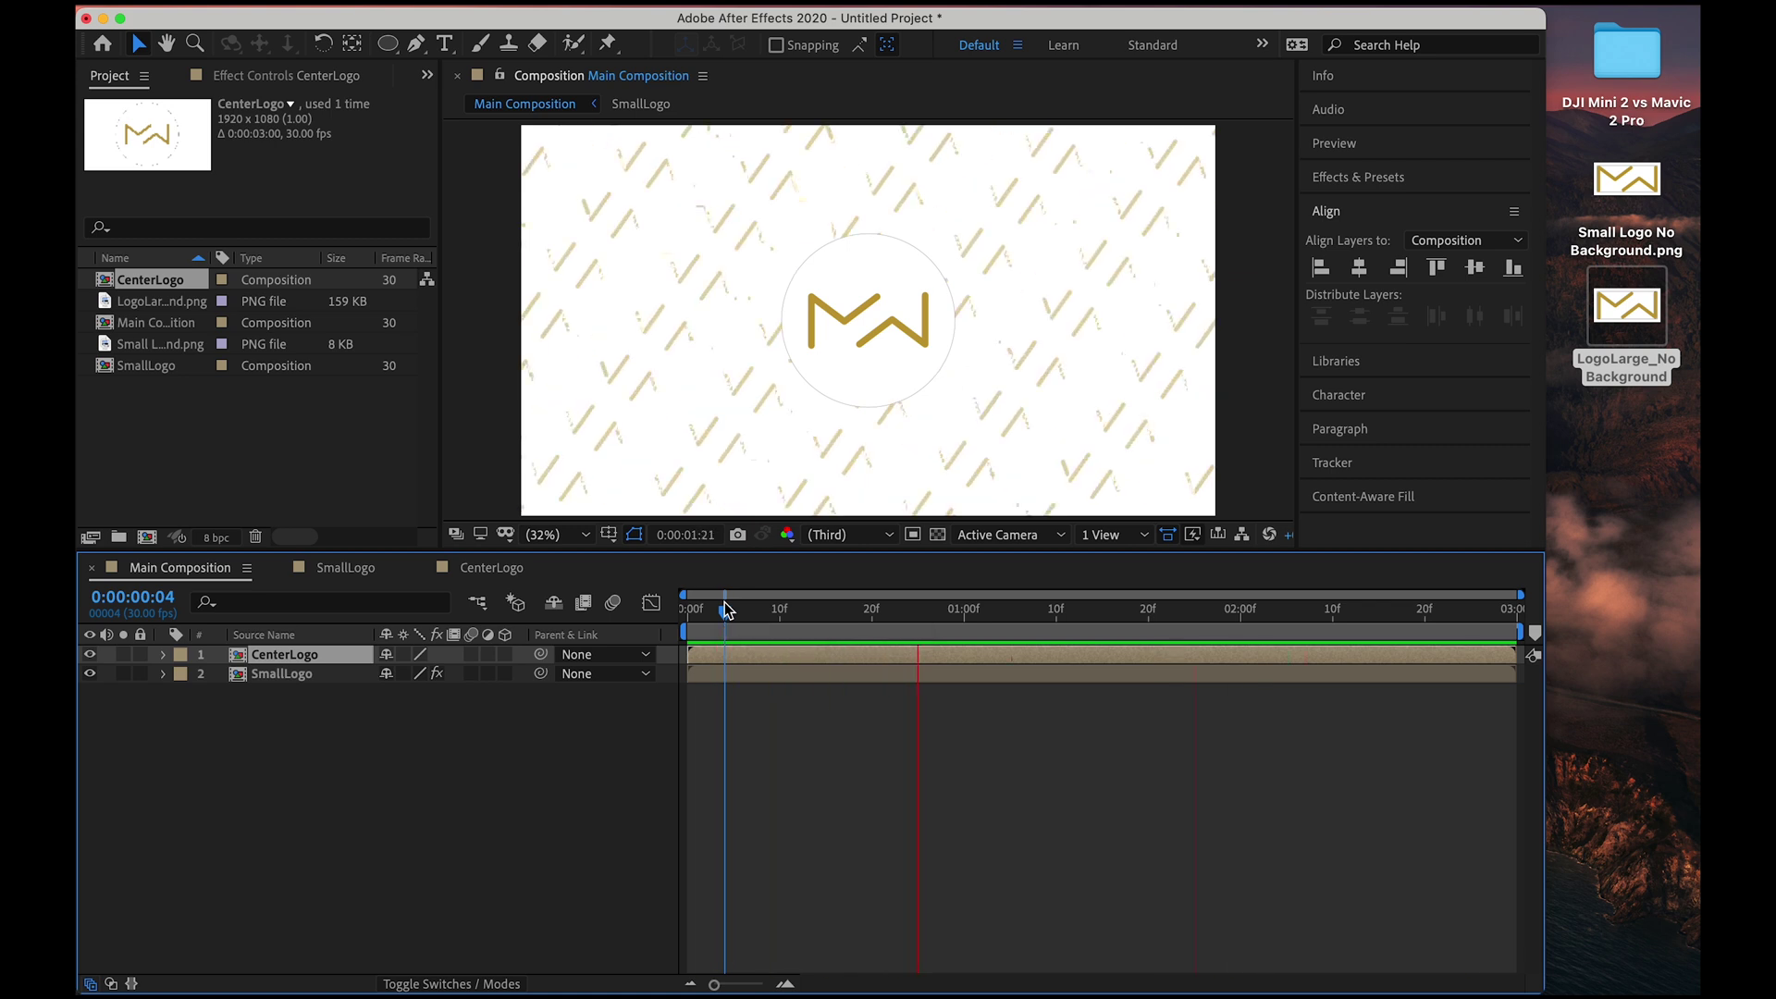
key(space)
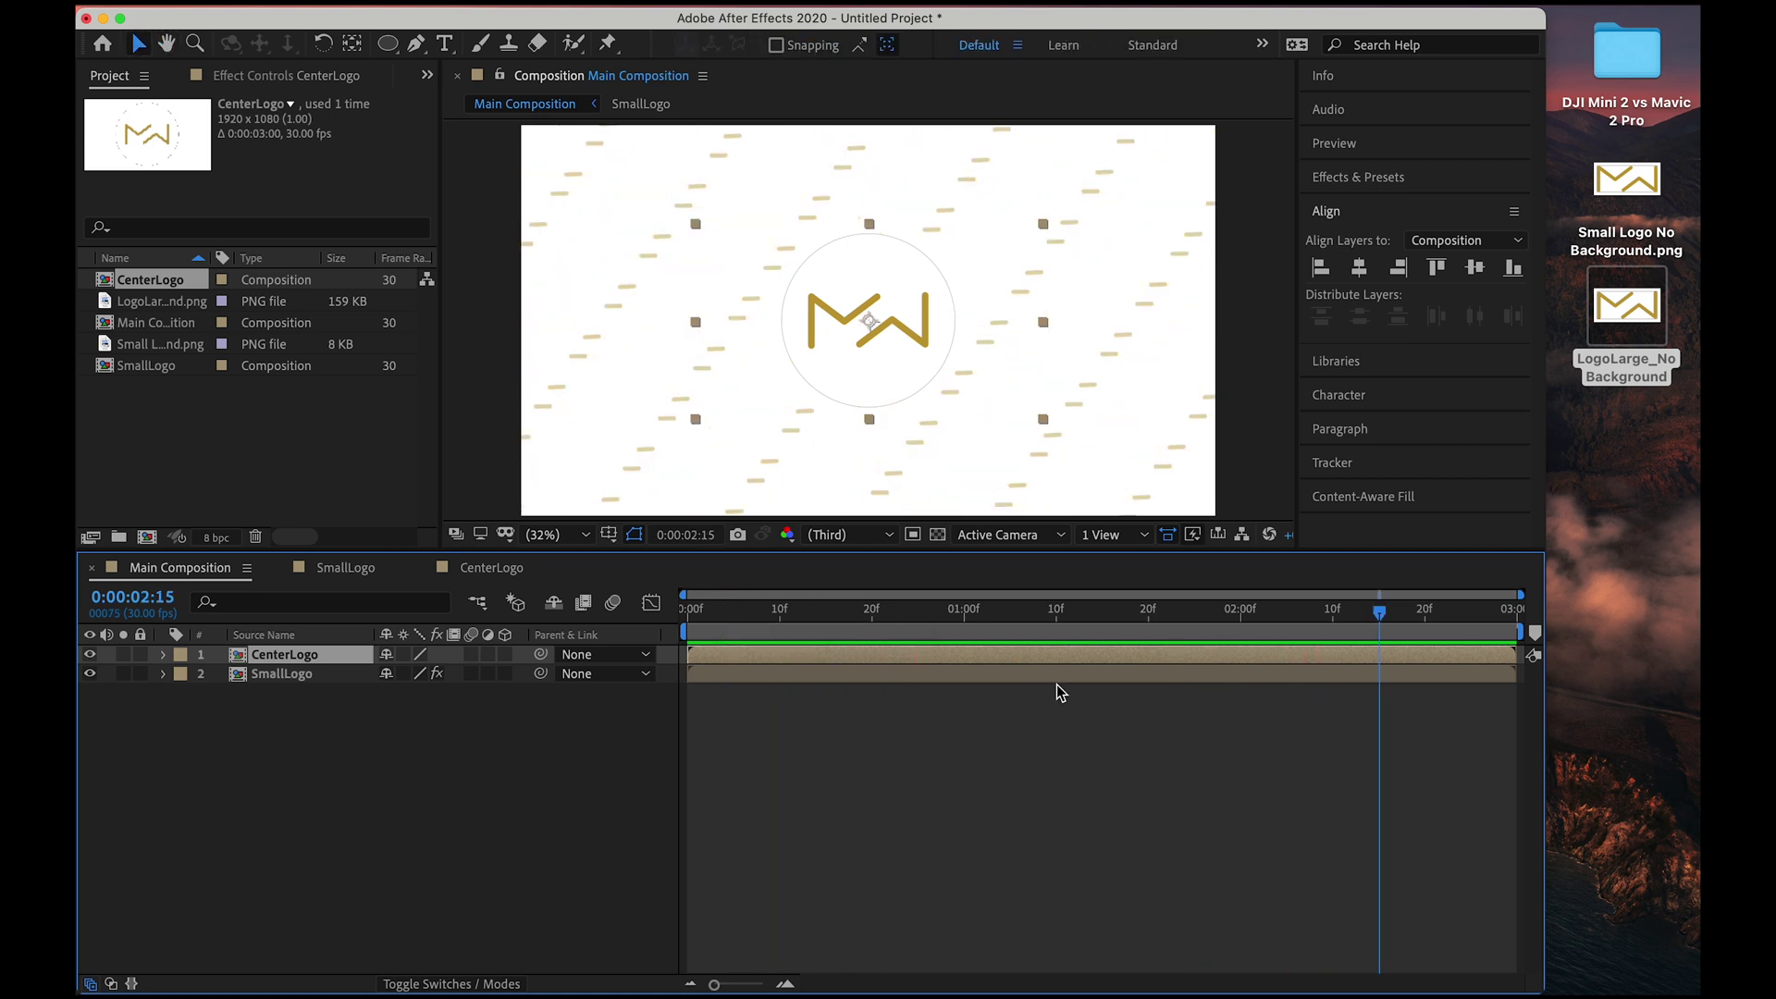
Find the glow+shadow preset by searching for "shadow" and apply it to the CenterLogo layer.
click(958, 863)
click(283, 662)
click(1374, 183)
click(1388, 207)
text(shadow)
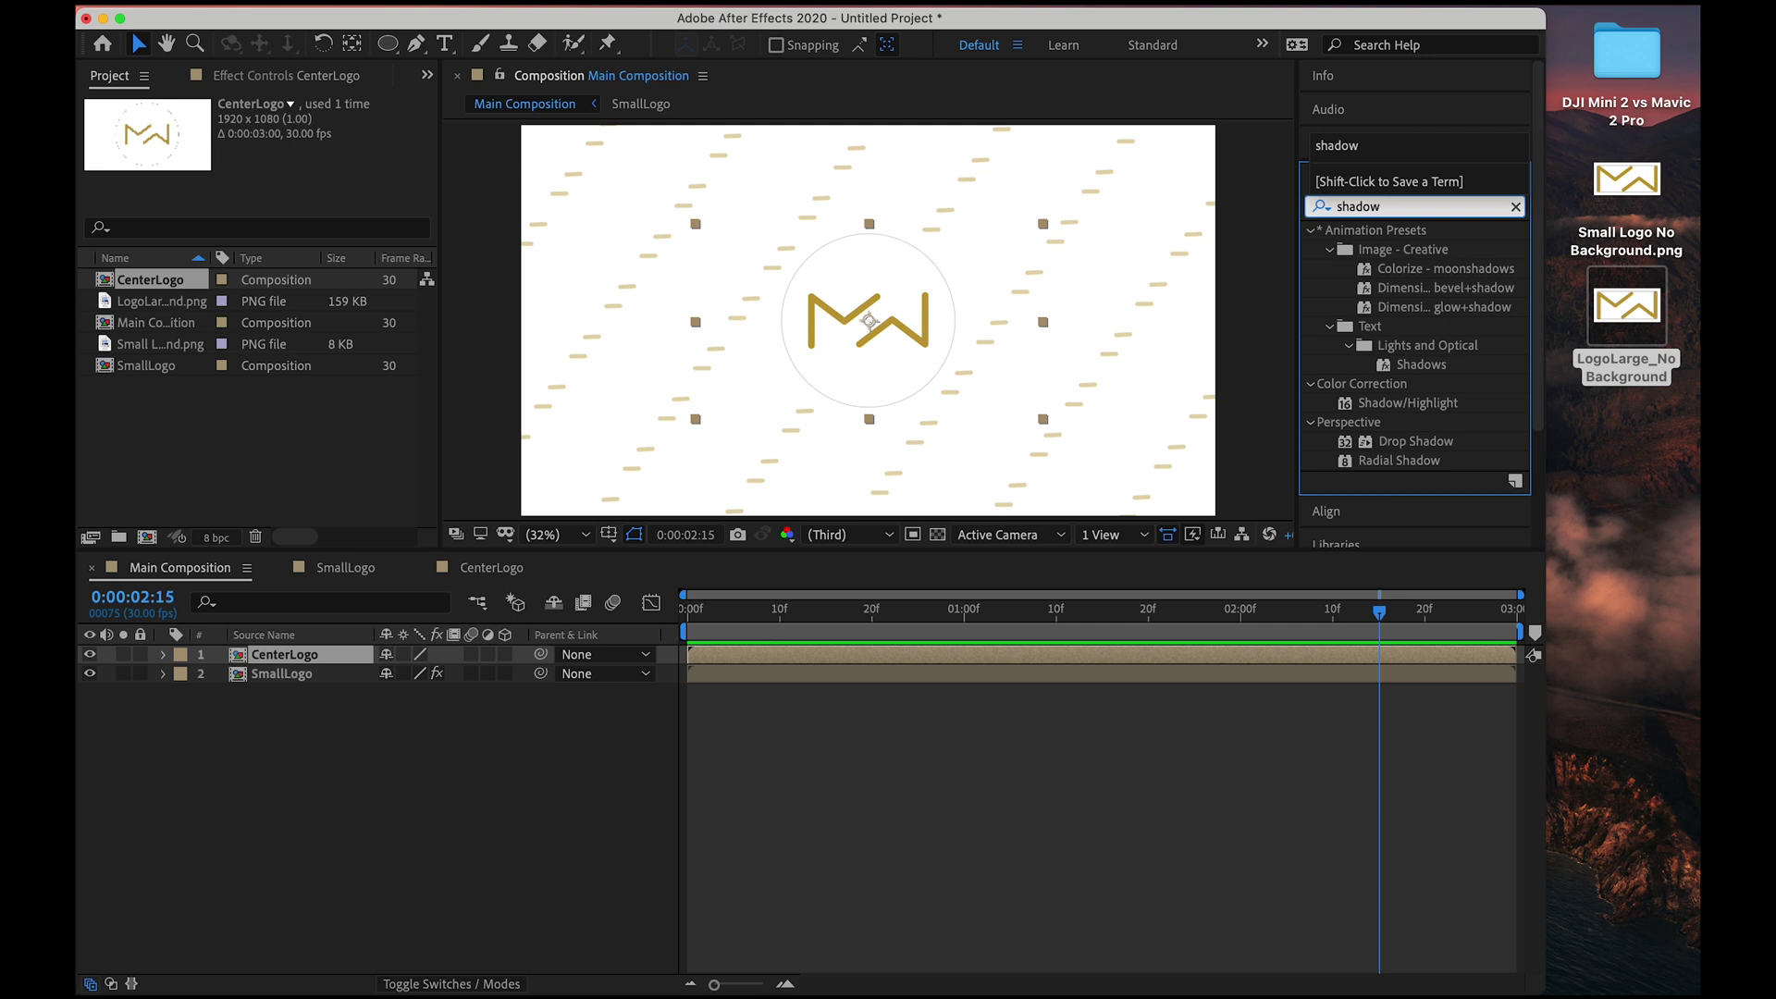
click(1439, 309)
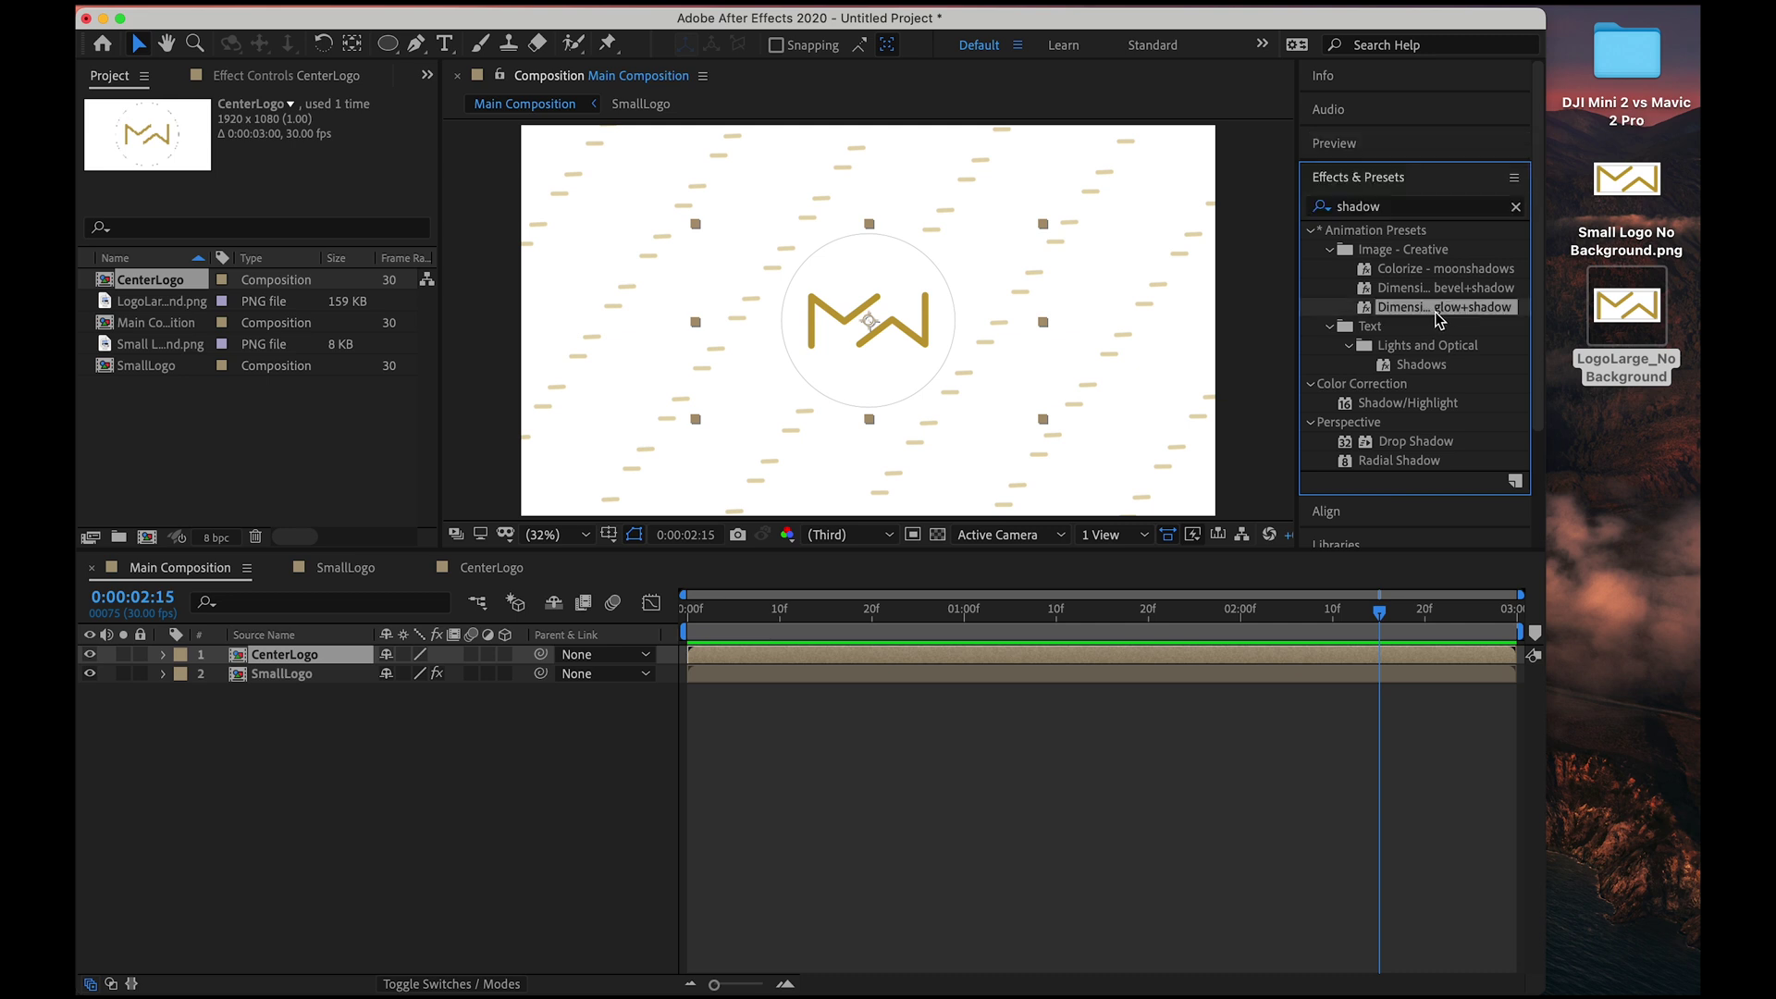
drag(1441, 315, 294, 657)
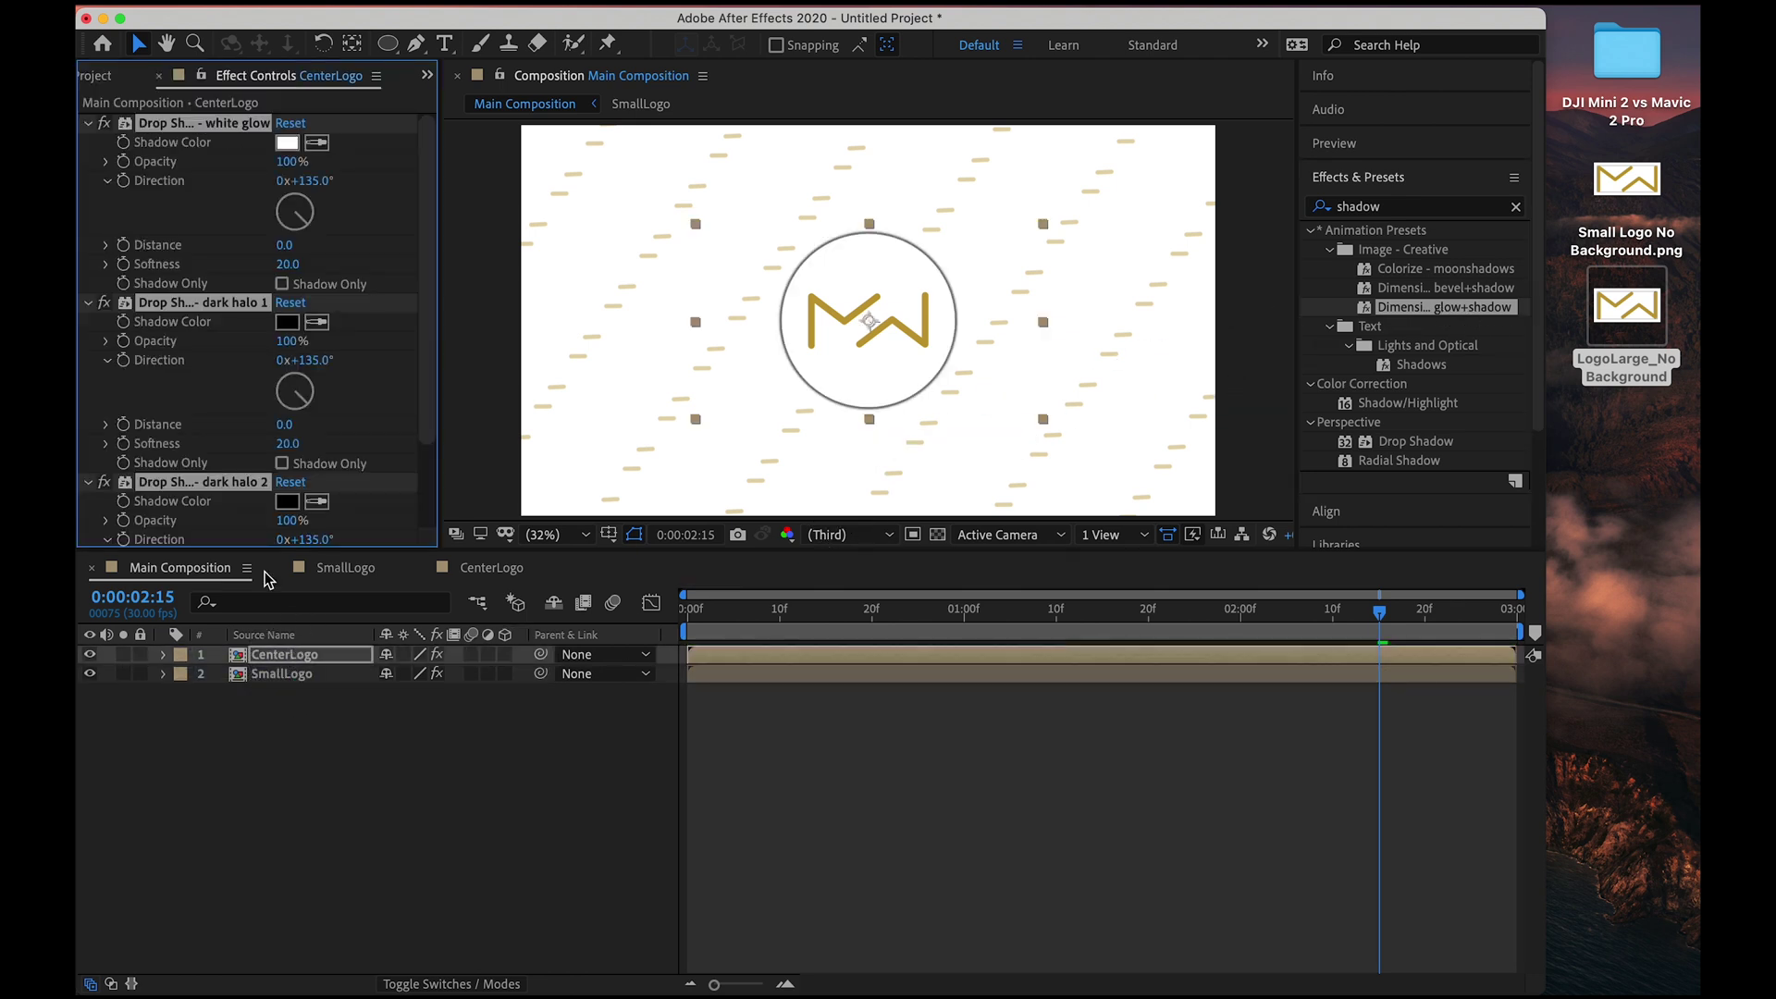
Set the opacity of CenterLogo's dark halo 2 drop shadow to 0%.
click(229, 506)
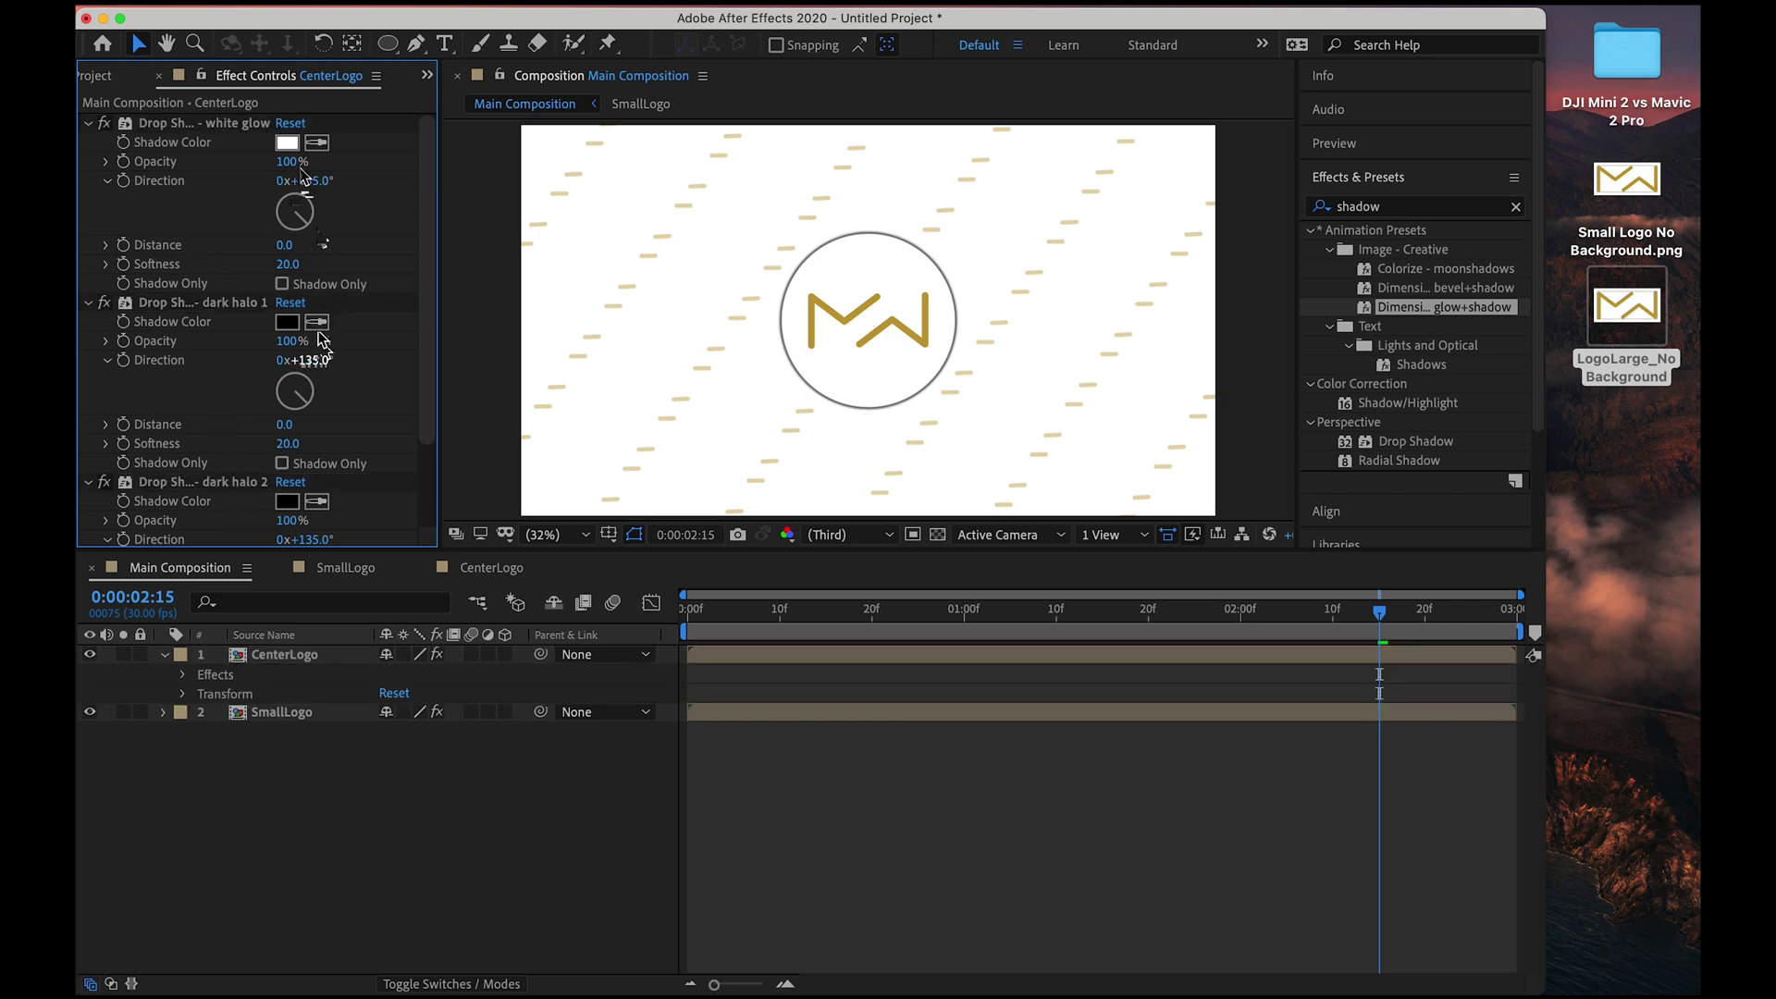
drag(292, 163, 402, 160)
scroll(314, 342, down, 3)
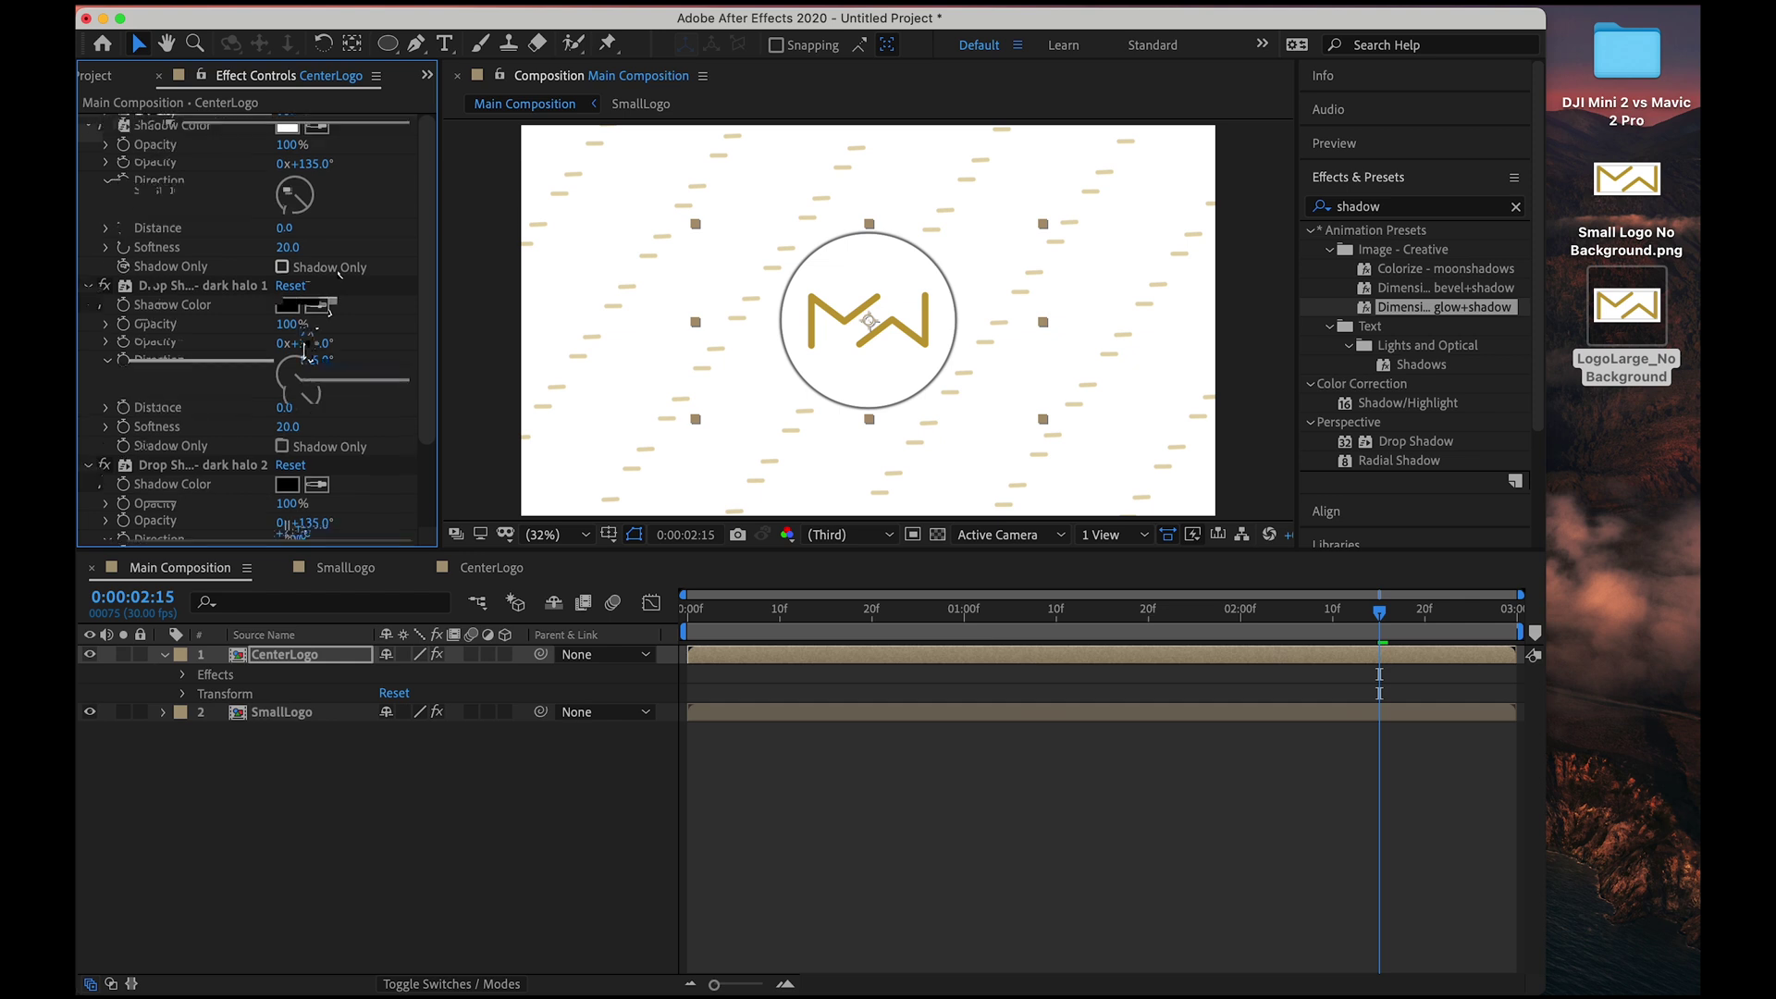
drag(294, 474, 206, 472)
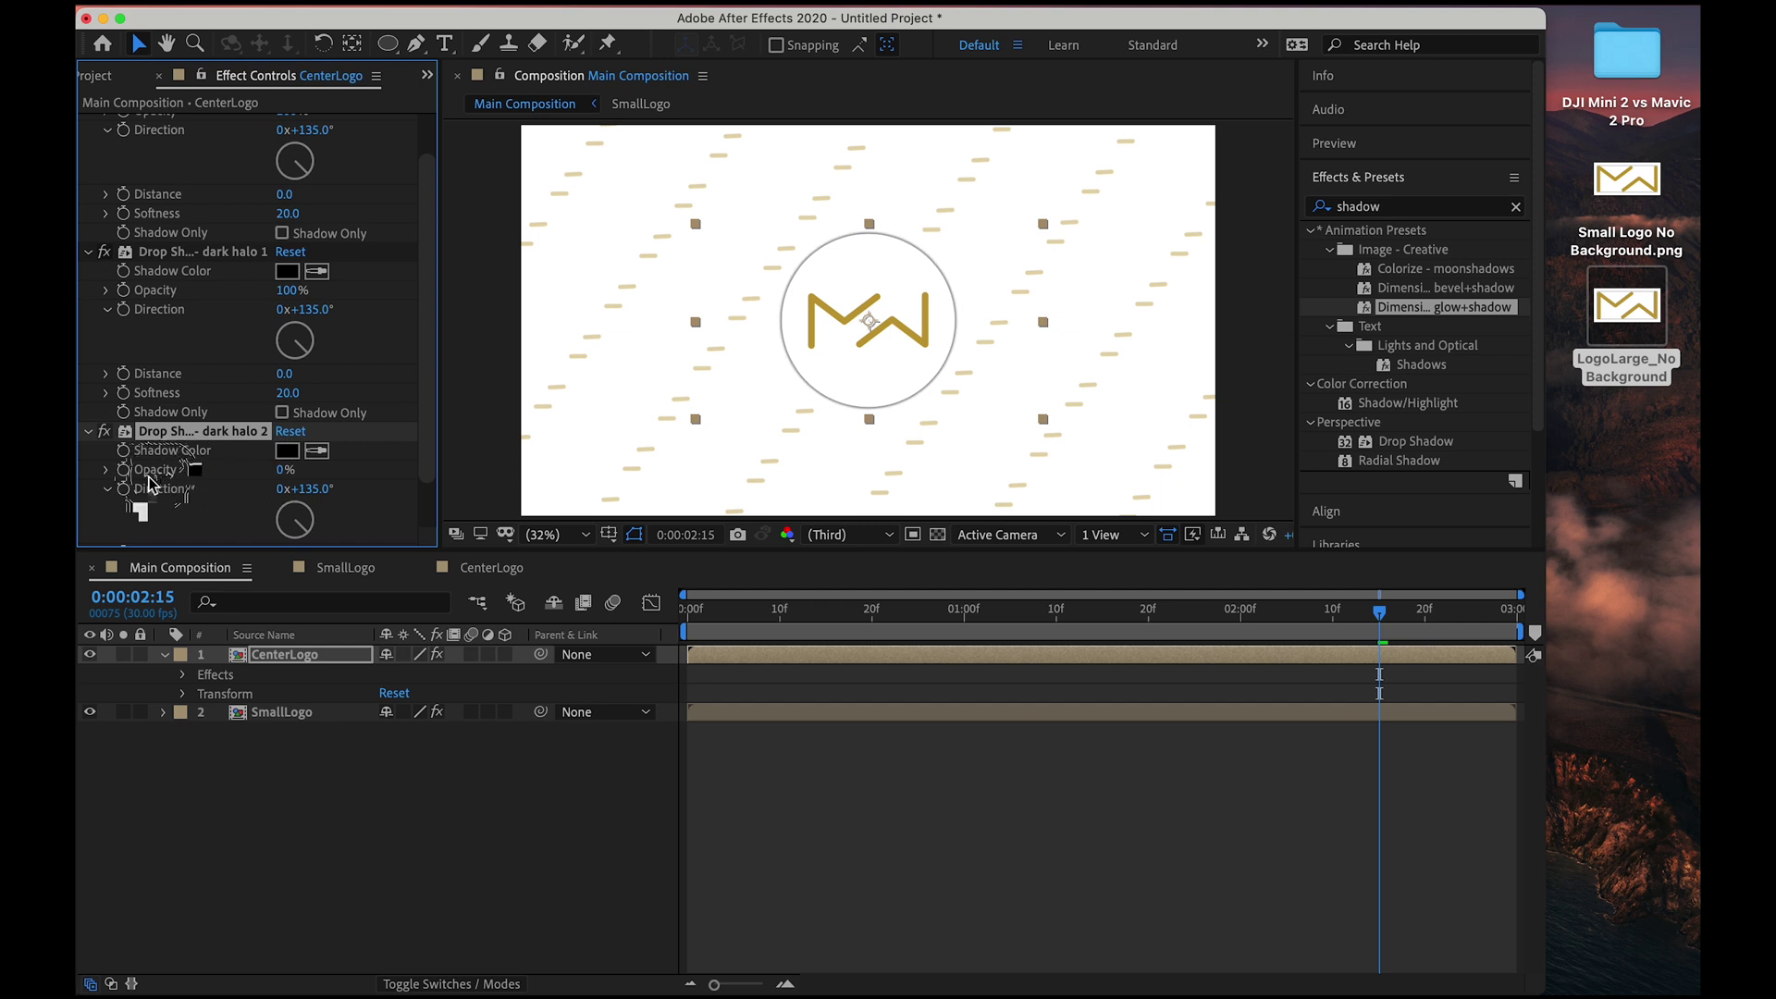
scroll(205, 377, up, 2)
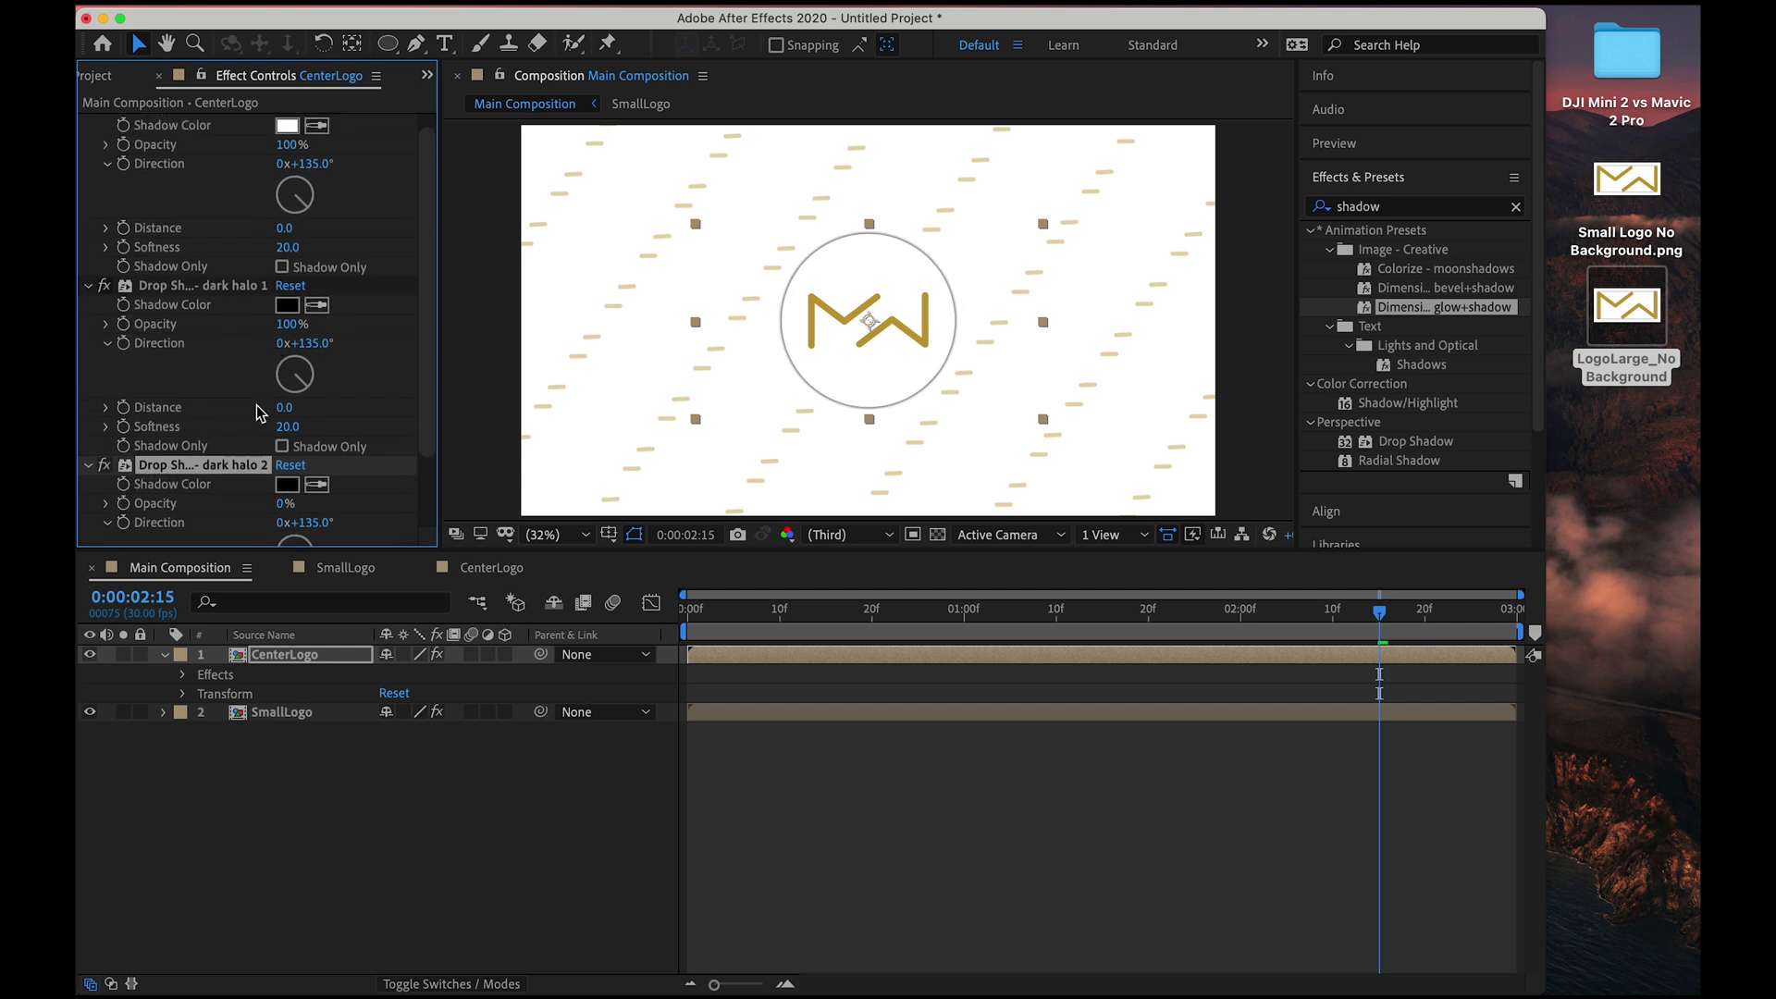
Set CenterLogo's dark halo 1 drop shadow to a distance of 66 and a softness of 113.
drag(282, 407, 348, 426)
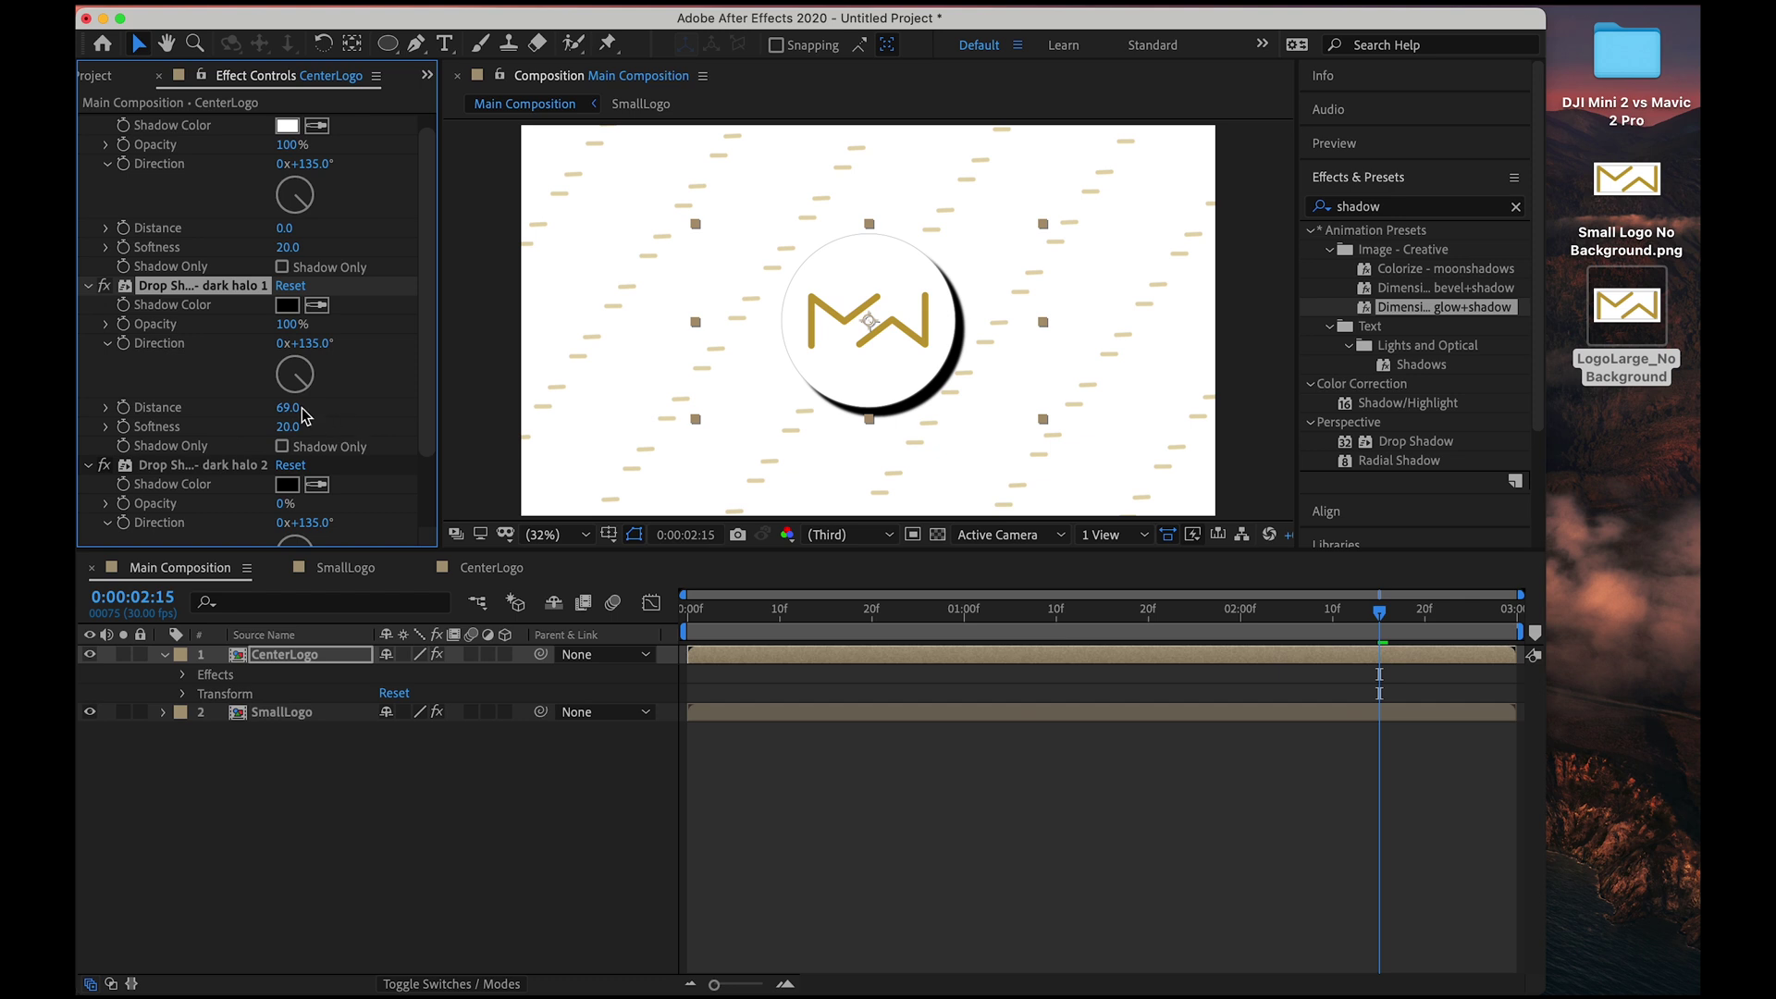
drag(294, 418, 374, 427)
drag(398, 436, 404, 442)
Change the dark halo 1 shadow color to grey A2A2A2 and its direction to 146°.
click(292, 311)
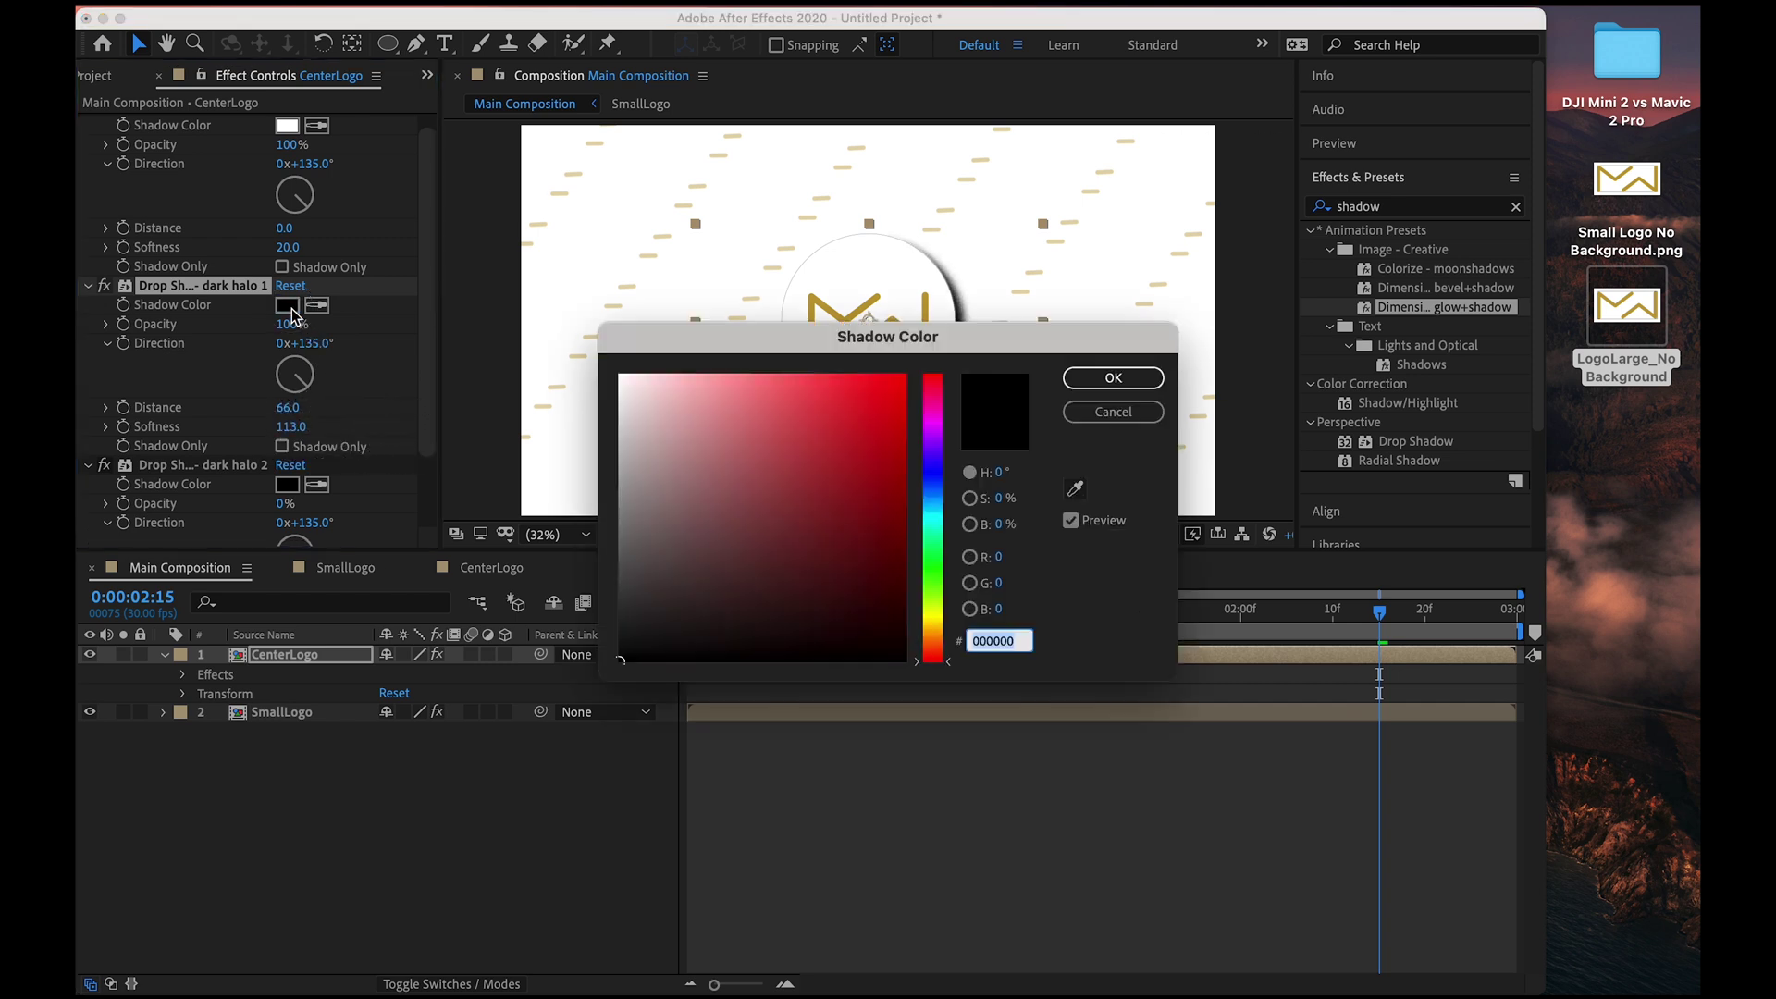
drag(625, 531, 618, 537)
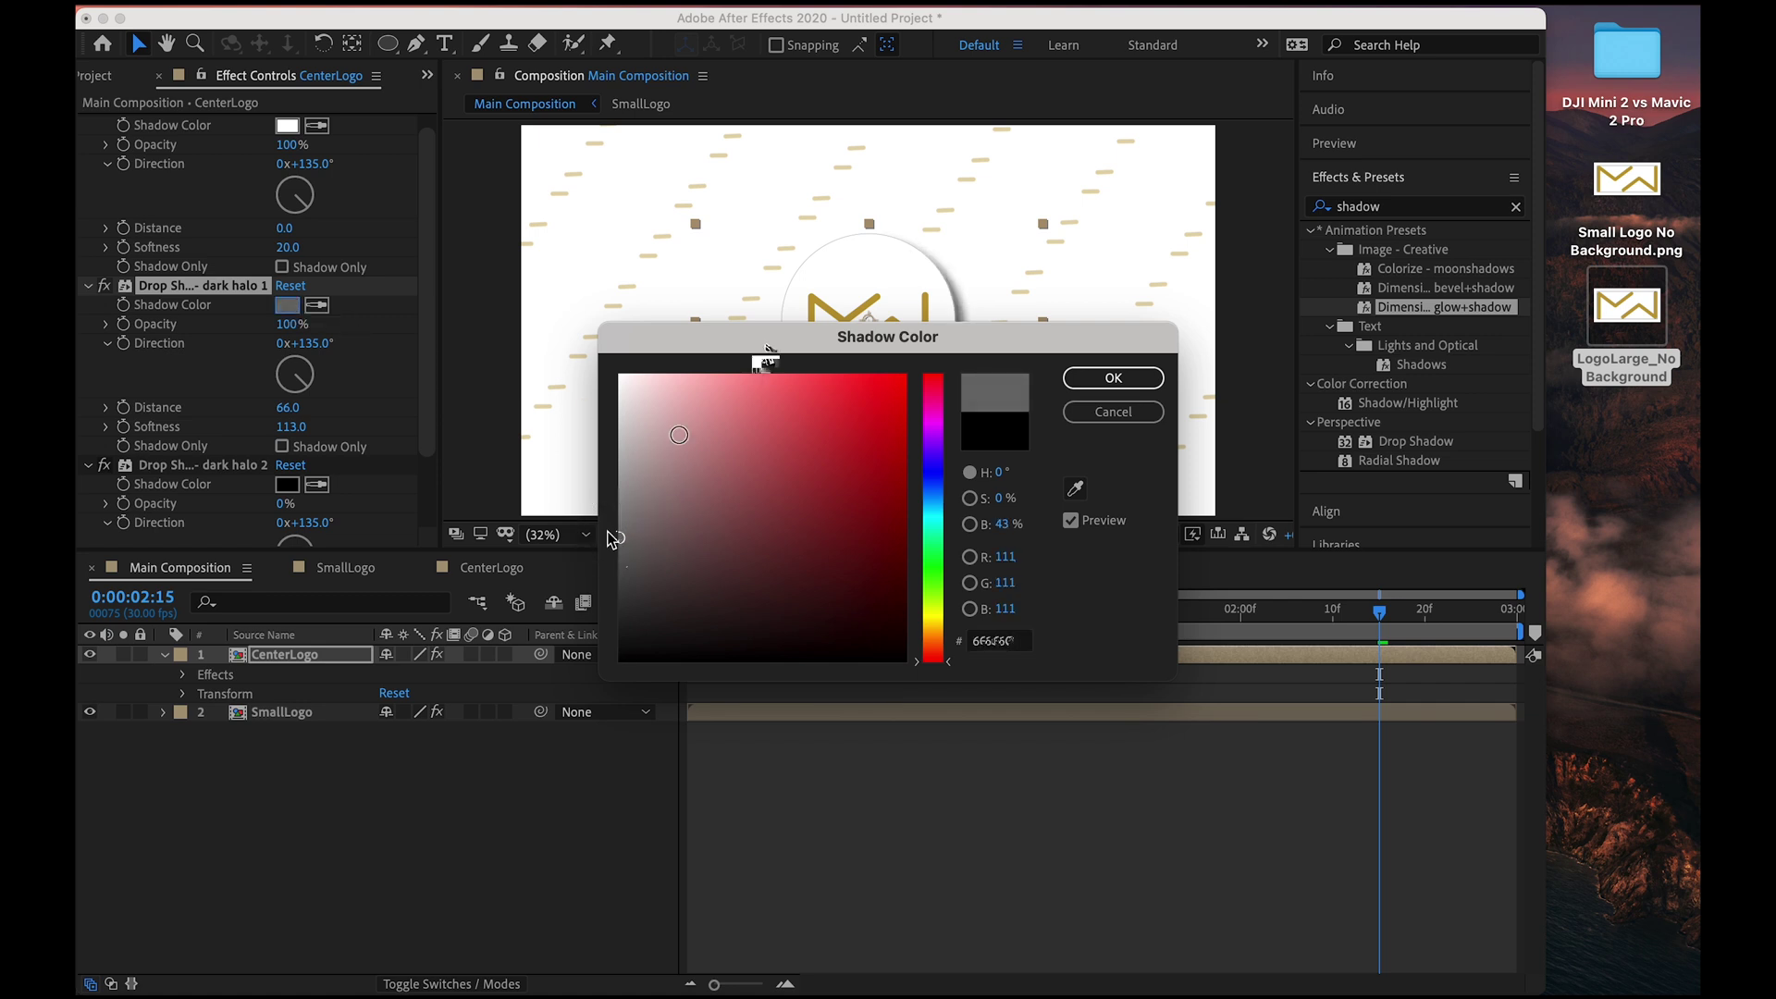
drag(765, 335, 812, 477)
drag(672, 742, 663, 612)
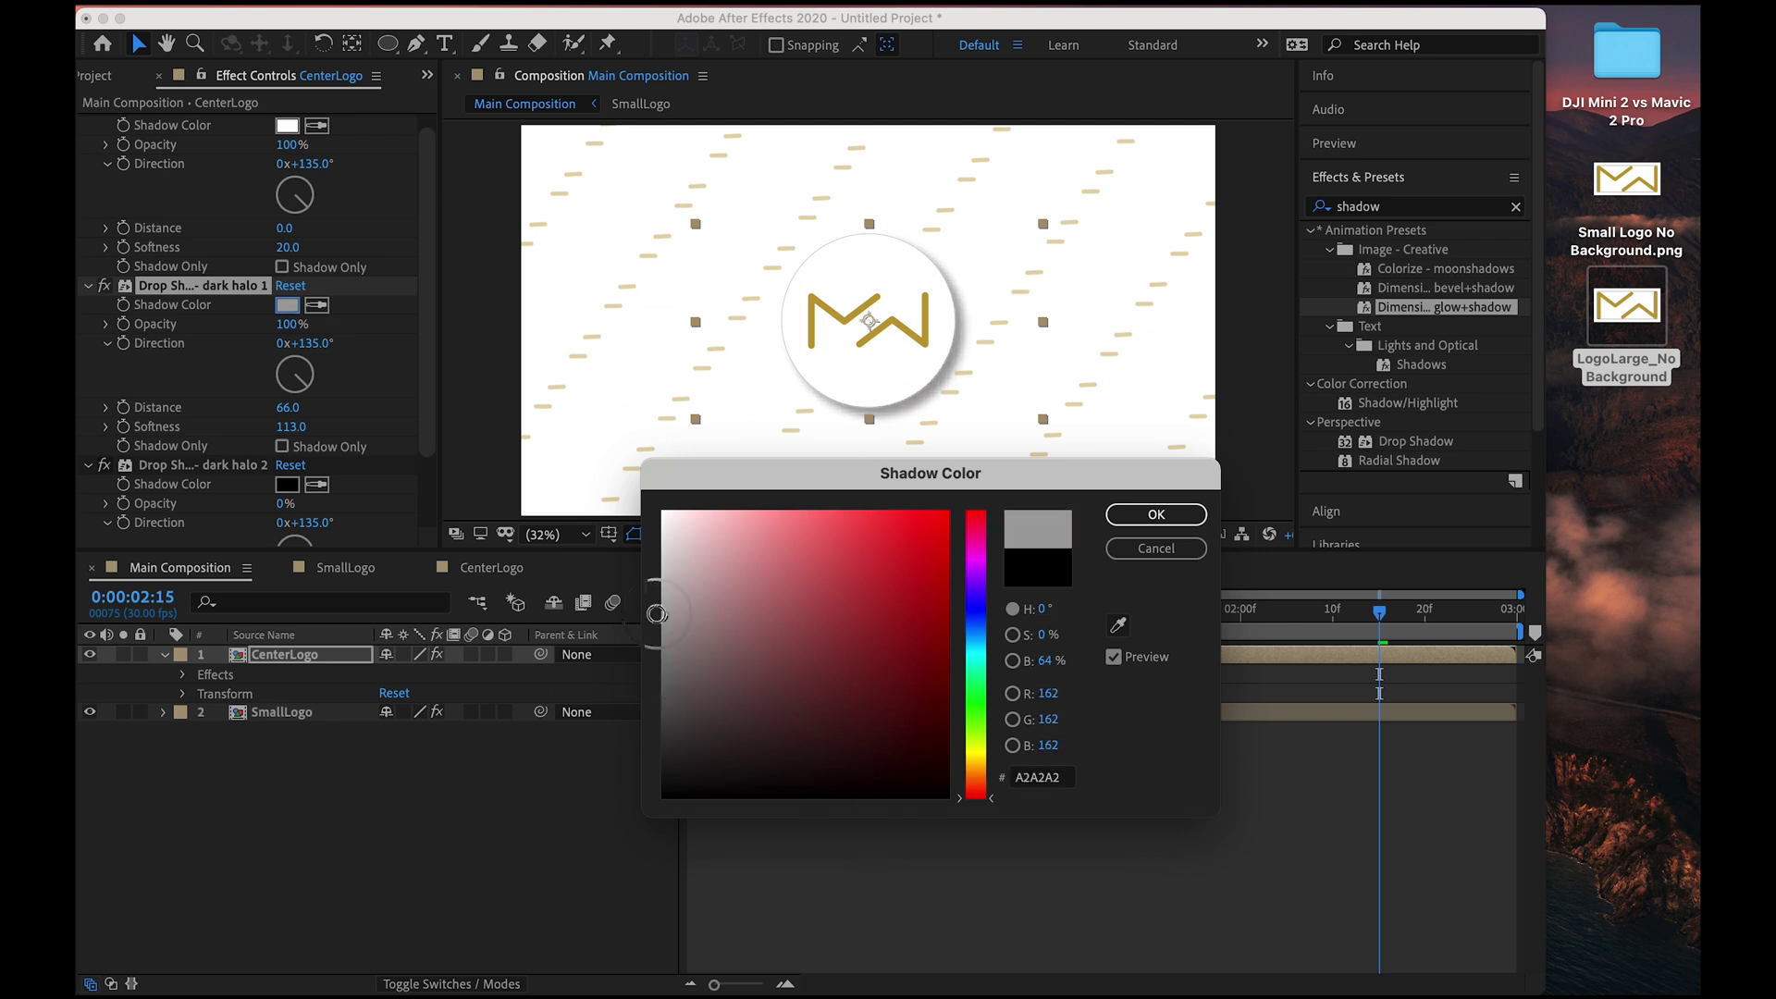
click(1181, 513)
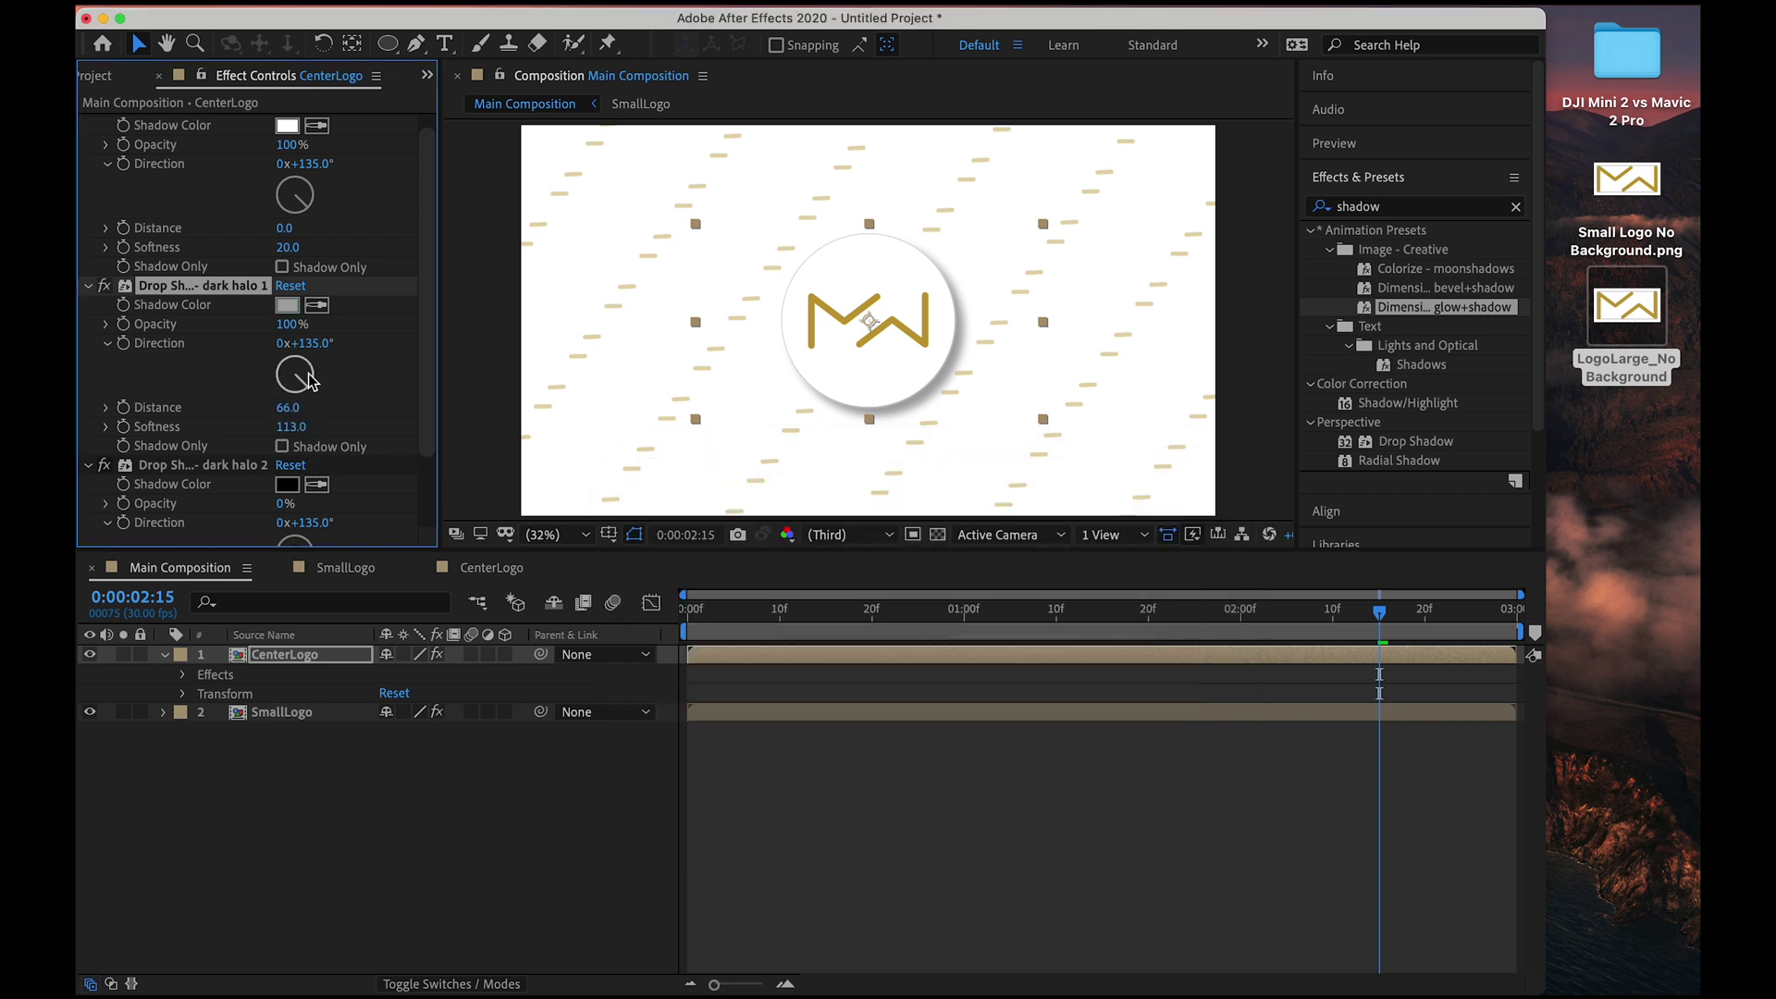
drag(307, 383, 316, 405)
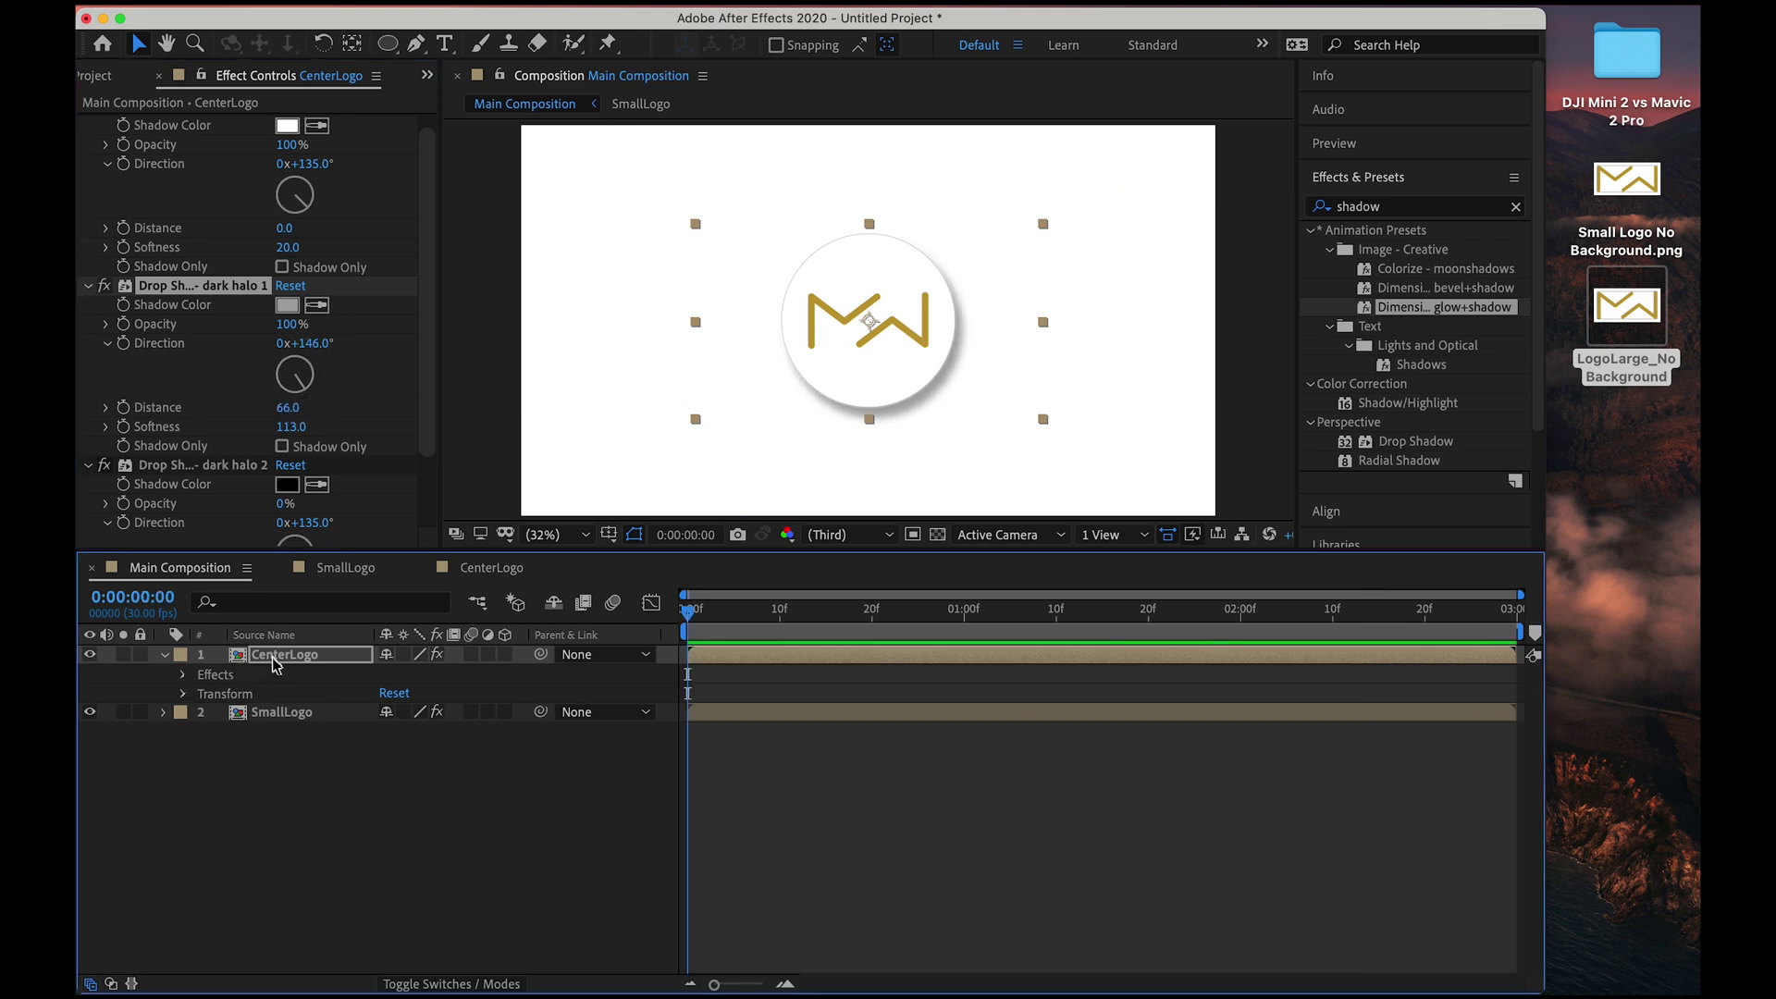
Add Scale and Opacity keyframes to CenterLogo at 0:00:00:00, with Scale at 16% and Opacity at 0%.
click(284, 655)
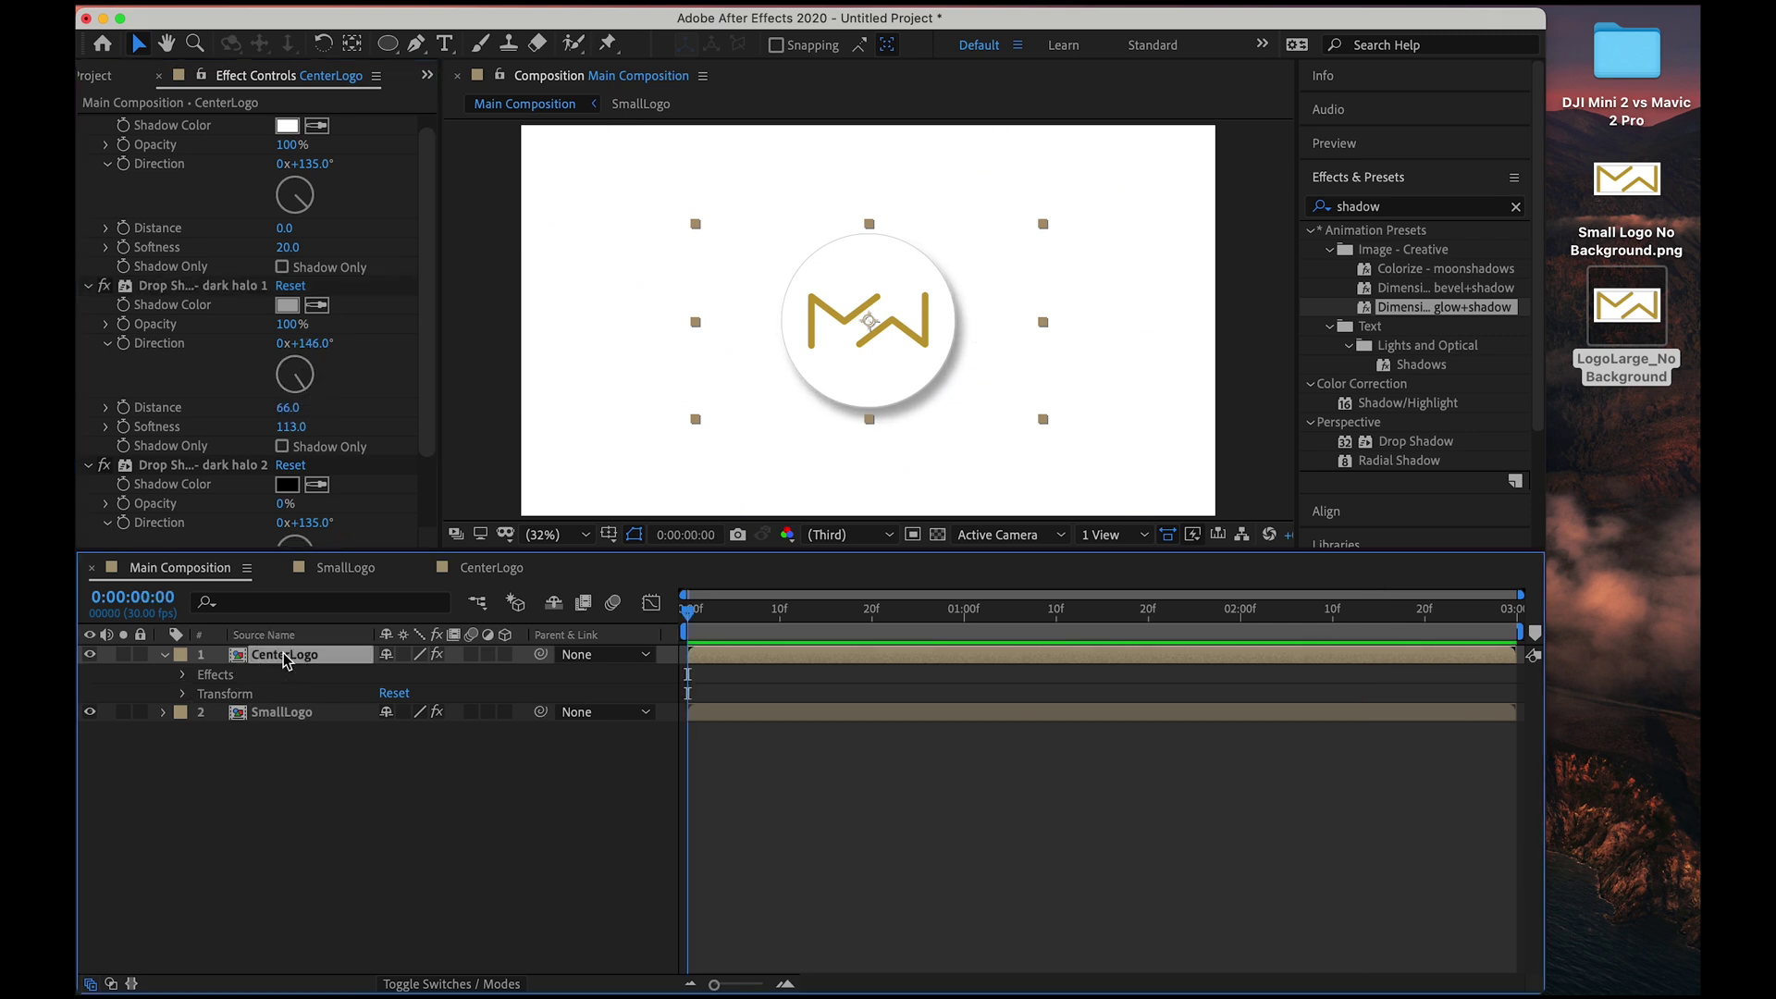
click(184, 694)
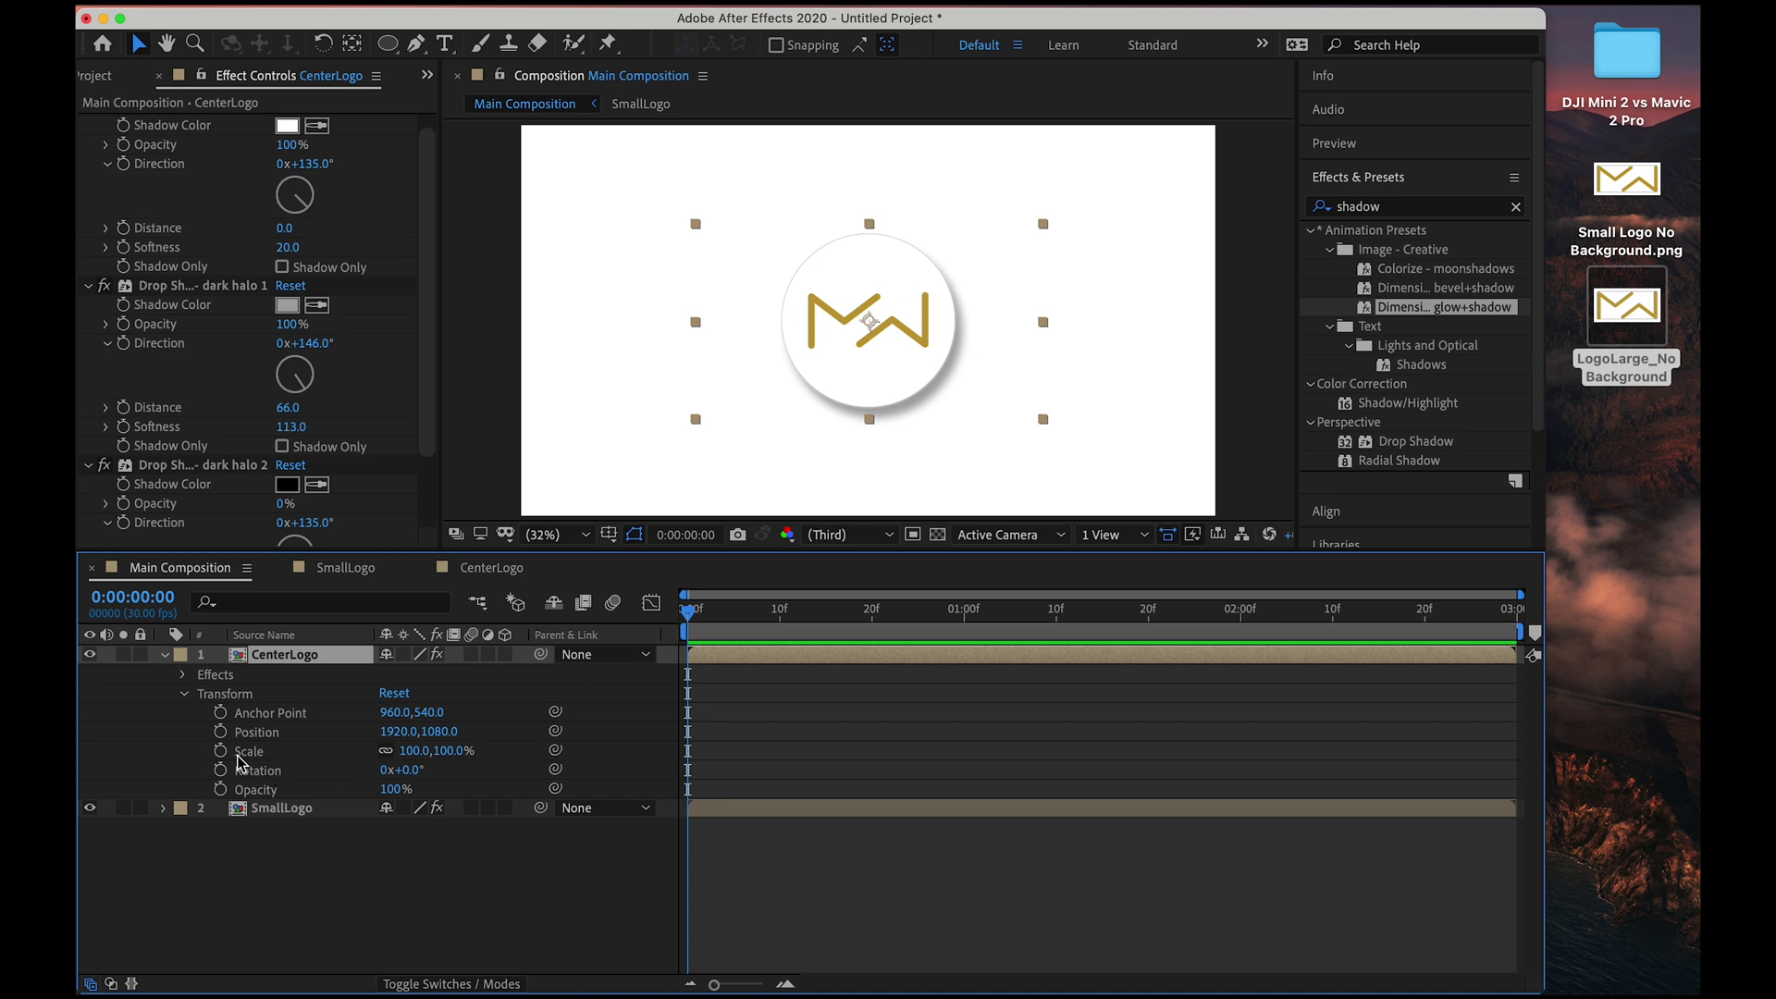
click(221, 751)
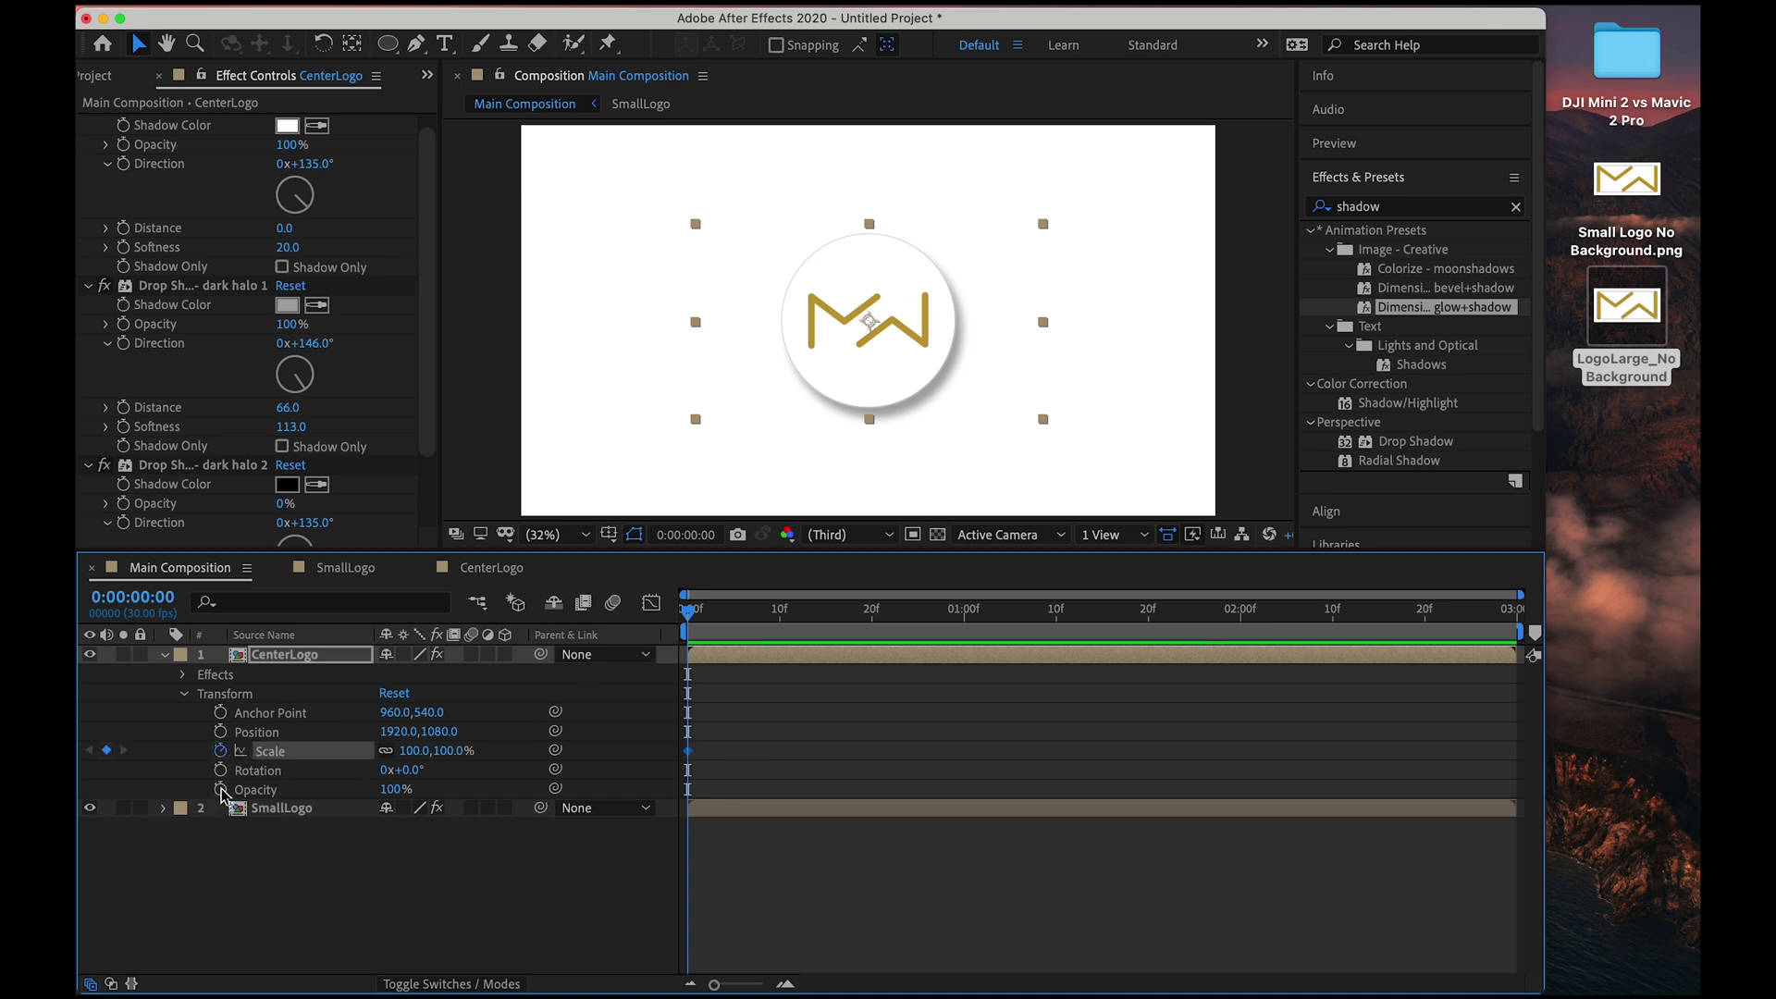
click(221, 789)
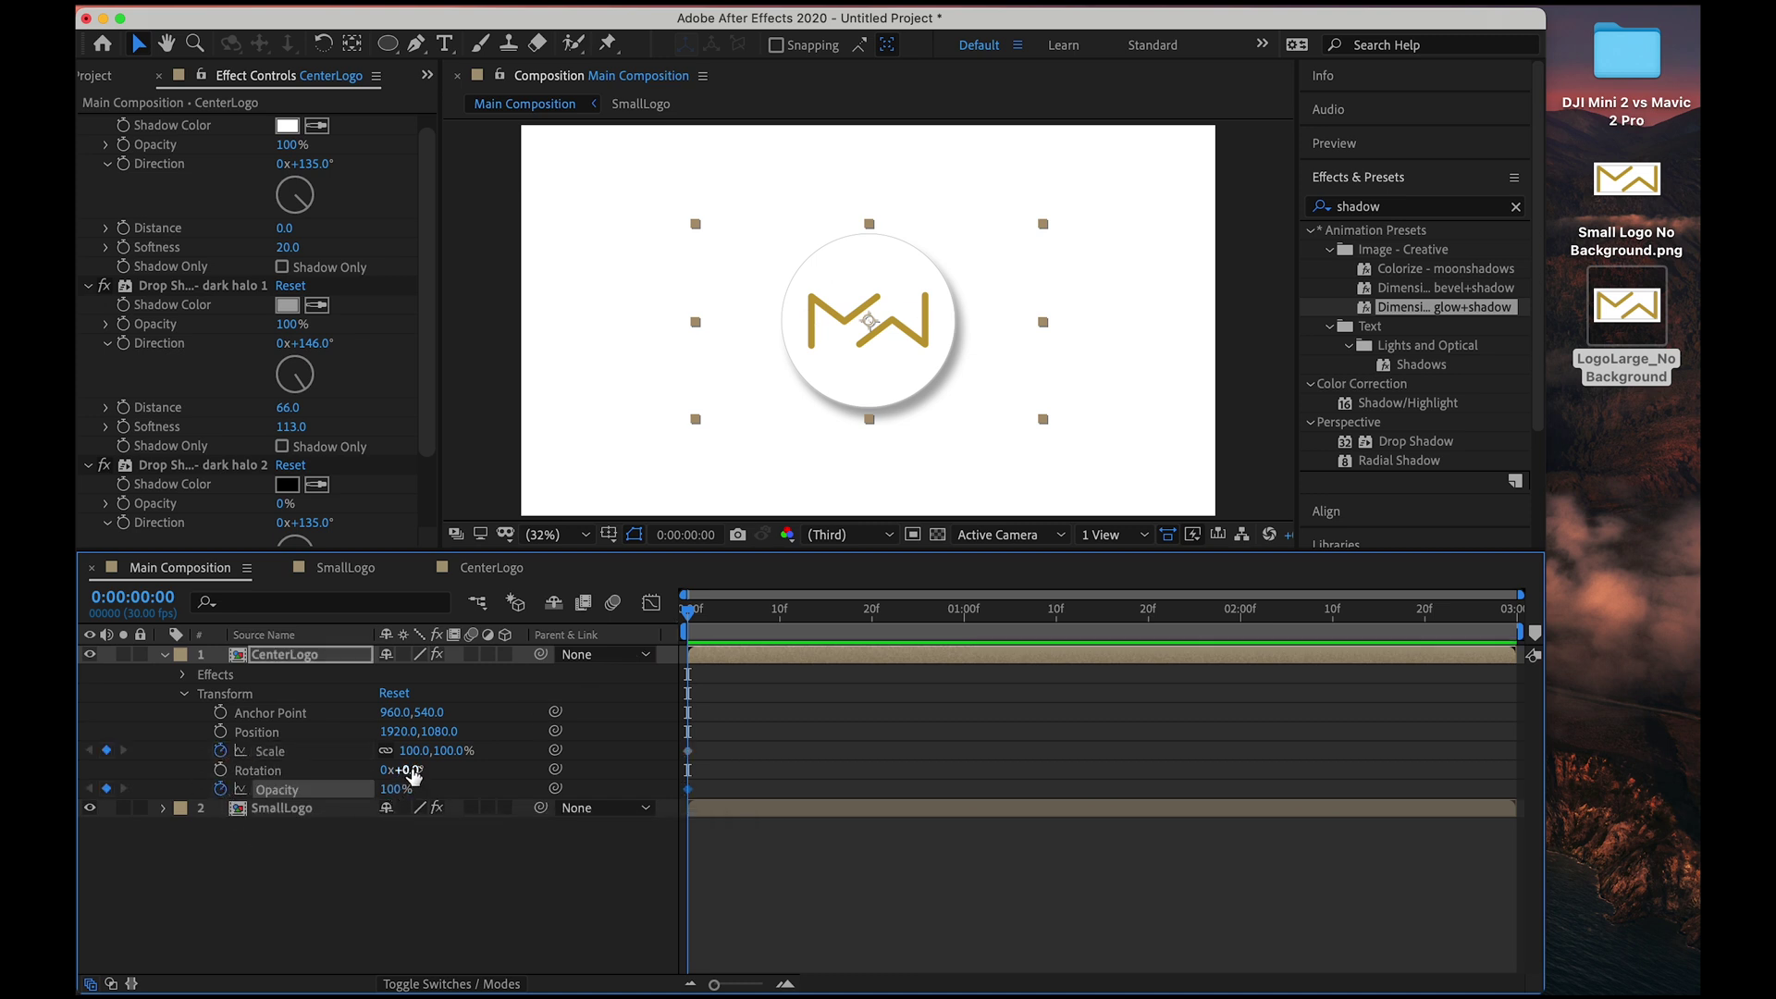
drag(437, 750, 245, 797)
At 0:00:01:02, set CenterLogo's Scale to 100% and Opacity to 100% as the ending keyframes.
drag(690, 610, 984, 616)
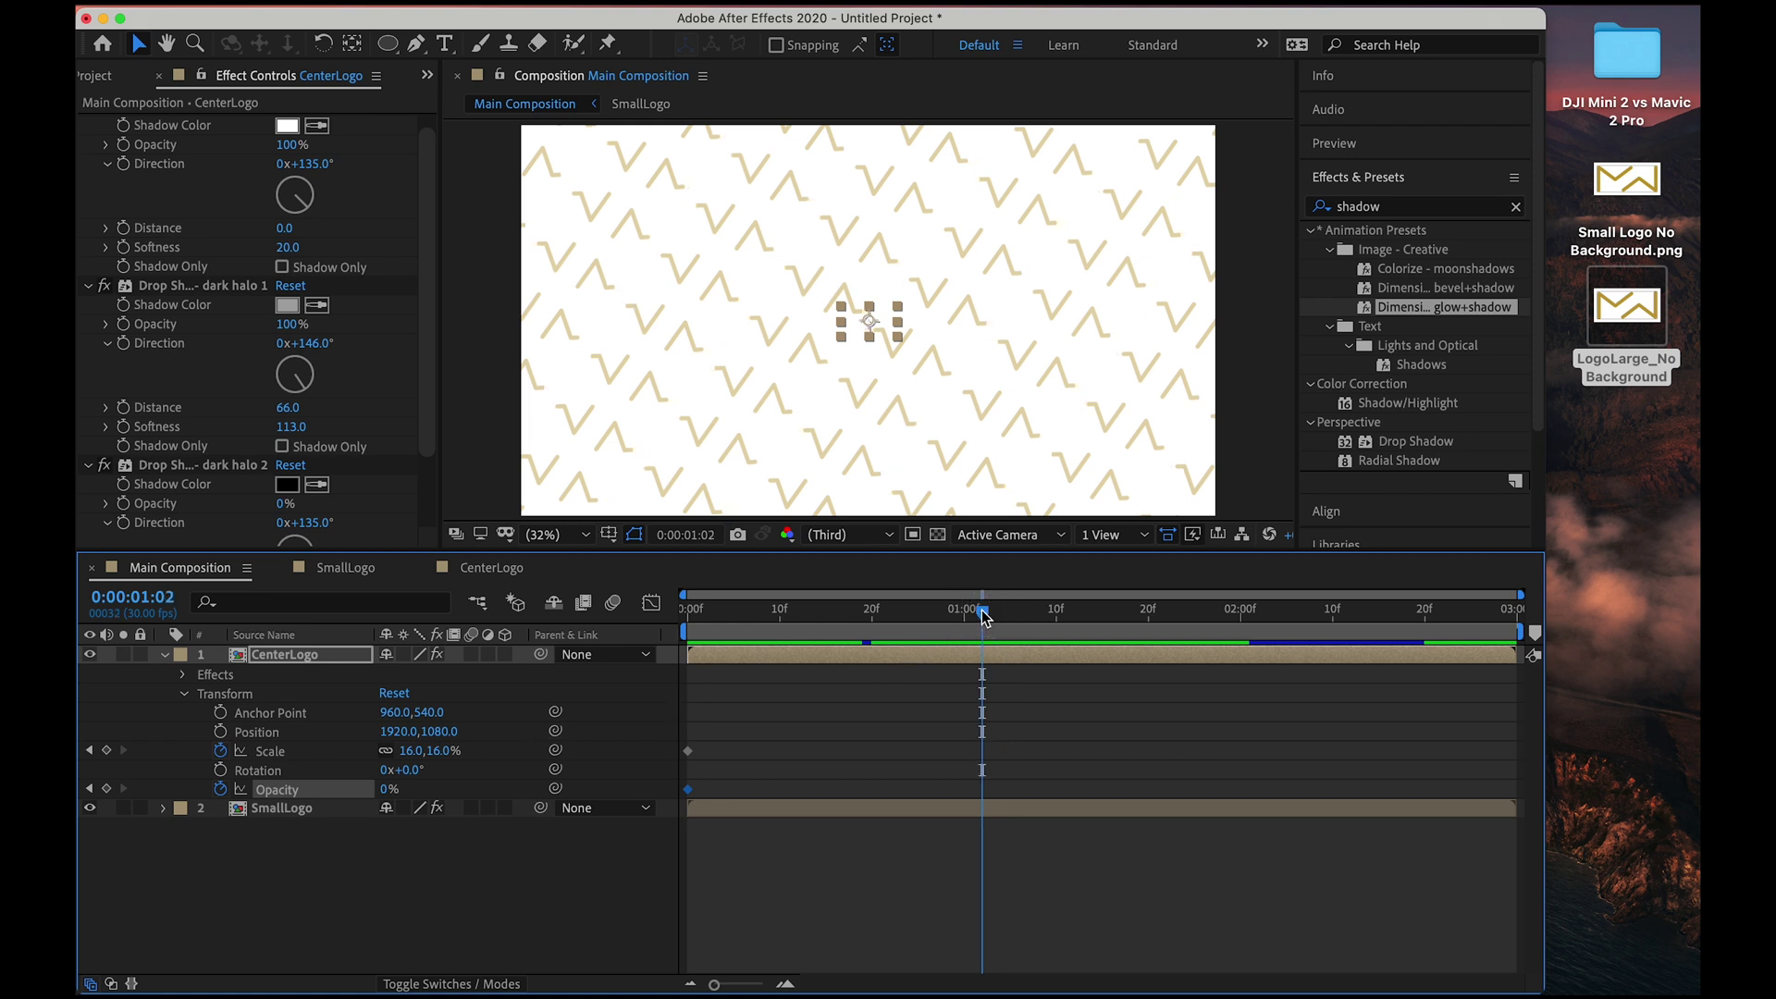
click(426, 751)
text(100)
key(Return)
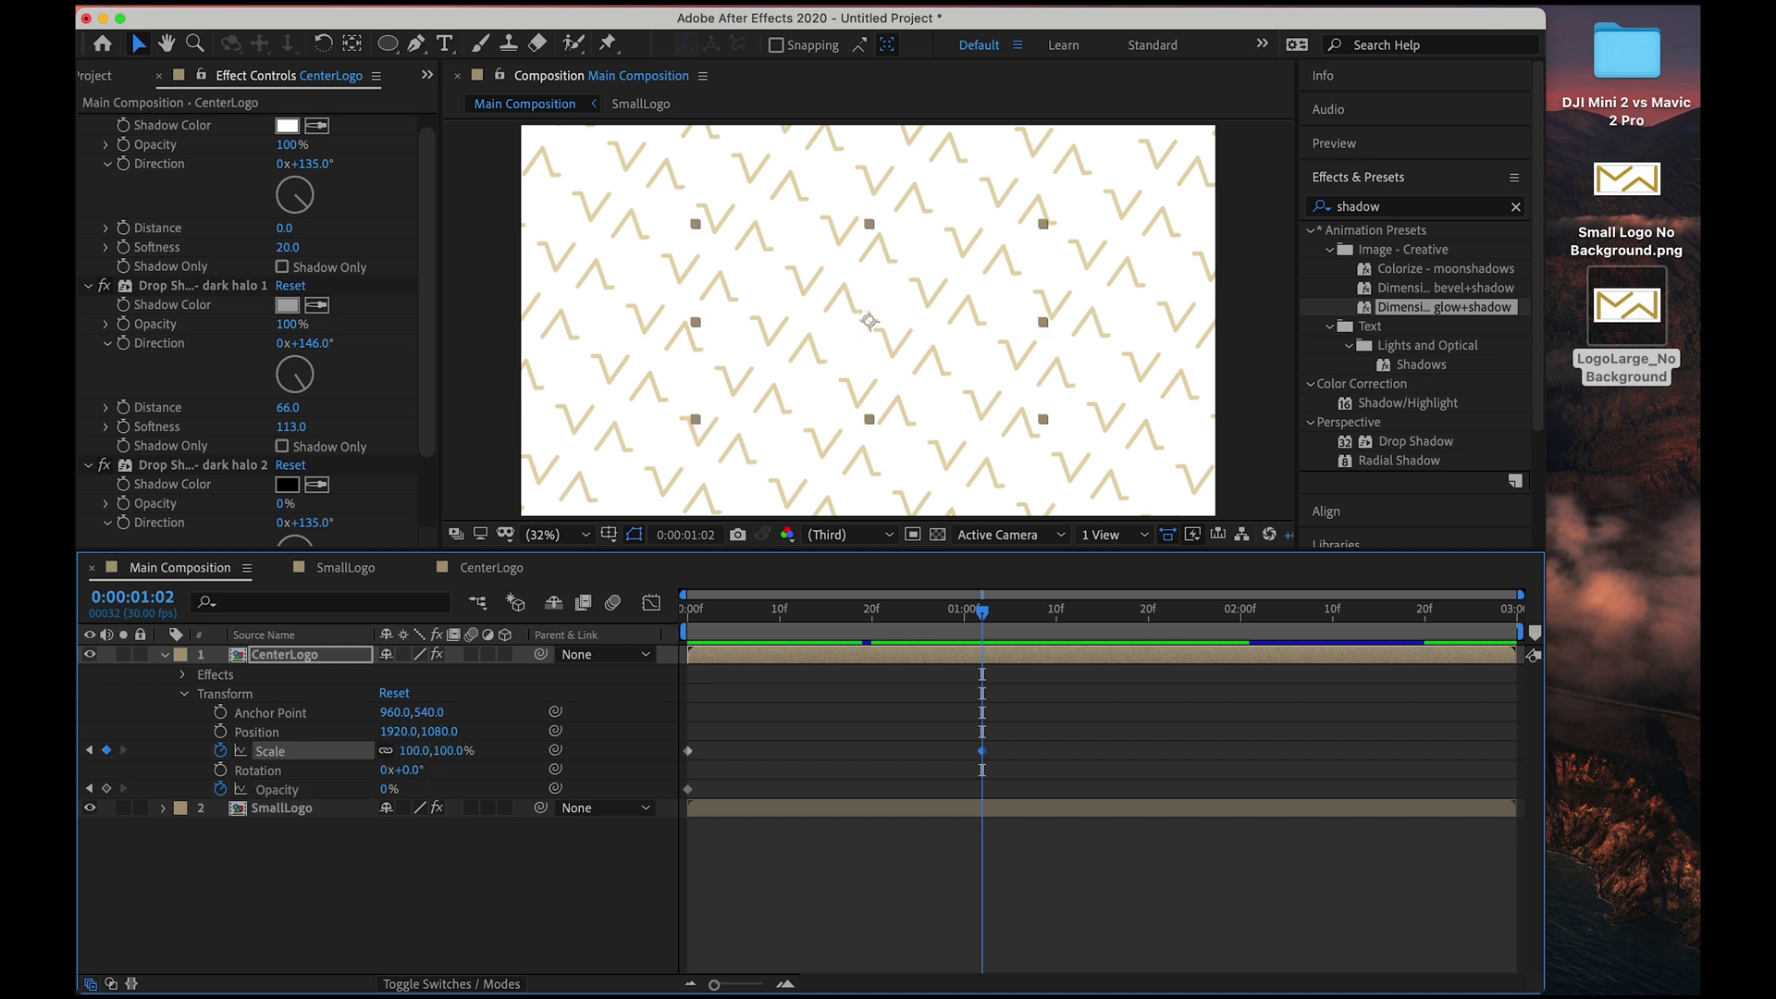
click(388, 789)
text(10)
key(Return)
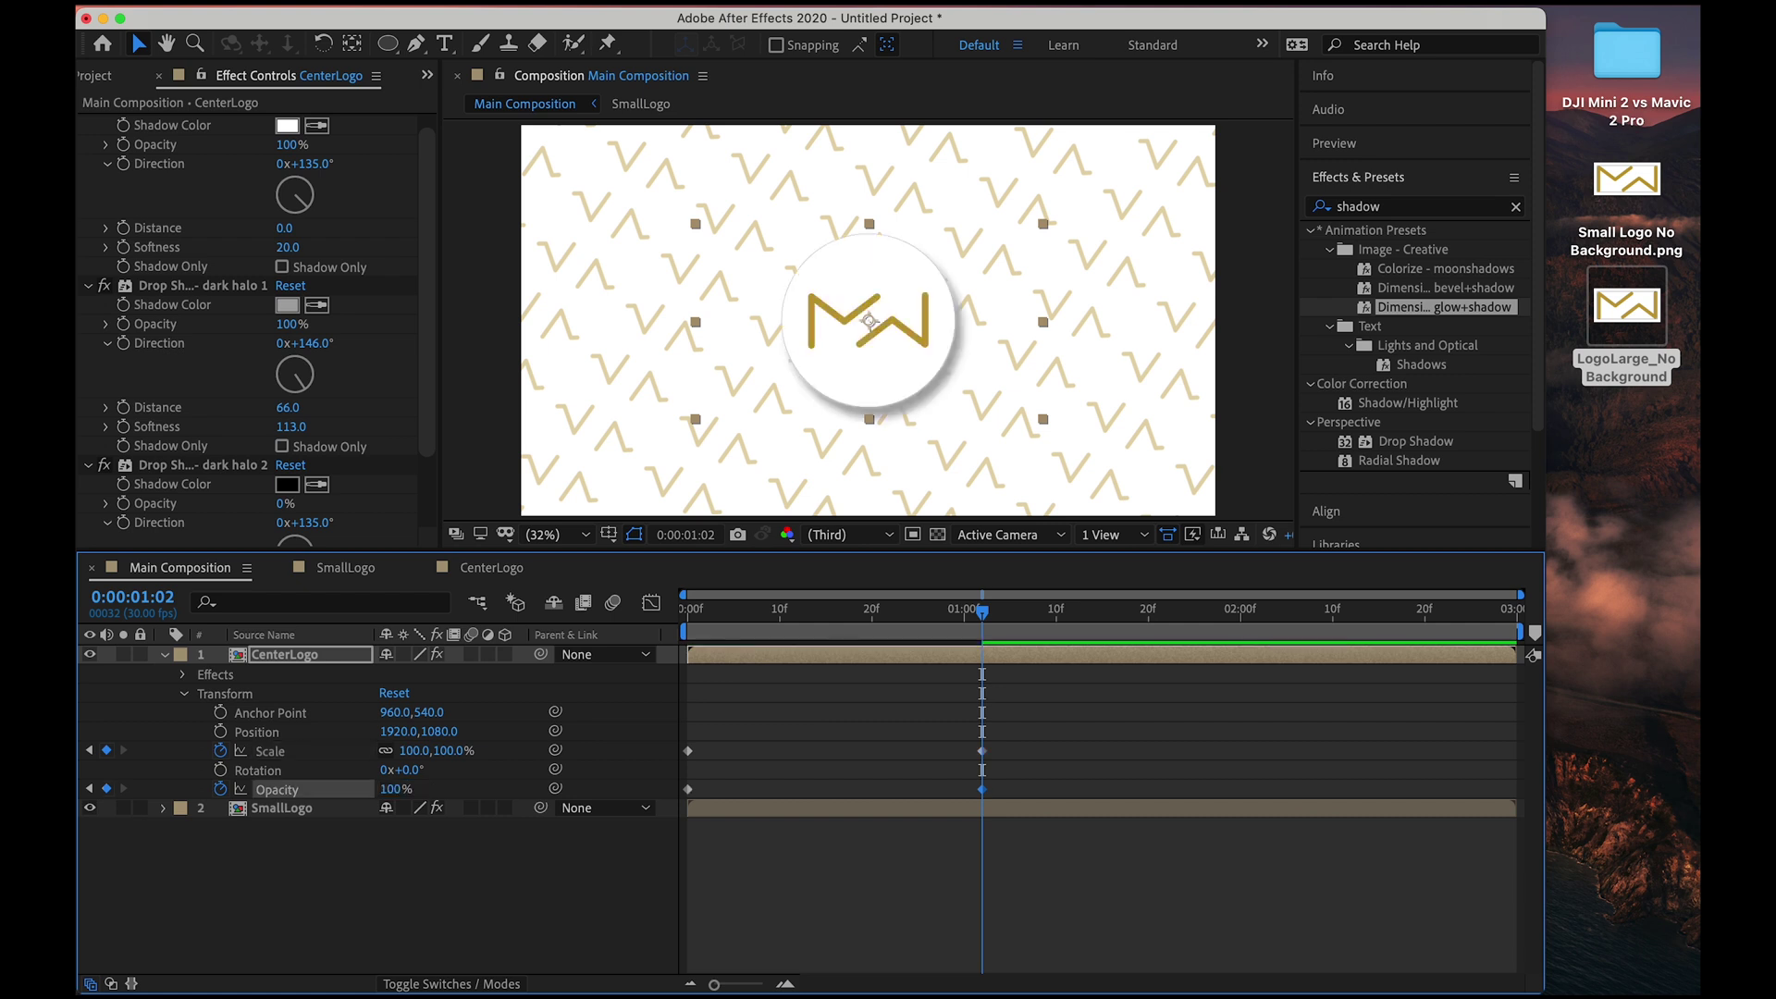
Preview the center logo's scale and fade-in animation and inspect the frame at 0:00:00:27.
click(761, 626)
key(space)
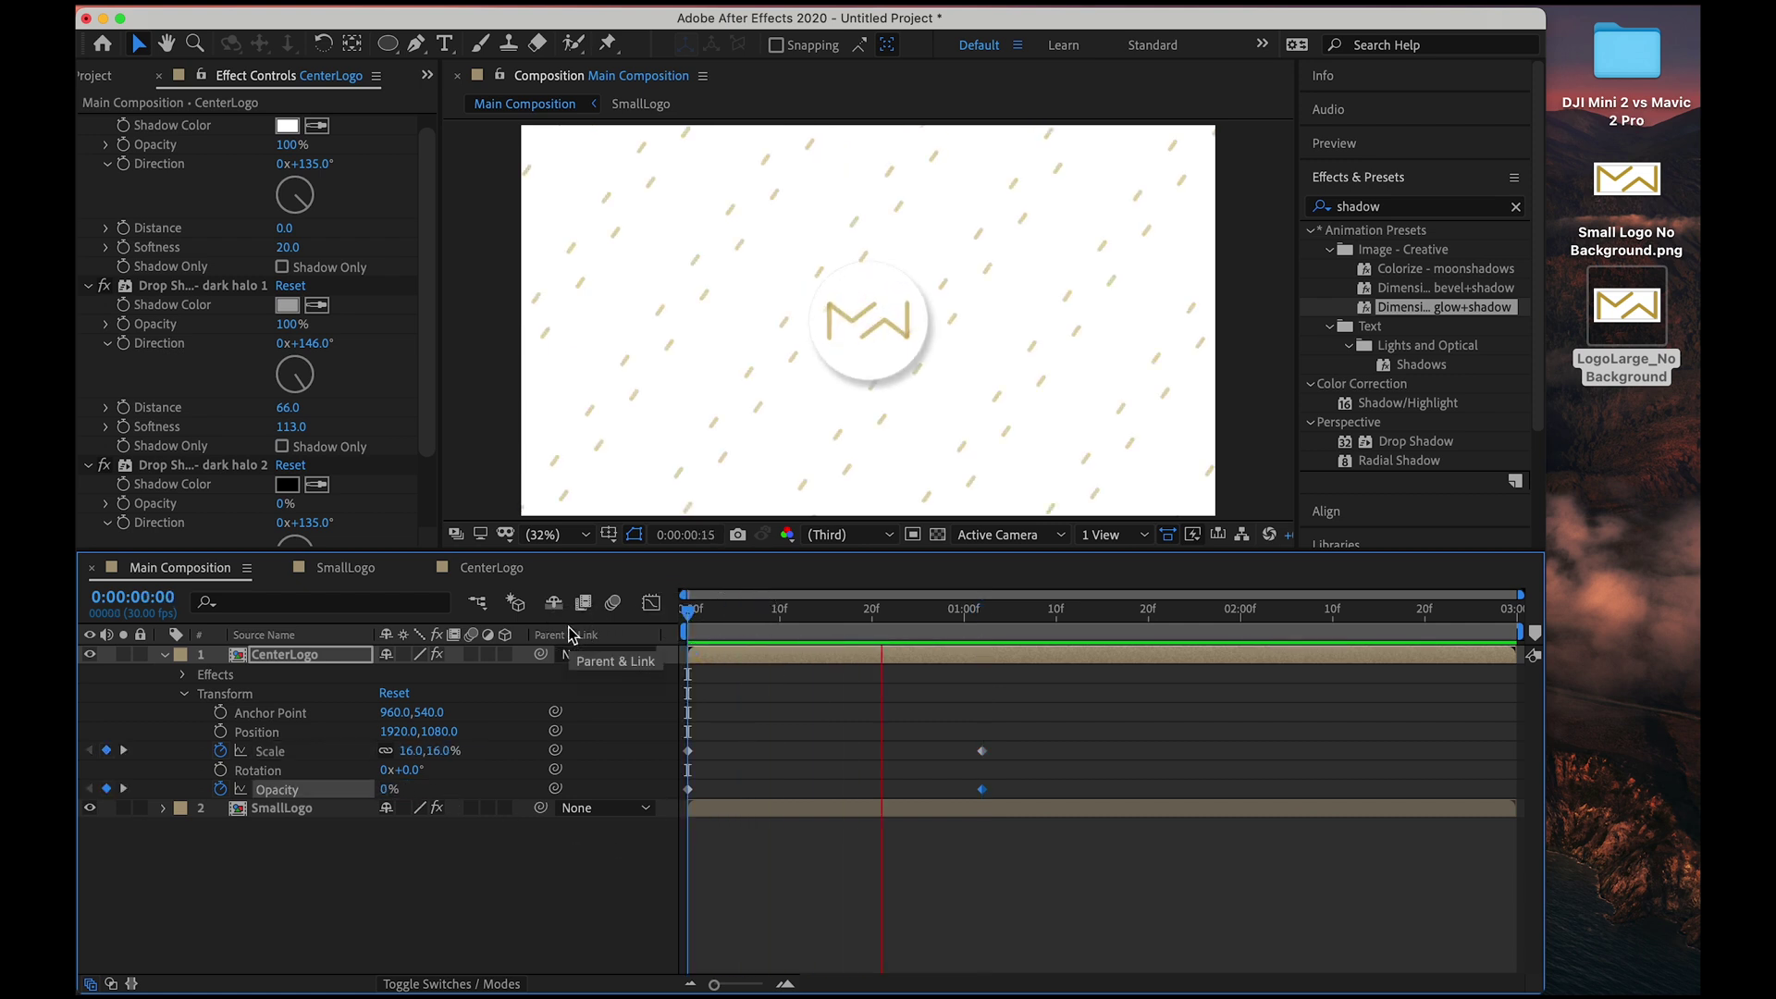
key(space)
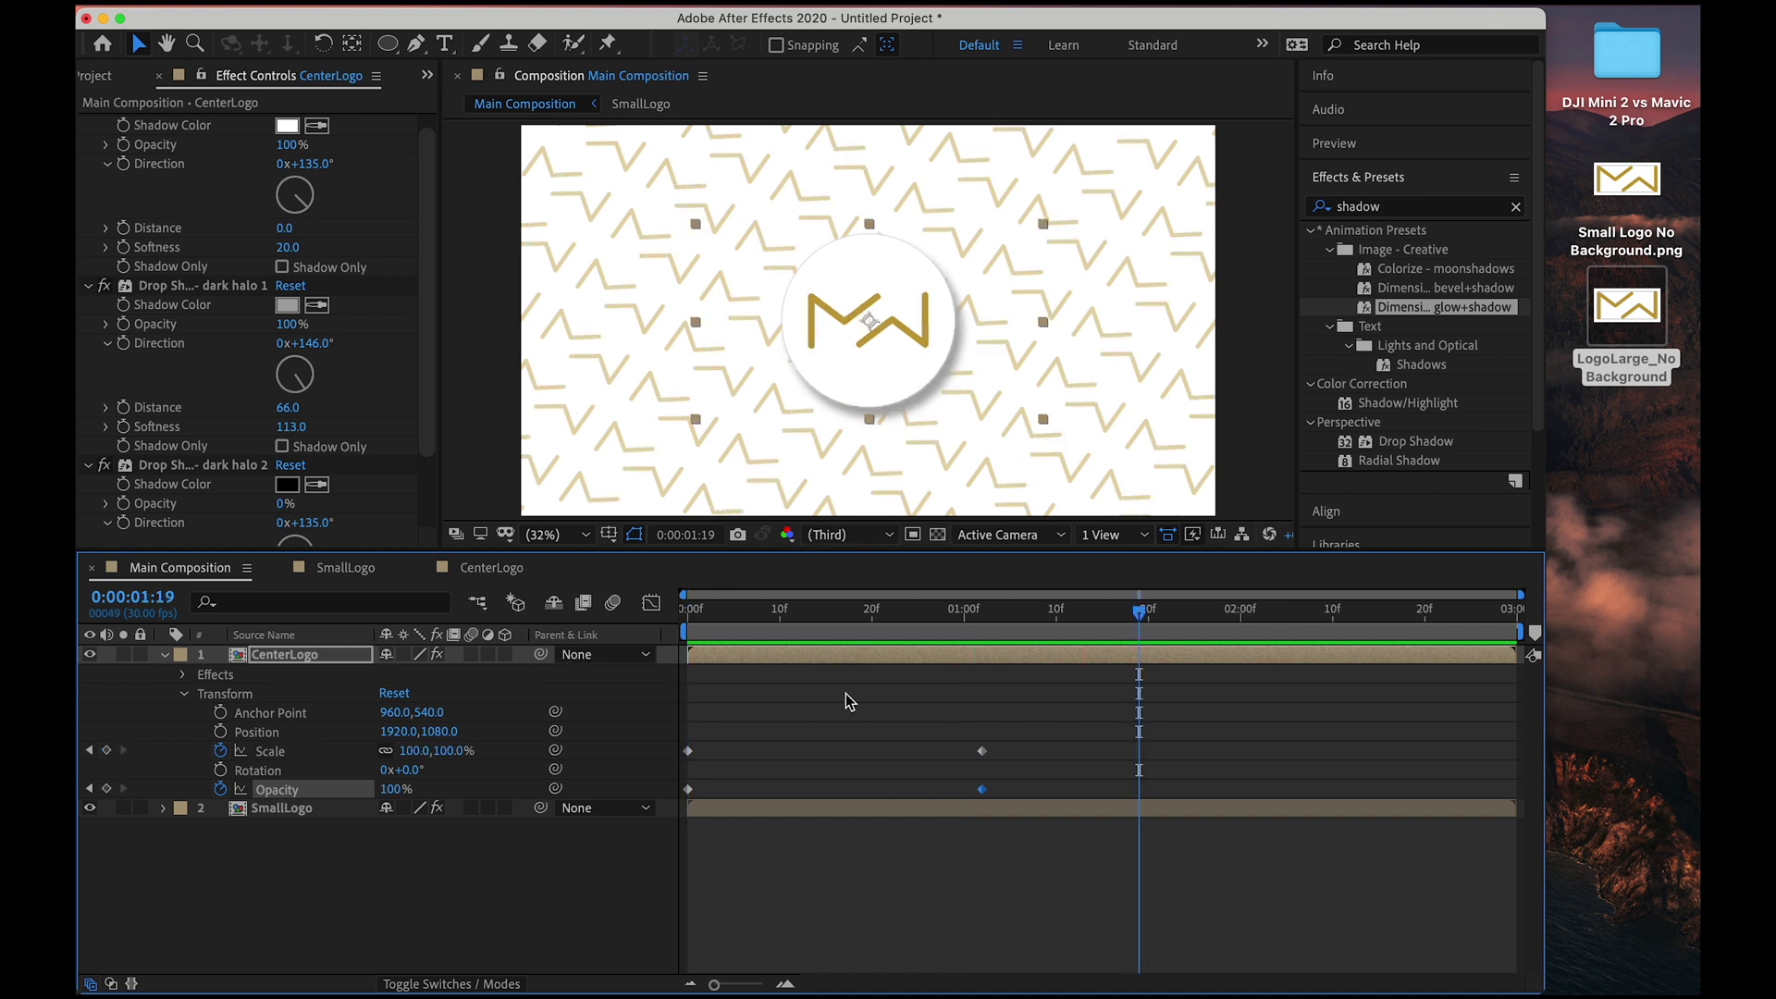
drag(940, 613, 938, 616)
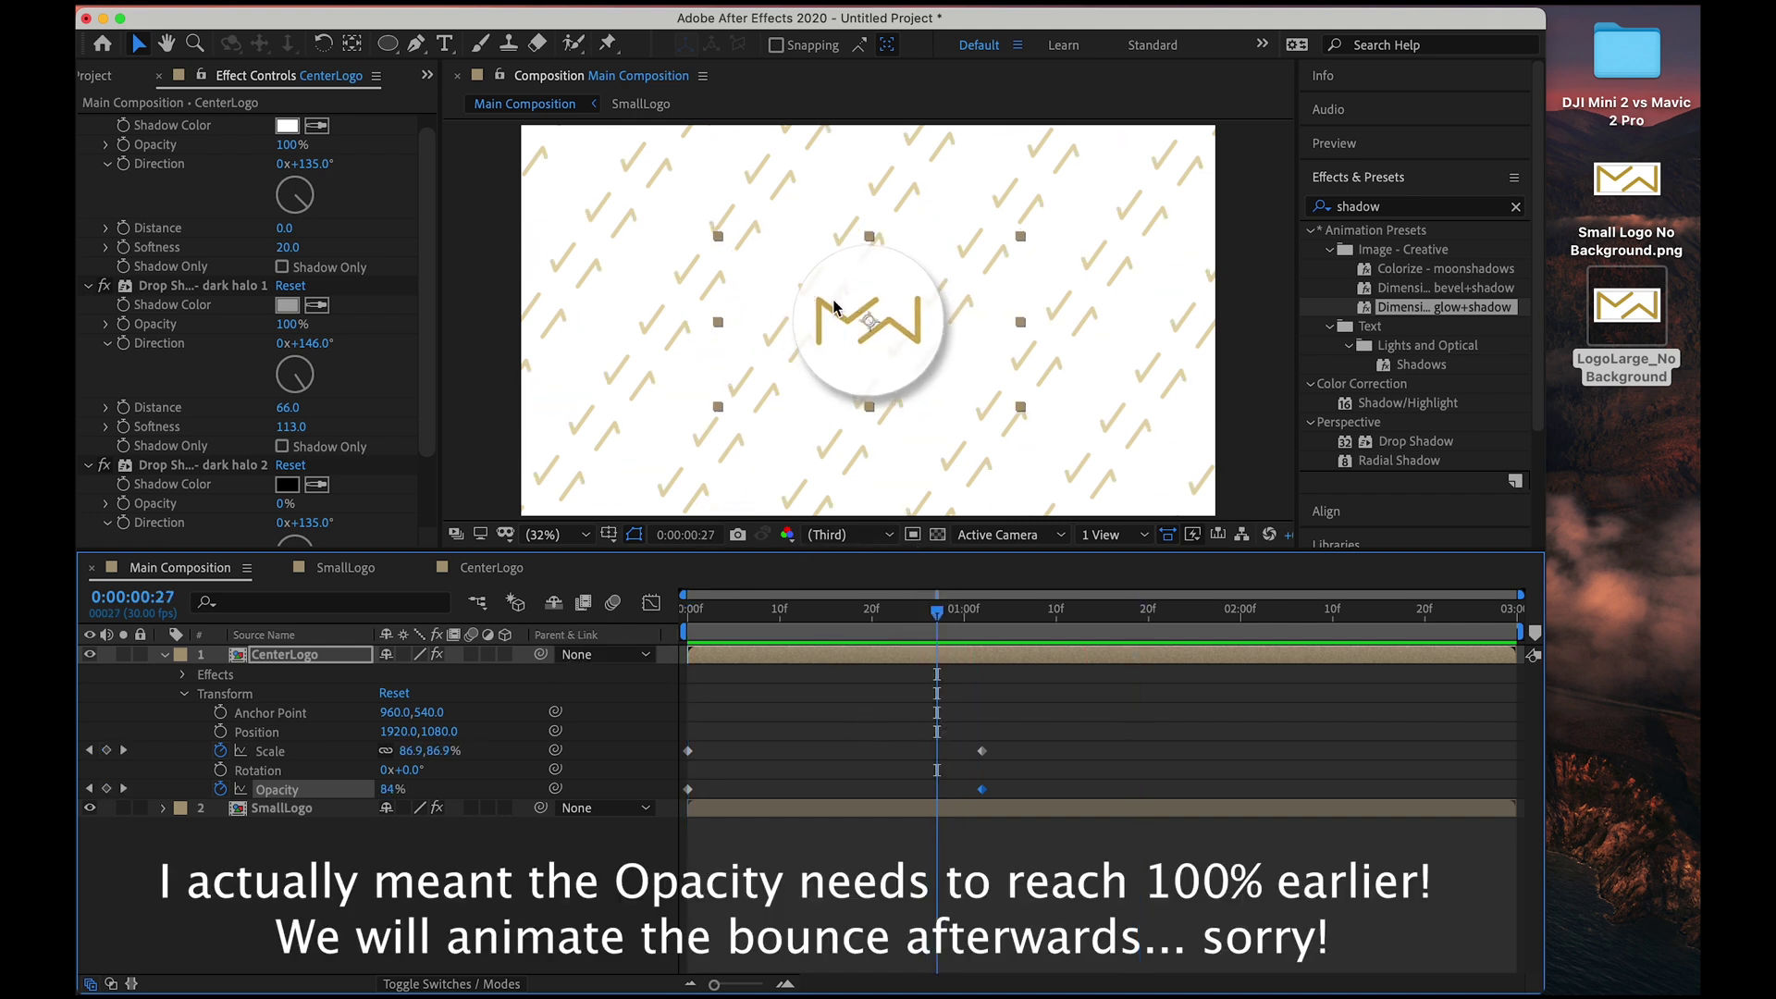
Move CenterLogo's second Opacity keyframe earlier to 0:00:00:24 and preview the animation from the start.
drag(982, 790, 907, 798)
drag(865, 611, 635, 622)
key(space)
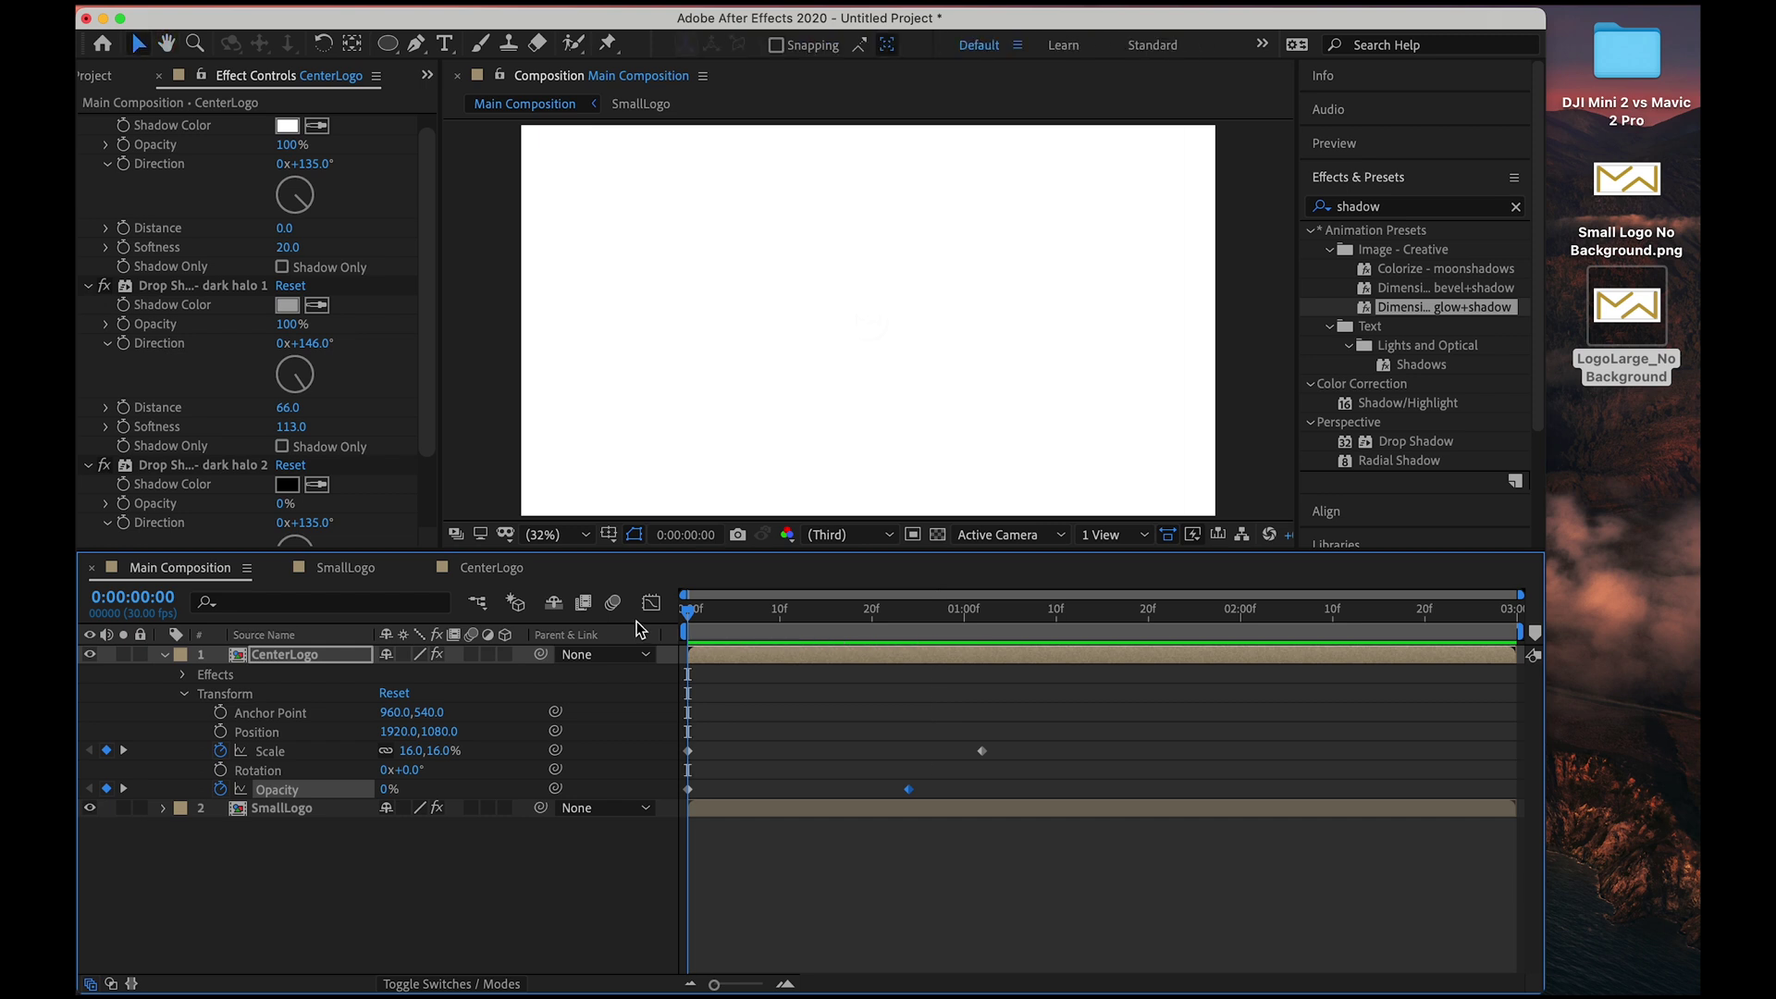
key(space)
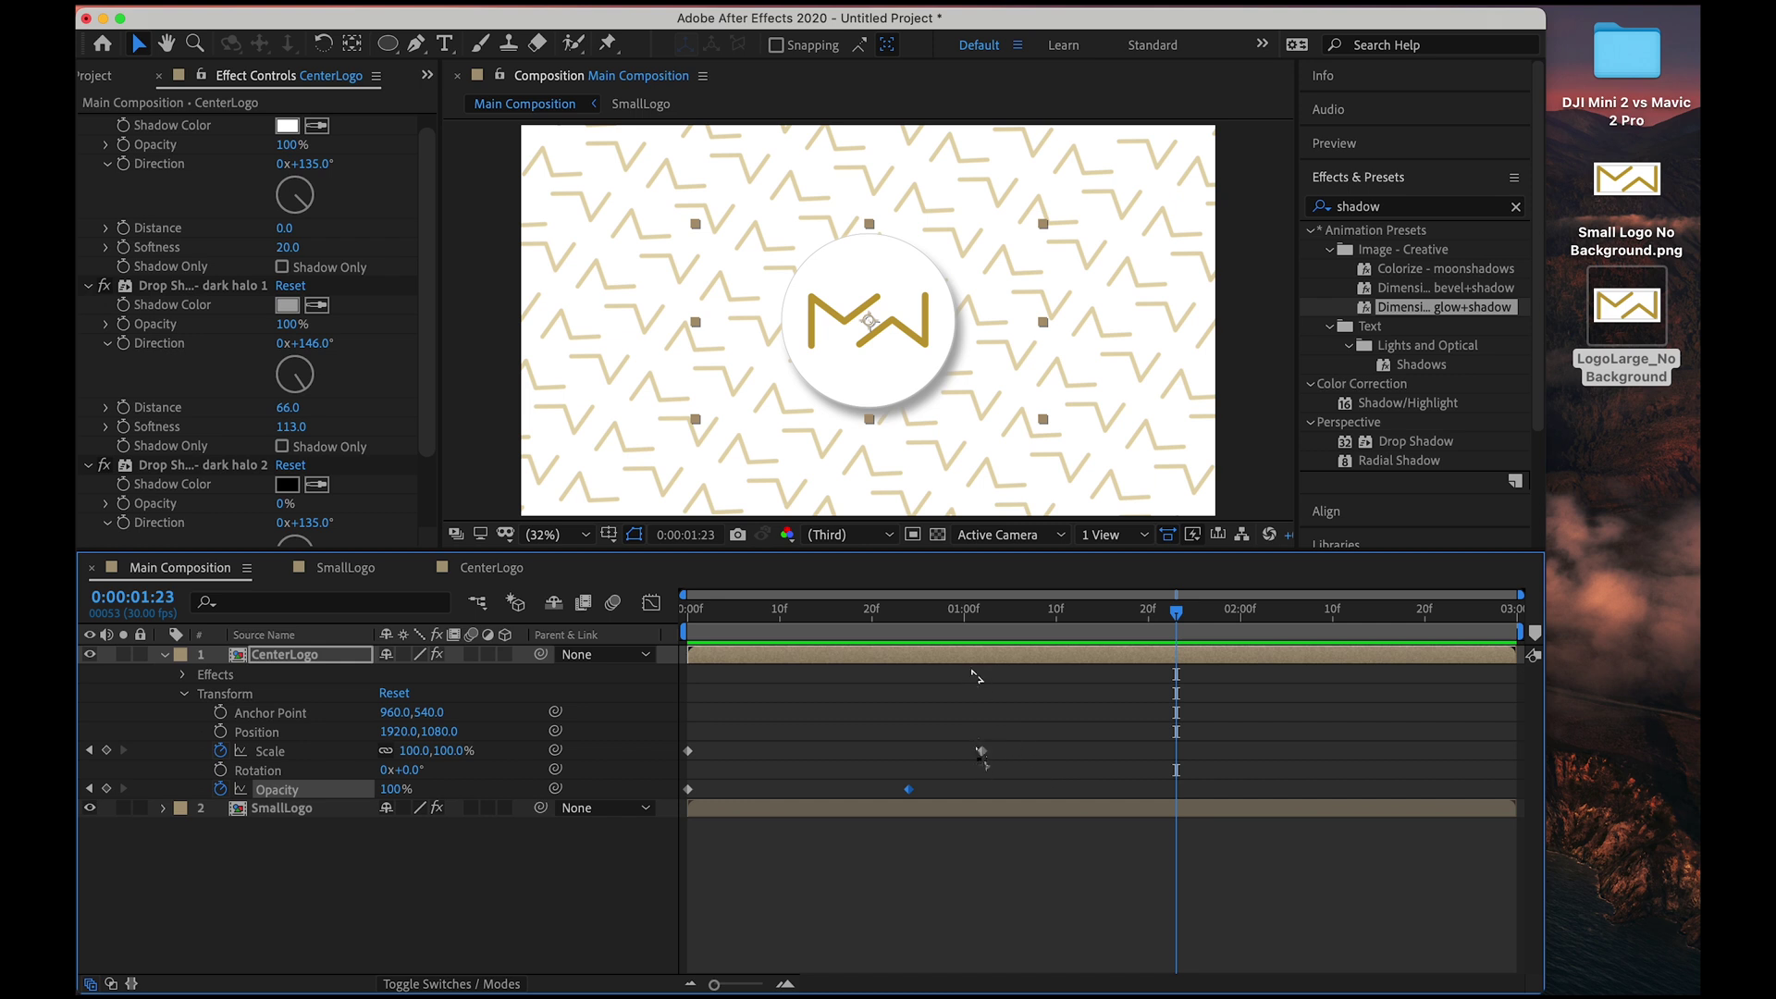
Add a 100% Scale keyframe to CenterLogo at 0:00:00:24 and preview the animation from the start.
mouse_move(984, 759)
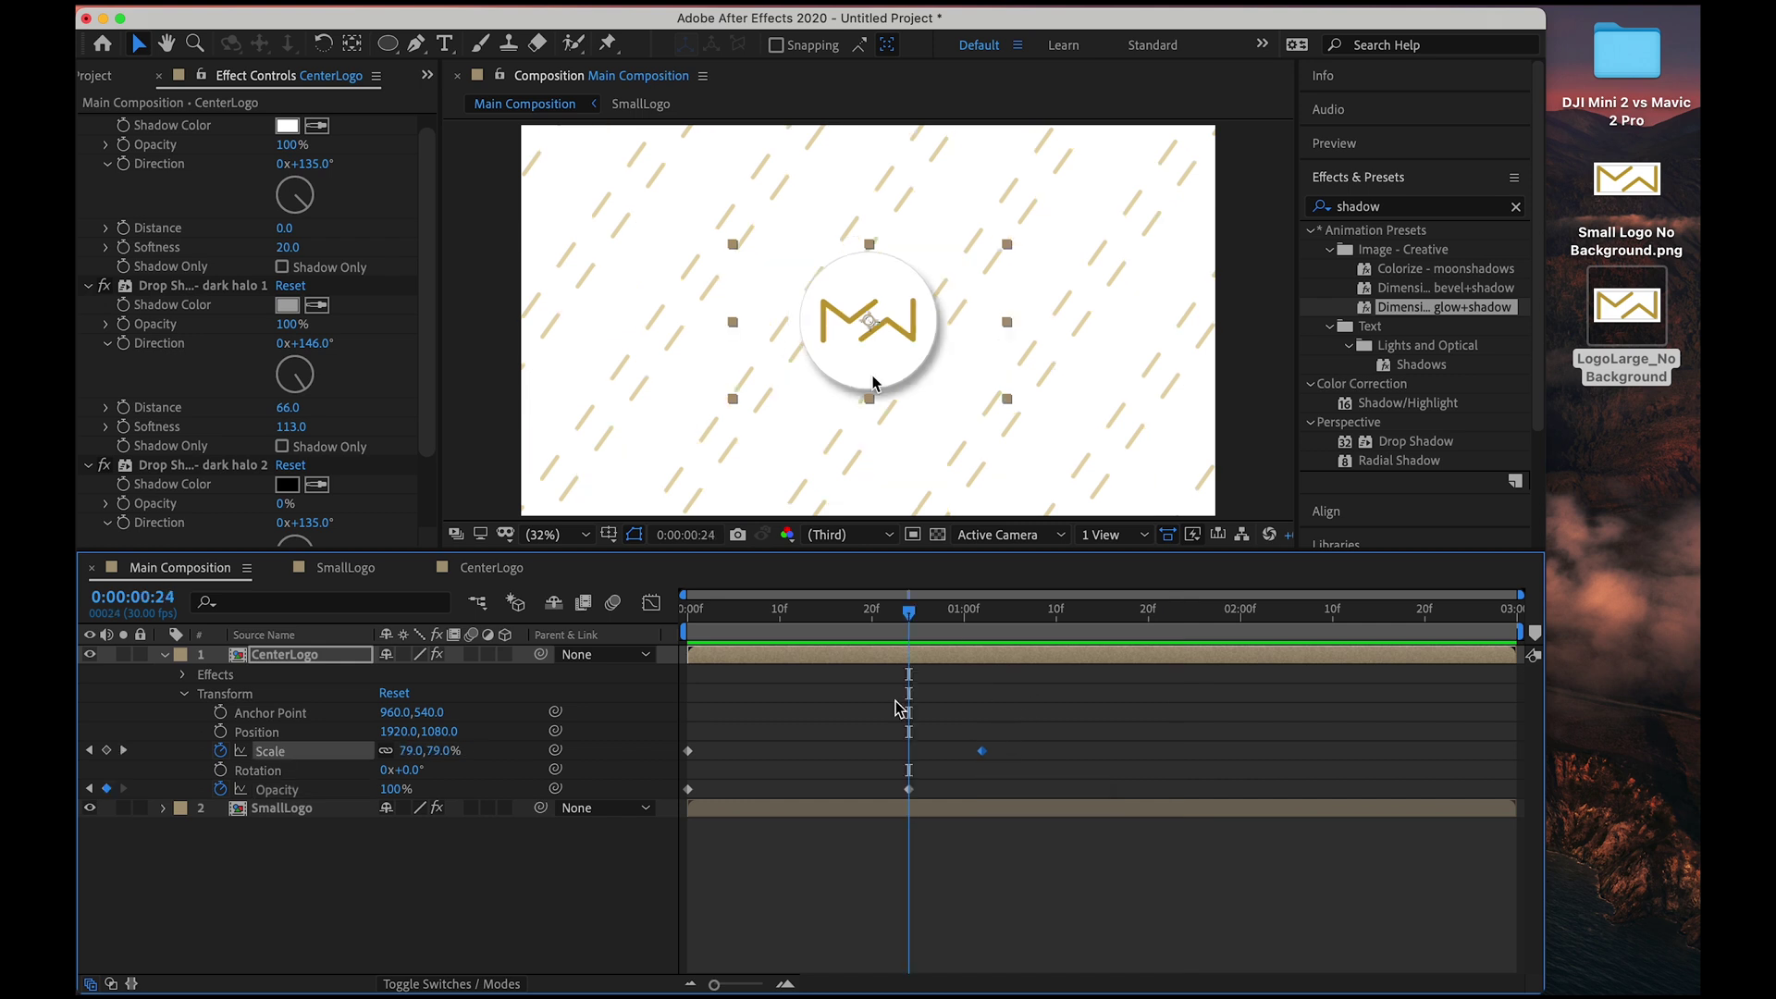
click(405, 750)
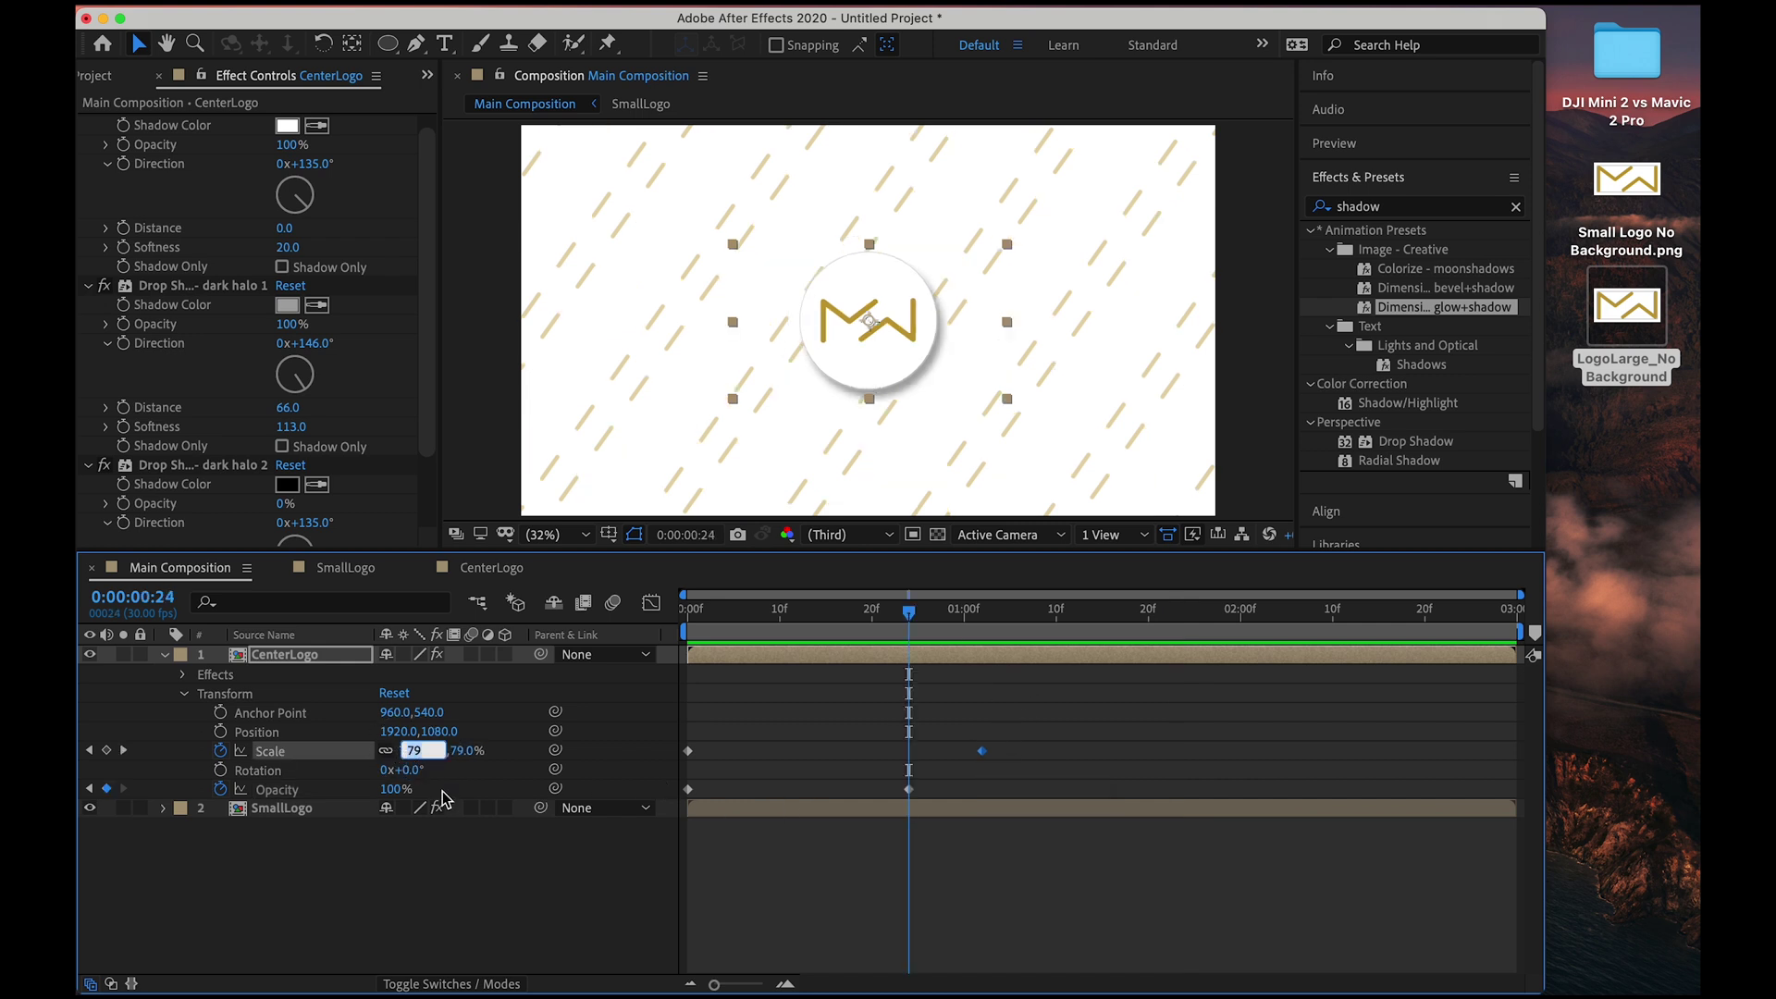
key(Return)
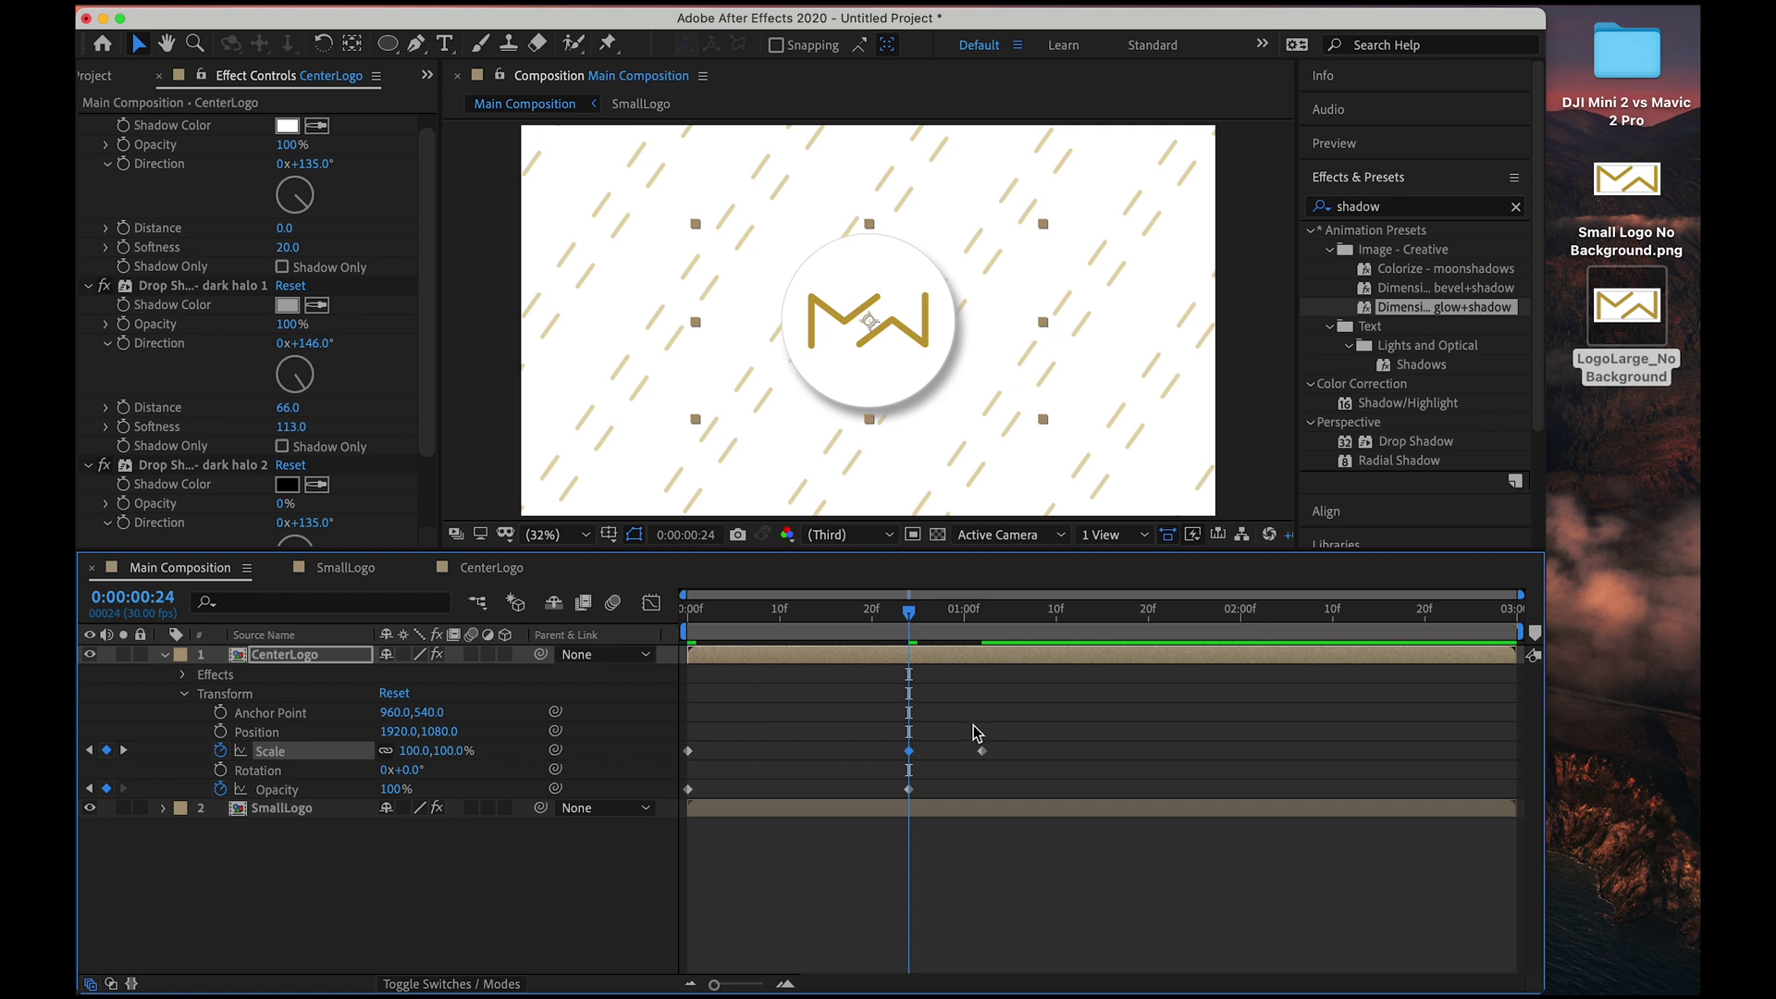
click(826, 612)
drag(826, 612, 689, 613)
key(space)
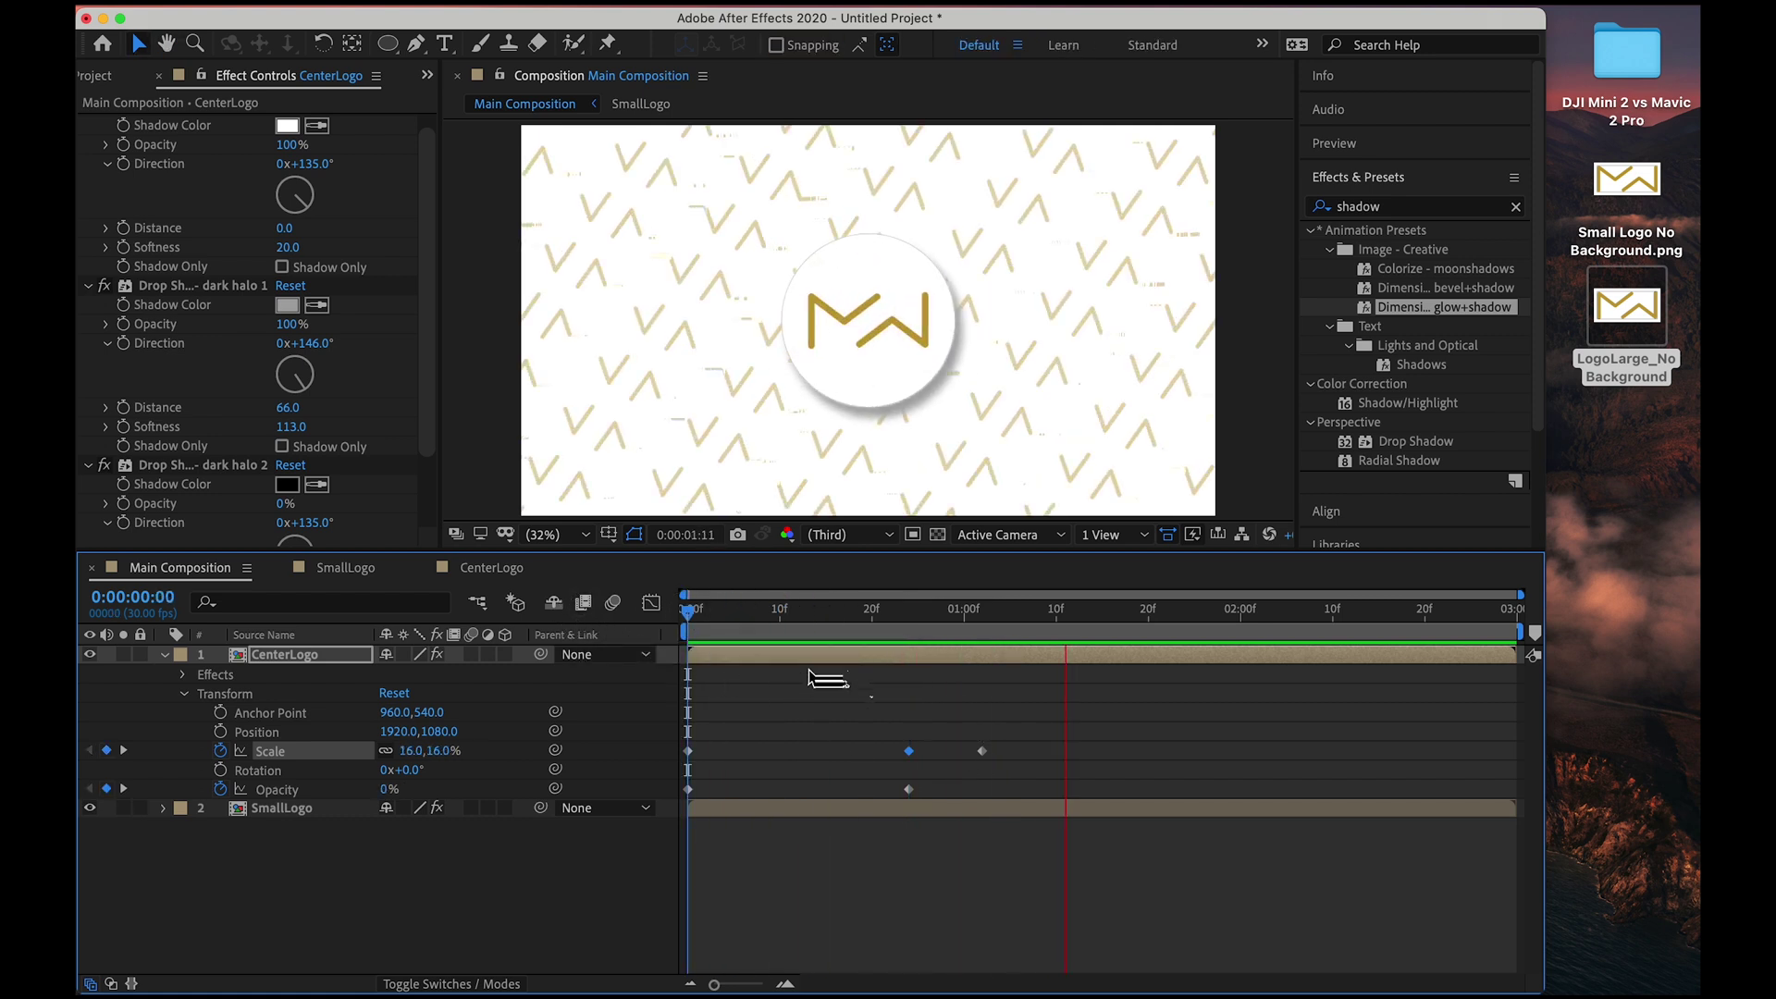
Set CenterLogo's Scale keyframe at 0:00:00:24 to 115% and preview the overshoot from the start.
click(908, 612)
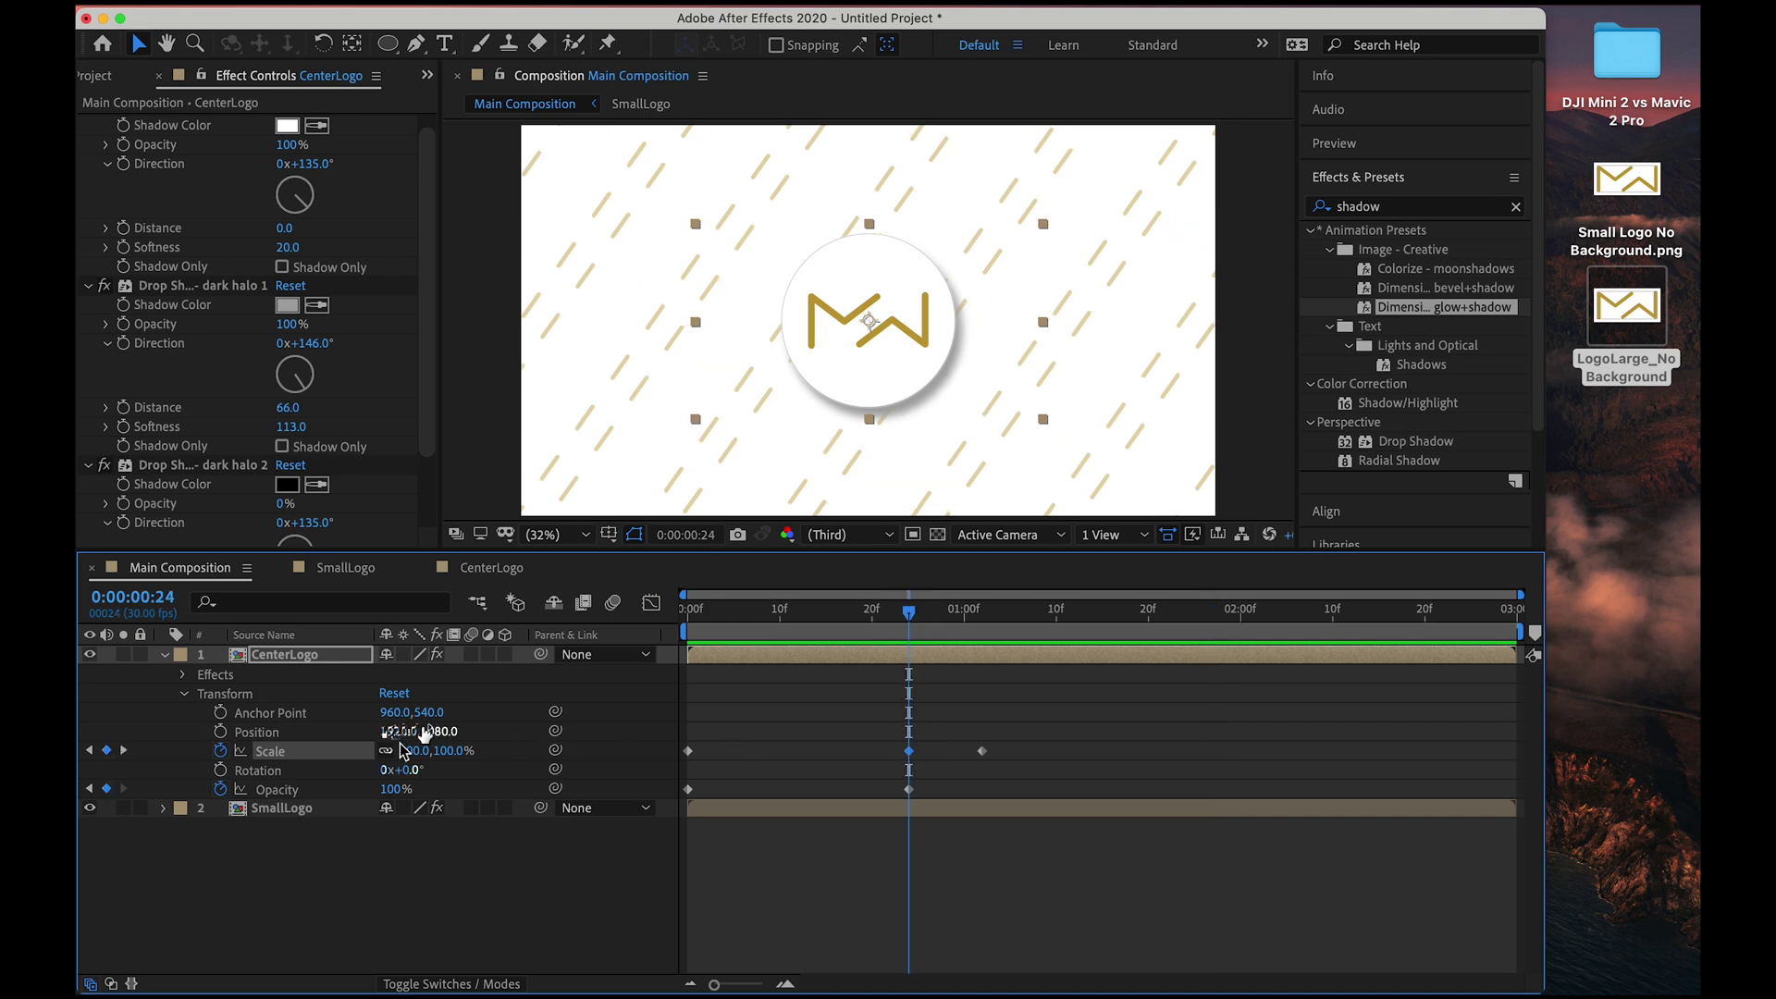
drag(415, 751, 428, 754)
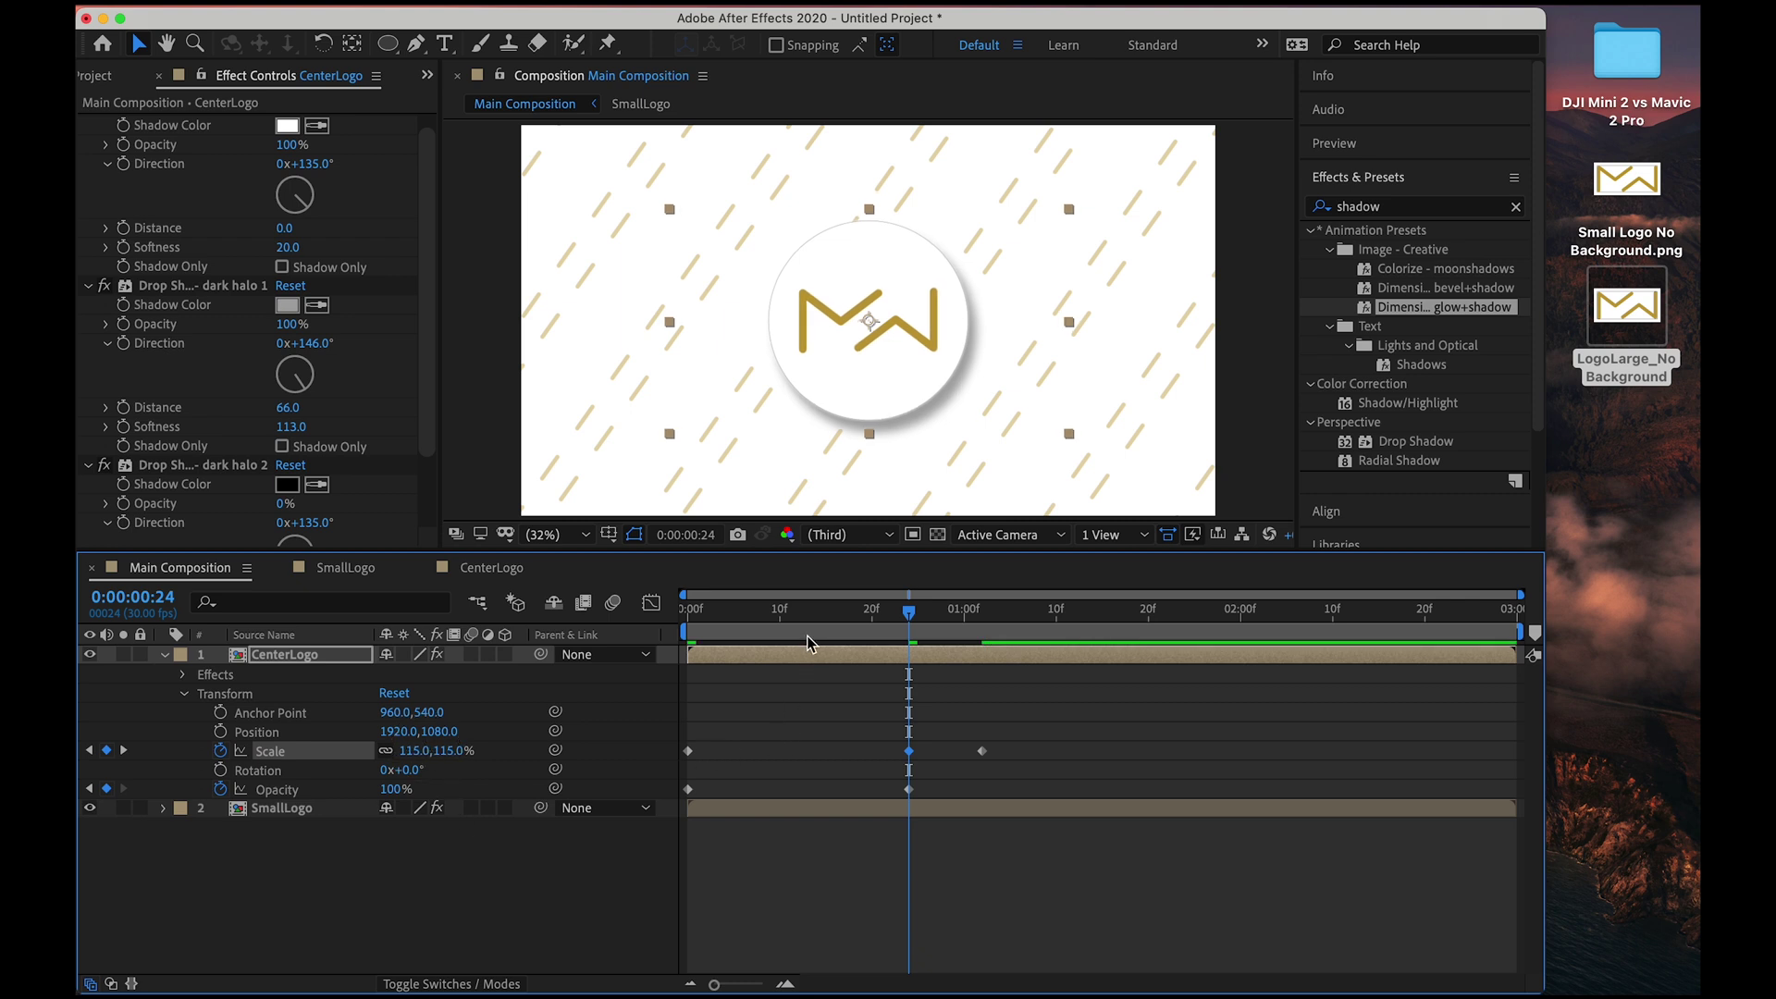
drag(805, 615, 680, 615)
key(h)
key(space)
key(space)
Move CenterLogo's middle Scale keyframe to 0:00:00:26 and preview the animation from the start.
drag(910, 759, 928, 754)
drag(807, 617, 668, 616)
key(space)
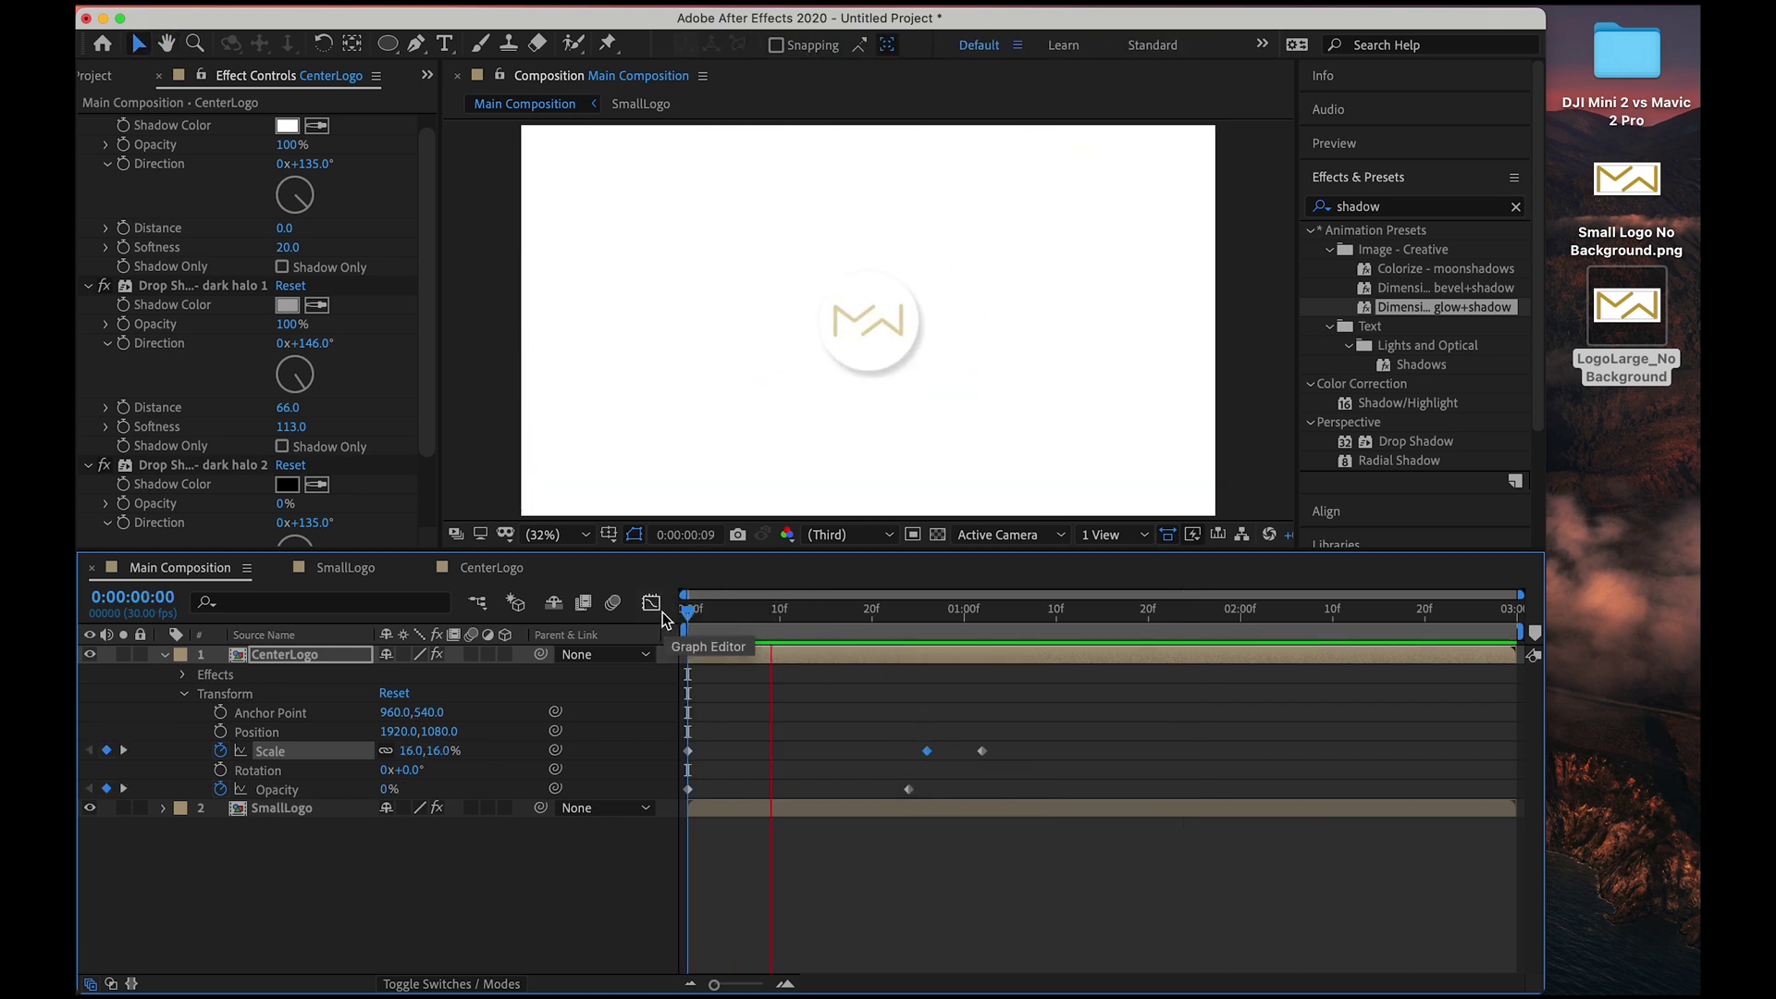
key(space)
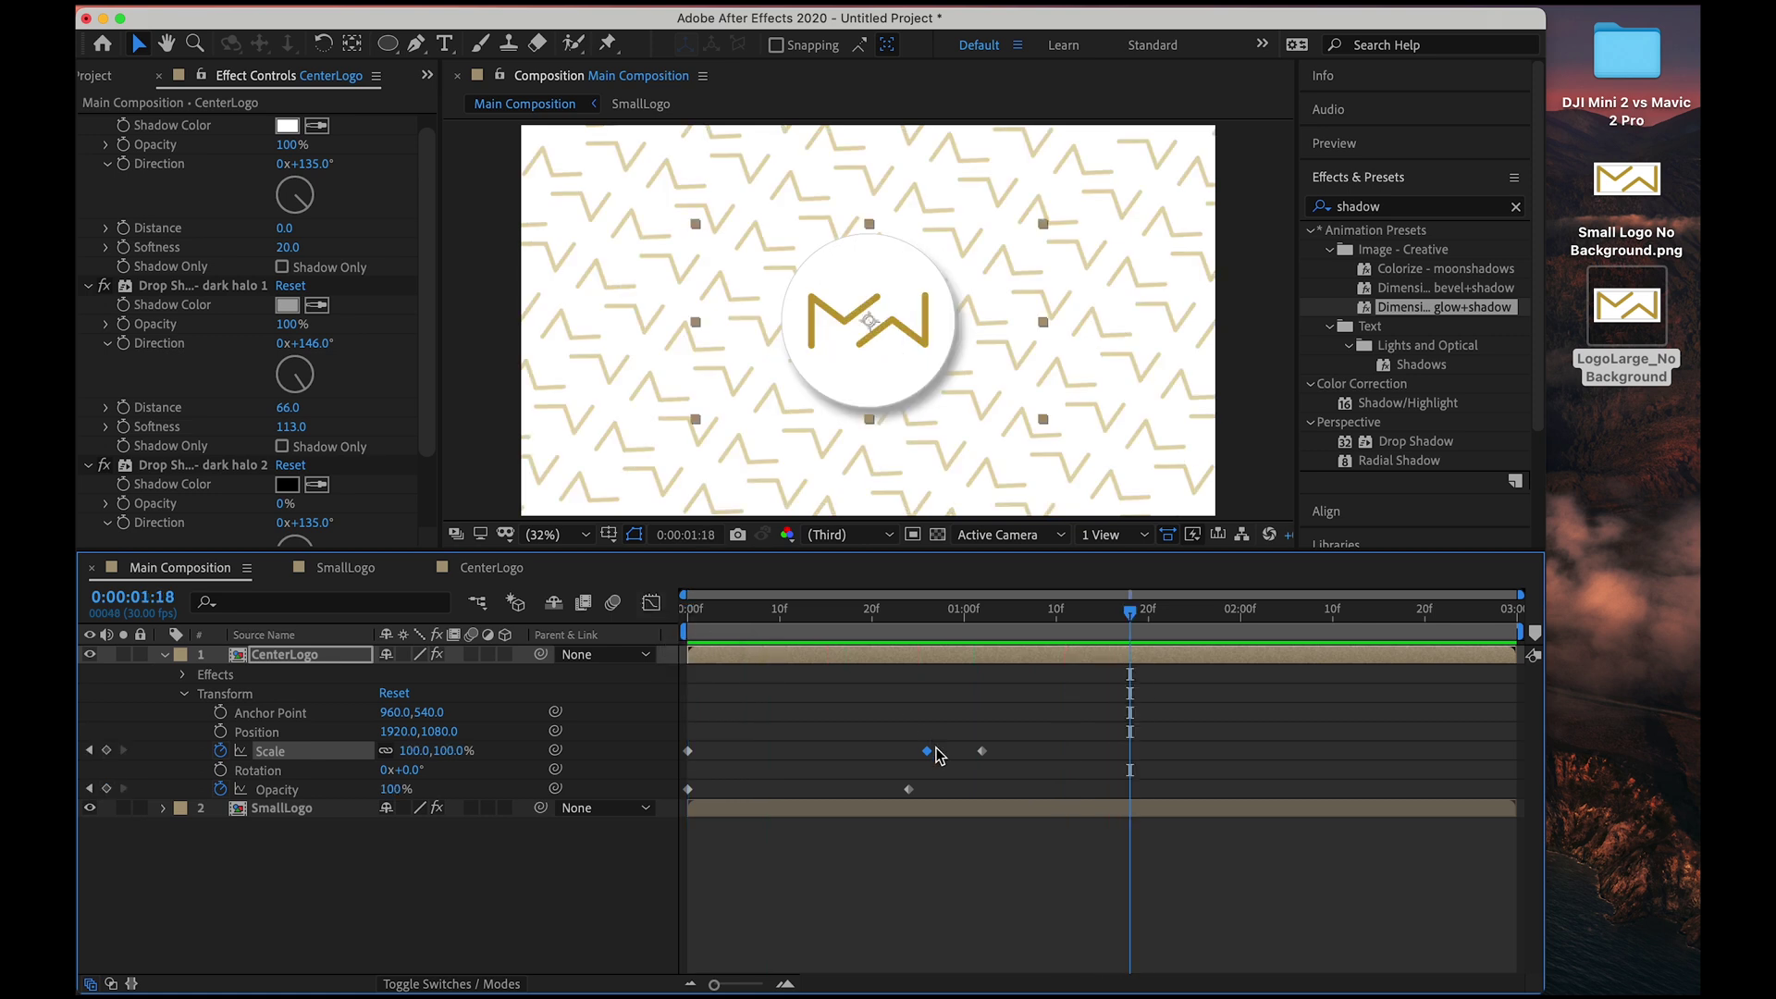
Move CenterLogo's last Scale keyframe earlier to 0:00:01:01 and play the animation from the start.
mouse_move(930, 760)
mouse_down()
mouse_move(975, 753)
mouse_move(926, 753)
mouse_up()
key(space)
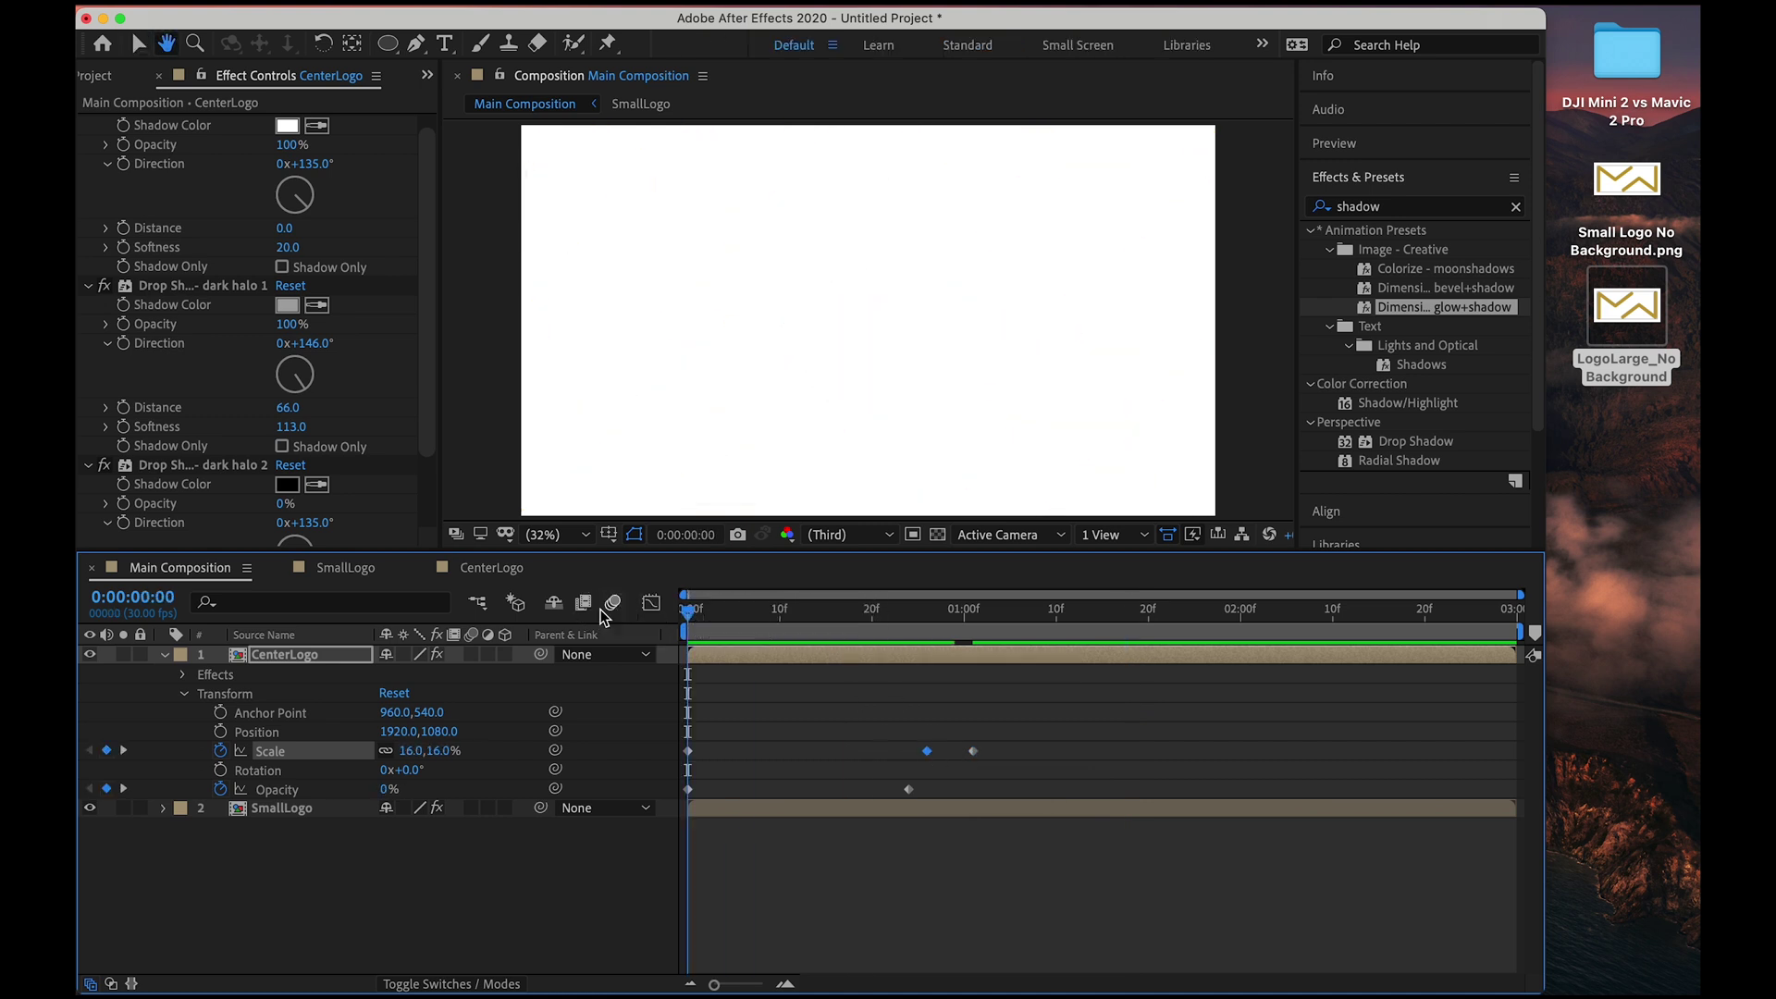
key(space)
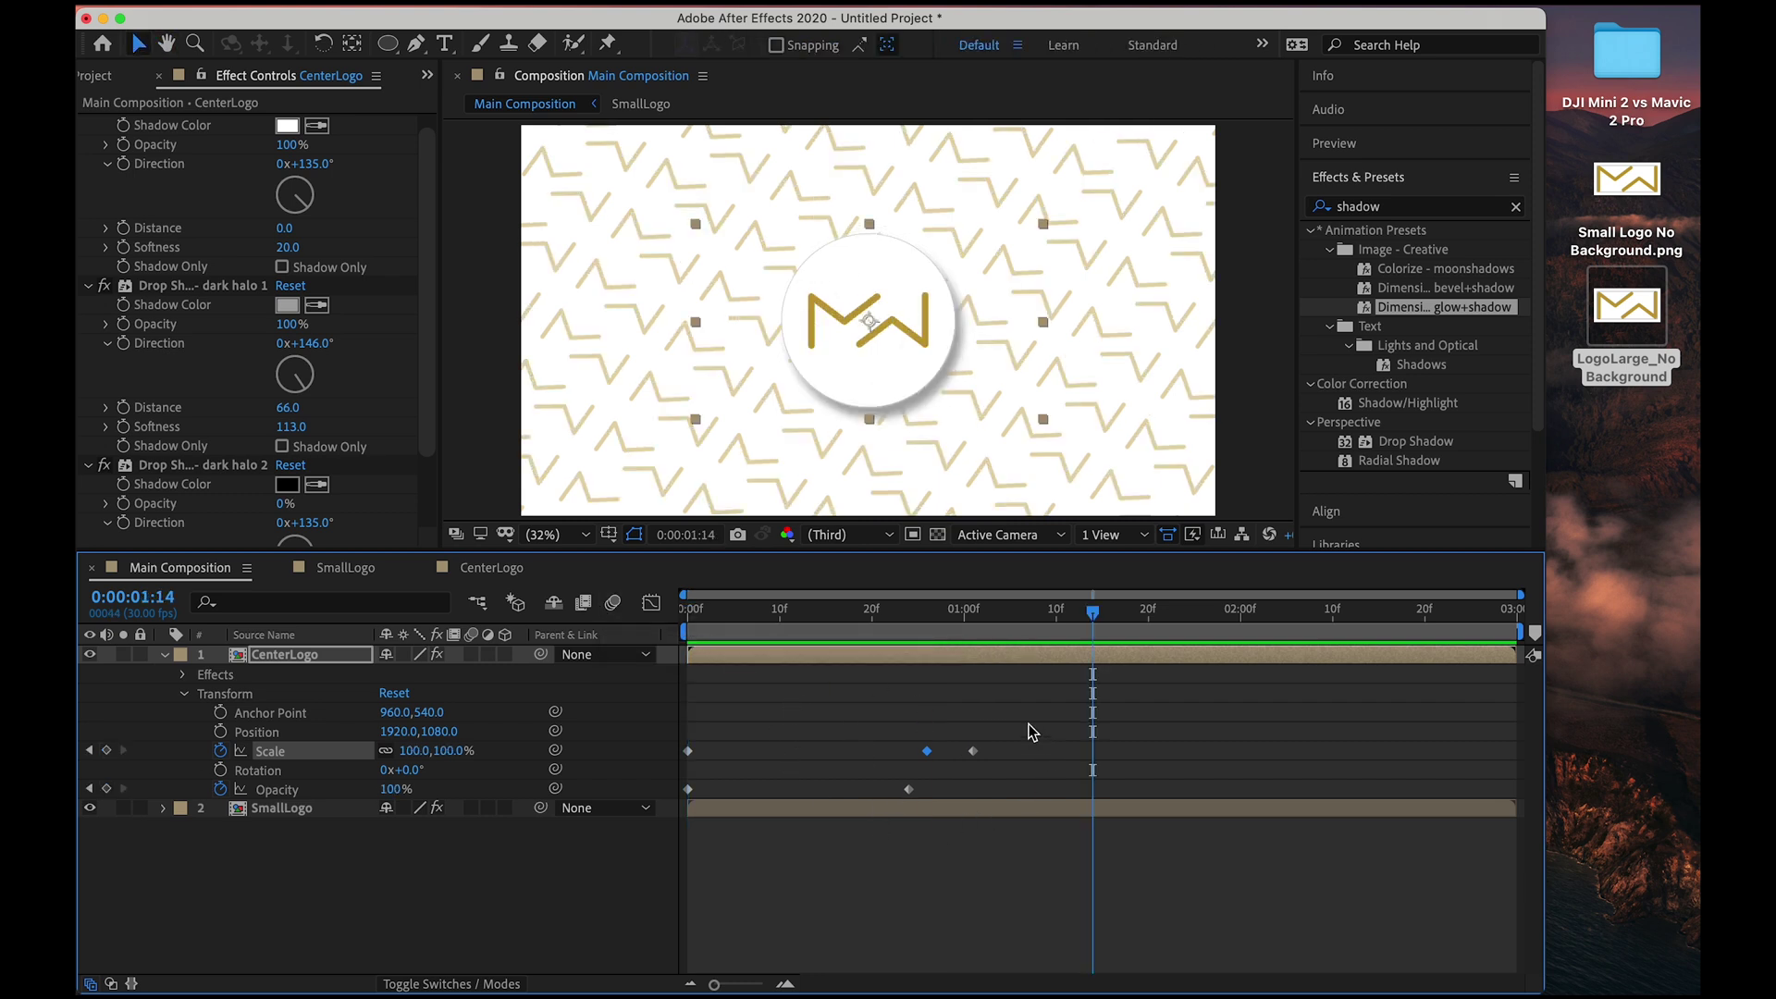
Apply Easy Ease to all of CenterLogo's Scale and Opacity keyframes.
drag(1015, 715, 684, 812)
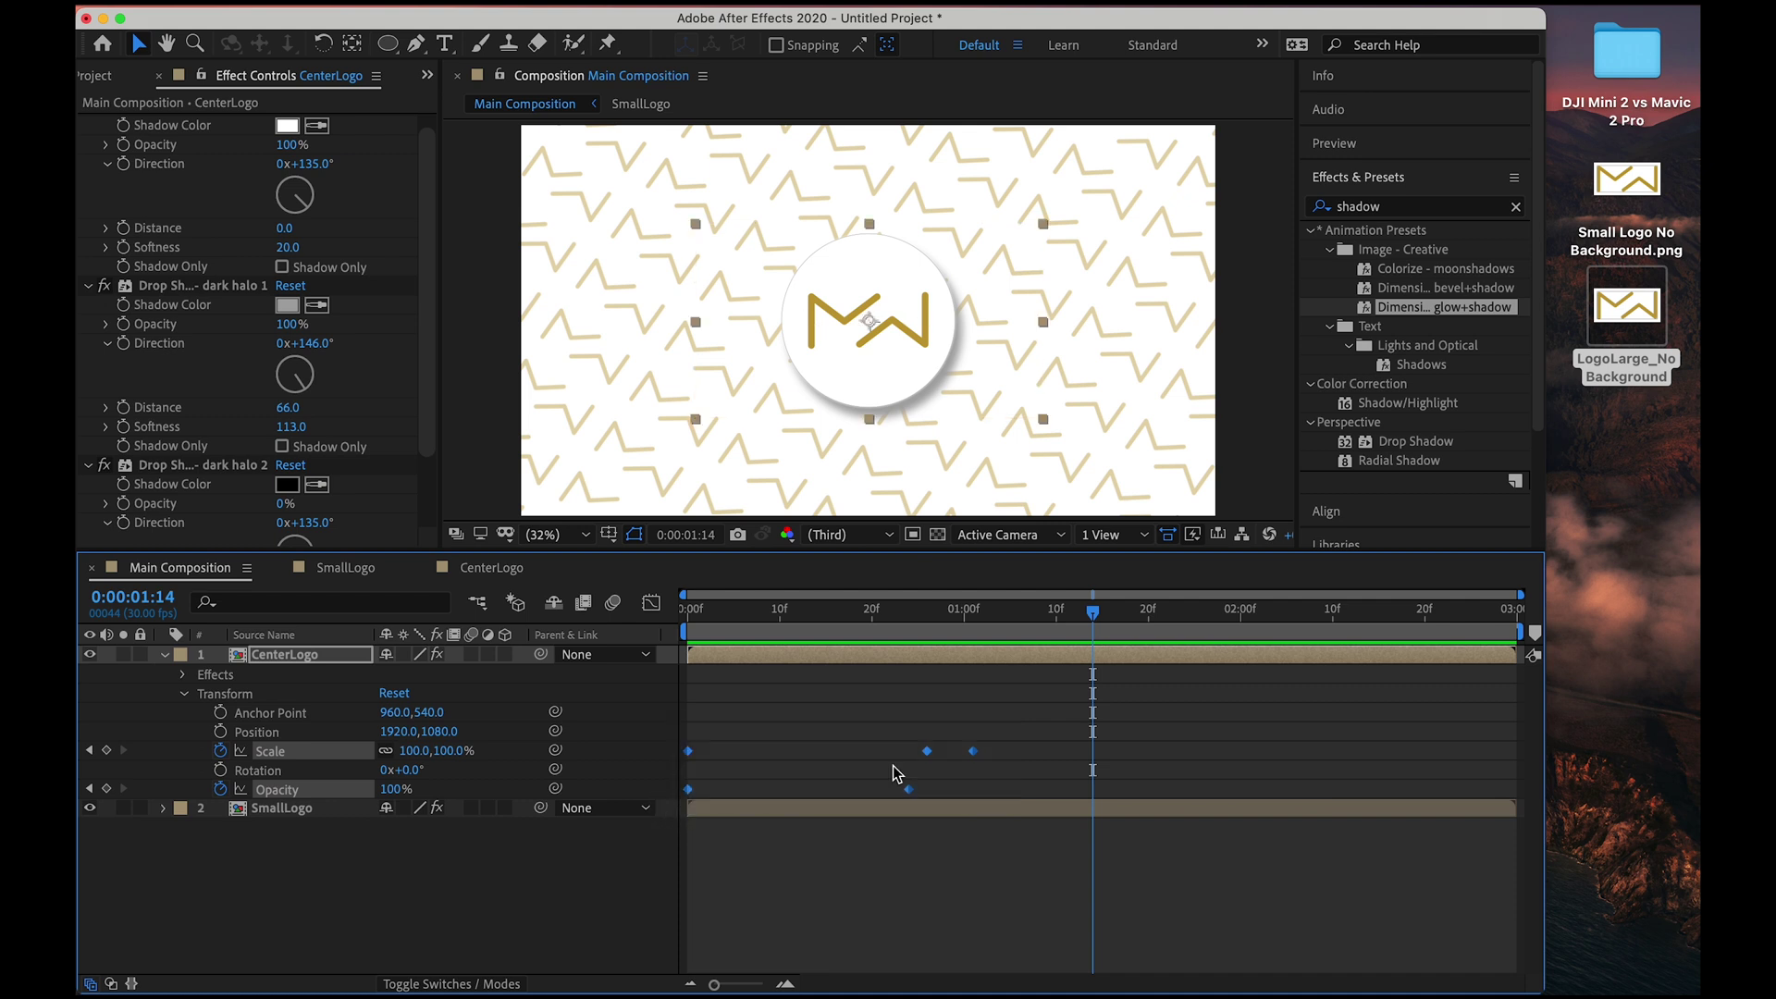
right_click(926, 757)
right_click(926, 755)
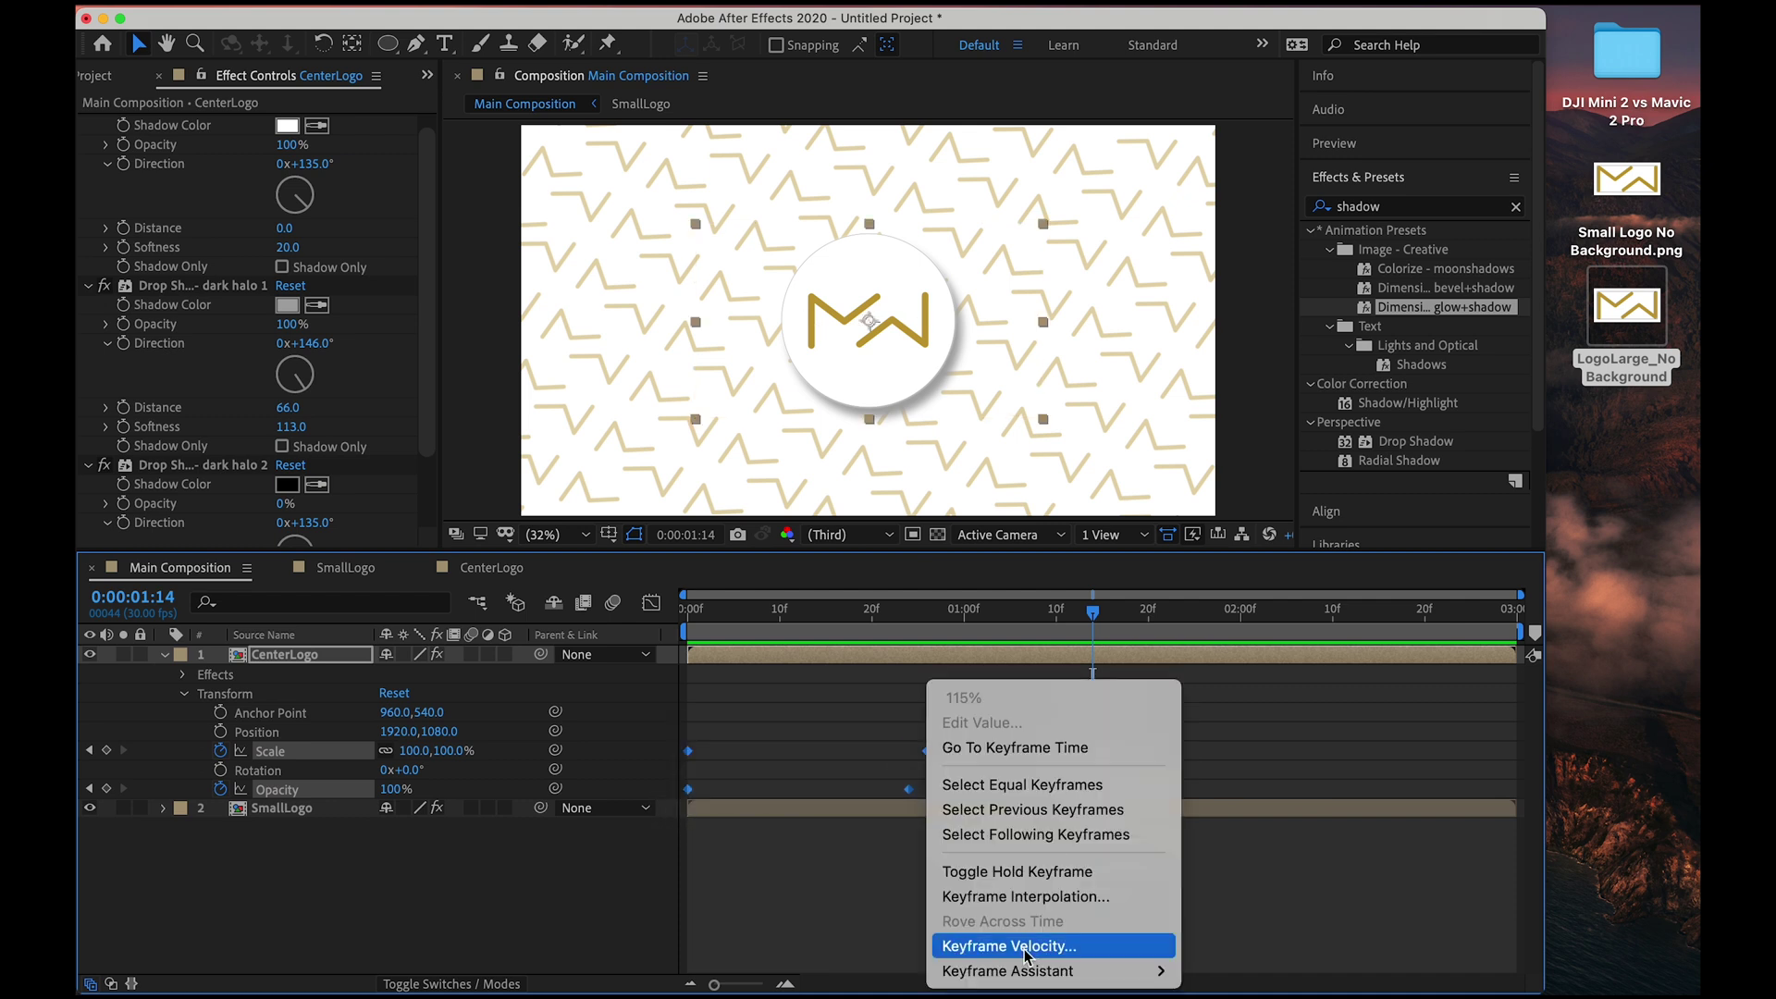
mouse_move(1151, 970)
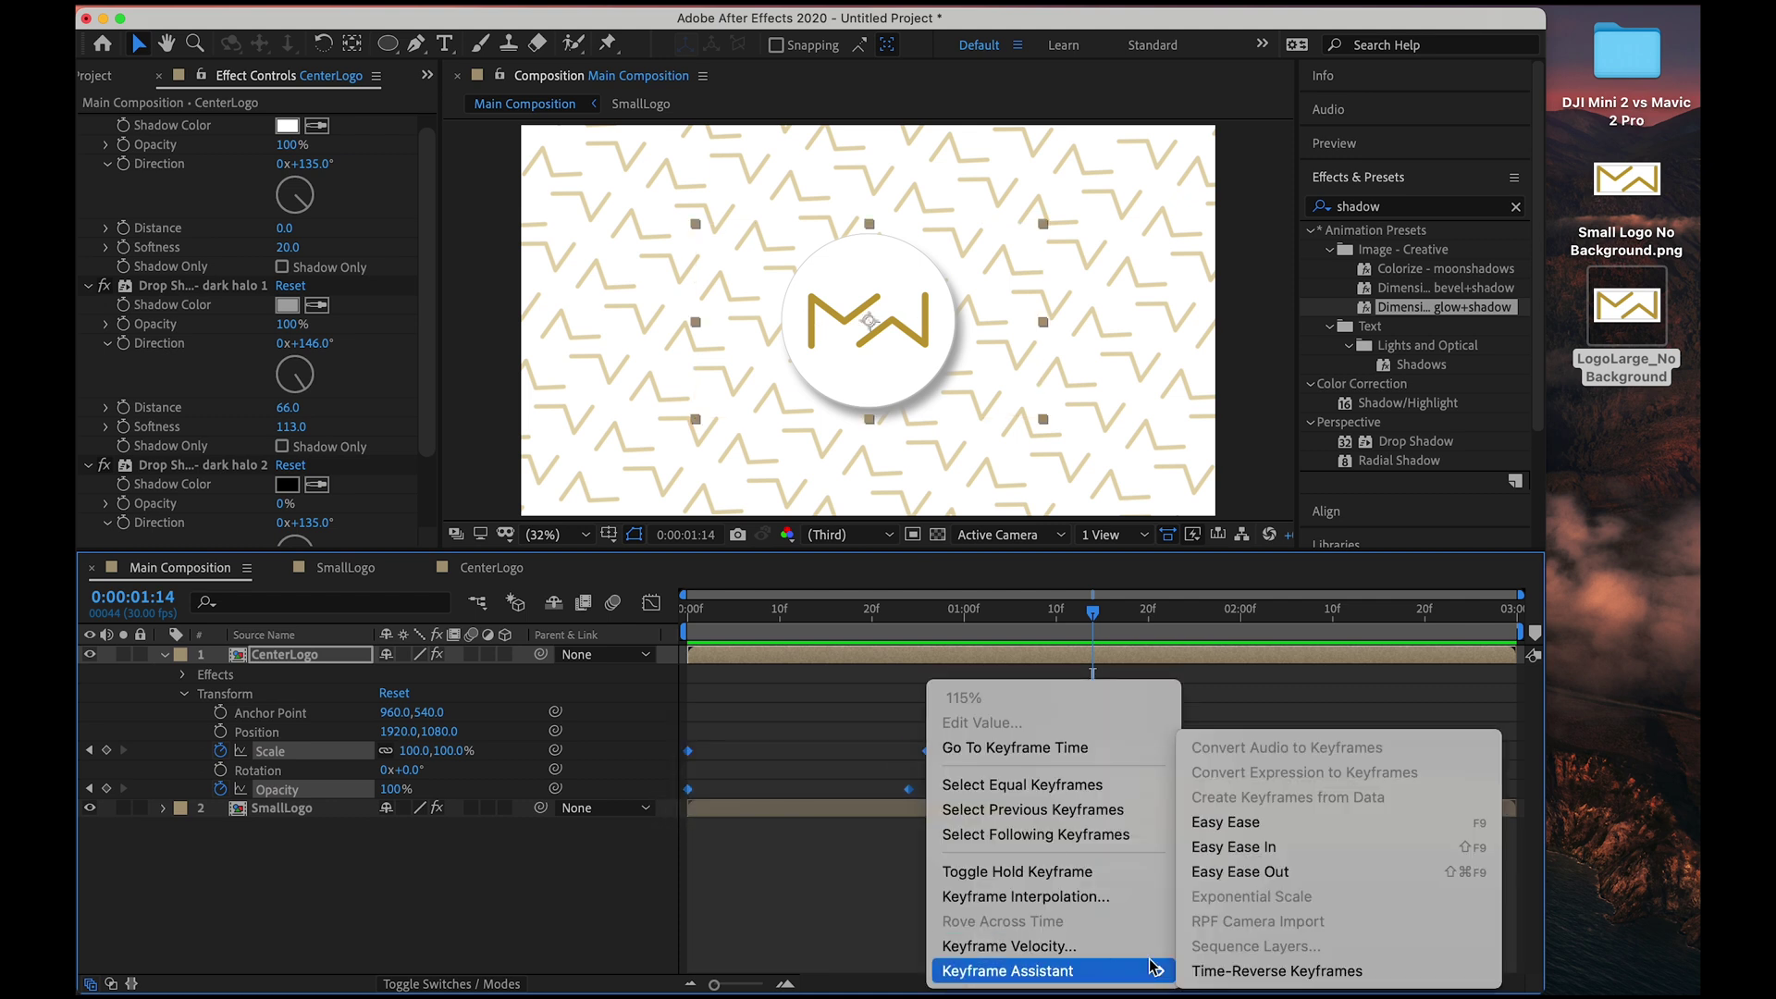
click(1264, 822)
click(975, 838)
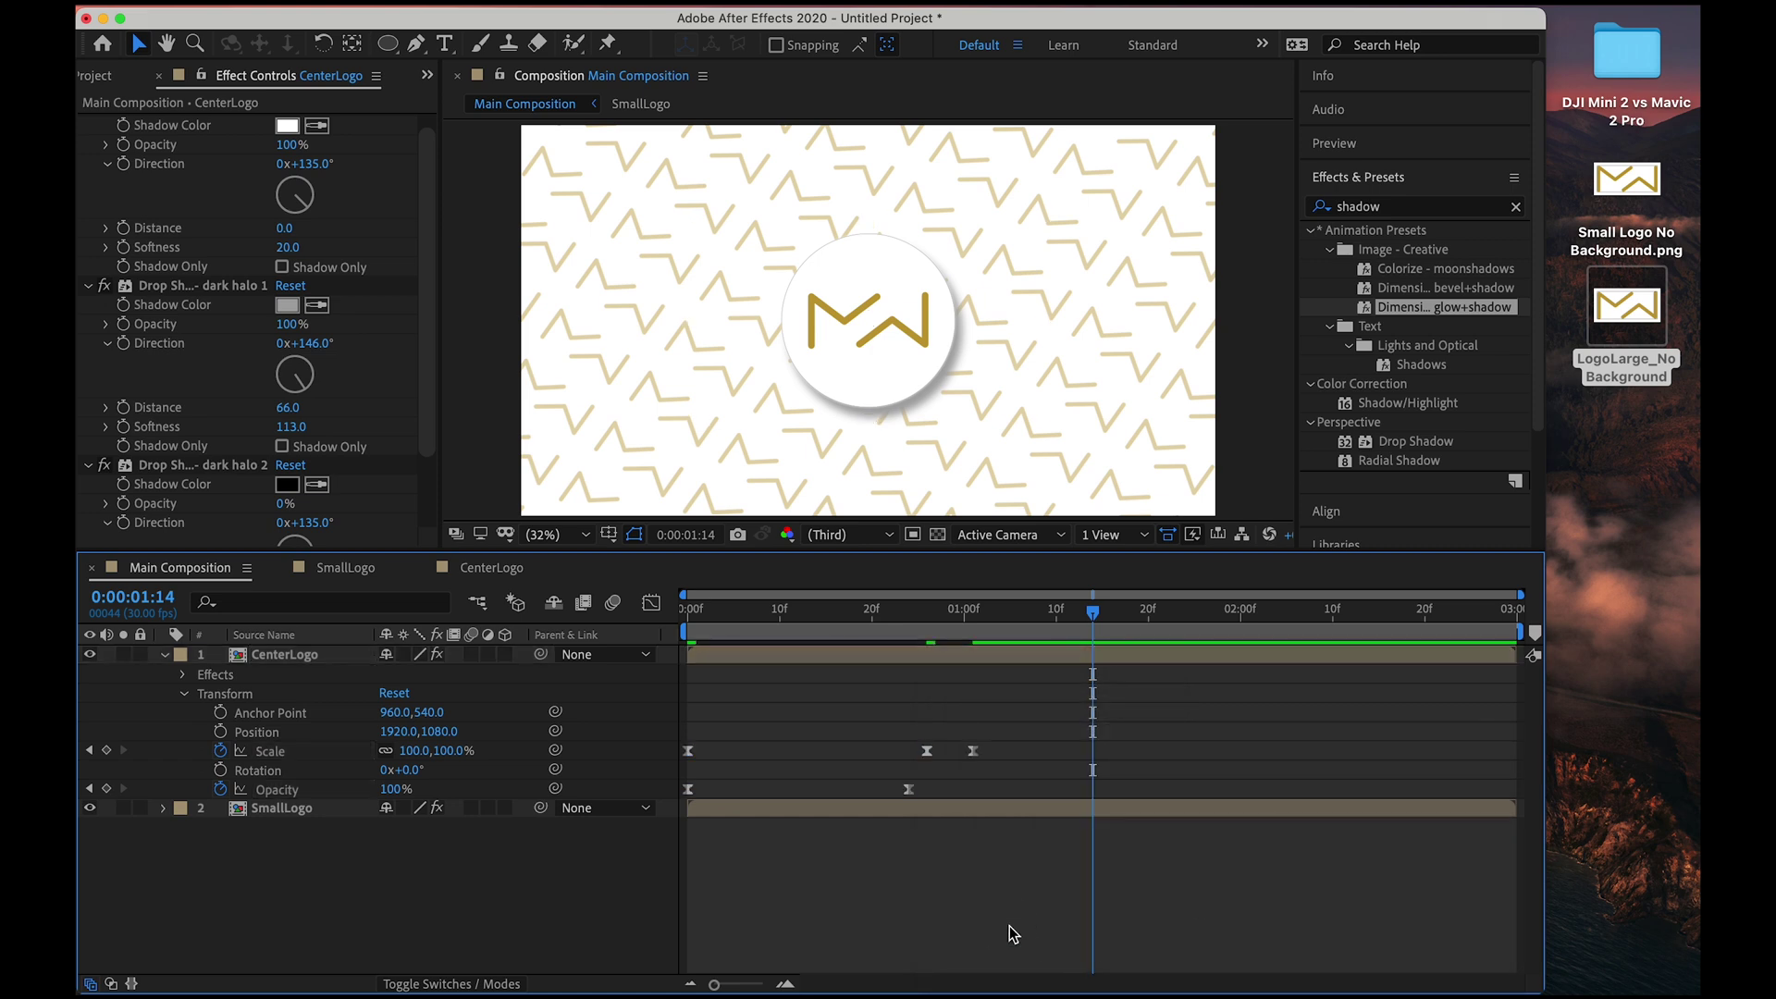
Preview the eased center logo animation from the start and inspect the frame at 0:00:01:01.
key(Home)
click(602, 615)
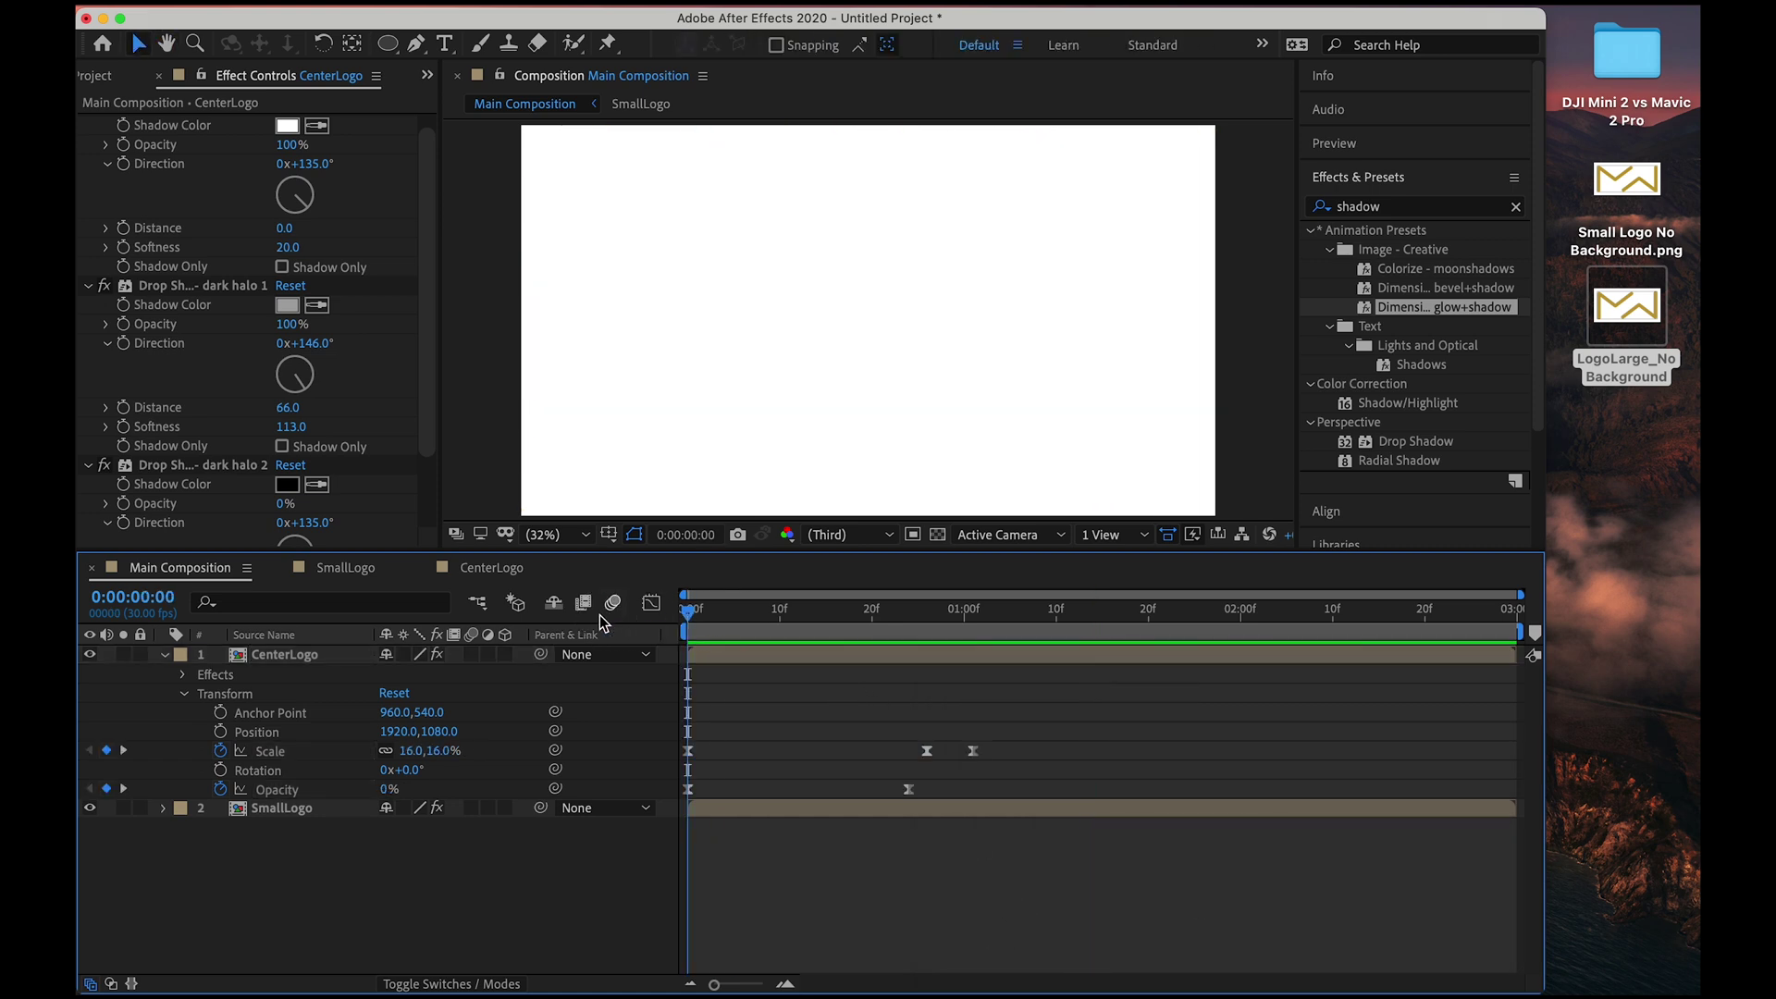
key(space)
click(1002, 612)
drag(1004, 615, 979, 618)
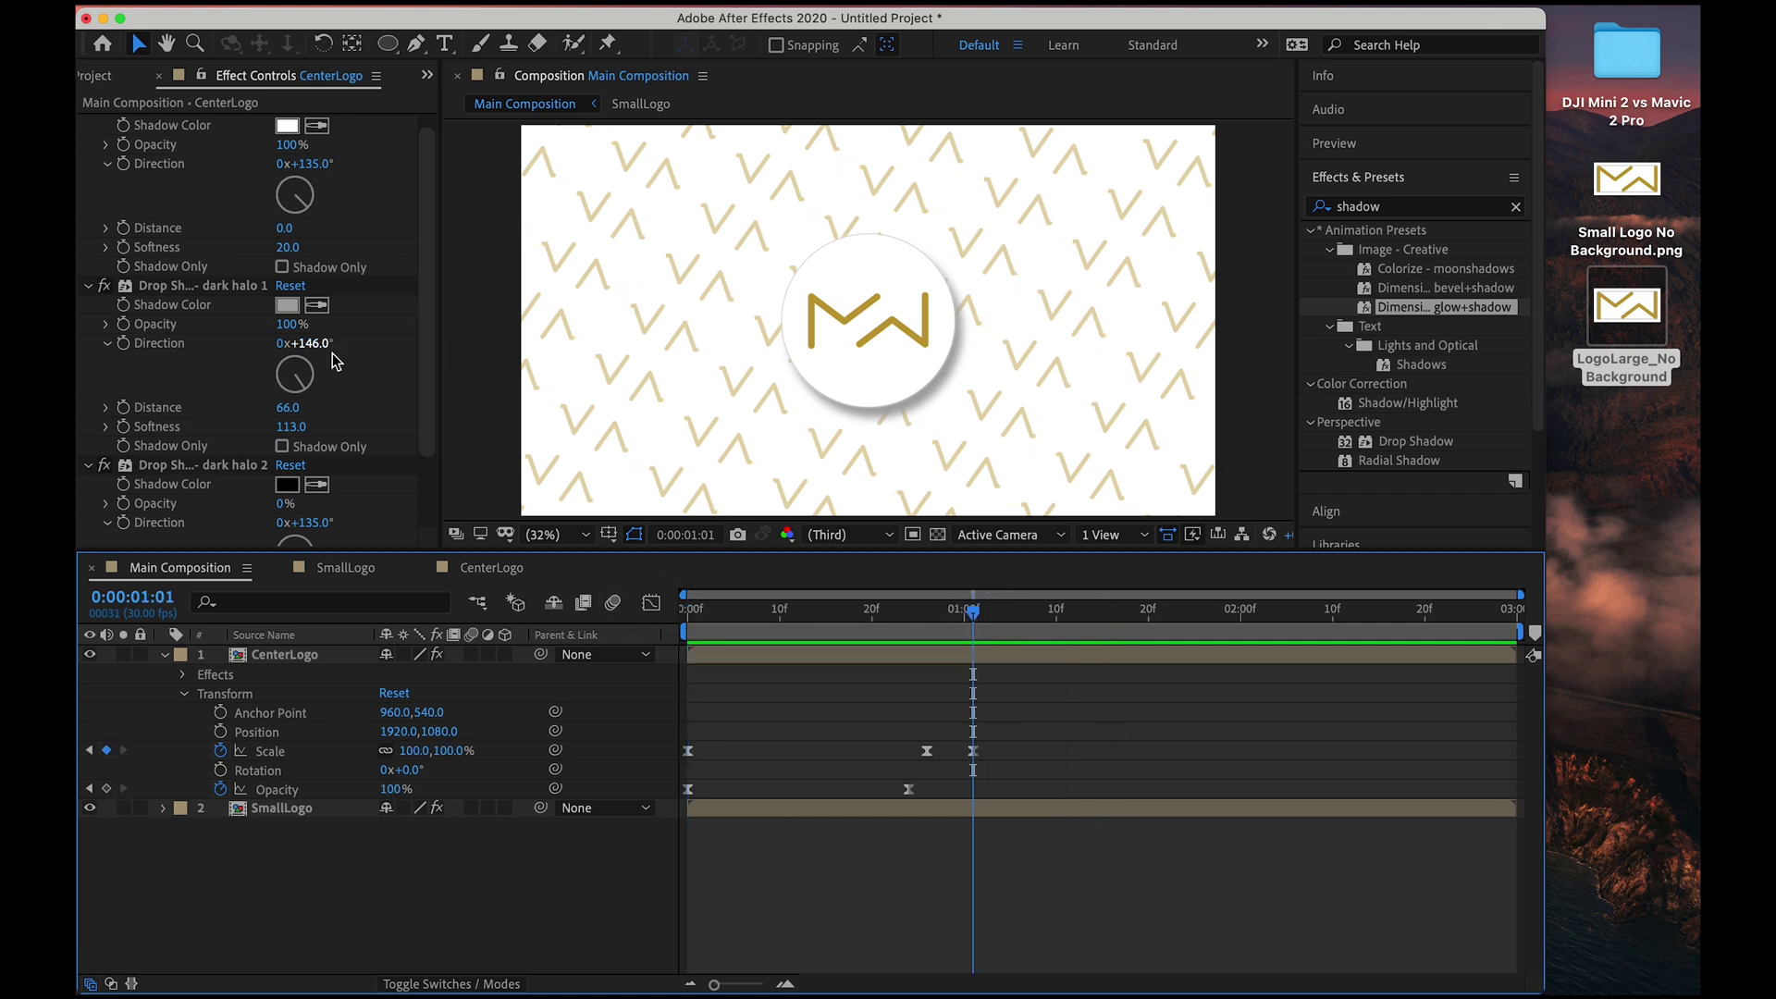
Add an Opacity keyframe of 0% to CenterLogo's dark halo 1 drop shadow at 0:00:00:00.
click(689, 615)
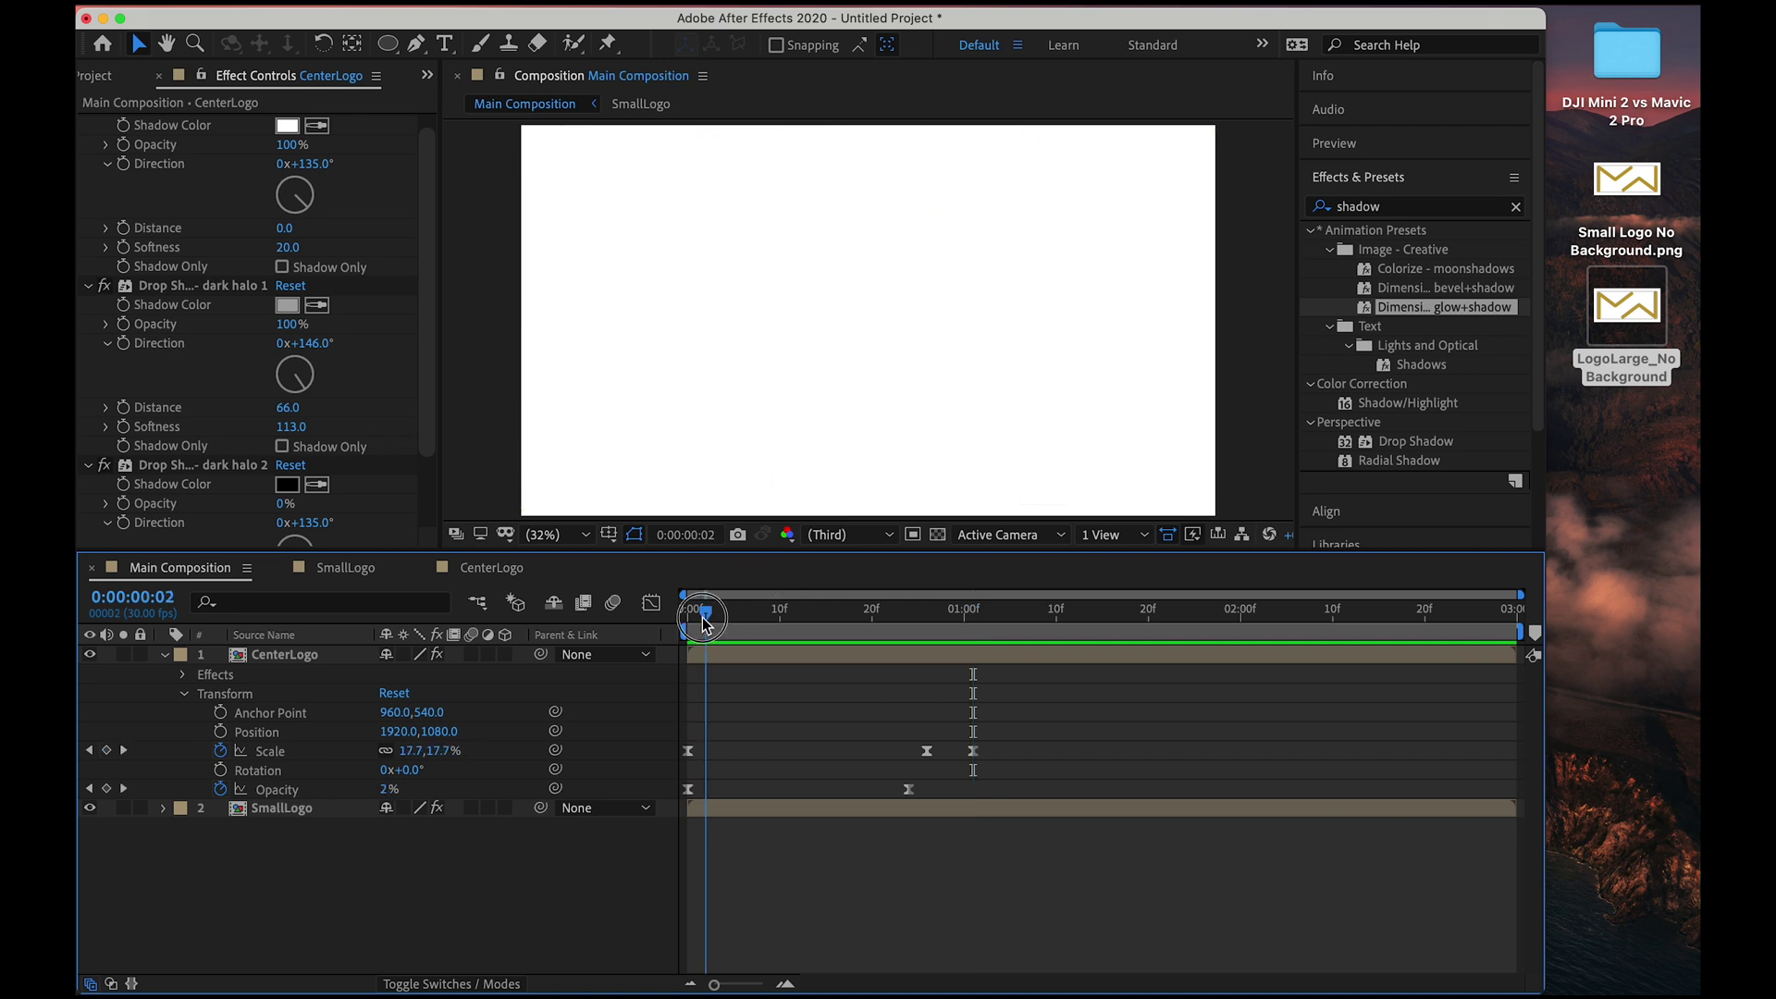
mouse_move(718, 627)
mouse_down()
mouse_move(791, 620)
mouse_move(685, 616)
mouse_up()
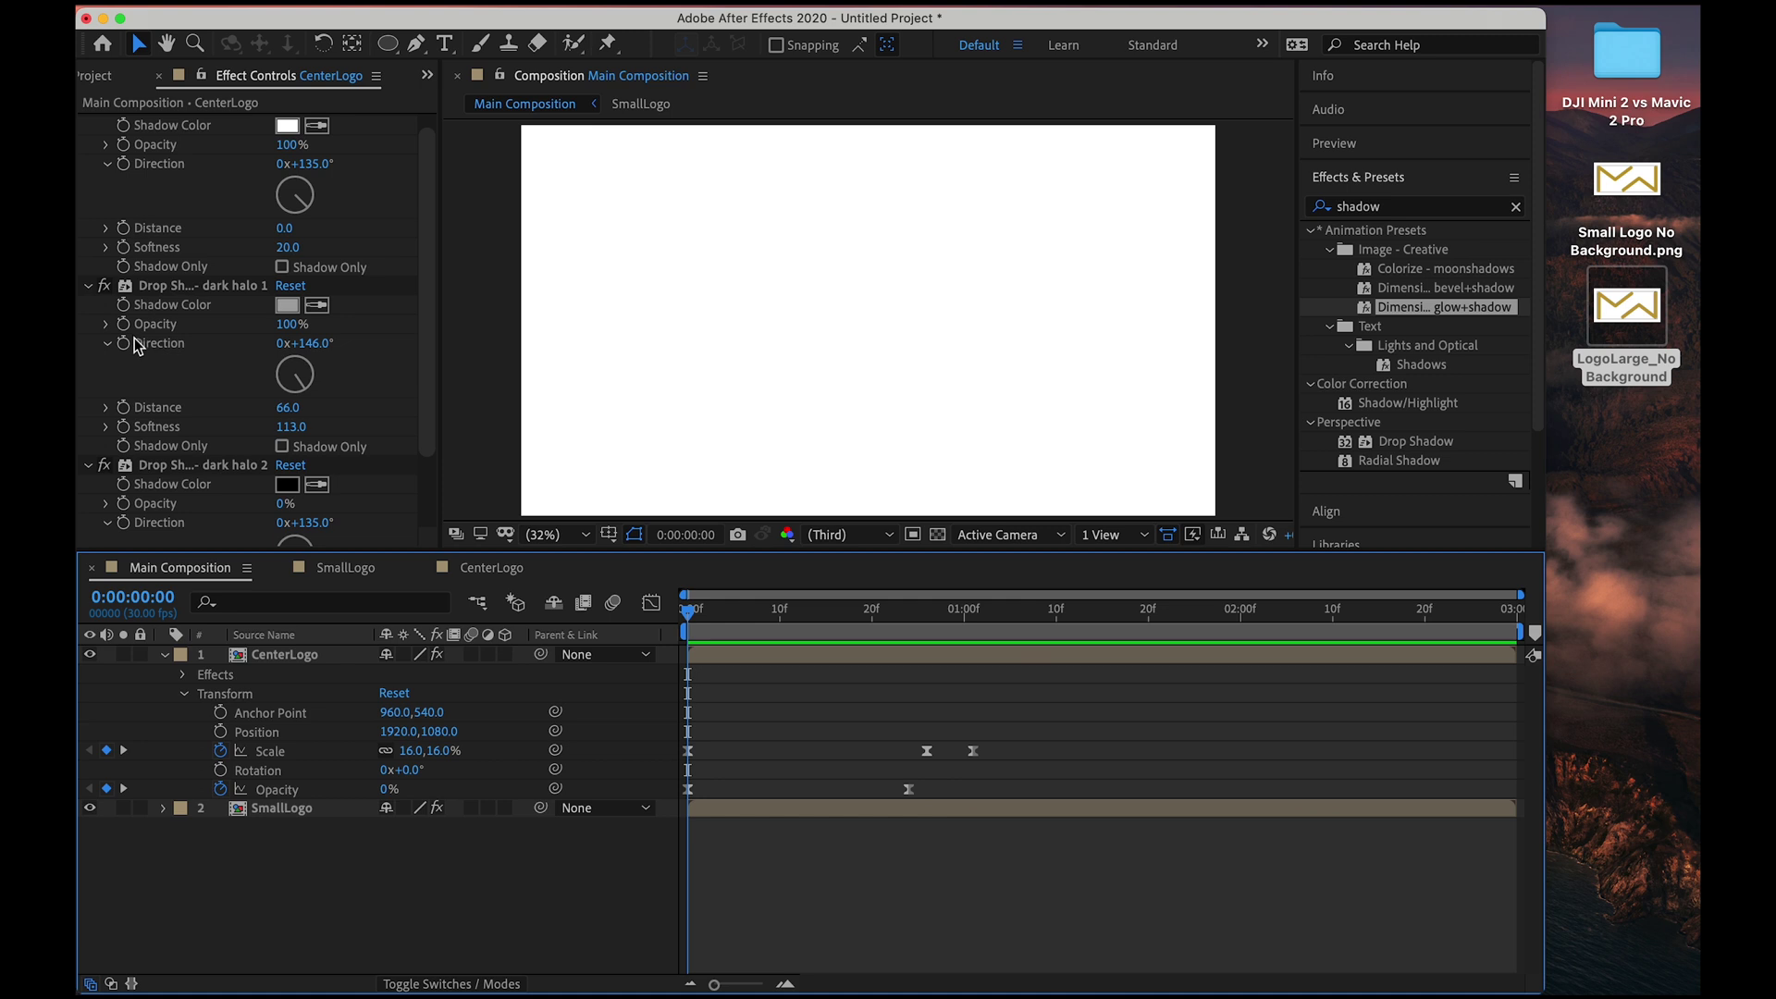
click(186, 326)
drag(284, 331, 81, 347)
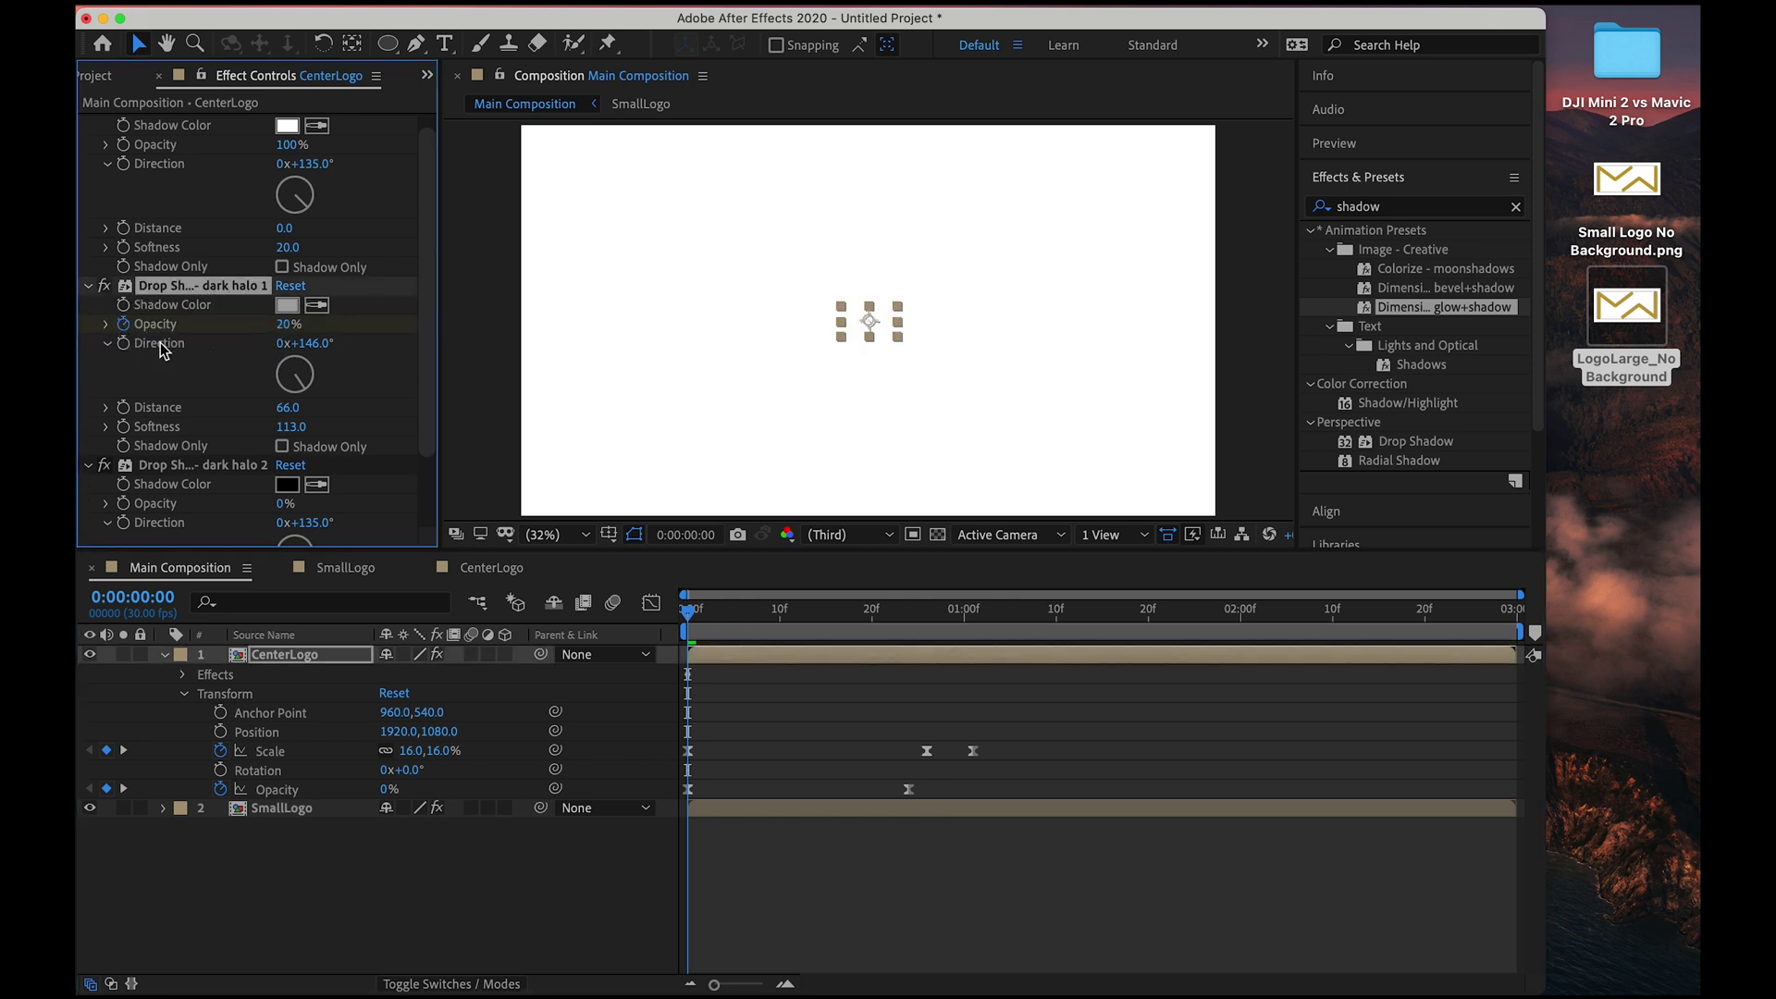
click(284, 325)
text(0)
key(Return)
At 0:00:00:13, set the dark halo 1 drop shadow's Opacity to 100%.
drag(734, 611, 811, 618)
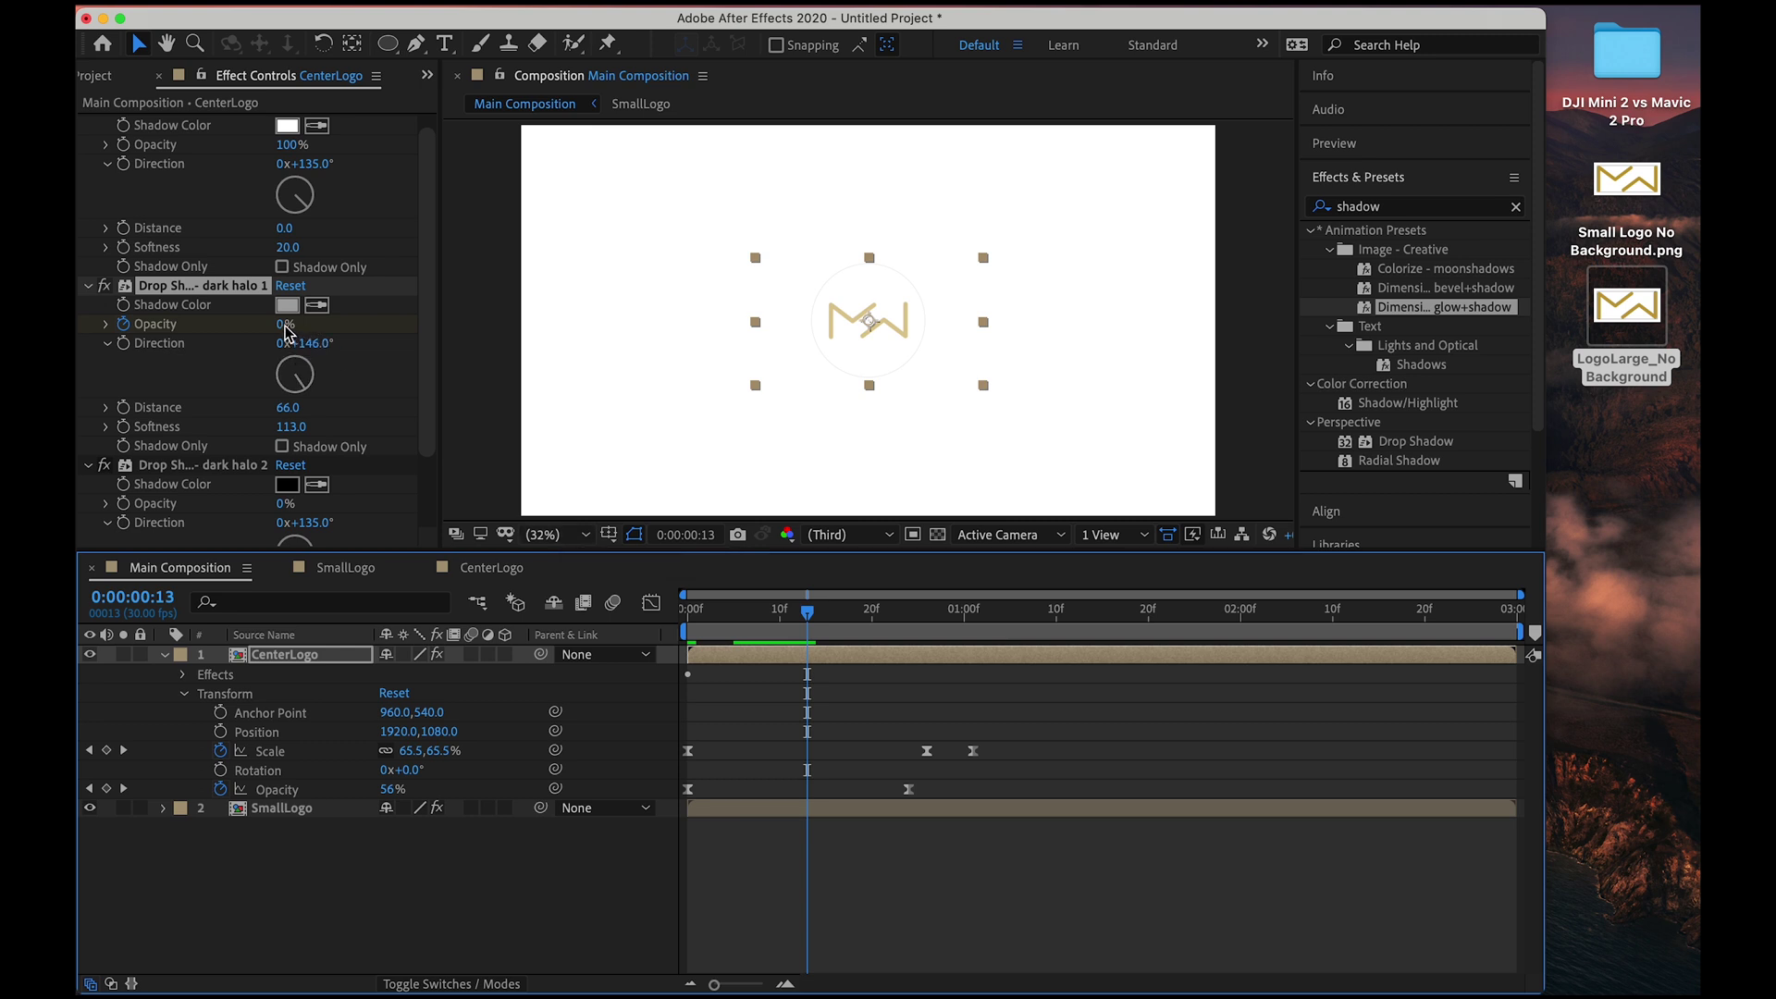
click(286, 325)
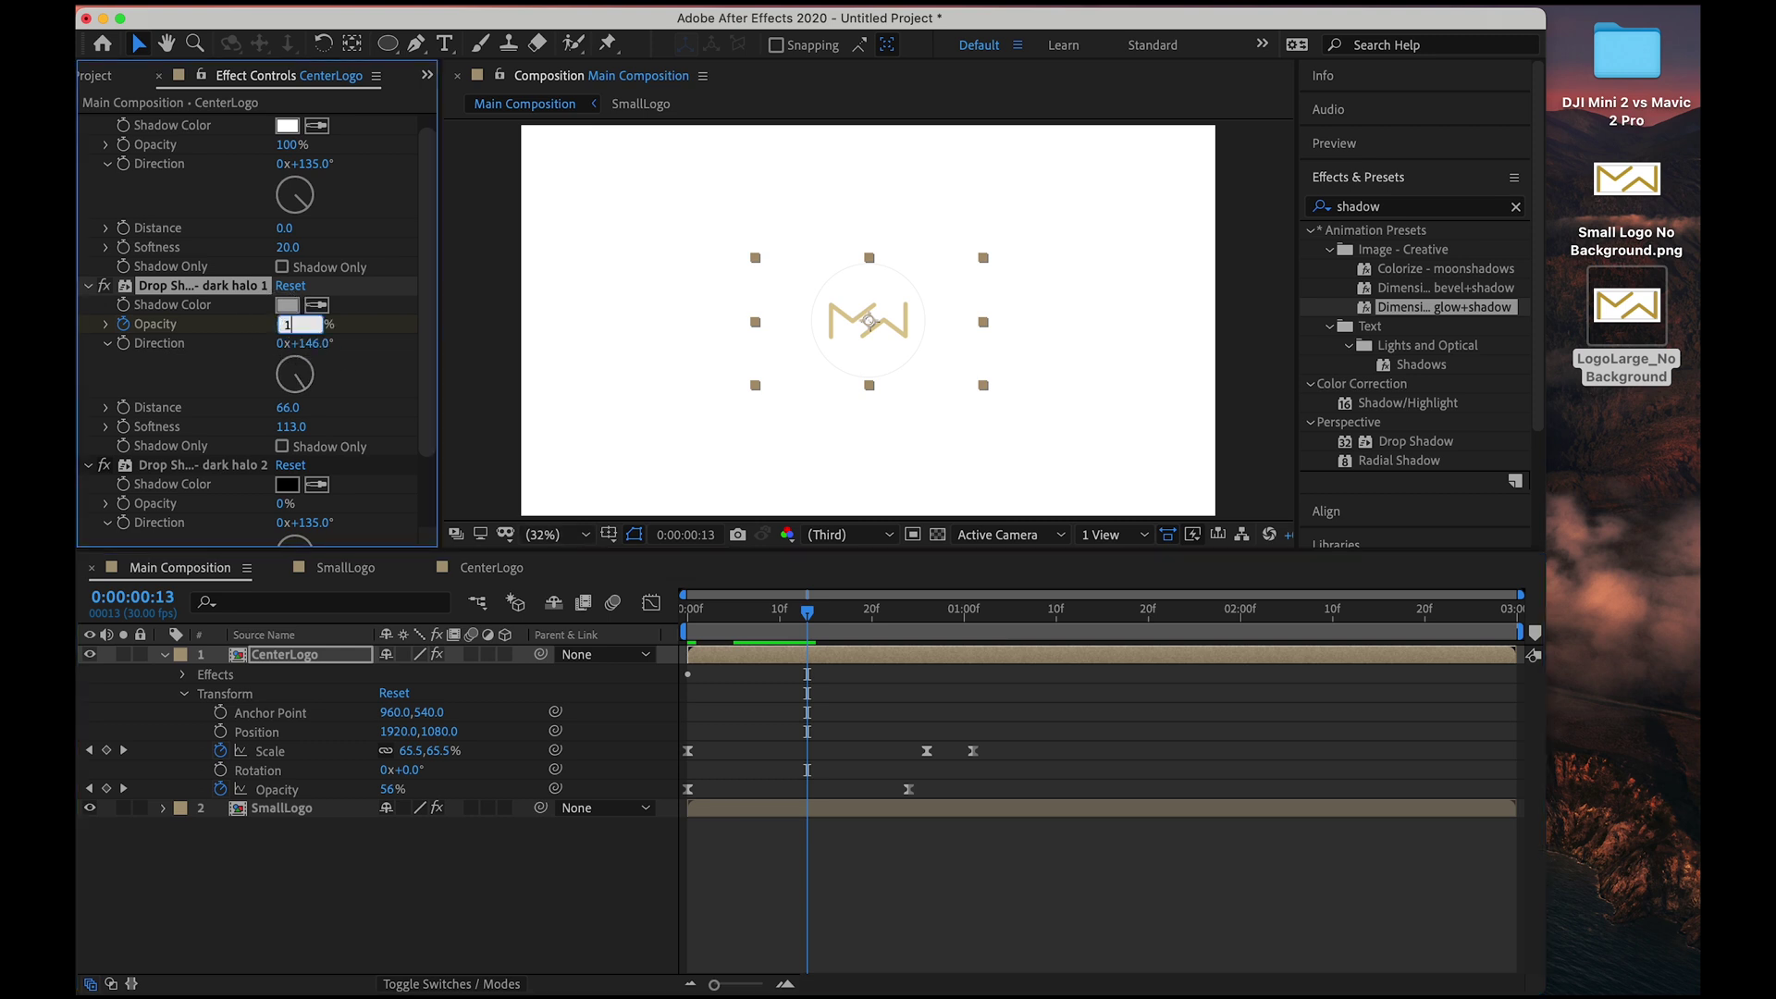
text(100)
key(Return)
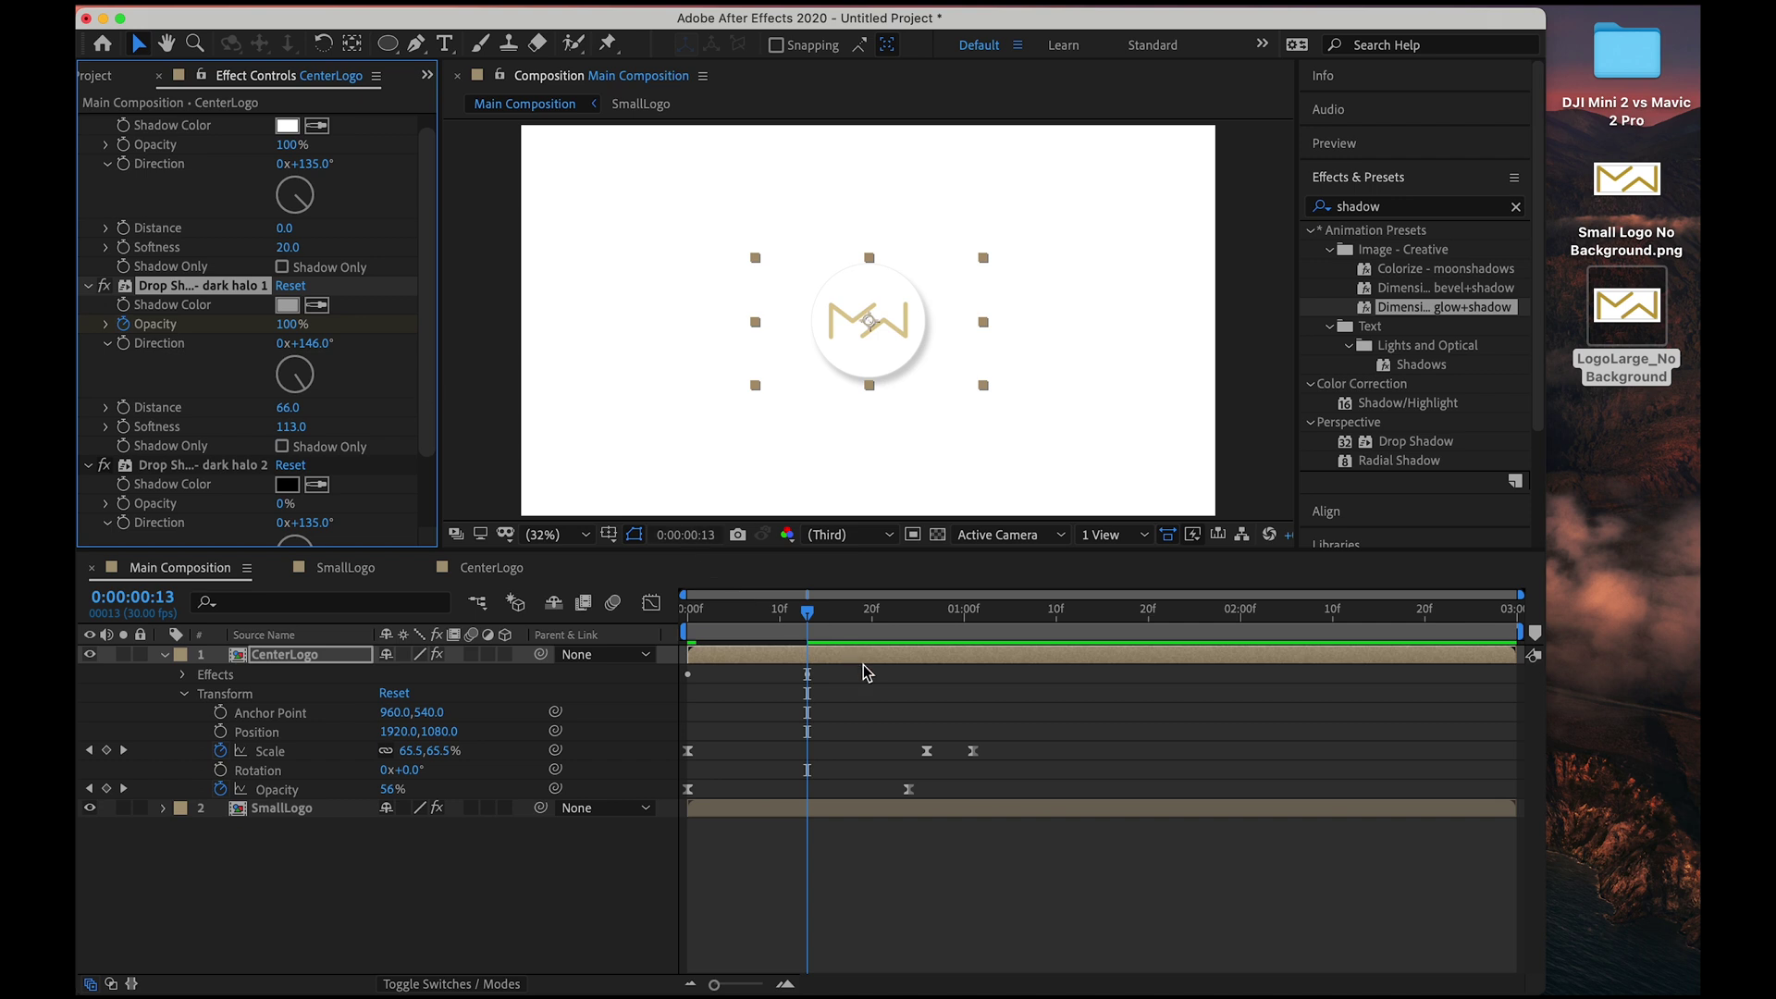
click(869, 719)
Add a Distance keyframe to the dark halo 1 drop shadow at 0:00:00:20, keeping its value of 66.
drag(824, 615, 931, 629)
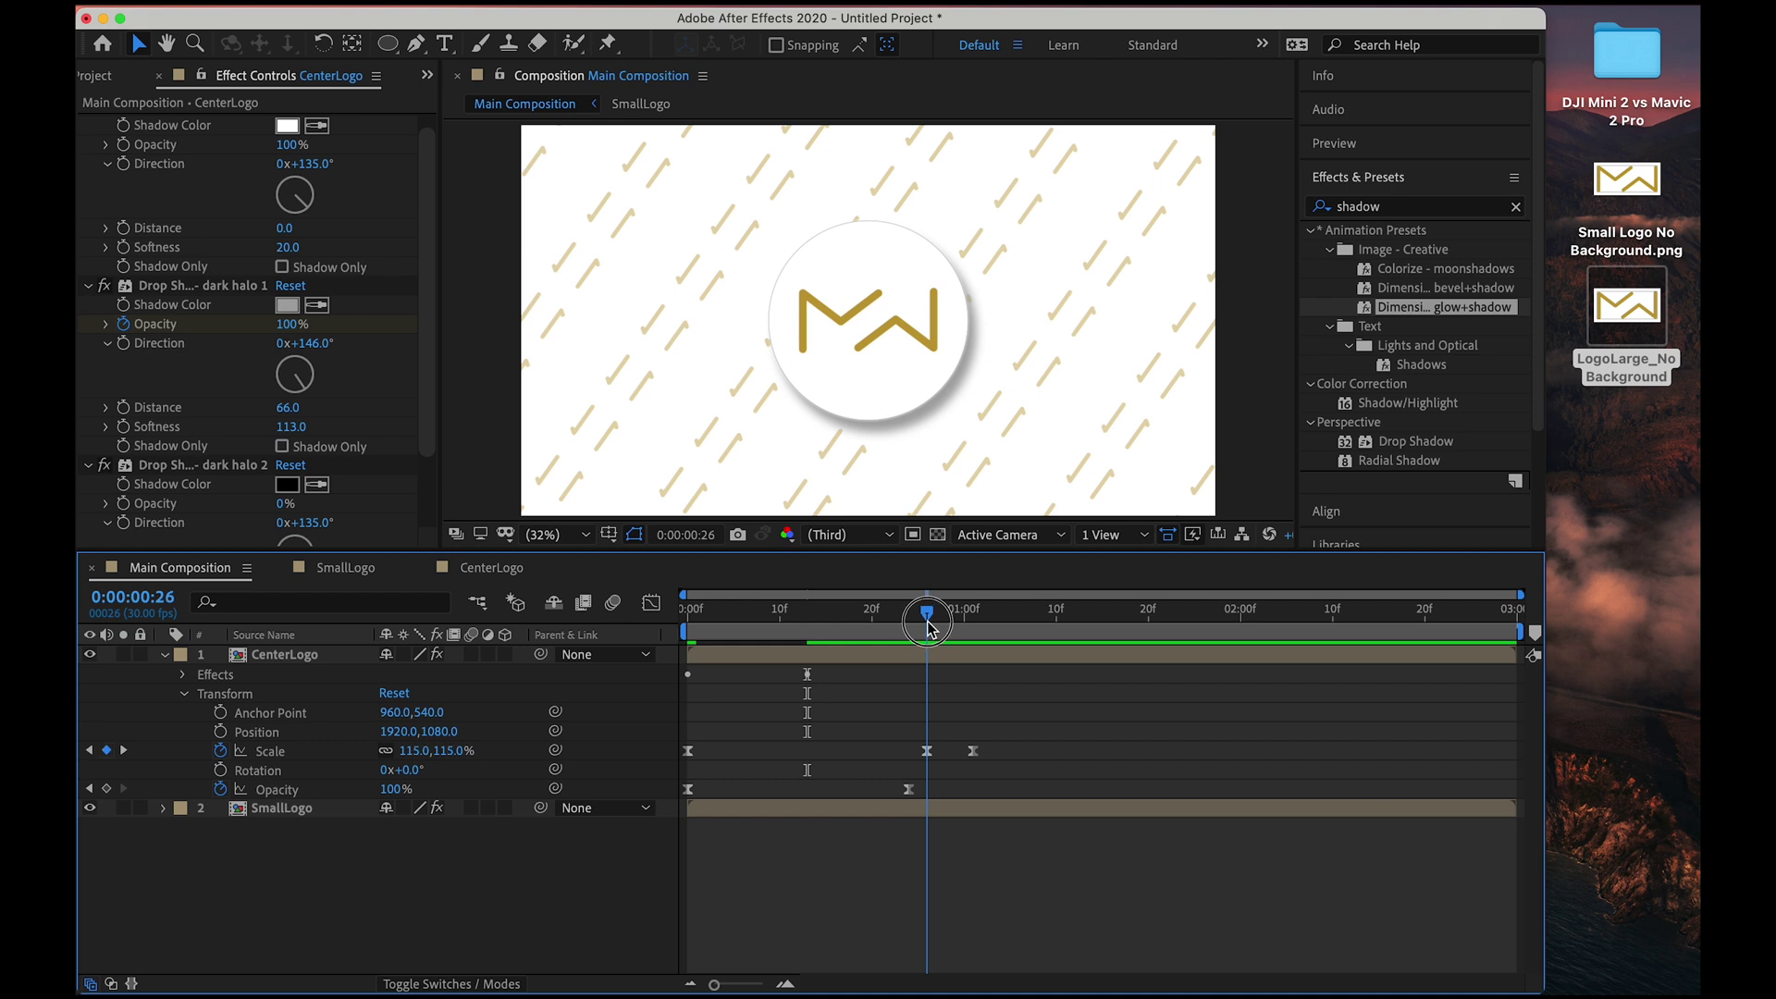
drag(926, 626, 866, 627)
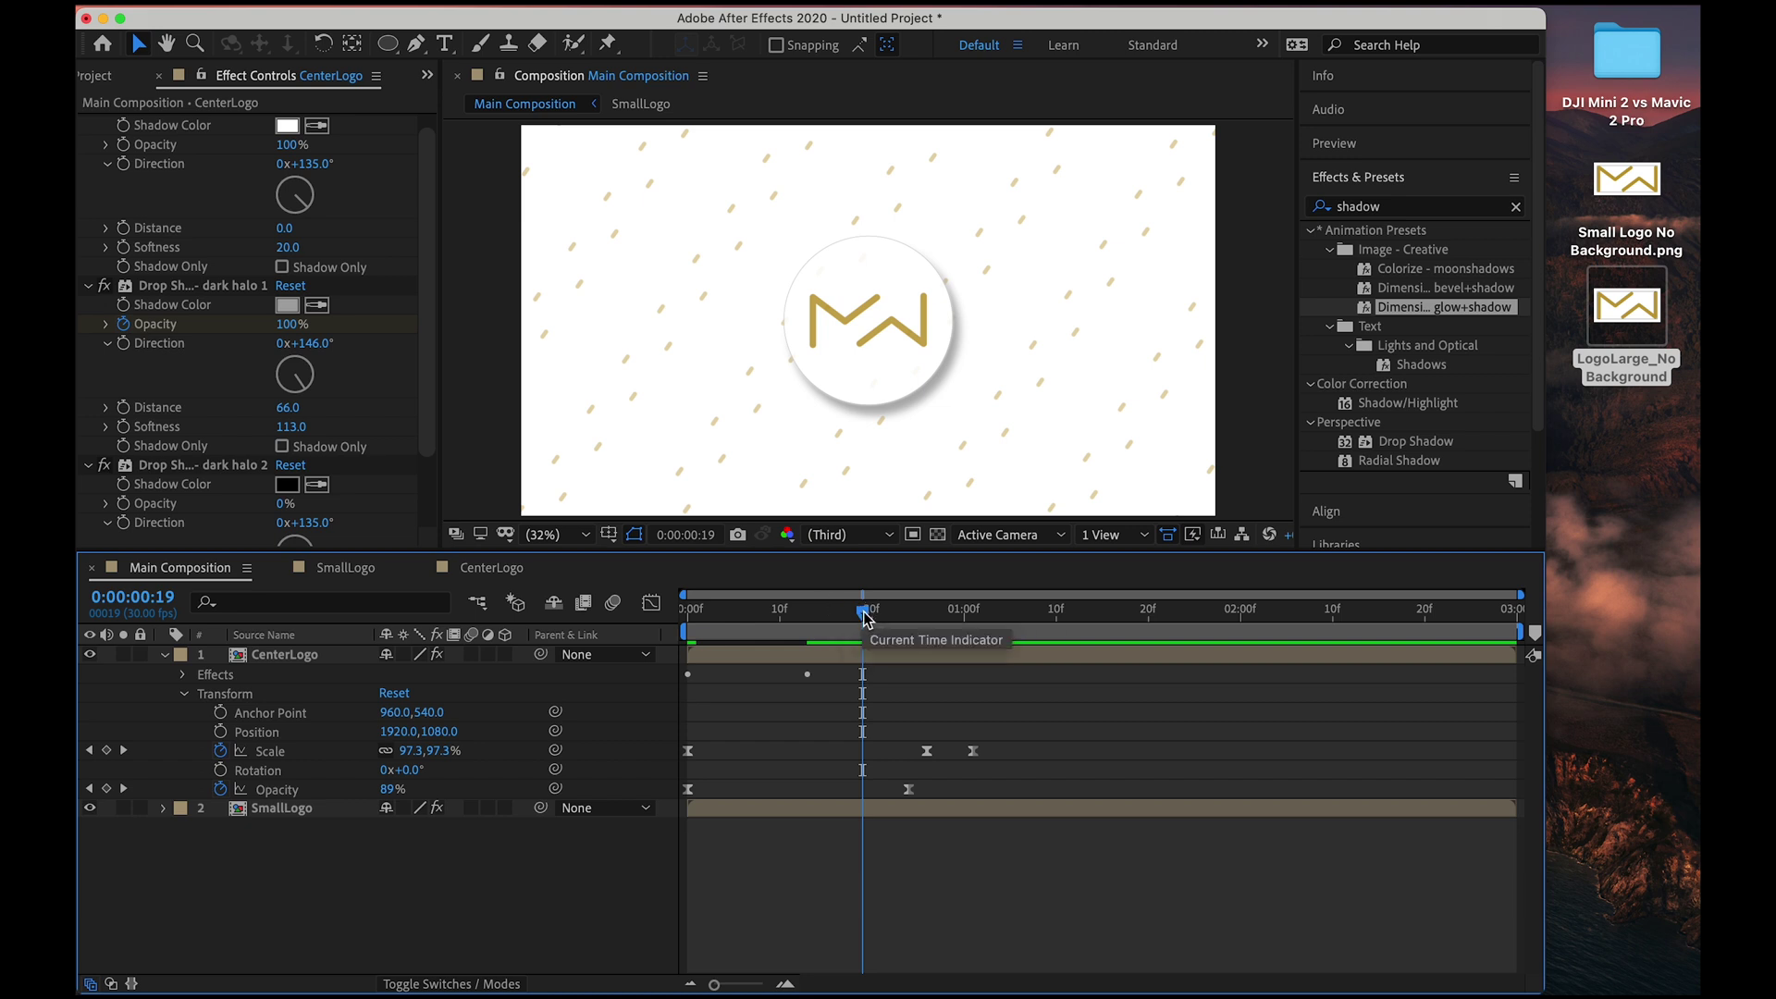
drag(866, 612, 866, 612)
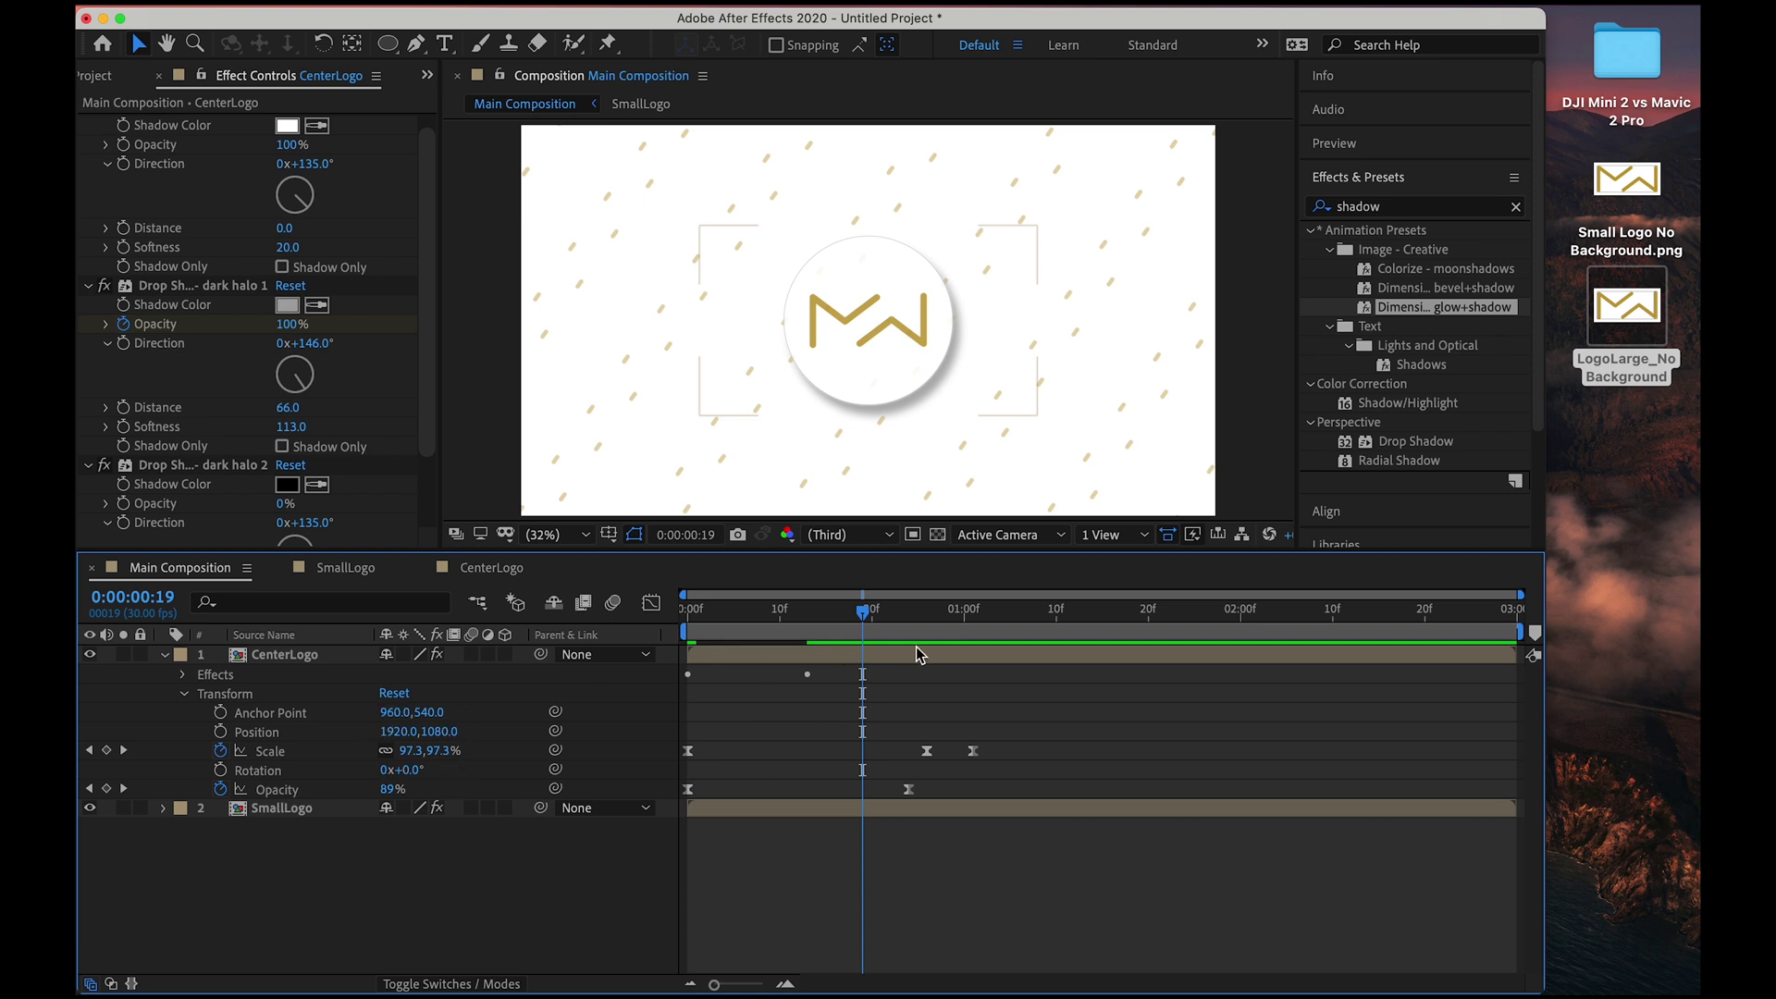
key(Page_Down)
click(123, 408)
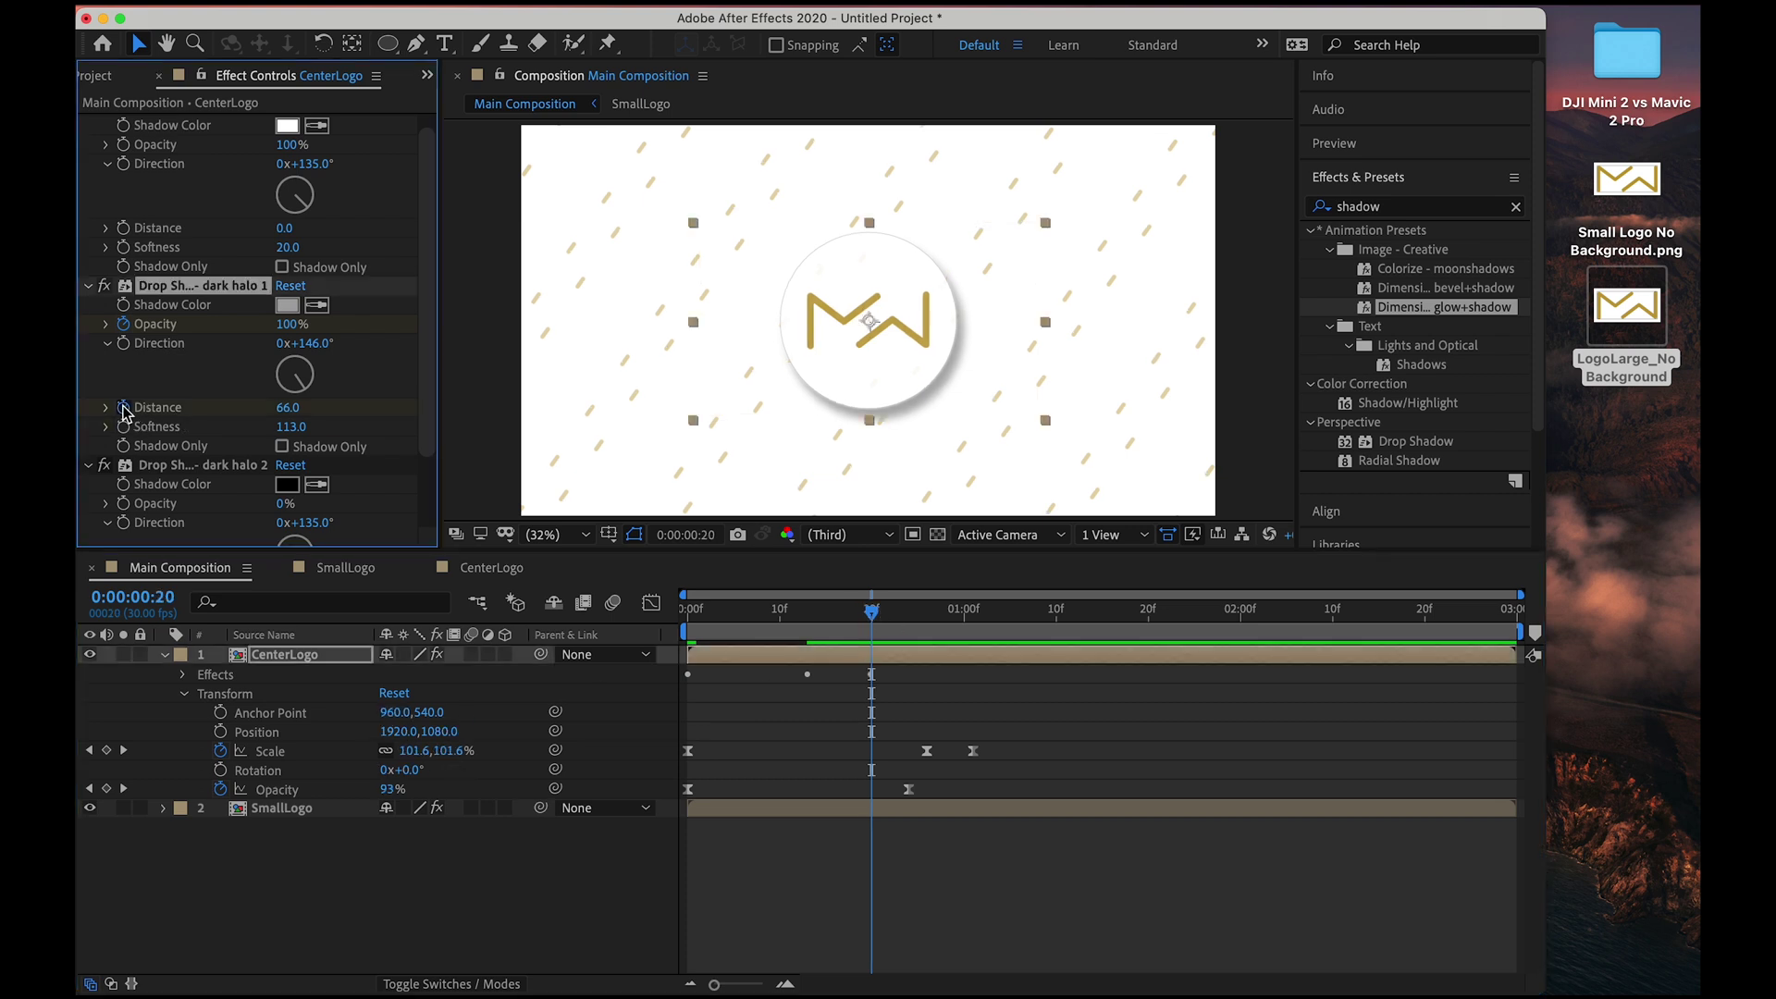
At 0:00:00:26, increase the dark halo 1 drop shadow's Distance to 139.
drag(876, 614, 904, 617)
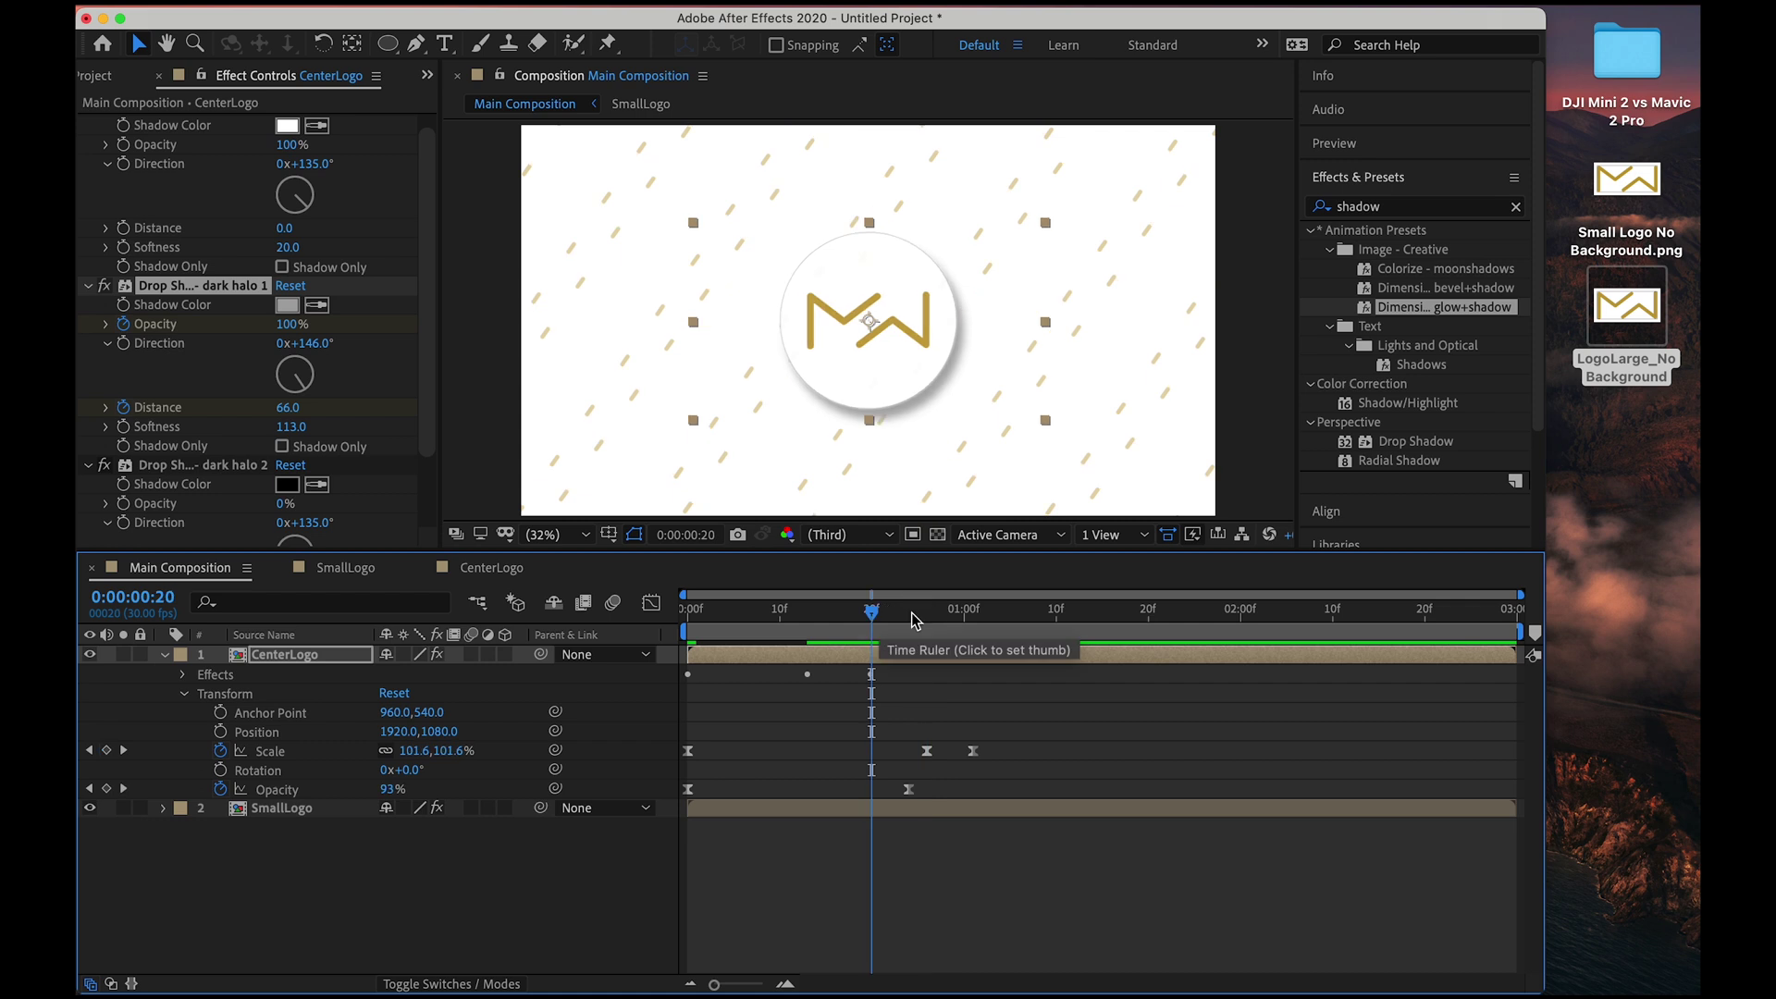
drag(912, 612, 927, 616)
drag(287, 408, 368, 404)
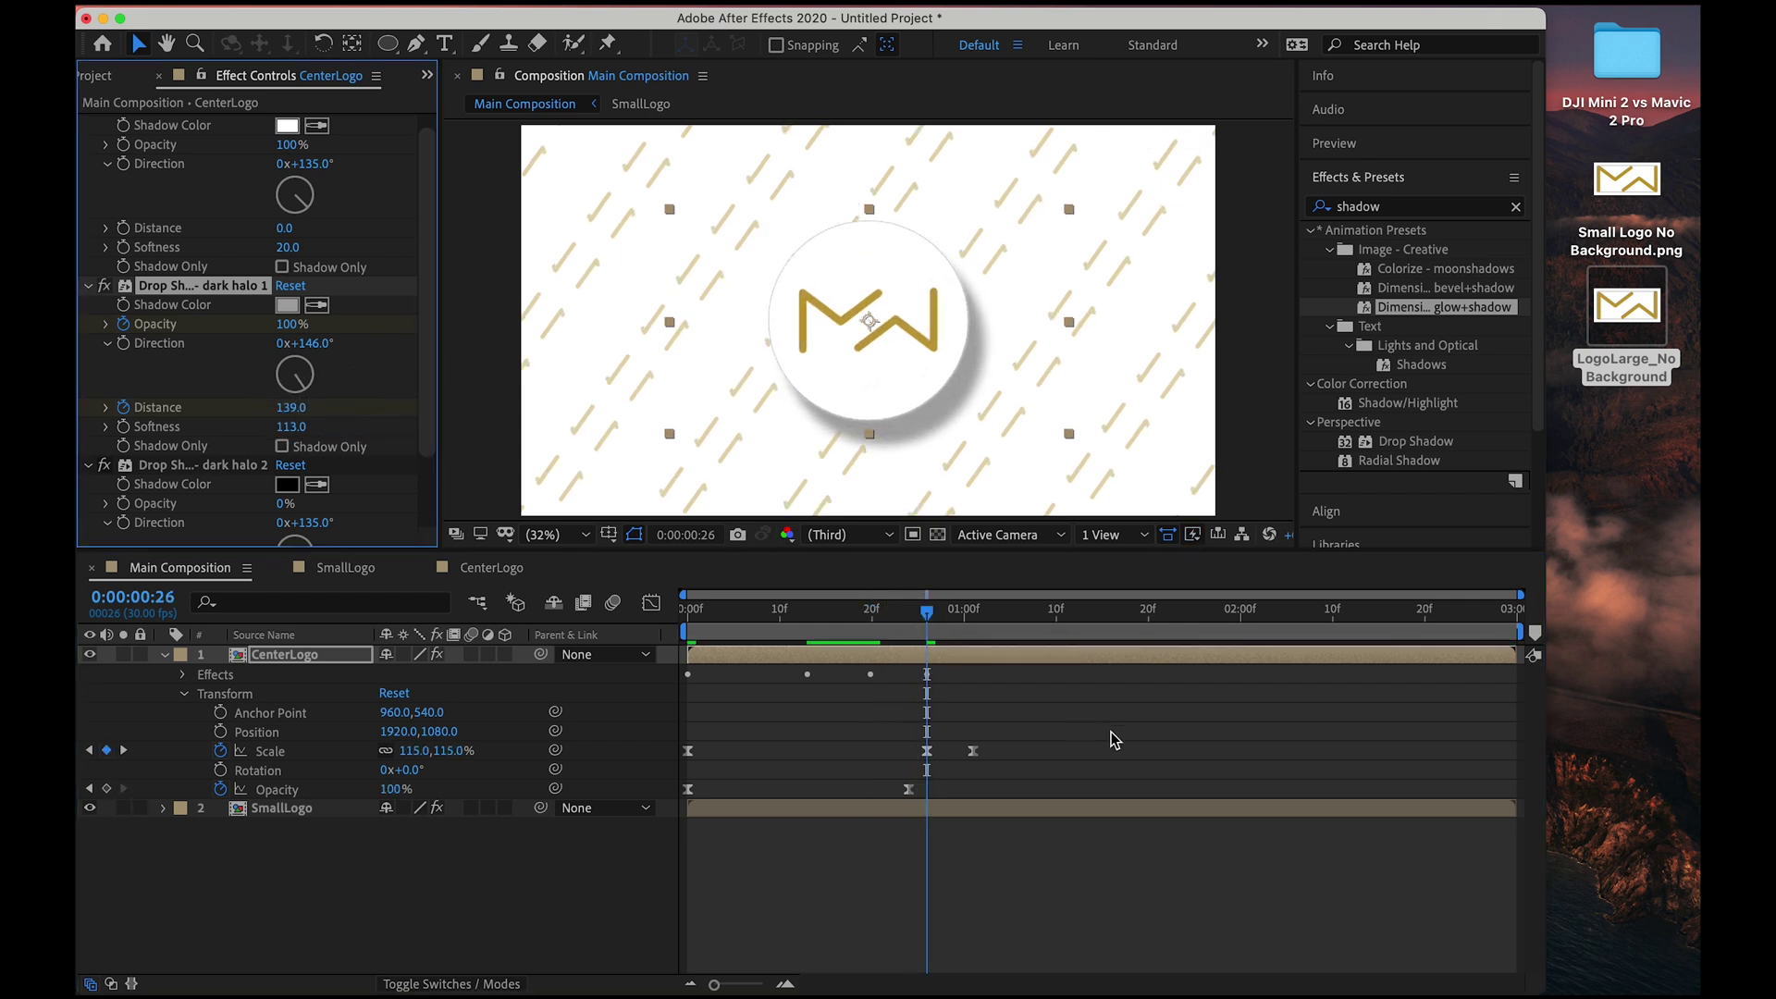
At 0:00:01:01, set the dark halo 1 drop shadow's Distance to 66 and preview the animation from the start.
drag(960, 615, 973, 615)
click(294, 408)
text(66)
key(Return)
drag(817, 635, 638, 625)
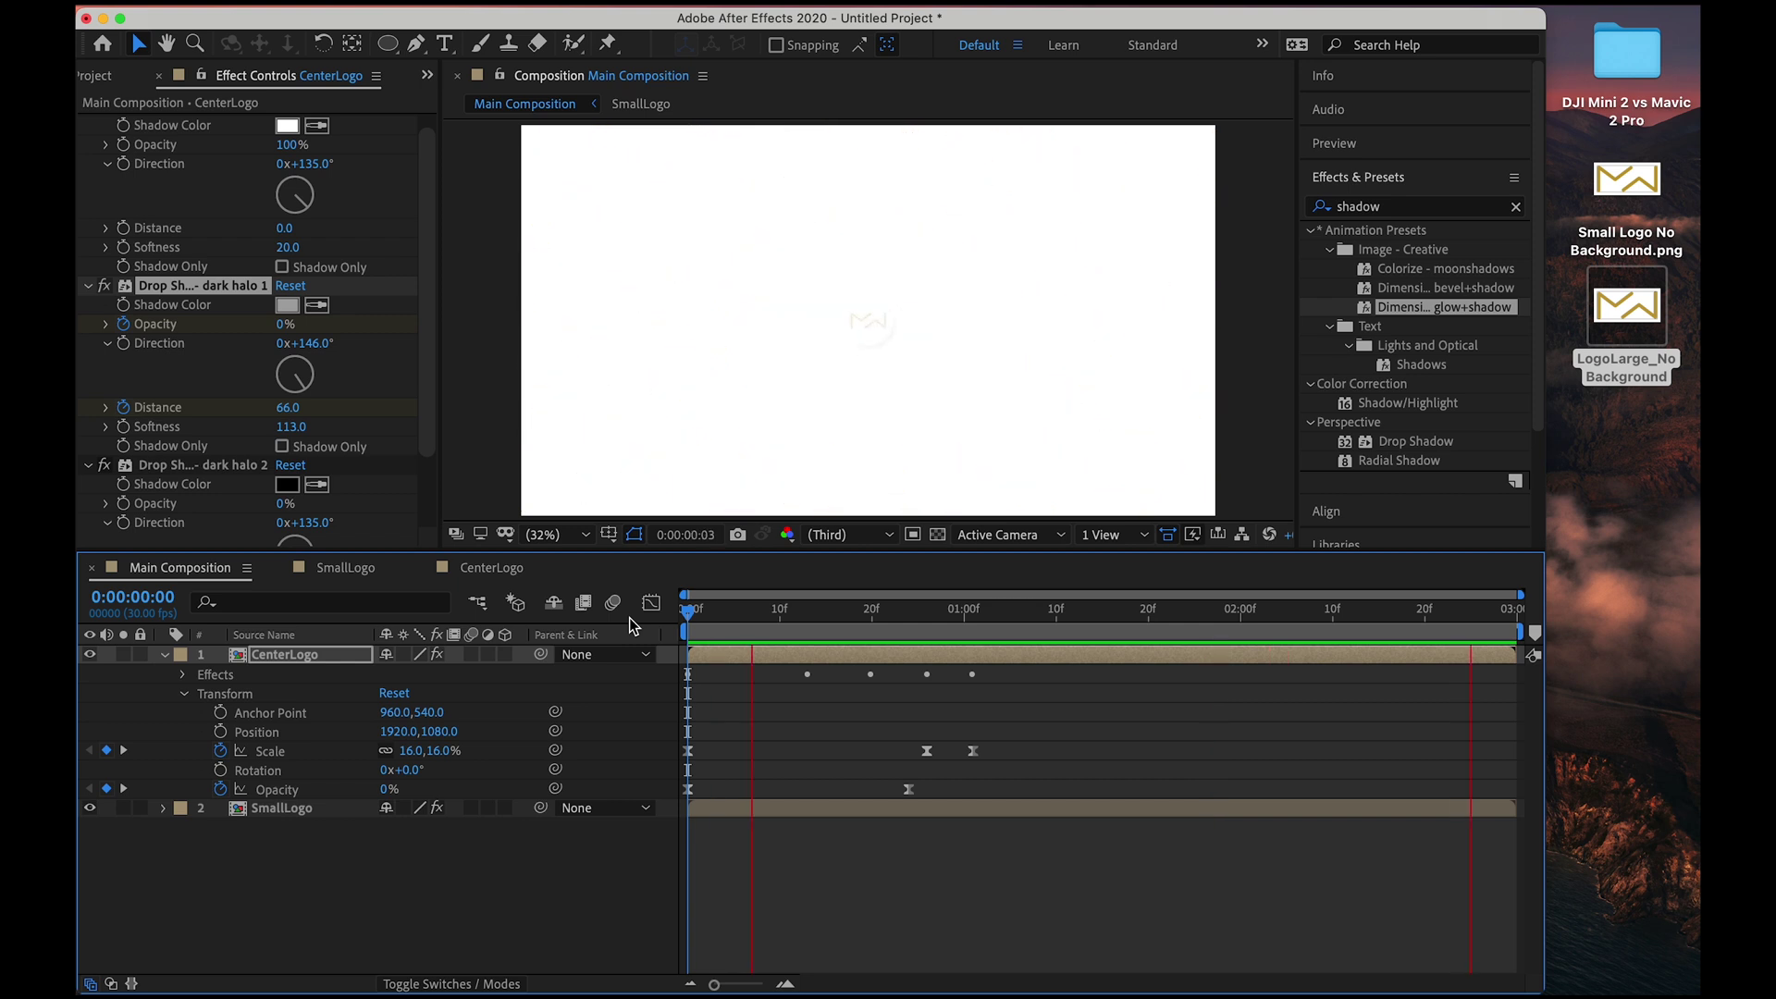
key(space)
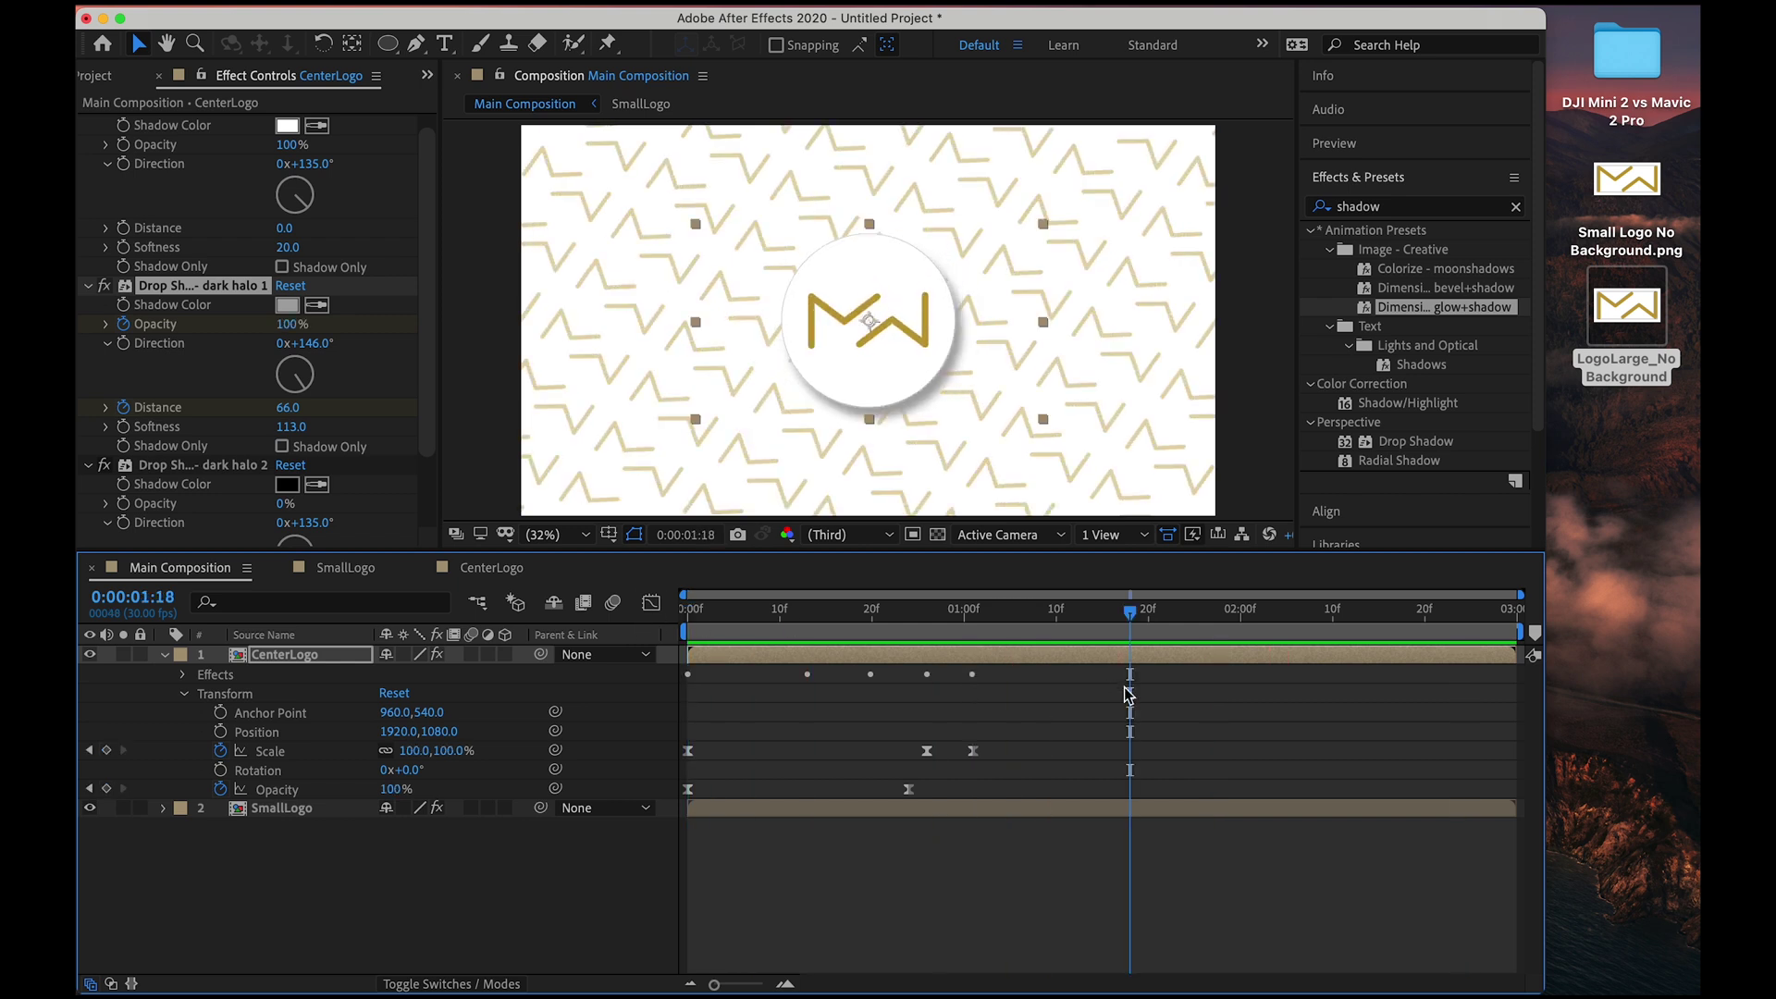
Reveal the dark halo 1 drop shadow's keyframes and apply Easy Ease to all its Opacity and Distance keyframes.
click(186, 675)
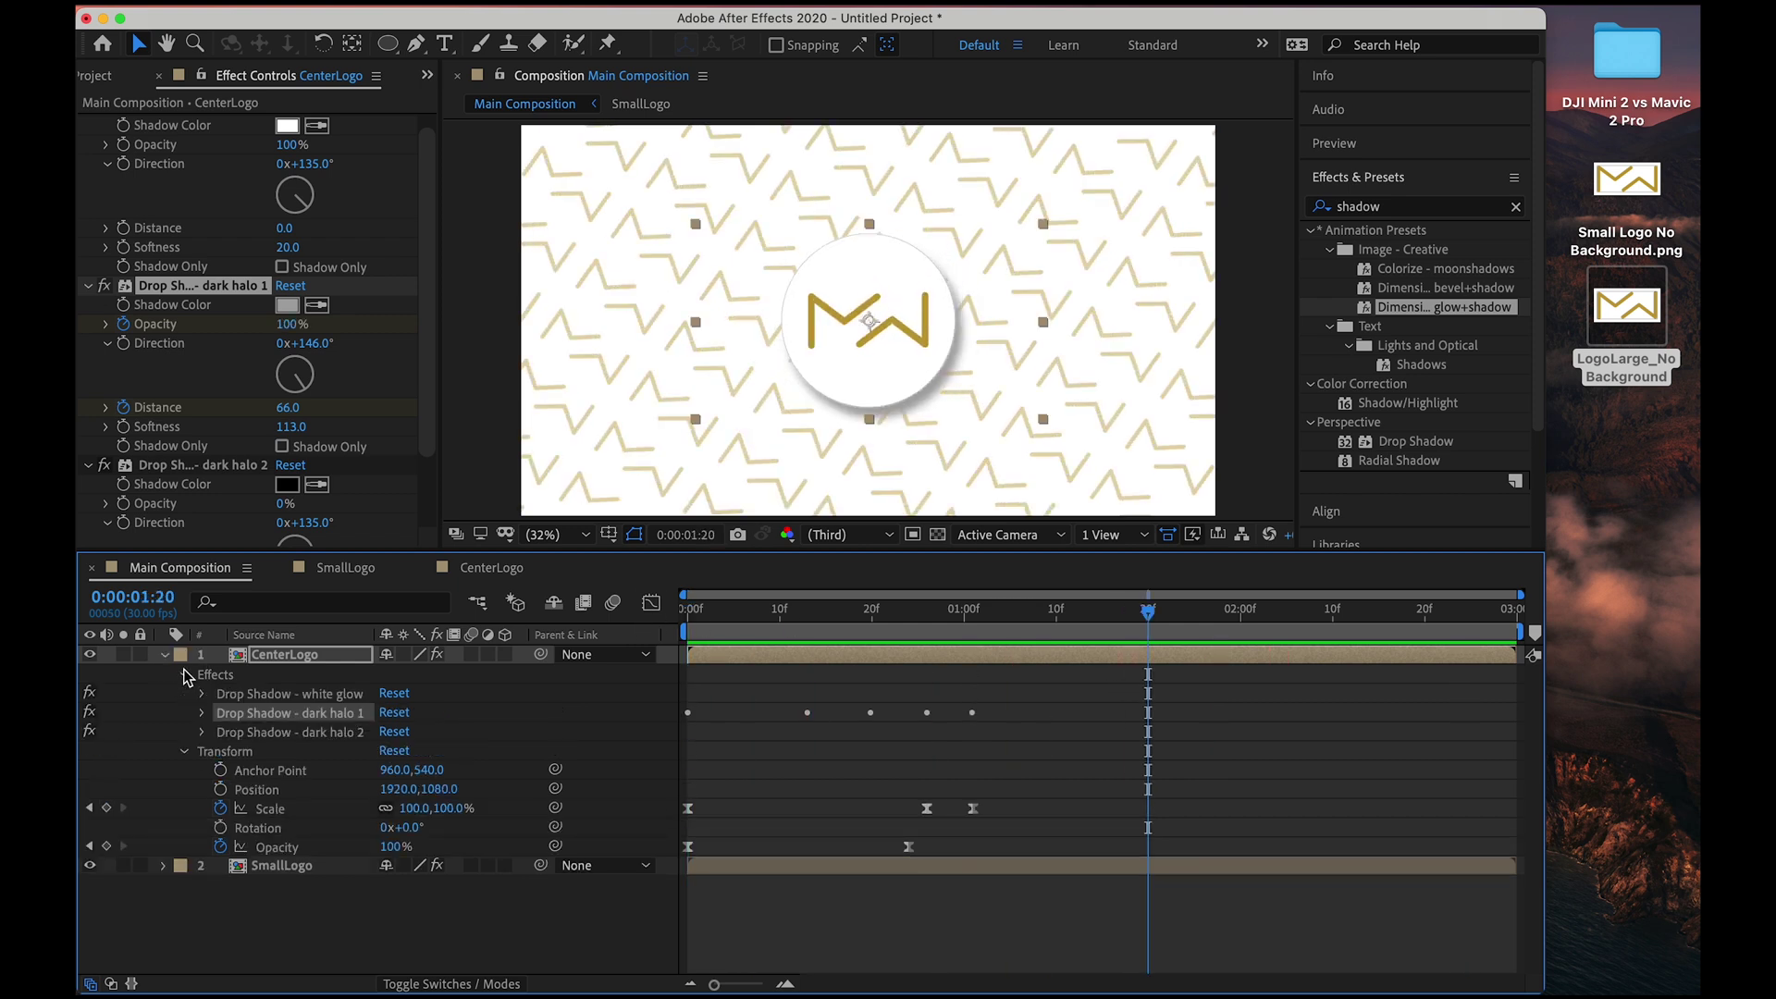
click(202, 714)
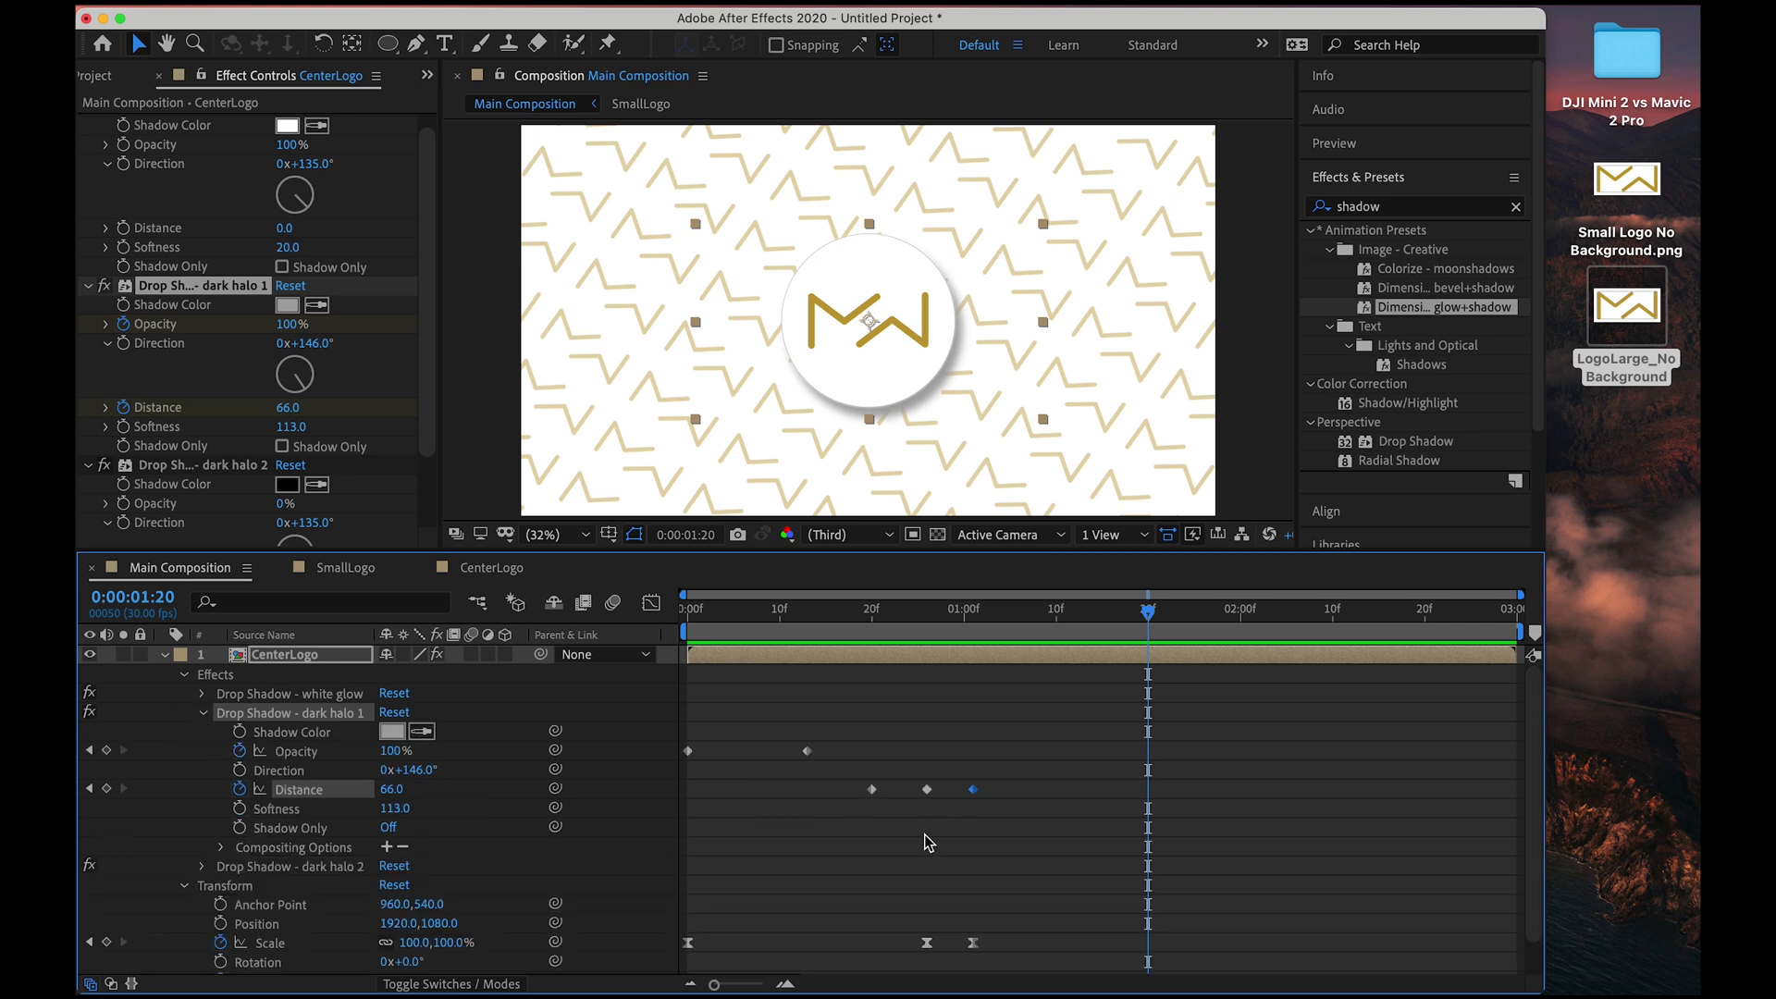
drag(1029, 835, 665, 731)
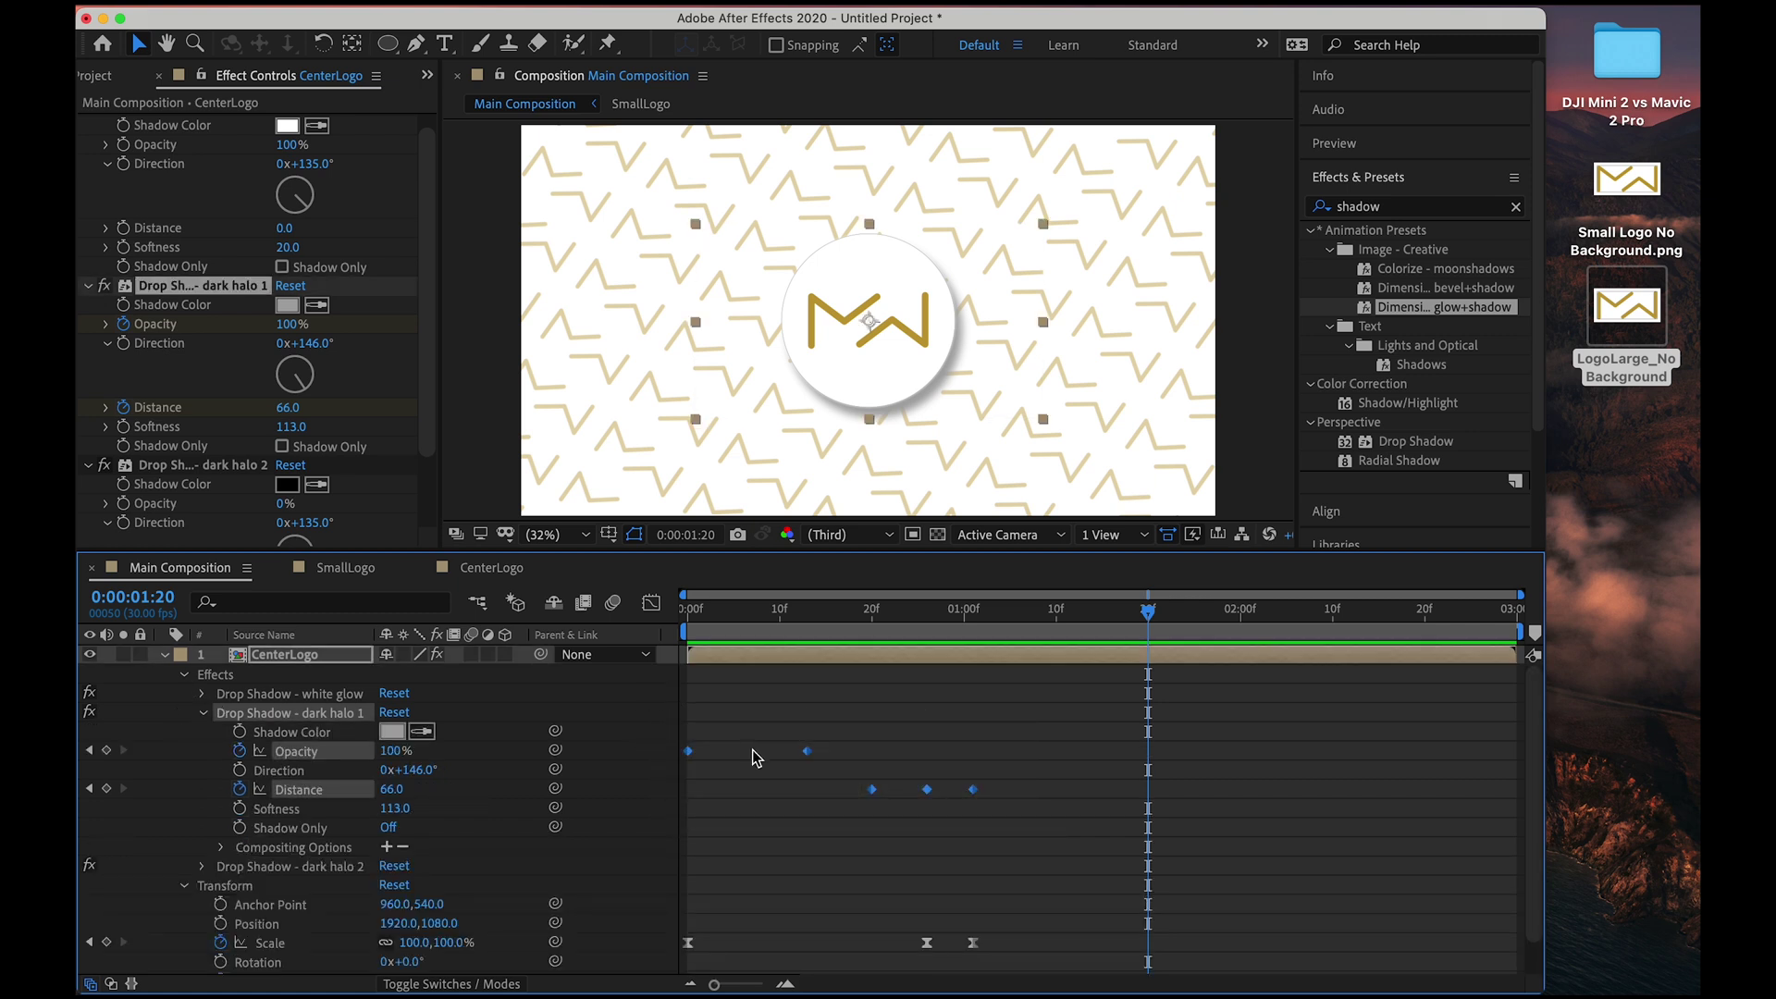
right_click(806, 752)
mouse_move(1031, 971)
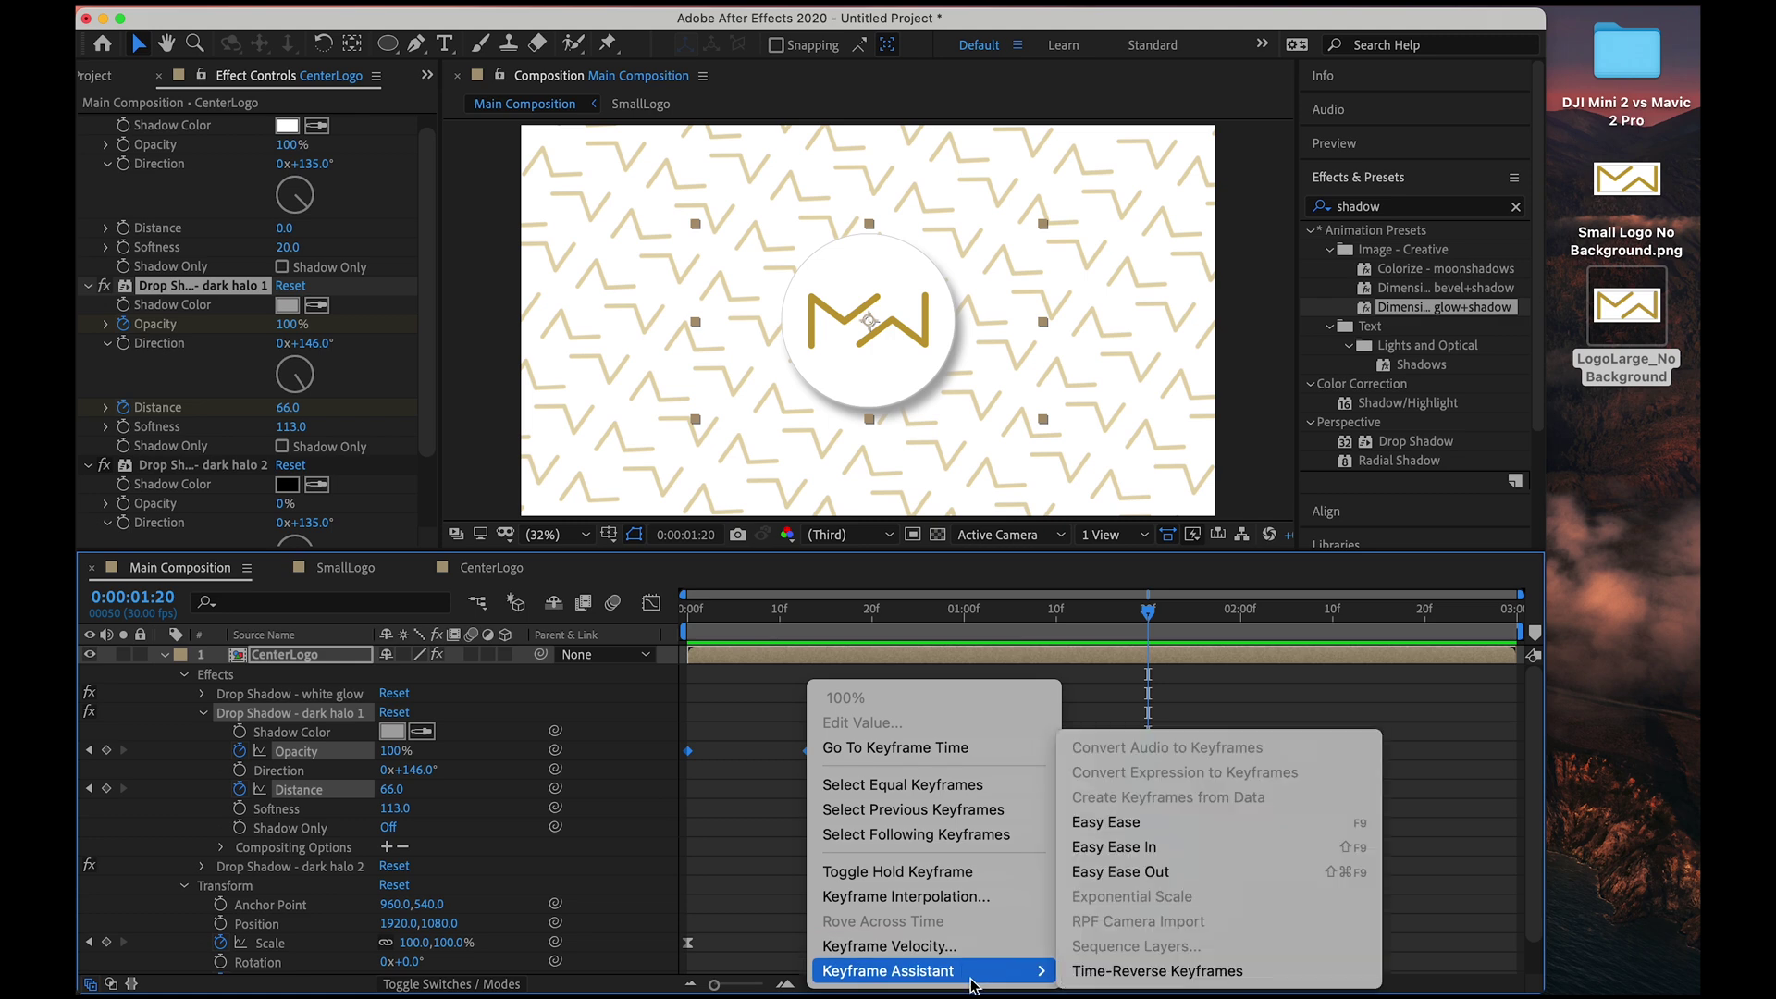
click(1077, 822)
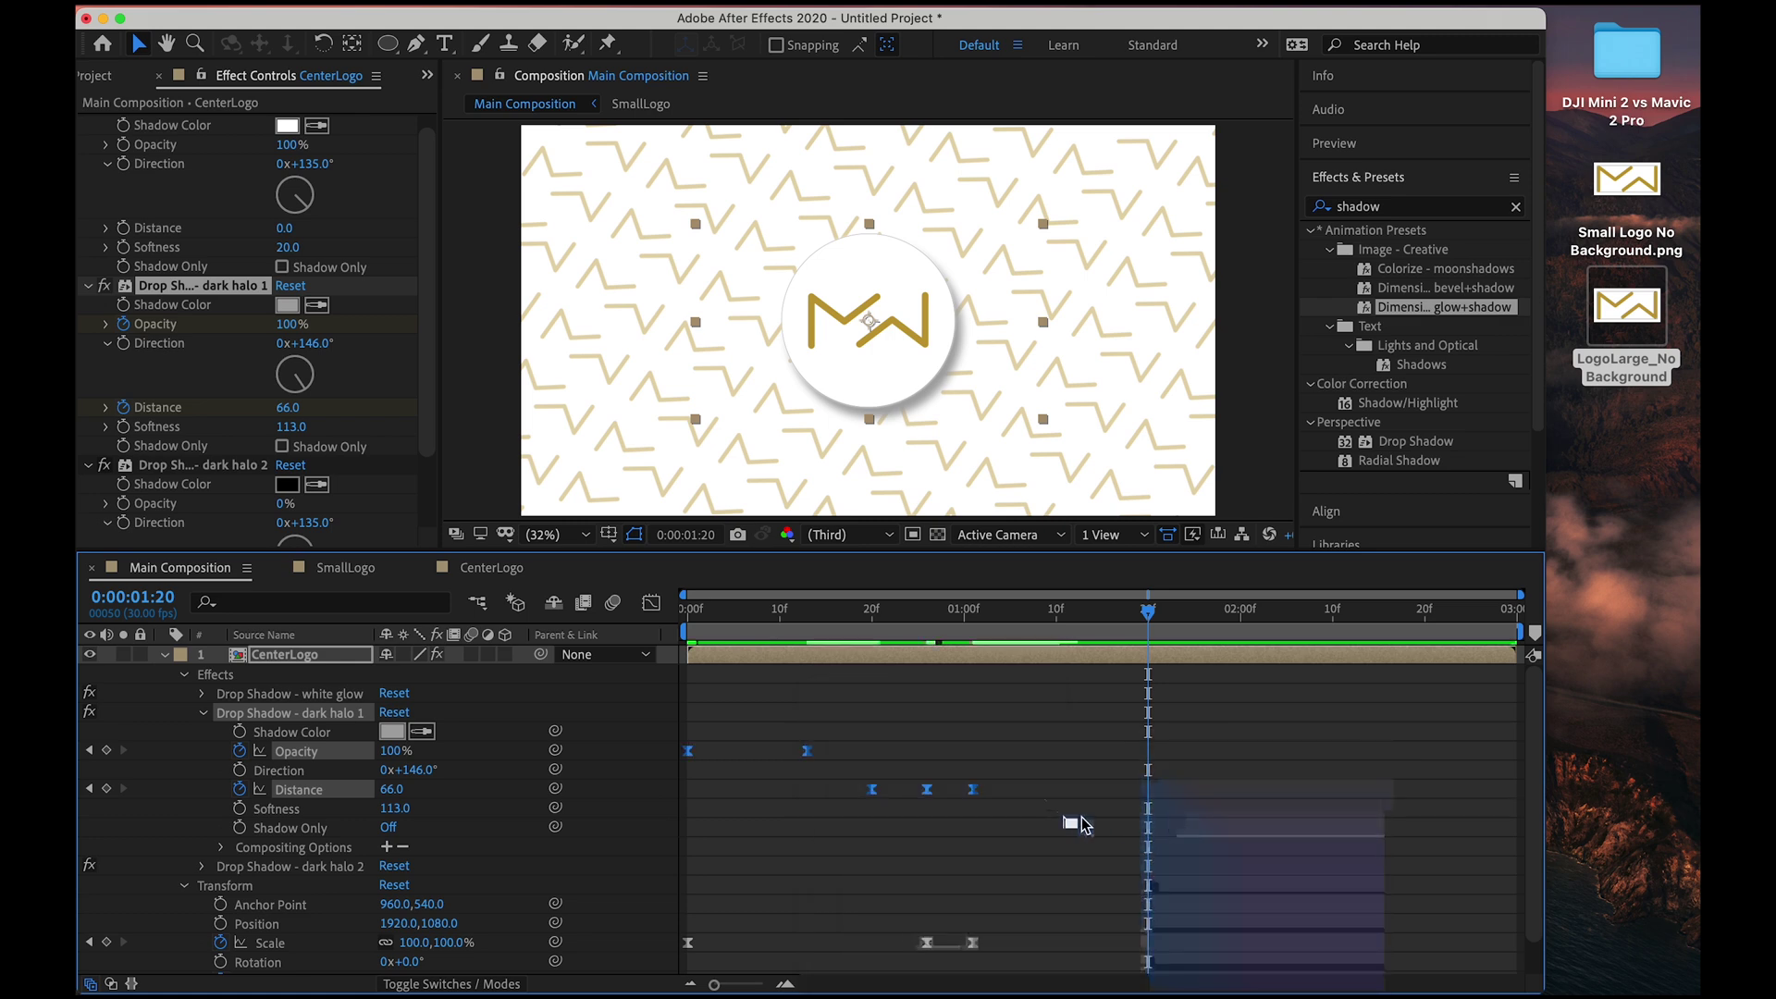
Copy all of CenterLogo's shadow Opacity, shadow Distance, Scale and layer Opacity keyframes and paste them at 0:00:01:20.
scroll(1050, 805, down, 1)
click(1046, 802)
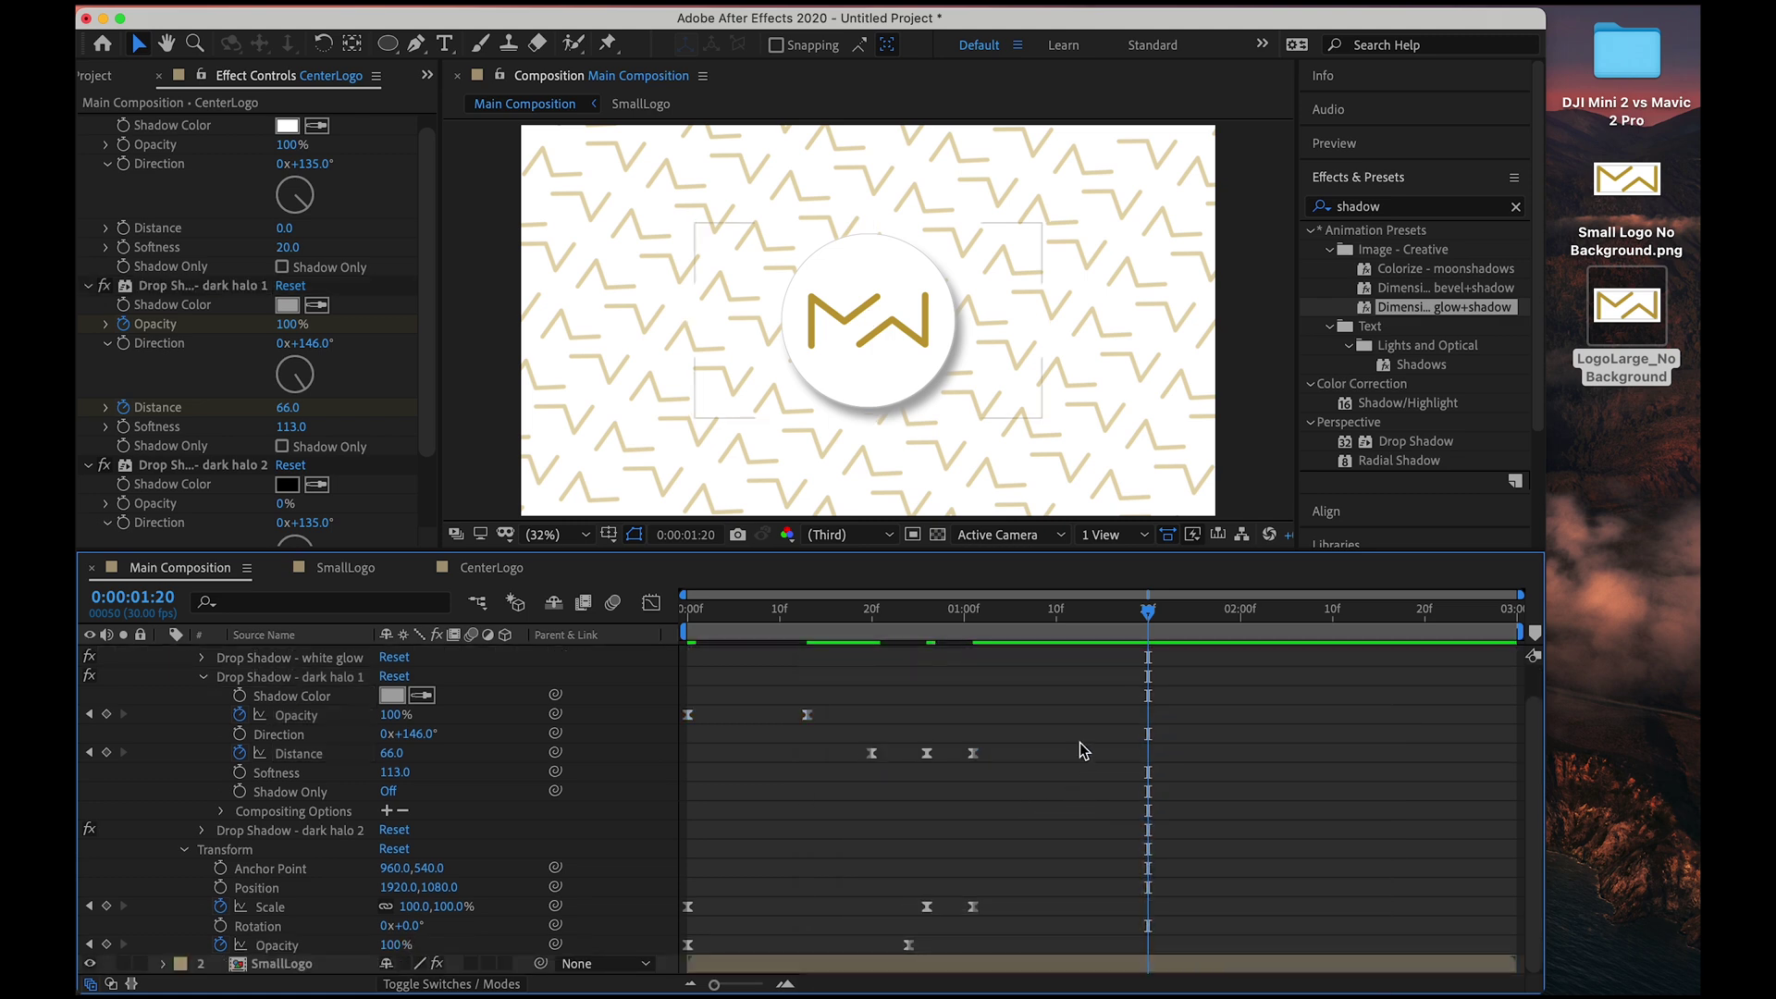
drag(1023, 702, 666, 962)
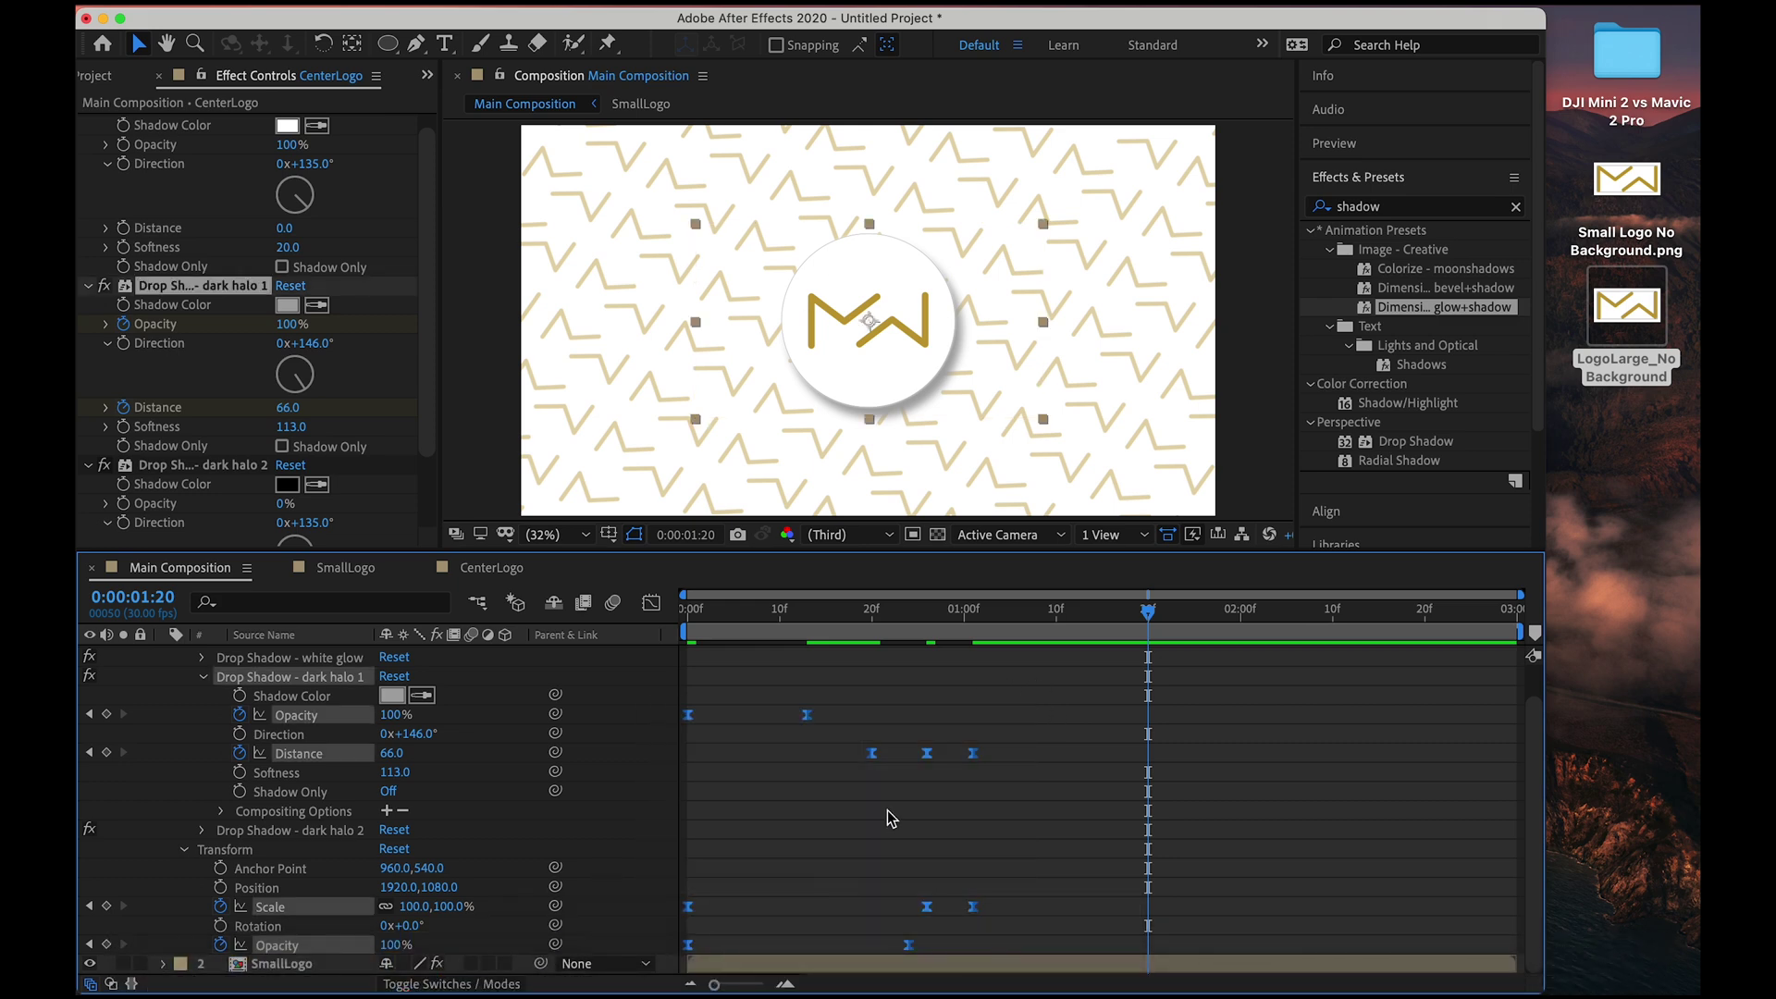
click(1167, 618)
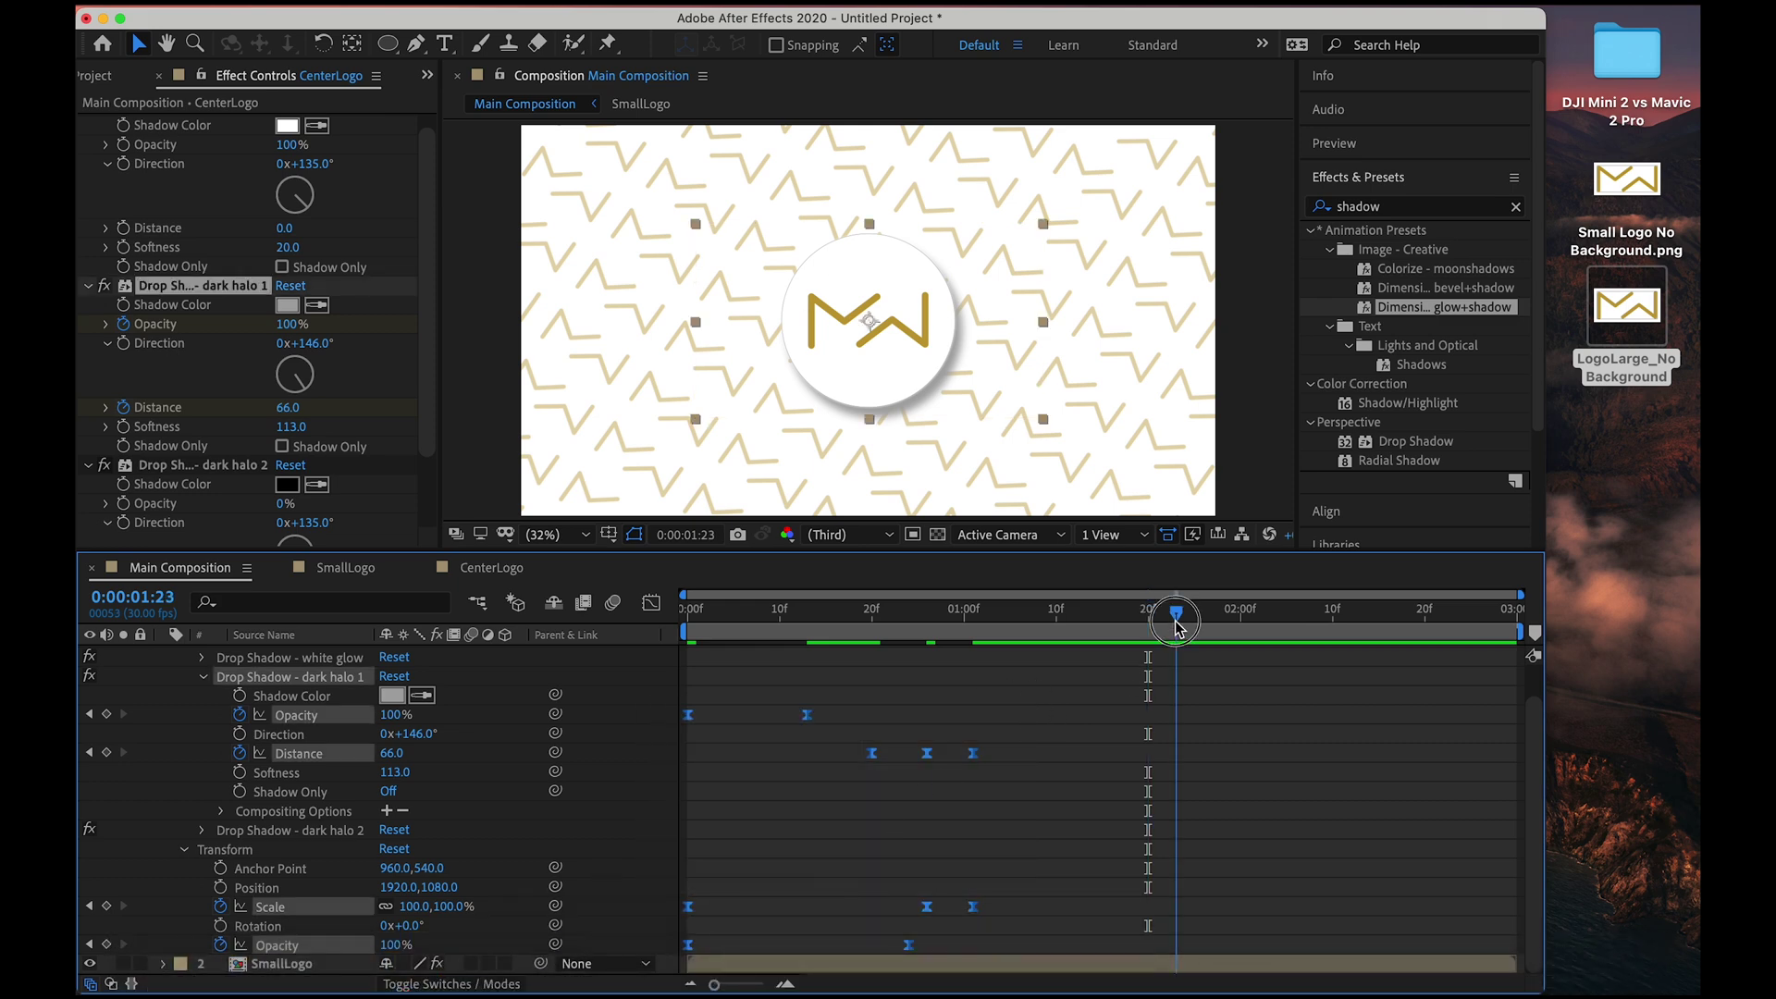
drag(1164, 618, 1148, 618)
key(ctrl+v)
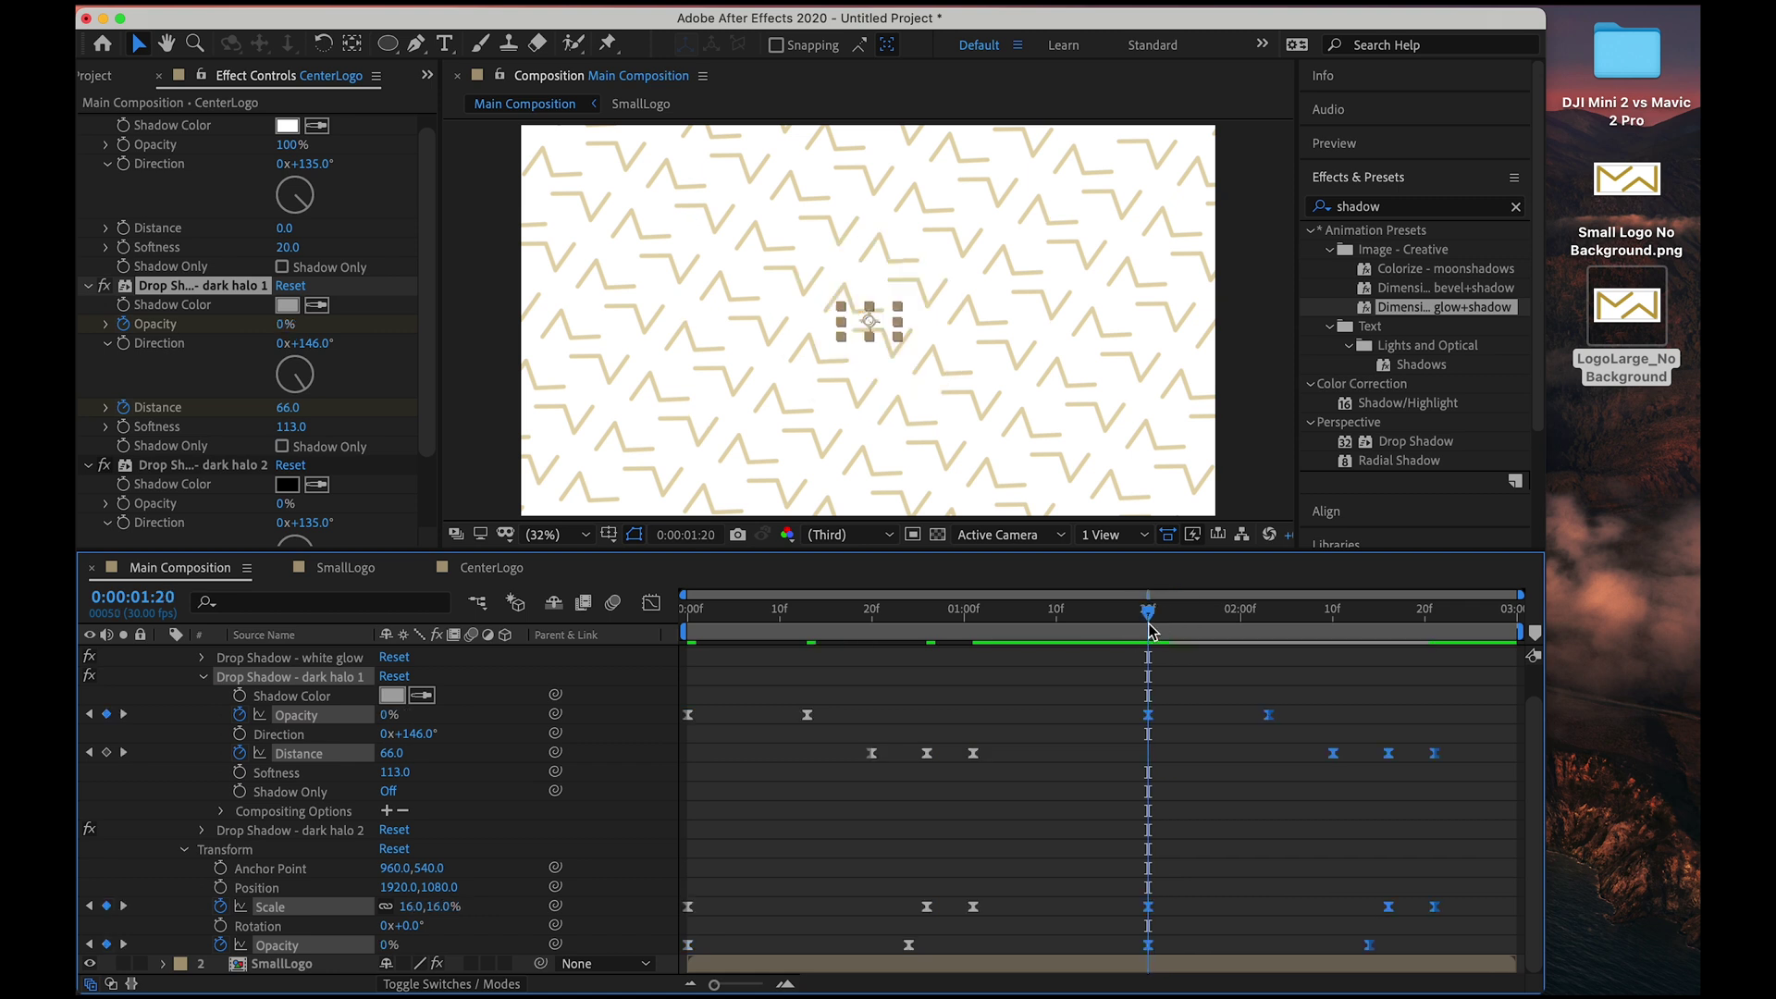
Time-reverse the pasted keyframes and preview the animation from the start.
right_click(1268, 716)
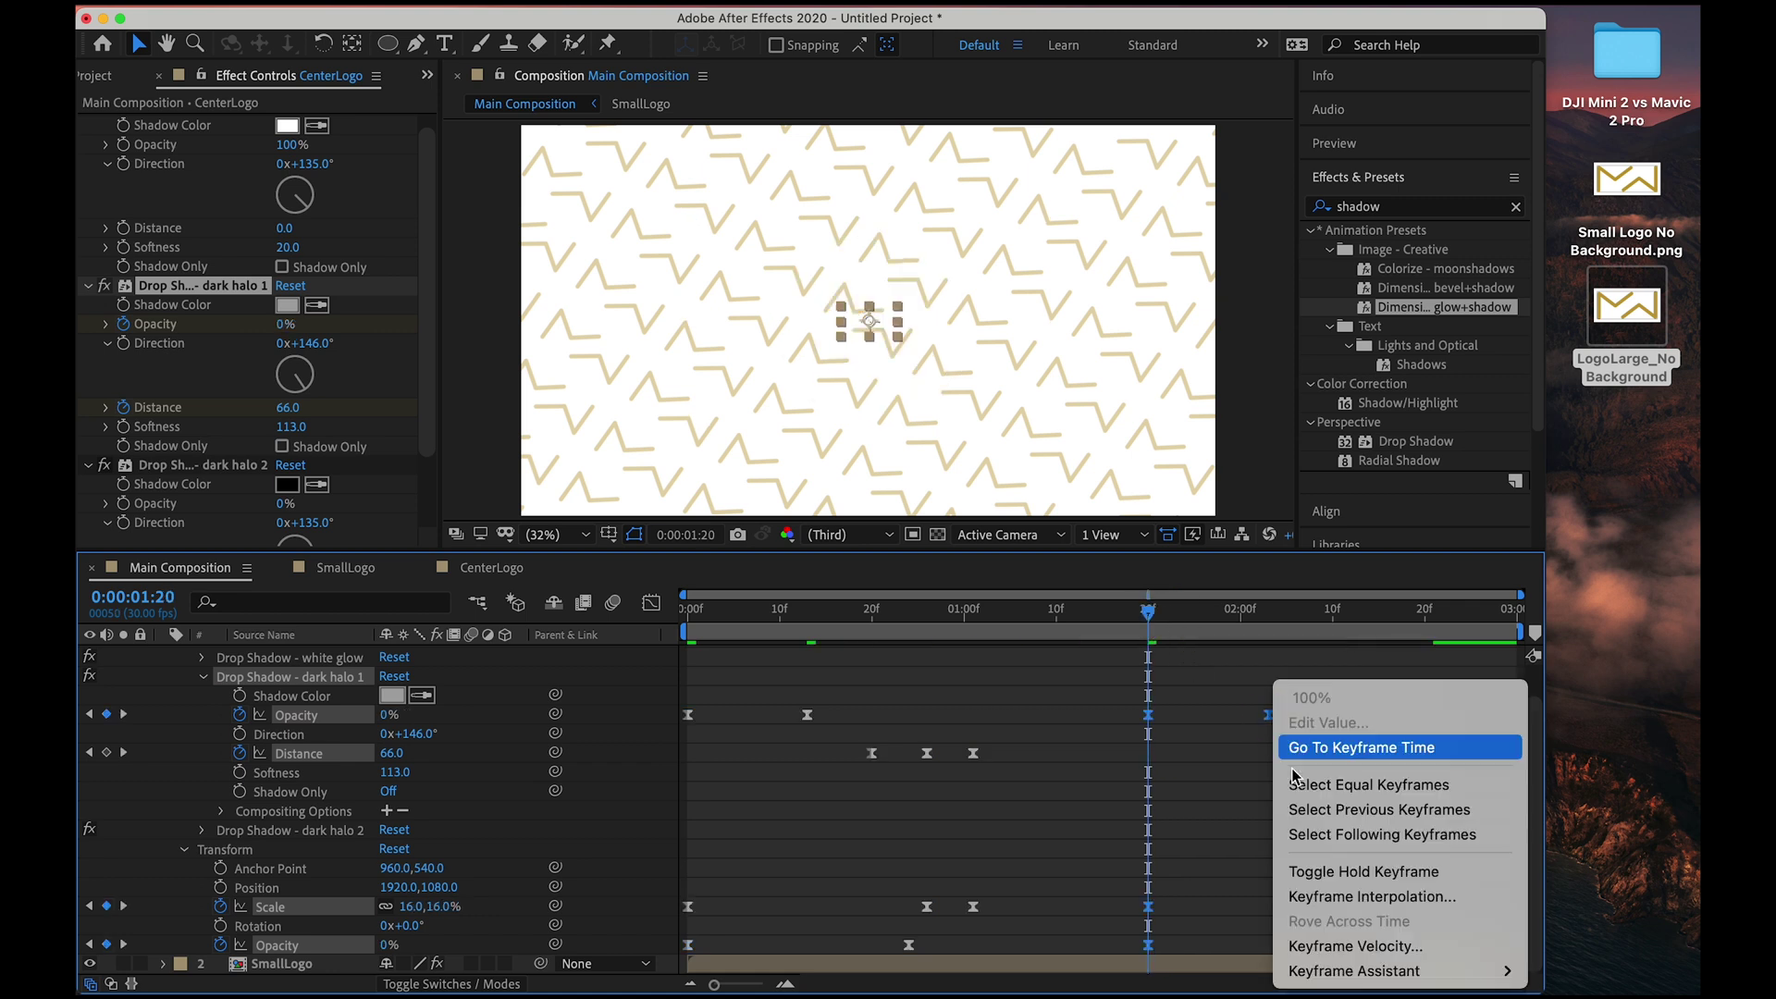
mouse_move(1370, 972)
click(1236, 971)
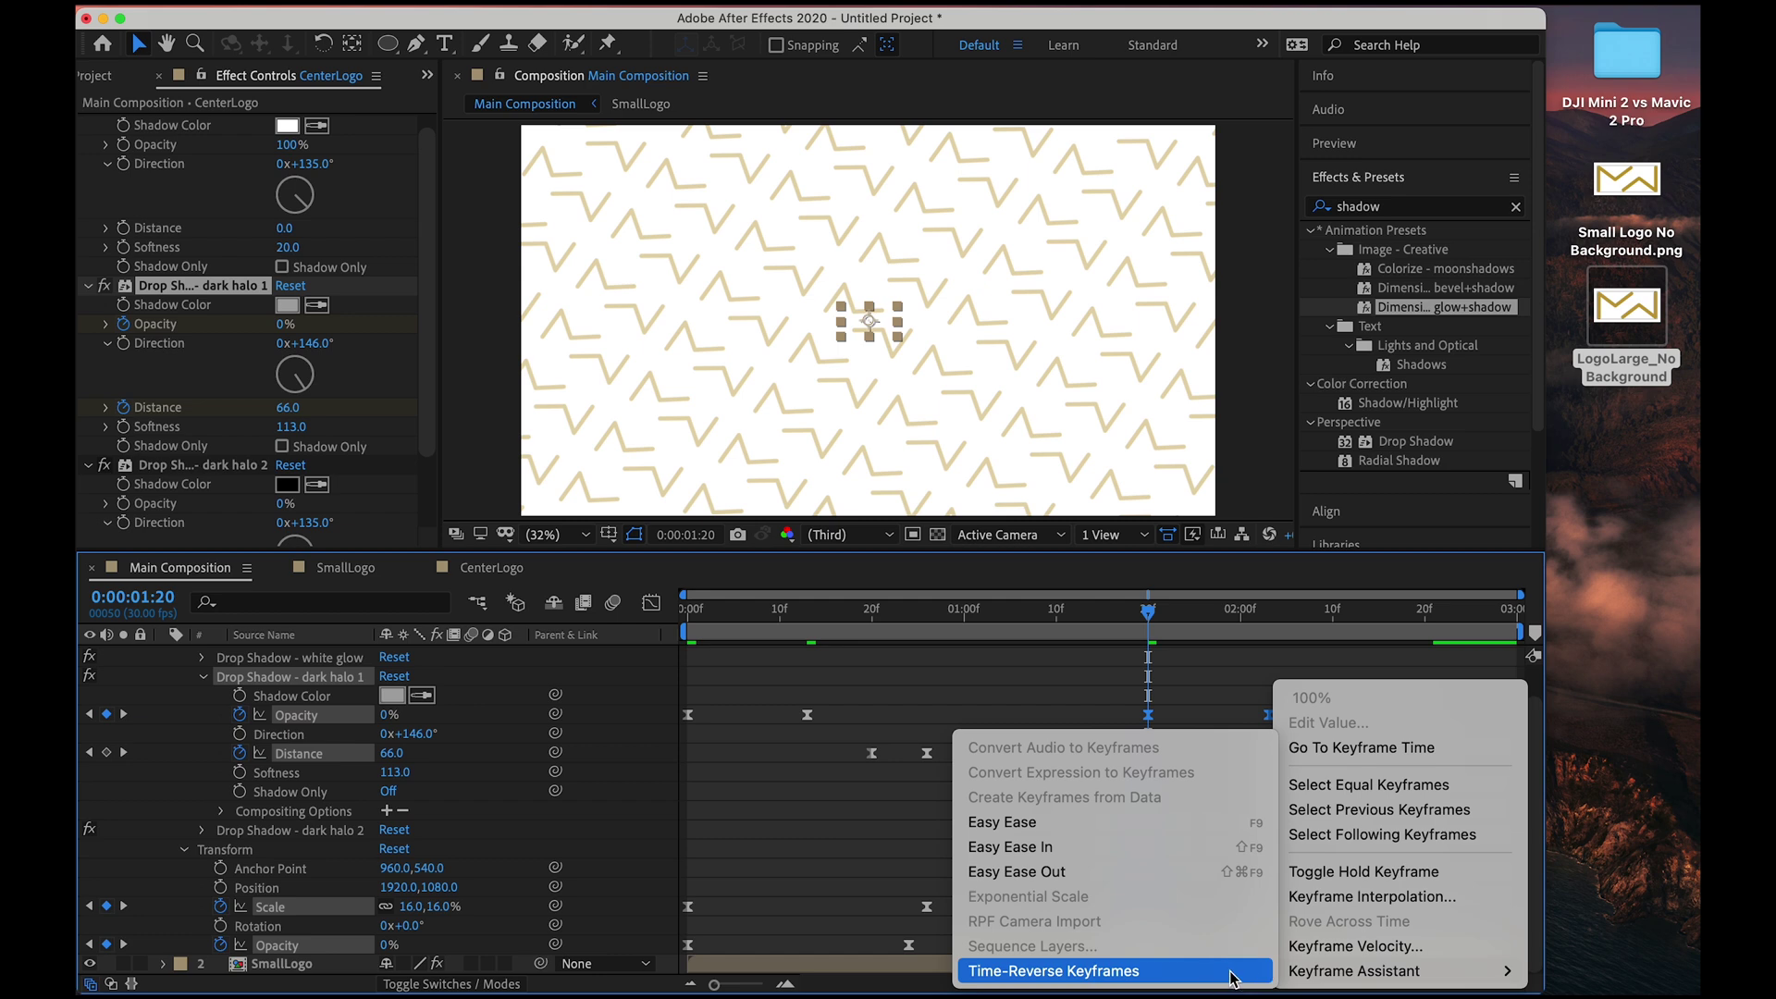
drag(1125, 619, 618, 636)
key(space)
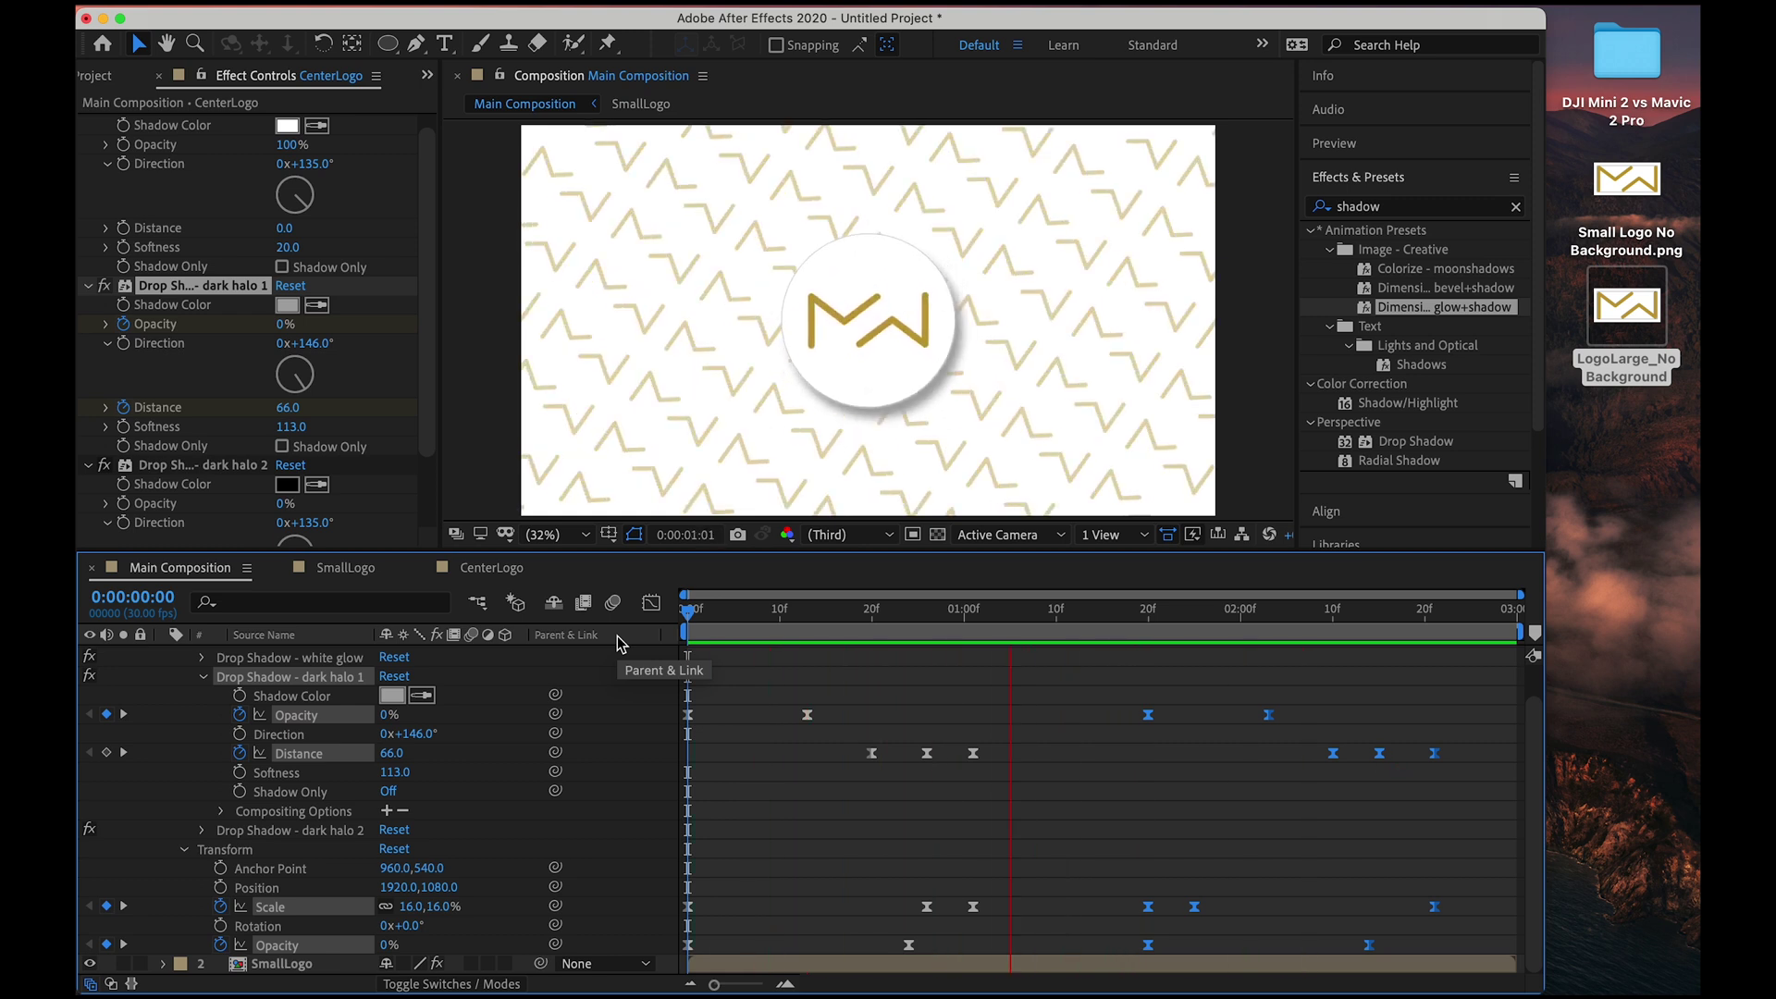
key(space)
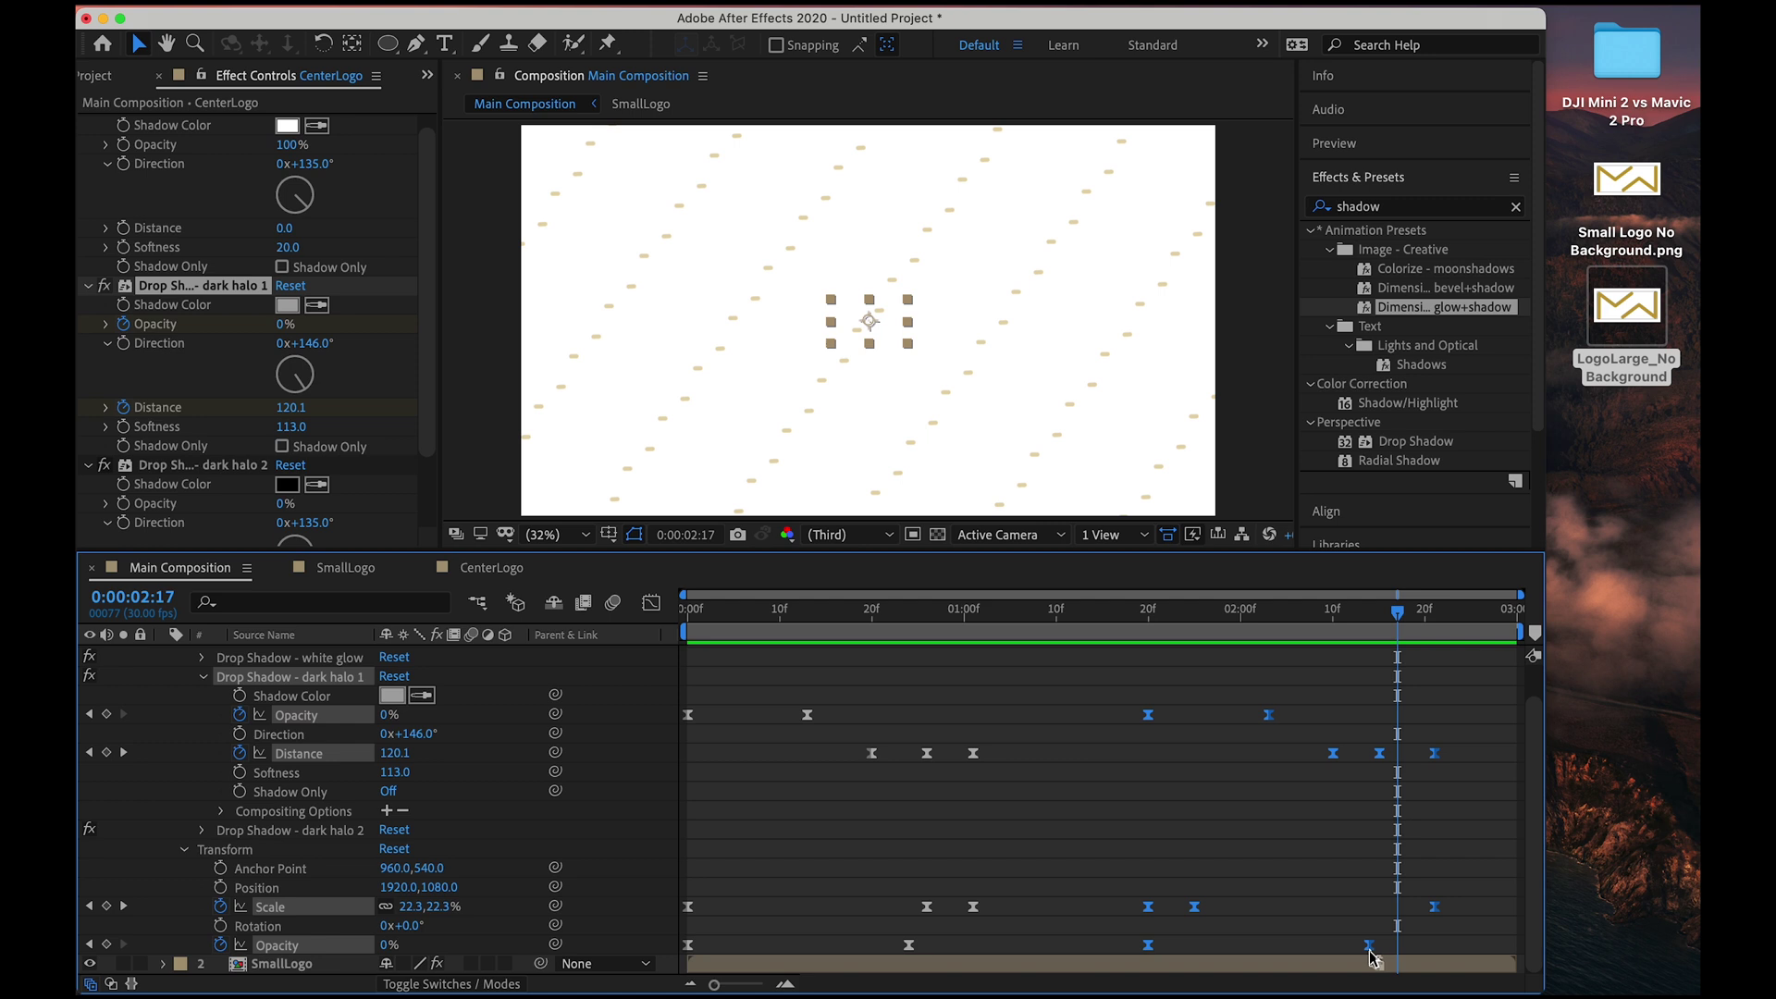
Shift the reversed keyframes together so the last ones land at 0:00:03:00, and preview from the start.
drag(1115, 677, 1520, 918)
drag(1076, 611, 695, 627)
key(space)
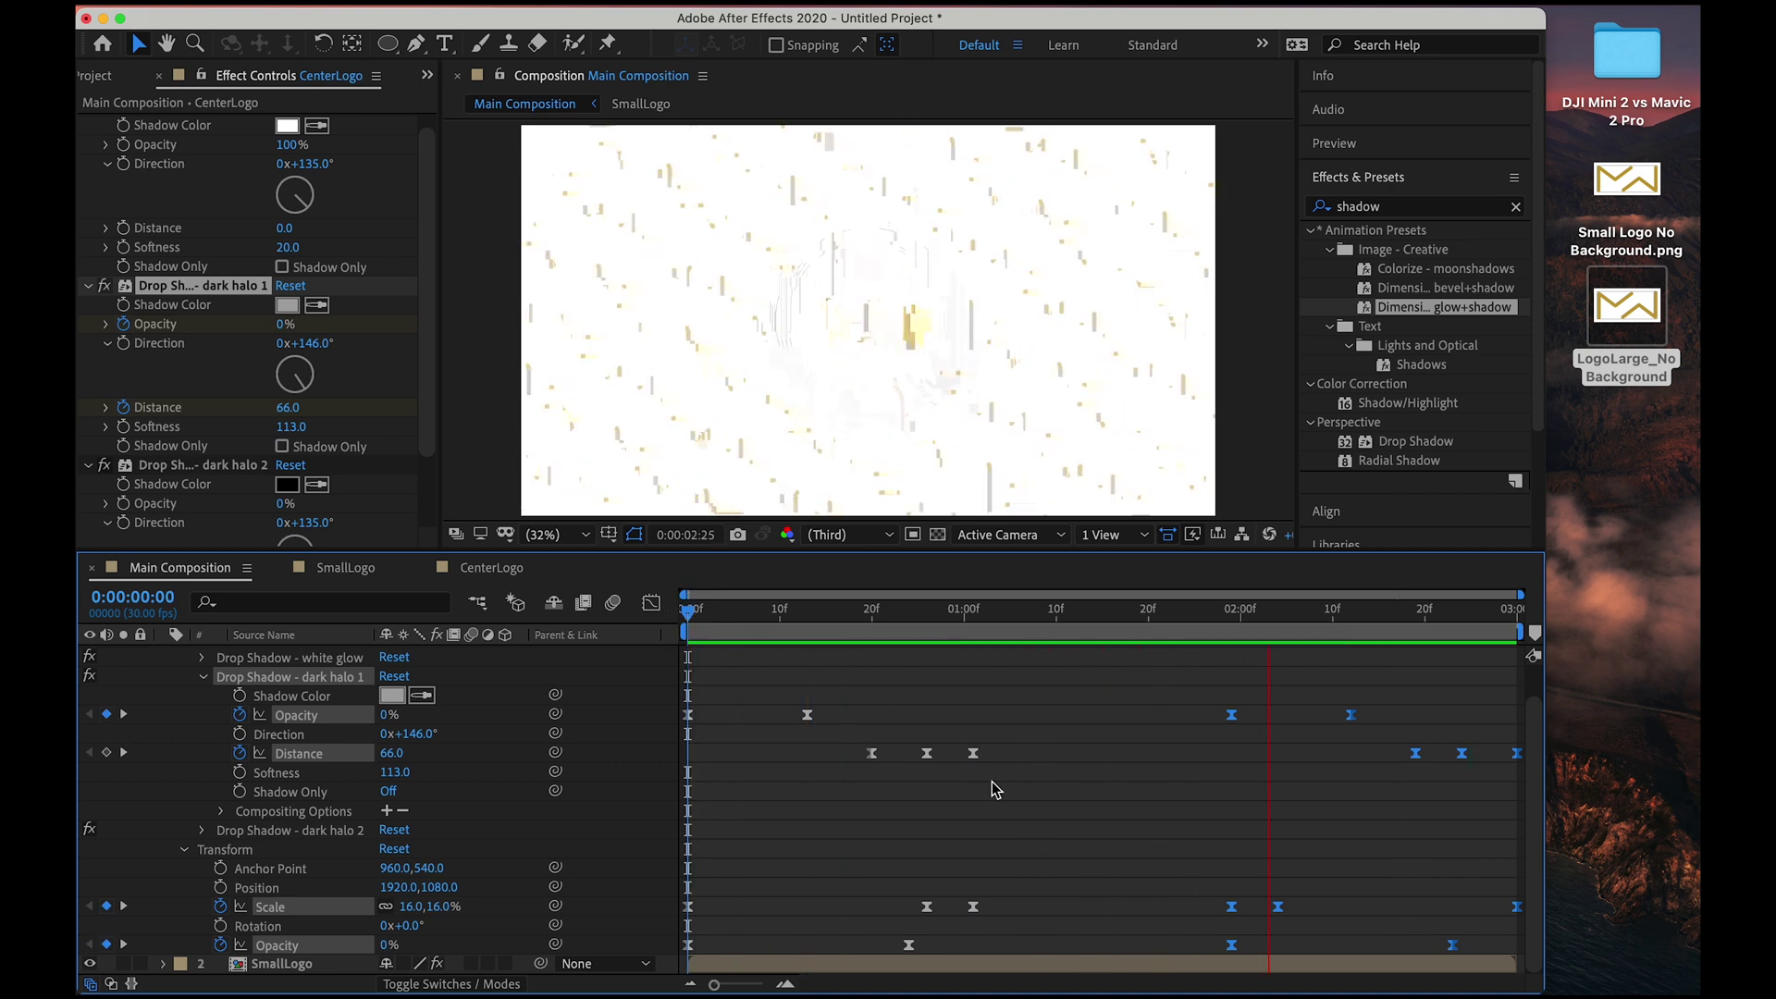
key(space)
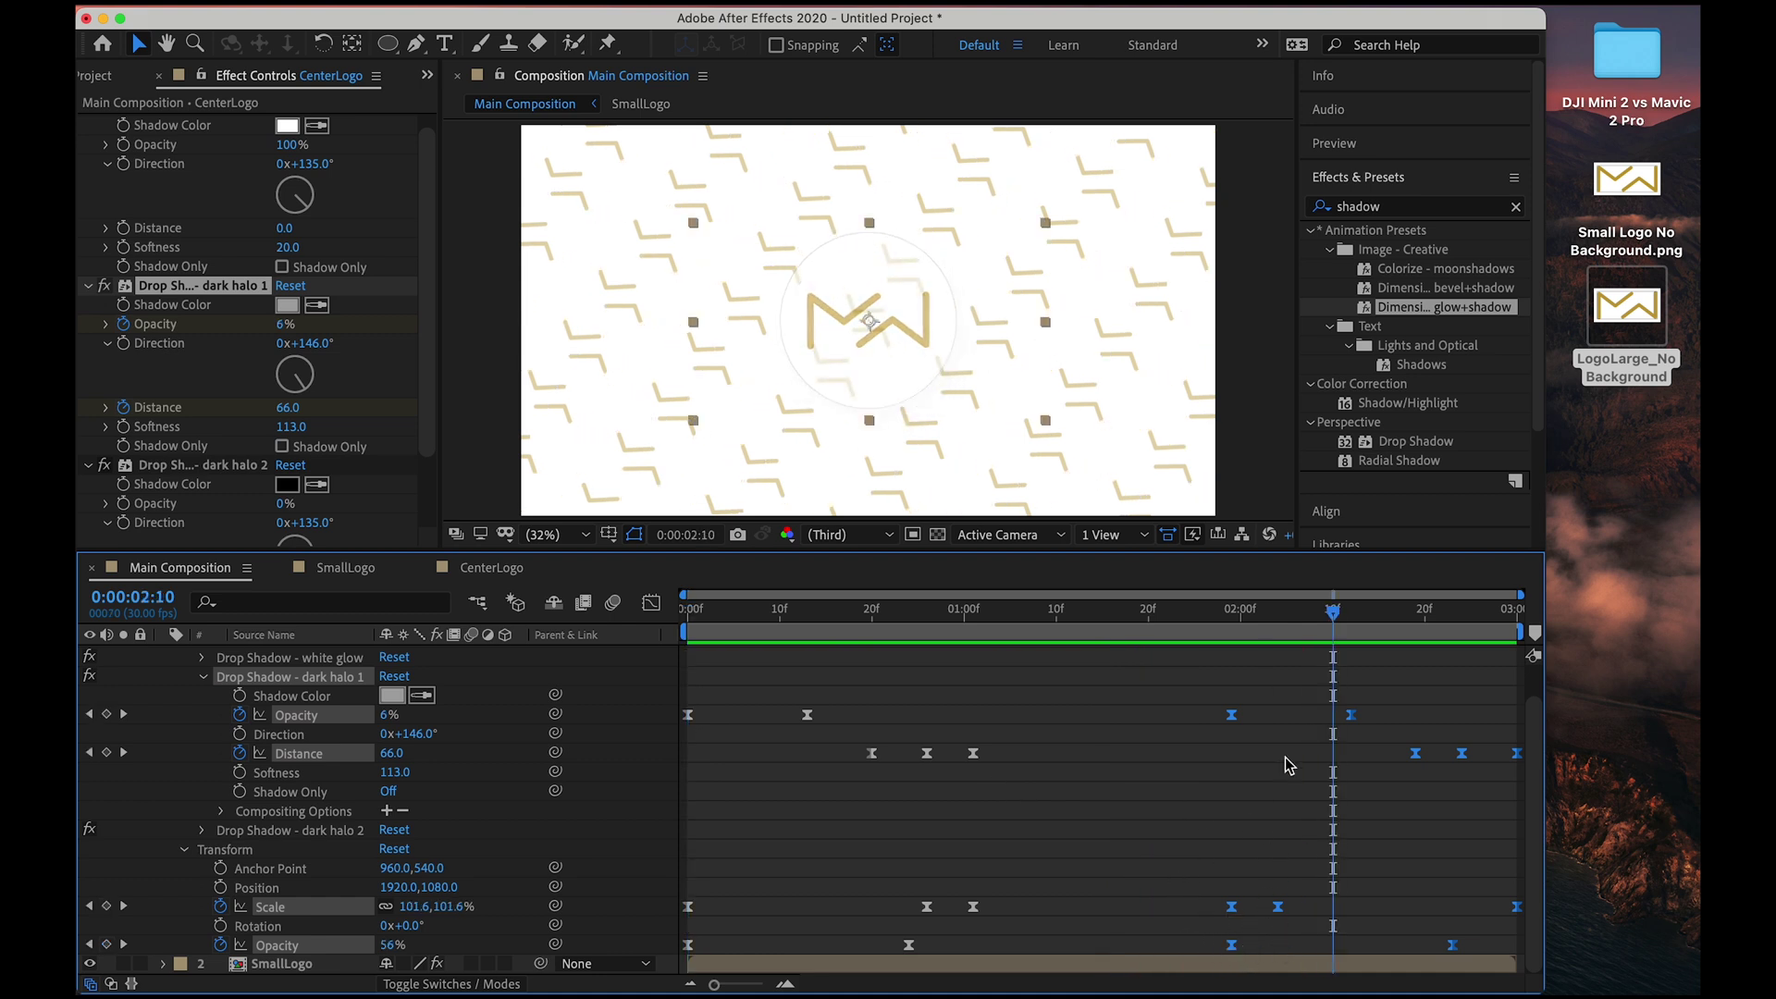
Move CenterLogo's closing layer Opacity keyframes to 0:00:02:15 and 0:00:03:00, and preview the fade-out from the start.
drag(1202, 613, 1379, 655)
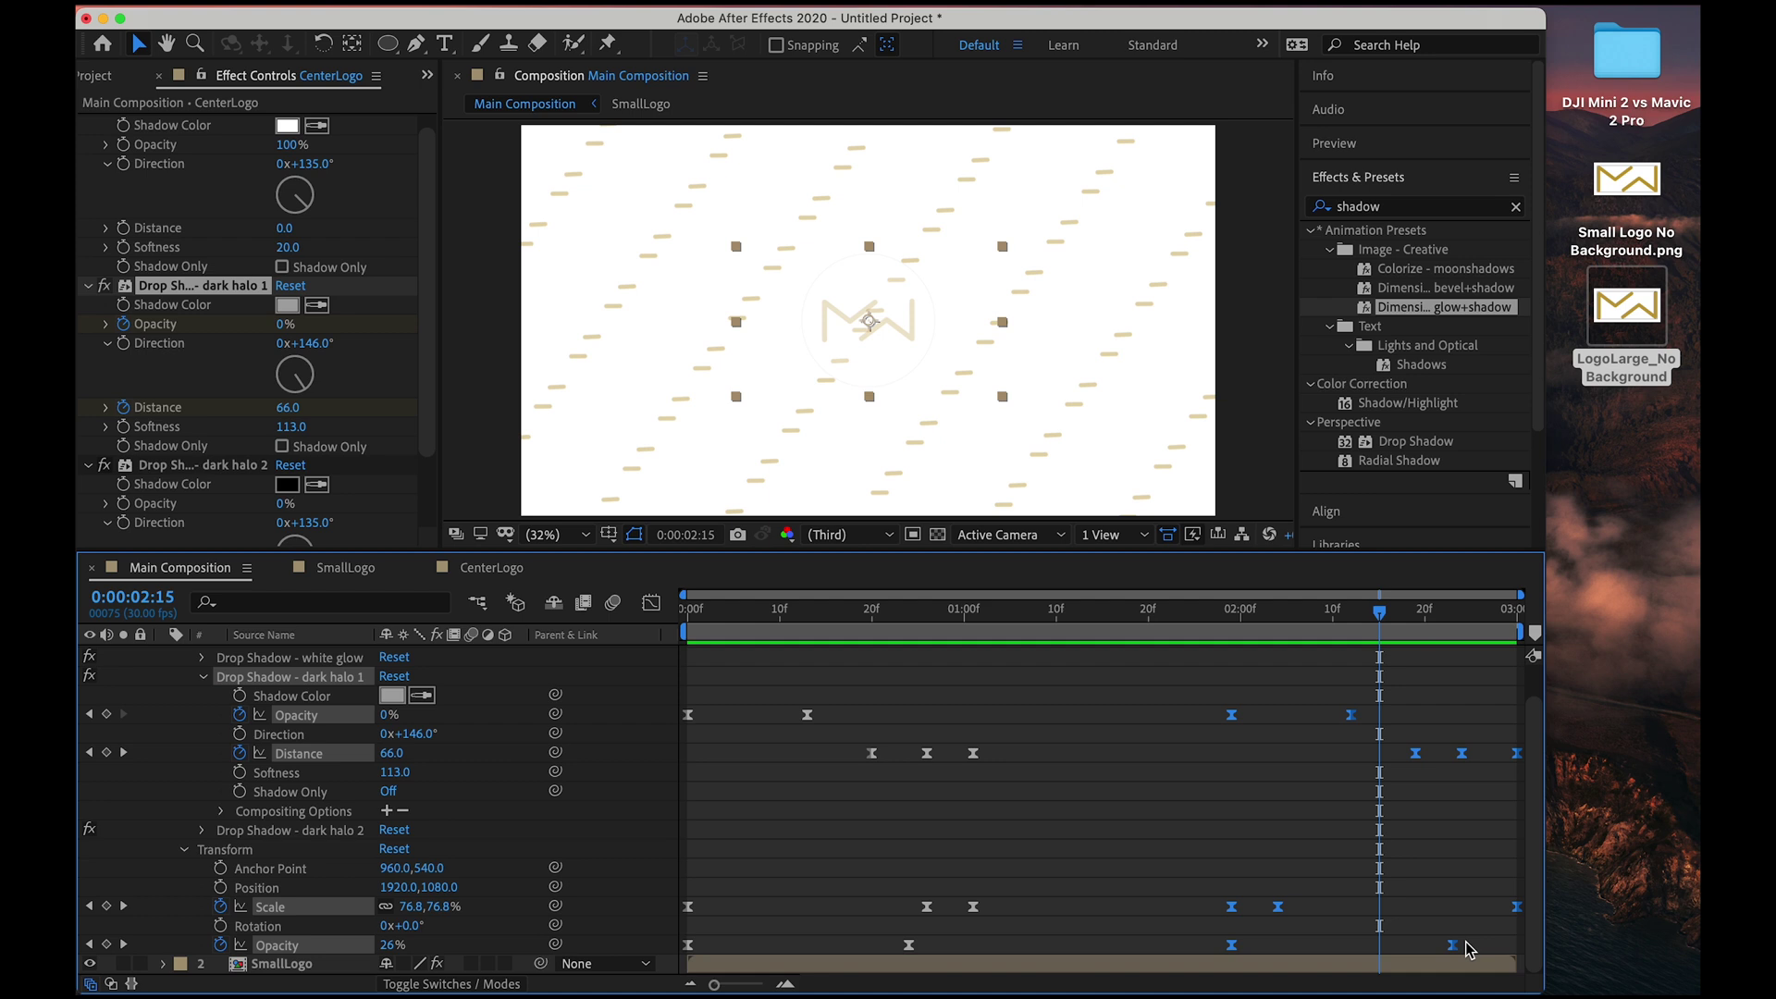
drag(1461, 945, 1520, 956)
click(1439, 883)
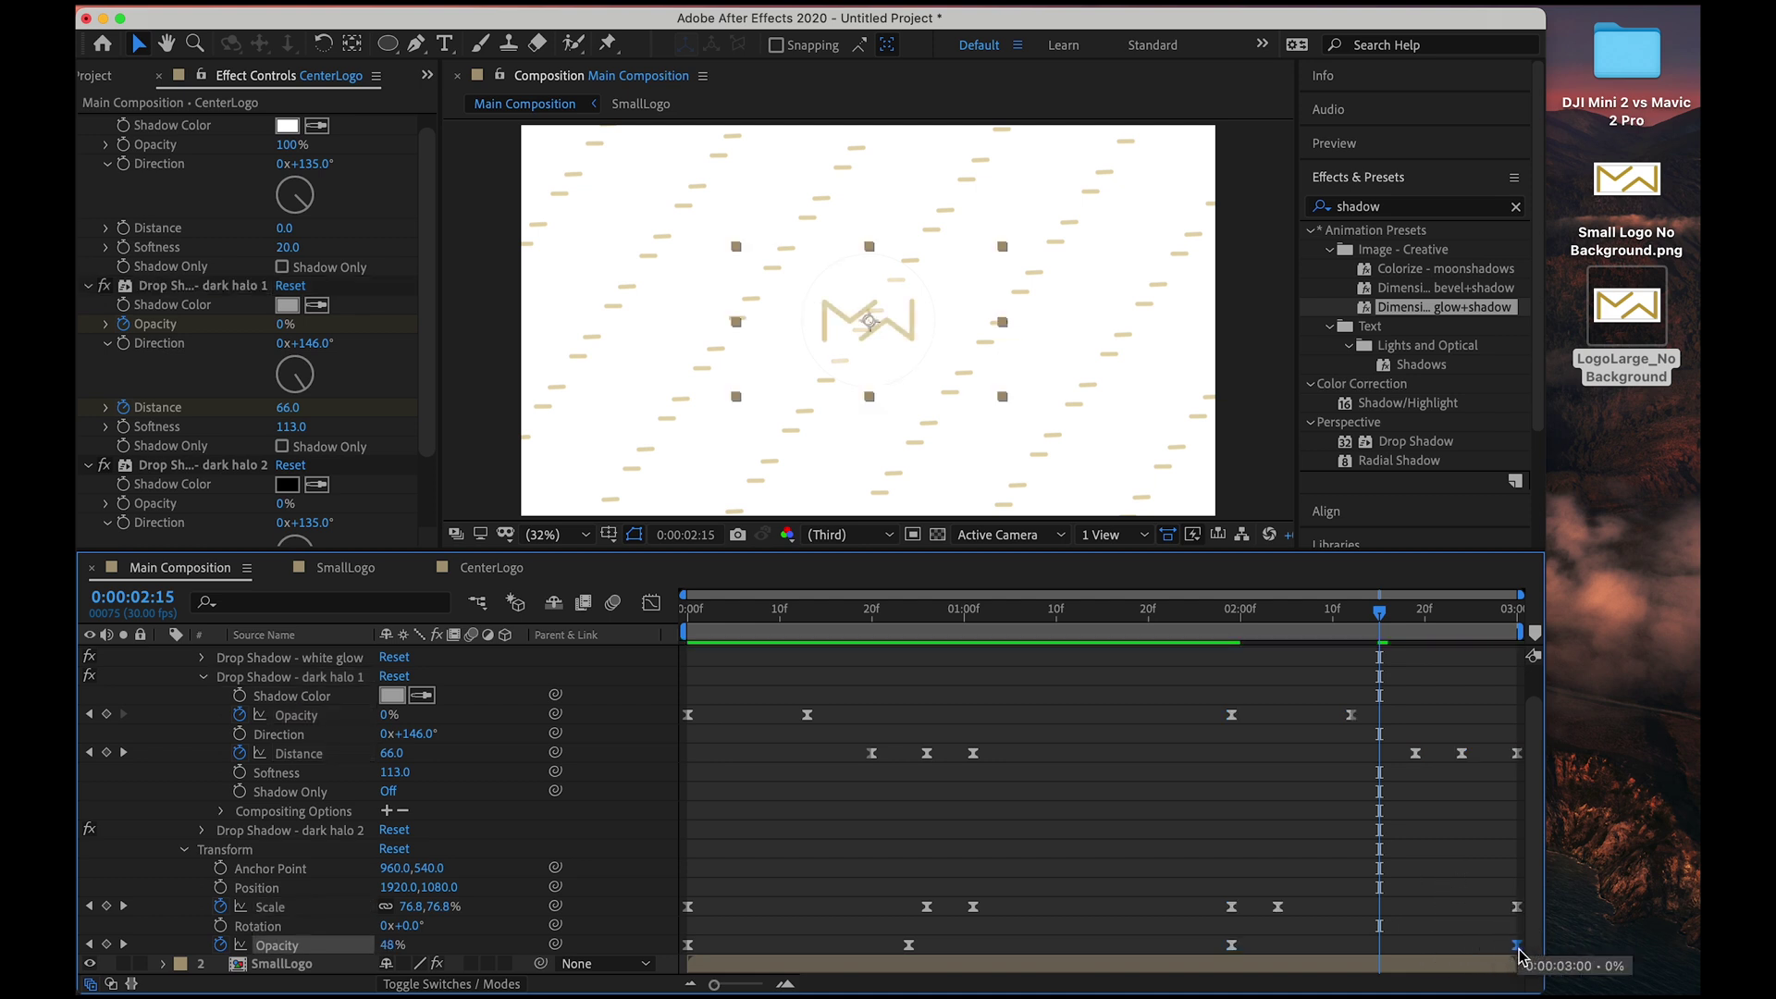
drag(1232, 946, 1380, 949)
drag(1167, 612, 685, 612)
key(space)
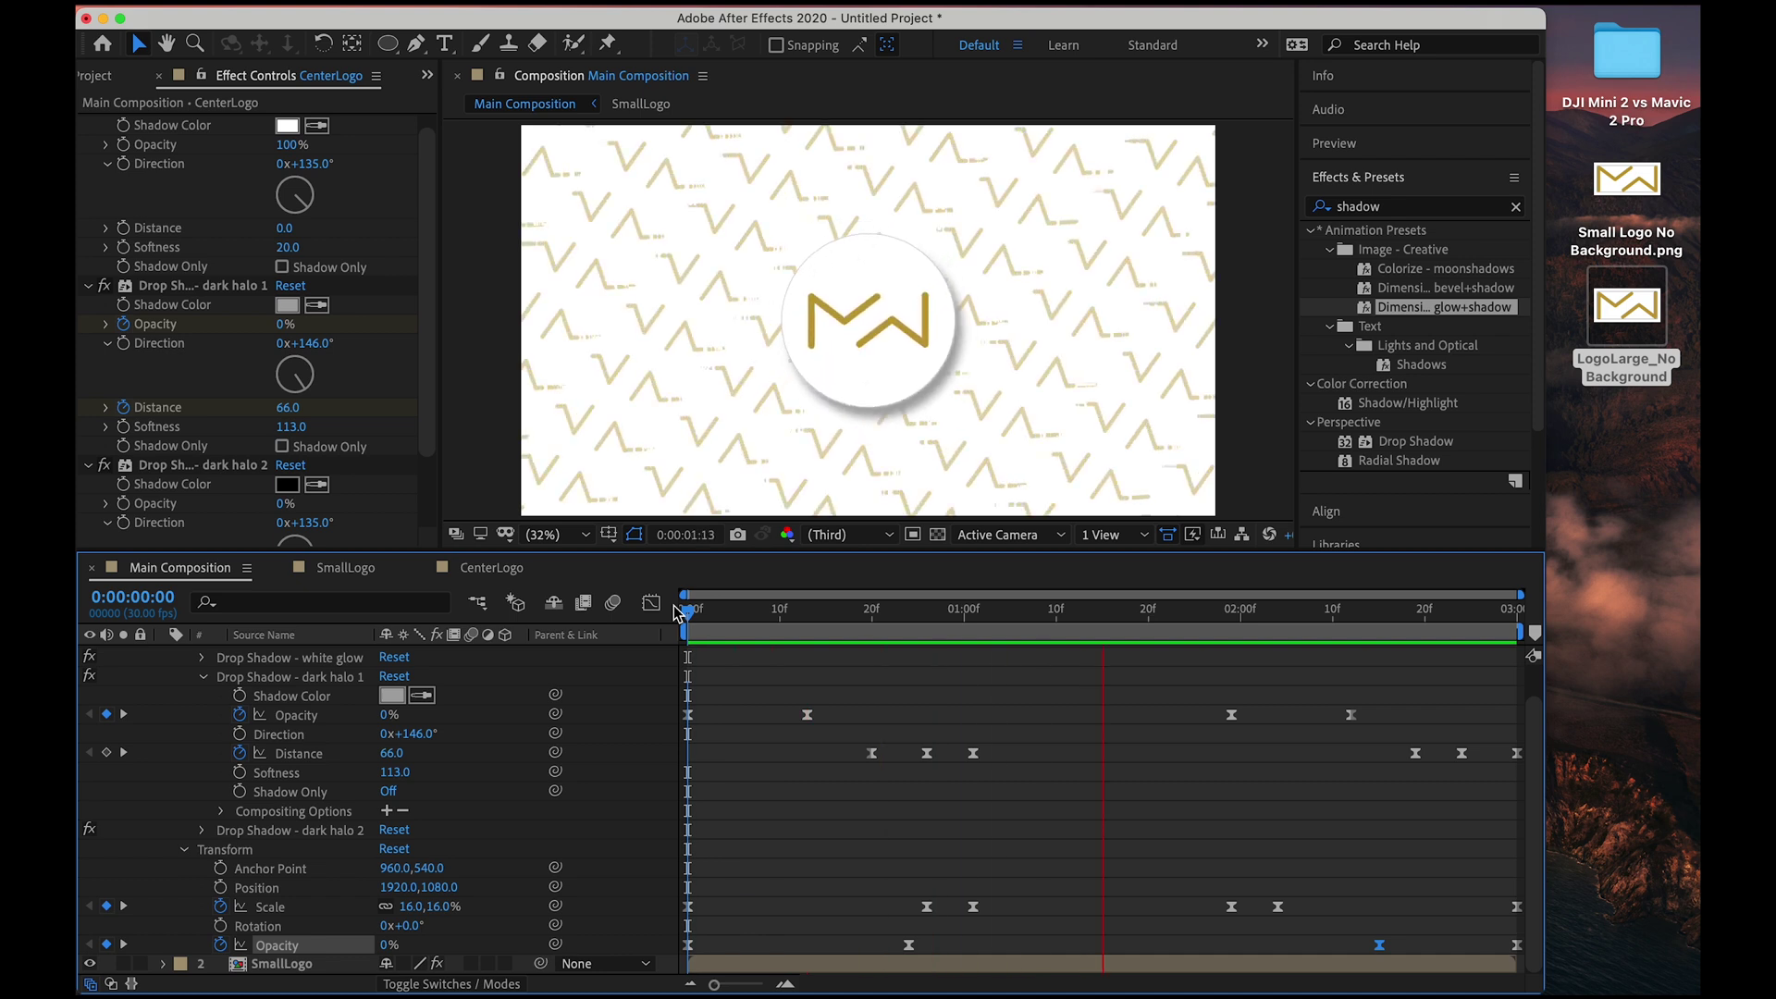
key(space)
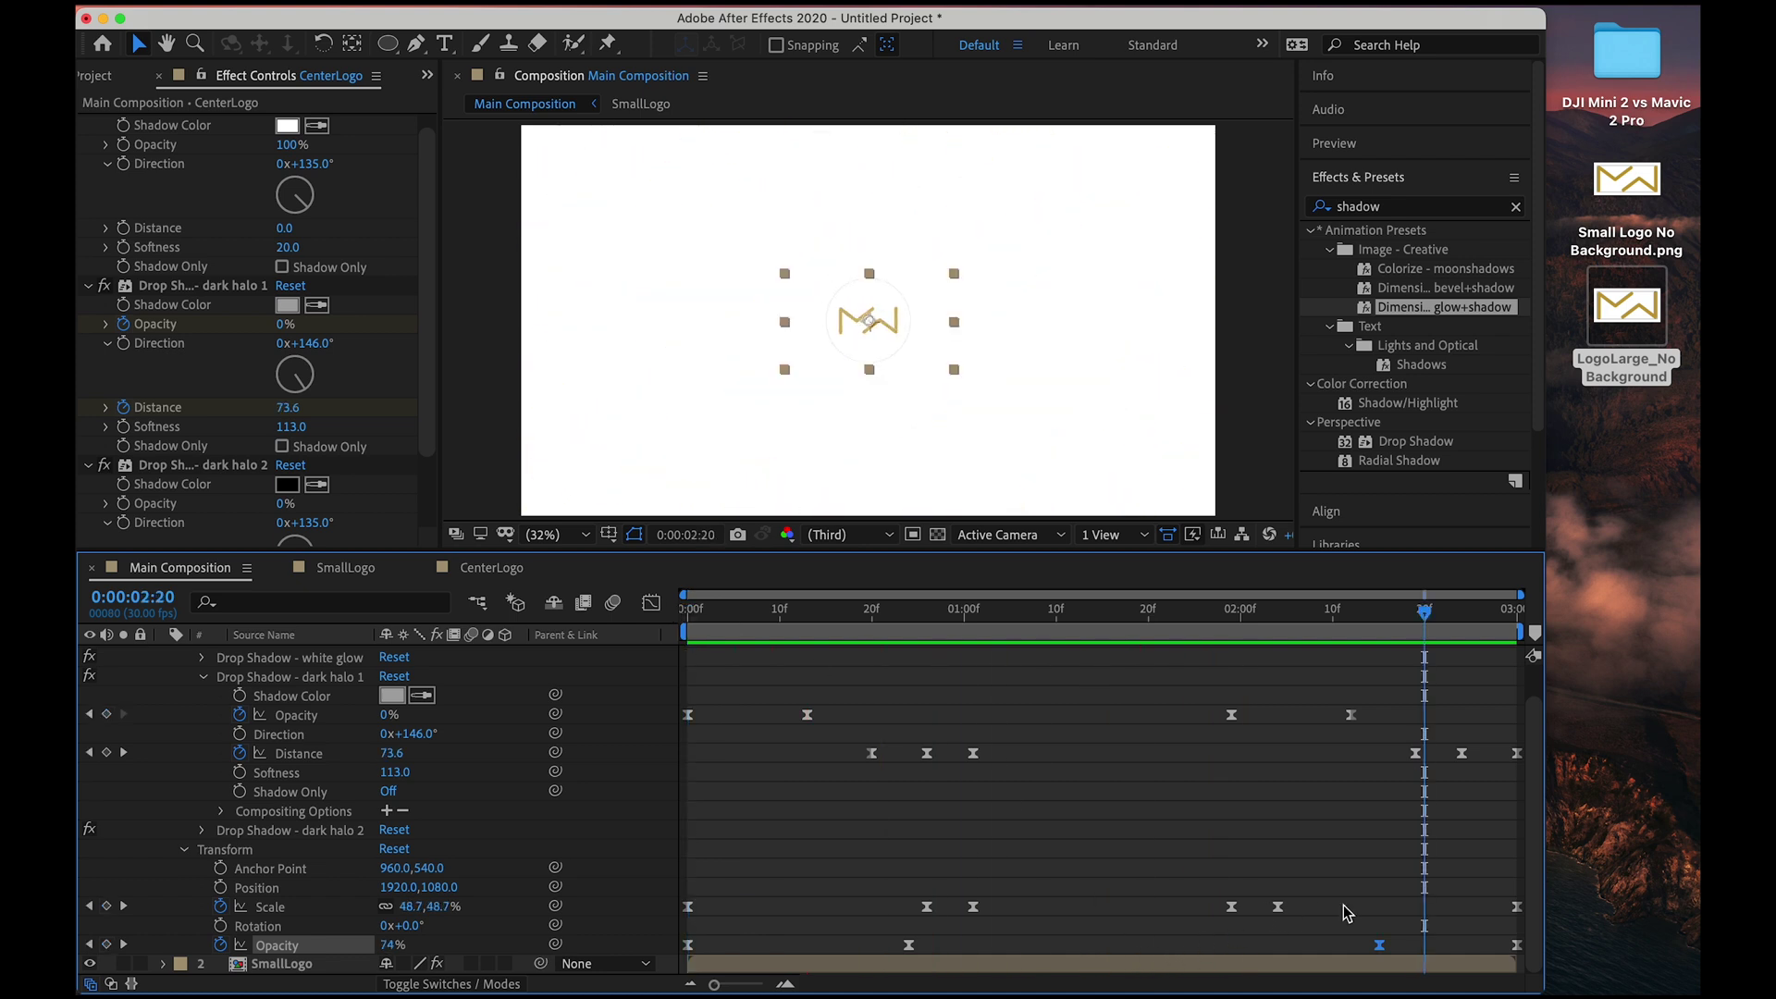
Move CenterLogo's last Scale keyframe back to about 0:00:02:22 and preview the ending.
drag(1507, 916, 1444, 920)
drag(1147, 615, 1093, 618)
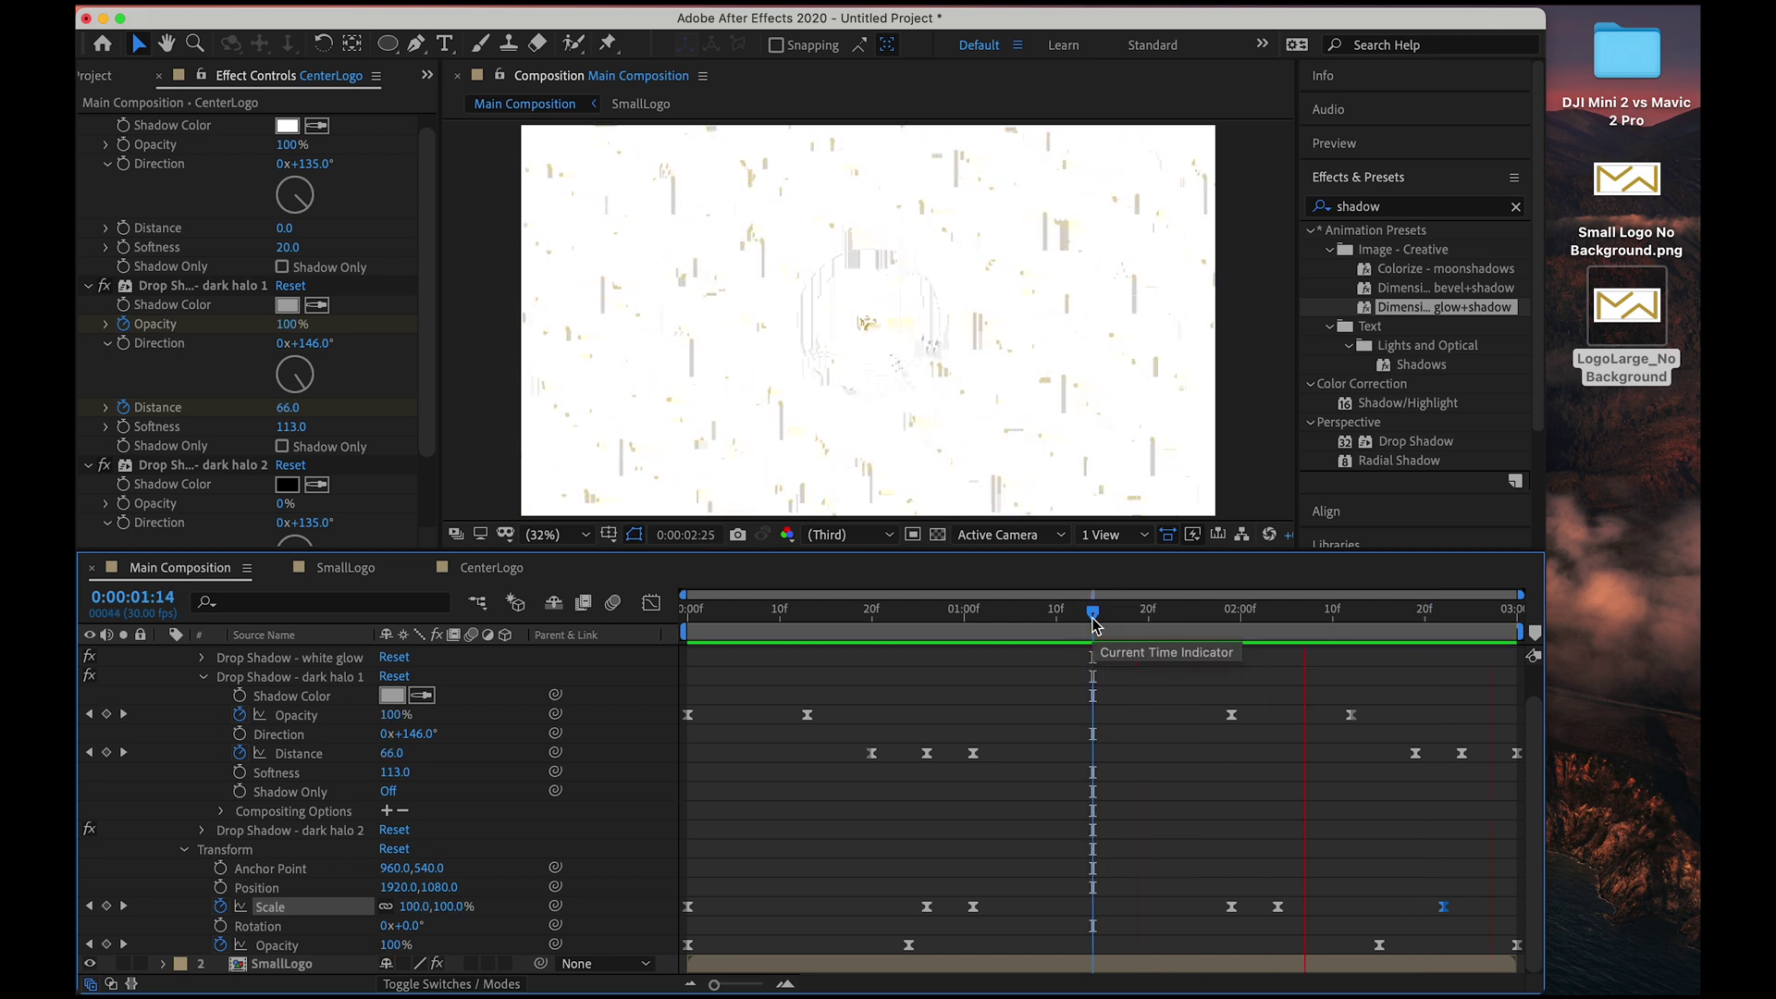
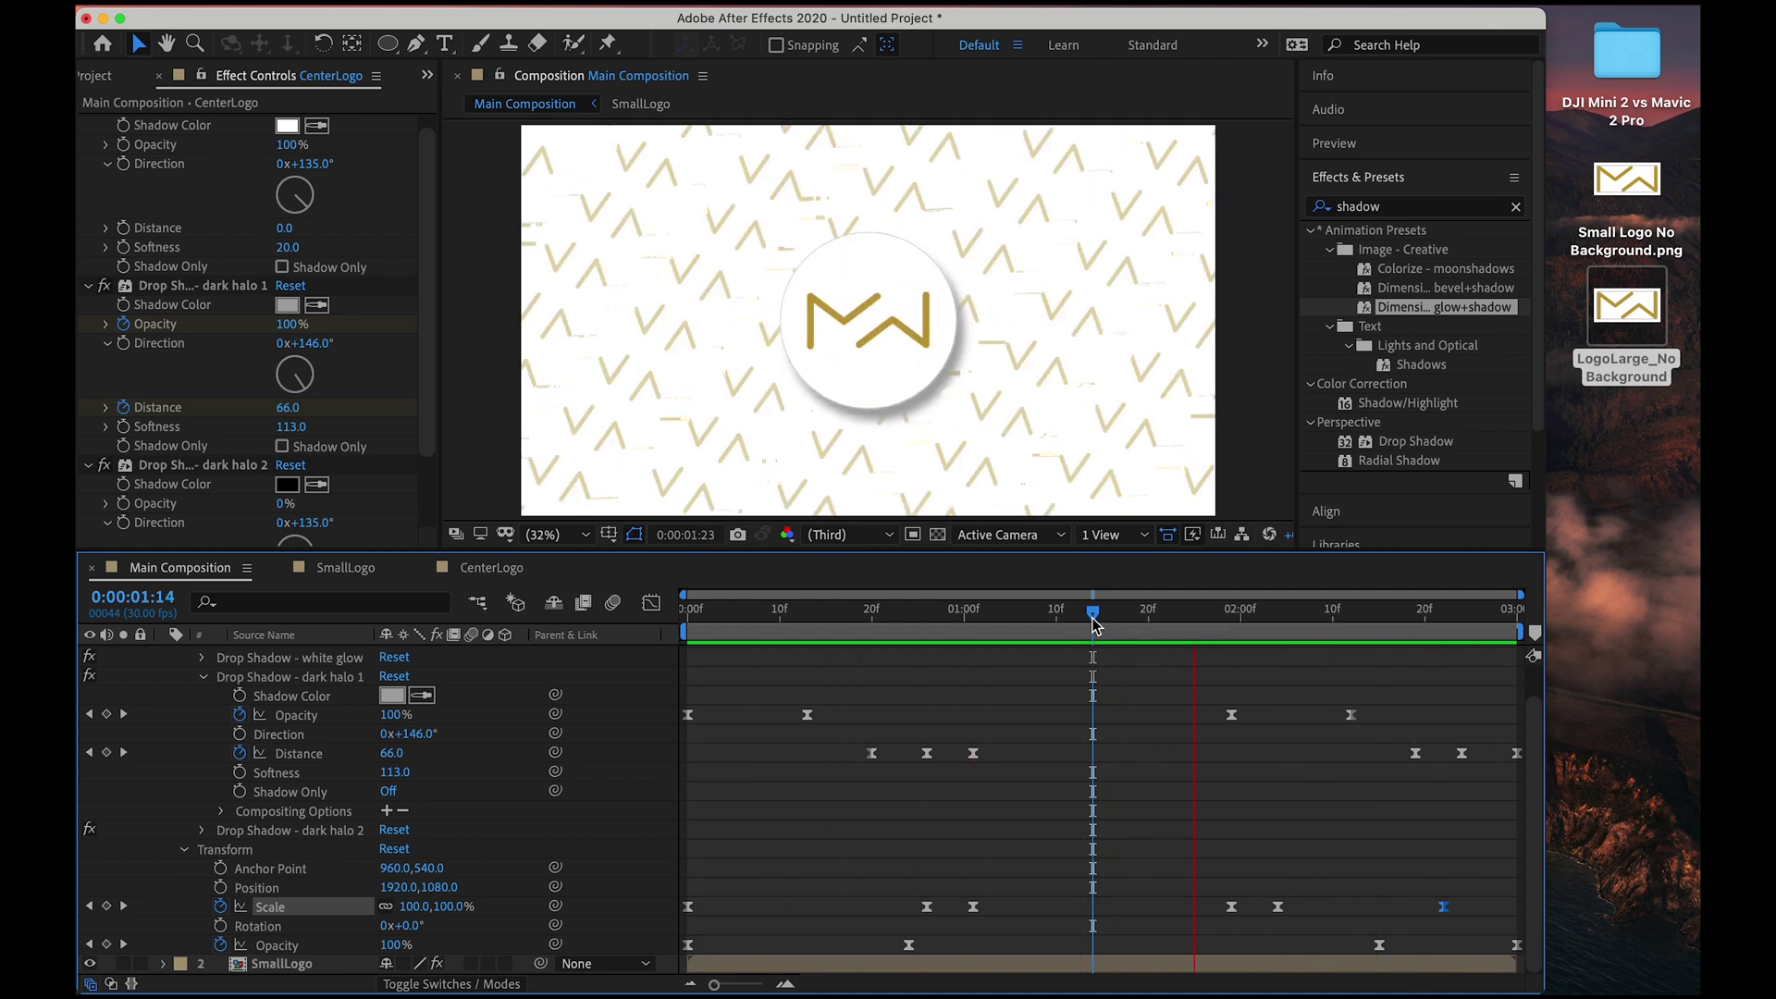
key(space)
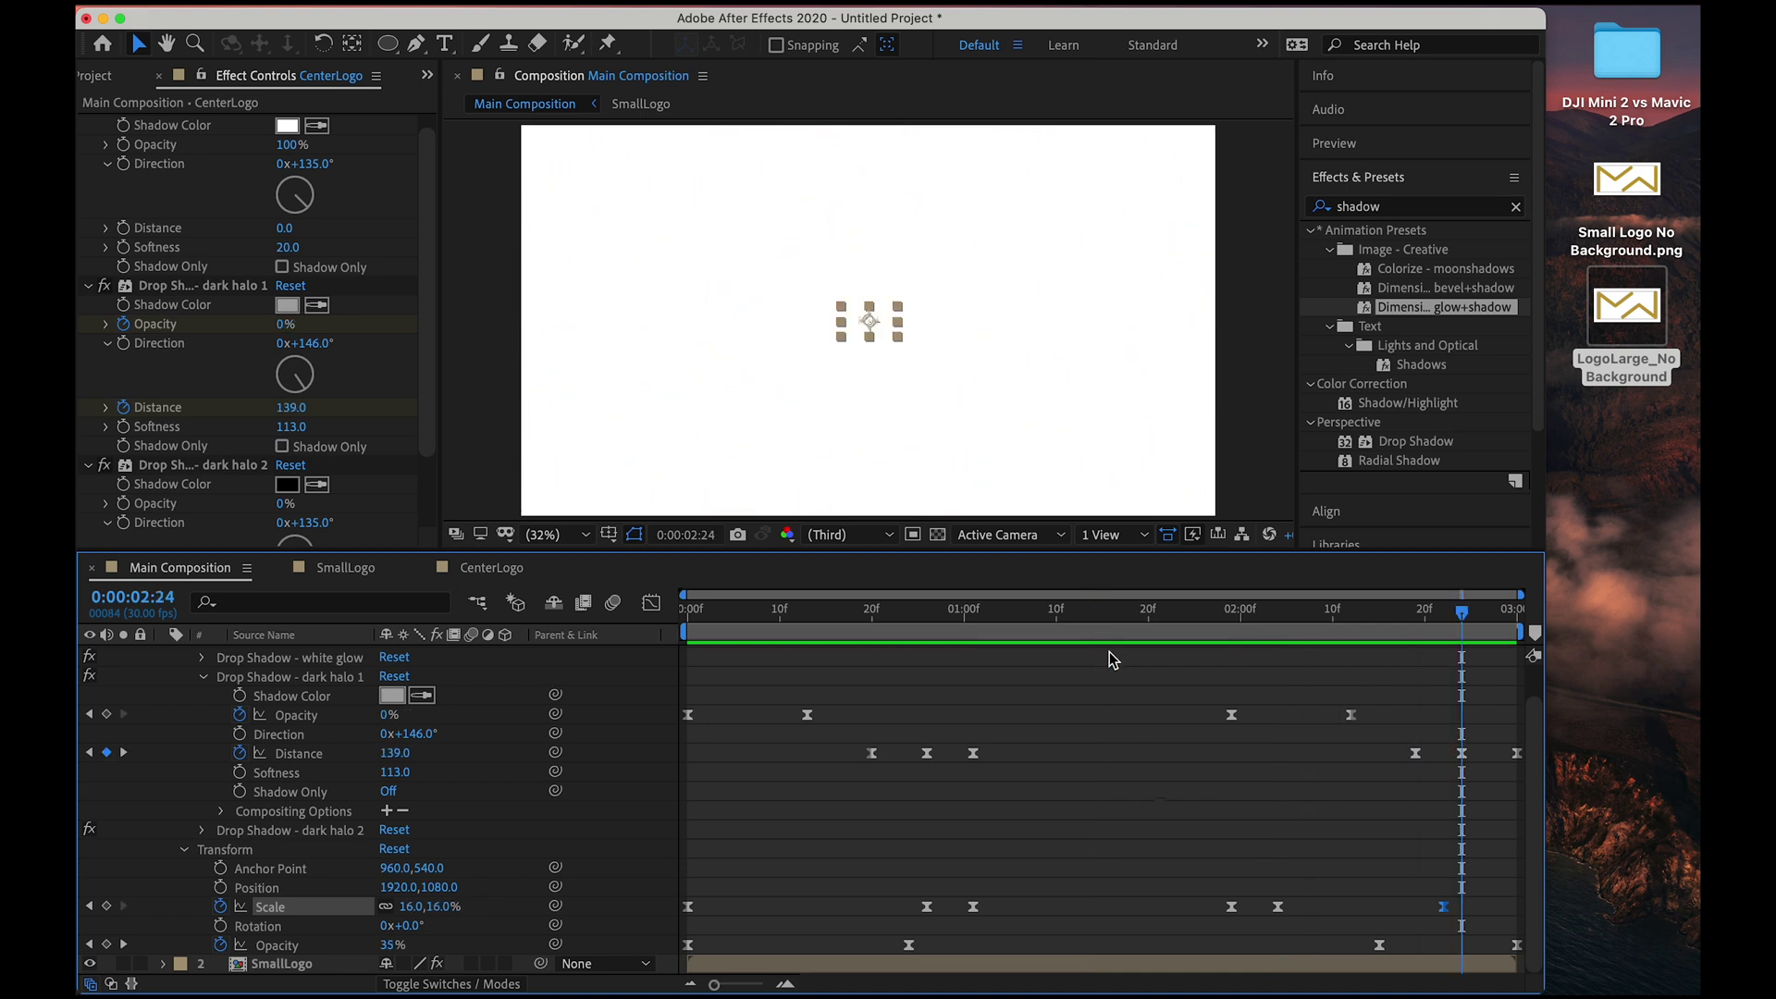
Collapse the CenterLogo layer's properties and check the composition's background at 0:00:01:12 against the transparency grid.
scroll(333, 745, up, 2)
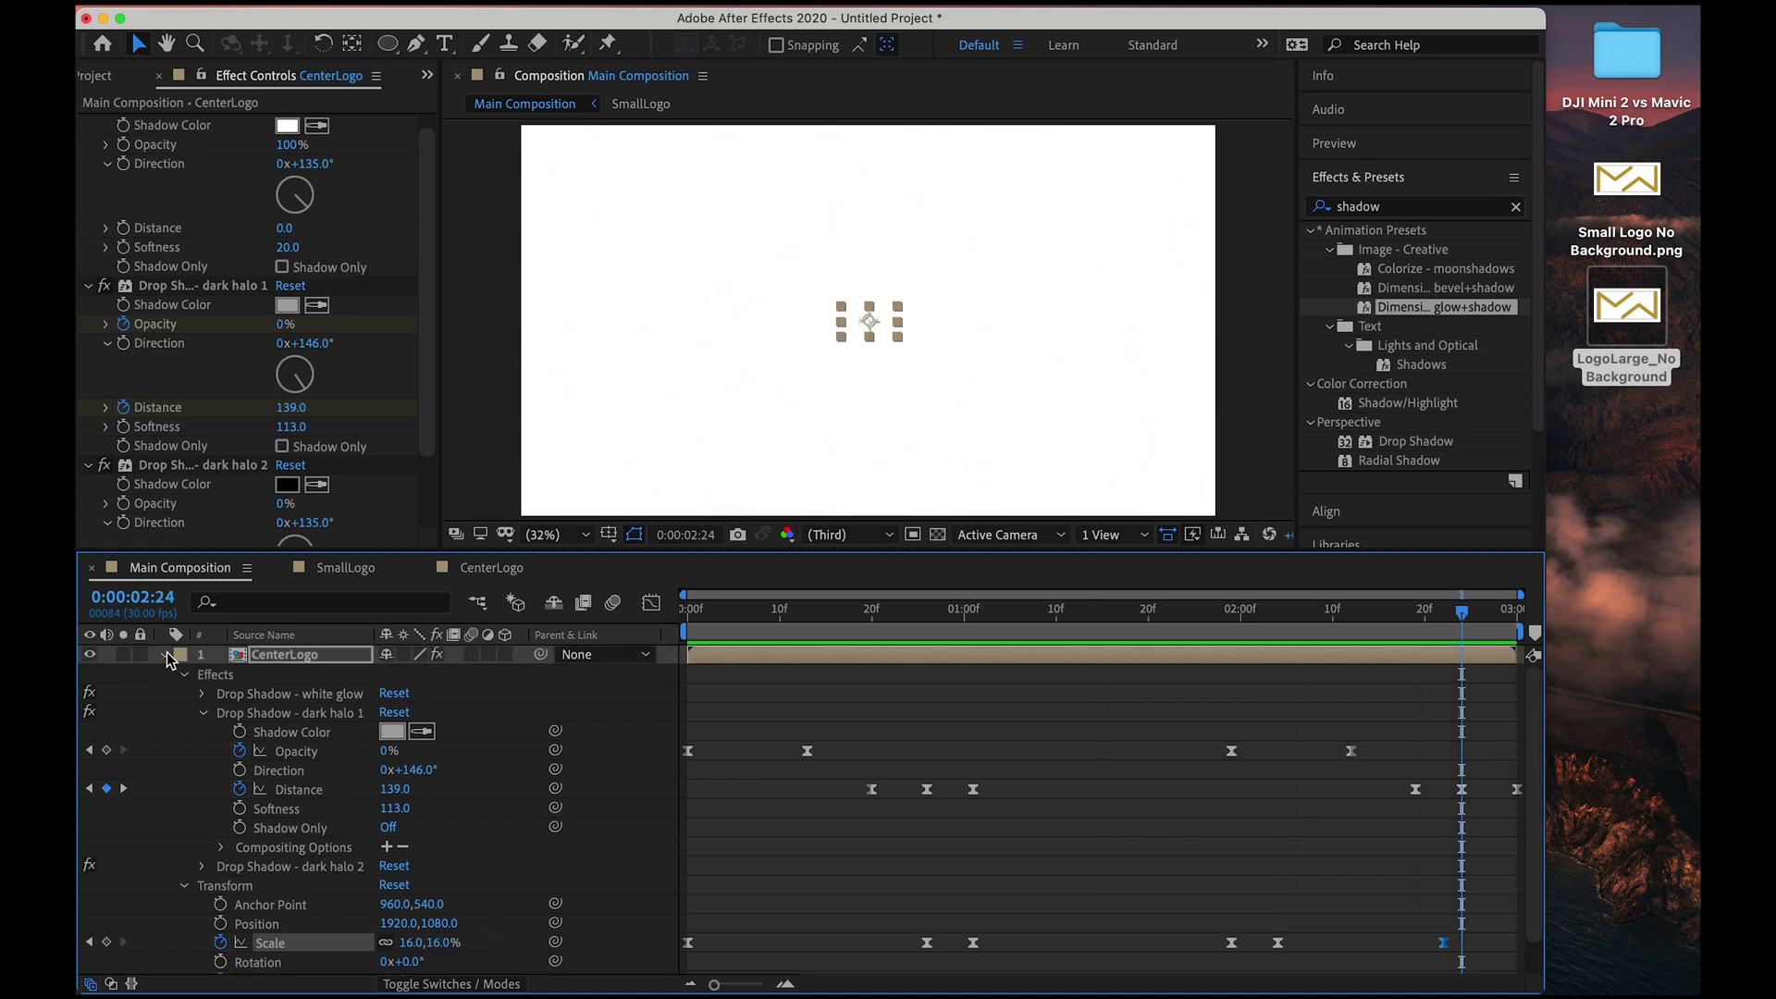
click(166, 655)
click(292, 685)
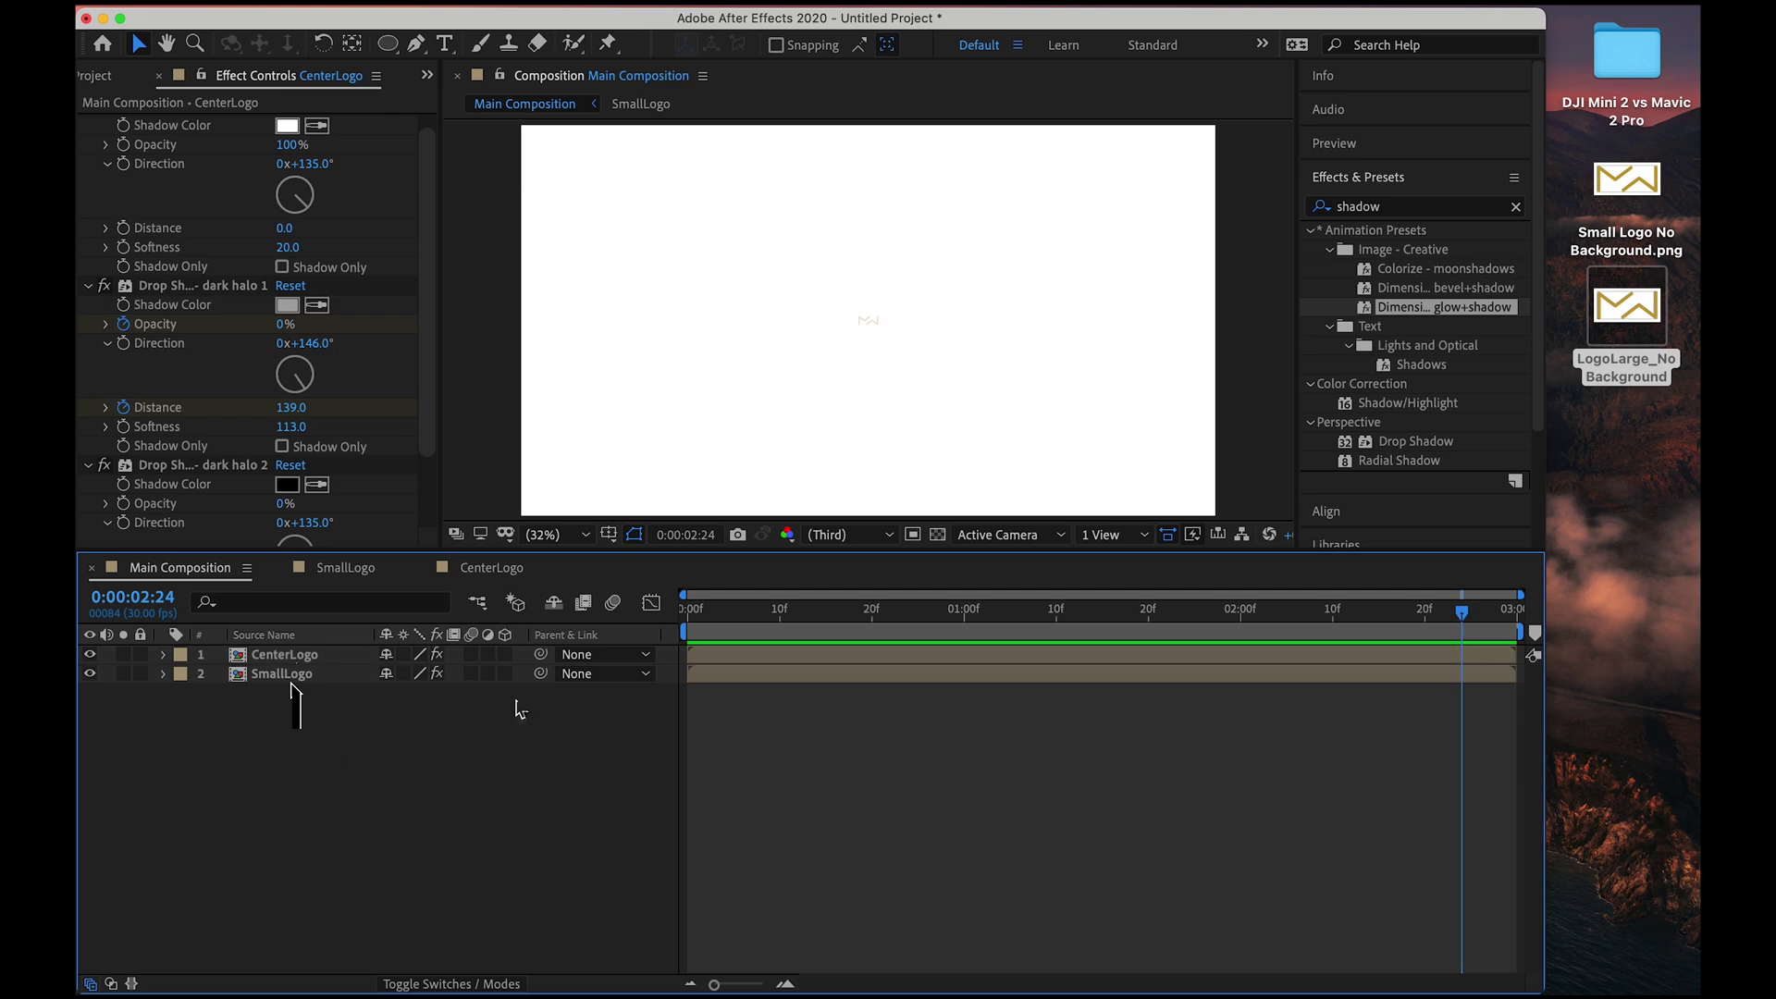
click(1075, 614)
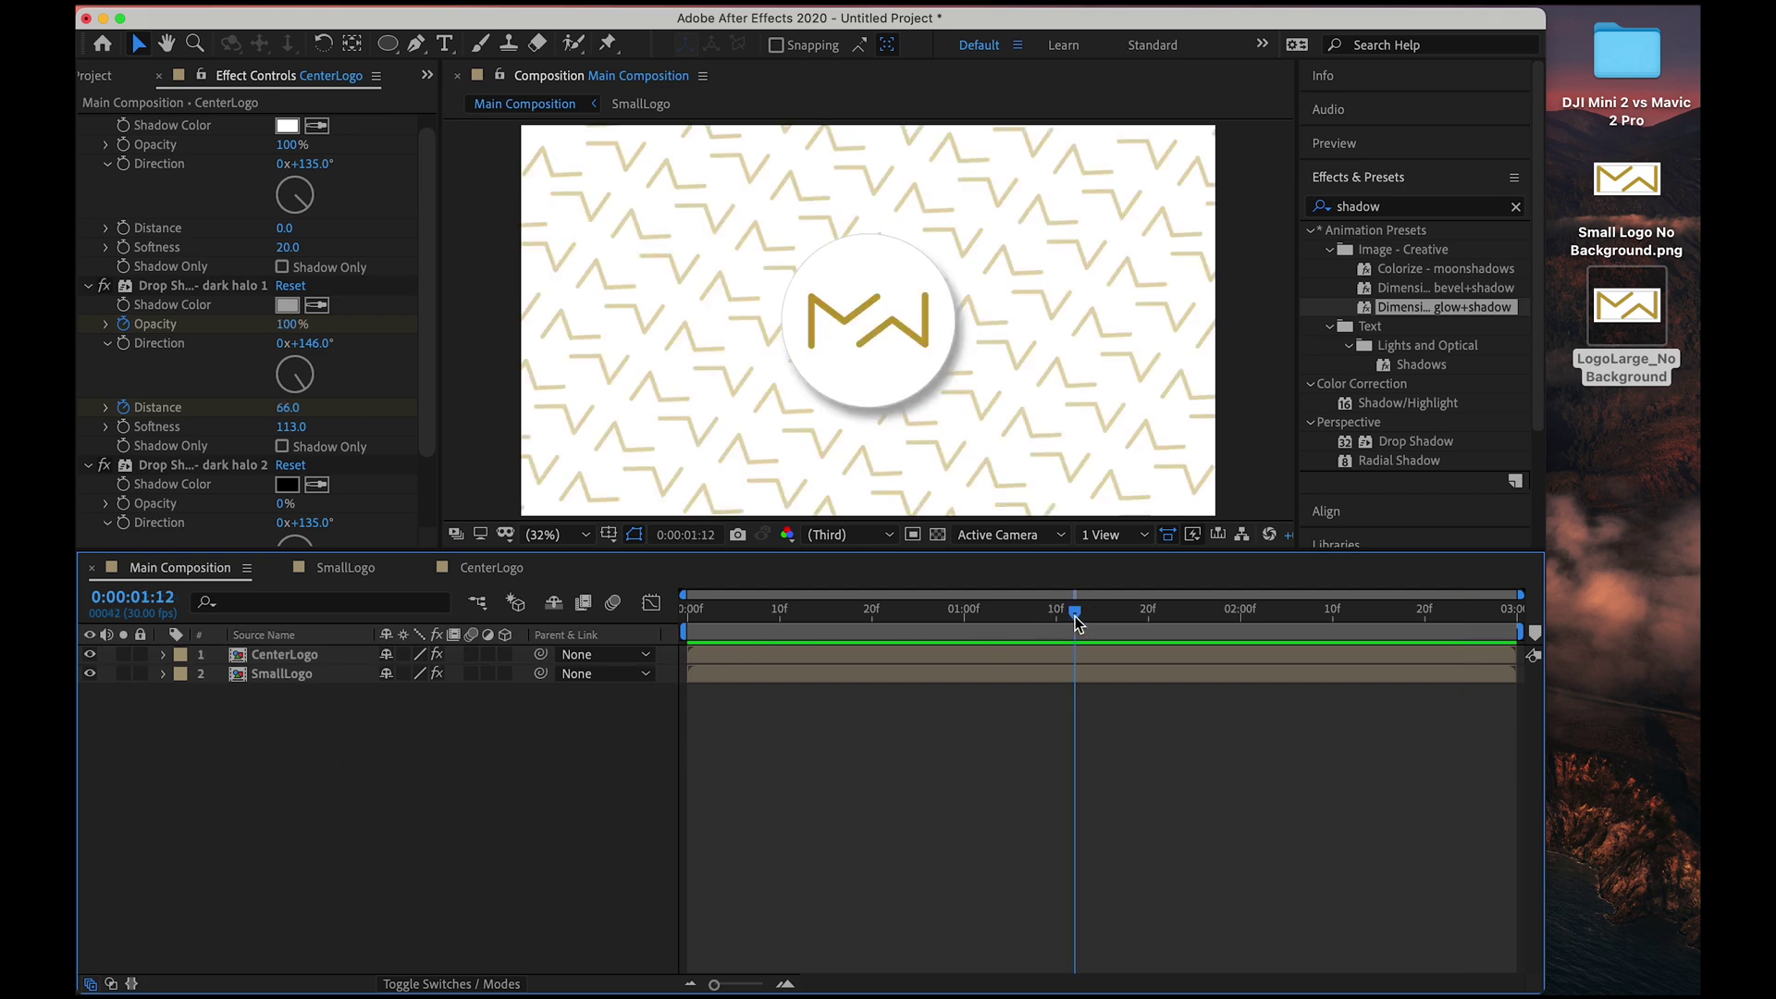
click(937, 534)
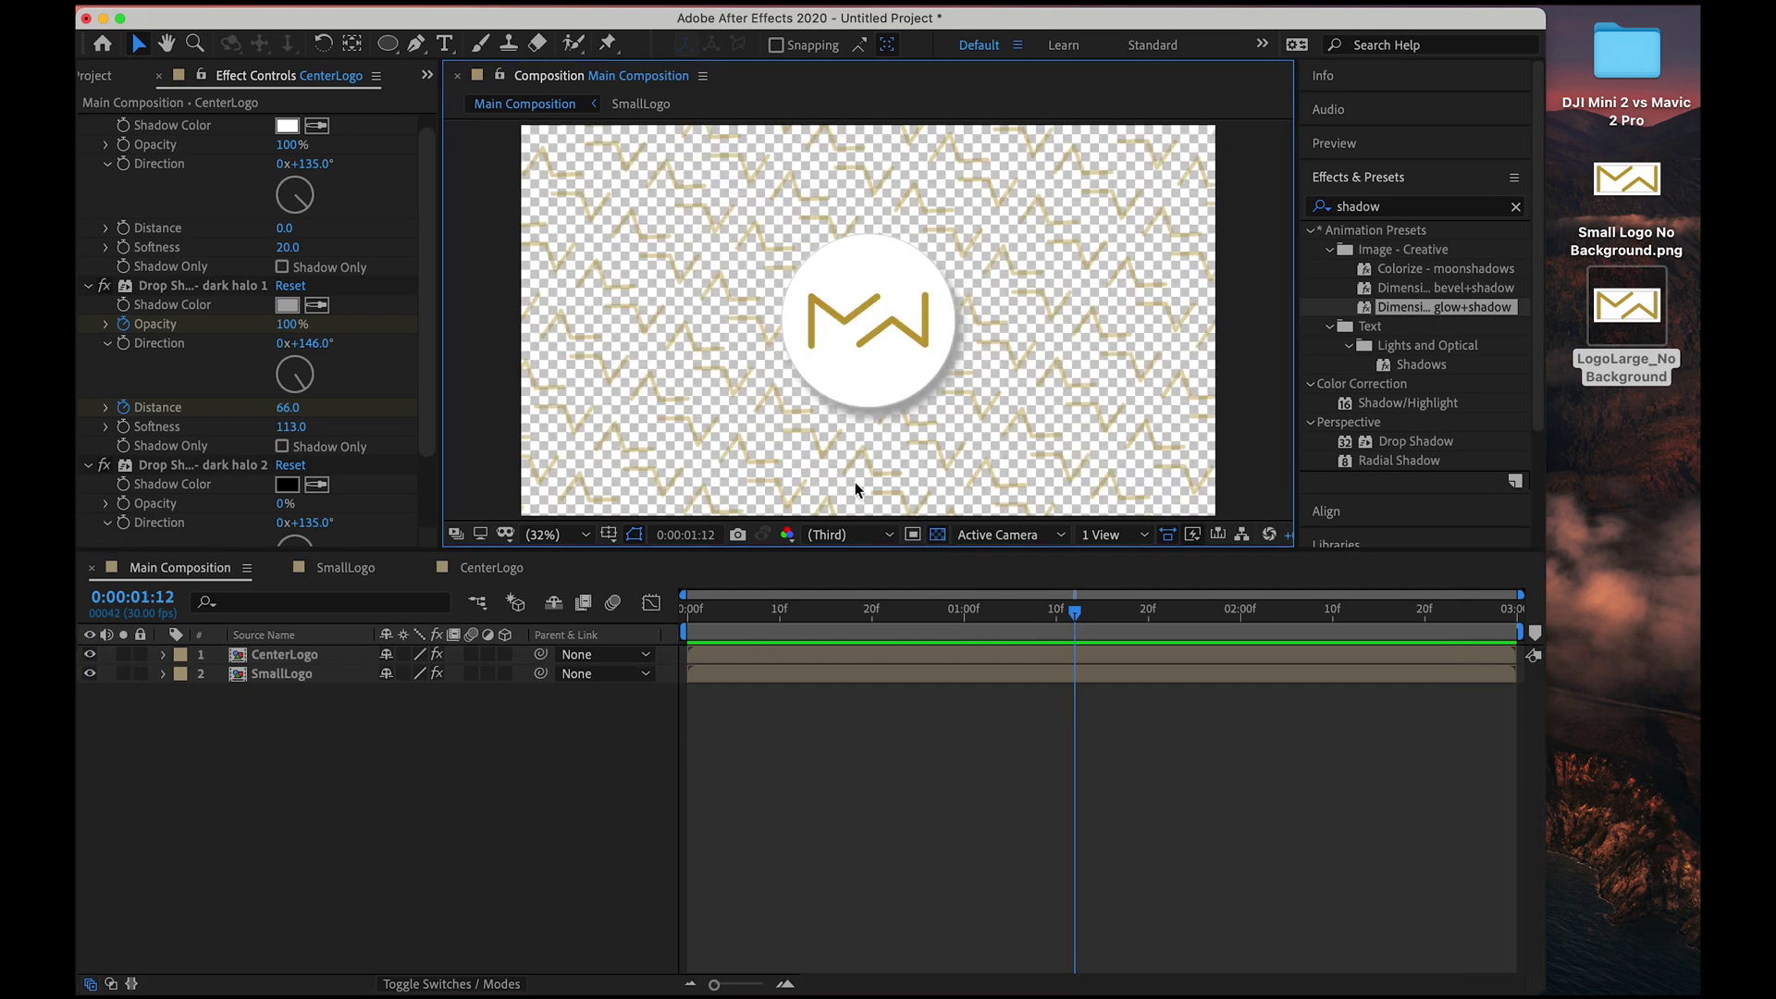
click(938, 535)
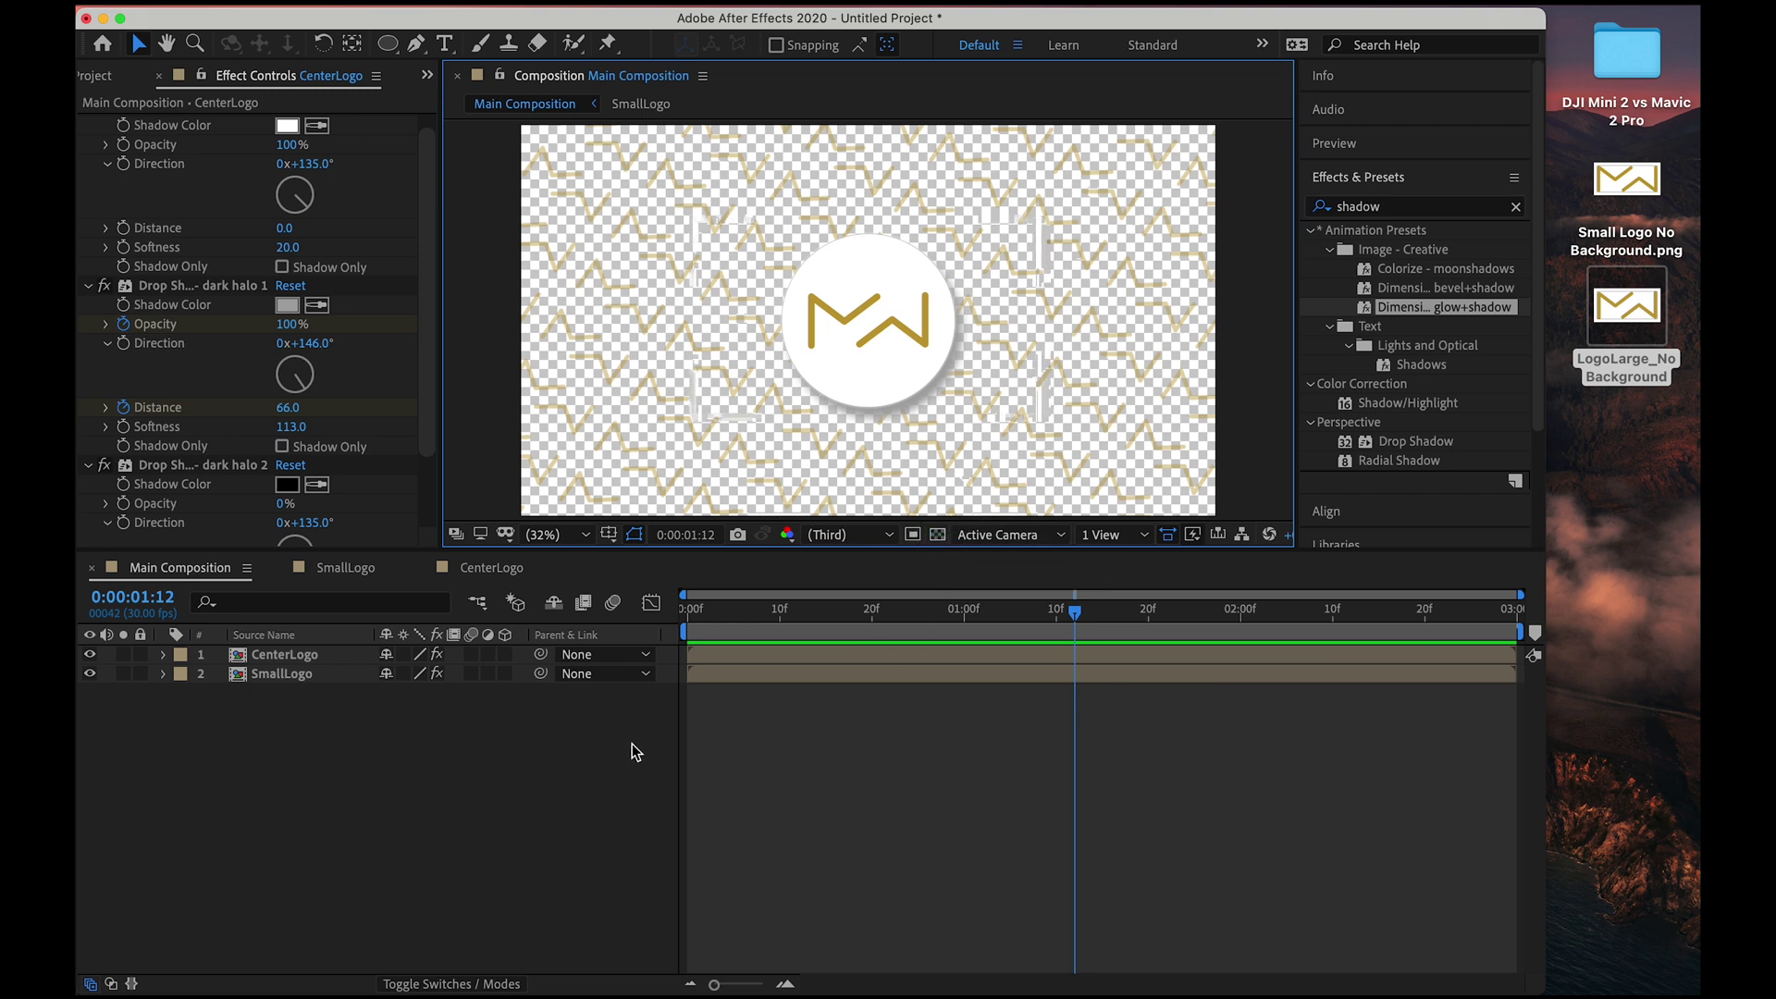
click(398, 768)
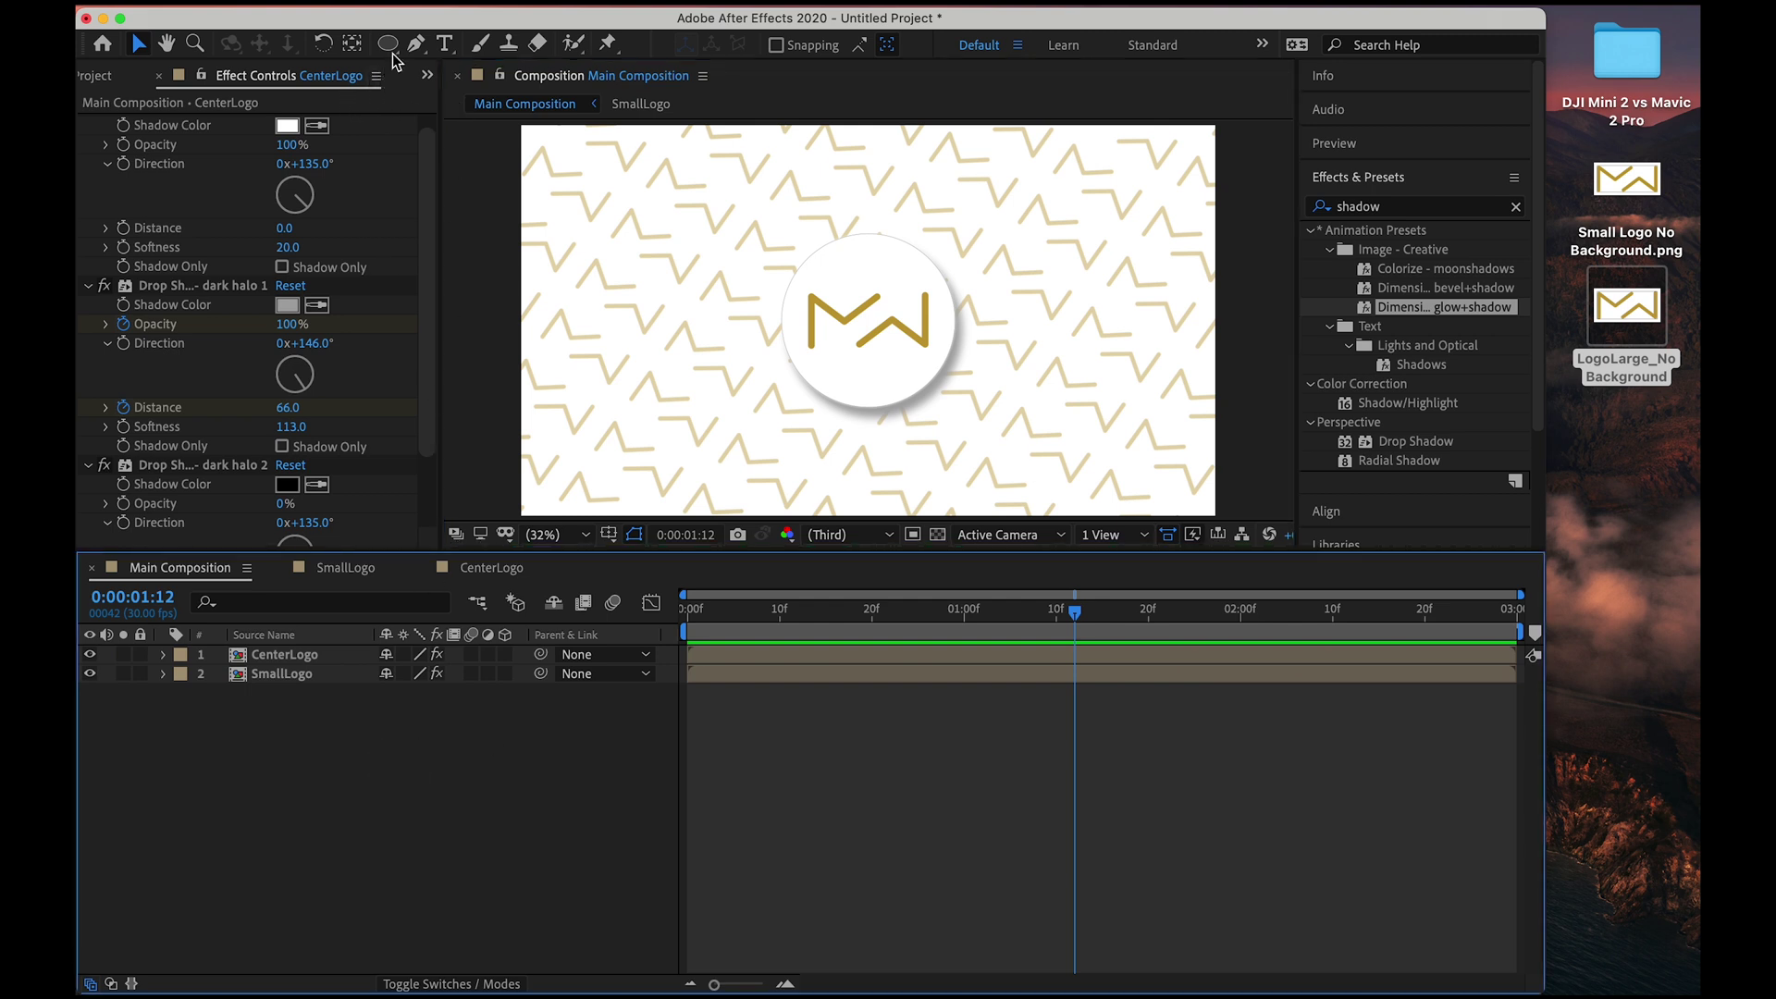
Draw a white rectangle as a new shape layer and enlarge it past the composition's edges.
drag(392, 54, 473, 46)
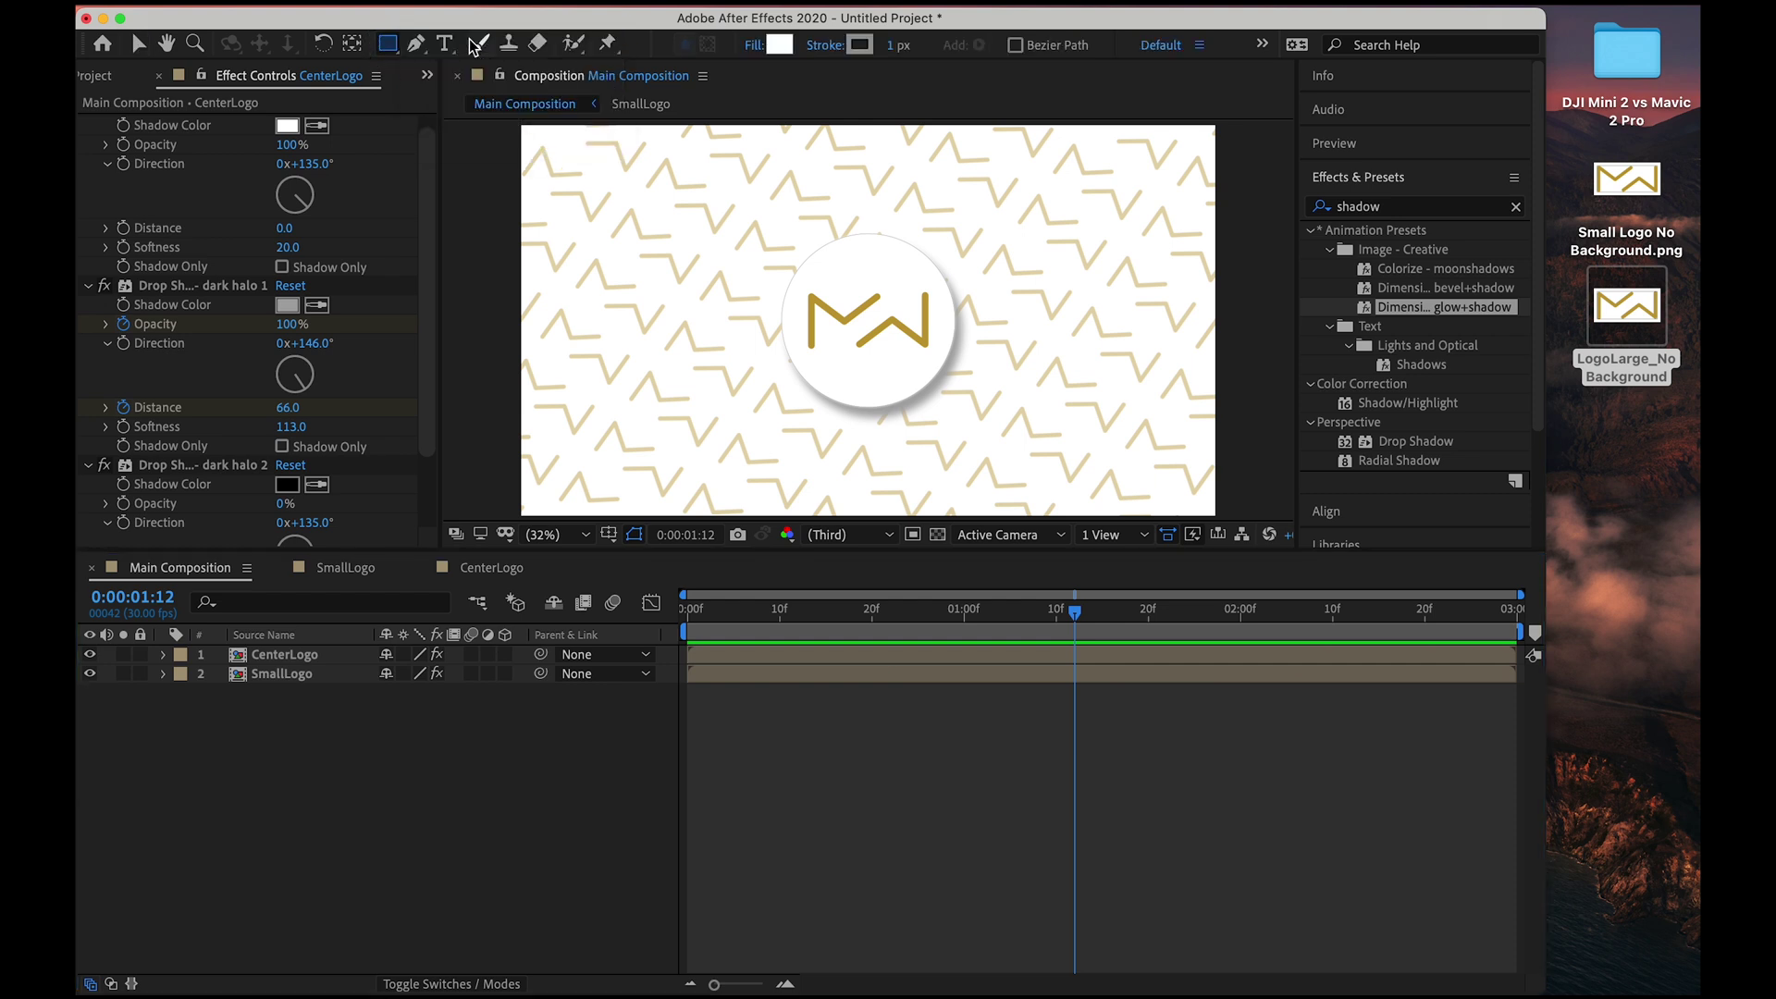
drag(544, 147, 1118, 480)
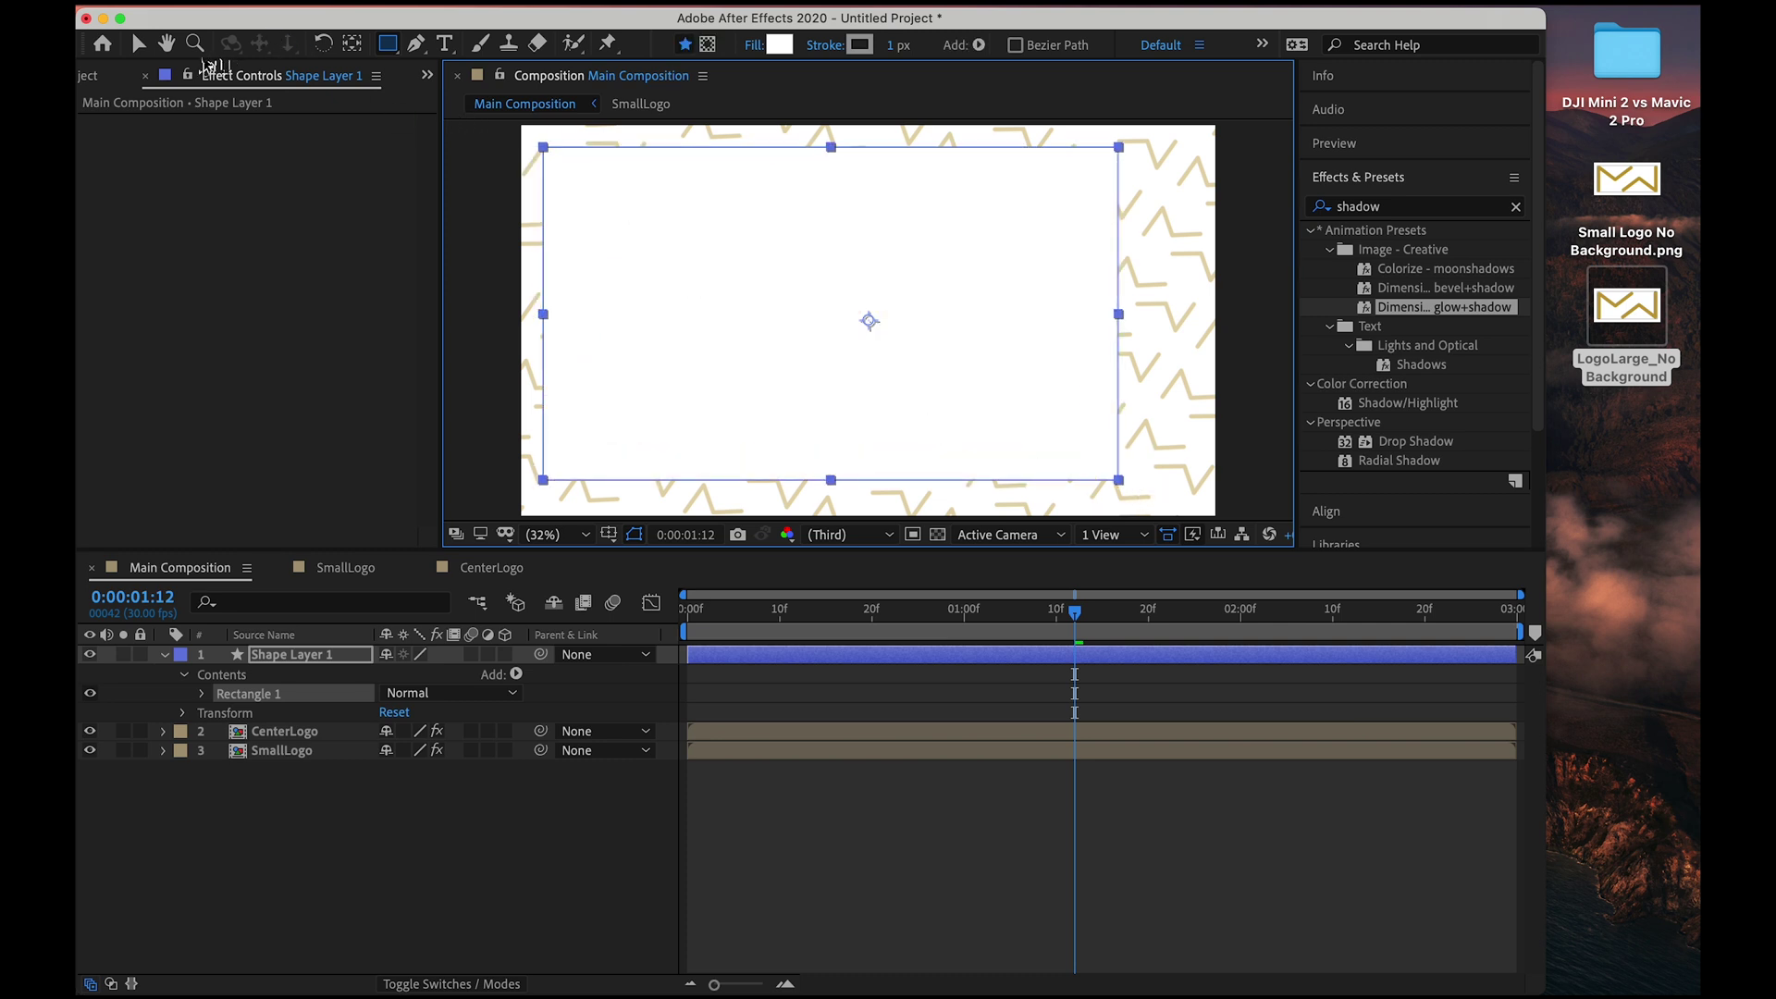
click(139, 43)
click(541, 146)
drag(541, 146, 516, 122)
drag(1145, 508, 1224, 520)
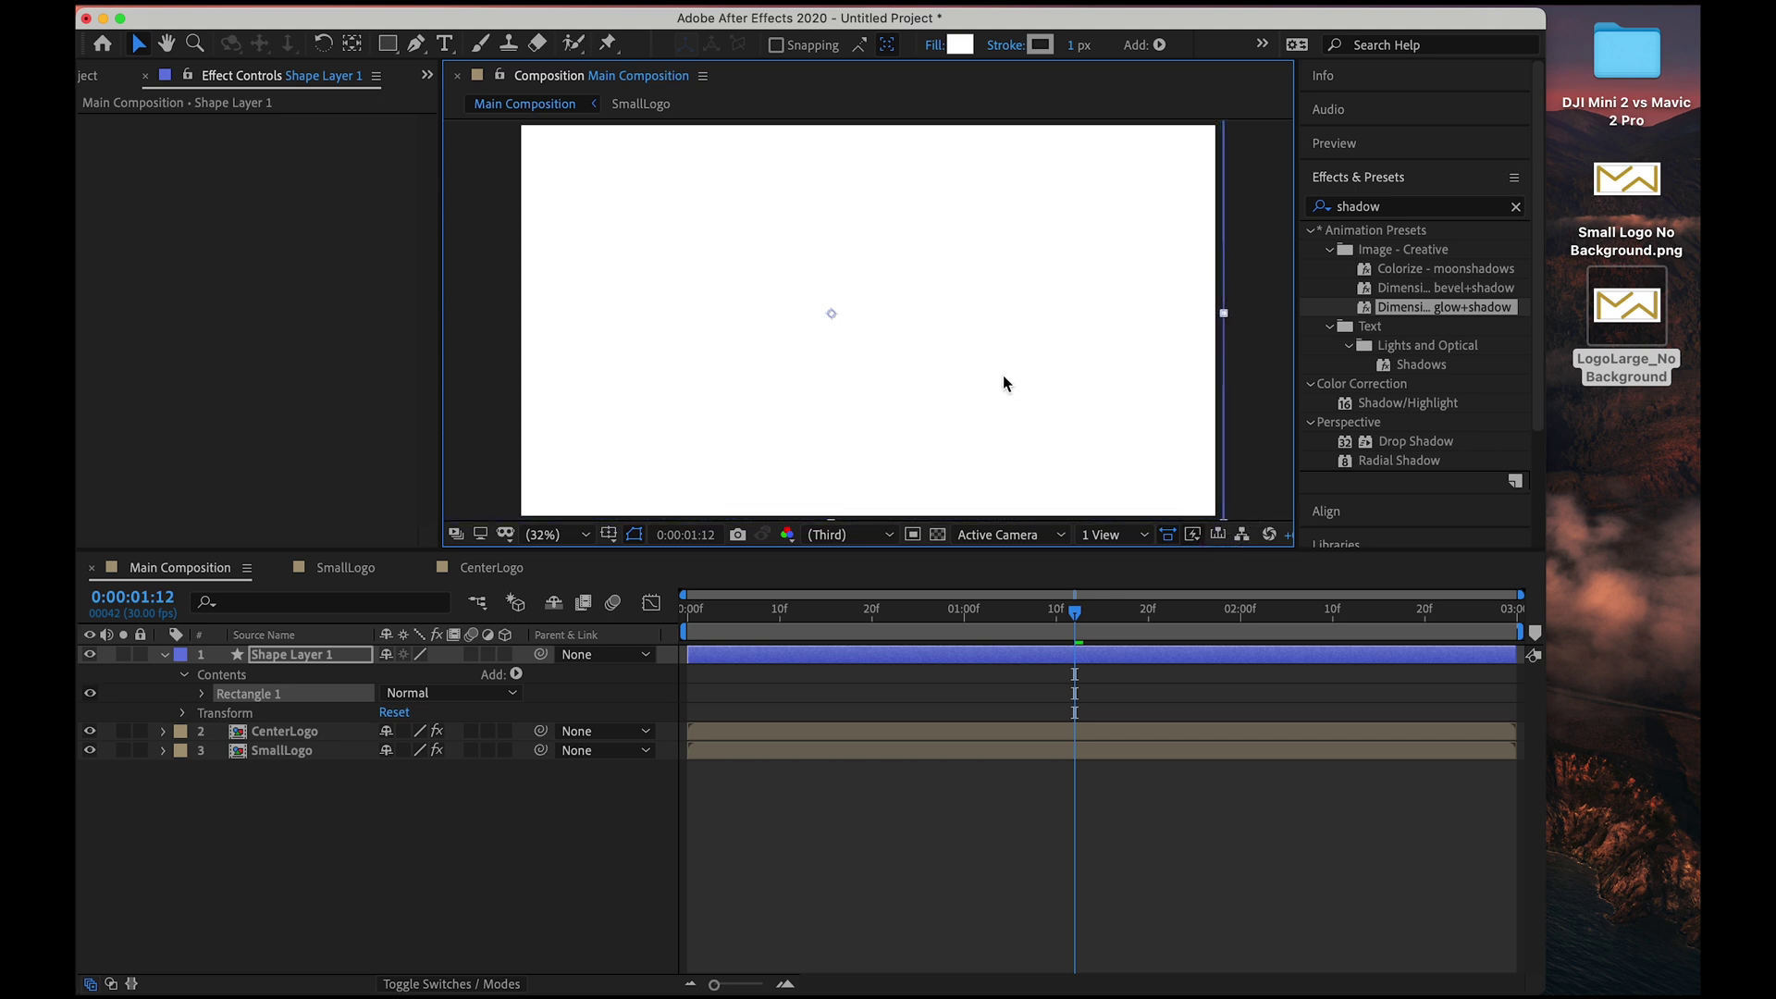
Center the white rectangle horizontally and vertically in the composition.
click(1372, 174)
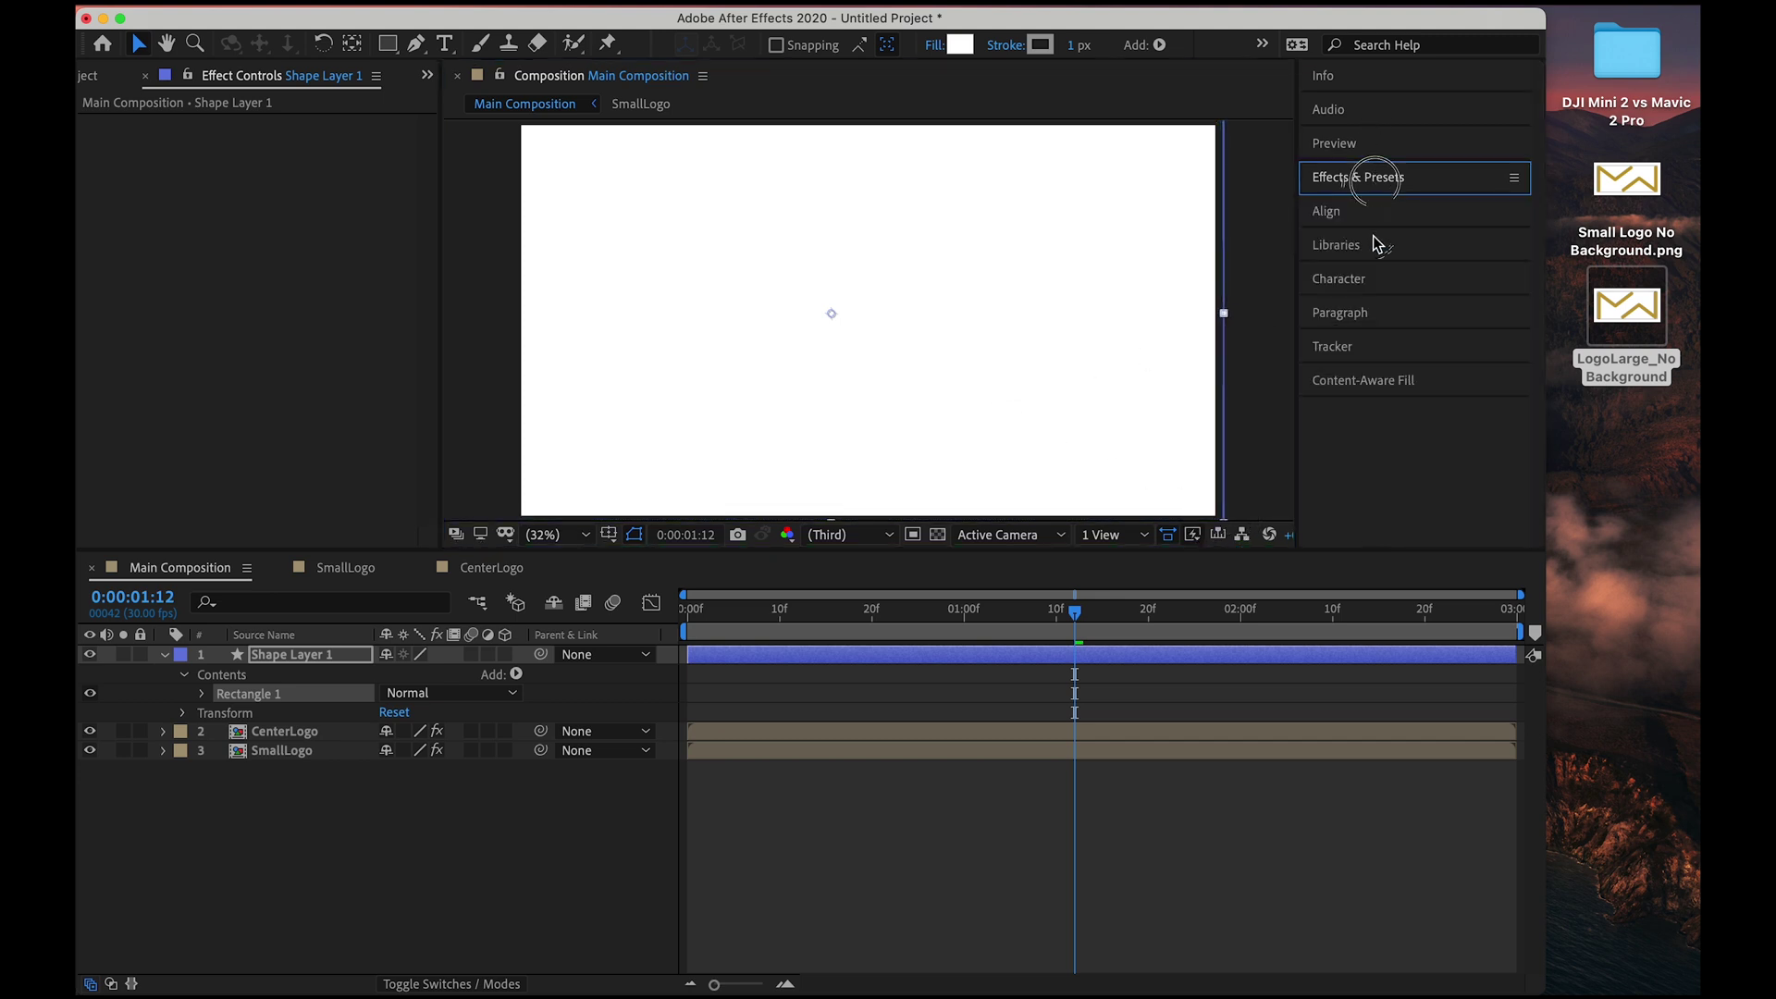
click(1373, 218)
click(1359, 268)
click(1472, 270)
scroll(1101, 287, down, 4)
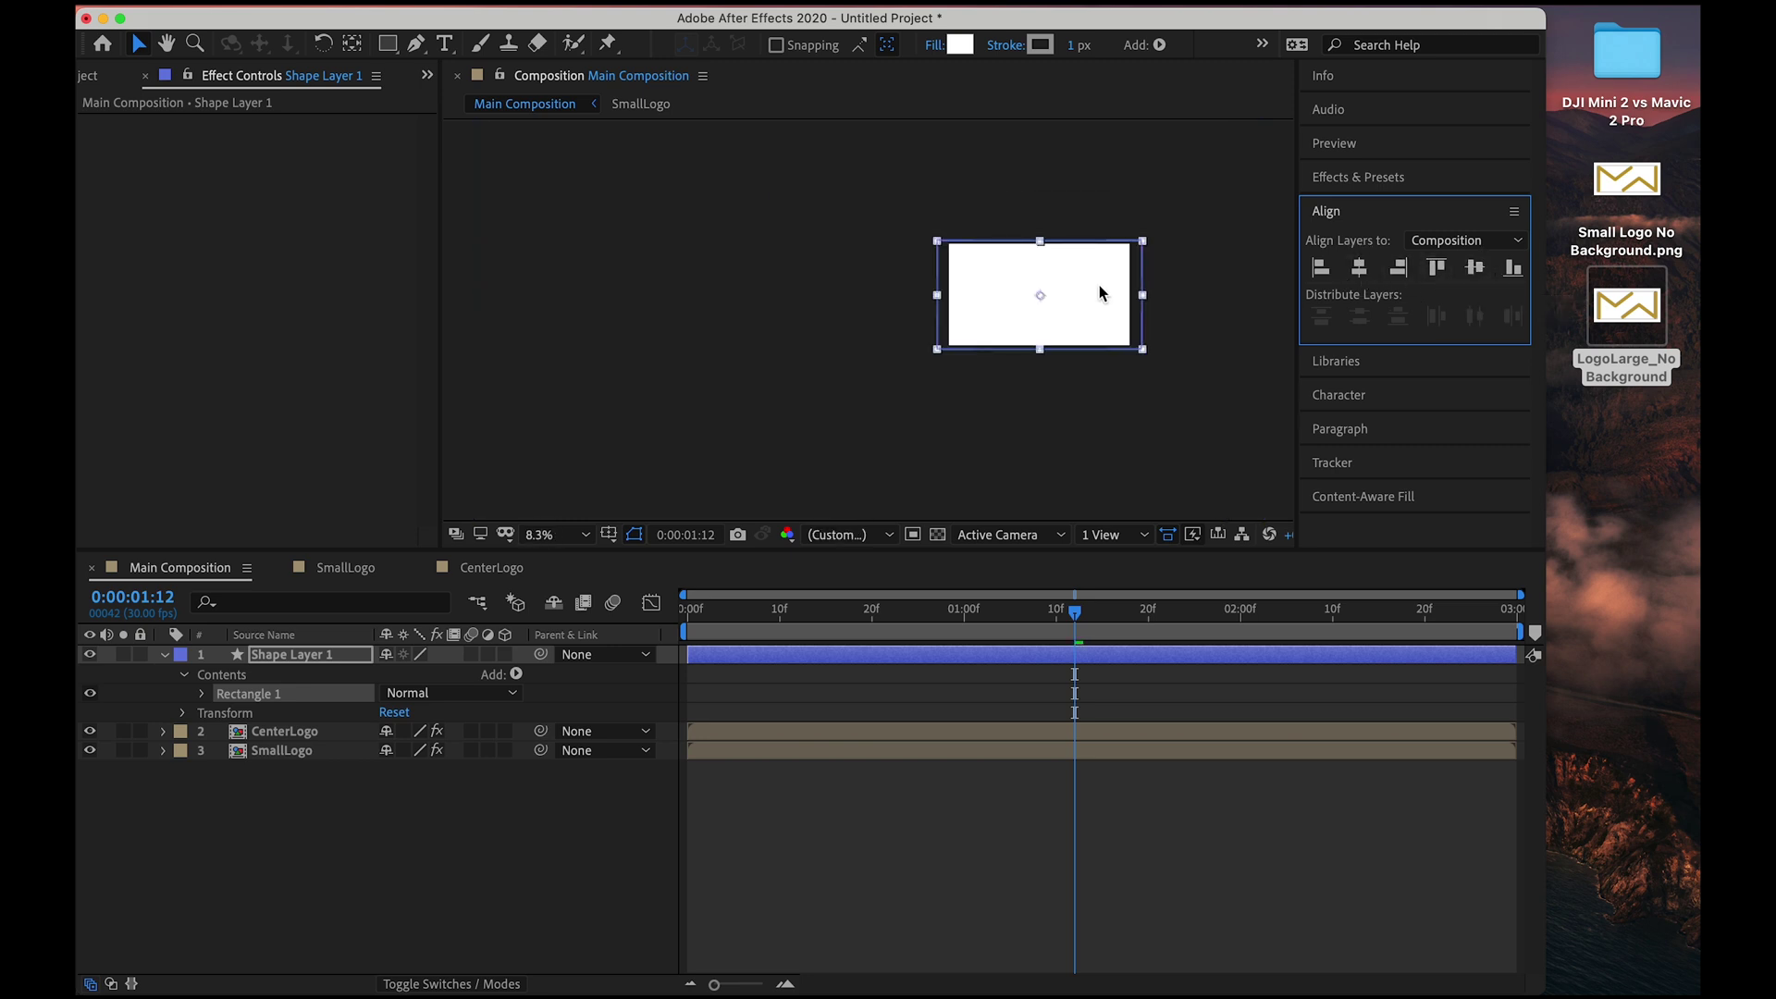
scroll(1099, 285, up, 2)
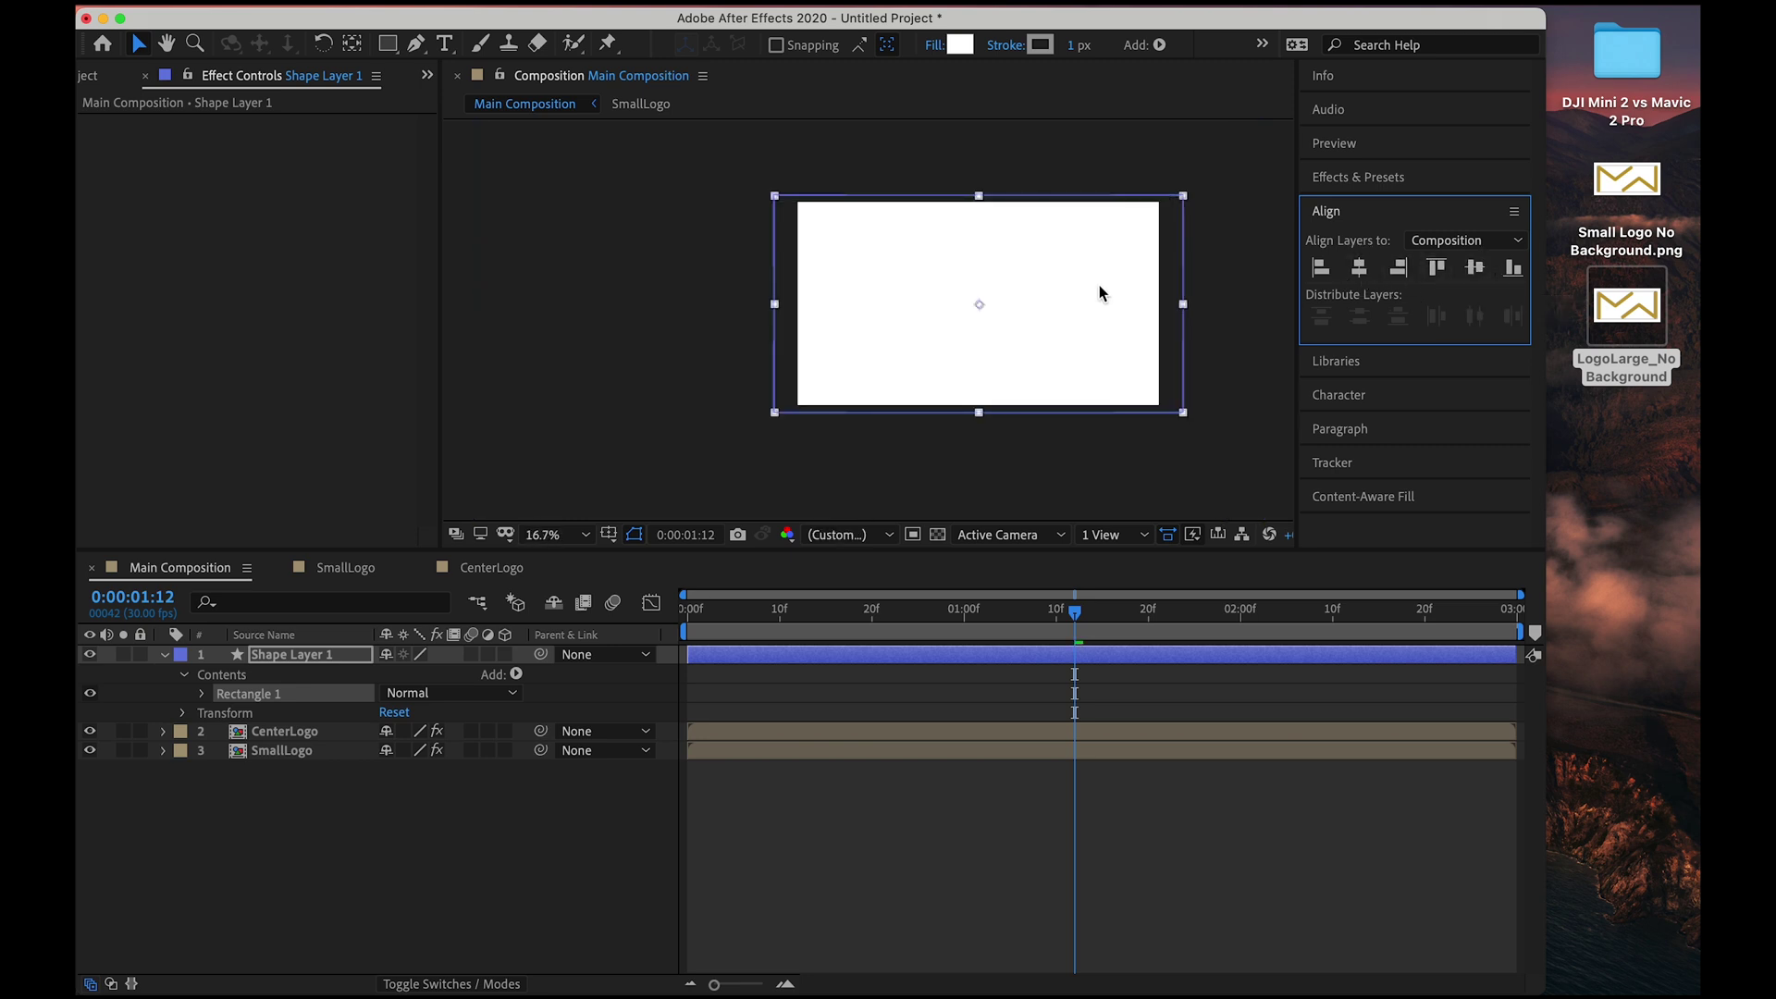
click(555, 535)
click(568, 566)
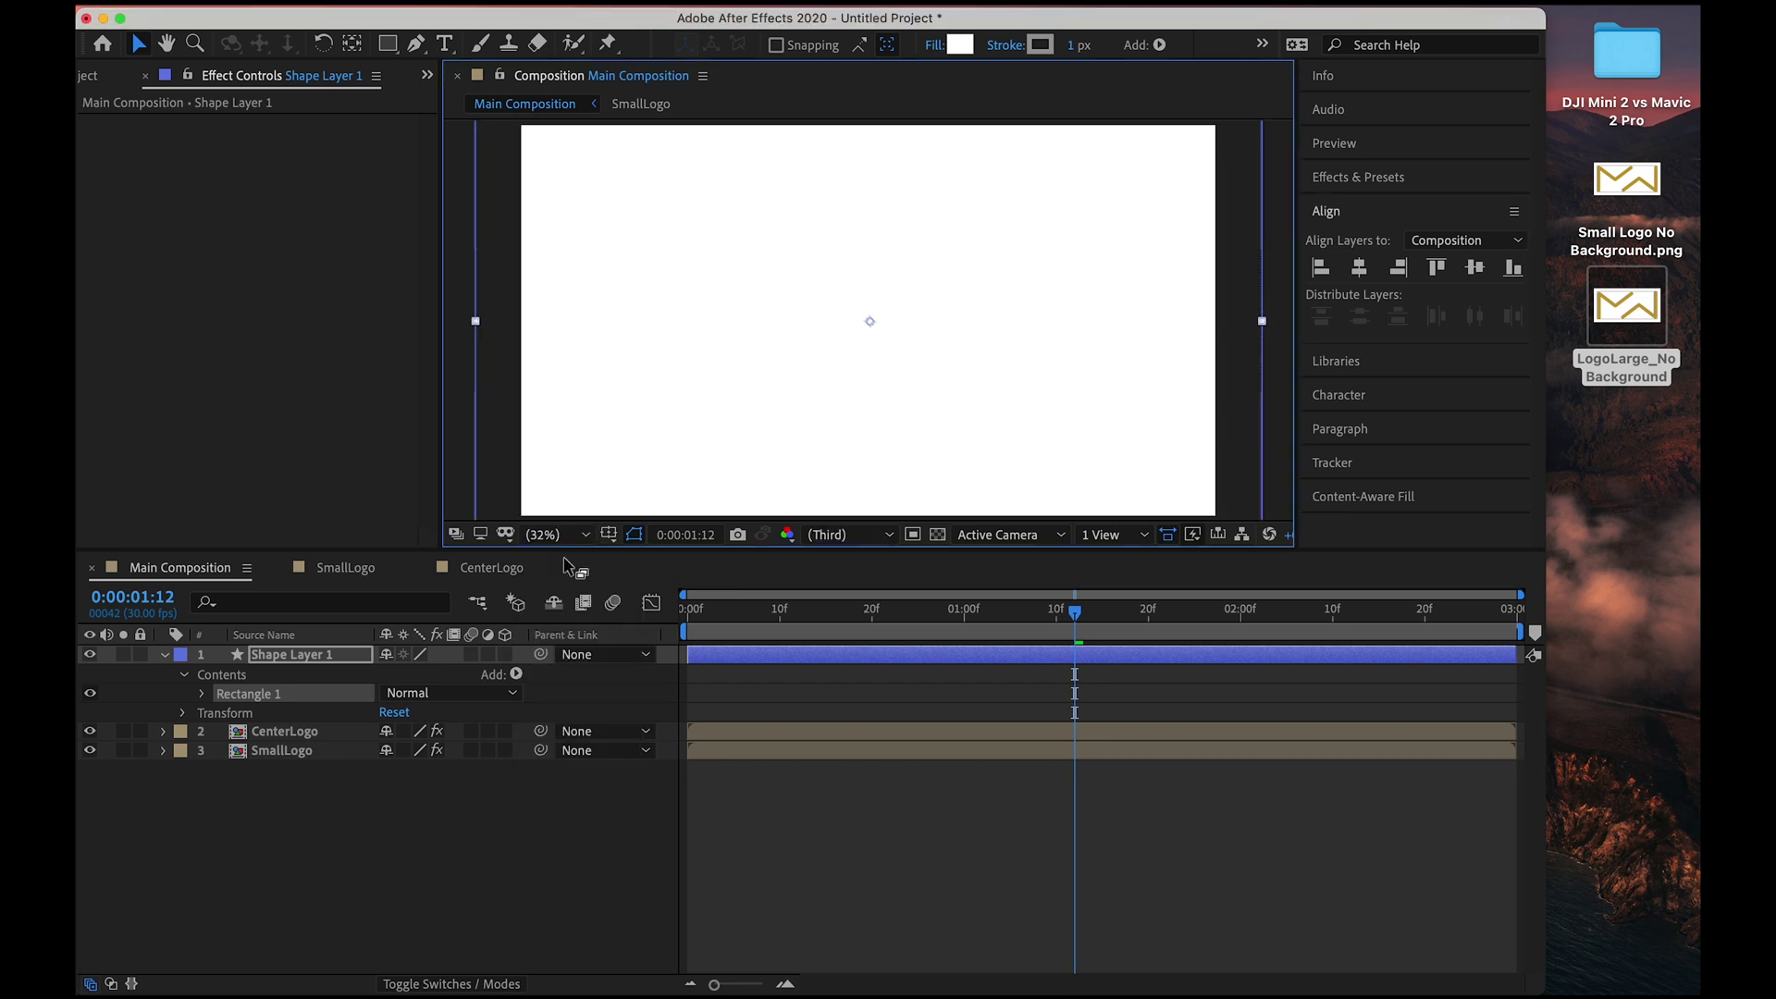
Move Shape Layer 1 beneath SmallLogo and toggle its visibility against the transparency grid, leaving the layer shown.
click(166, 655)
drag(294, 655, 298, 721)
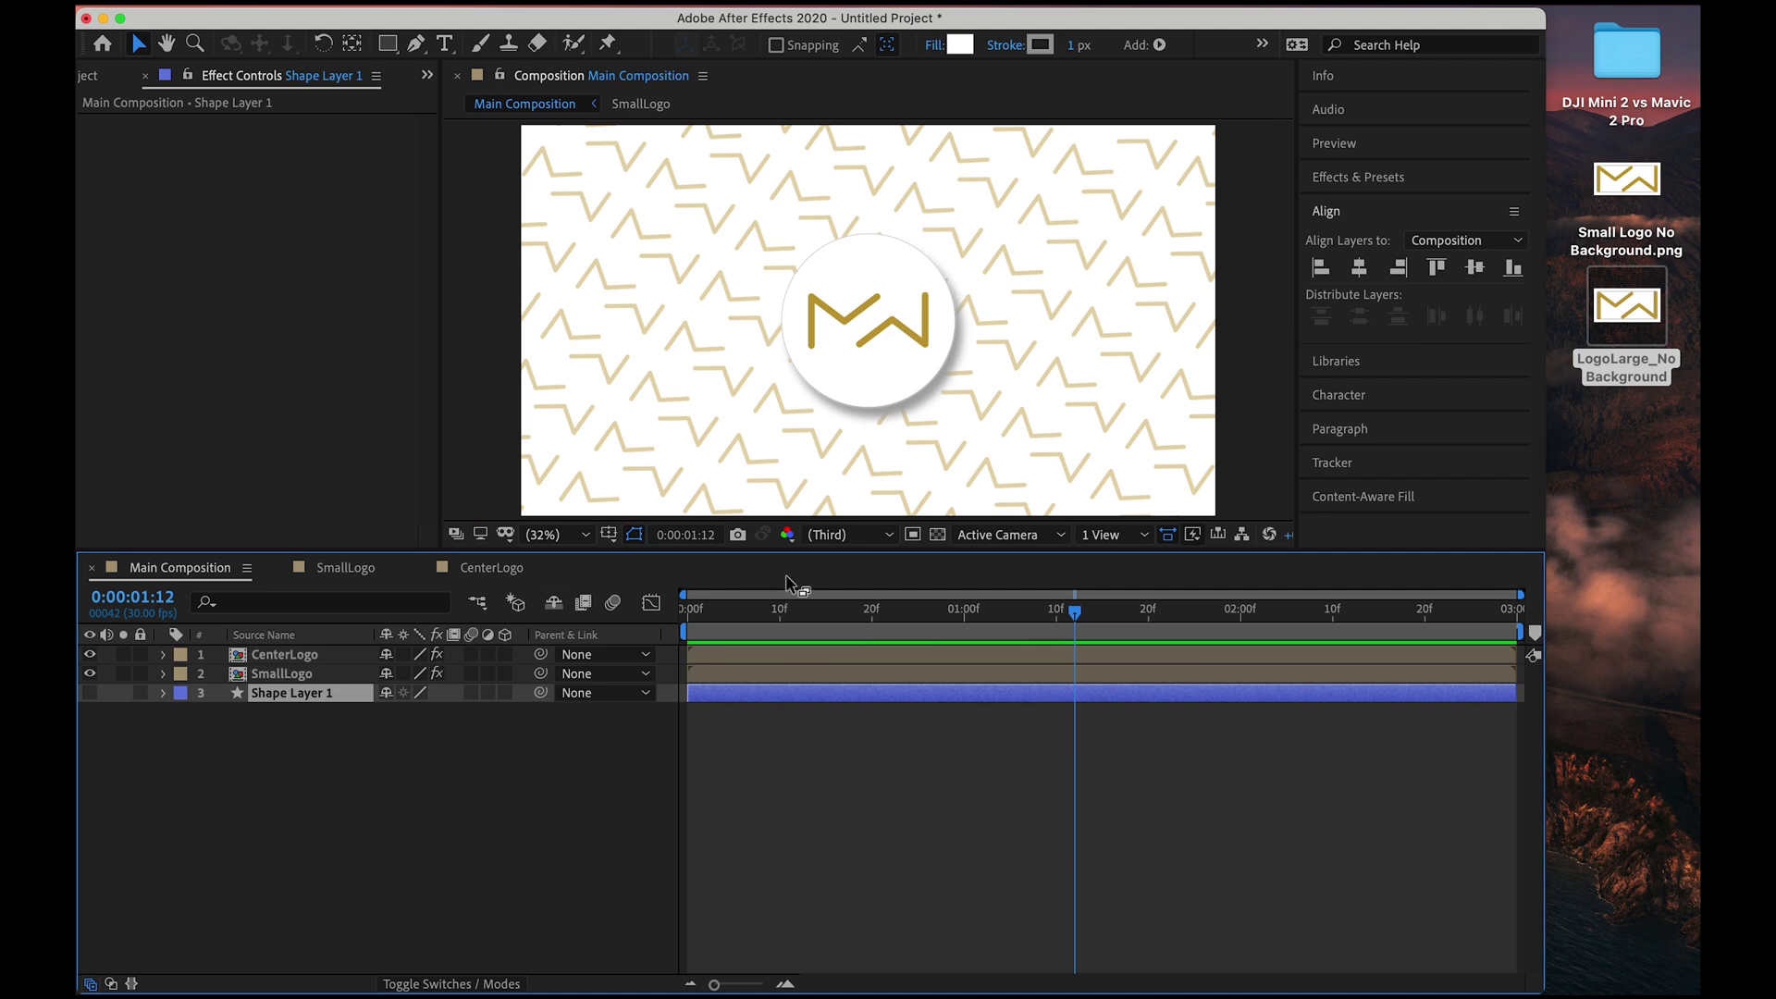
click(938, 536)
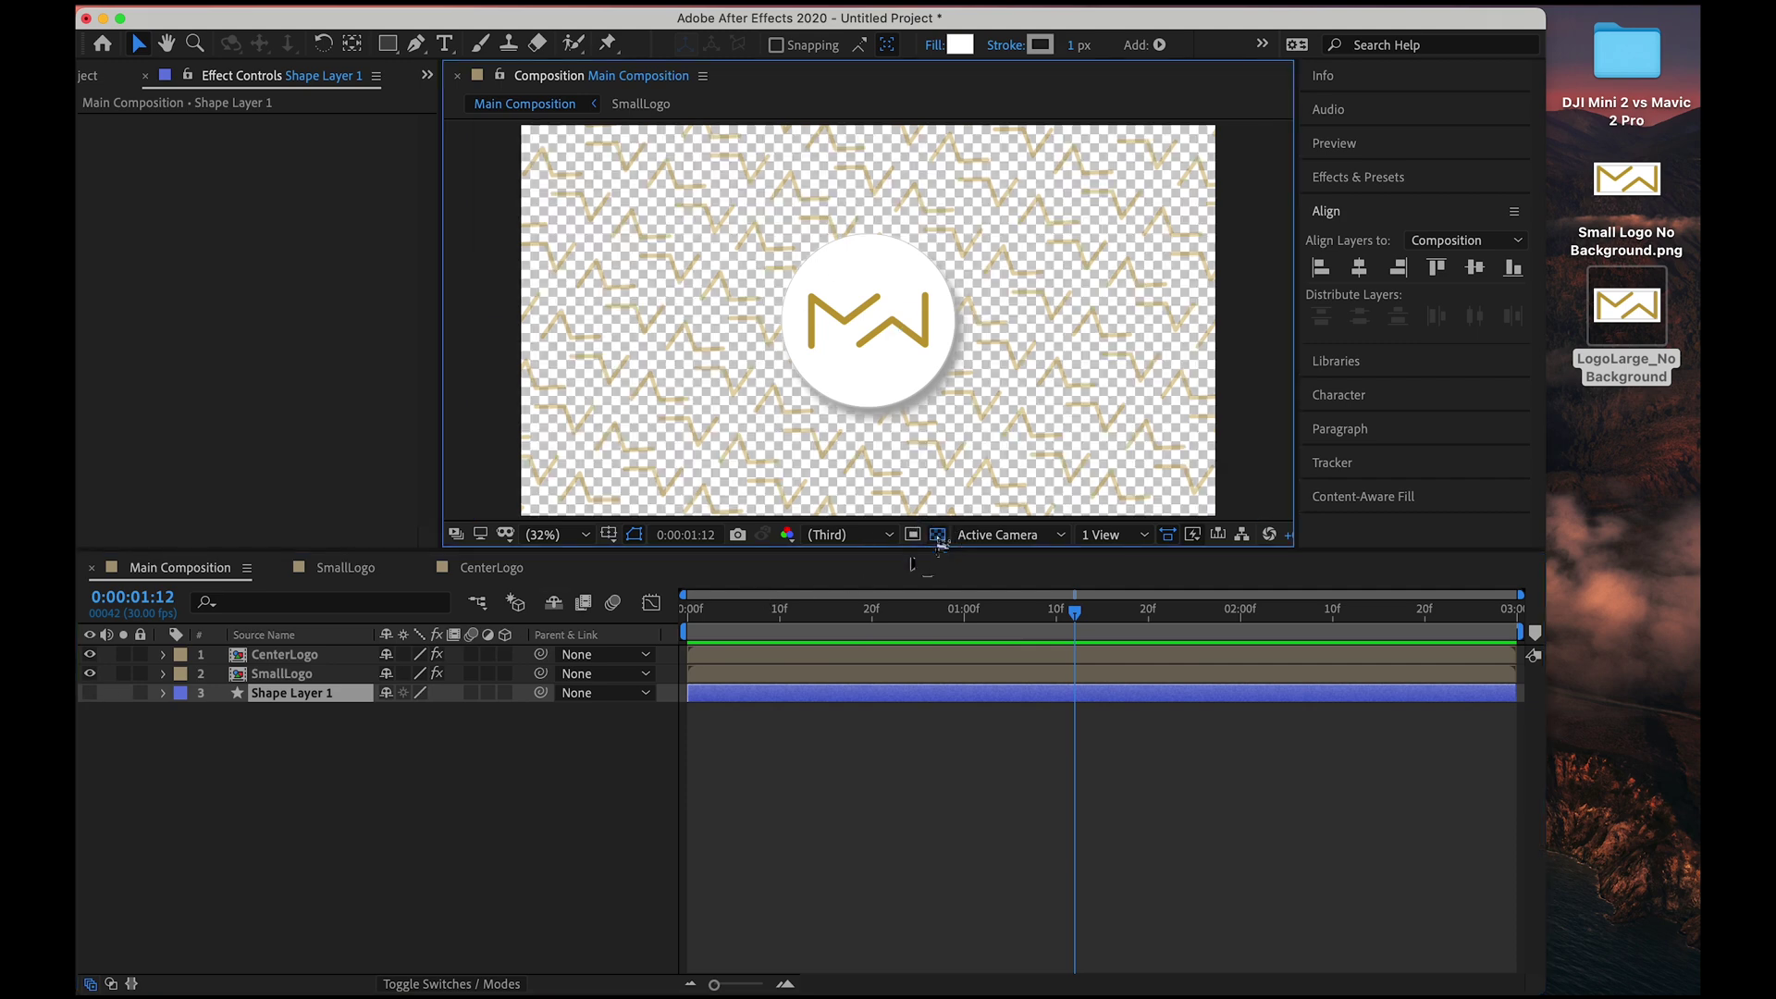
click(92, 696)
click(91, 695)
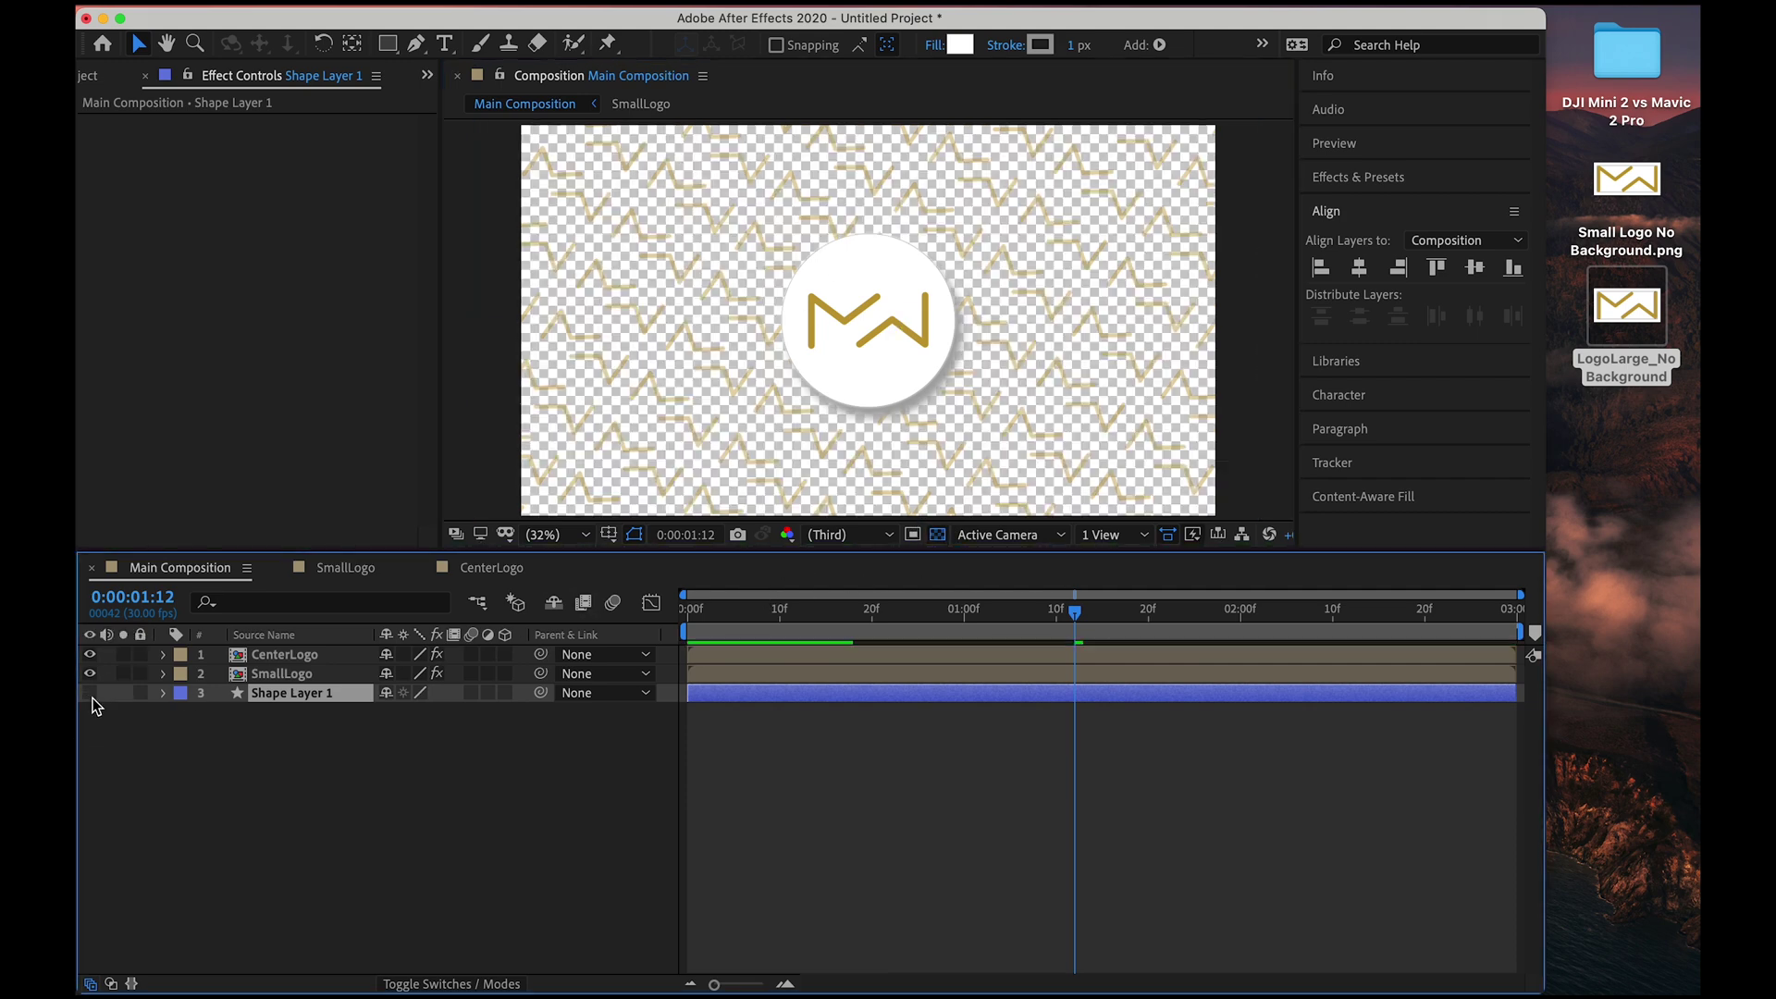
click(92, 699)
click(91, 699)
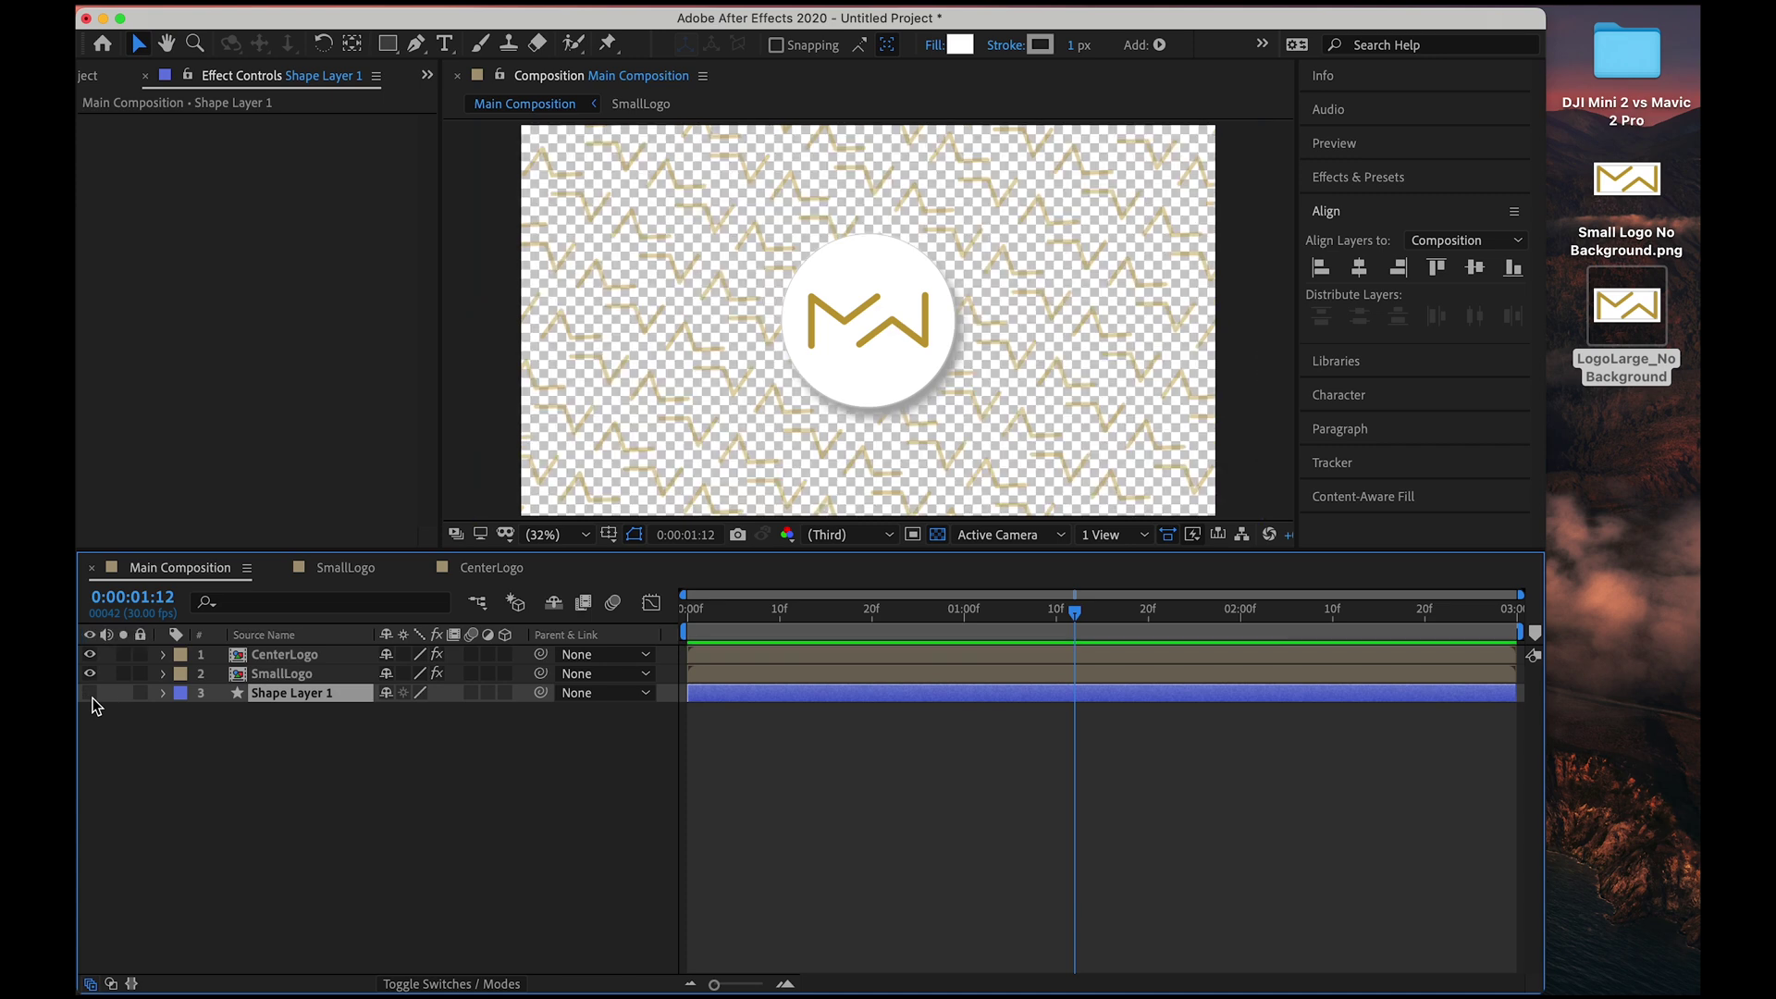
click(91, 700)
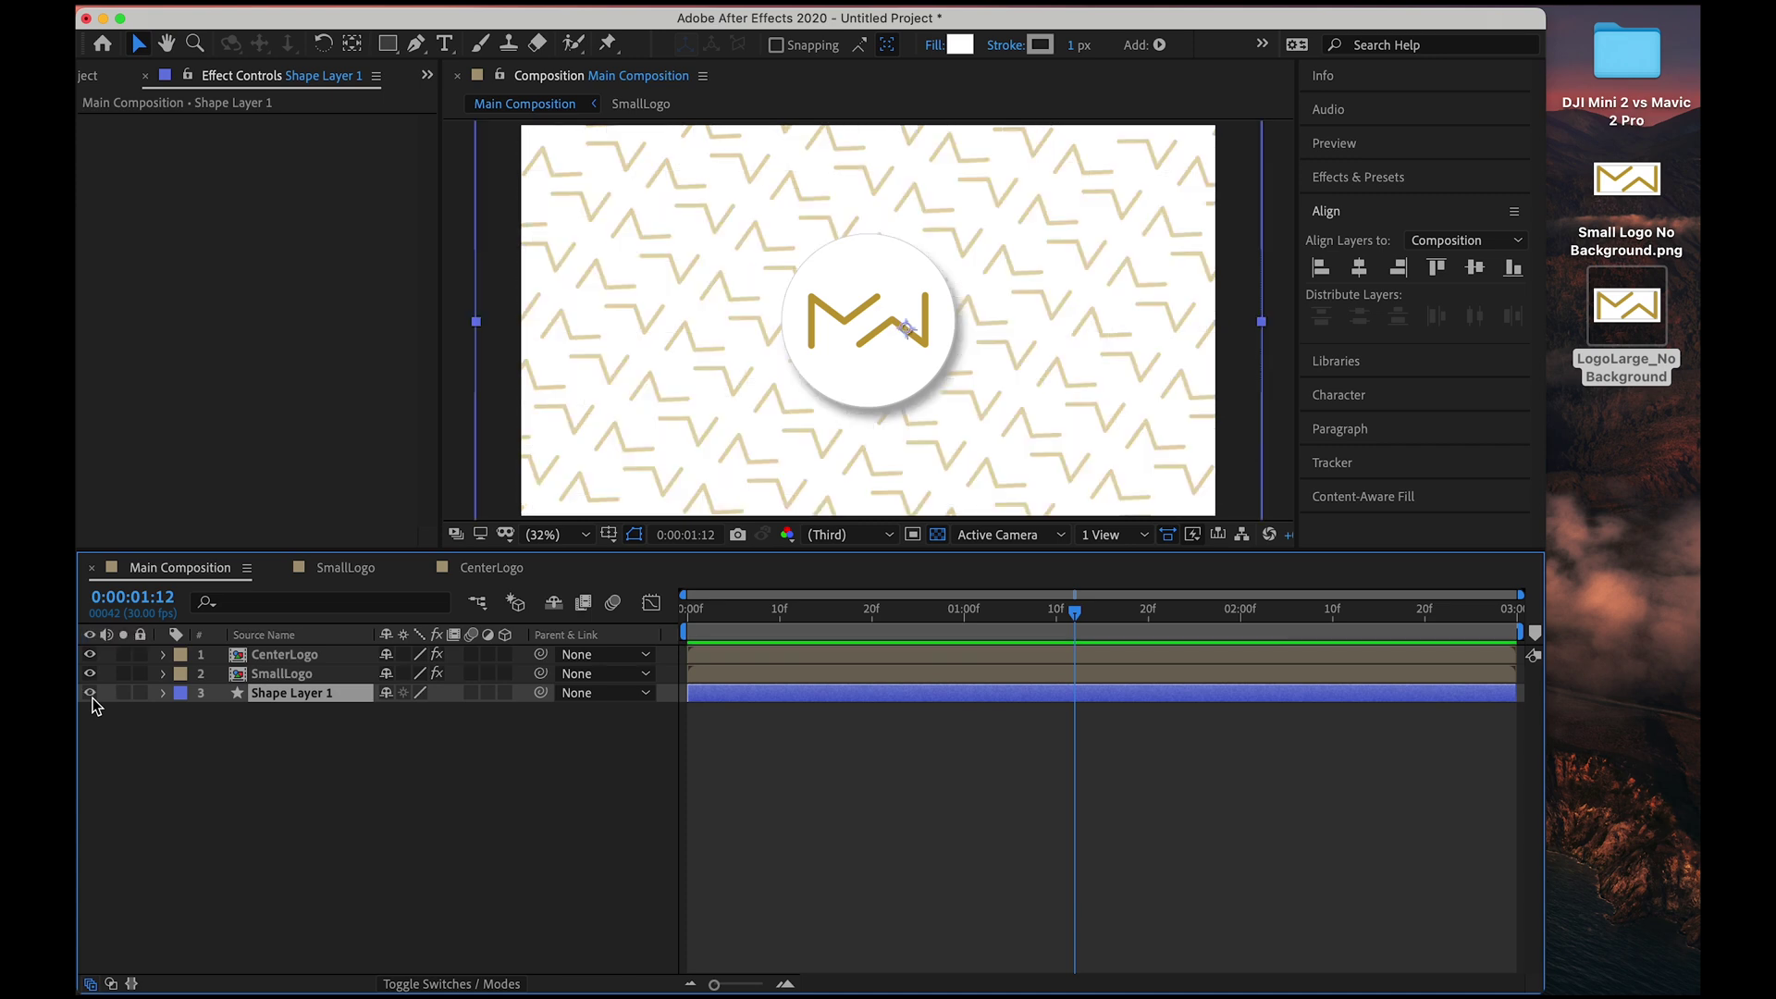
Deselect all layers and send Main Composition to the Adobe Media Encoder queue.
click(656, 808)
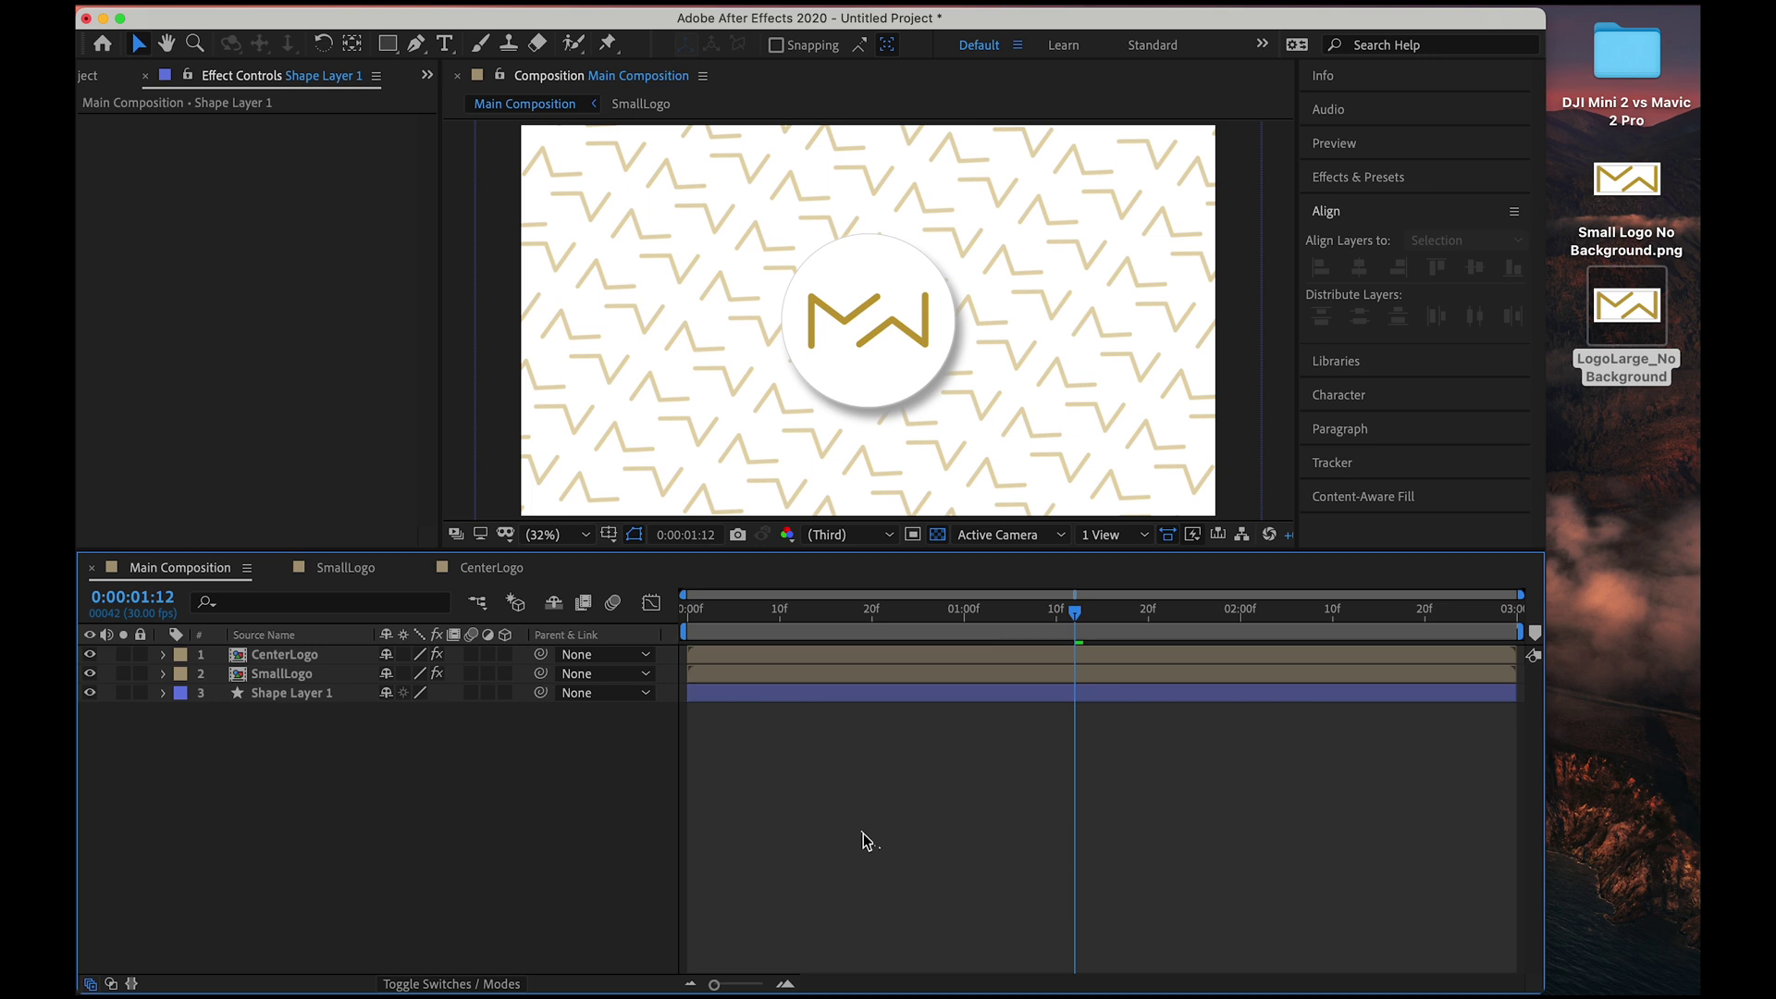
click(259, 2)
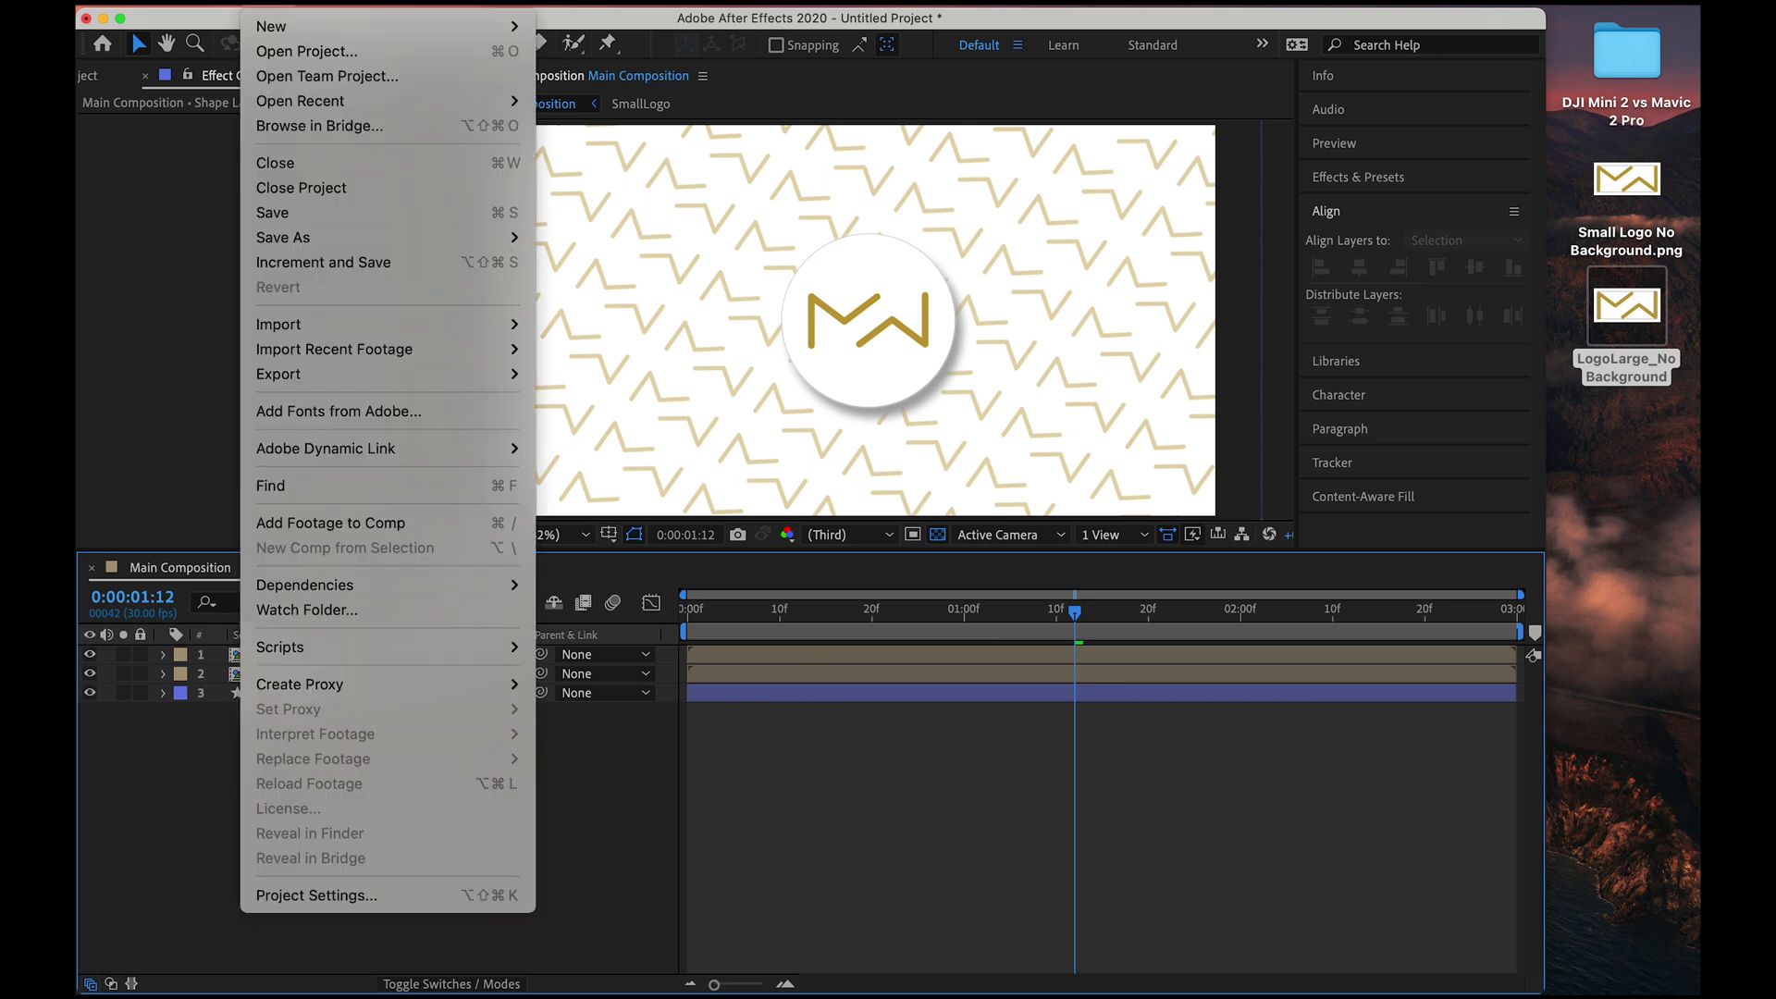
mouse_move(375, 382)
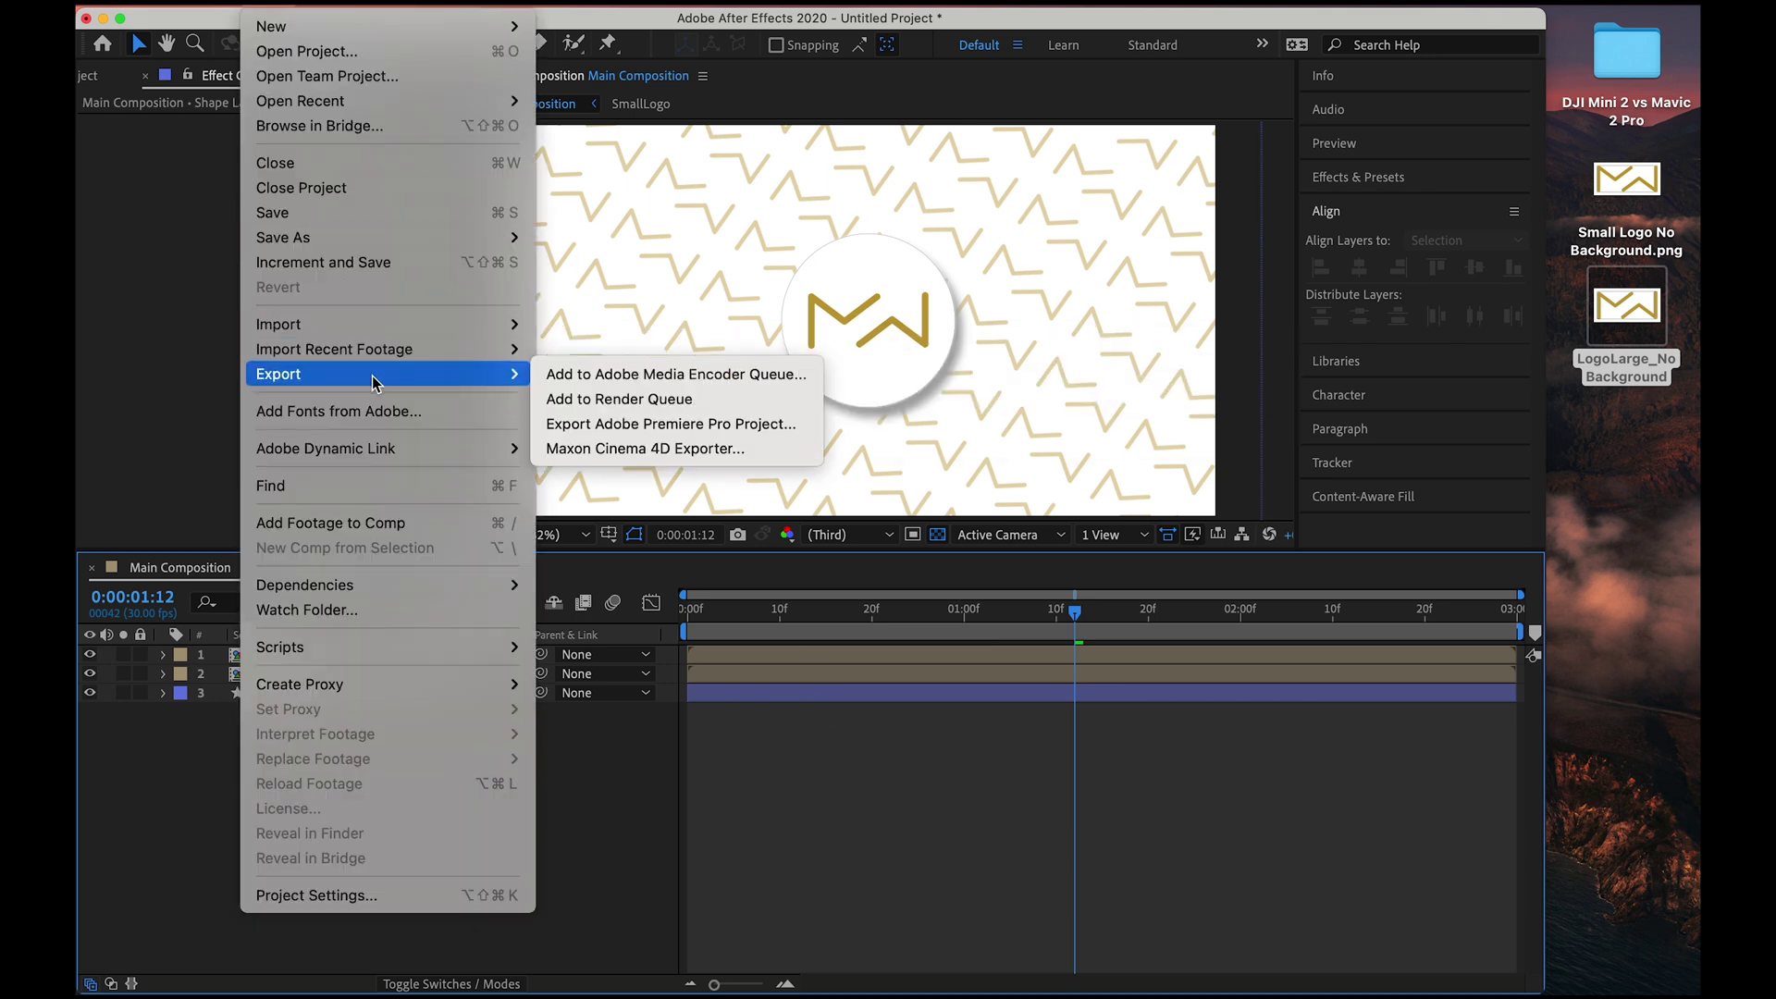
click(590, 374)
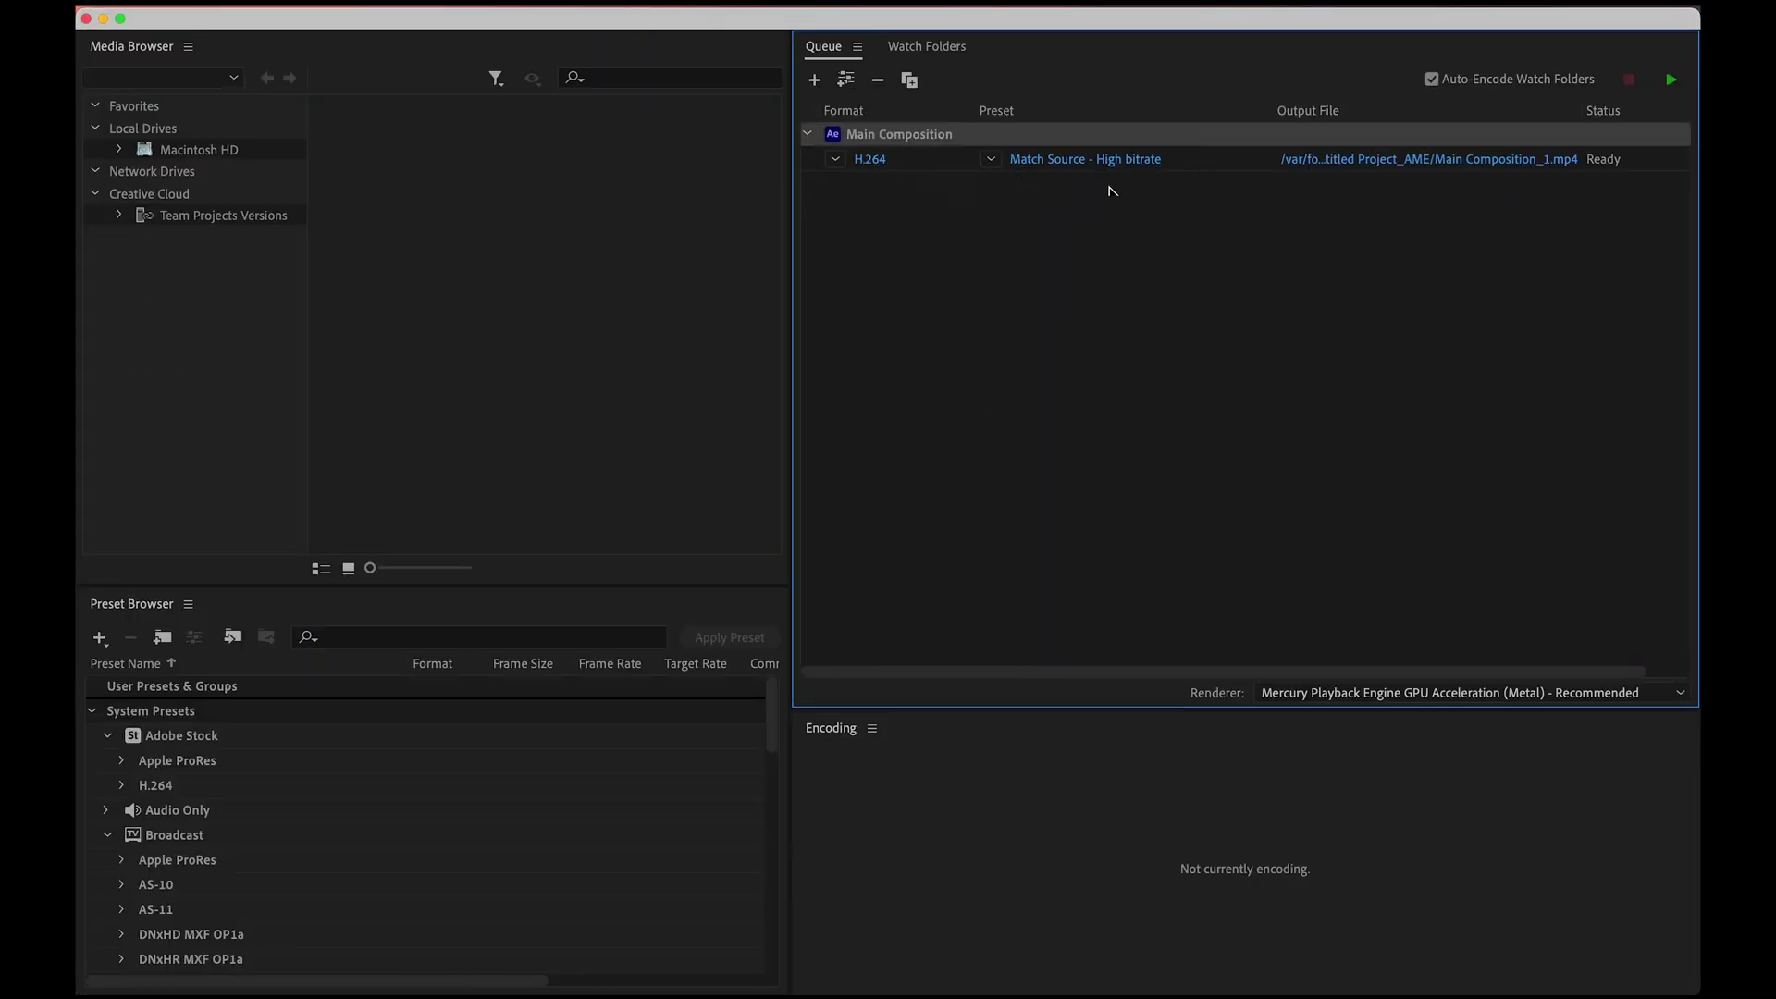
Set the queued H.264 export to the High Quality 2160p 4K preset with maximum render quality.
click(1112, 161)
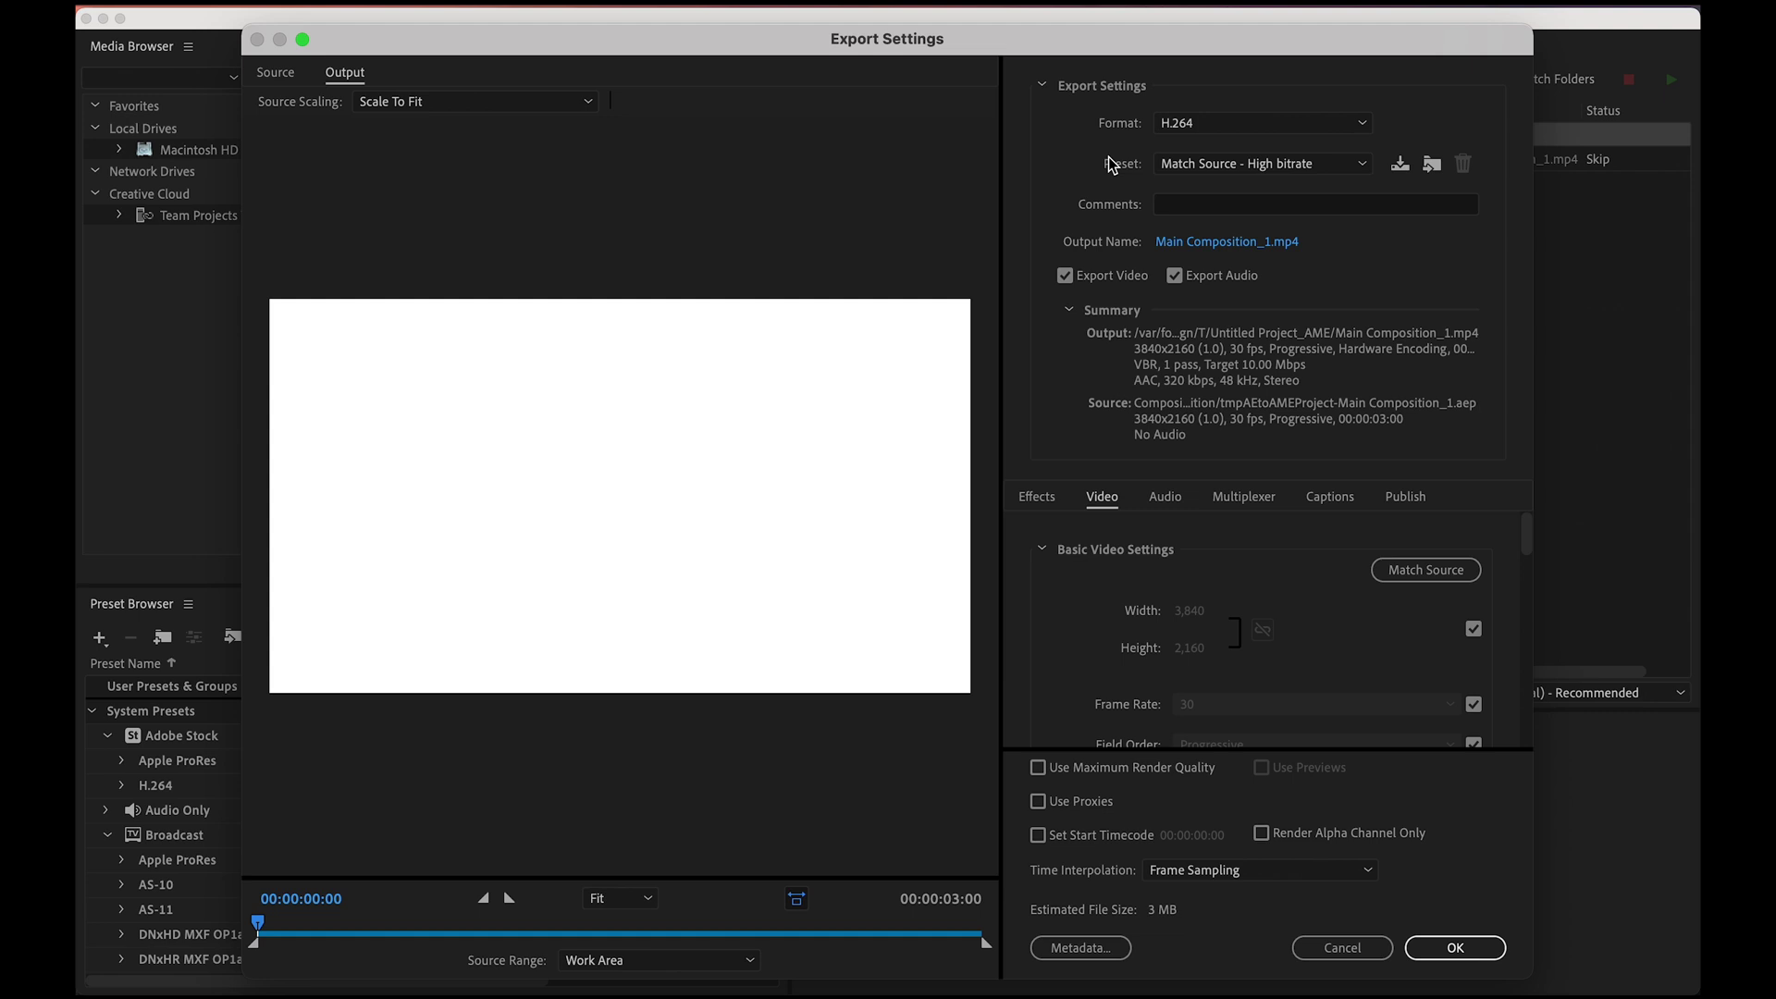
click(1212, 164)
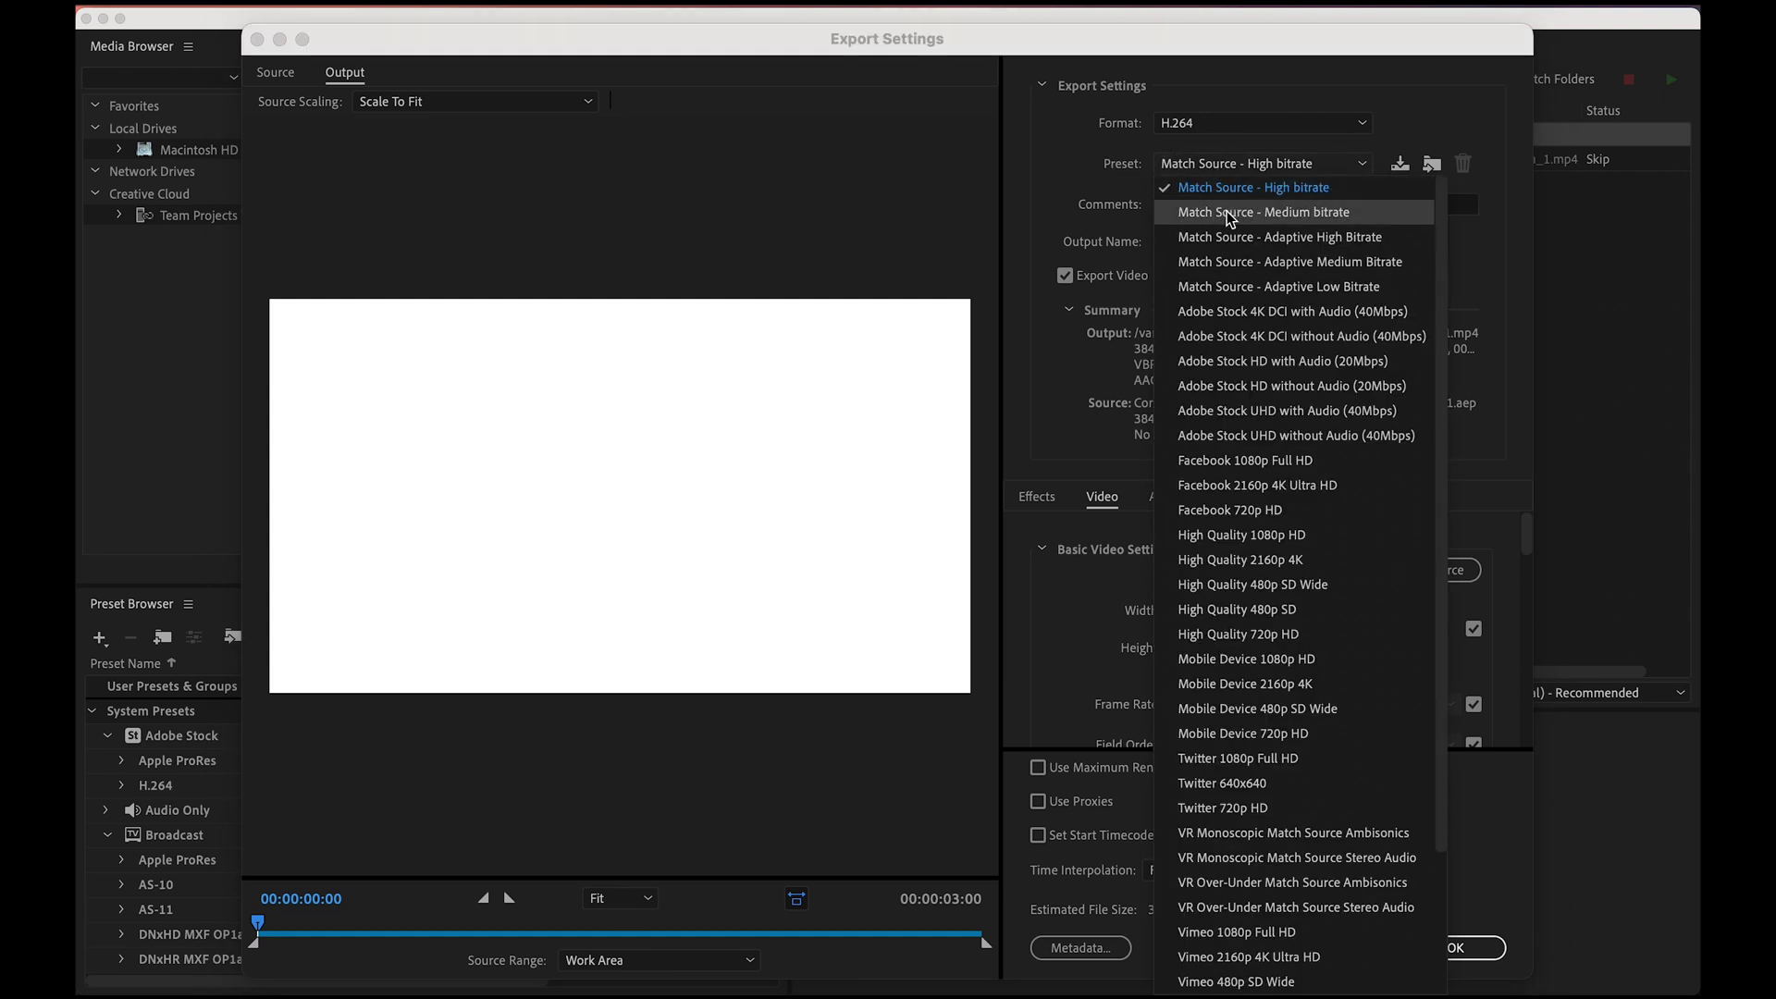
click(1320, 563)
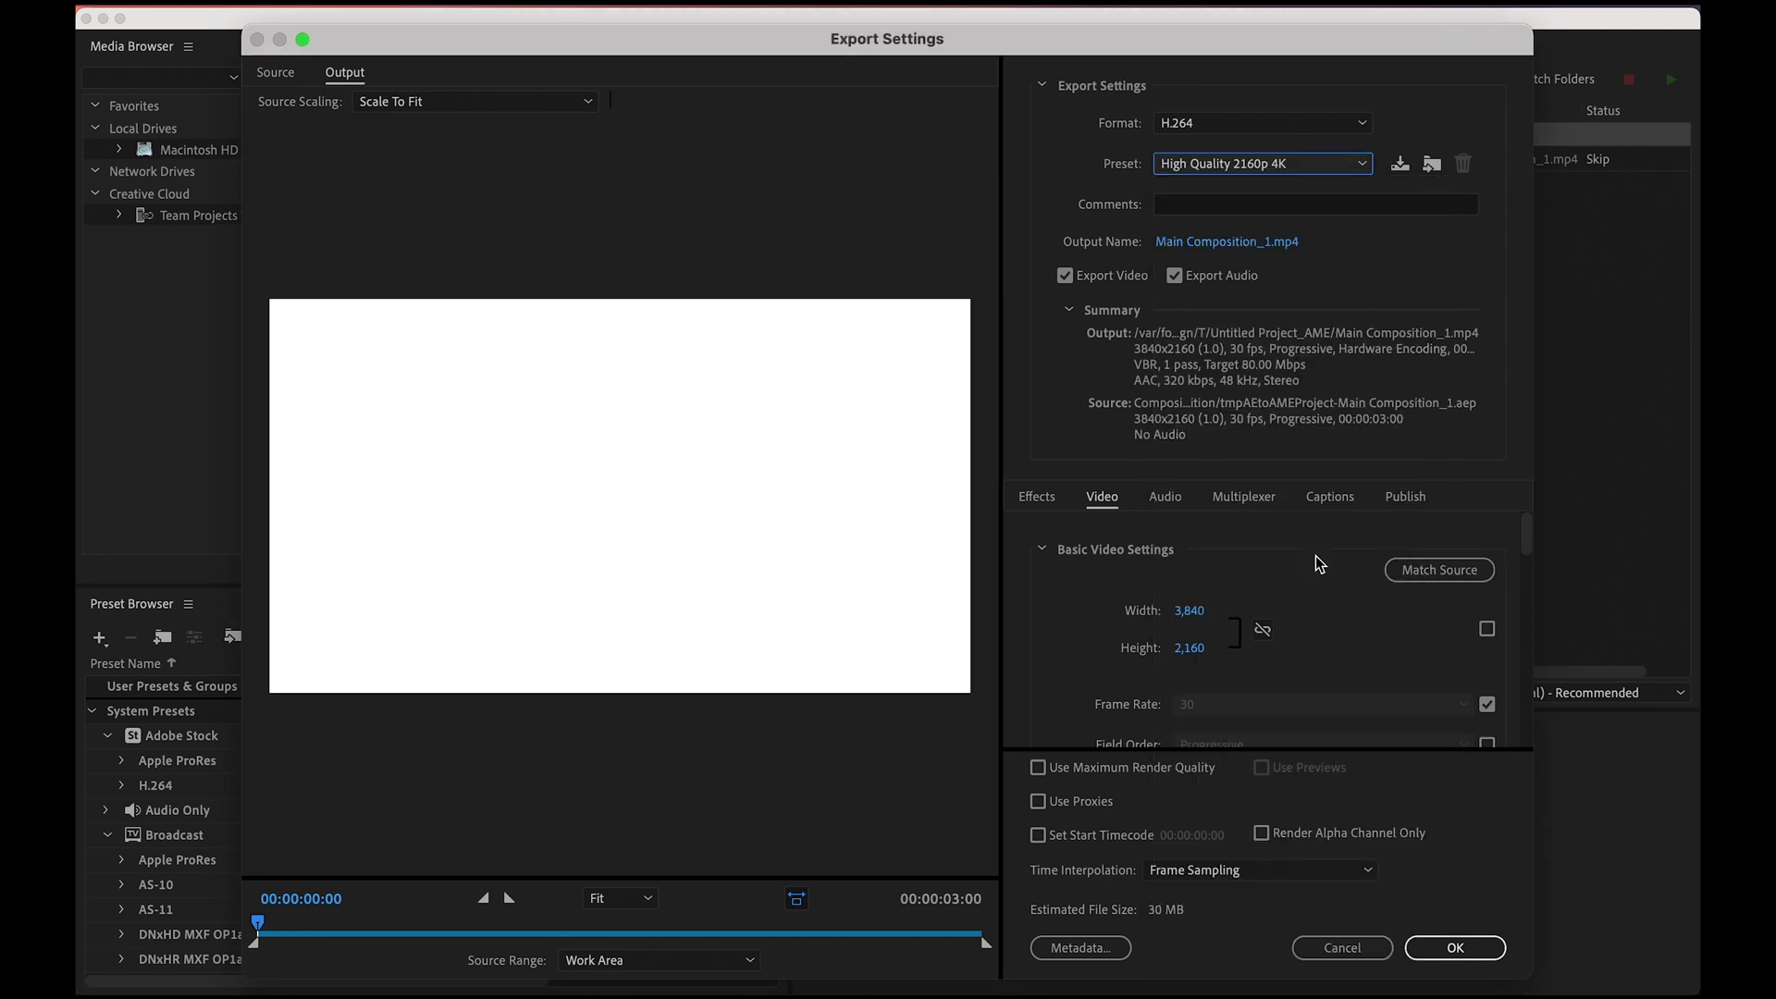
click(1101, 768)
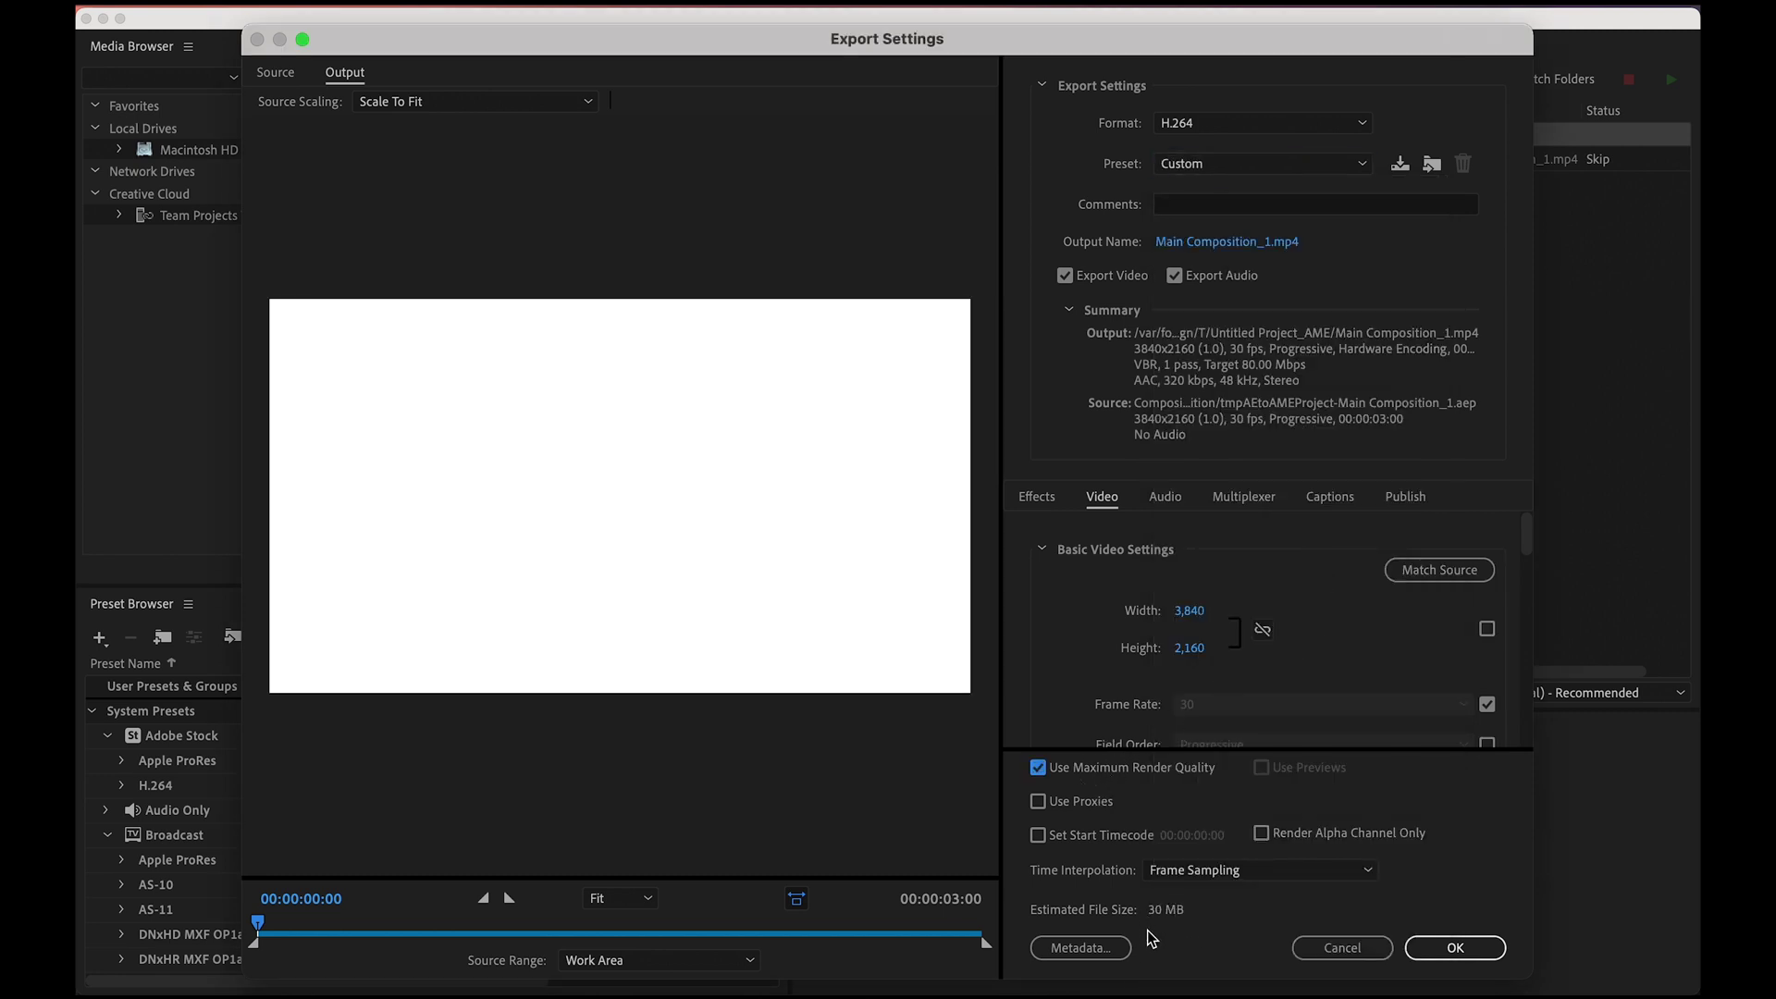
Set the export's output file to MainComposition1 on the Desktop and accept the export settings.
click(1255, 244)
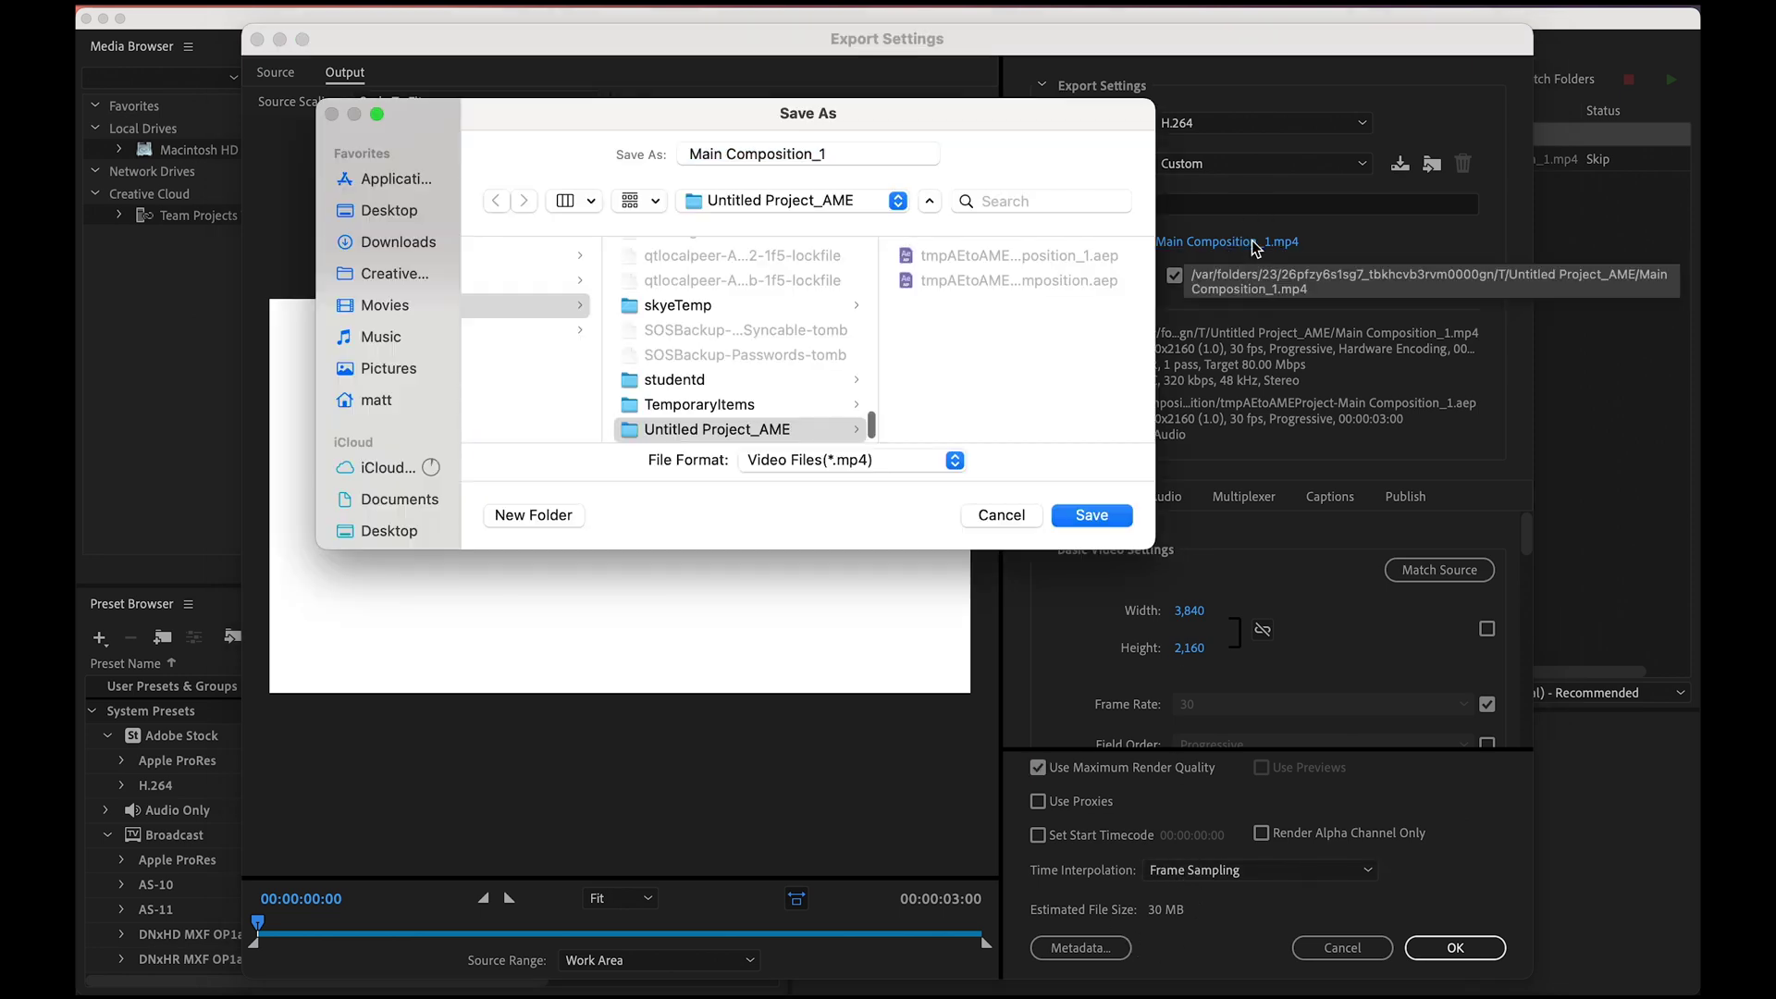
click(392, 211)
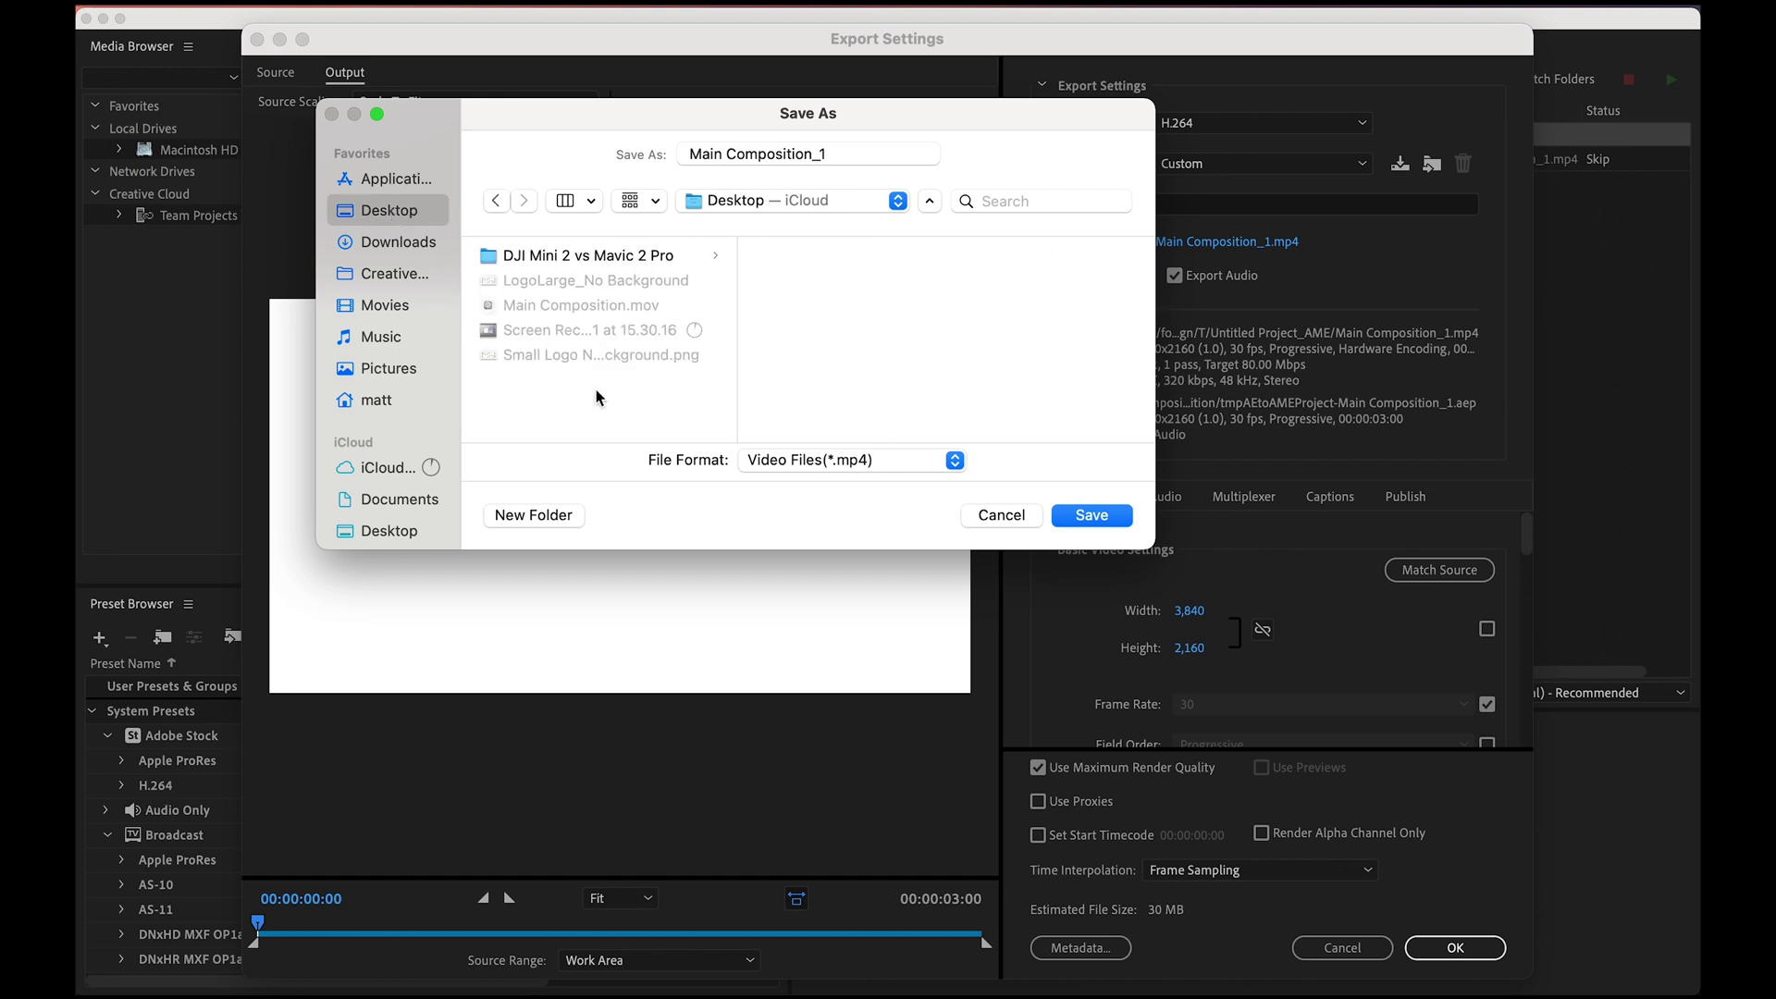
triple_click(819, 162)
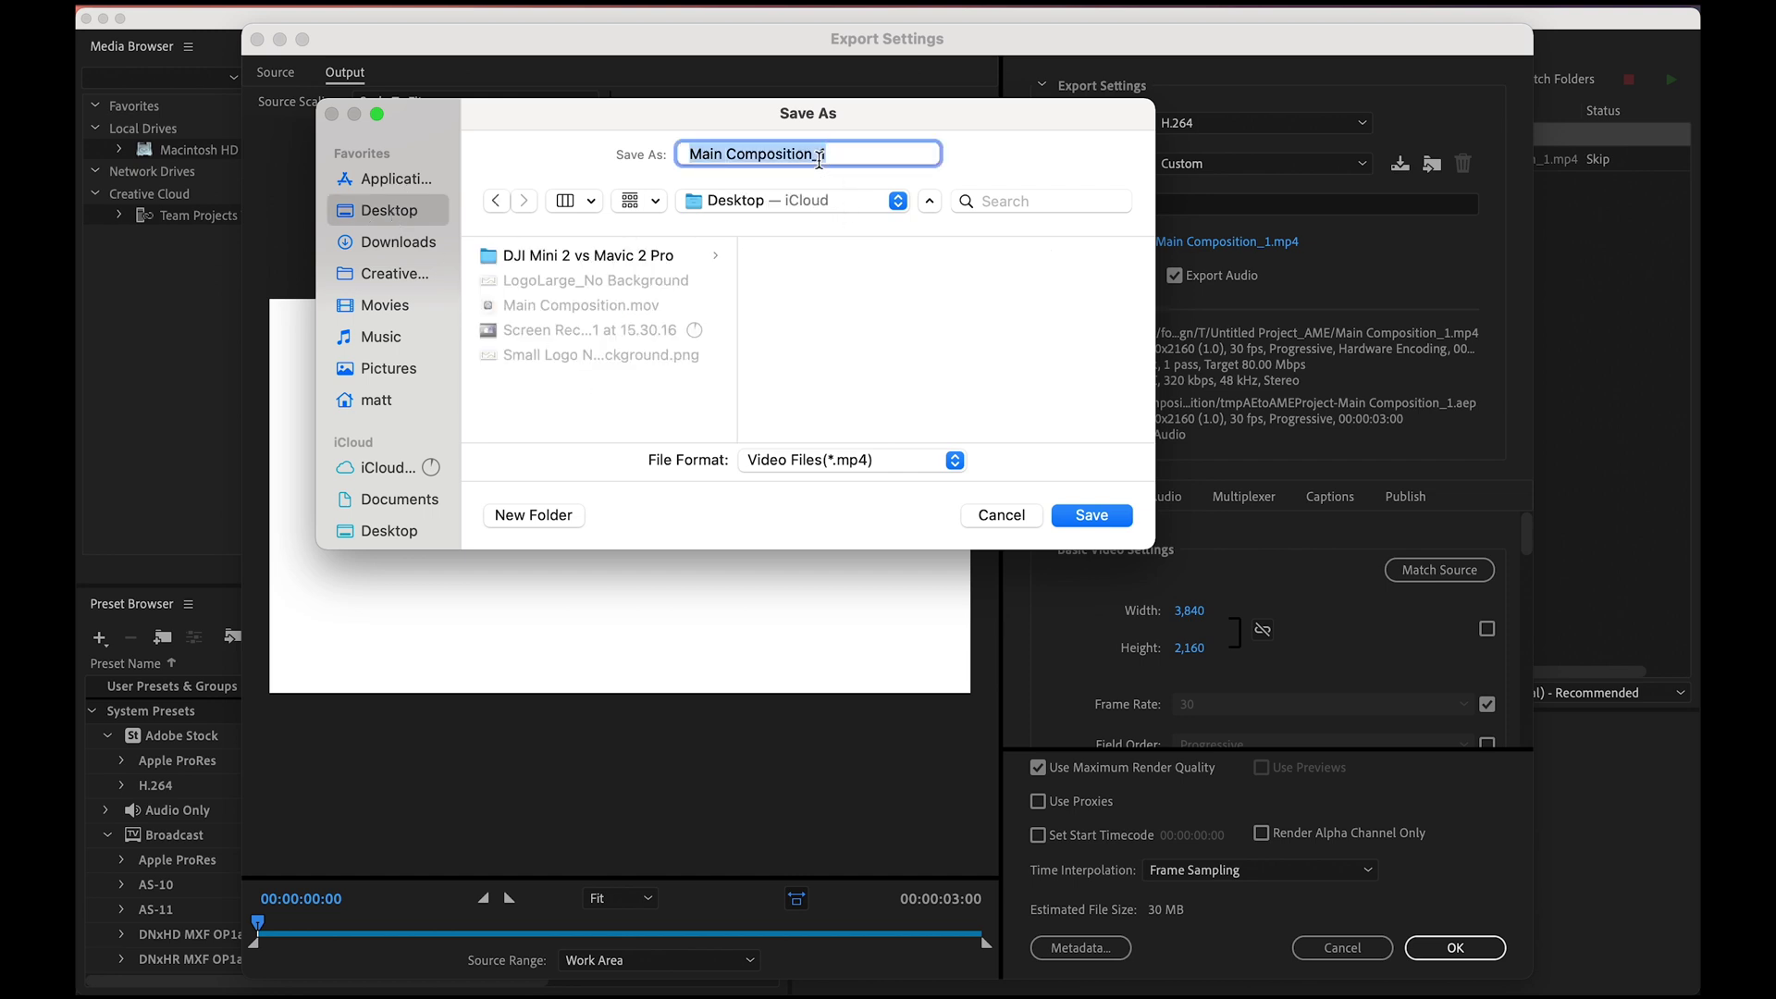
text(Test)
key(BackSpace)
key(BackSpace)
text(Main)
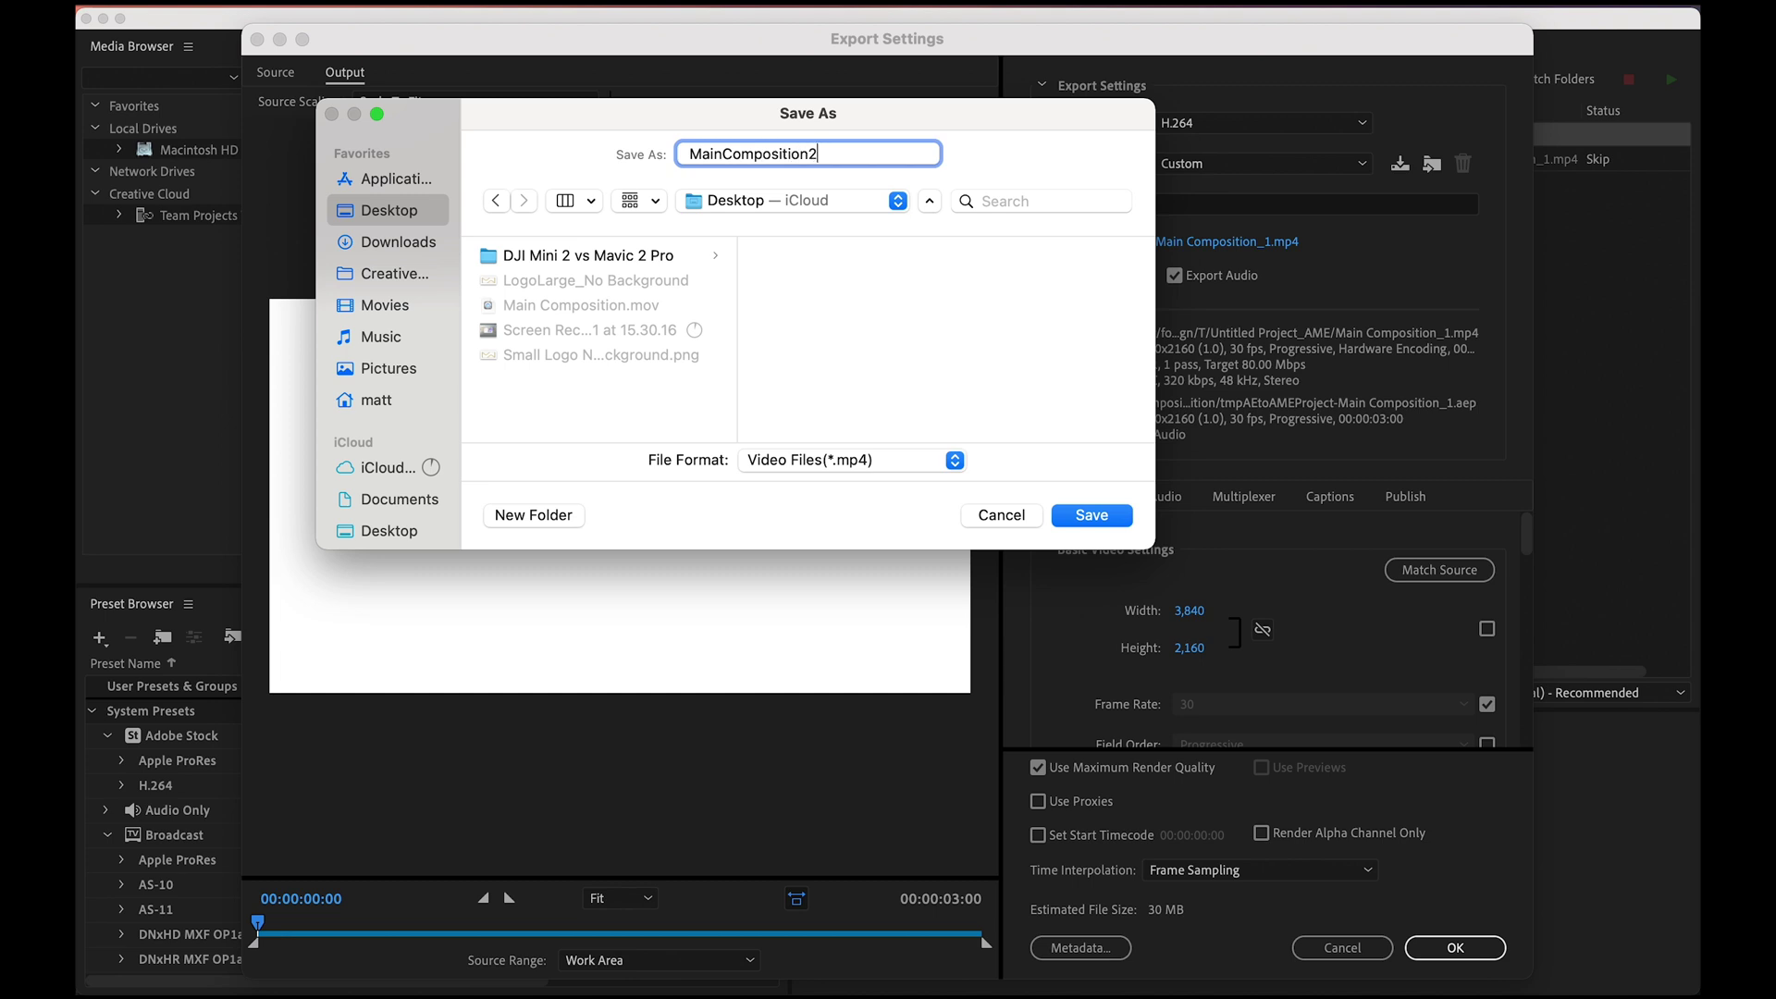
key(Return)
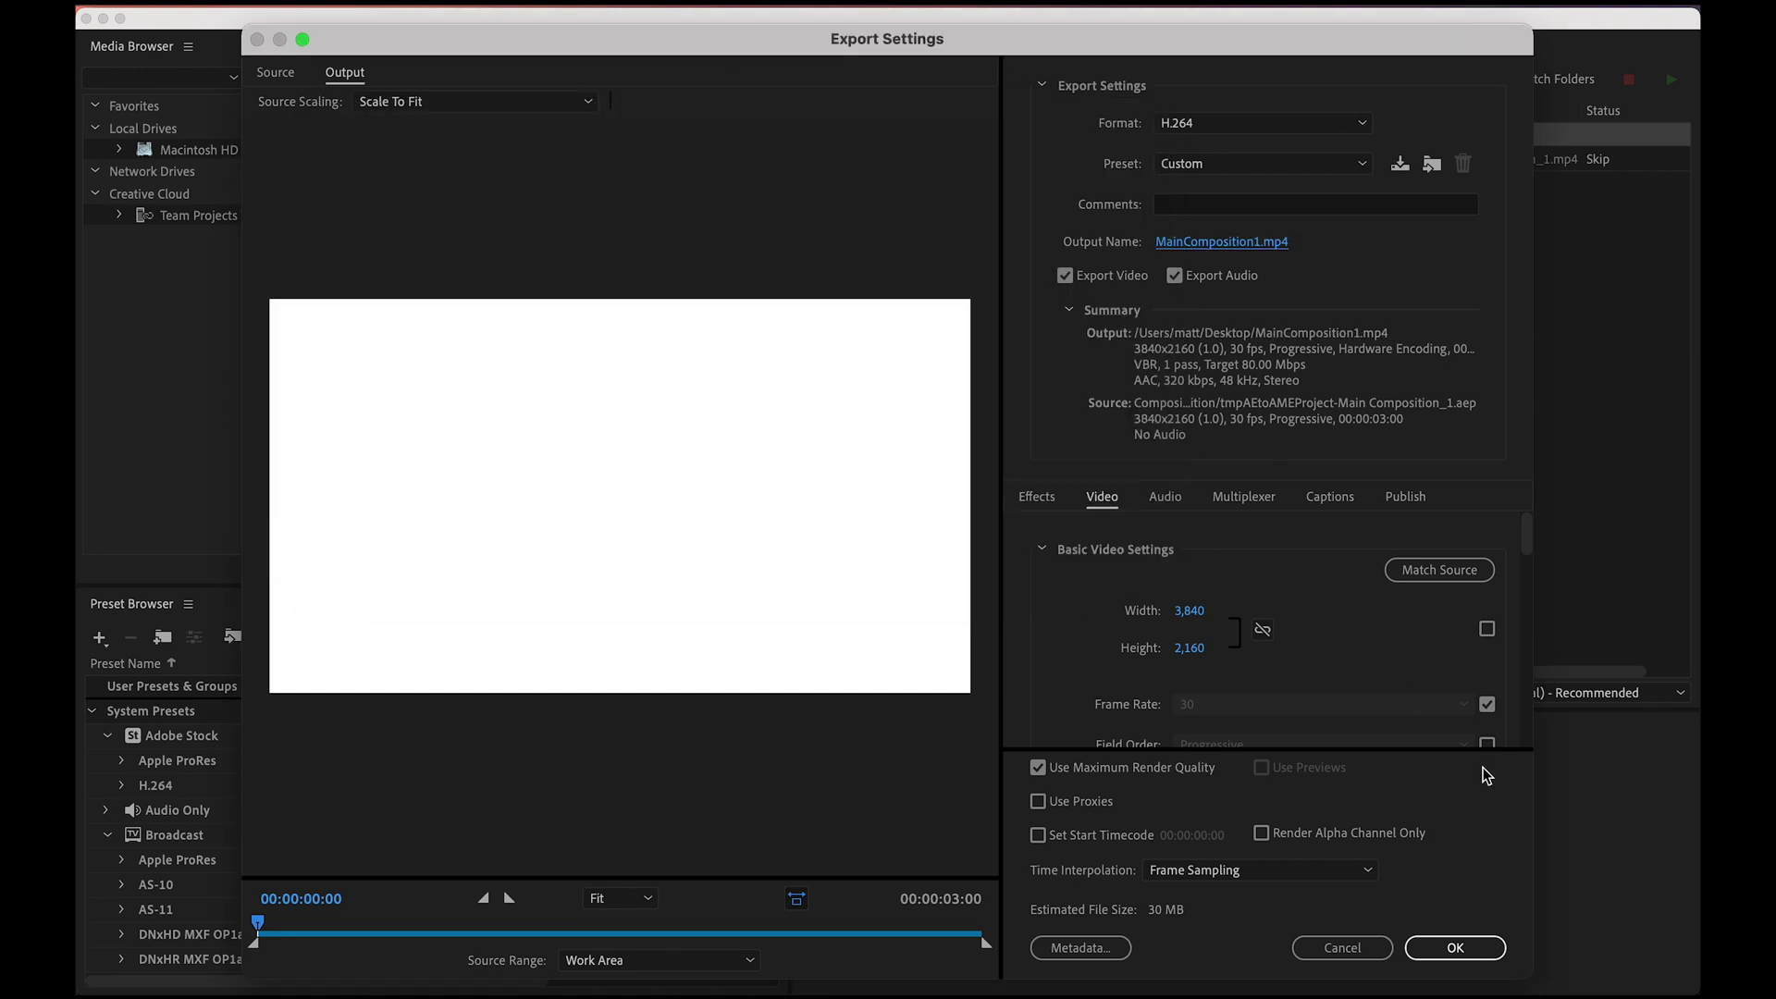
click(1455, 944)
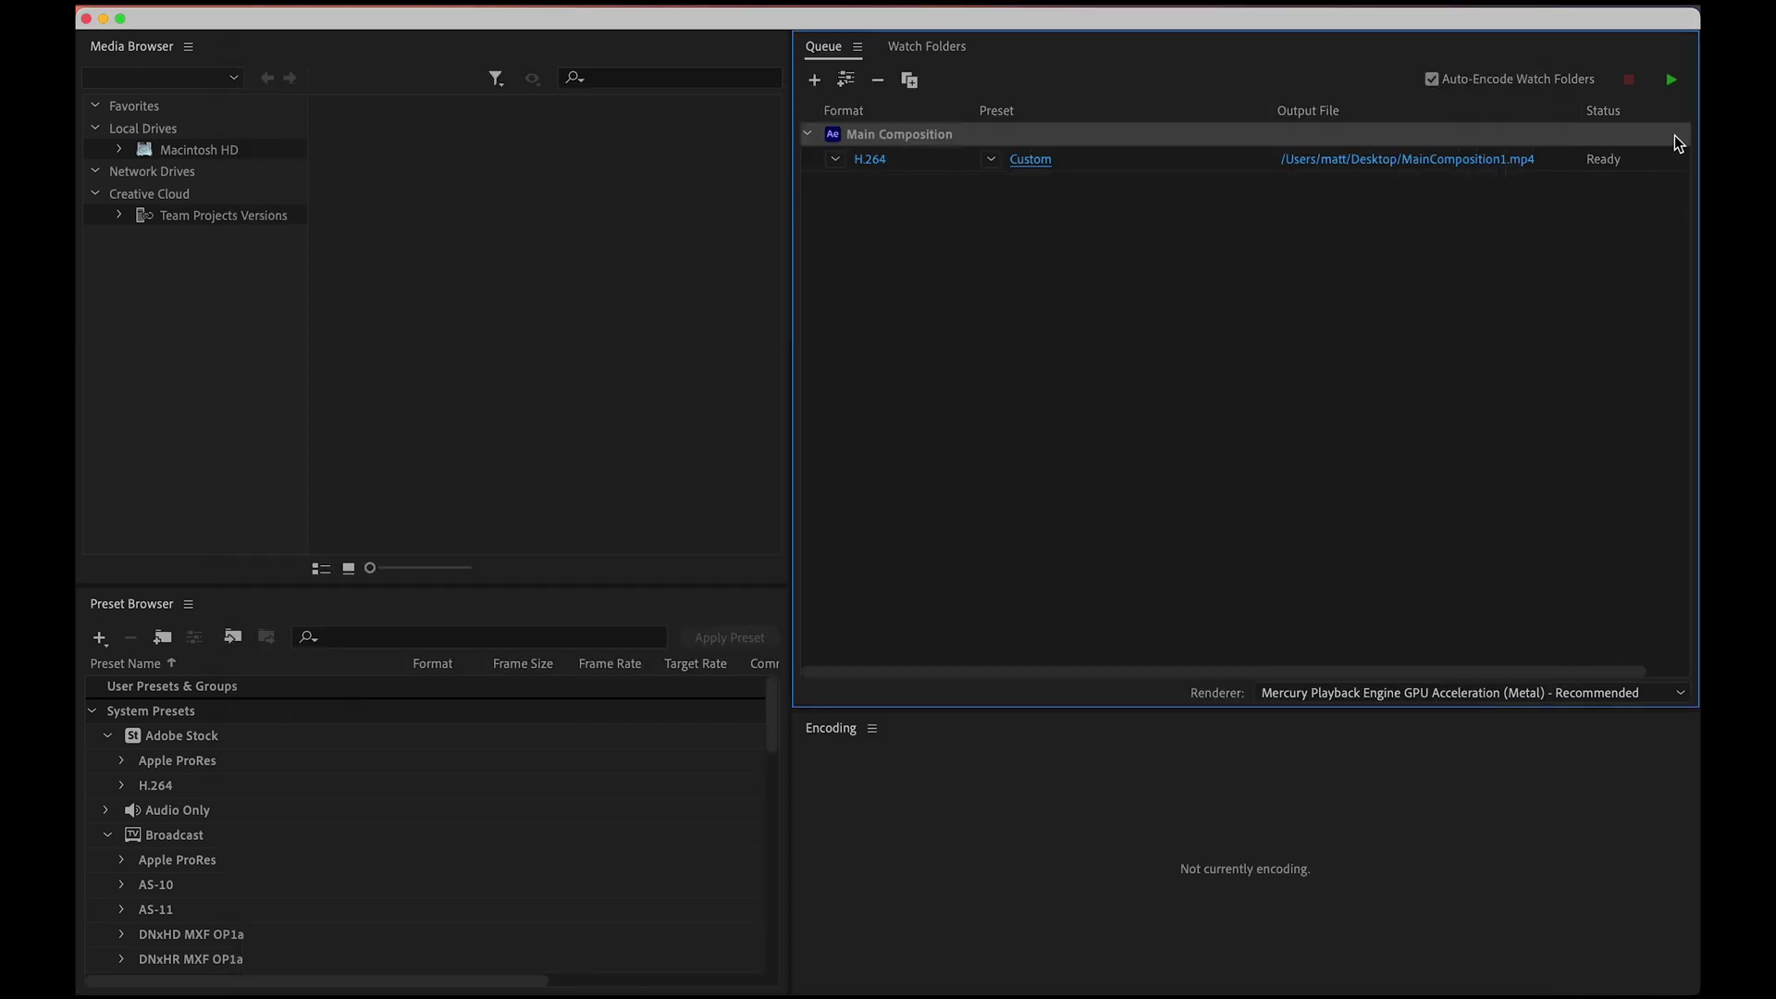
Start encoding the H.264 export and switch back to After Effects.
click(1669, 84)
key(ctrl+Up)
click(722, 269)
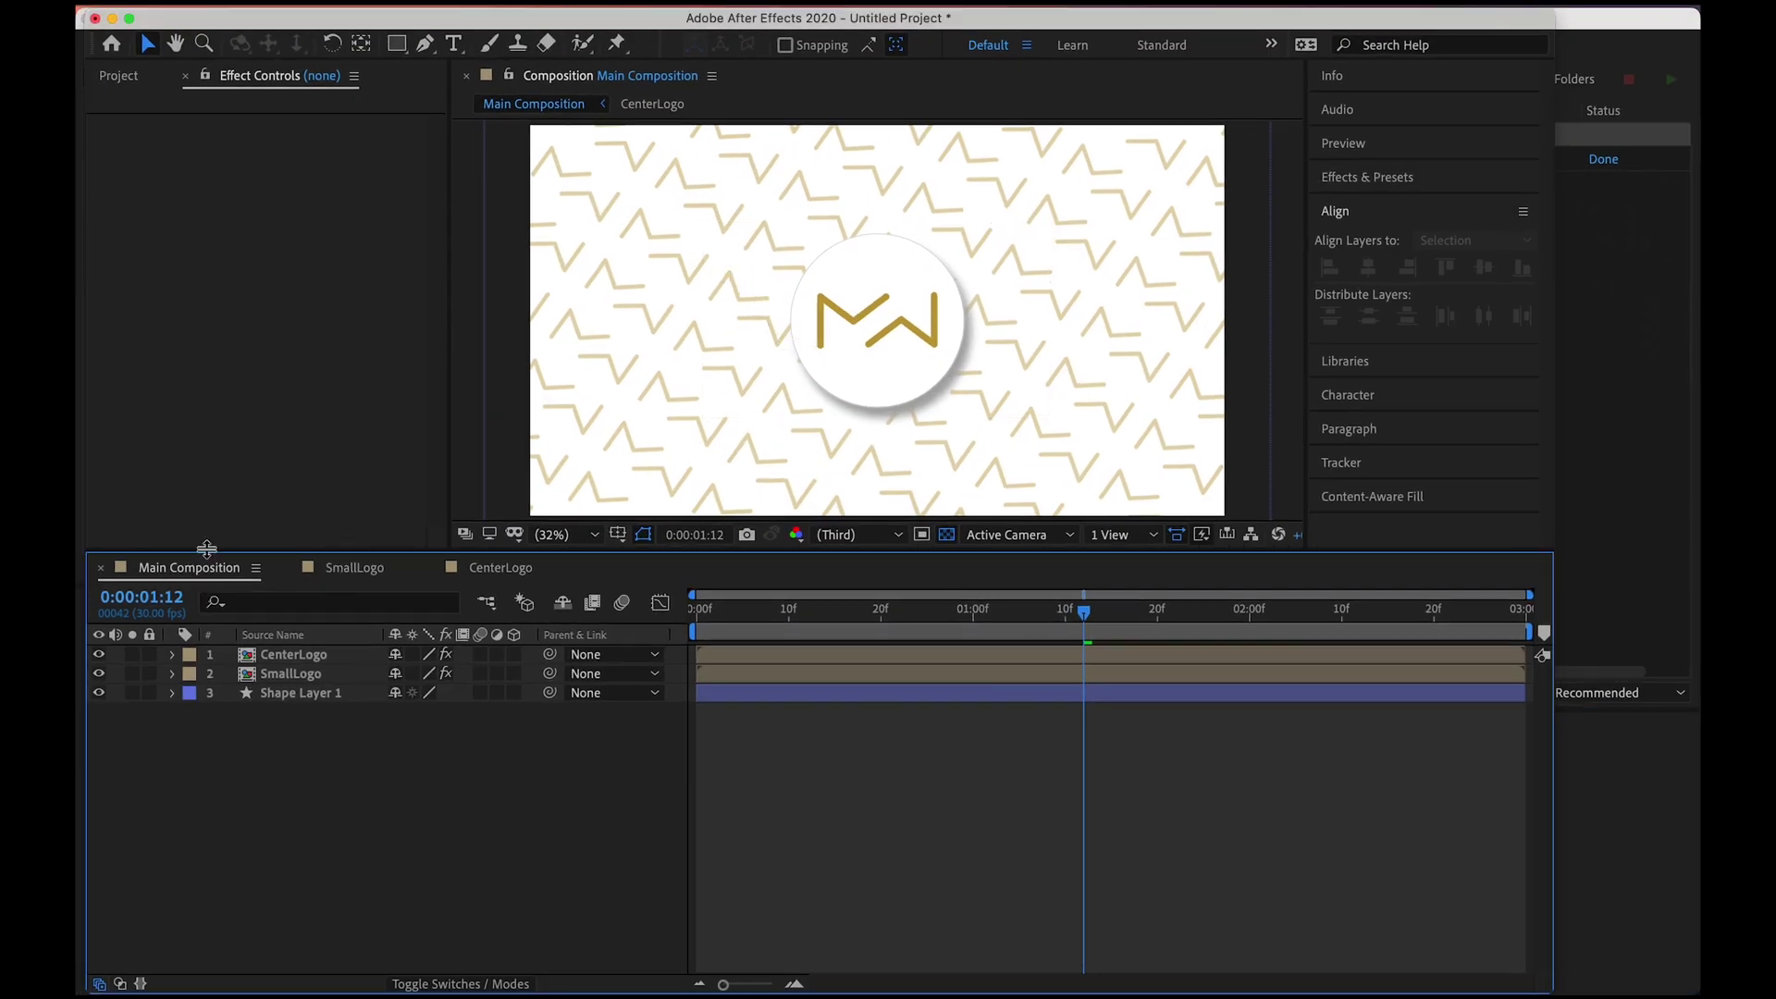
Hide Shape Layer 1 and send Main Composition to the Adobe Media Encoder queue without the white backdrop.
click(100, 695)
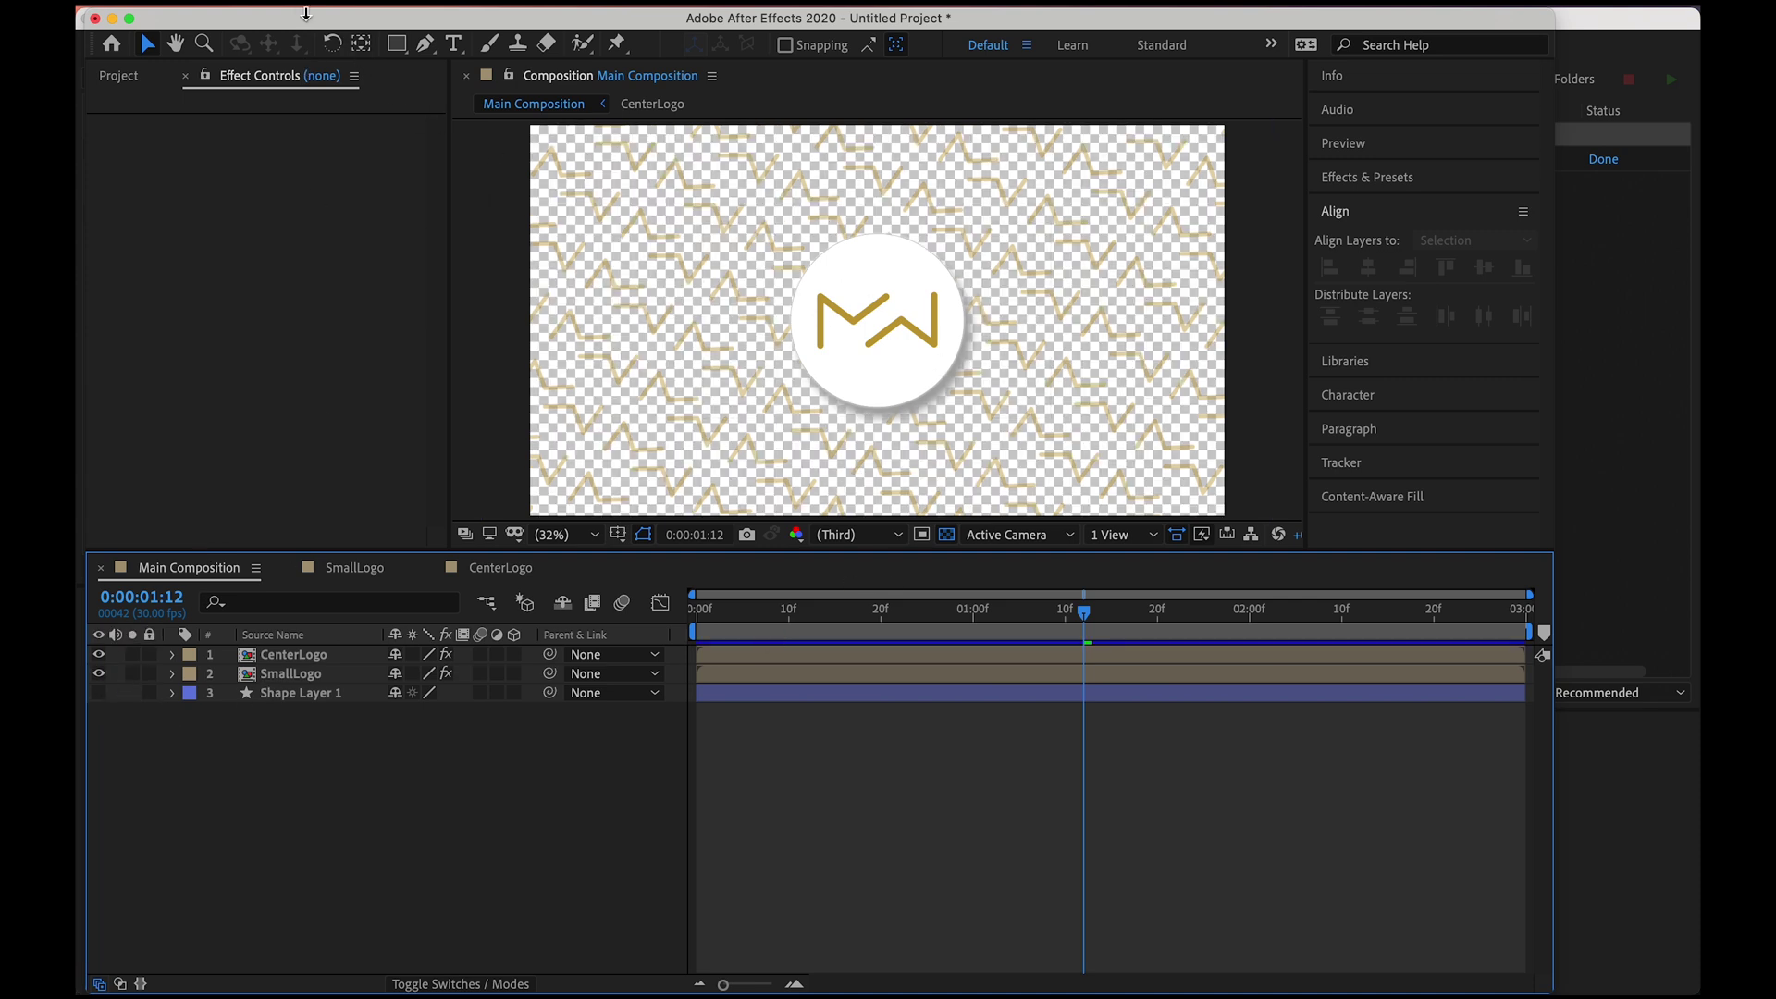
click(274, 4)
mouse_move(431, 384)
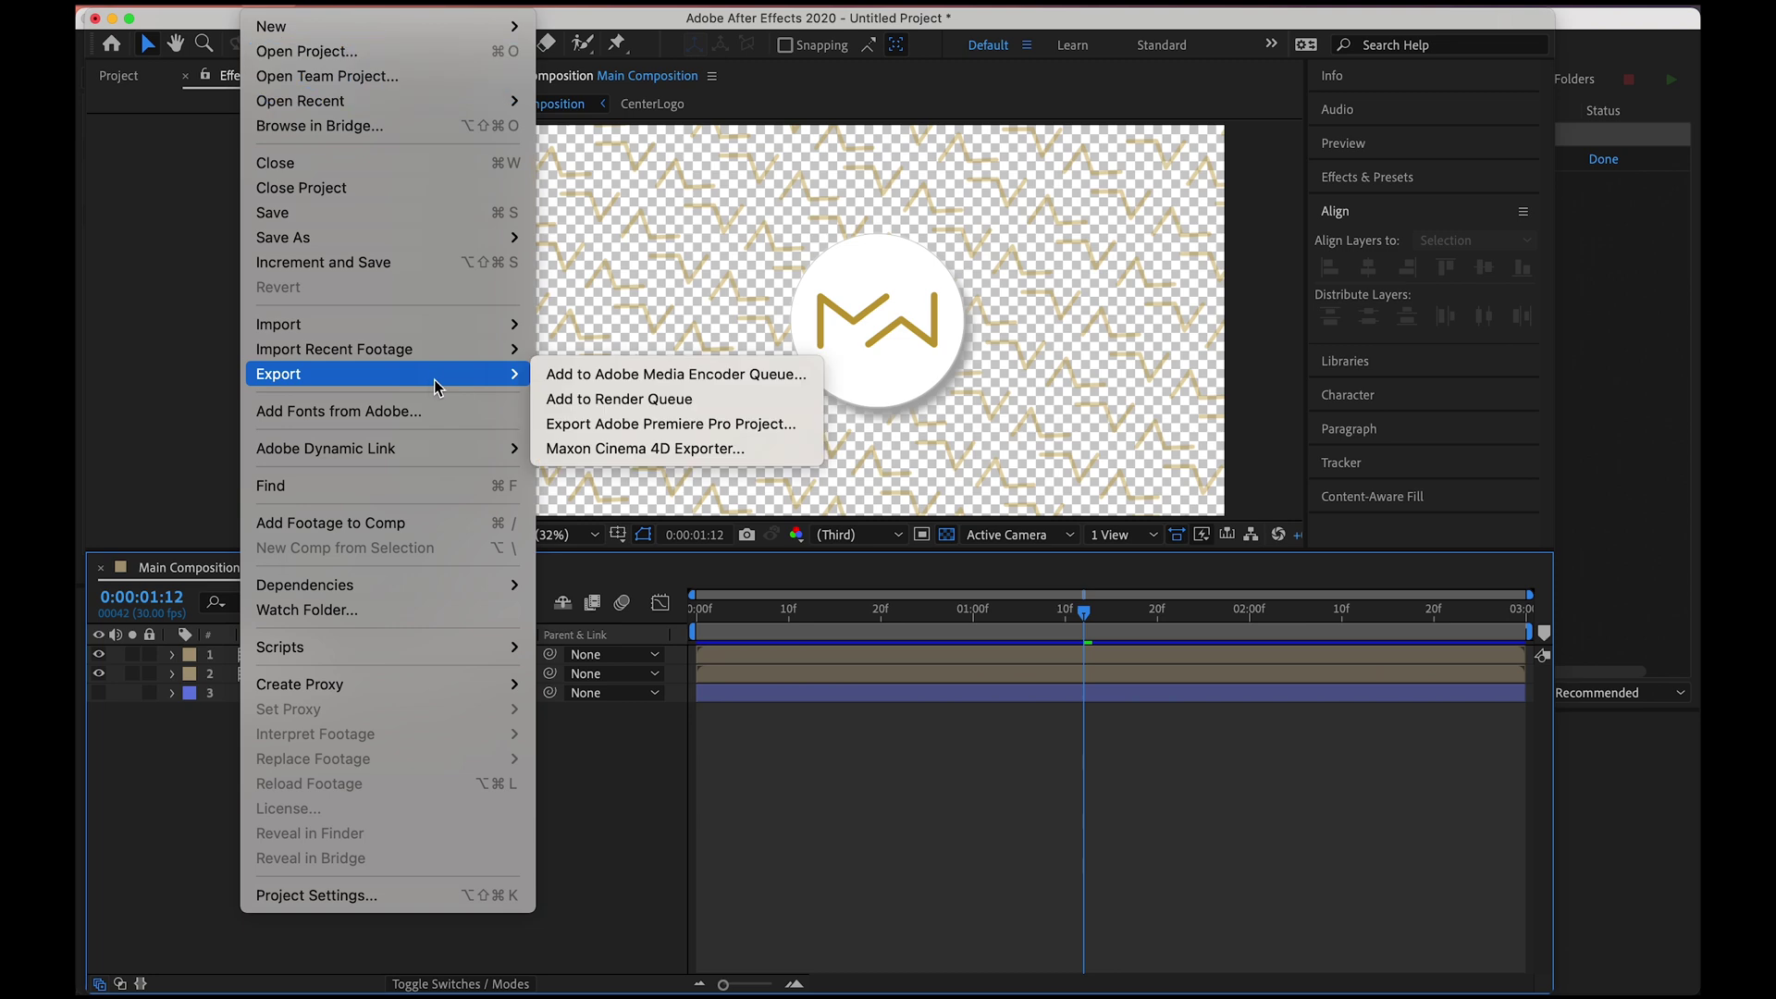
click(647, 376)
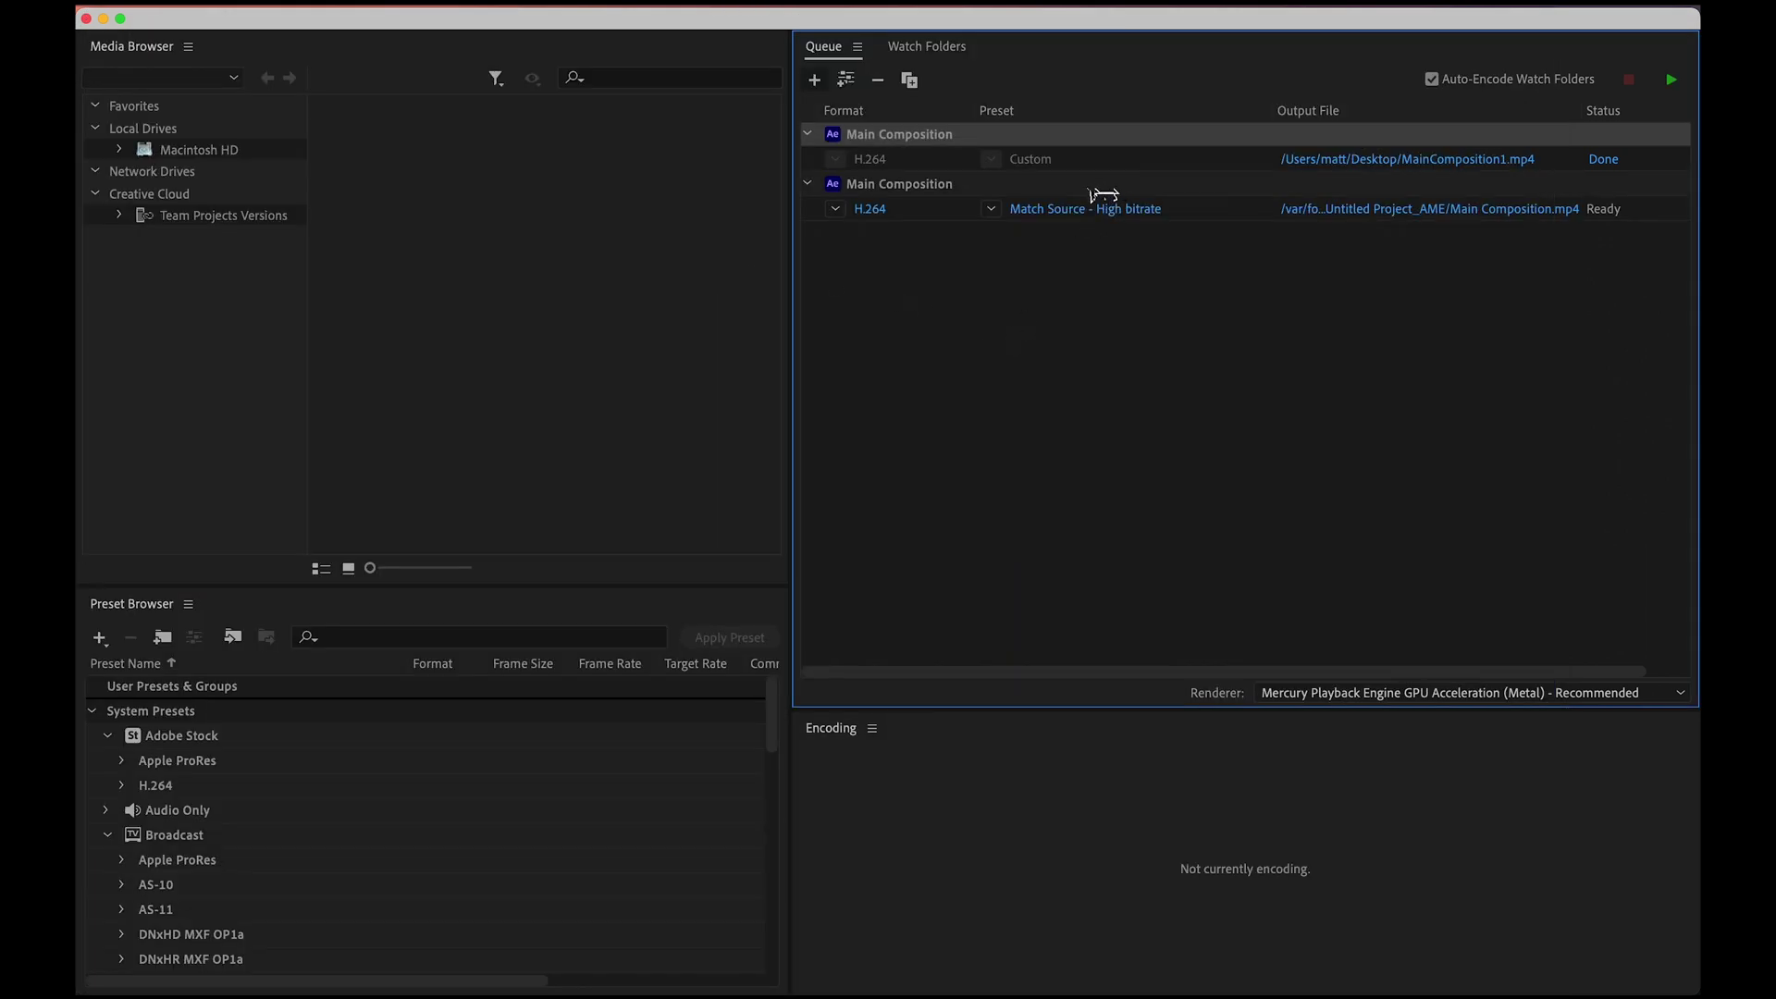
Open the export settings of the second Main Composition queue item and set its format to QuickTime.
click(1097, 188)
click(886, 219)
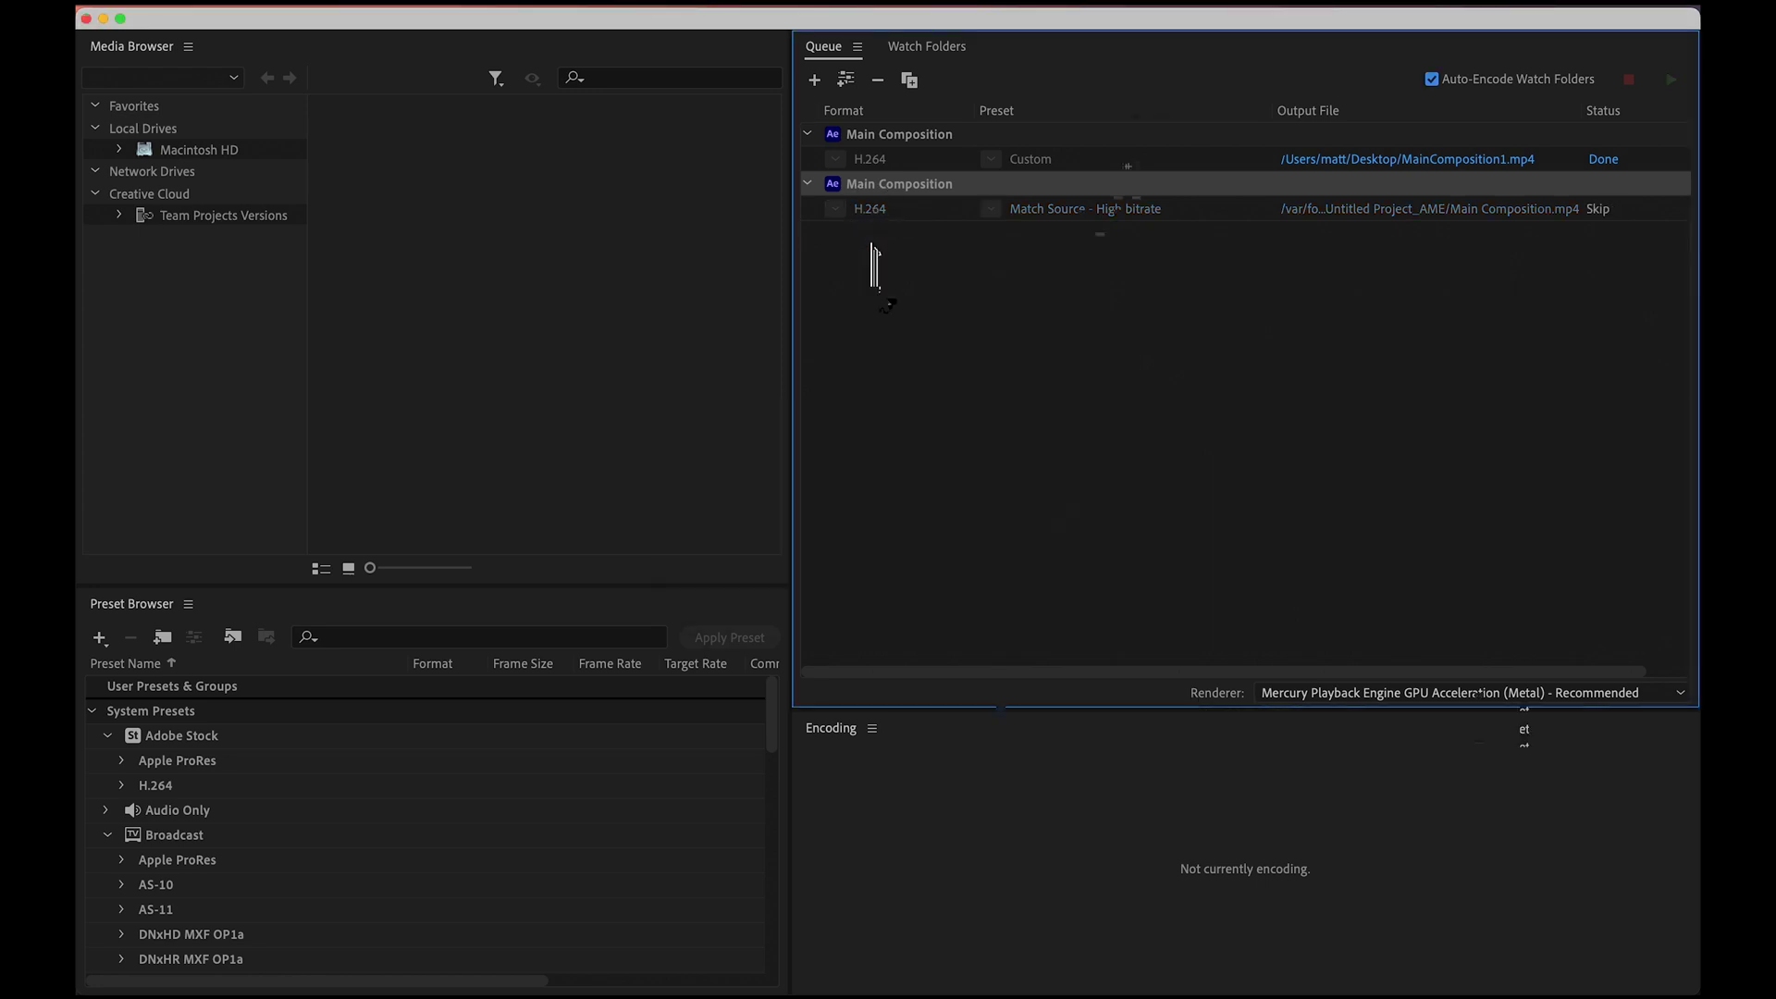
click(1276, 126)
click(1267, 132)
click(1263, 129)
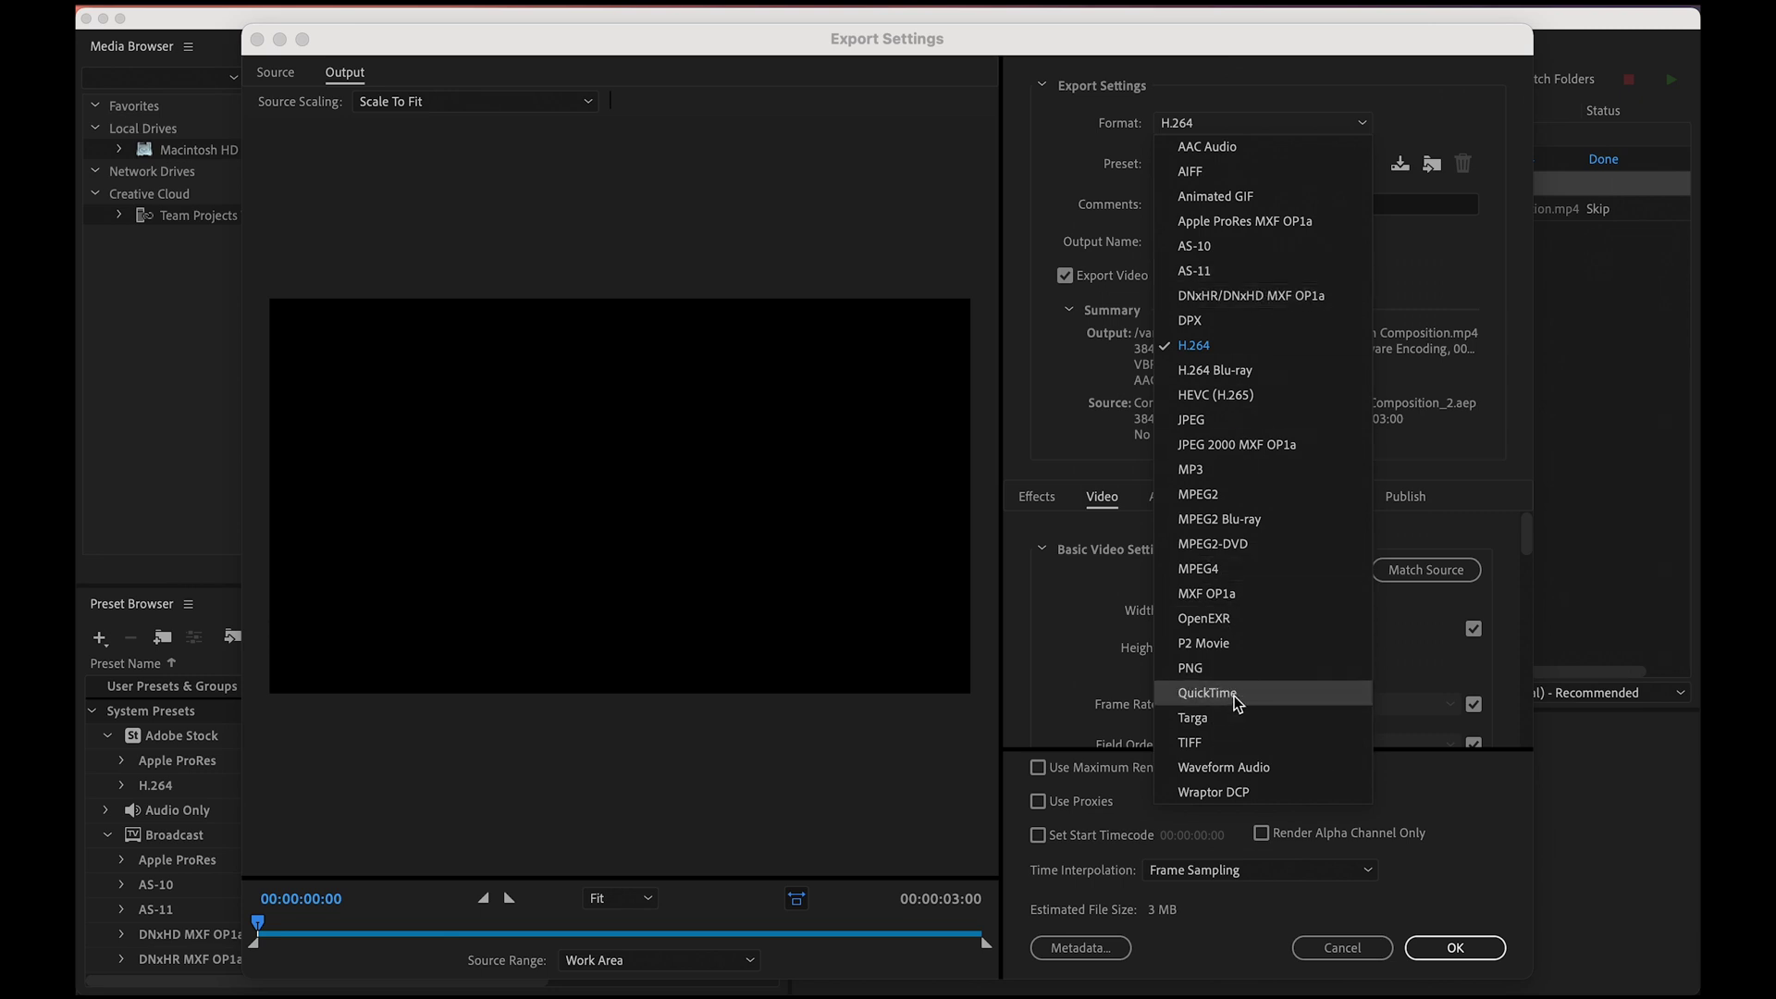
click(1207, 693)
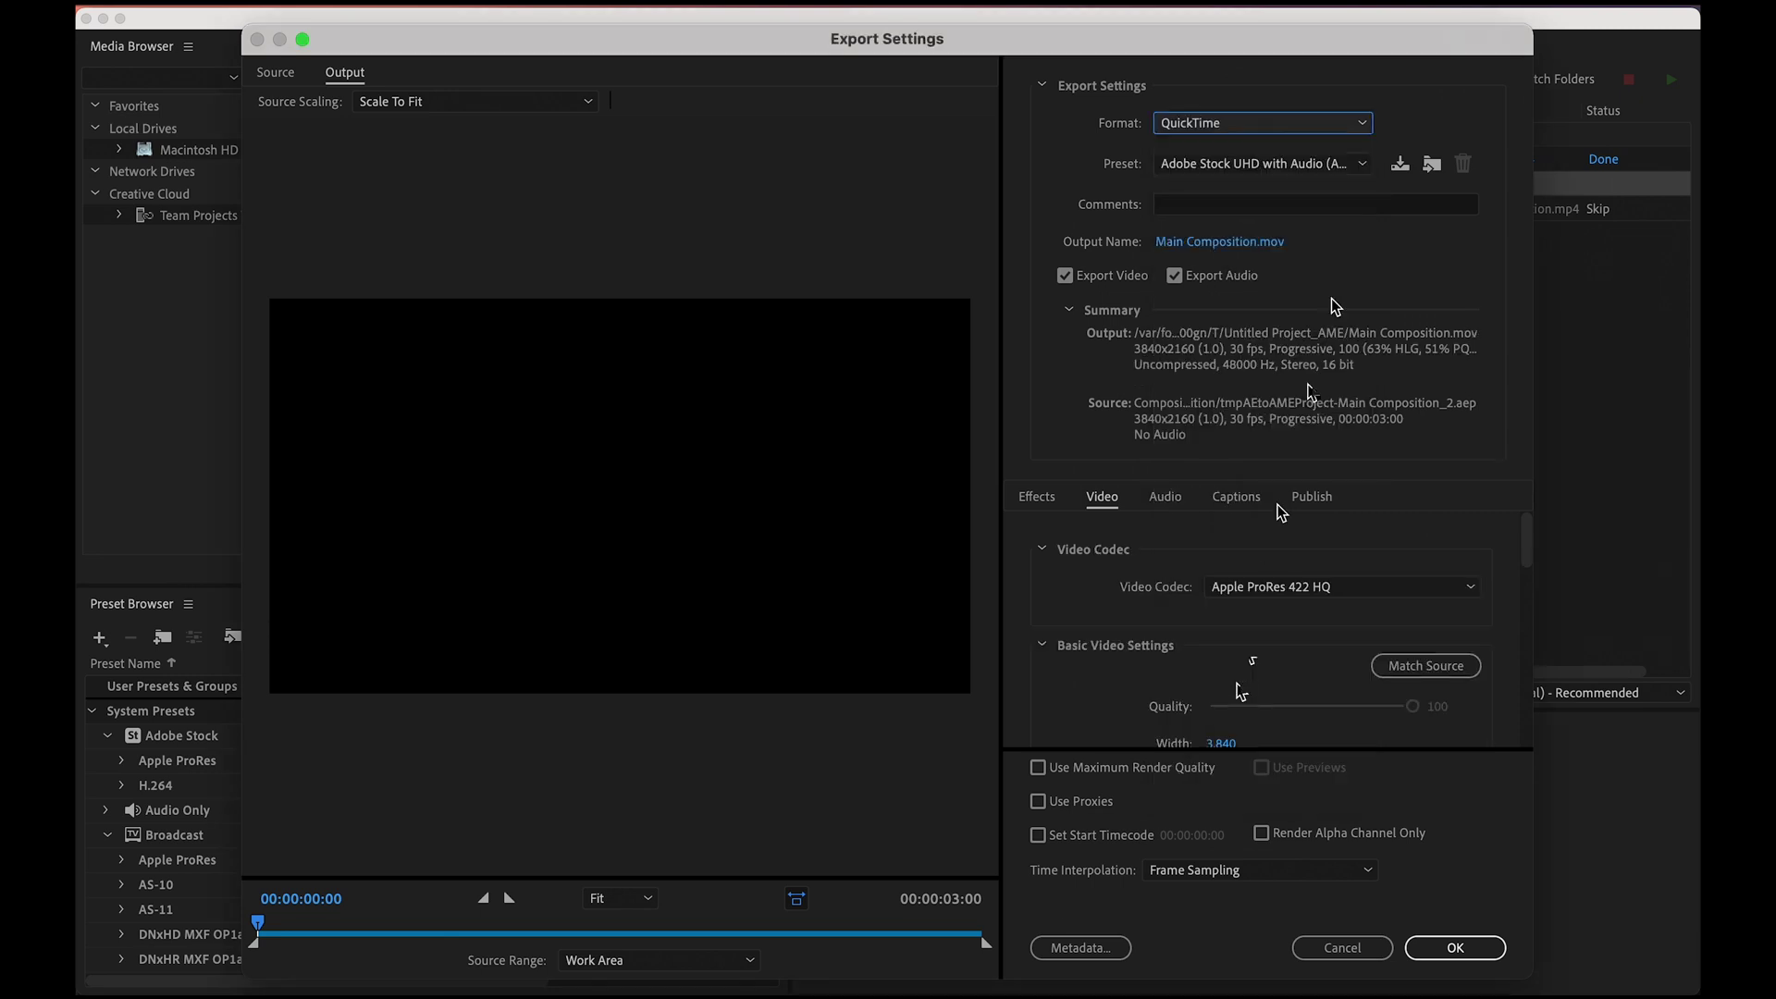
Apply the GoPro CineForm RGB 12-bit with alpha preset and turn on maximum render quality.
click(1332, 168)
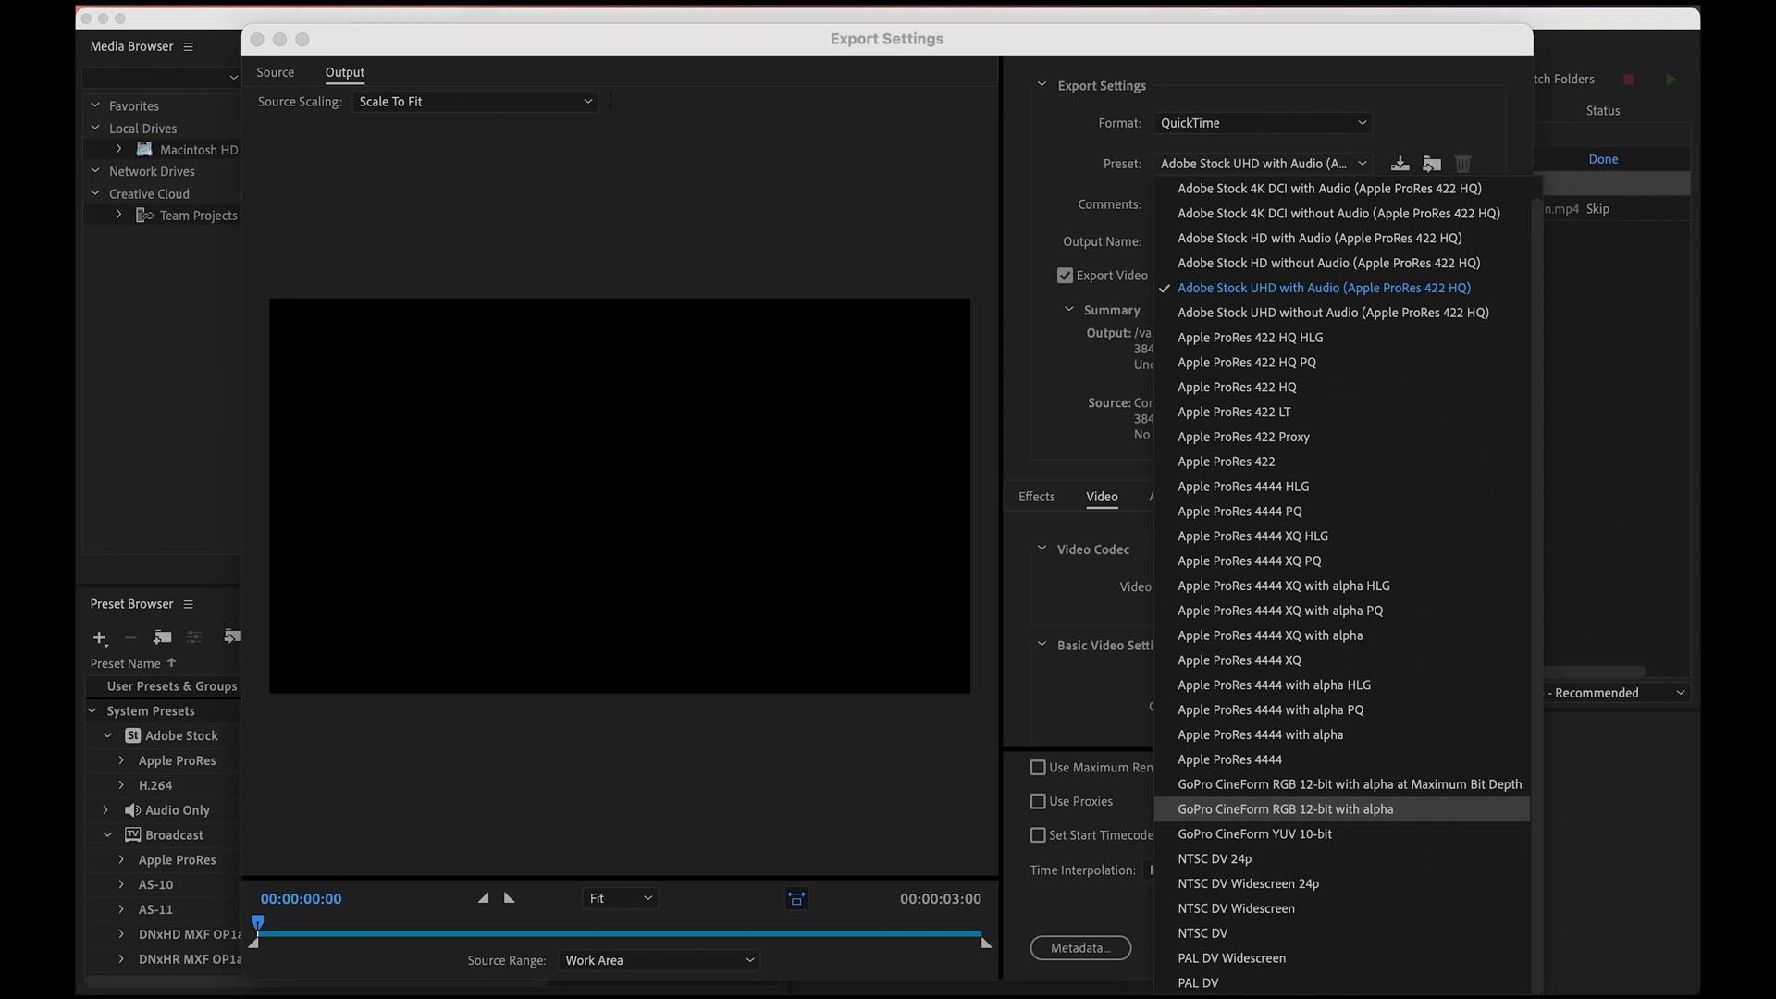
click(1418, 811)
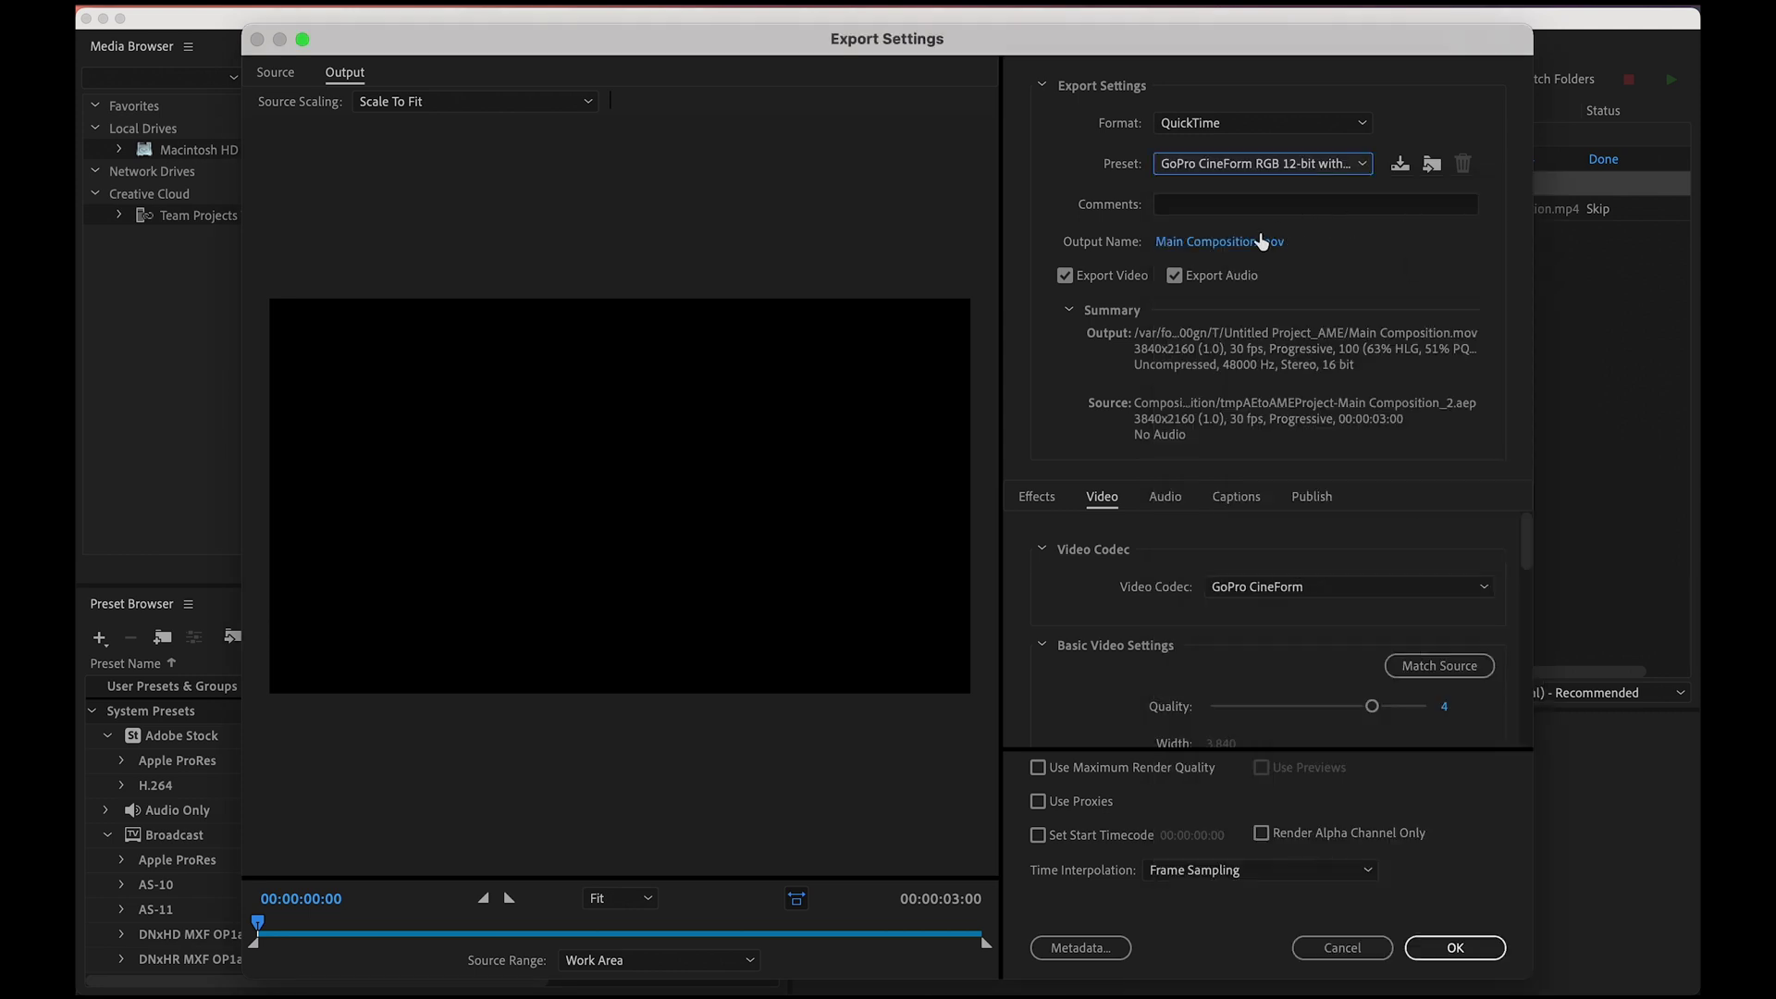
scroll(1305, 531, down, 8)
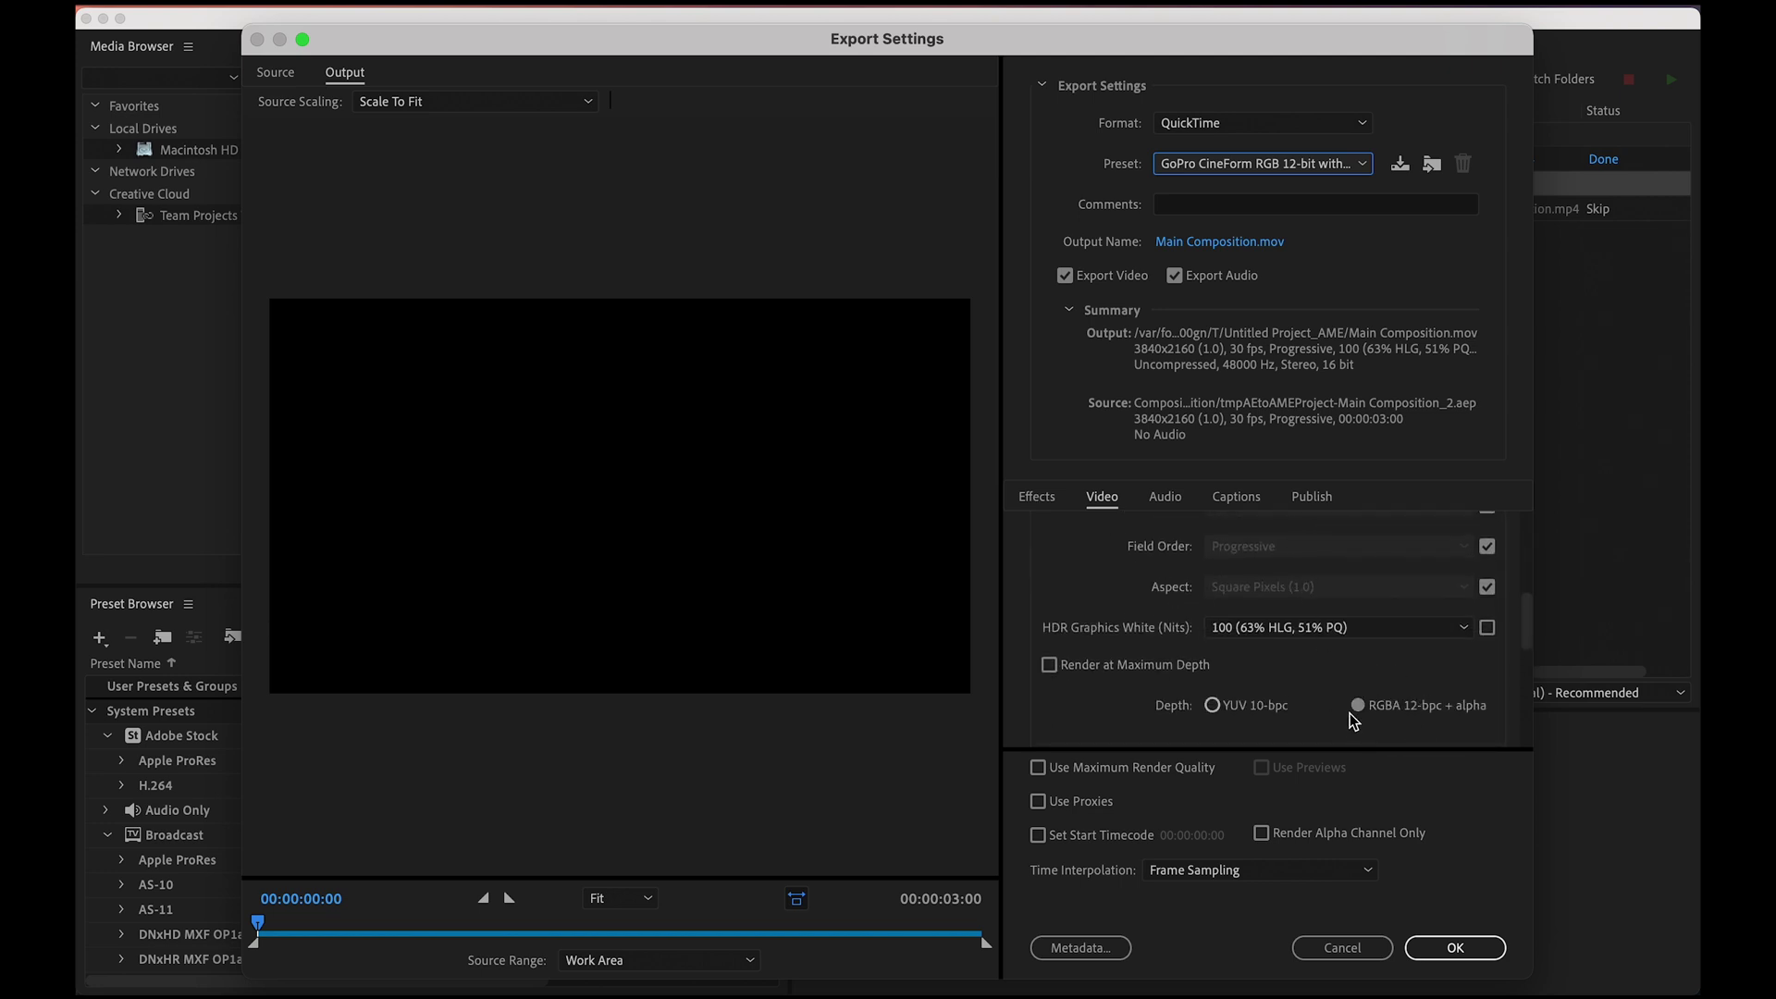
click(1148, 766)
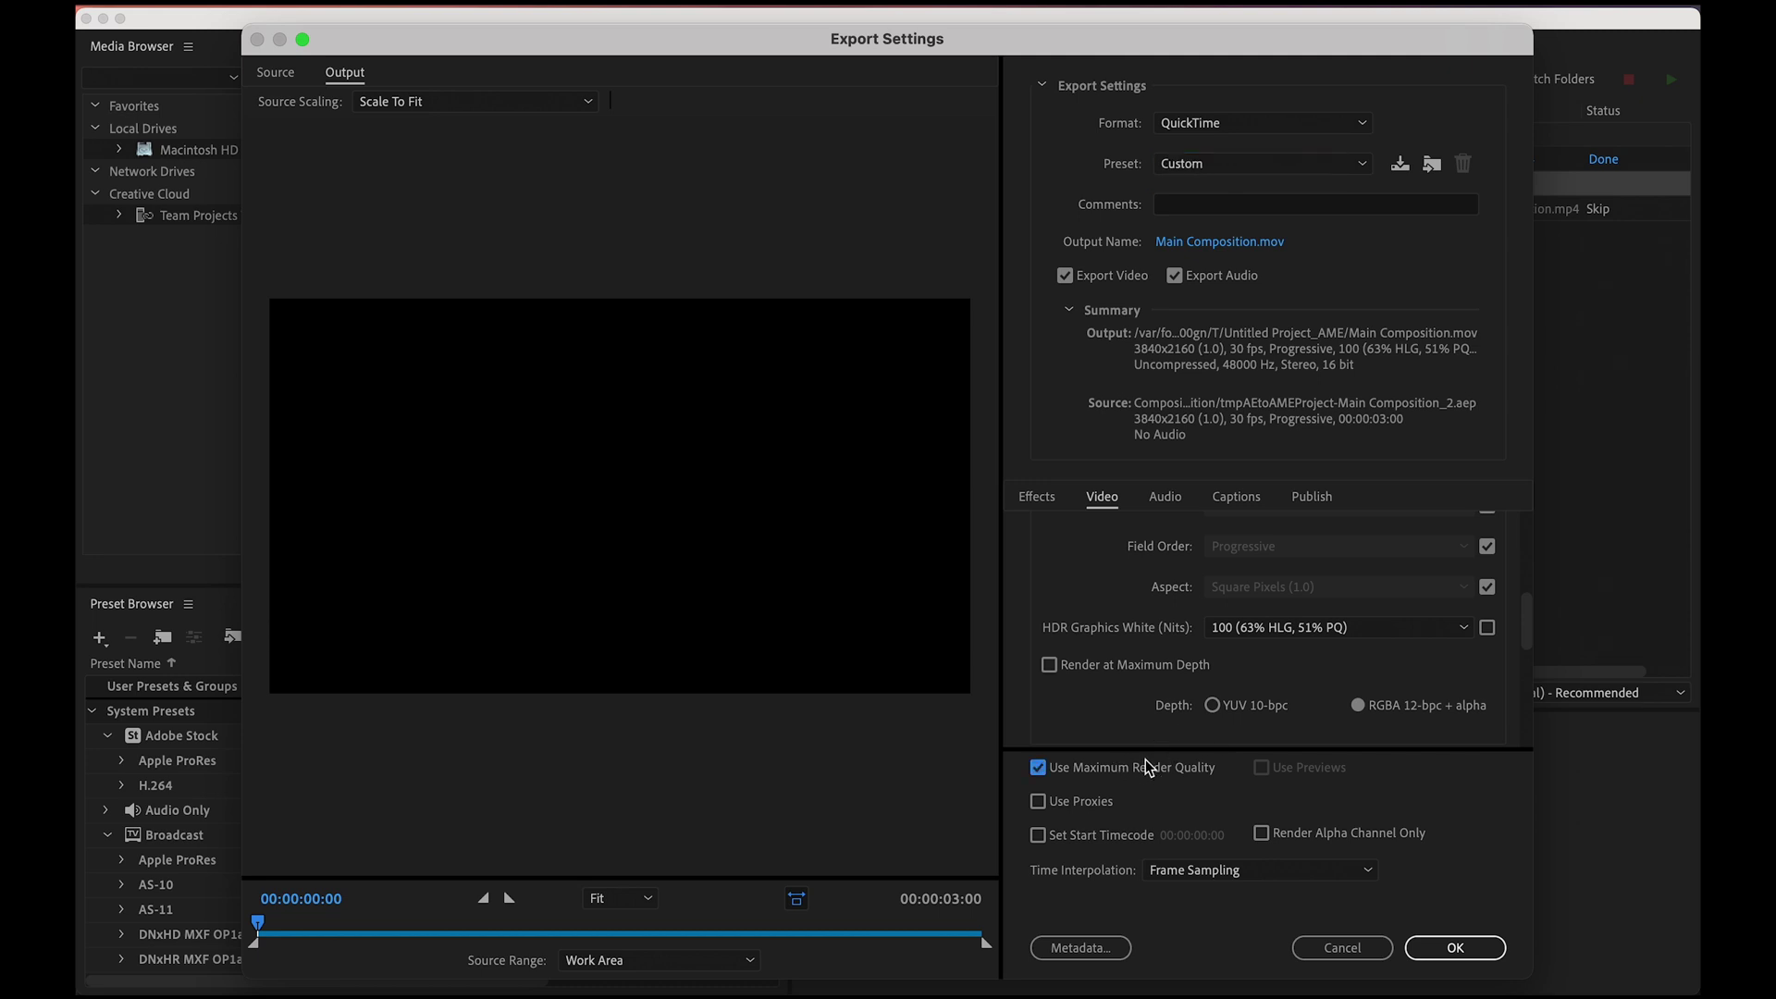
Name the QuickTime output file "Main Composition with alpha" and accept the export settings.
click(1256, 243)
click(830, 155)
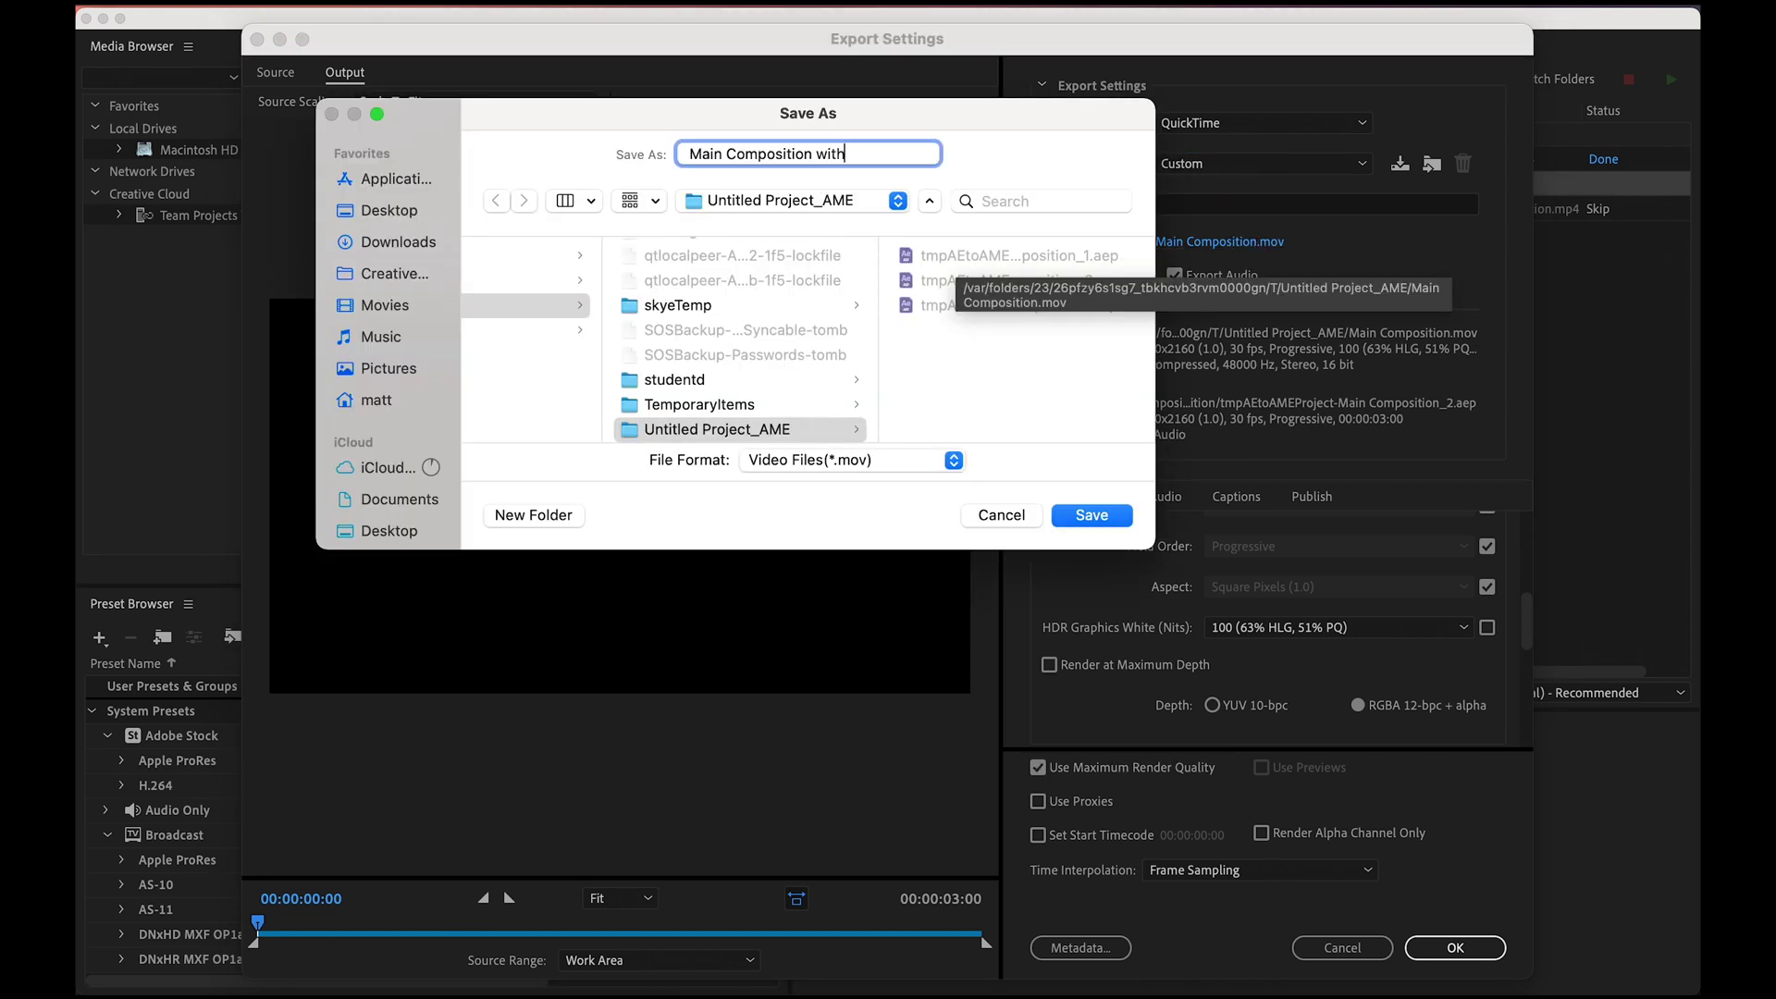
click(1068, 514)
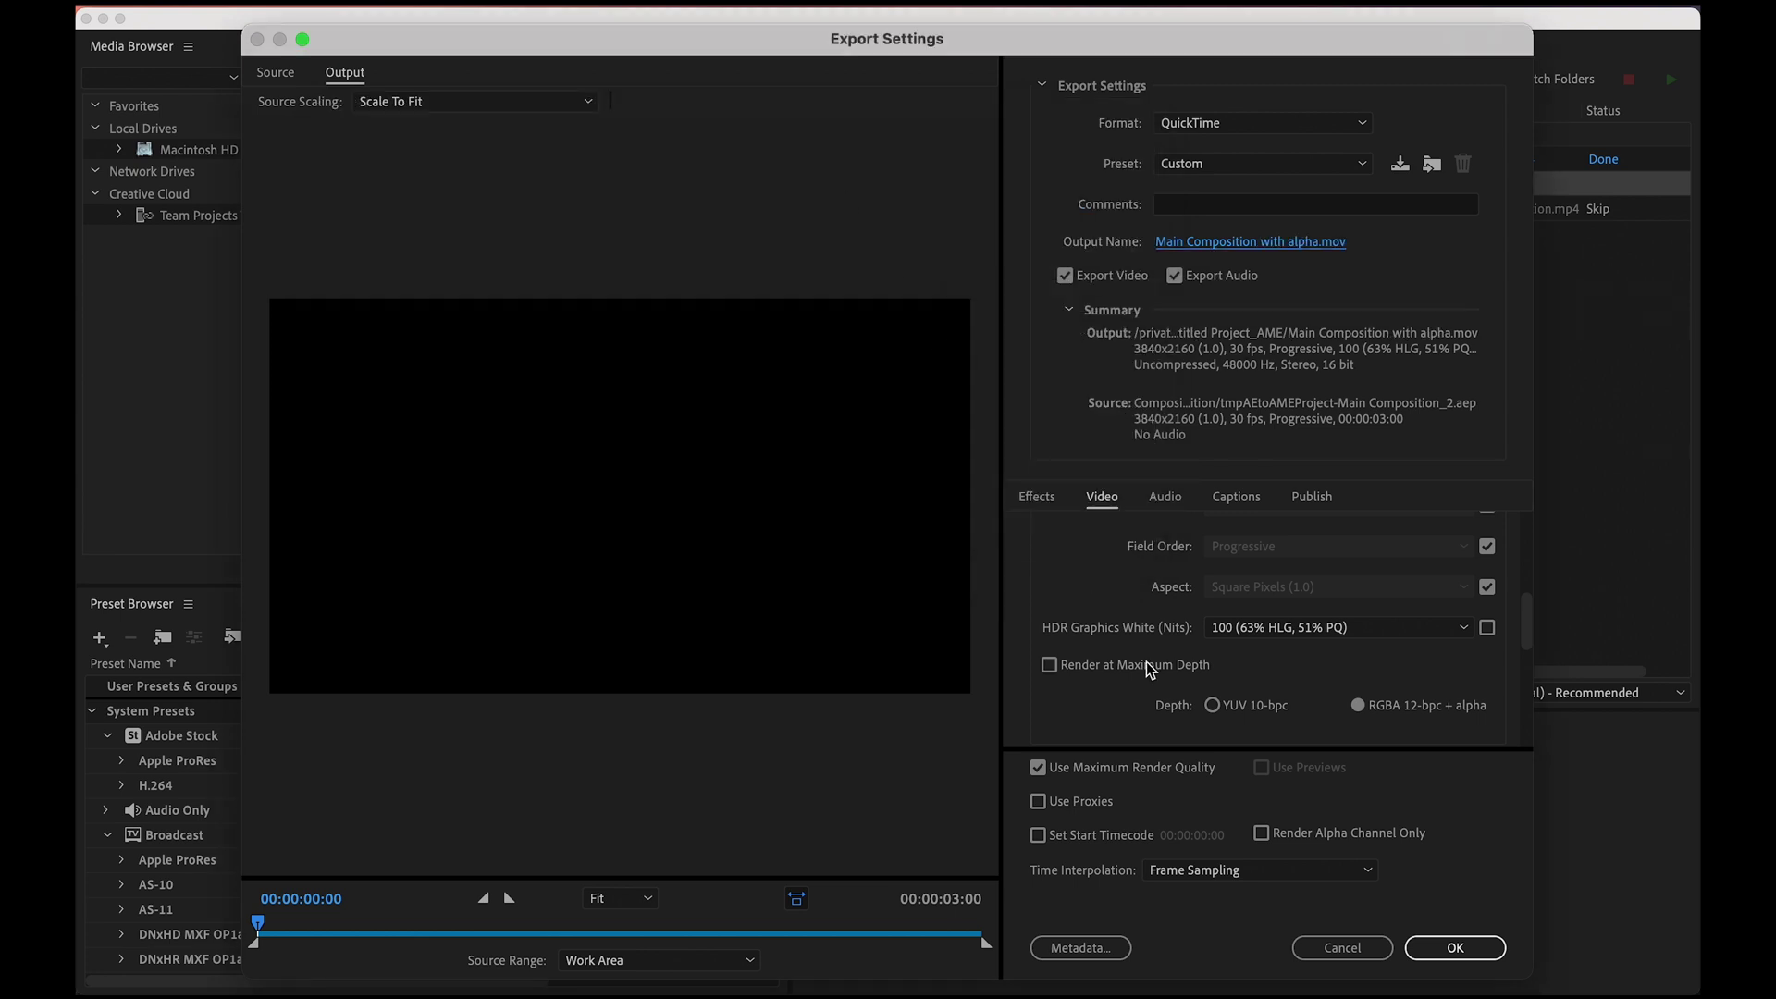
click(1475, 950)
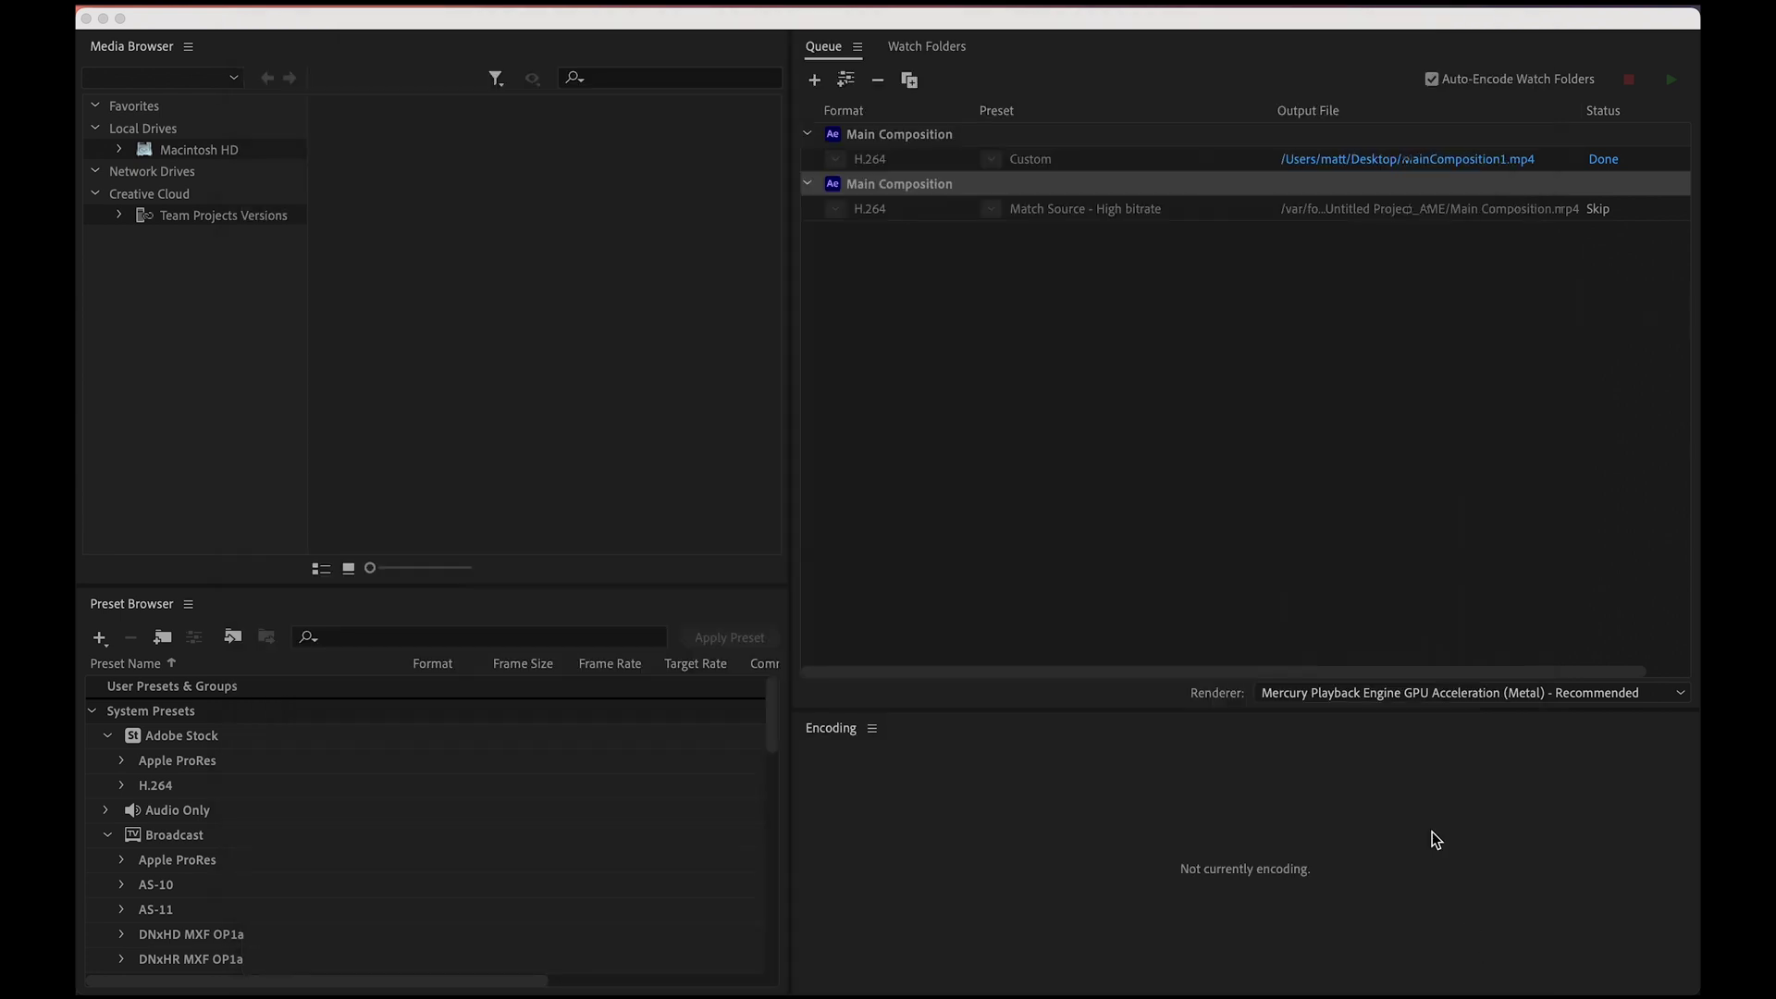
Start encoding the QuickTime alpha export and switch back to After Effects.
click(1672, 81)
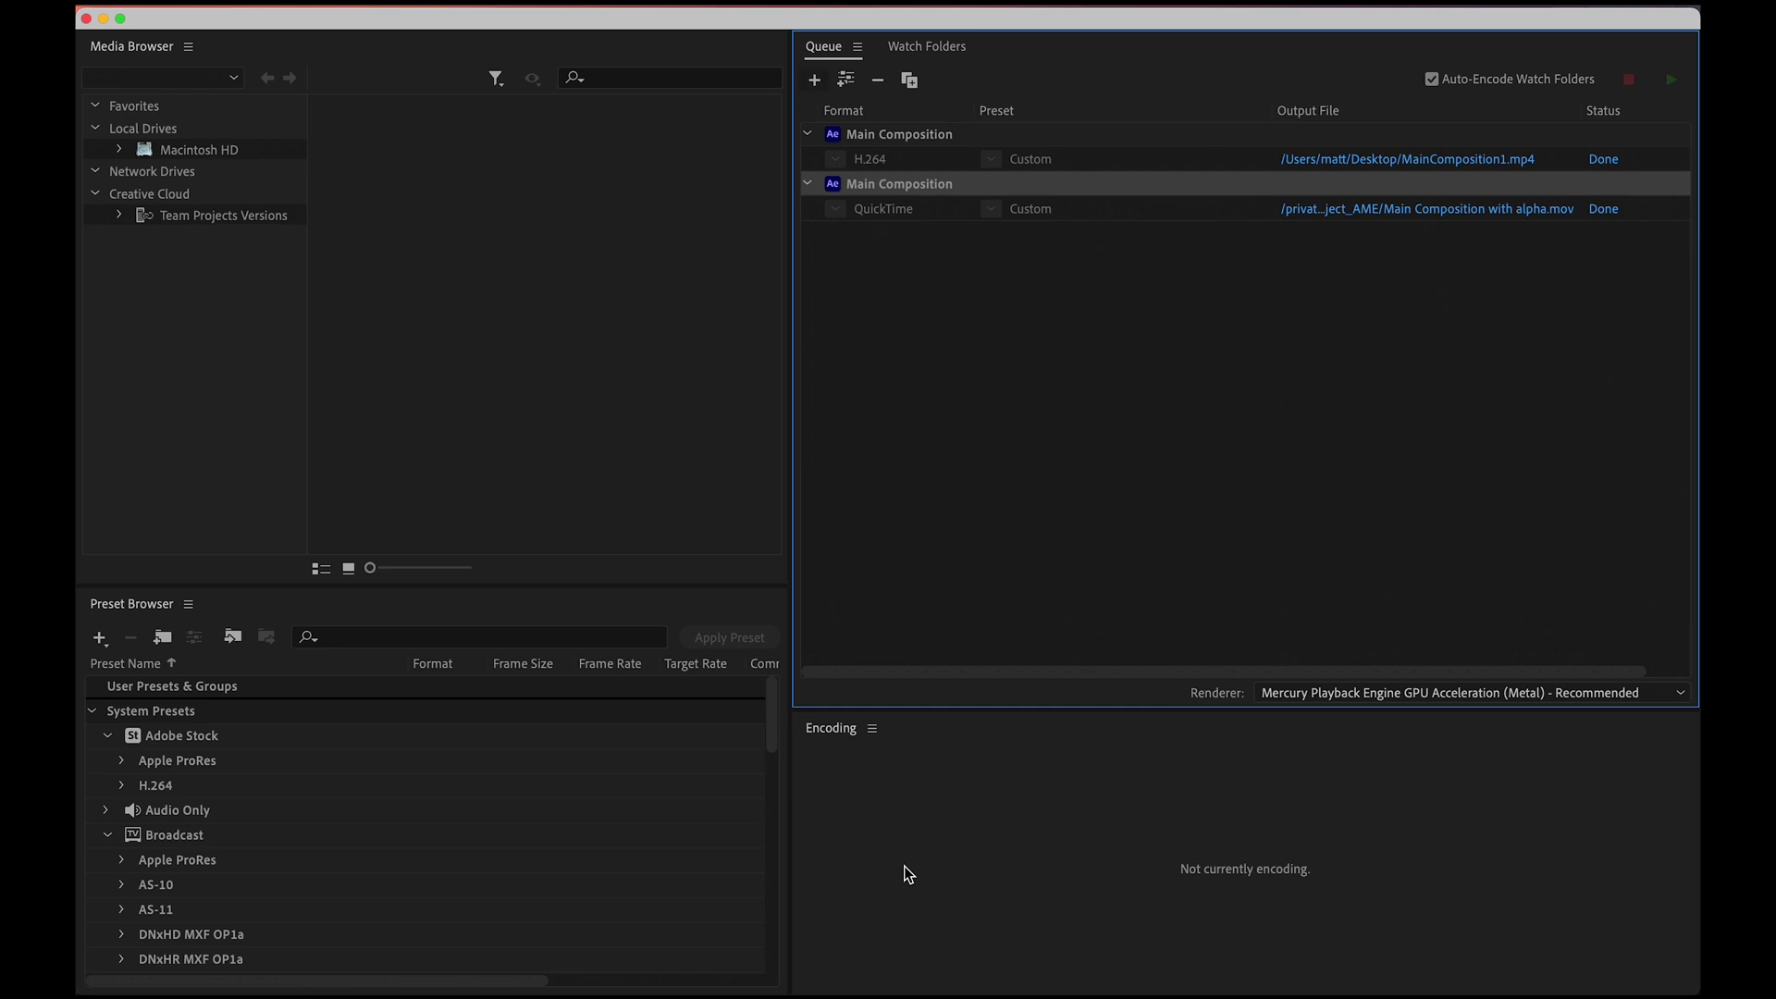
key(ctrl+Up)
click(621, 322)
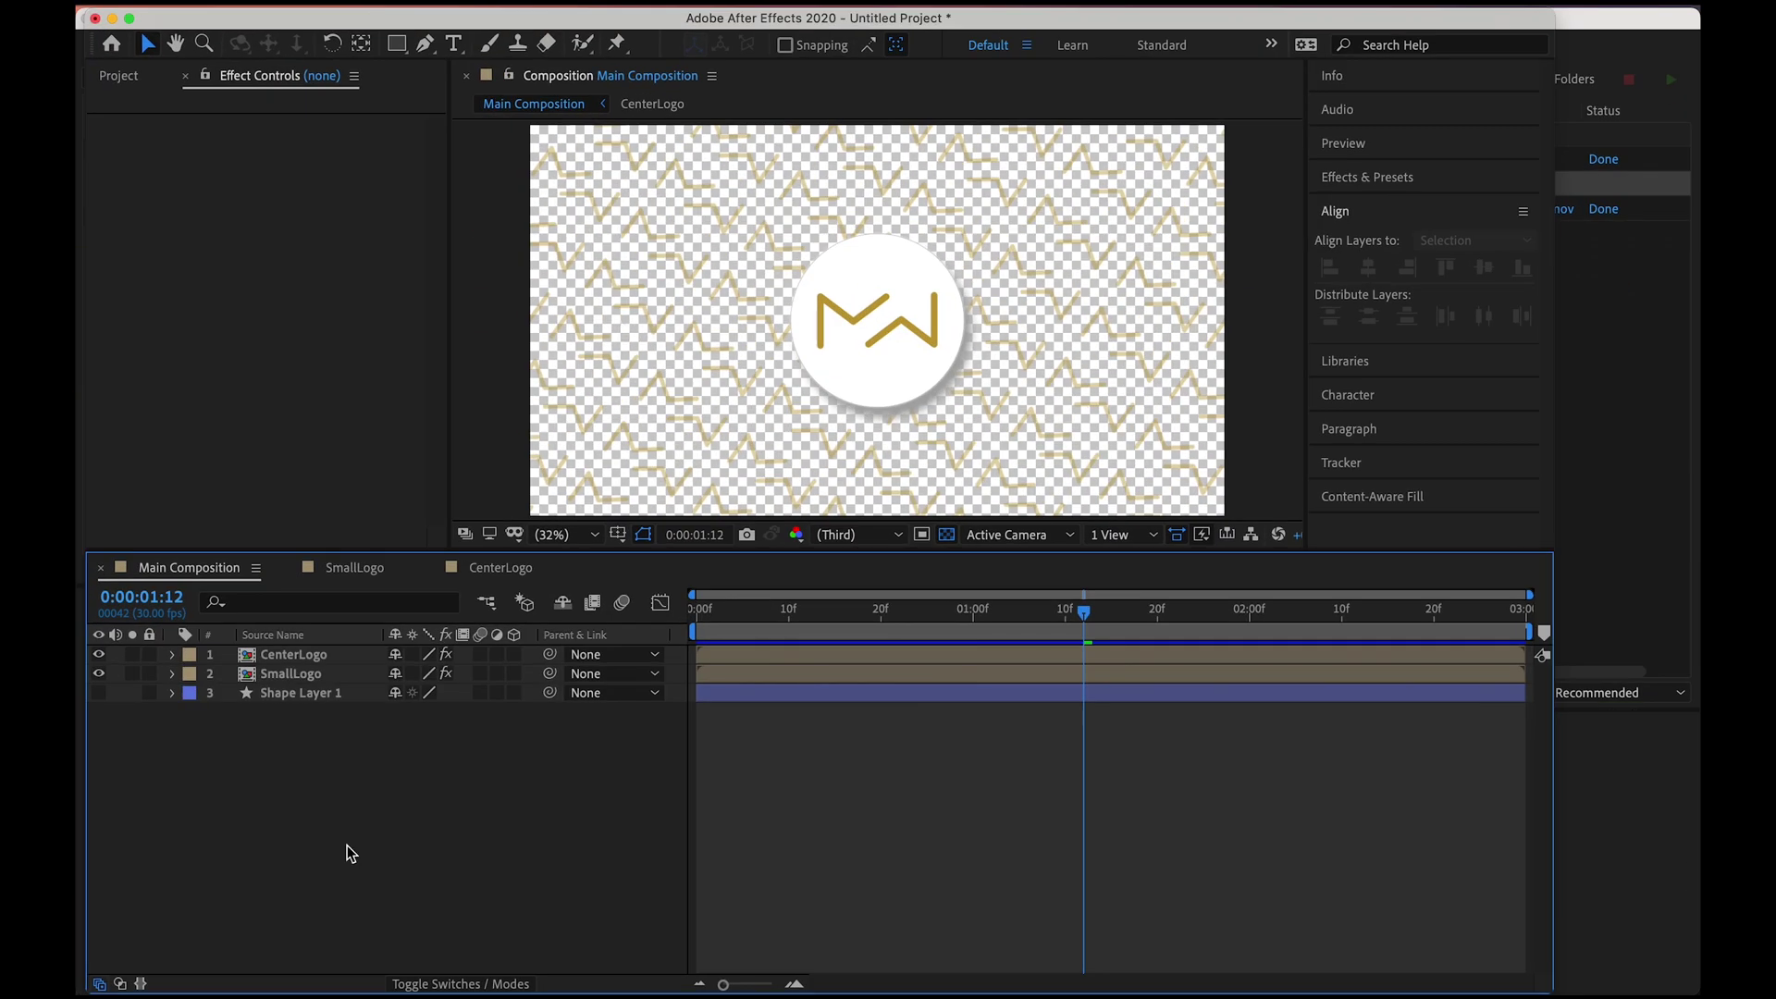